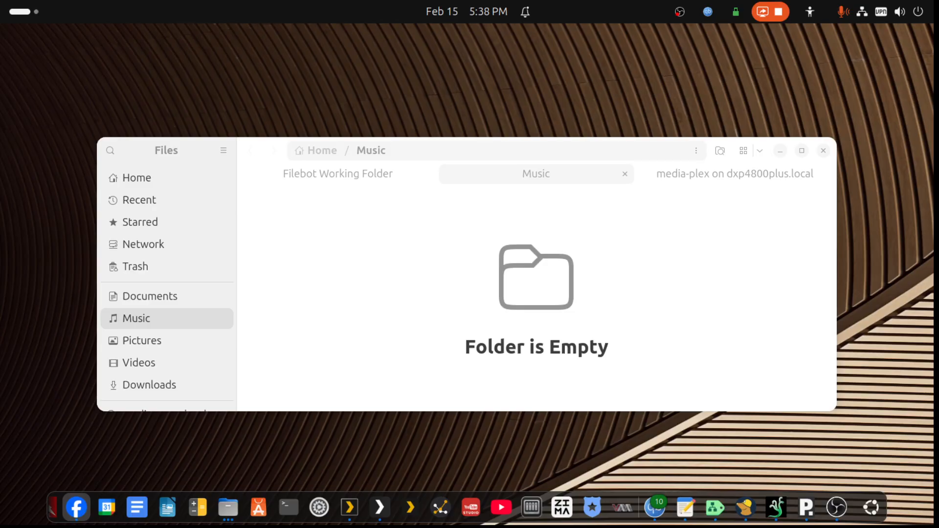
- Open the Music to Process Backup folder inside Filebot Working Folder and look through its Joji release folders
left_click(365, 175)
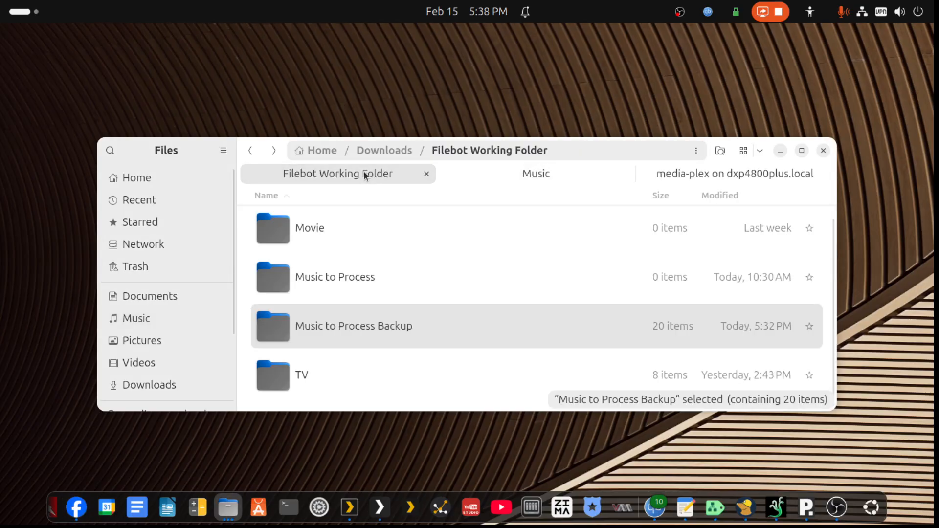
double_click(296, 325)
key("ctrl+a")
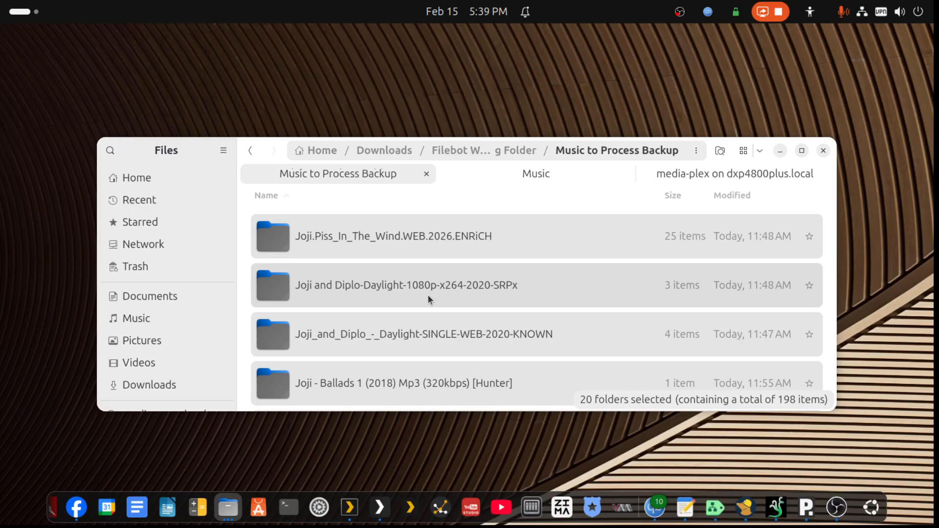
scroll(484, 303, "down", 3)
scroll(483, 304, "down", 1)
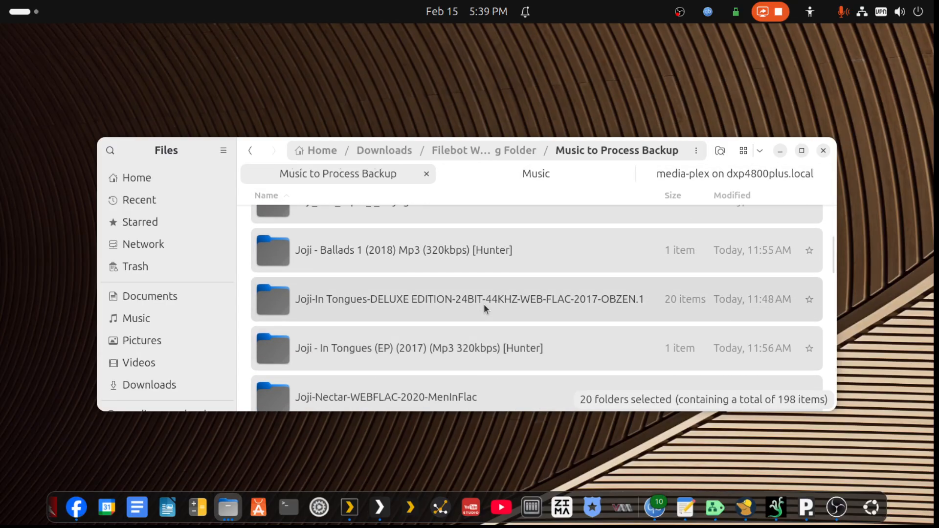
left_click(363, 331)
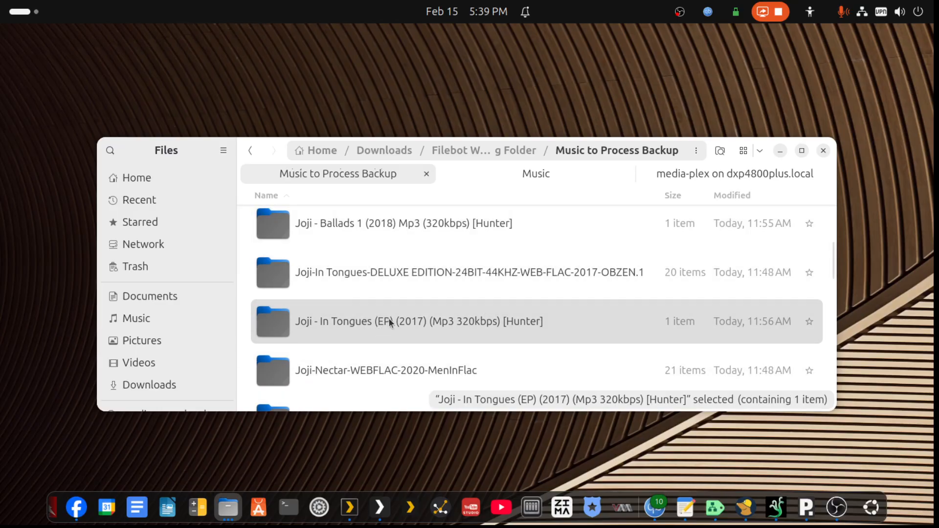
left_click(400, 279)
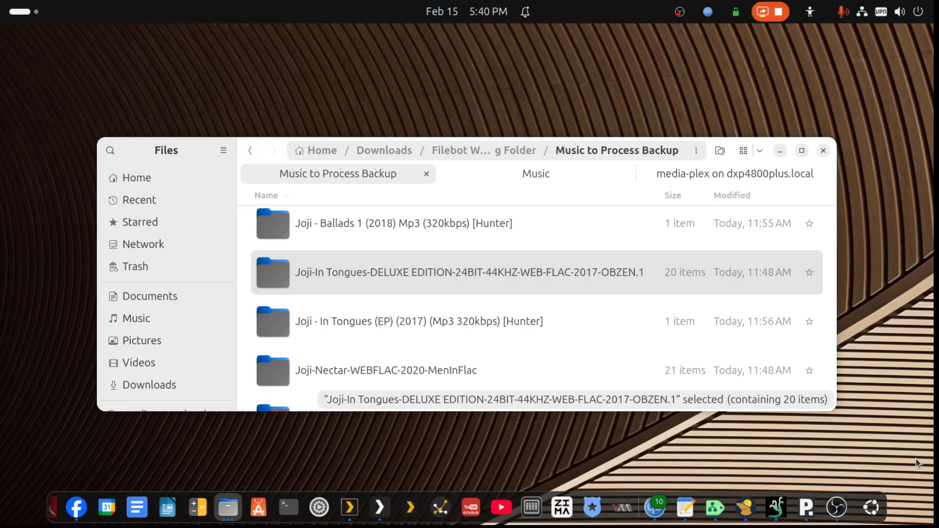
- Maximize the file window, look inside the Joji.Piss_In_The_Wind.WEB.2026.ENRiCH folder, and review the full list of release folders
left_click(802, 151)
scroll(587, 350, "up", 3)
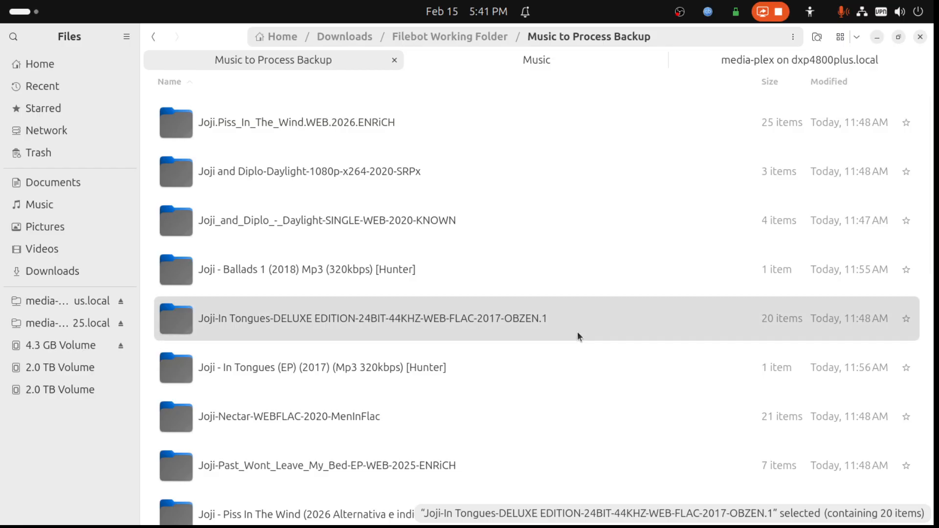
double_click(248, 129)
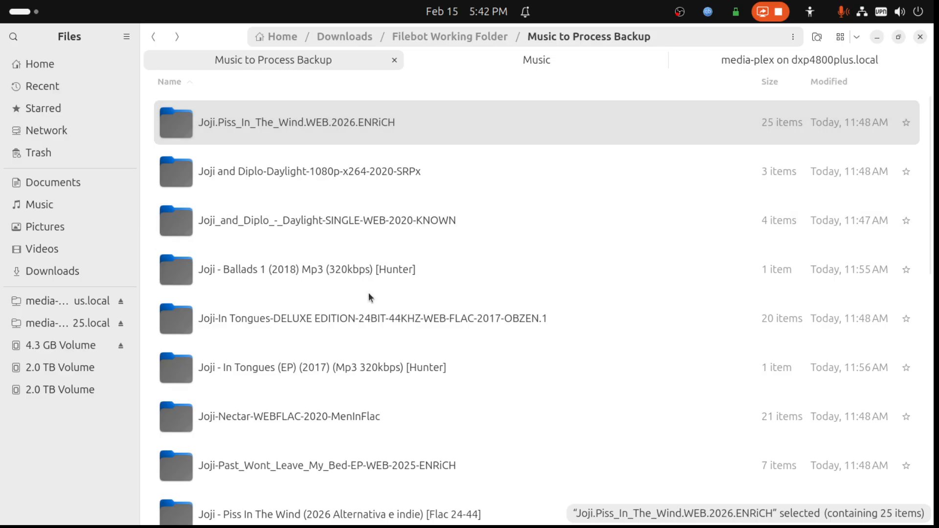
scroll(369, 294, "down", 10)
scroll(369, 297, "down", 2)
scroll(359, 337, "up", 3)
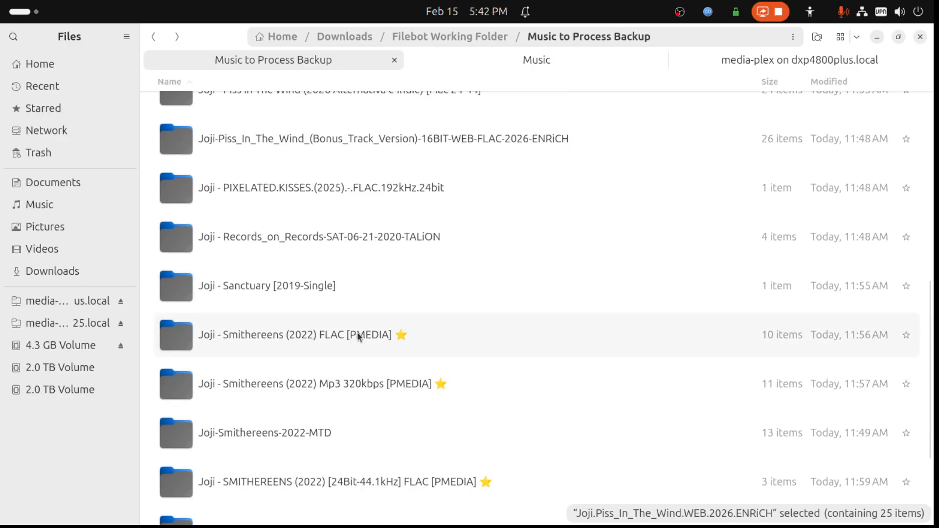
scroll(357, 334, "up", 3)
scroll(358, 333, "up", 3)
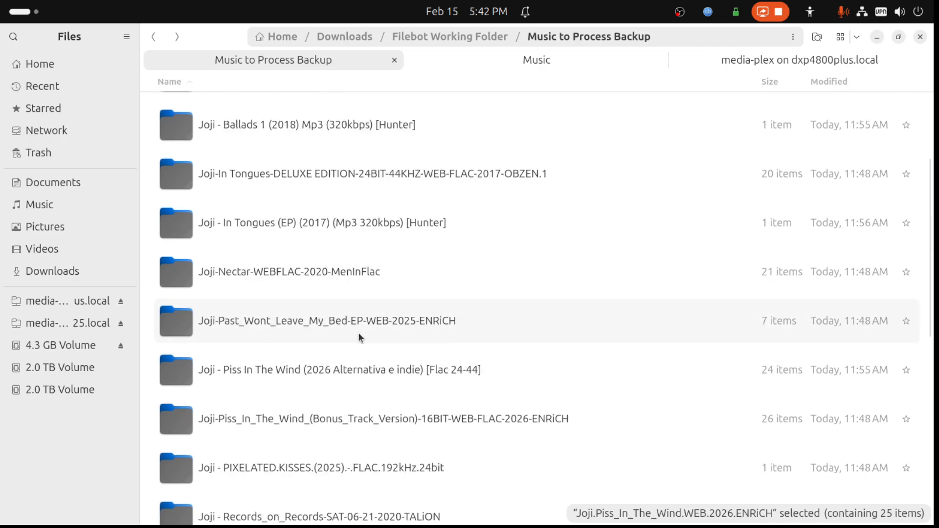
- Select the two Joji In Tongues folders for comparison, and restore the file window to its smaller size
left_click(296, 233)
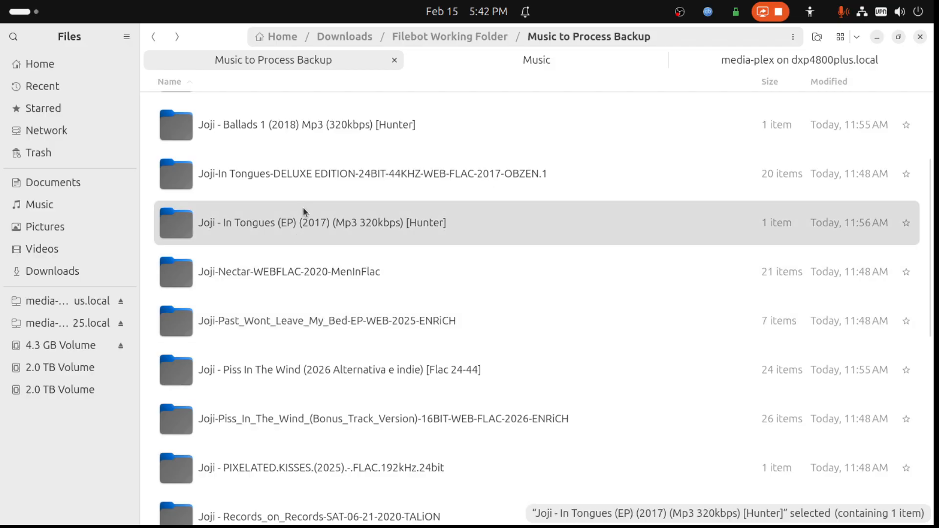
left_click(315, 181, "ctrl")
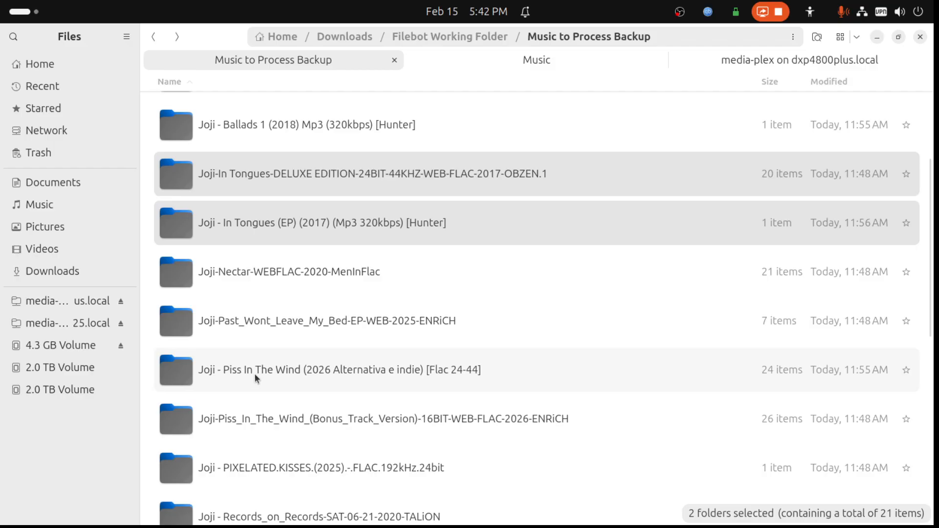
scroll(255, 374, "up", 3)
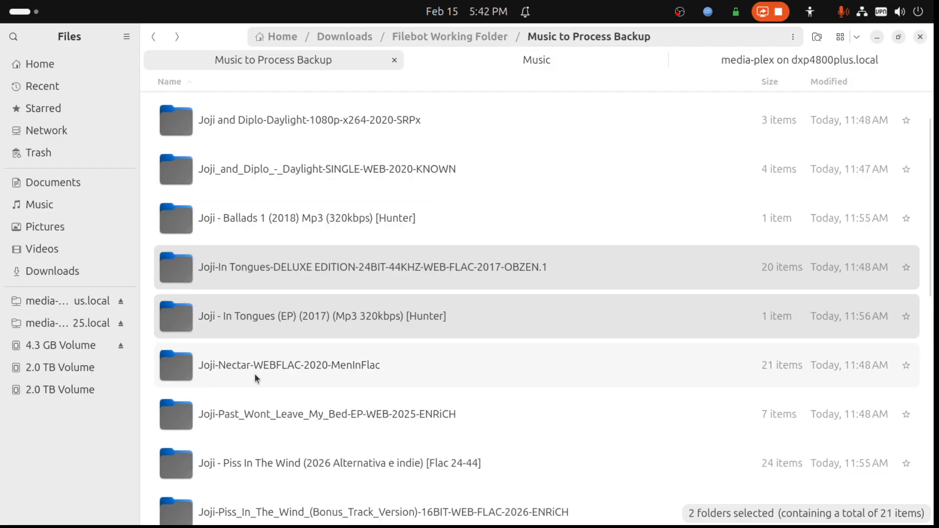
left_click(899, 38)
left_click_drag(726, 147, 641, 52)
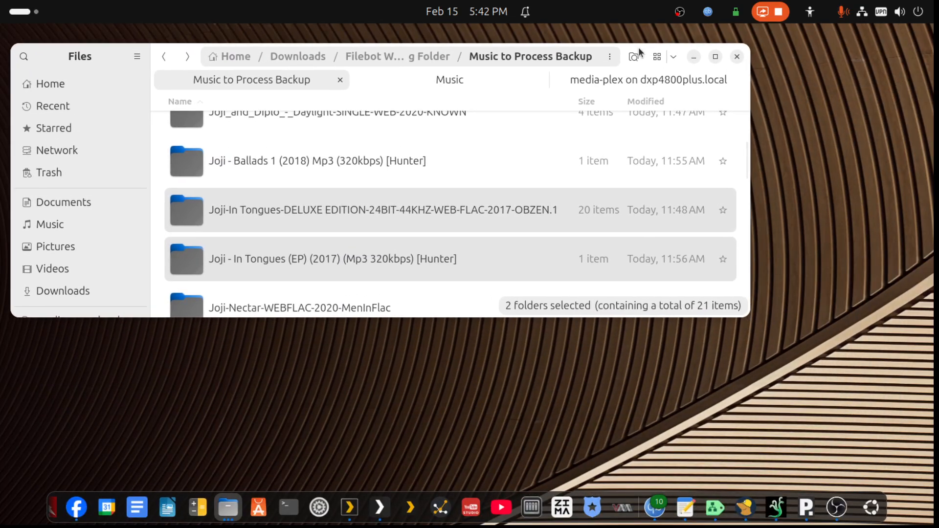
- Launch MusicBrainz Picard and accept its new user warning
left_click(29, 17)
type("mus")
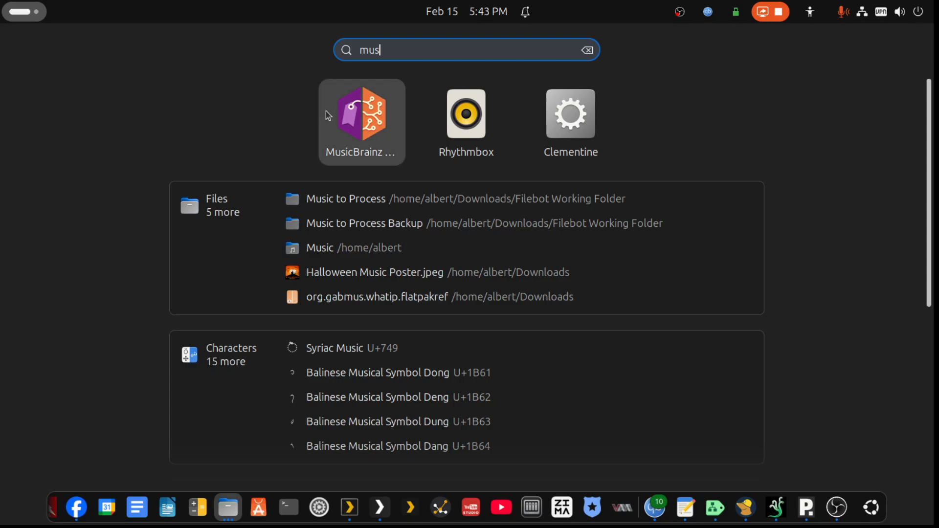
left_click(337, 109)
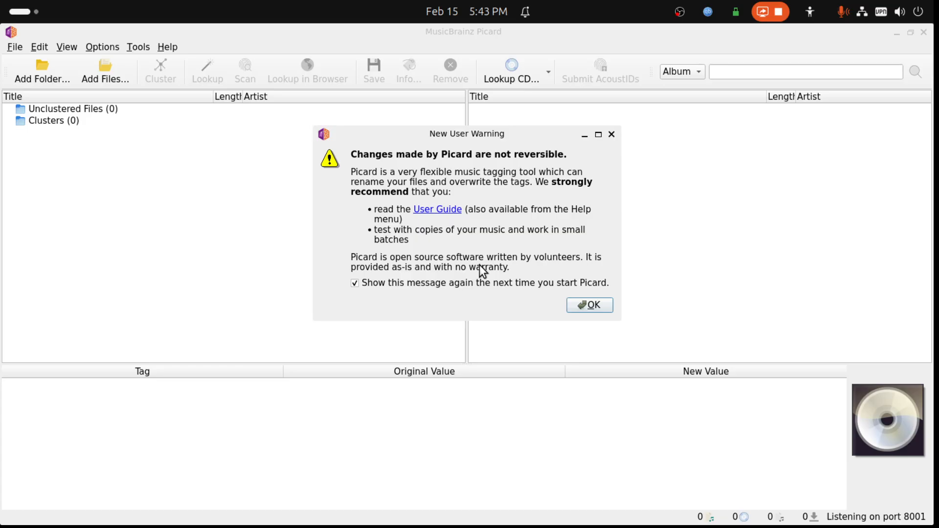
left_click(586, 306)
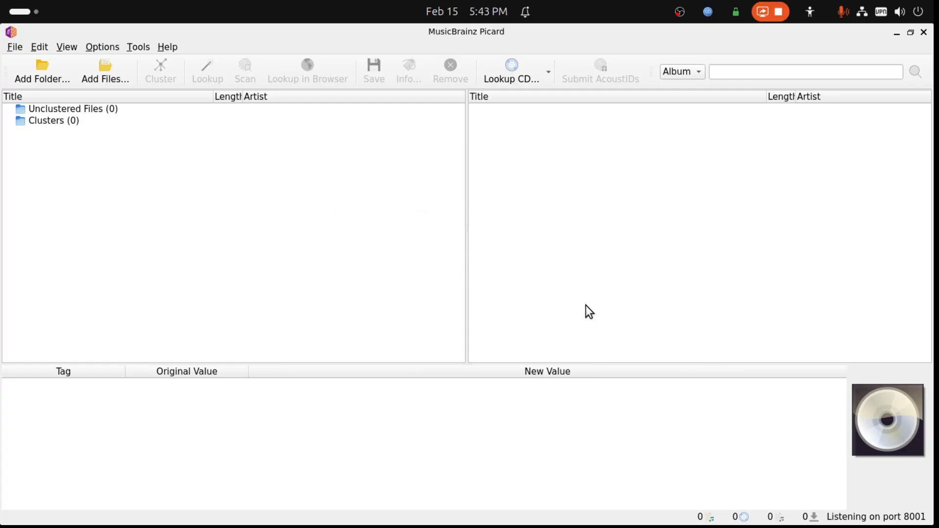
- Select the whole rename script in the text editor draft, and move the editor and Picard windows off this screen
mouse_move(822, 524)
left_click(686, 508)
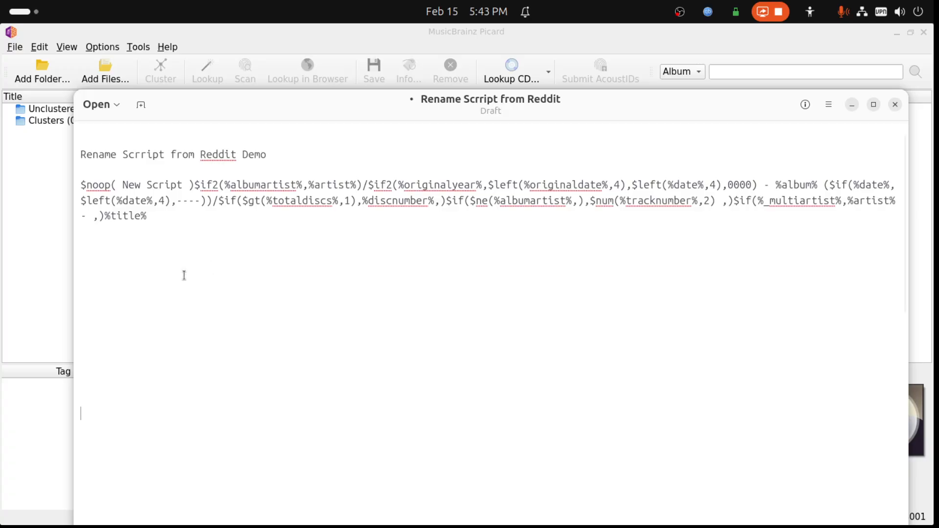
left_click_drag(149, 217, 83, 191)
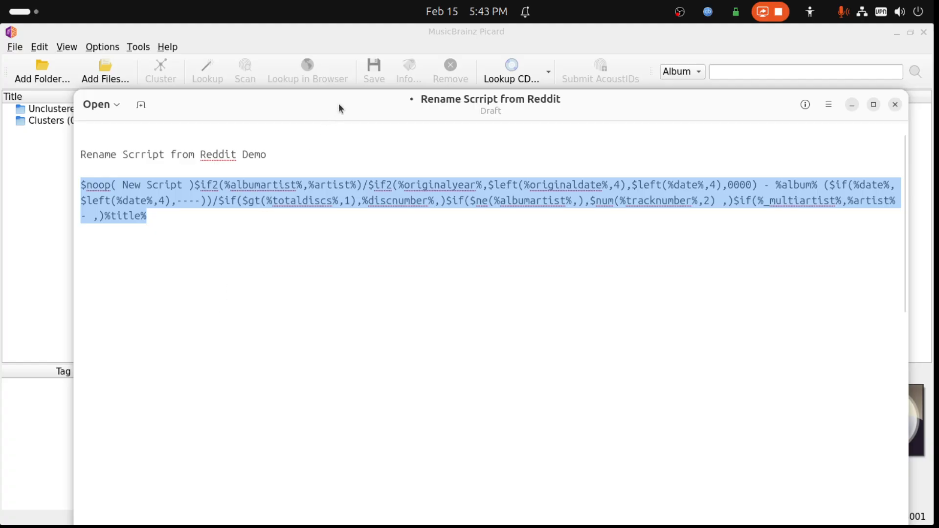
left_click_drag(339, 99, 938, 205)
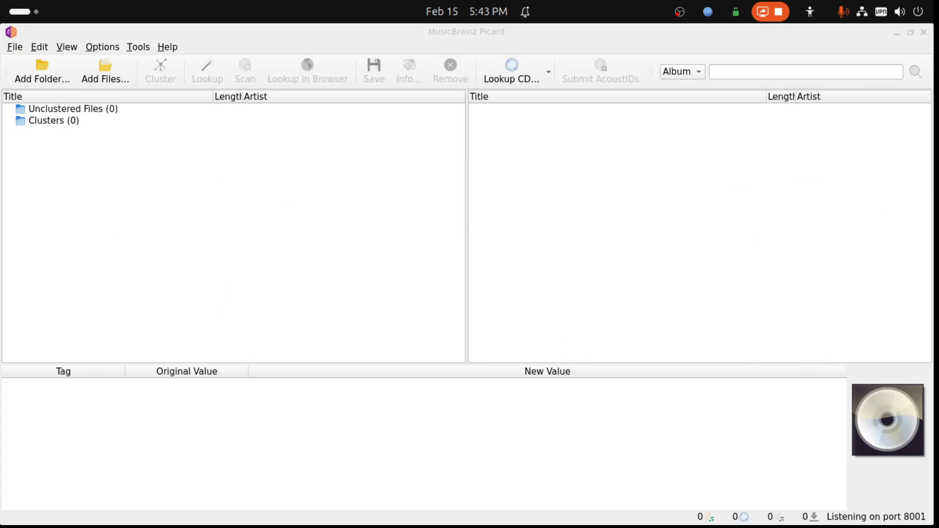
left_click(165, 132)
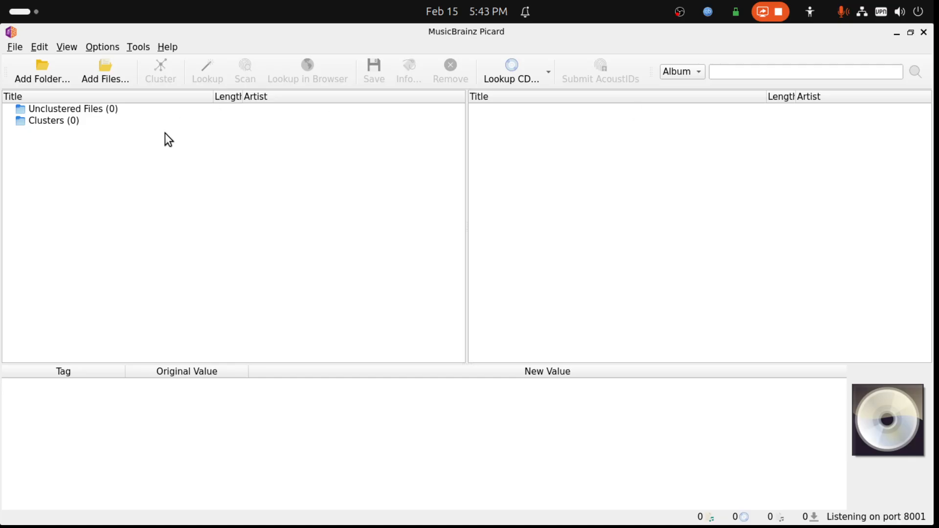
left_click_drag(671, 29, 938, 37)
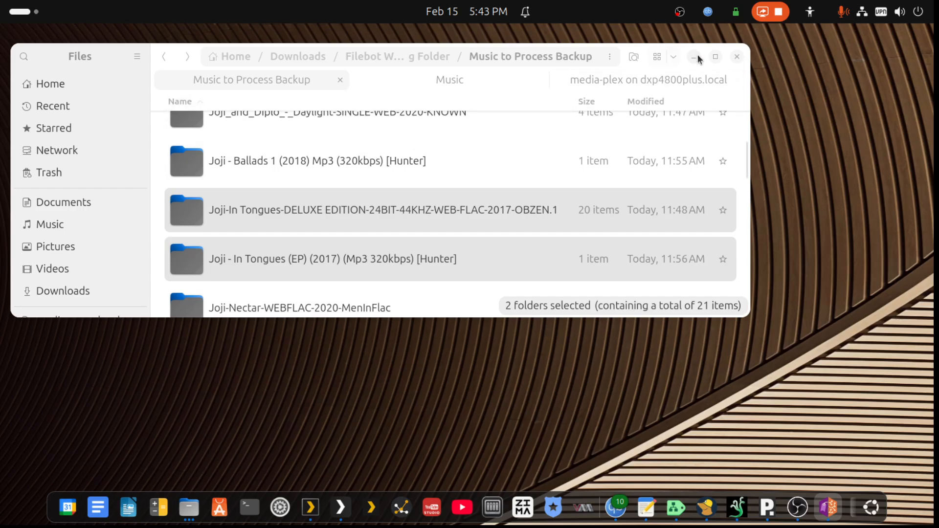
- Maximize the file window and review the Movie, TV, Music to Process and Music to Process Backup folders in Filebot Working Folder
left_click(714, 56)
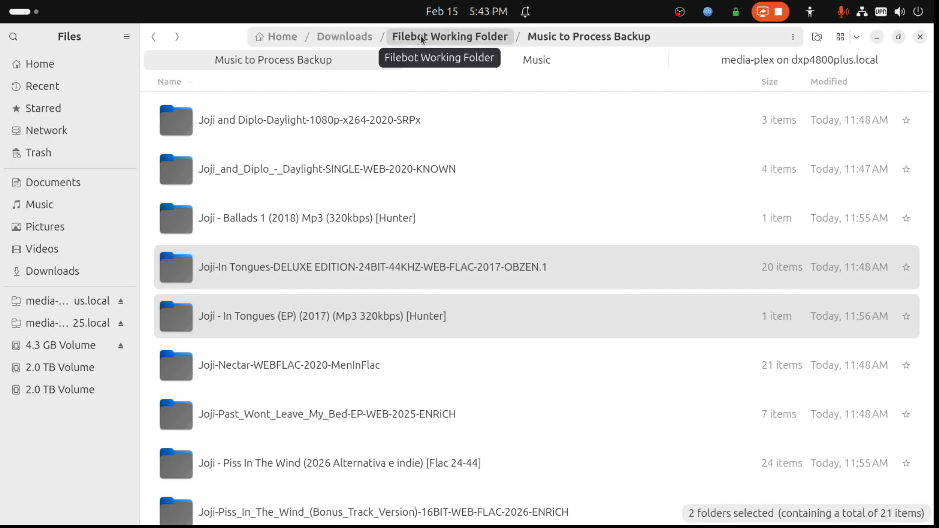
left_click(492, 40)
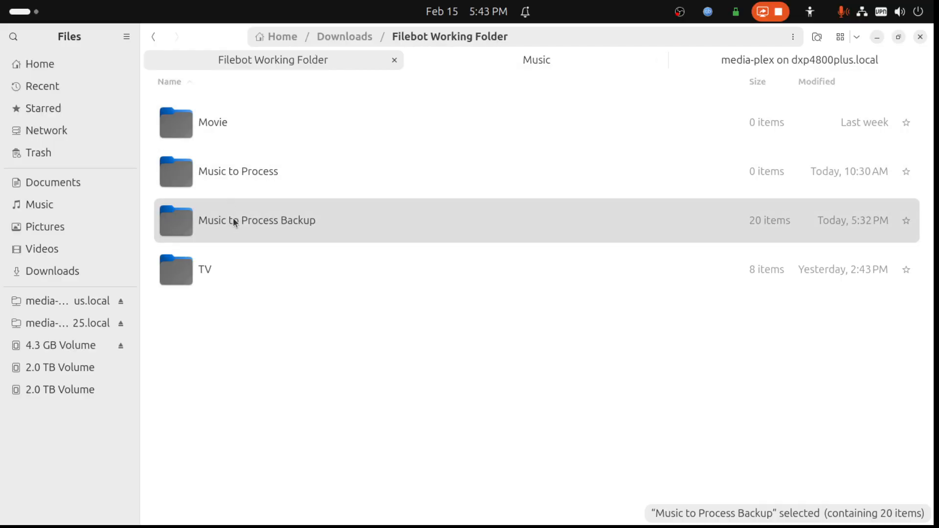
left_click(213, 126)
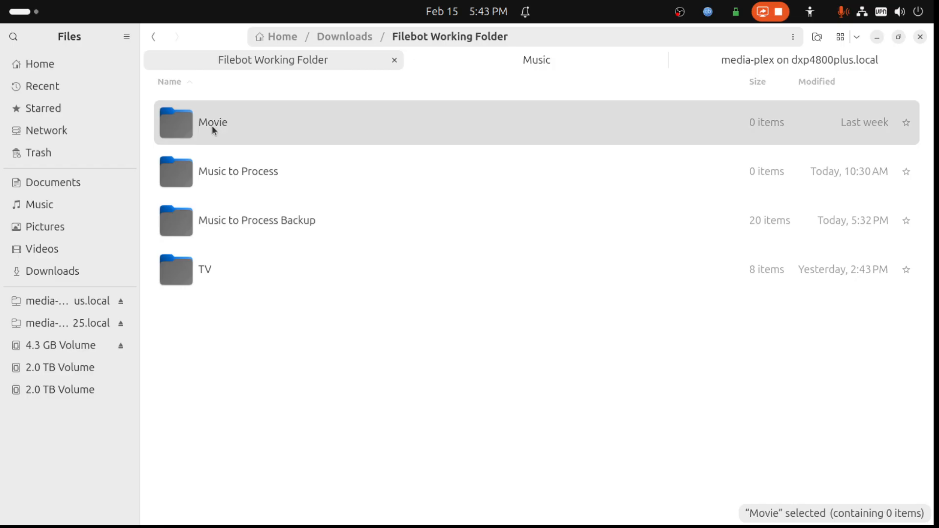
left_click(214, 260, "ctrl")
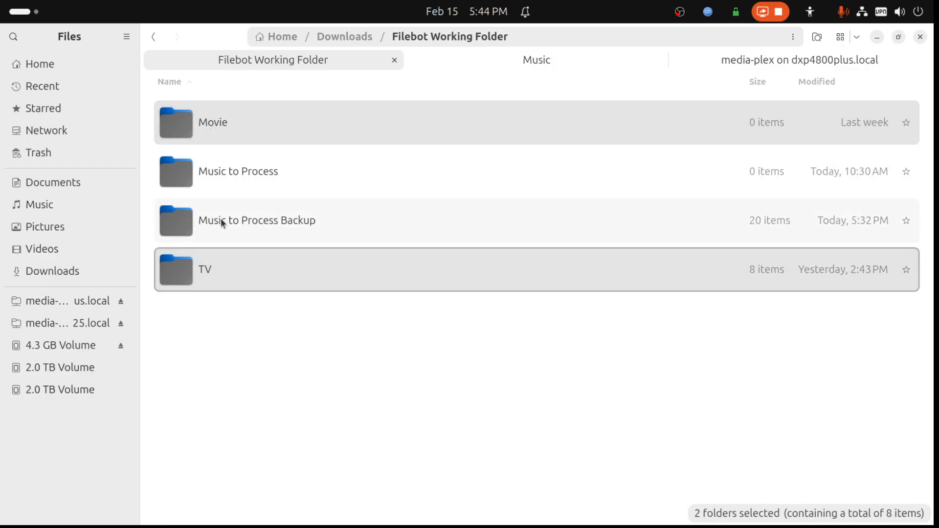
left_click(236, 175)
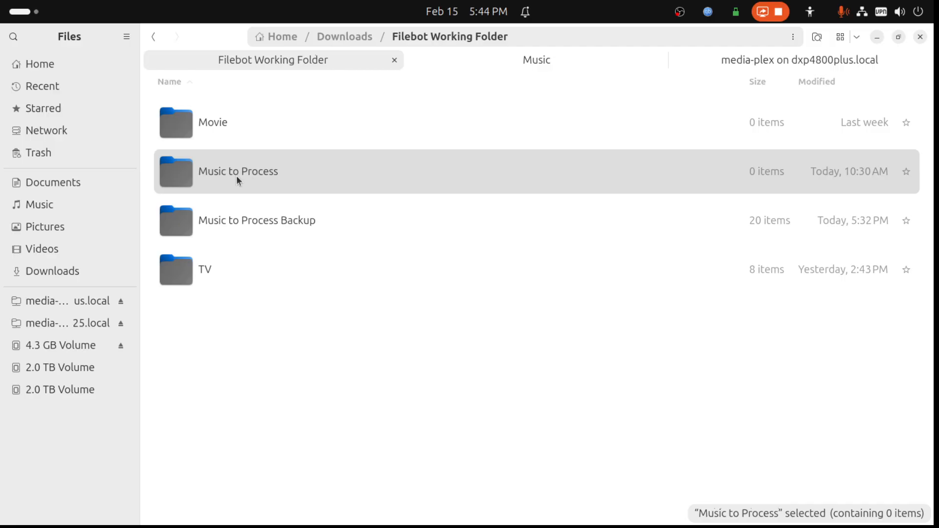
left_click(239, 223)
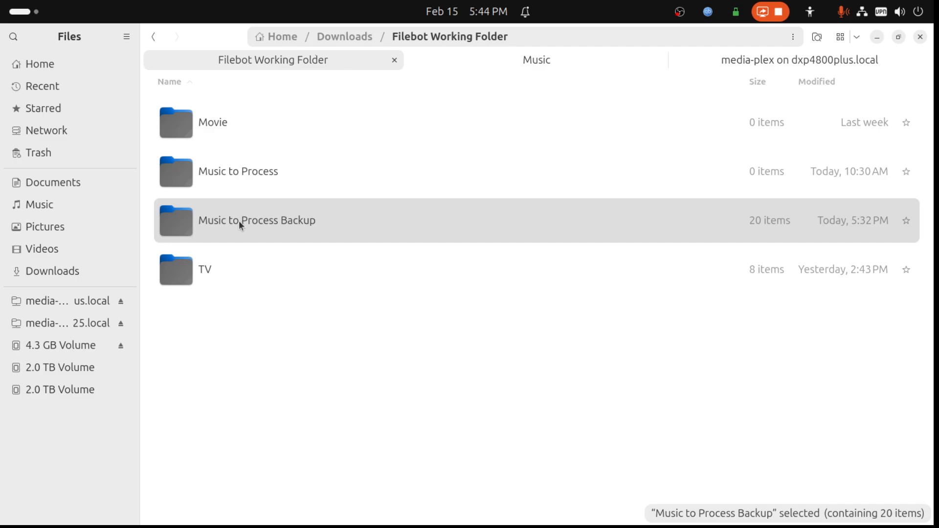
left_click(258, 171)
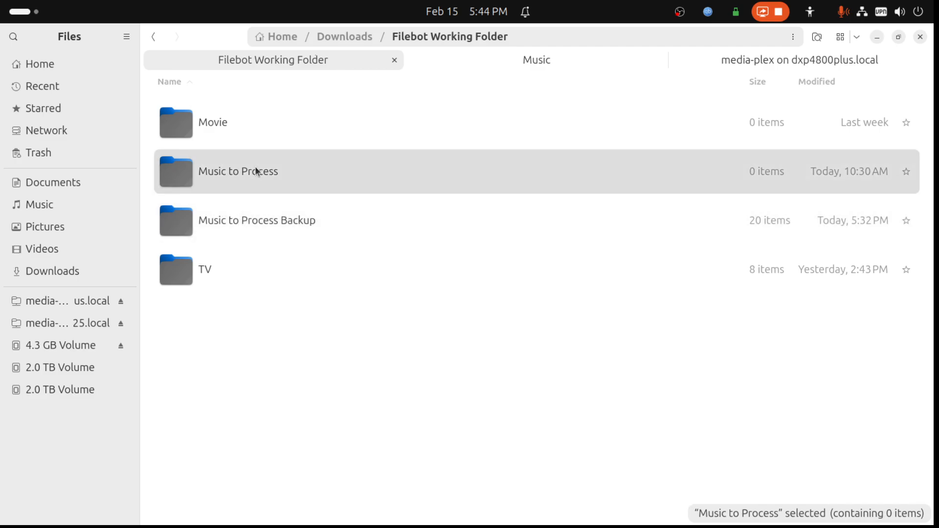
- Check the contents of the Music to Process and Music folders, and return to Filebot Working Folder
double_click(235, 182)
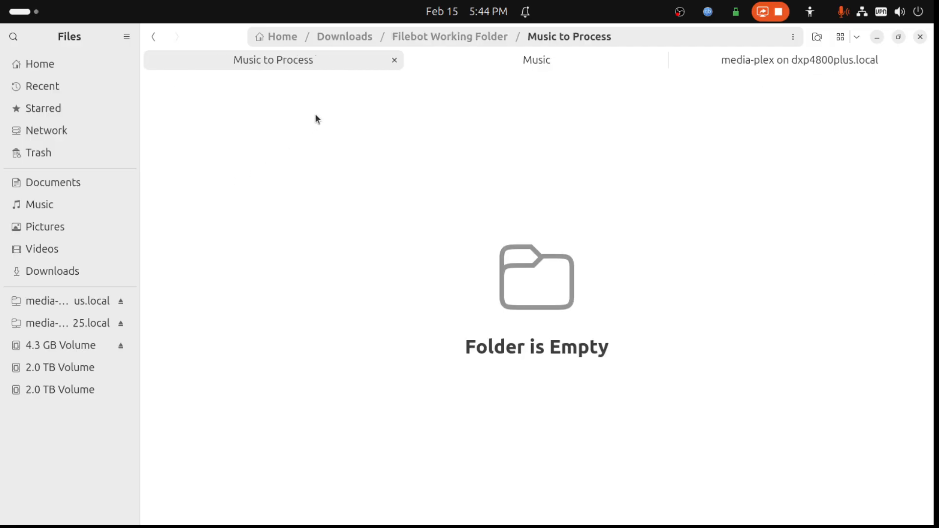
left_click(483, 64)
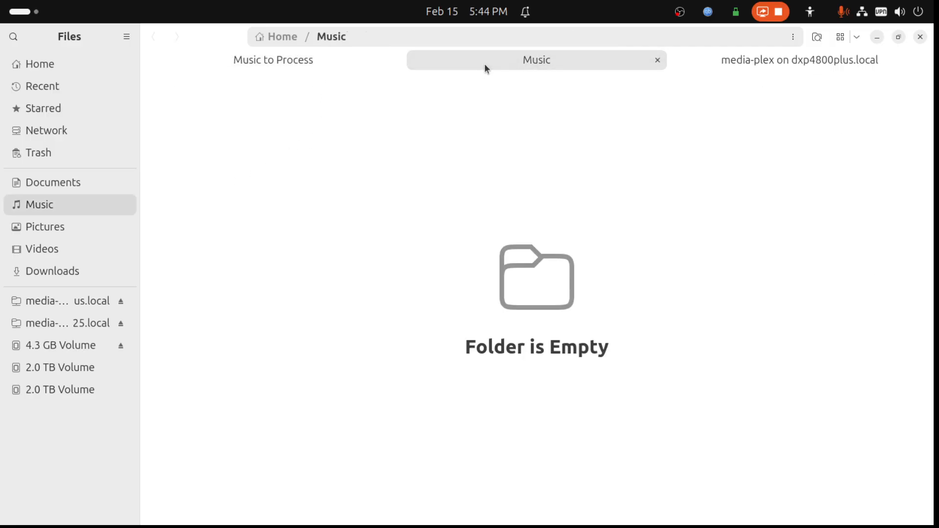
double_click(319, 66)
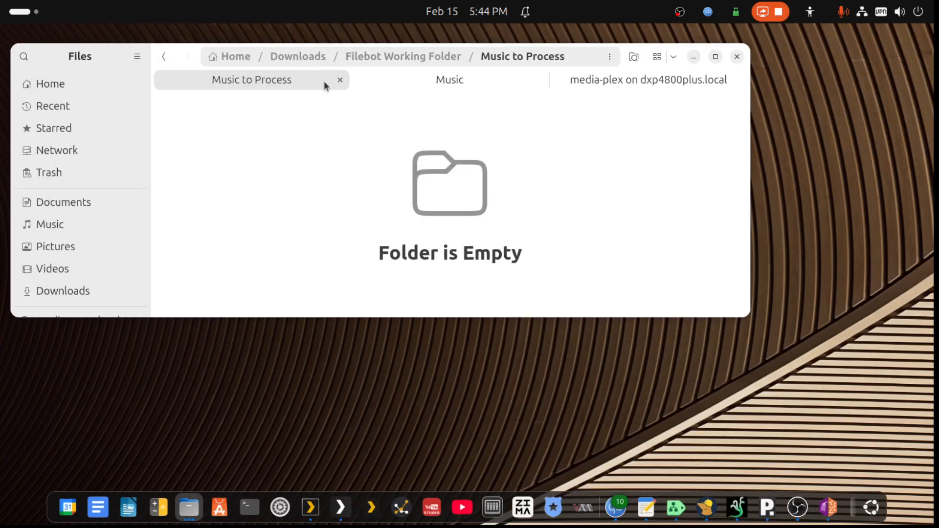
left_click(716, 56)
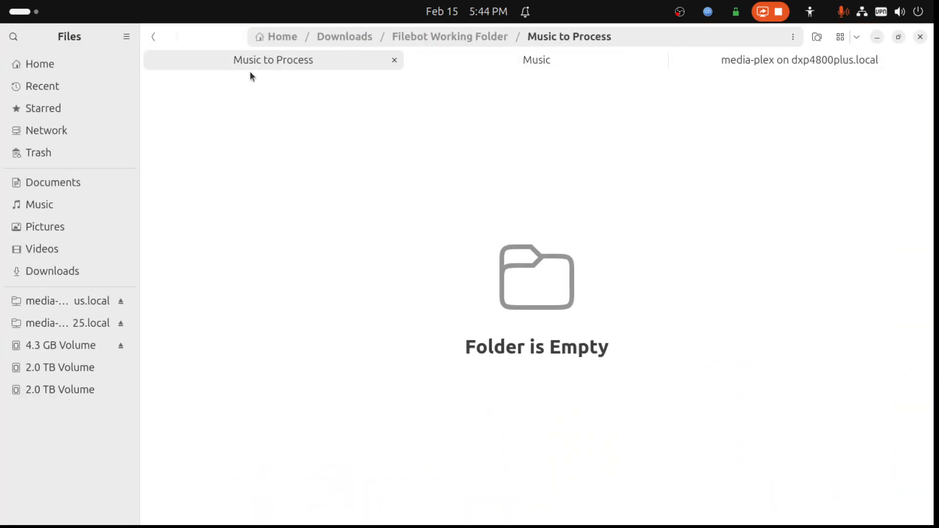
left_click(155, 37)
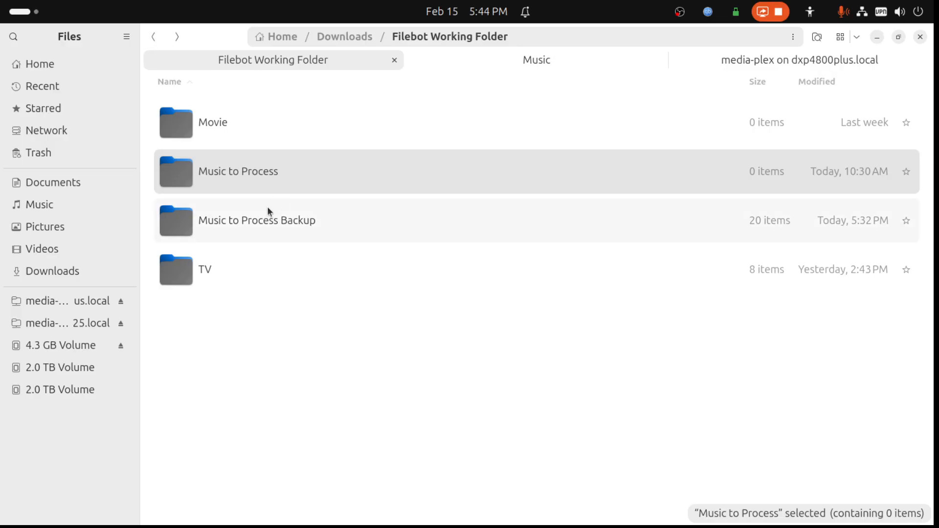
- Copy all the album folders from Music to Process Backup into the Music to Process folder
double_click(253, 219)
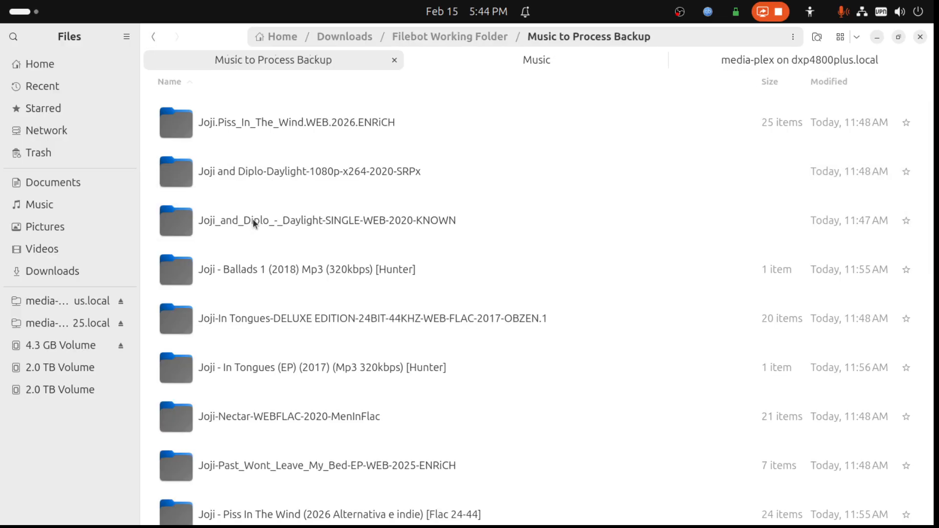
left_click(247, 124)
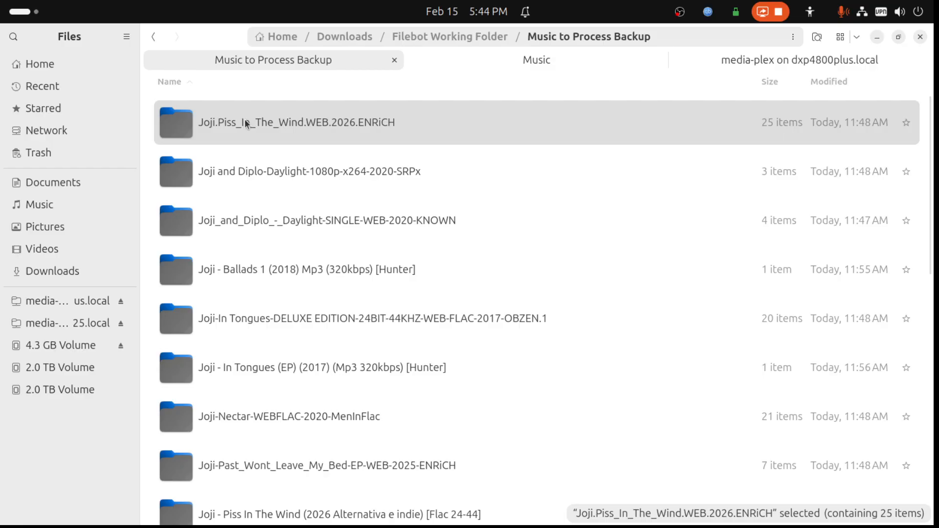
key("shift+Down")
key("shift+End")
right_click(263, 198)
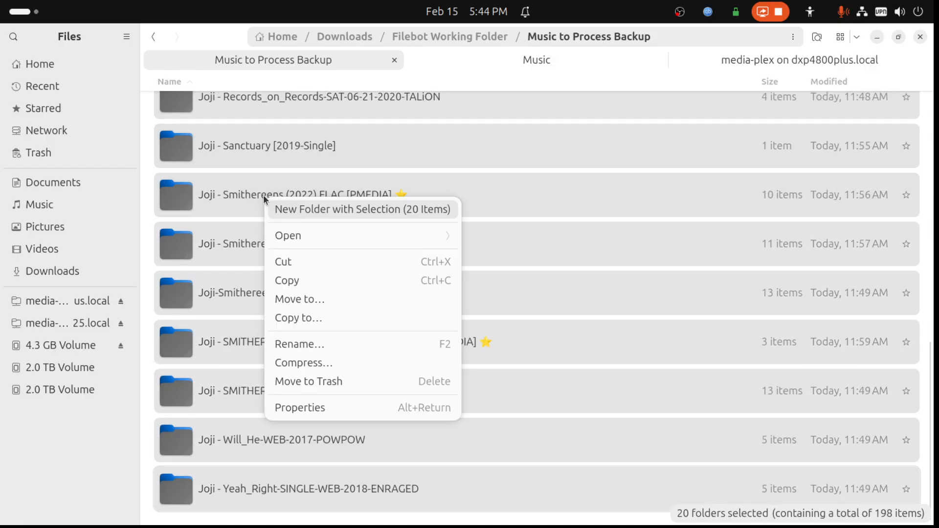
left_click(278, 287)
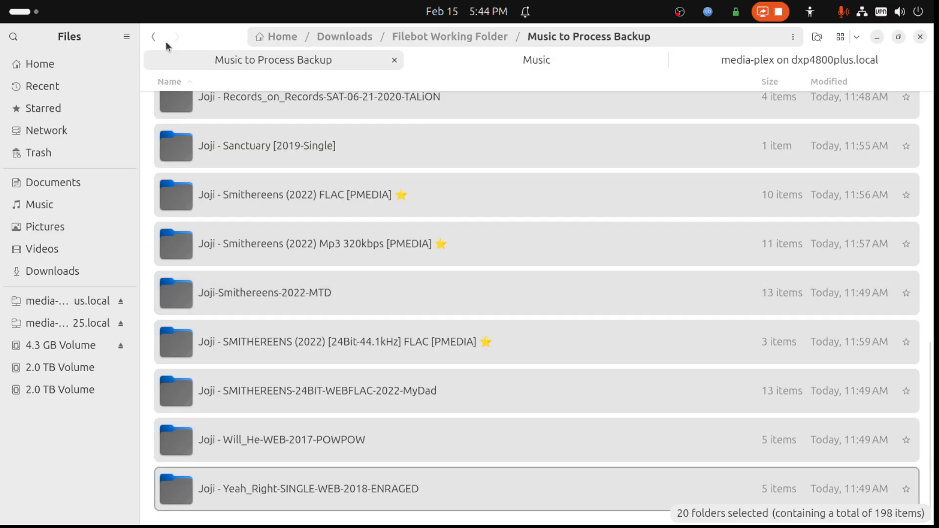
left_click(153, 37)
right_click(228, 175)
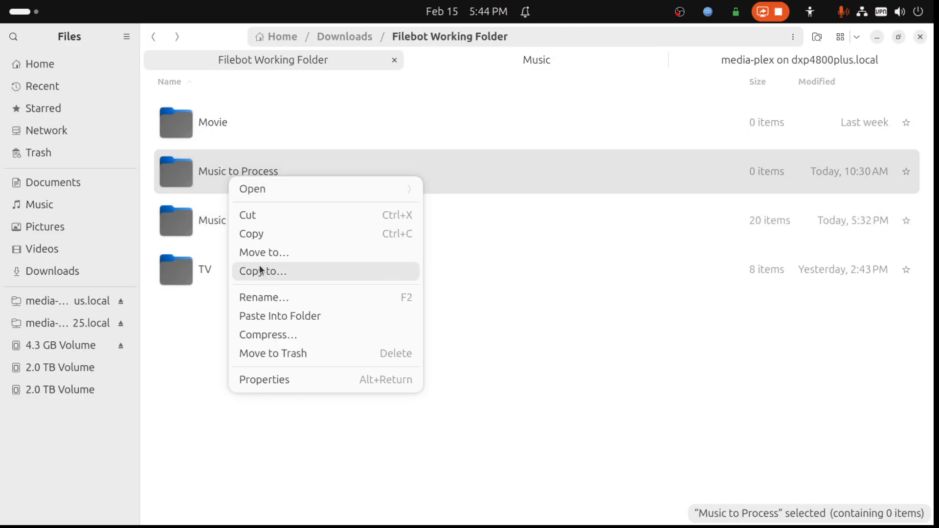
left_click(264, 316)
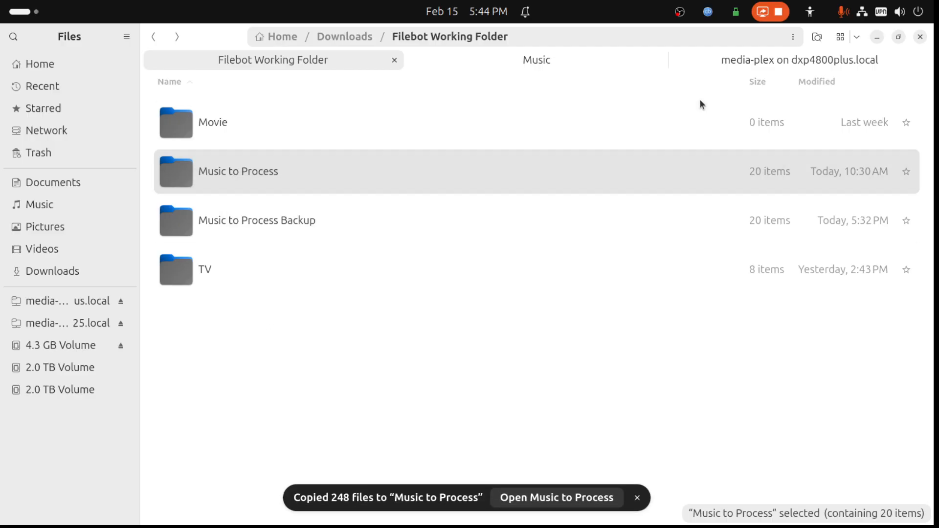
- Review the local Music folder and the music-main folder inside music on the media-plex share
left_click(487, 65)
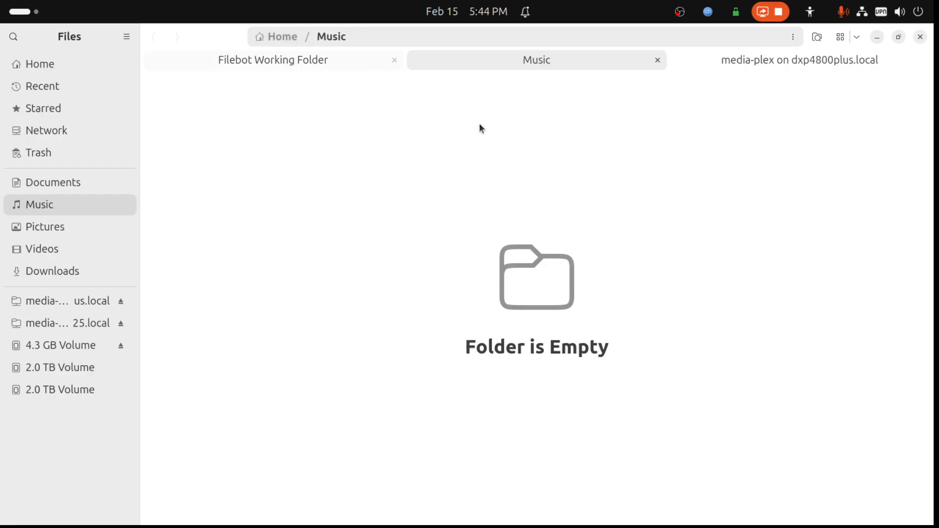
left_click(755, 60)
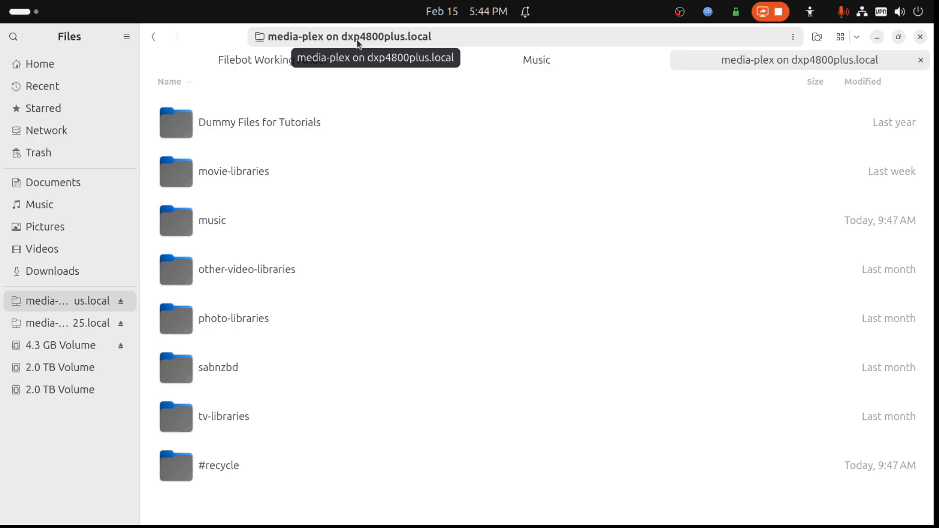
double_click(213, 224)
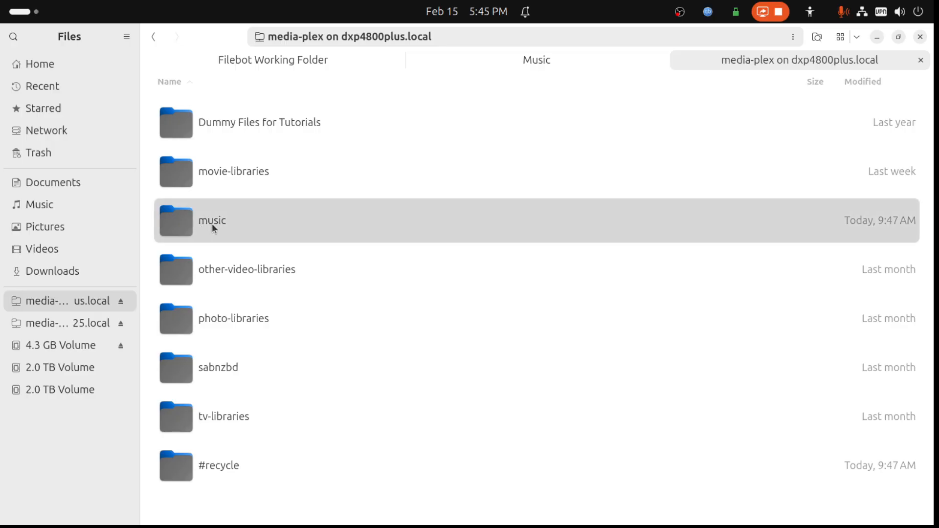
double_click(229, 127)
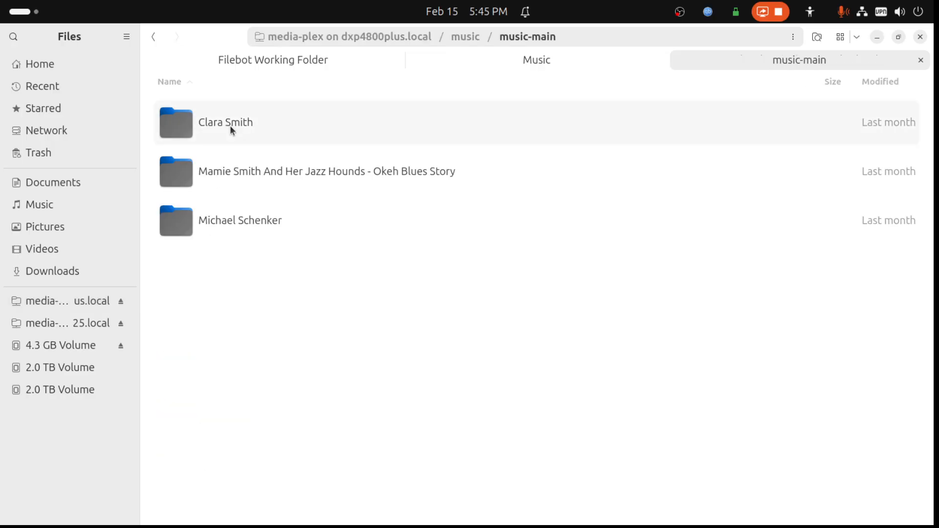
left_click(154, 41)
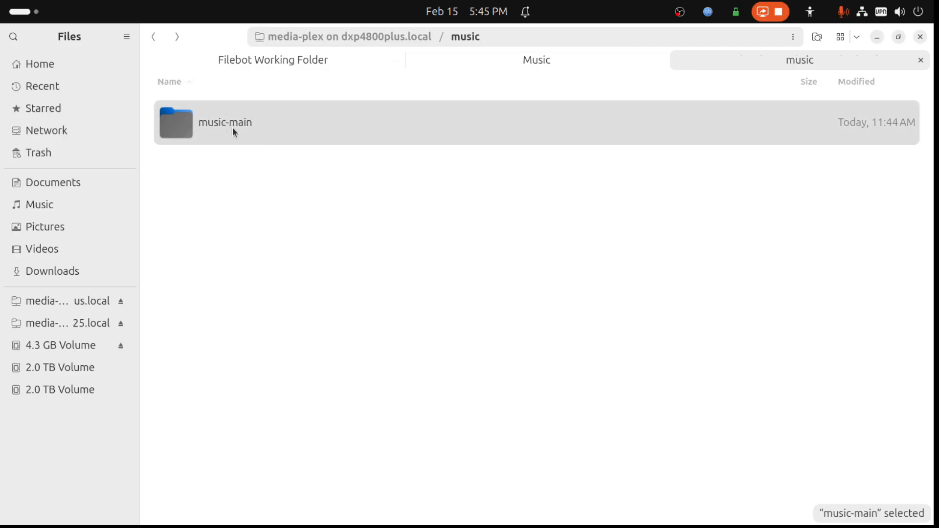
left_click(590, 57)
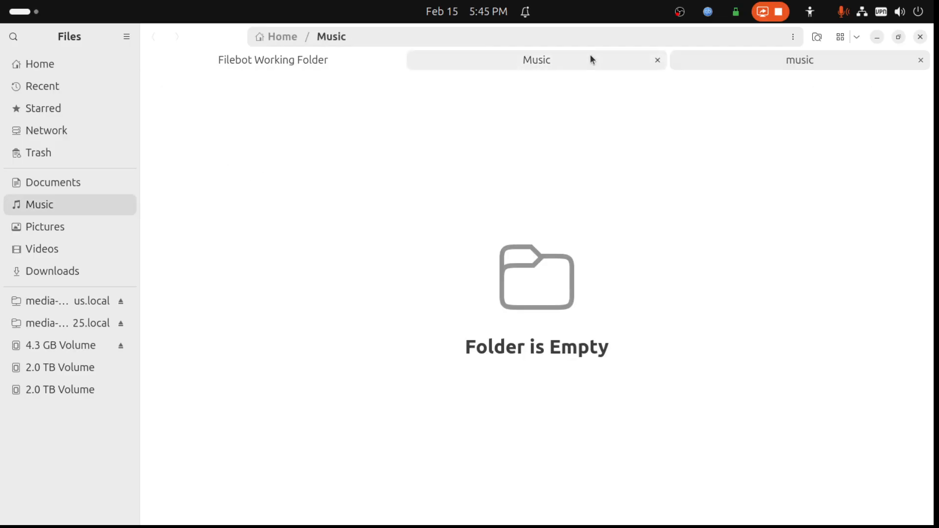
left_click(734, 61)
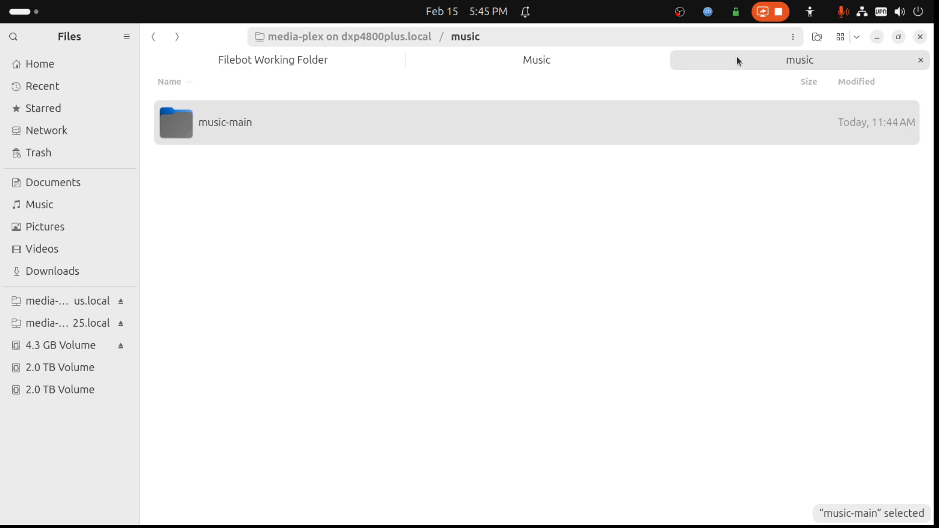
double_click(253, 126)
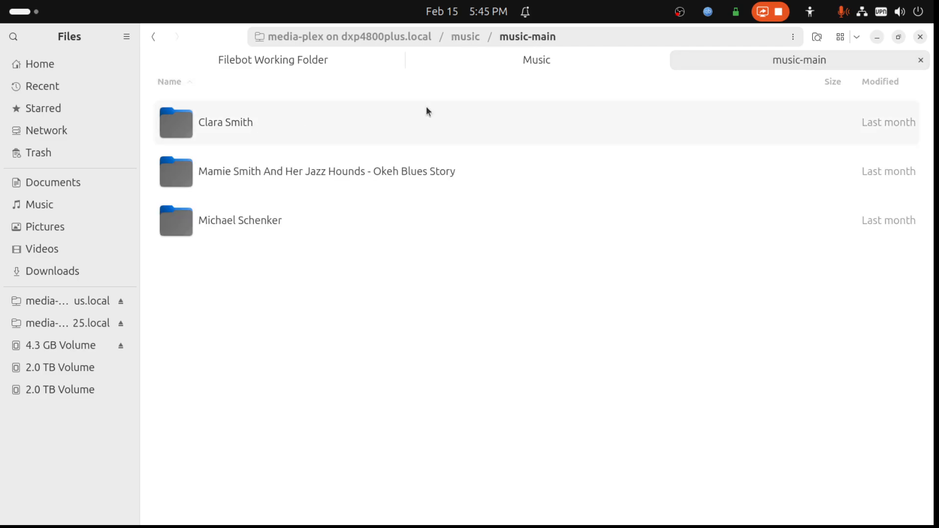
left_click(526, 66)
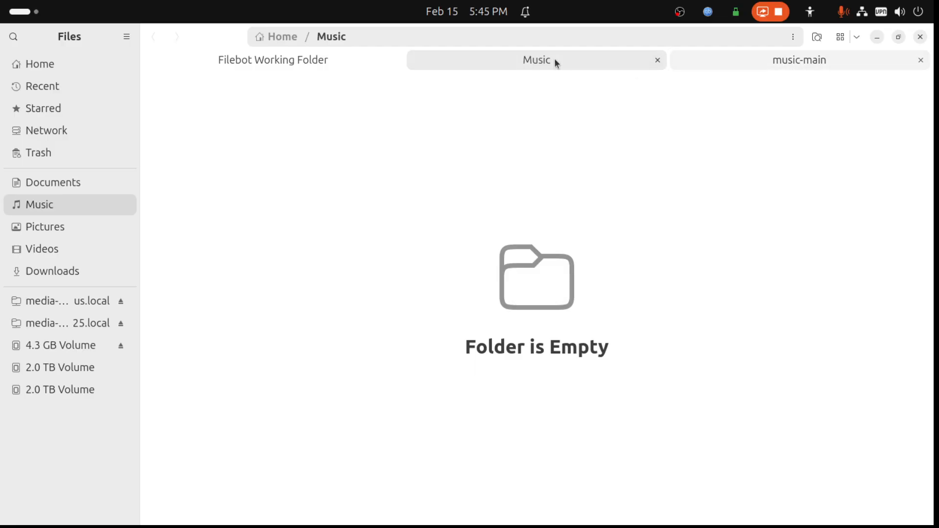
- Open Music to Process in Filebot Working Folder and select all its album folders
left_click(316, 63)
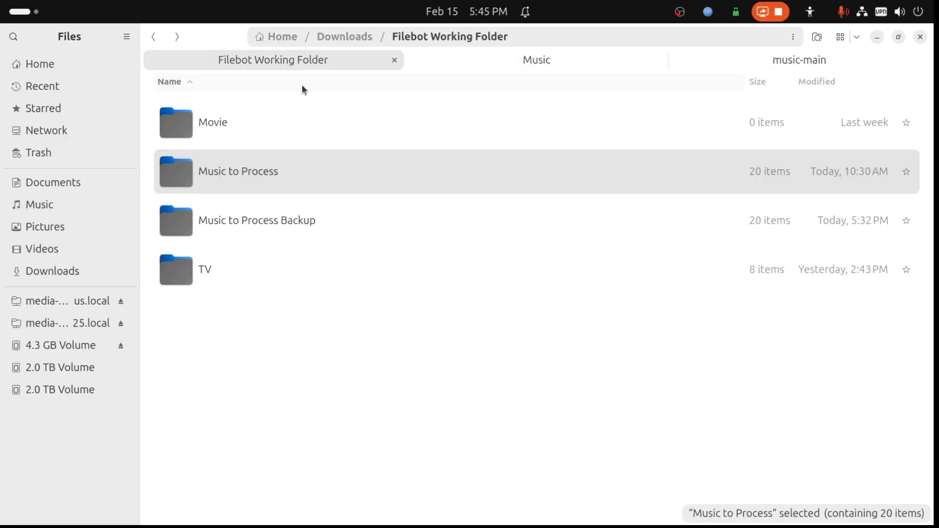
double_click(251, 166)
key("ctrl+a")
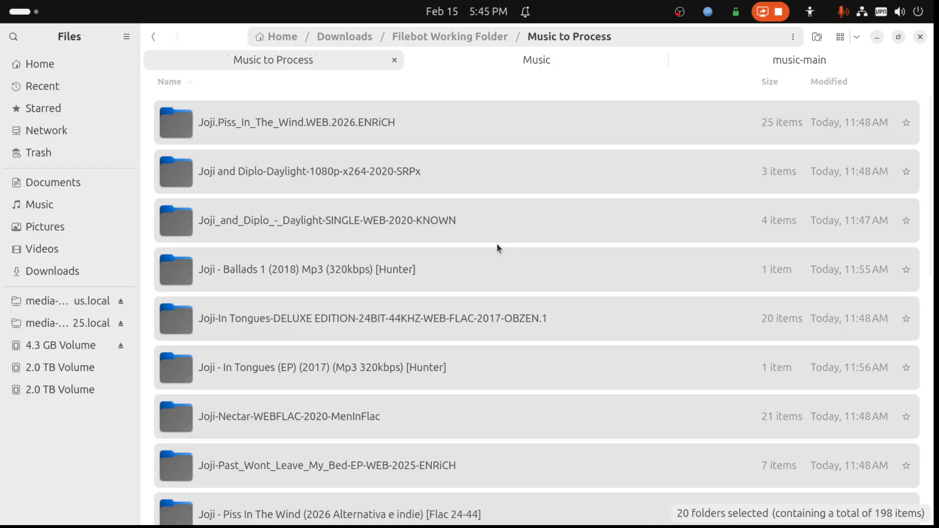
- Check the files in the Joji and Diplo-Daylight-1080p-x264-2020-SRPx folder, and move that folder to the trash
left_click(497, 229)
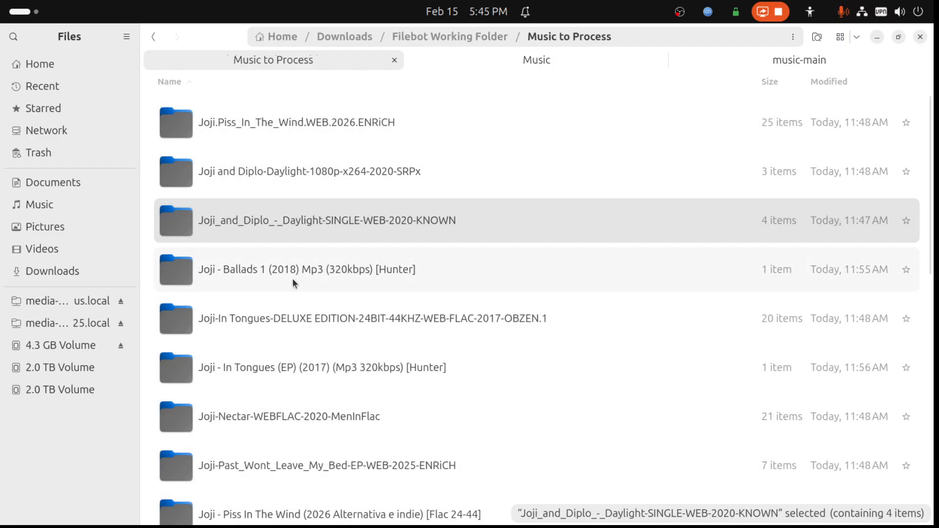
left_click(339, 177)
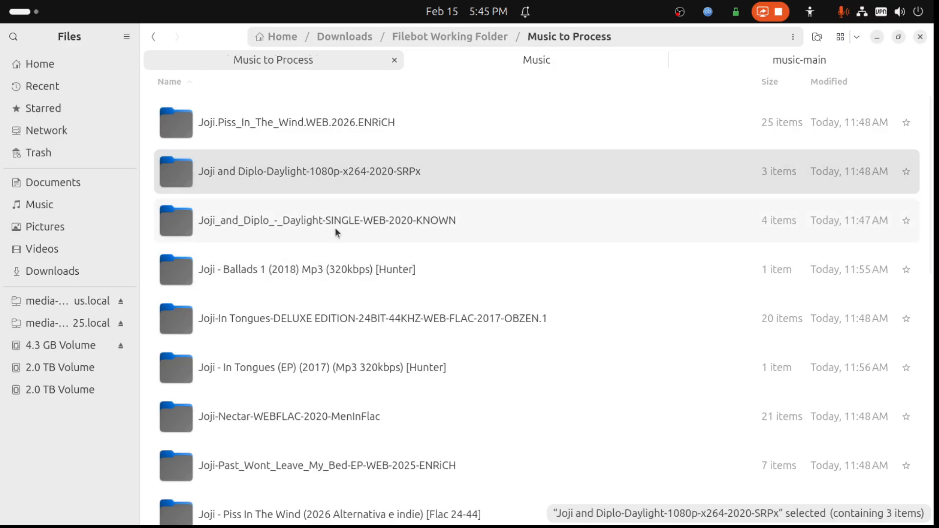
left_click(334, 226)
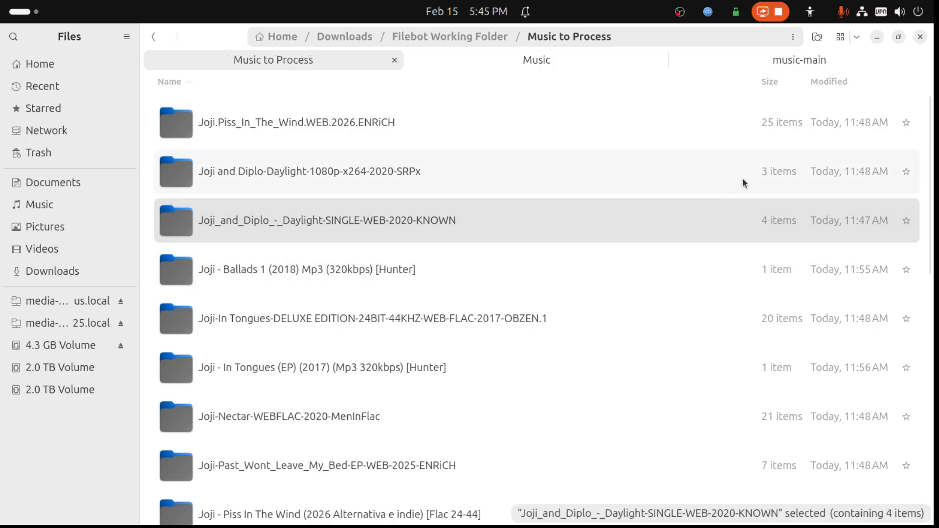
double_click(360, 174)
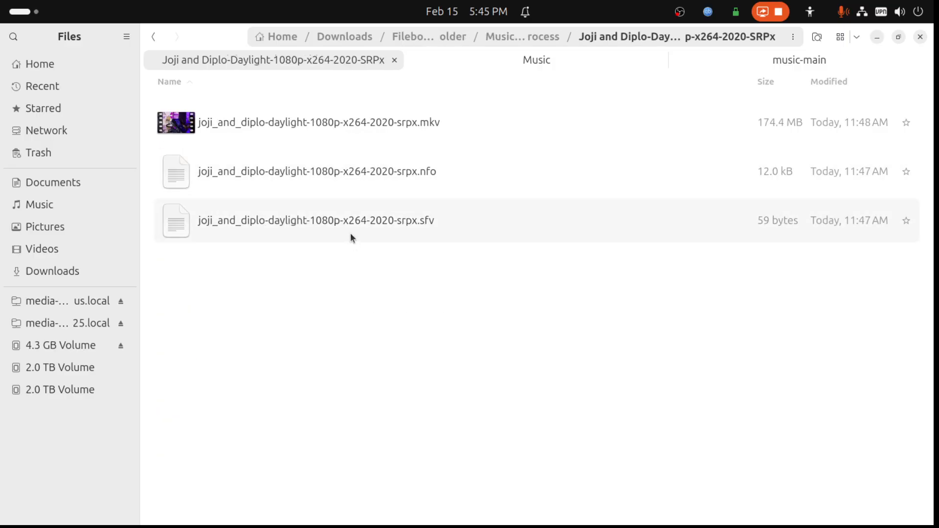
left_click(154, 38)
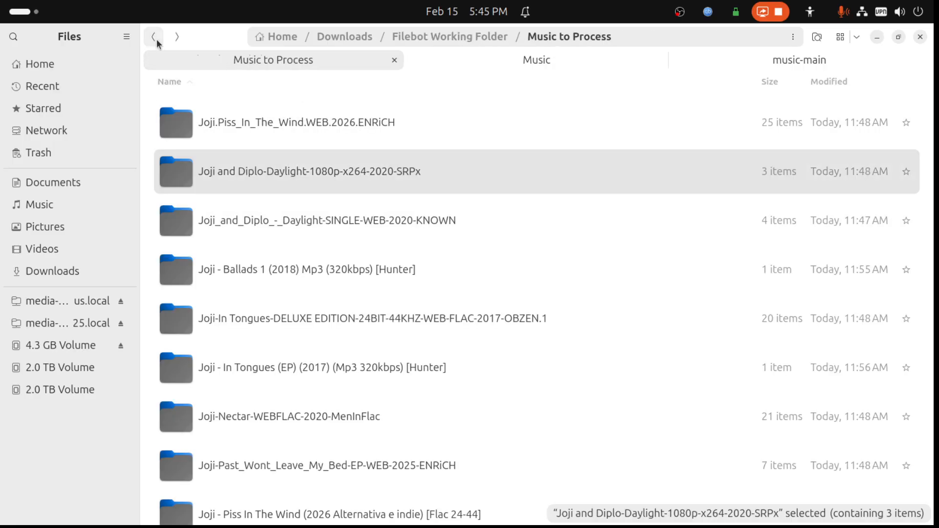
key("Delete")
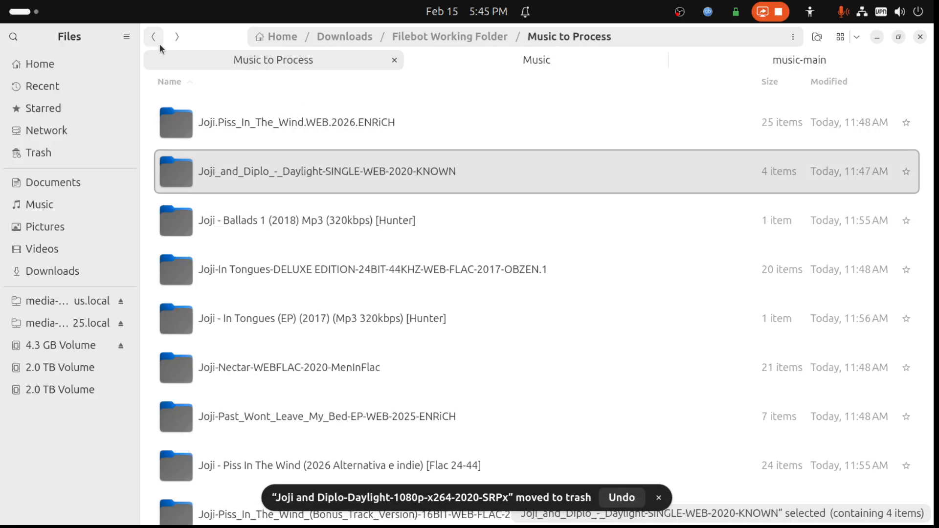
- Inspect the files in the Daylight single folder and the nested Joji - Ballads 1 (2018) folder, and return to Music to Process
double_click(269, 171)
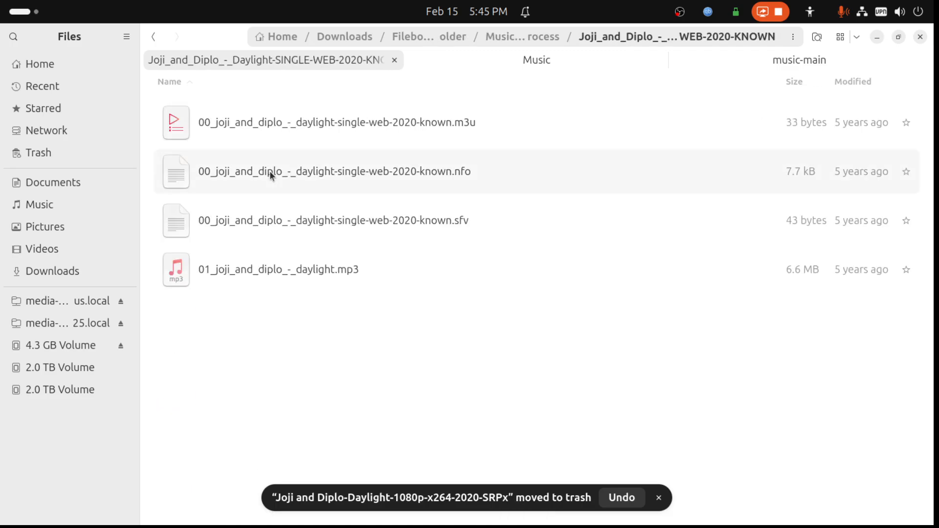
left_click(154, 37)
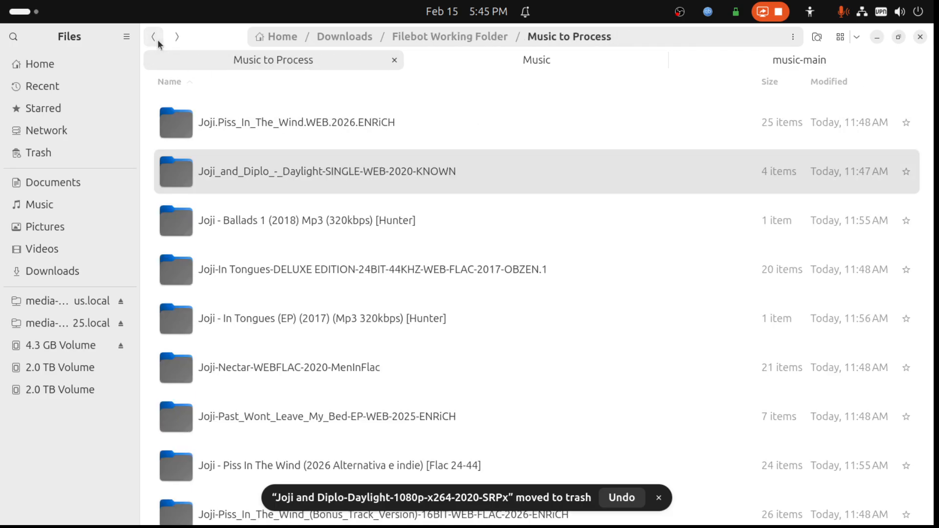
double_click(312, 221)
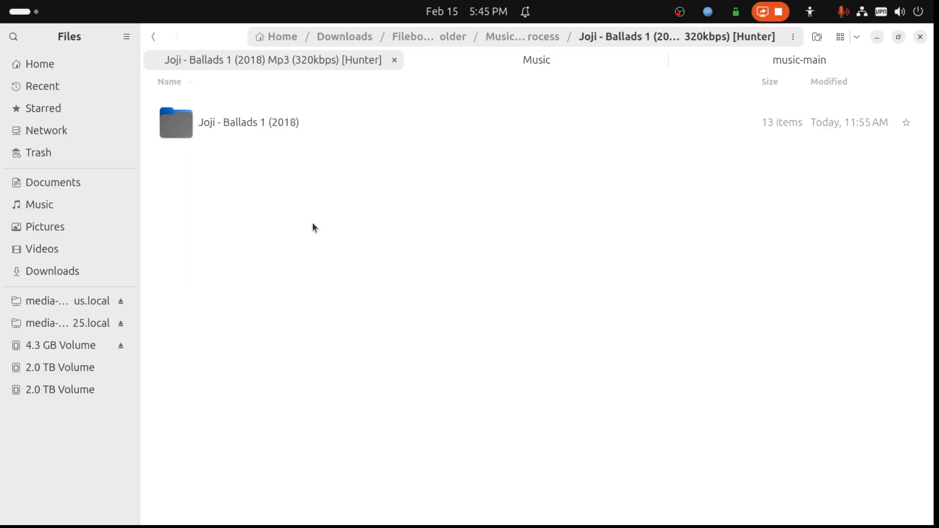
left_click(153, 36)
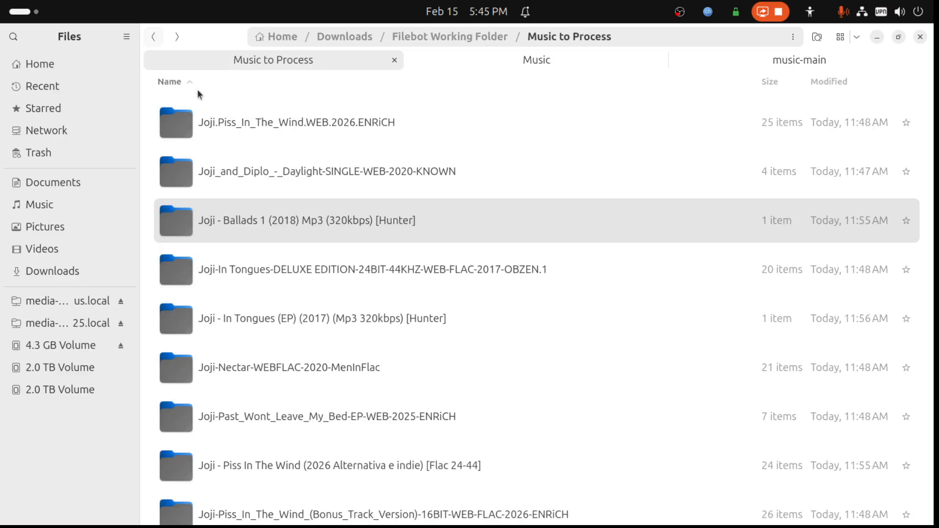
double_click(248, 217)
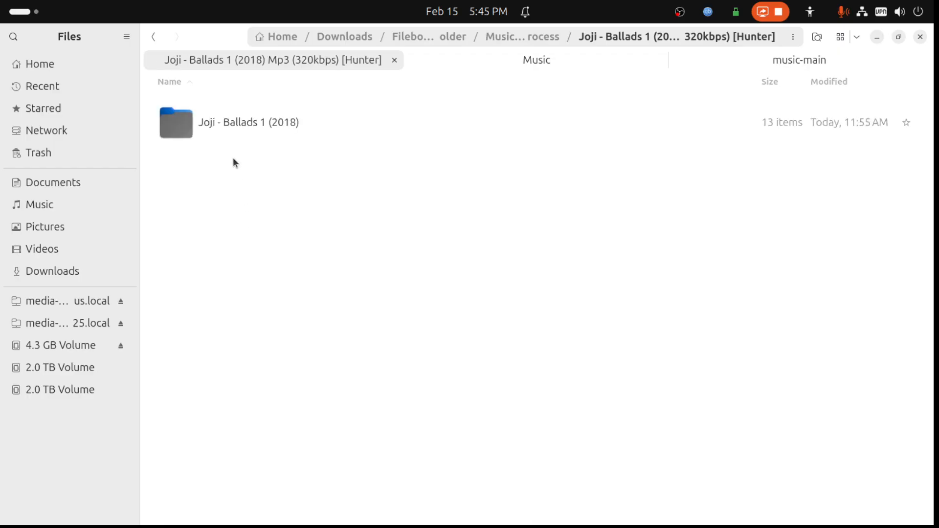
double_click(237, 123)
scroll(256, 230, "down", 2)
scroll(256, 234, "down", 3)
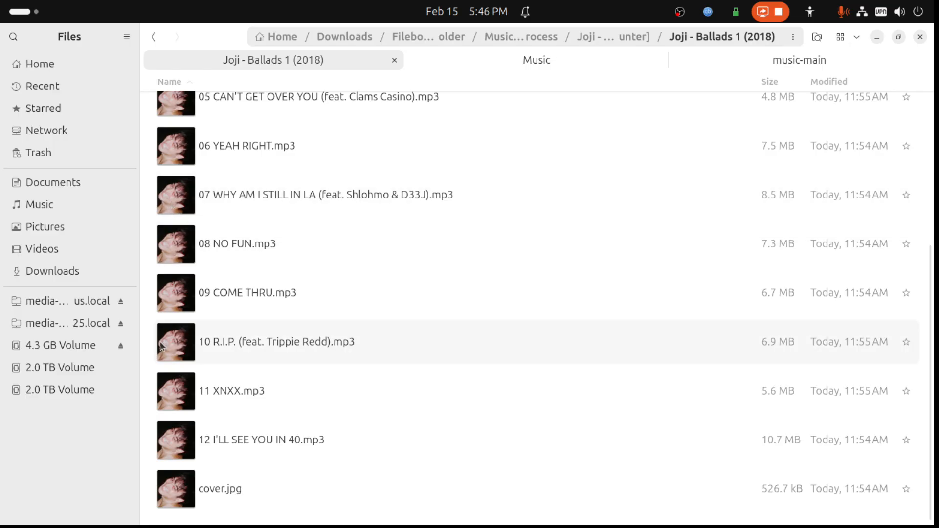
left_click(153, 42)
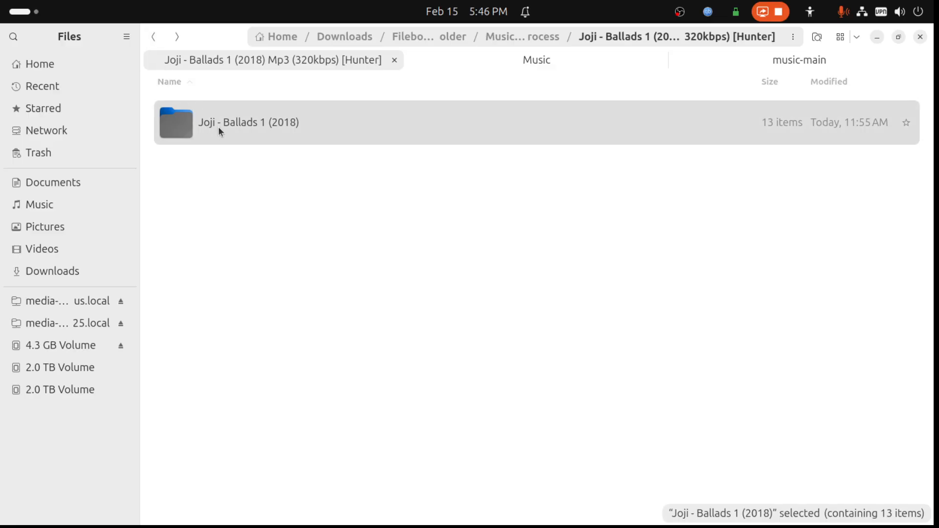
left_click(153, 42)
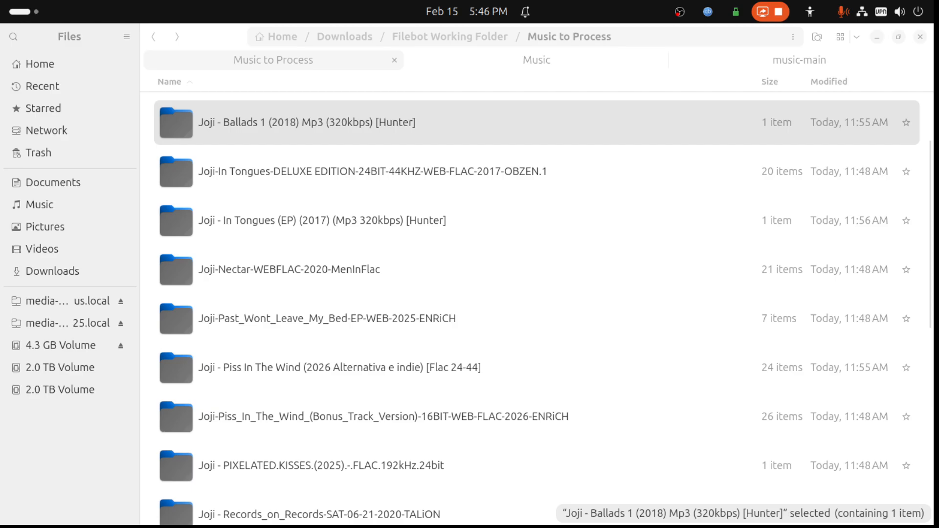
- Check the contents of the Joji - In Tongues (EP) (2017) (Mp3 320kbps) [Hunter] folder and return to Music to Process
double_click(270, 221)
double_click(260, 125)
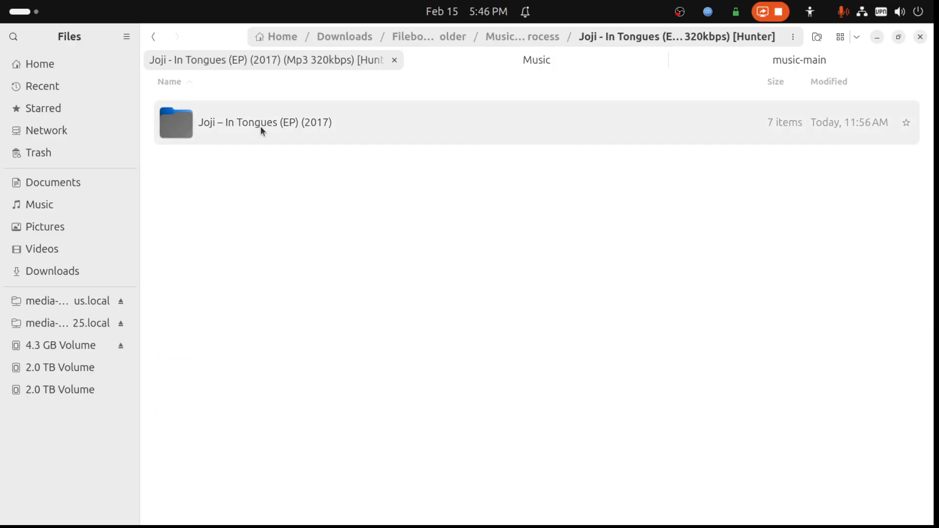
left_click(155, 37)
left_click(154, 36)
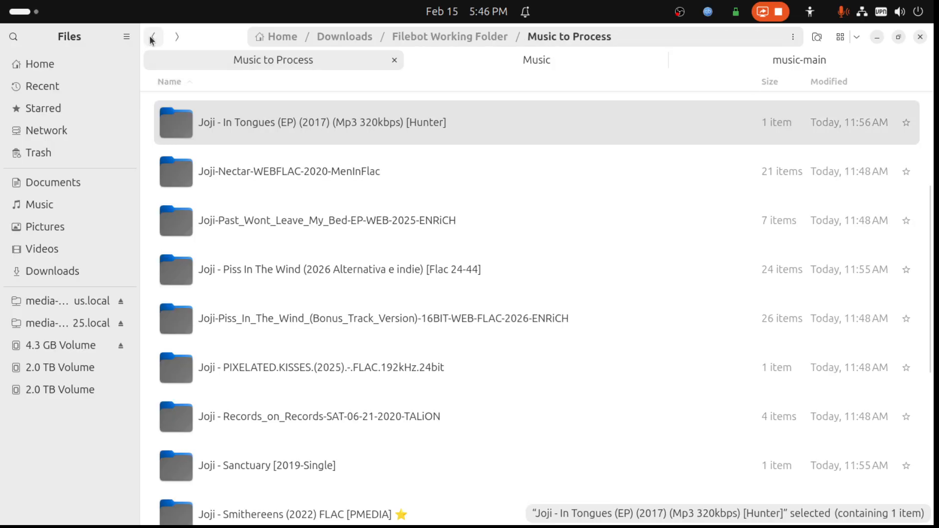
- Open the Joji-In Tongues-DELUXE EDITION-24BIT-44KHZ-WEB-FLAC-2017-OBZEN.1 folder to examine its files
left_click(152, 38)
left_click(177, 38)
scroll(247, 201, "up", 3)
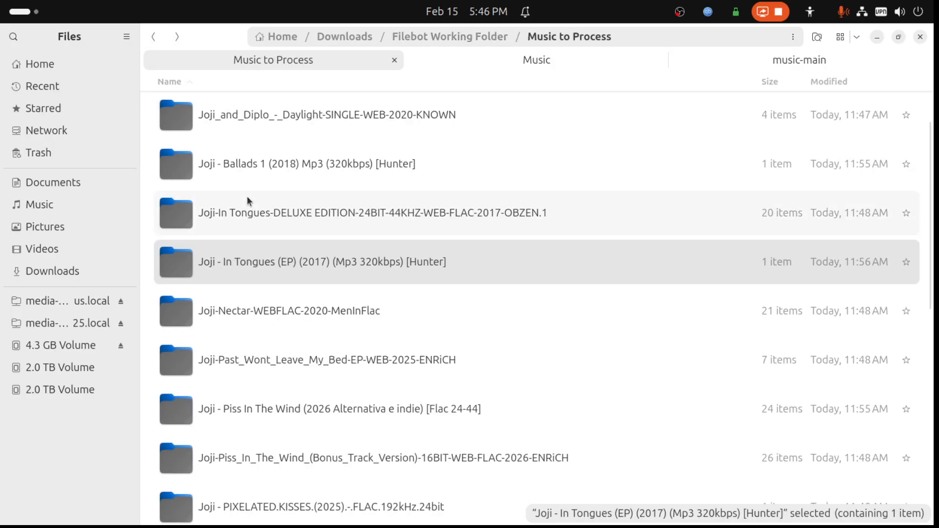
double_click(272, 220)
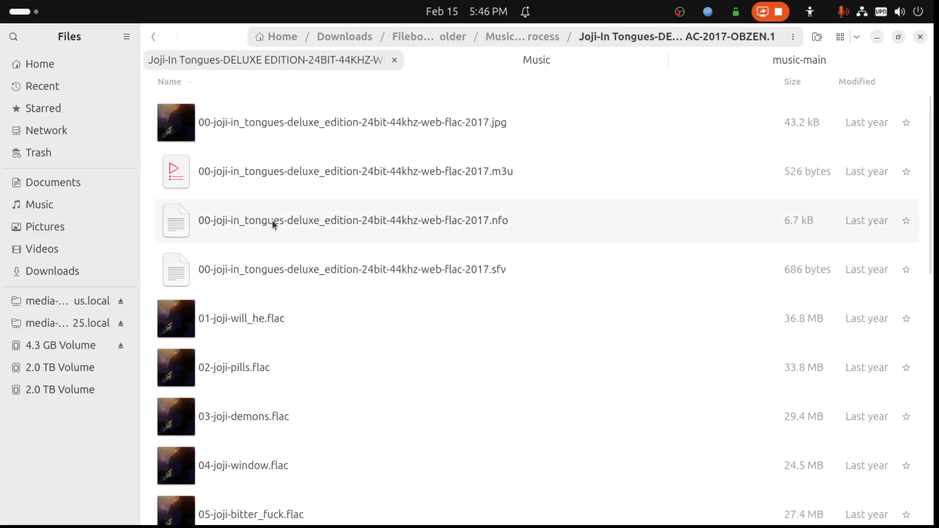
- Review the remaining tracks in the Joji-In Tongues-DELUXE EDITION folder and return to Music to Process
scroll(272, 220, "down", 10)
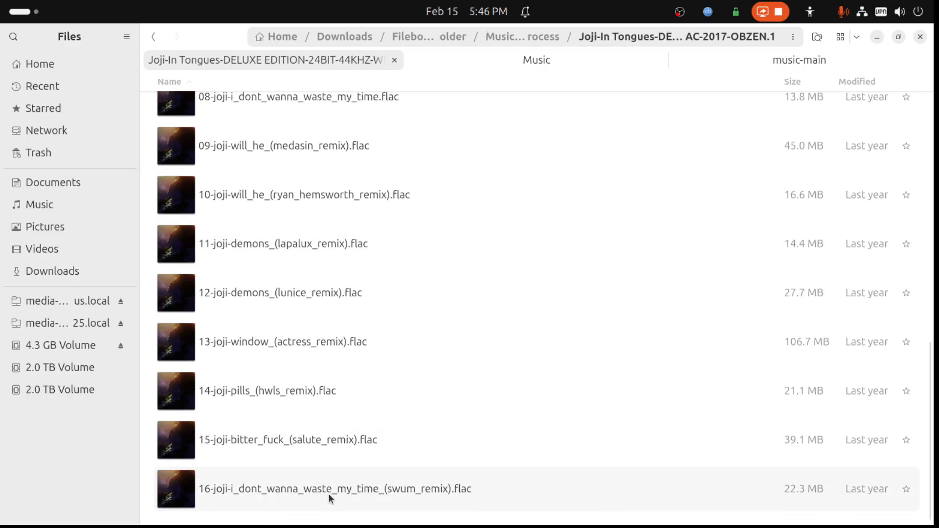
left_click(152, 38)
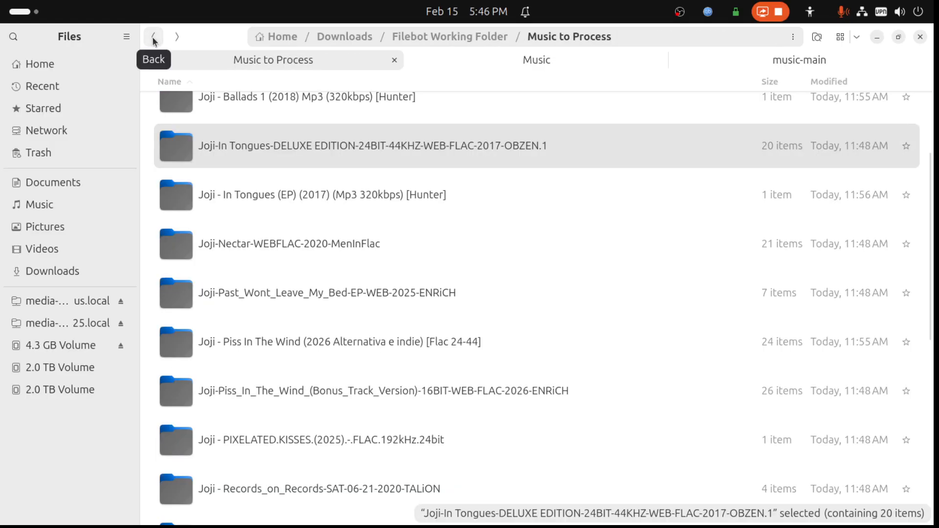
scroll(180, 153, "up", 2)
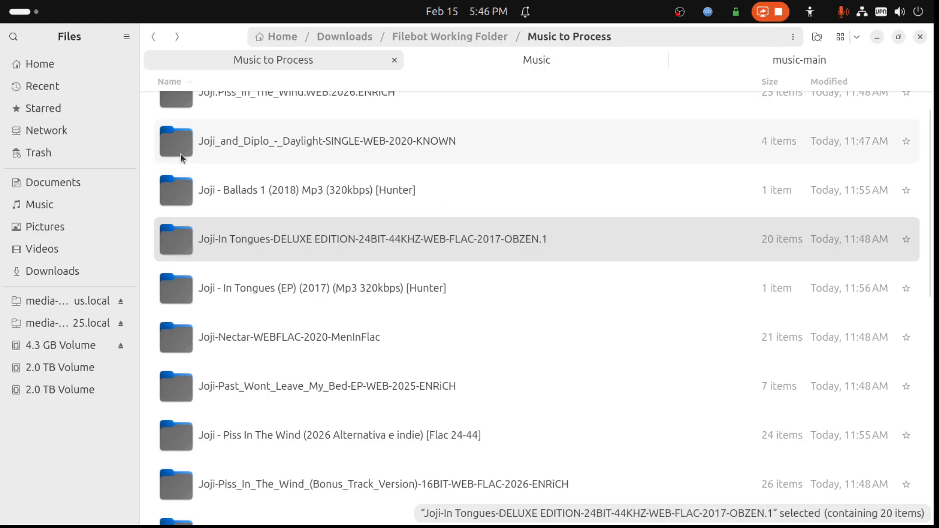
- Select the Joji - Ballads 1 (2018) Mp3 (320kbps) [Hunter] folder, and arrange the Files window and MusicBrainz Picard so both are accessible
left_click(218, 198)
left_click(899, 37)
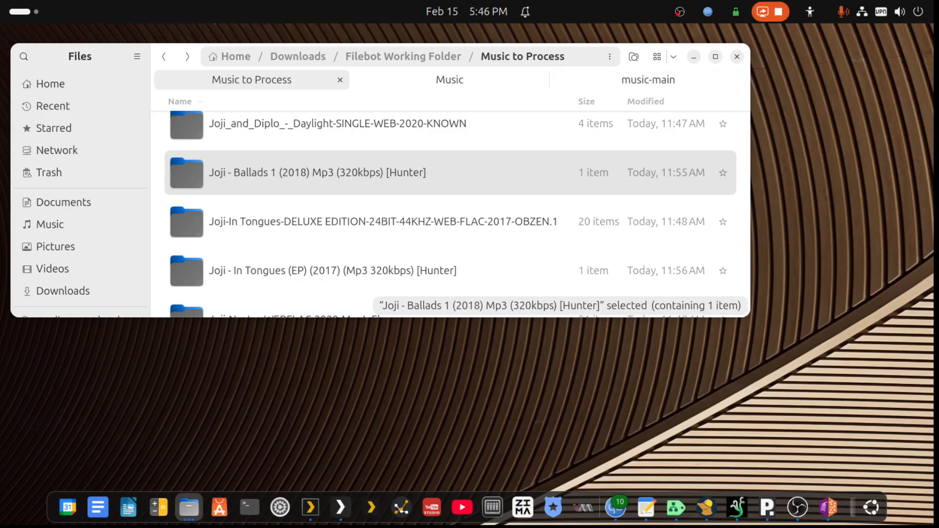
left_click_drag(937, 342, 532, 230)
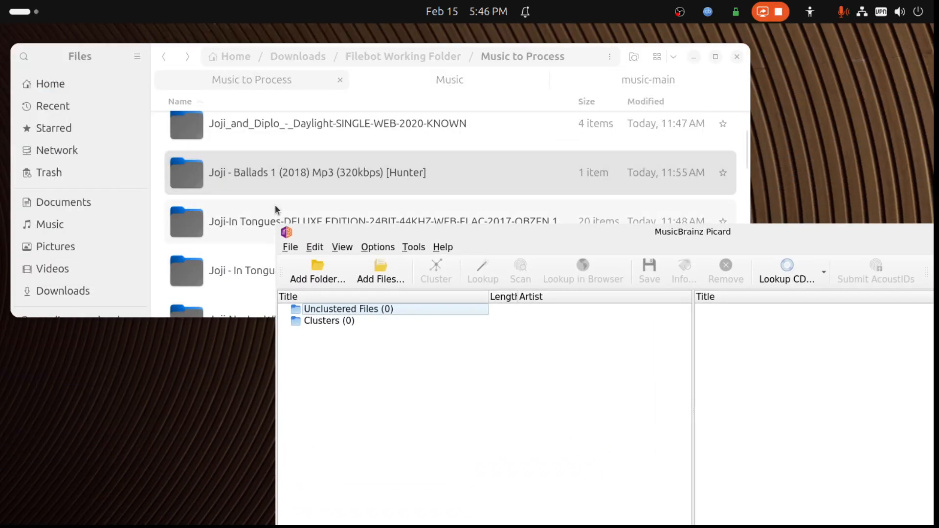
- Load the Joji - Ballads 1 (2018) Mp3 (320kbps) [Hunter] folder into MusicBrainz Picard as unclustered files and maximize Picard
left_click(245, 178)
left_click_drag(246, 177, 378, 406)
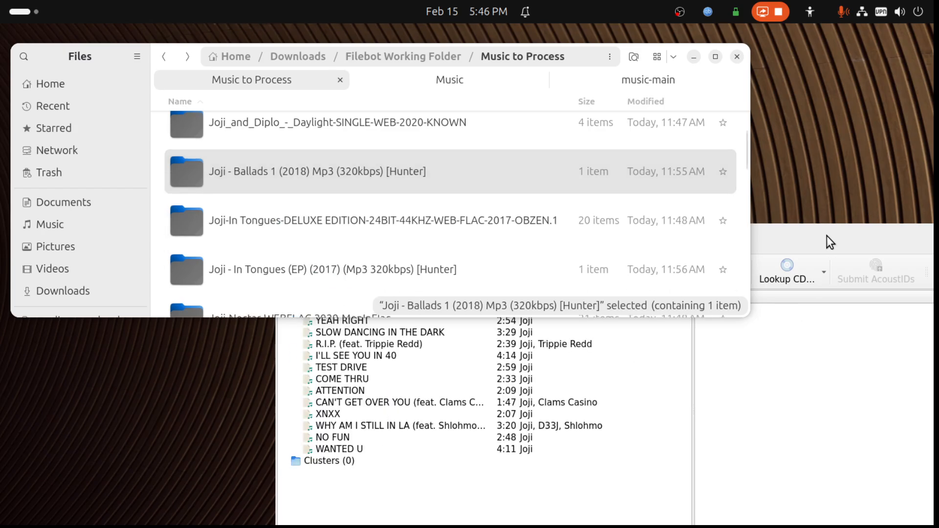
left_click(827, 236)
double_click(881, 233)
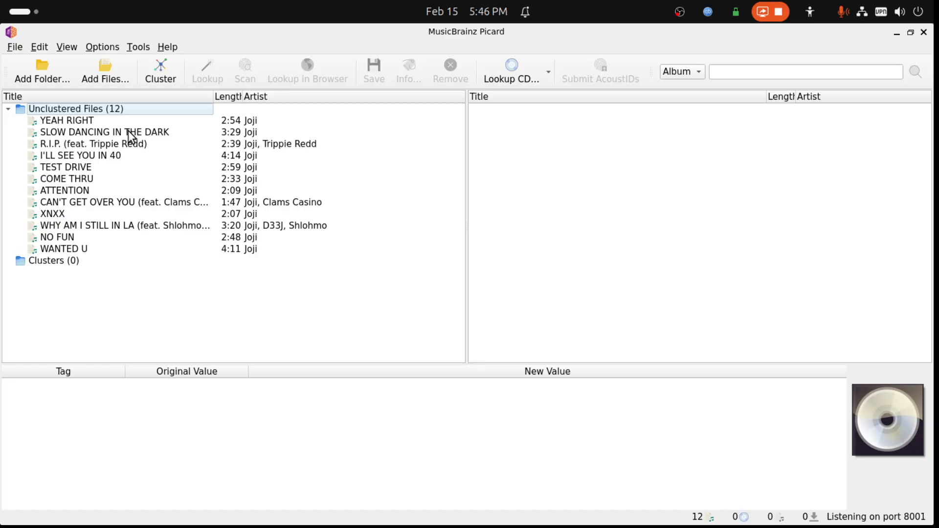
- Cluster the loaded files to inspect the BALLADS 1 tracks, and remove that cluster
left_click(159, 66)
left_click(71, 133)
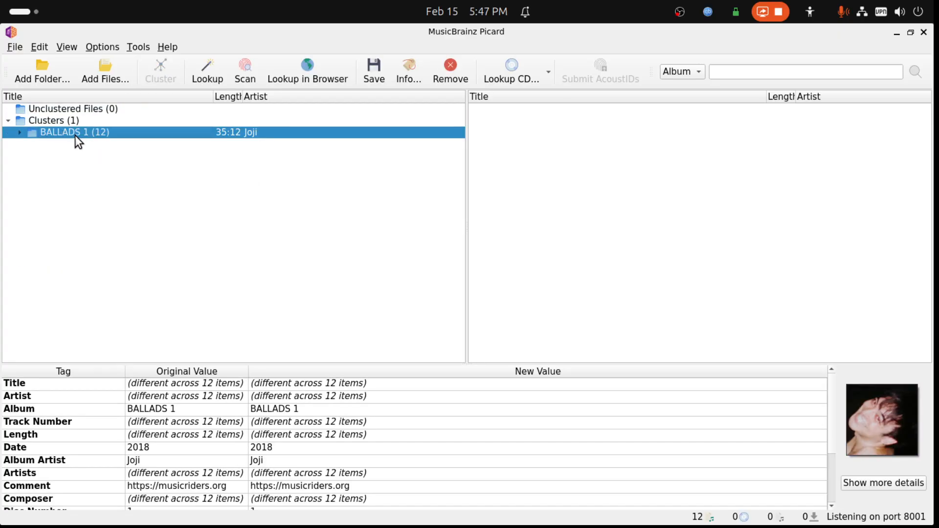
left_click(16, 135)
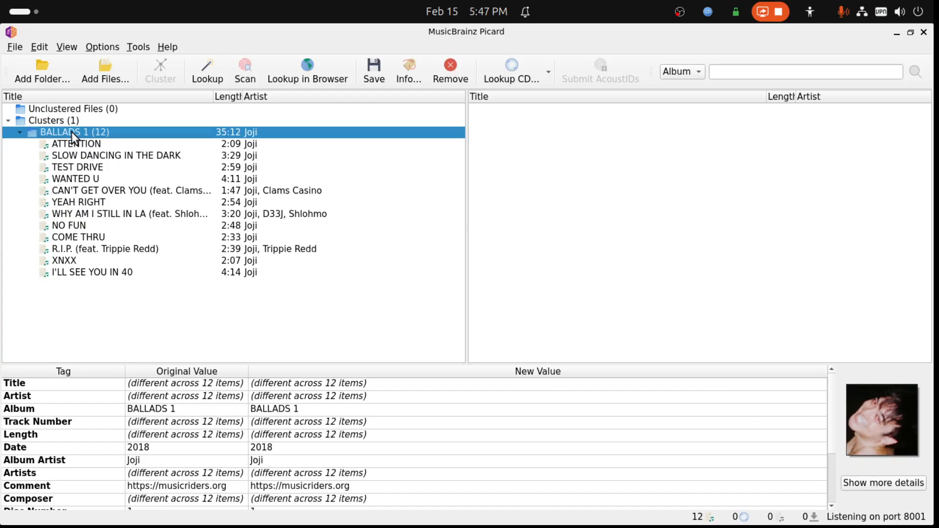
key("Delete")
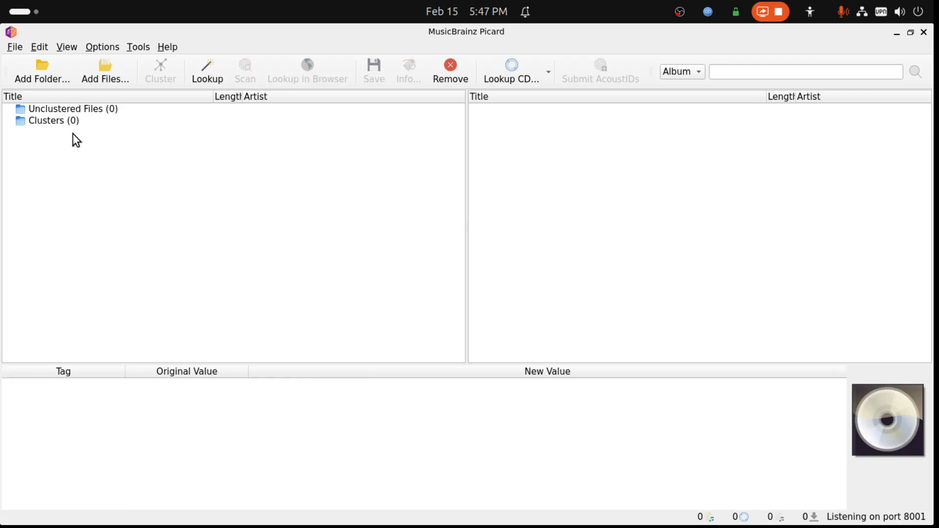
- Switch to Files and load the Joji - In Tongues (EP) (2017) (Mp3 320kbps) [Hunter] folder into MusicBrainz Picard
left_click(911, 32)
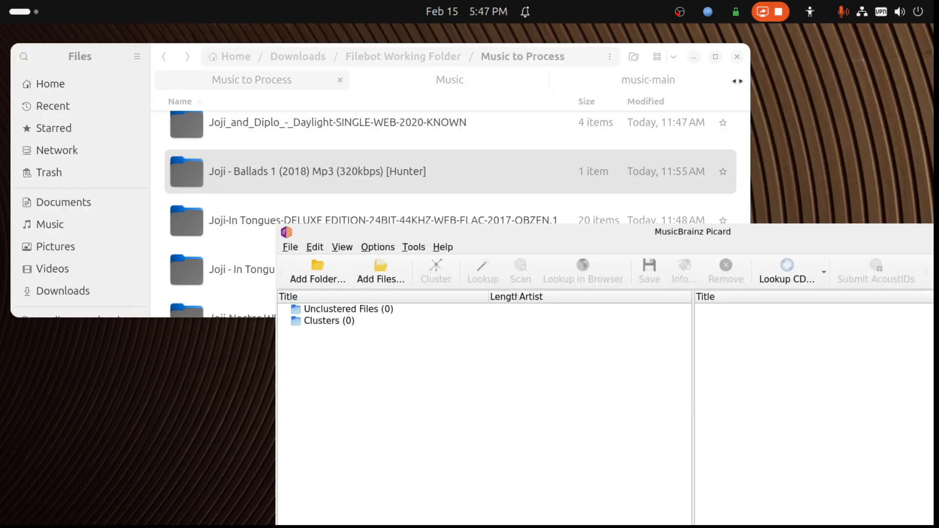
left_click(650, 48)
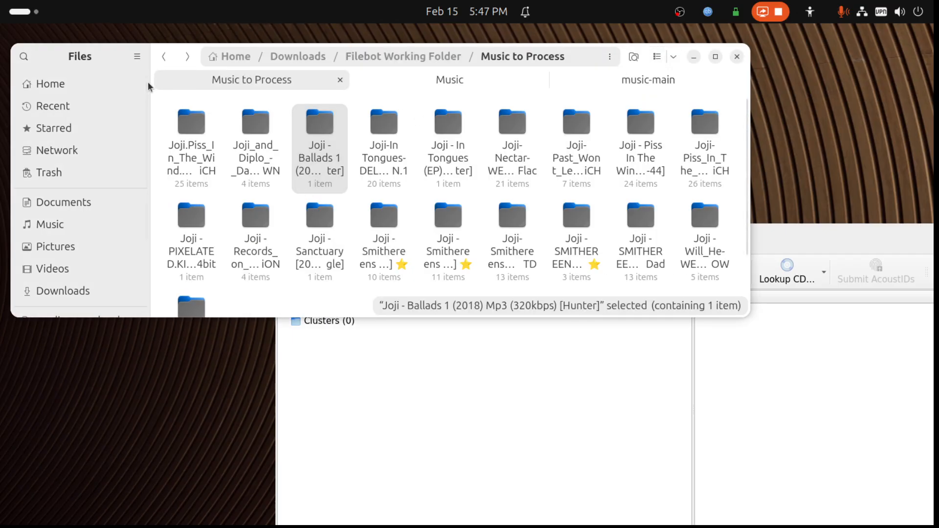
left_click(634, 57)
left_click(658, 58)
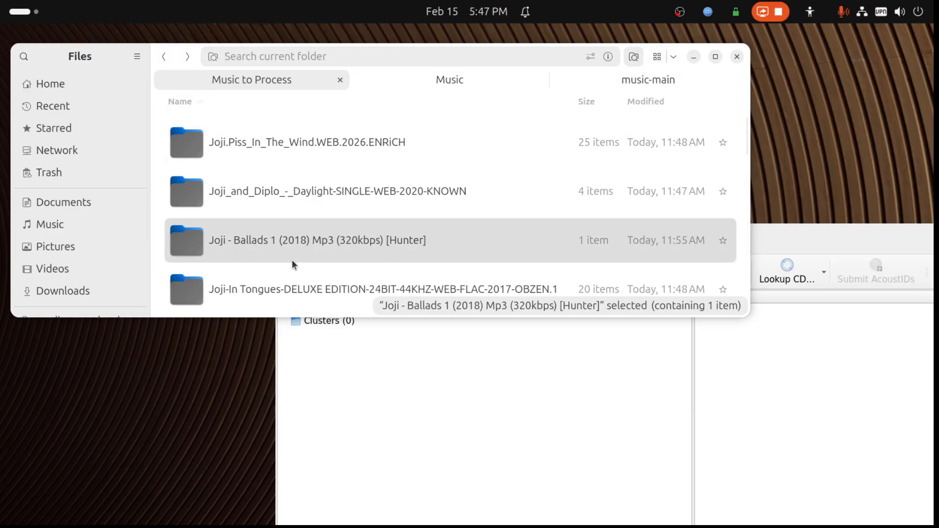
scroll(290, 263, "down", 3)
left_click_drag(290, 260, 470, 392)
- Maximize MusicBrainz Picard, cluster the unclustered files by album, and select the In Tongues - EP cluster
left_click(771, 233)
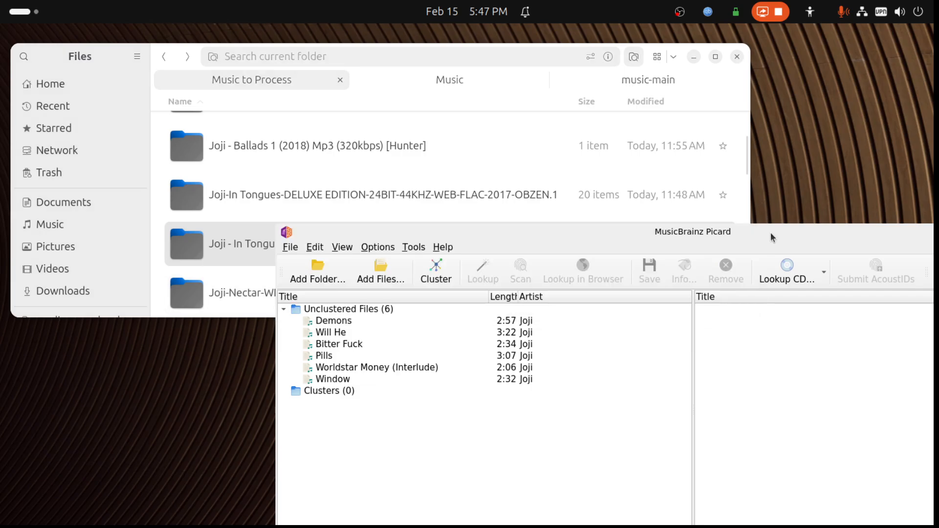
key("super+h")
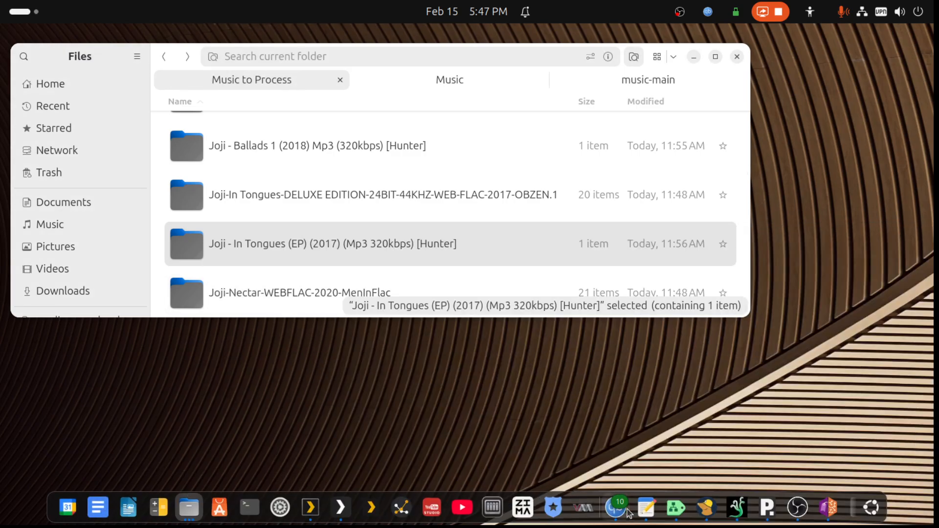
left_click(828, 507)
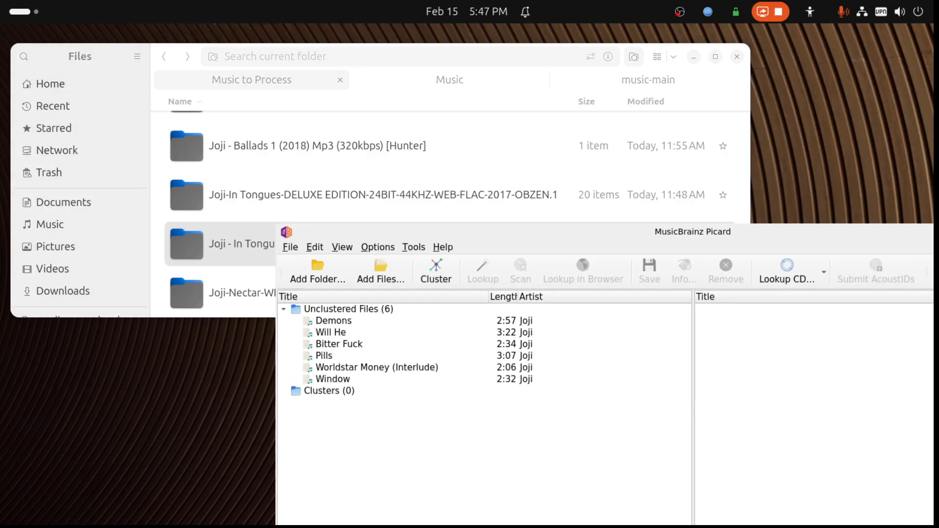
double_click(740, 232)
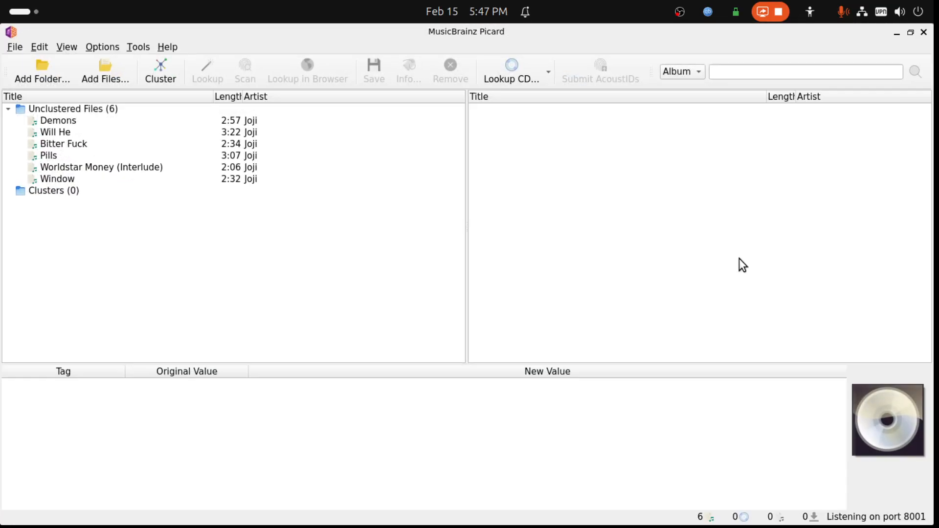
left_click(156, 84)
left_click(75, 136)
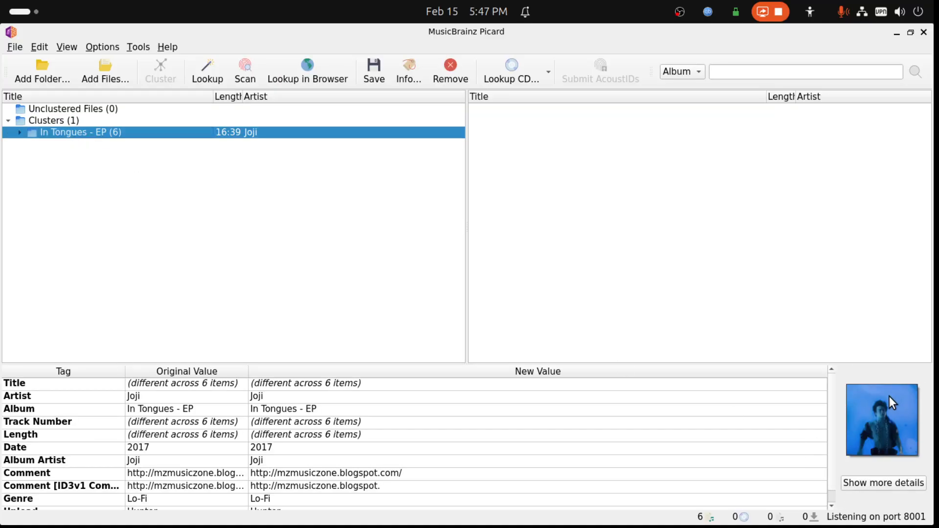
- Examine the tracks and existing tag values of the In Tongues - EP cluster
left_click(19, 133)
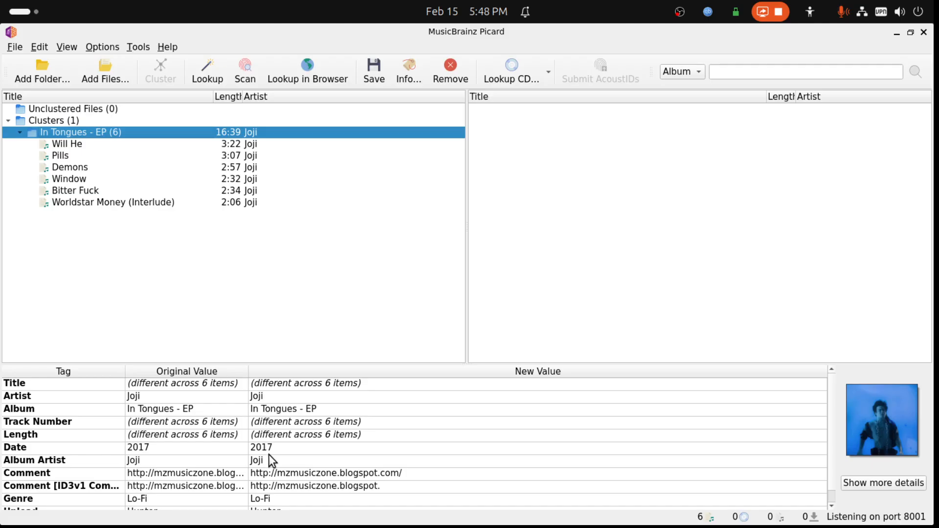
scroll(265, 465, "down", 1)
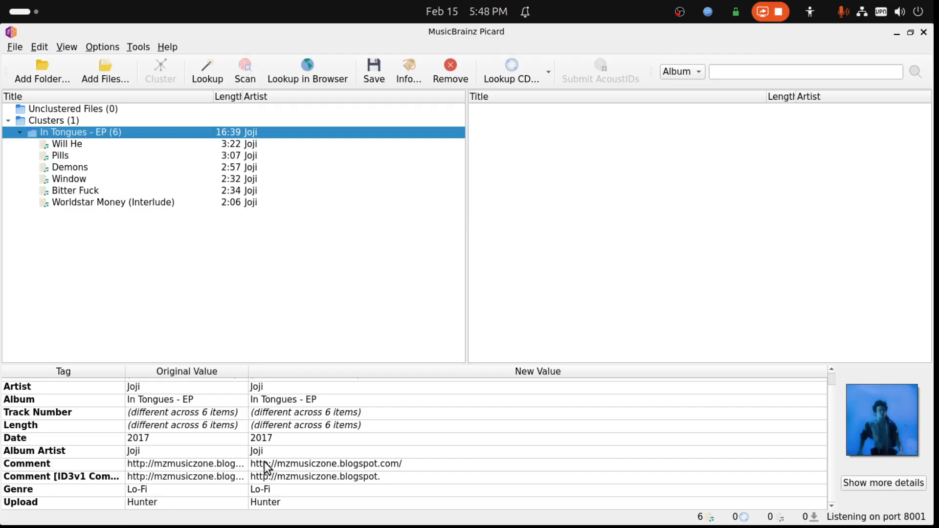
scroll(266, 461, "up", 1)
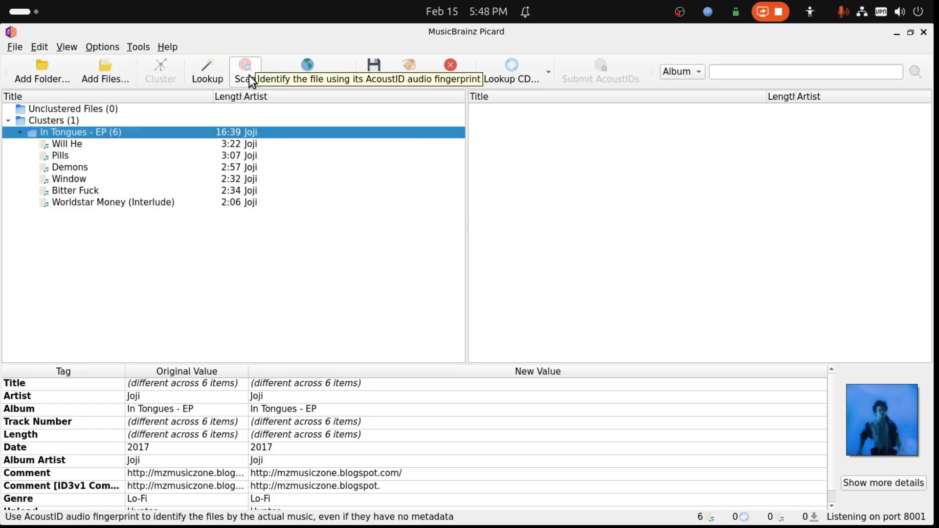
- Try to look up the In Tongues - EP cluster by its metadata, and move its unmatched files back to the unclustered files
left_click(205, 72)
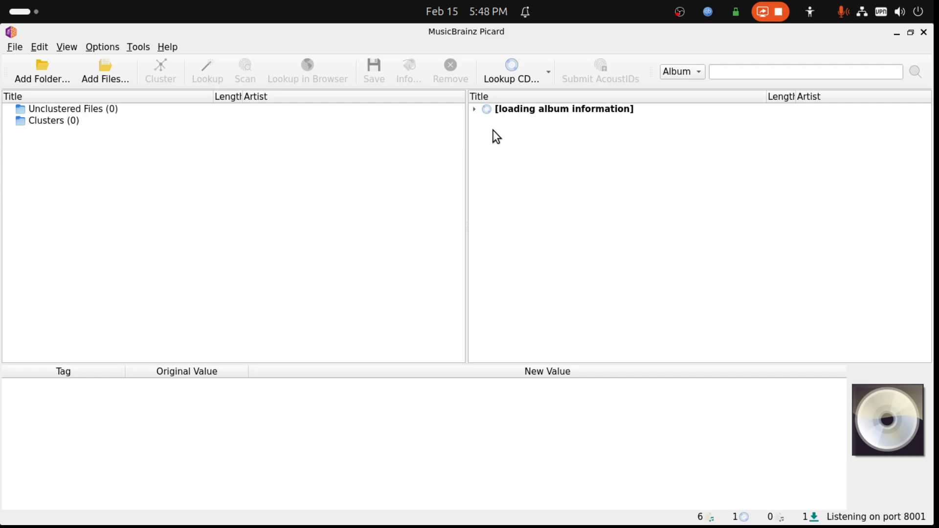
left_click(473, 110)
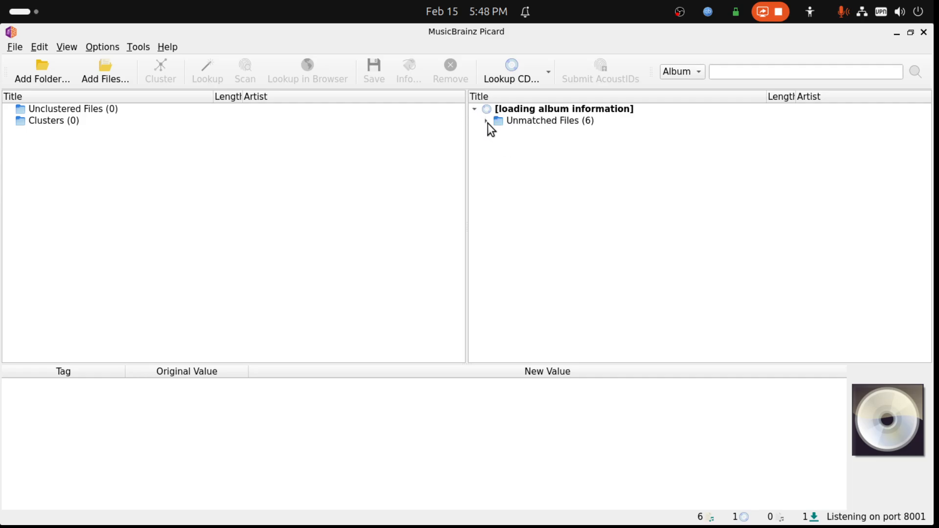
left_click(487, 122)
left_click(539, 122)
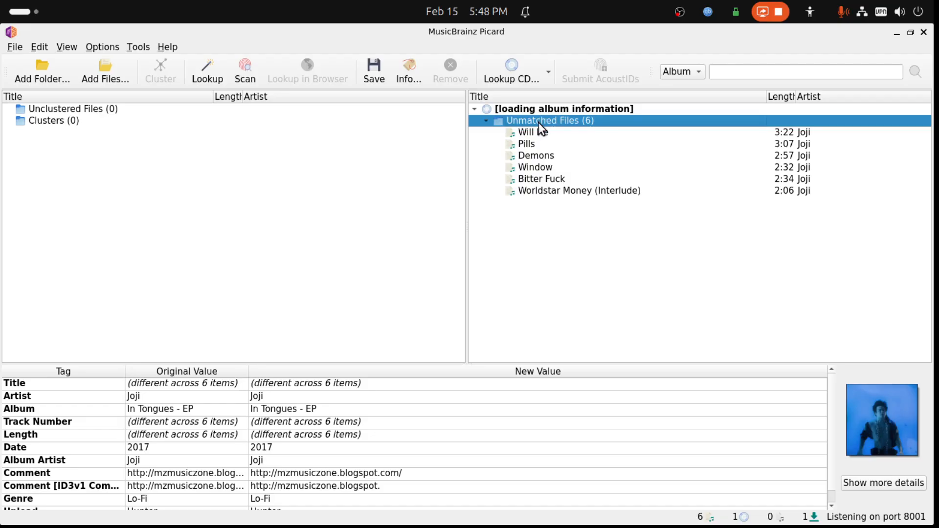
left_click_drag(536, 123, 209, 133)
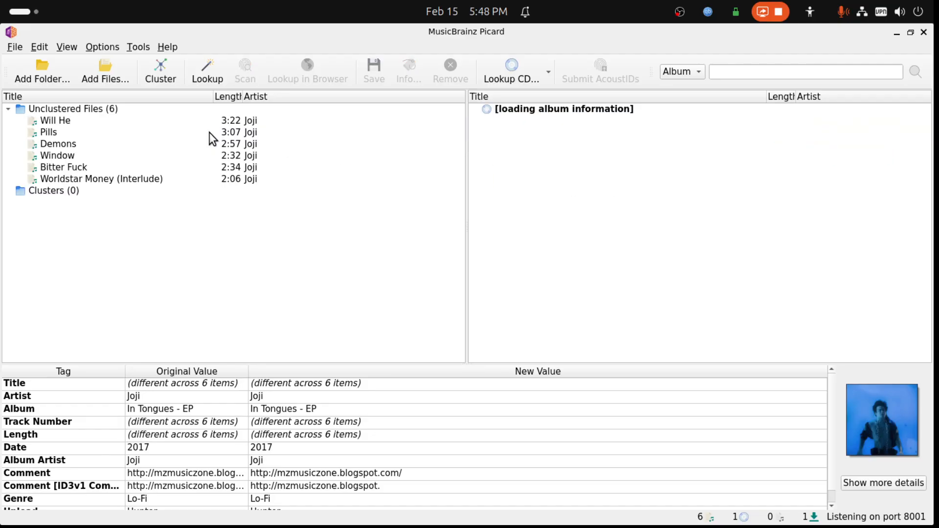
left_click(524, 113)
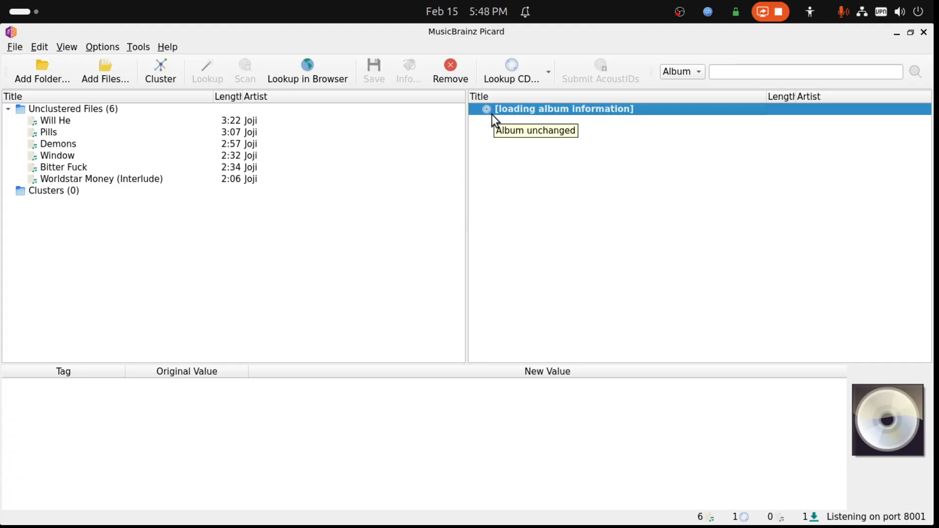
- Cluster the unclustered files again and scan the In Tongues - EP cluster by AcoustID audio fingerprint
left_click(93, 111)
left_click(162, 81)
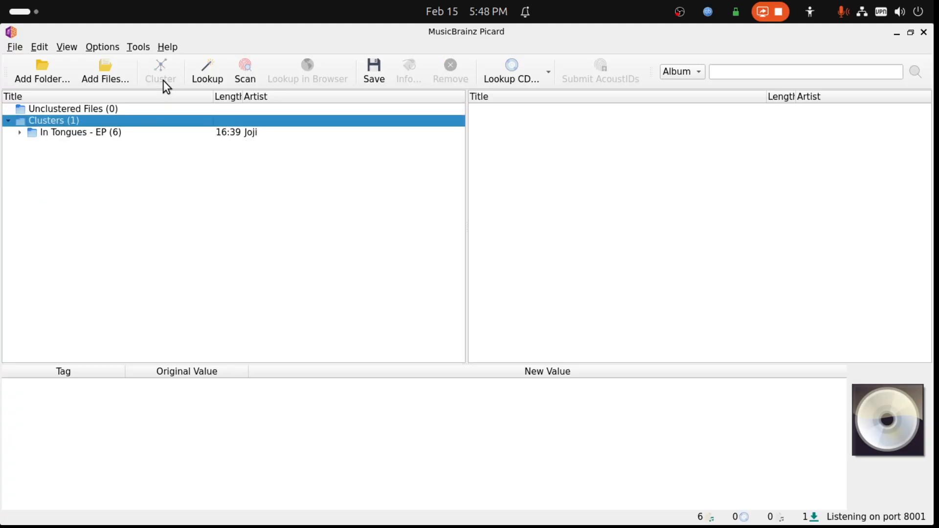
left_click(135, 133)
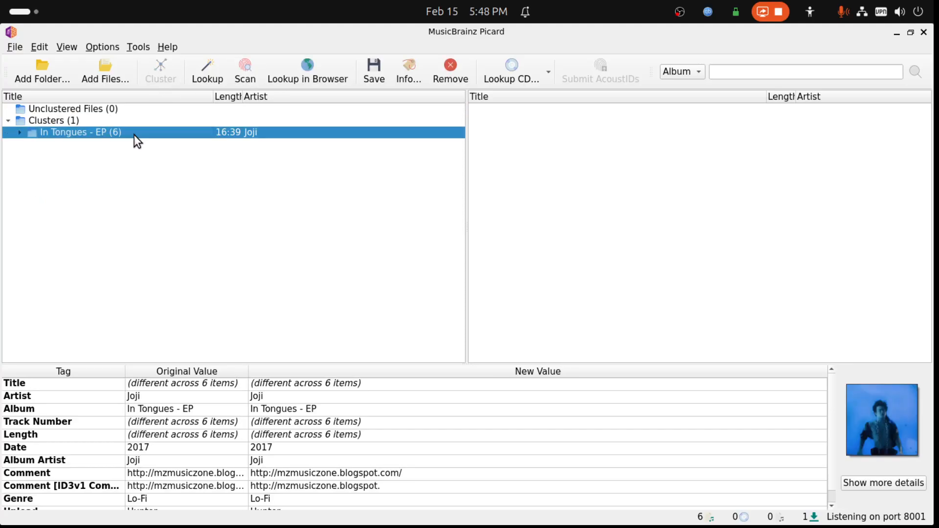
left_click(251, 75)
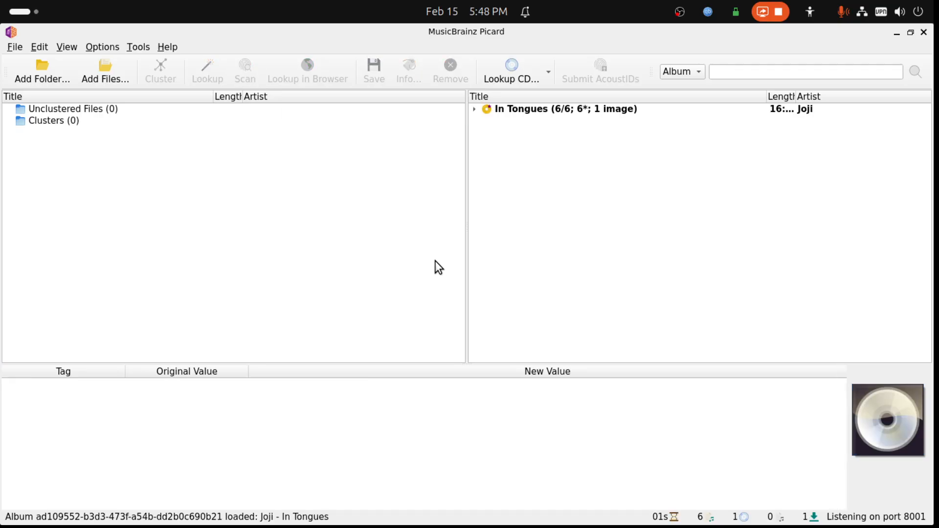
- Examine the matched In Tongues album's track list, and compare its original and new tag values
left_click(474, 109)
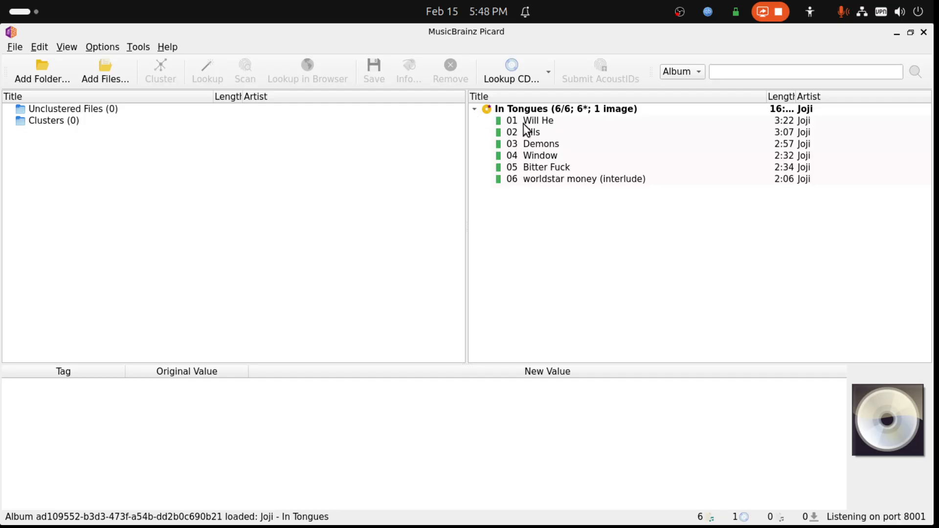
left_click(476, 110)
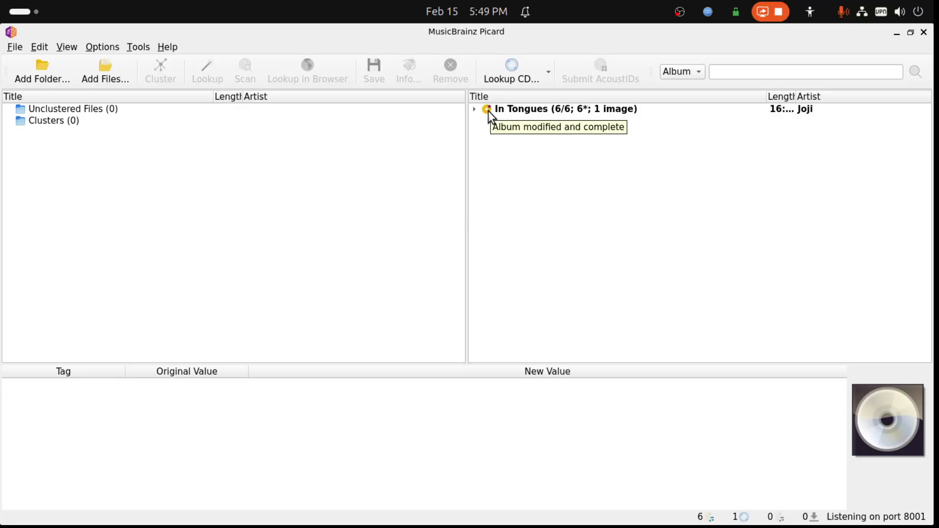
left_click(474, 109)
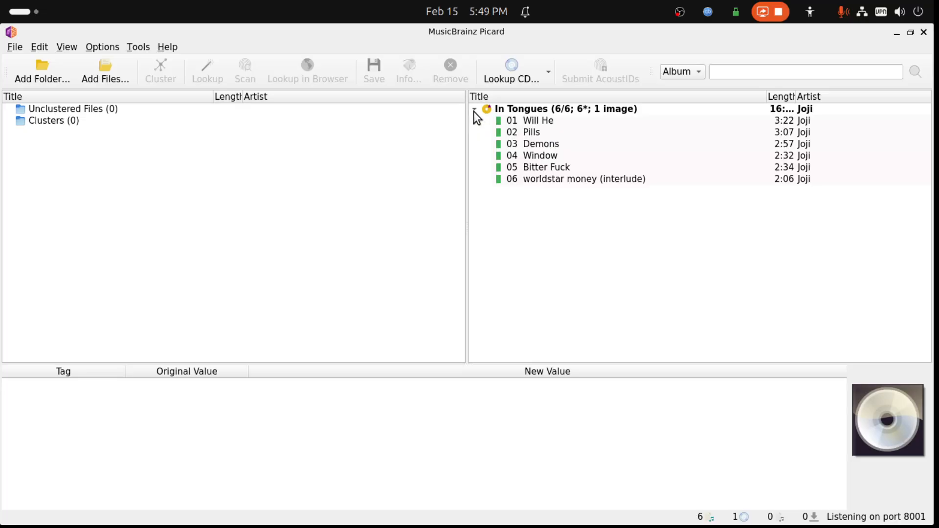
left_click(528, 111)
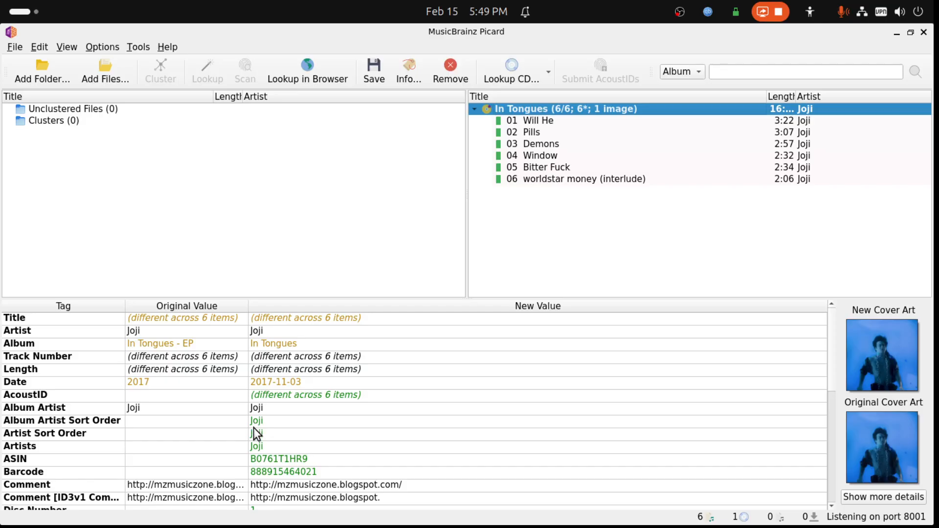
scroll(260, 430, "down", 3)
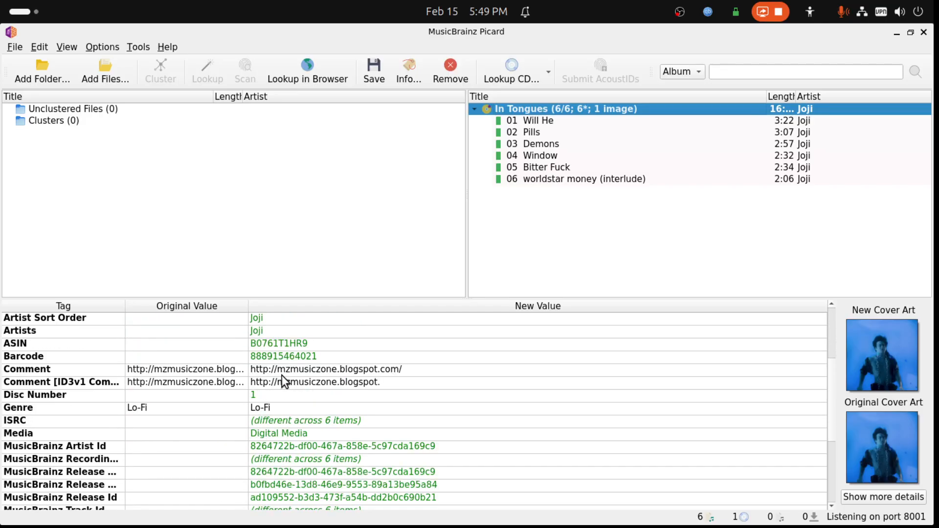
scroll(277, 391, "up", 3)
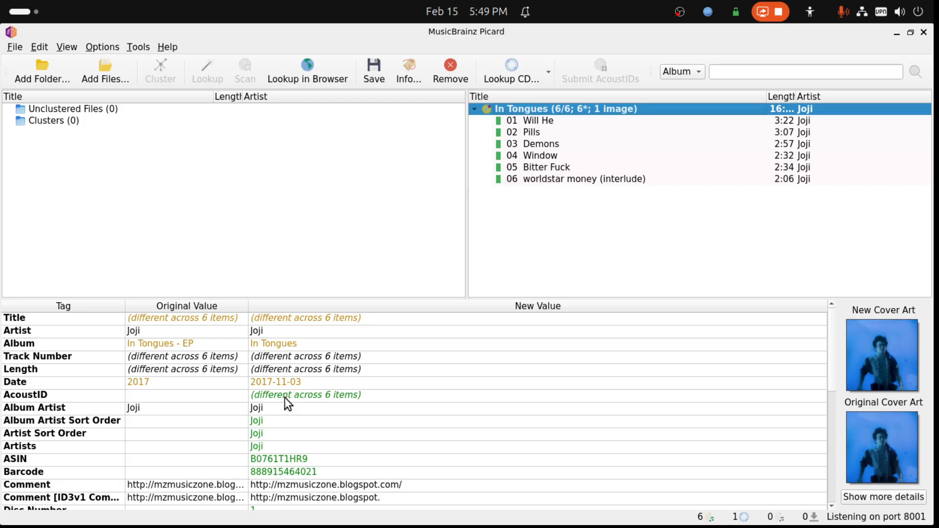
- Examine the Will He track's original and new tag values, including its album and release type, and check the cover art options
scroll(284, 398, "down", 2)
scroll(284, 397, "up", 2)
left_click(532, 122)
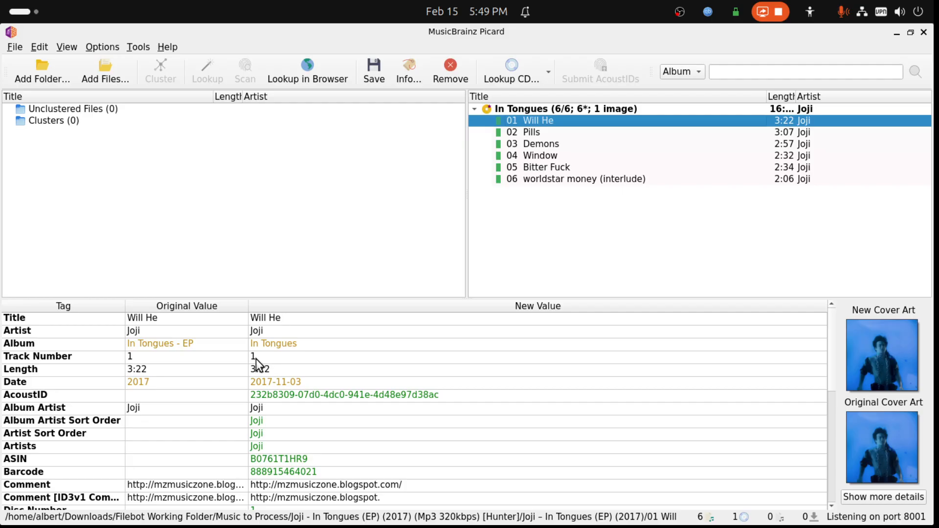
left_click(275, 347)
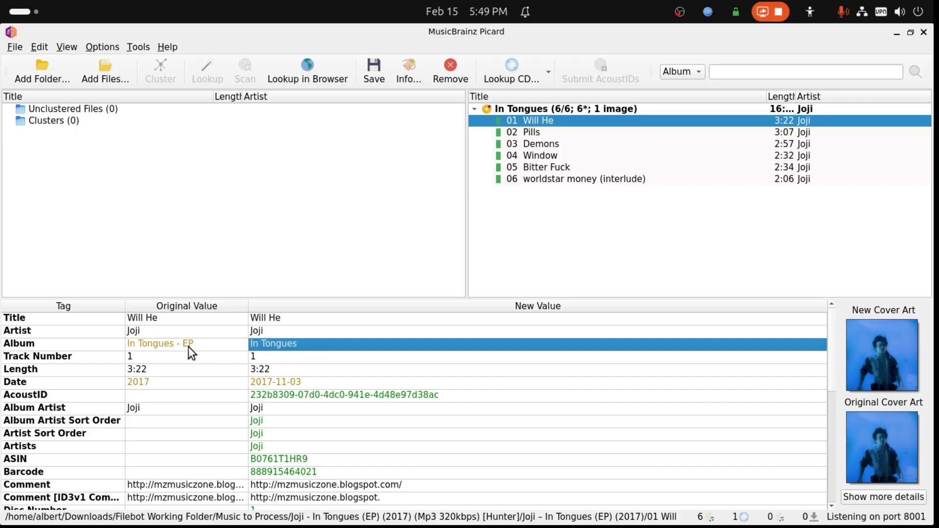
scroll(265, 403, "down", 2)
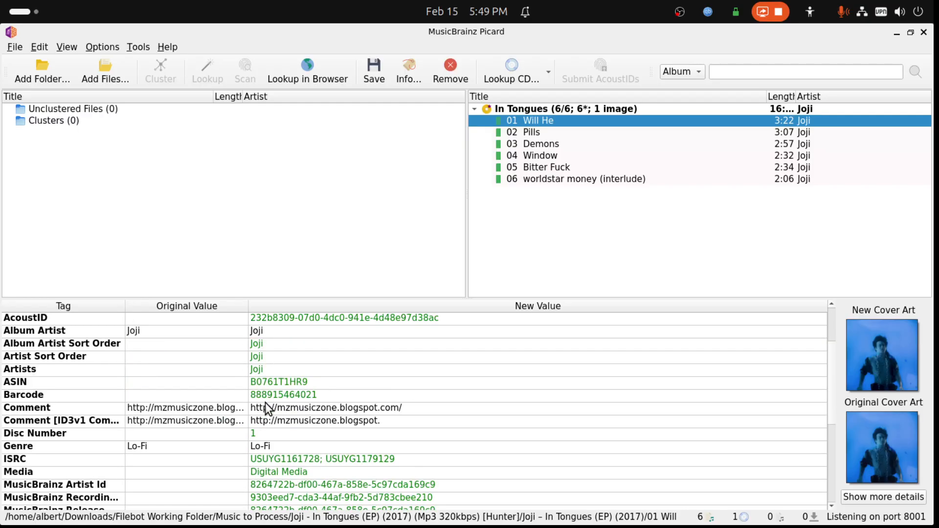
scroll(266, 403, "down", 5)
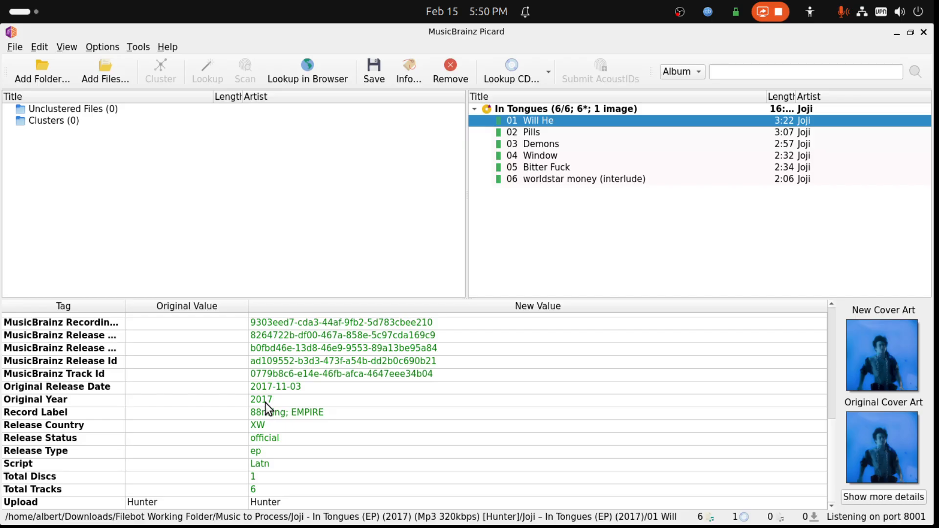
left_click(260, 451)
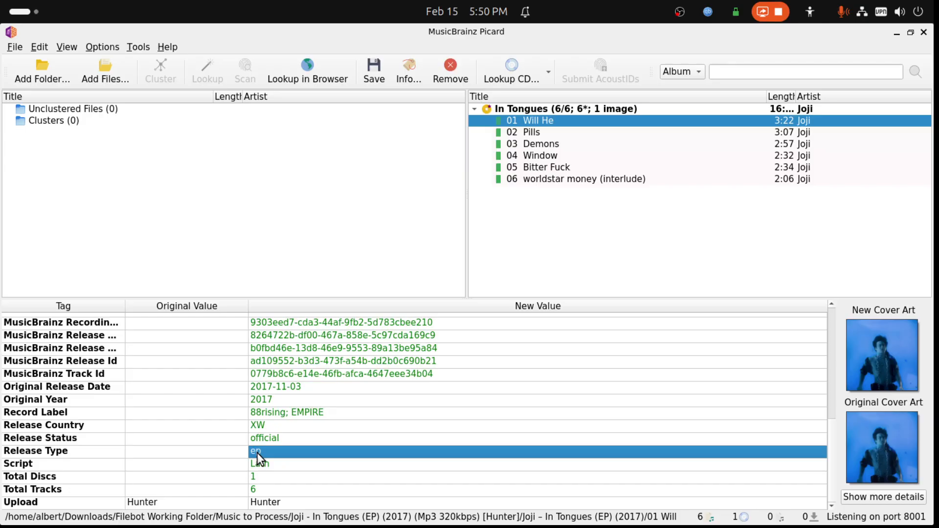
scroll(257, 453, "up", 7)
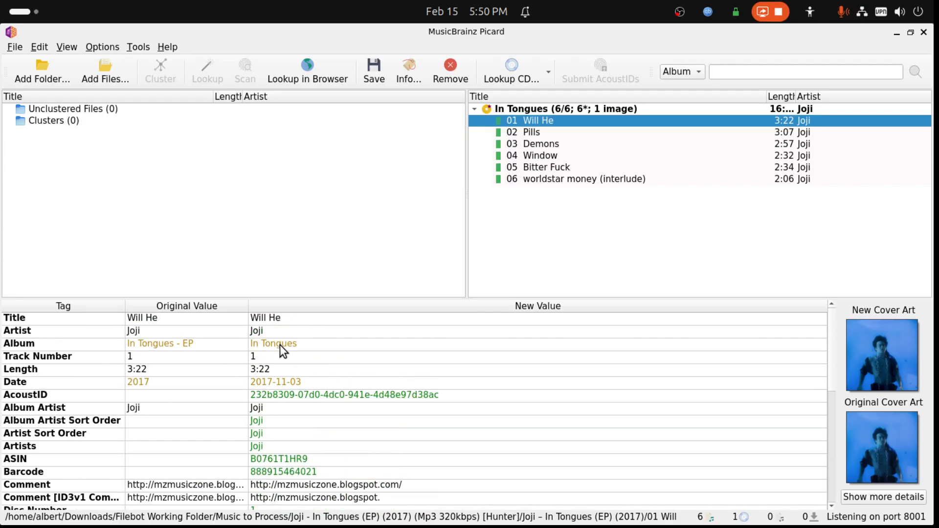
right_click(893, 365)
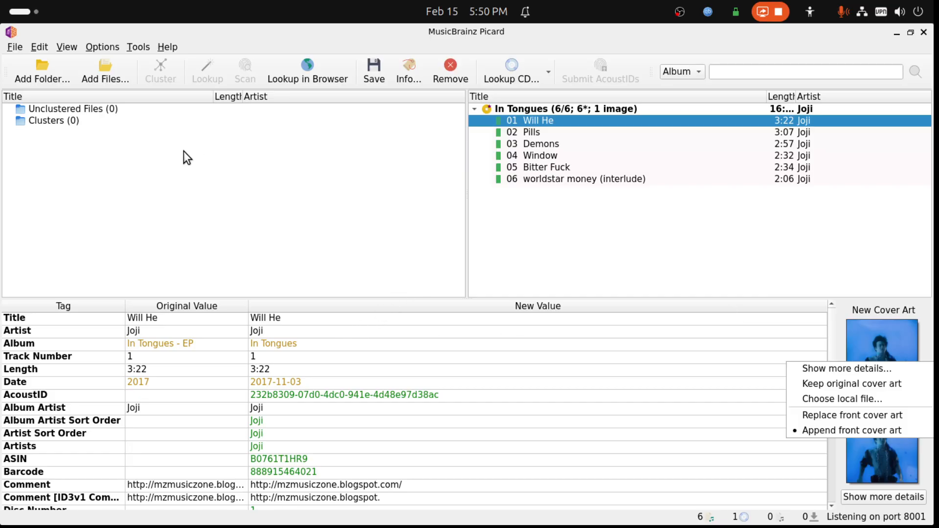
key("Escape")
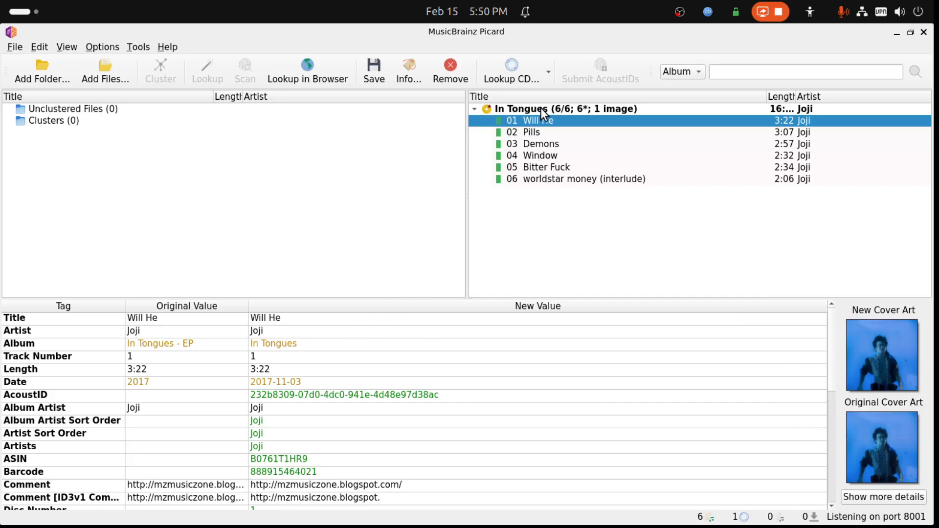
- Move the matched In Tongues files back to the unclustered files and cluster them into an album again
left_click(521, 110)
left_click_drag(521, 110, 39, 107)
left_click(81, 108)
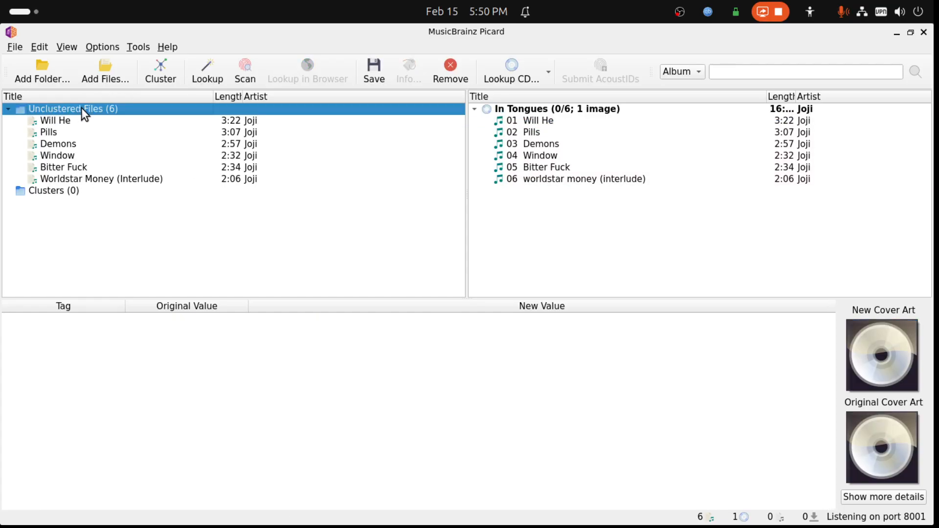
left_click(157, 71)
left_click(92, 133)
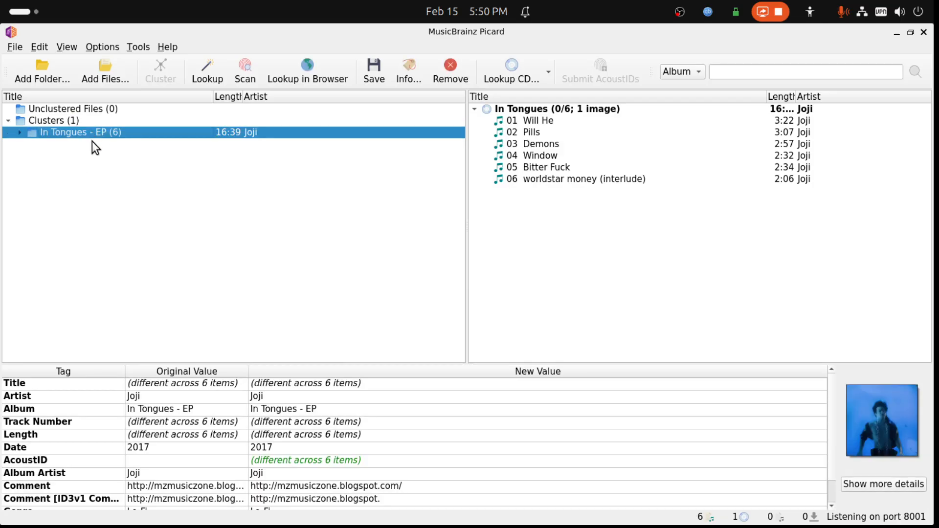
- Check the tracks inside the In Tongues - EP cluster and match the whole cluster manually to the loaded In Tongues album
left_click(19, 133)
left_click(81, 189)
left_click(86, 203)
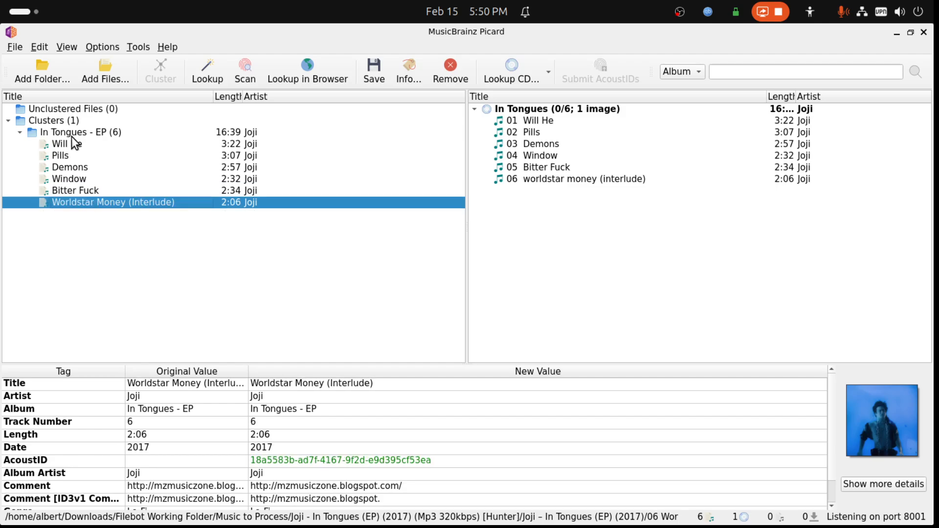
left_click(75, 134)
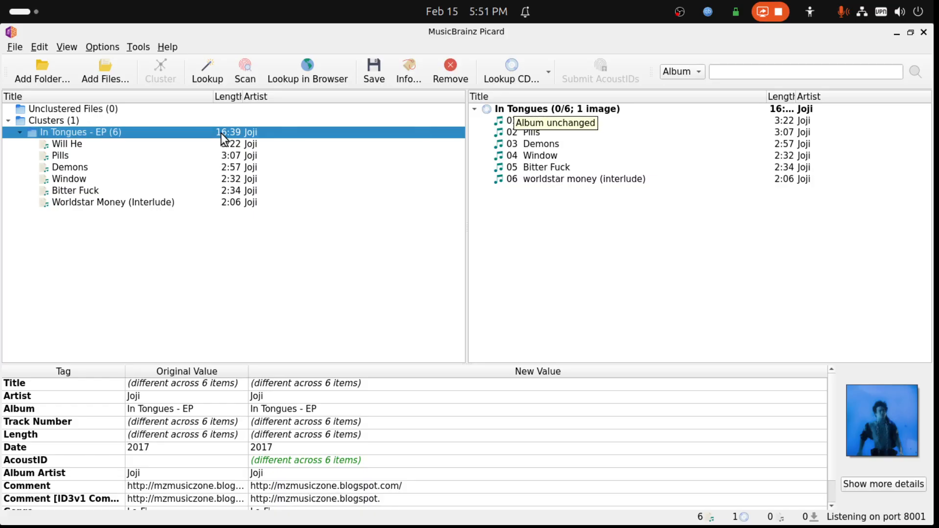
left_click_drag(104, 132, 543, 112)
- Add the Joji-In Tongues-DELUXE EDITION-24BIT-44KHZ-WEB-FLAC-2017 folder from the Music to Process folder to Picard
left_click_drag(552, 29, 933, 82)
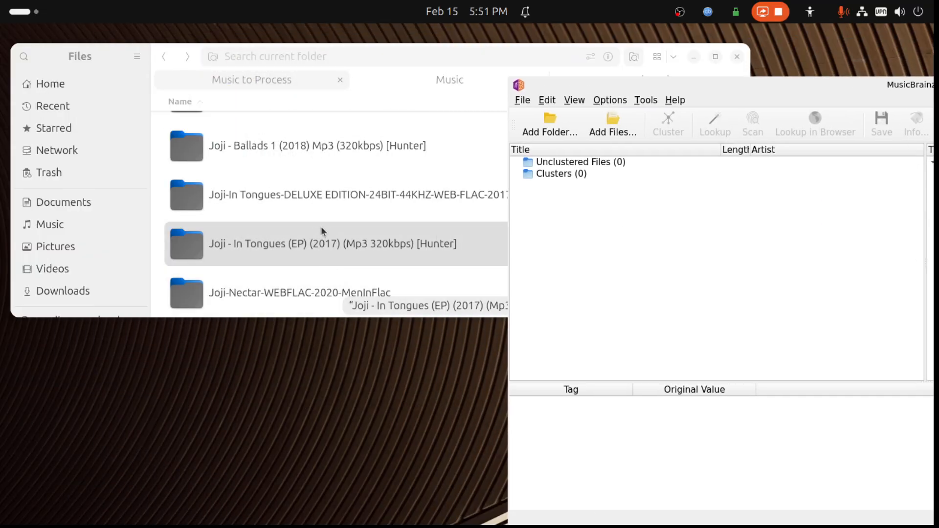
left_click_drag(321, 194, 750, 331)
left_click(814, 90)
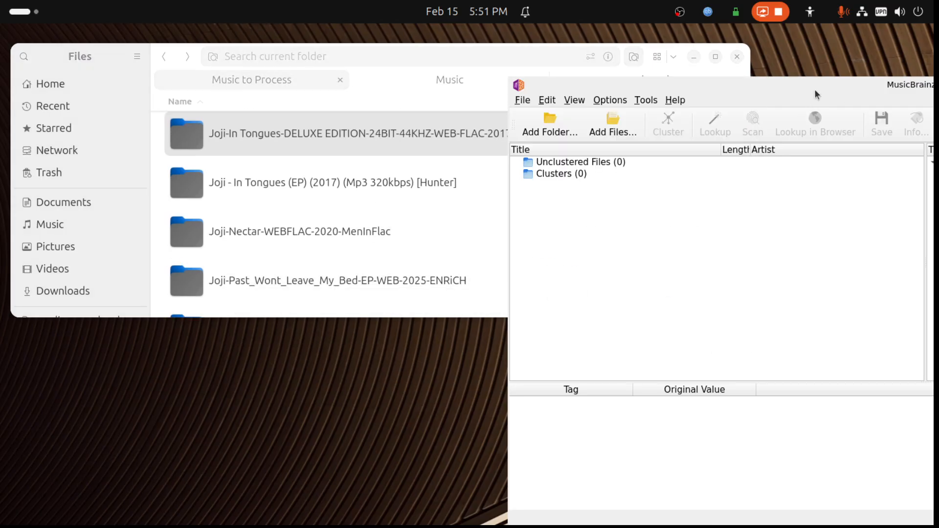
left_click_drag(287, 140, 726, 368)
left_click_drag(859, 90, 389, 63)
left_click(849, 62)
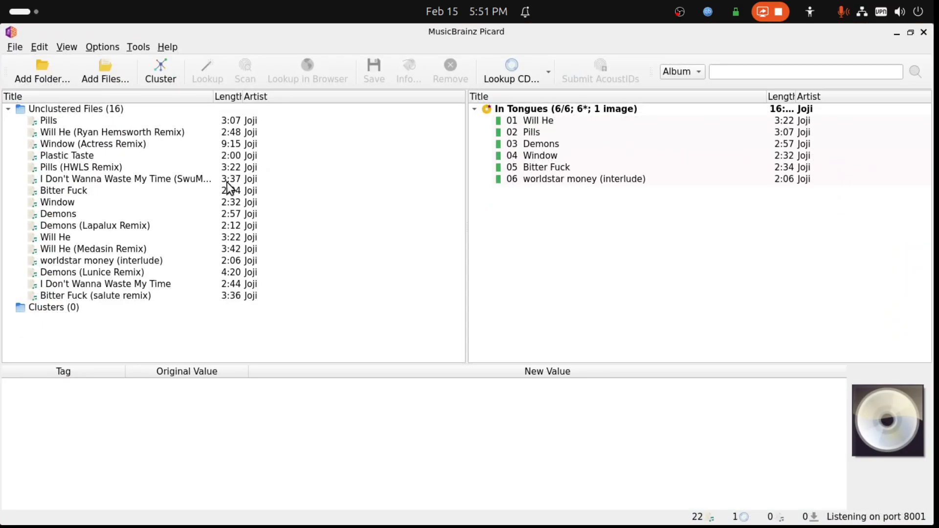
- Cluster the deluxe edition files and try to look up the In Tongues cluster by its metadata
left_click(75, 107)
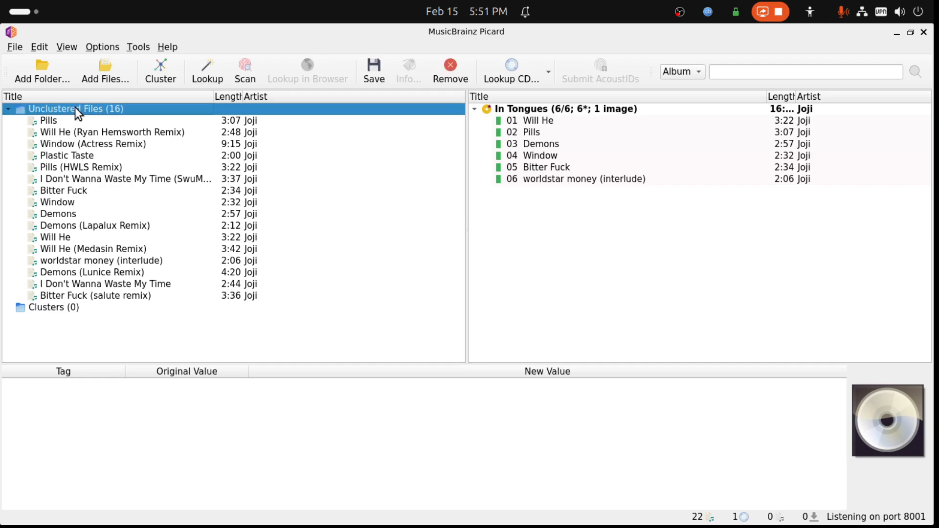
left_click(174, 75)
left_click(105, 134)
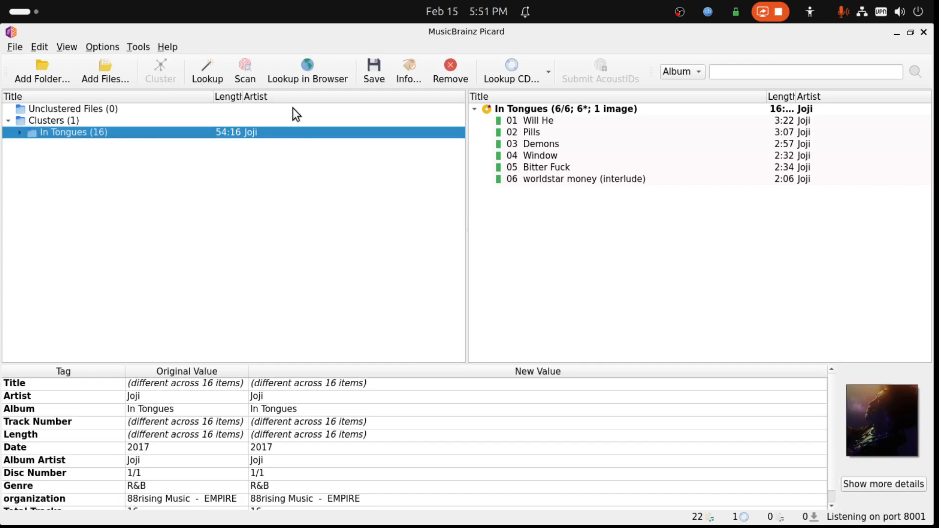
left_click(206, 68)
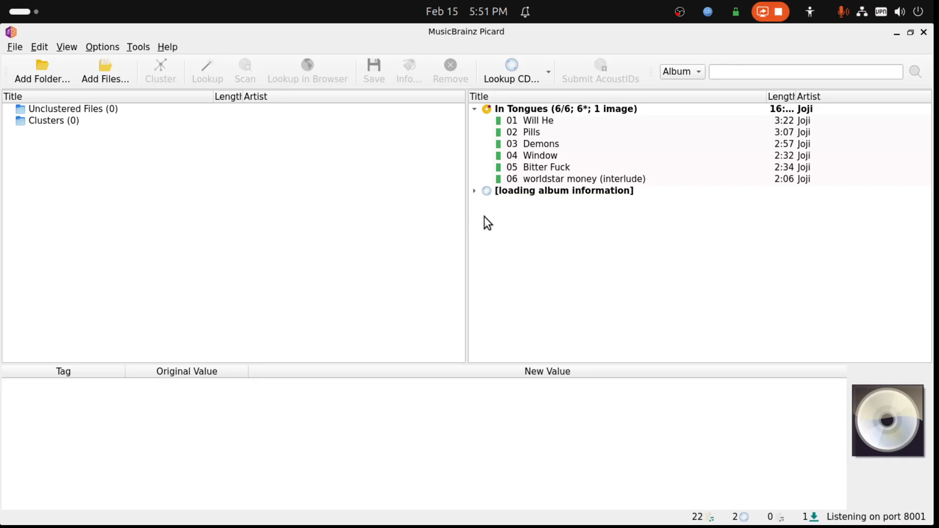
- Move the unmatched deluxe edition files back to the unclustered files and remove the album entry that is still loading
left_click(476, 192)
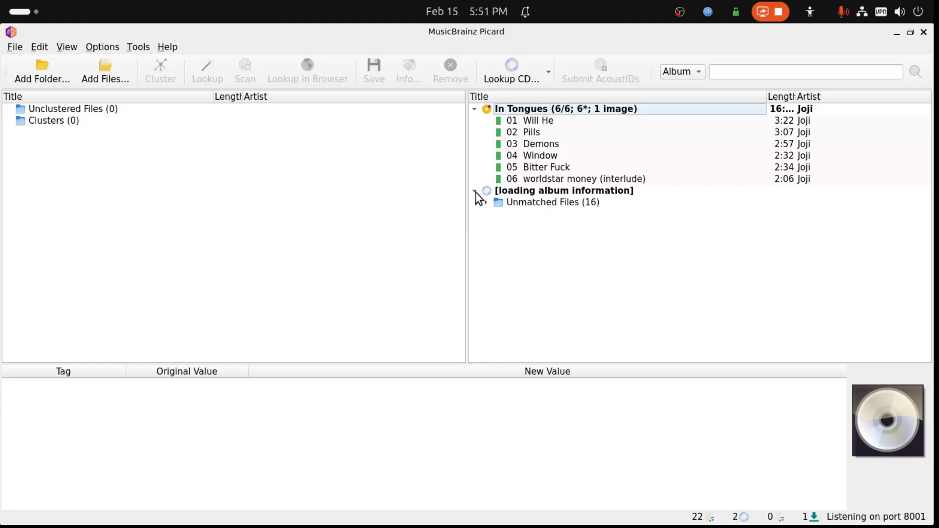
left_click(529, 204)
left_click_drag(530, 204, 202, 188)
left_click(548, 192)
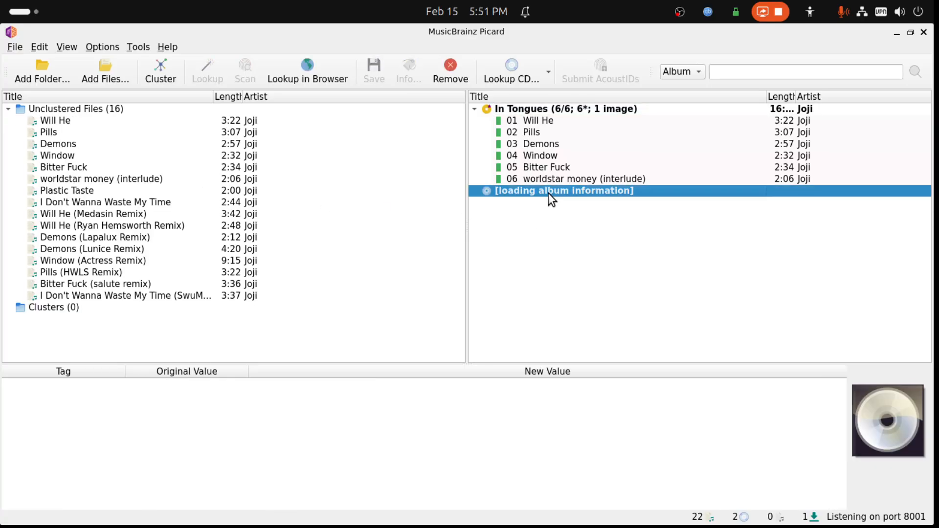
key("Delete")
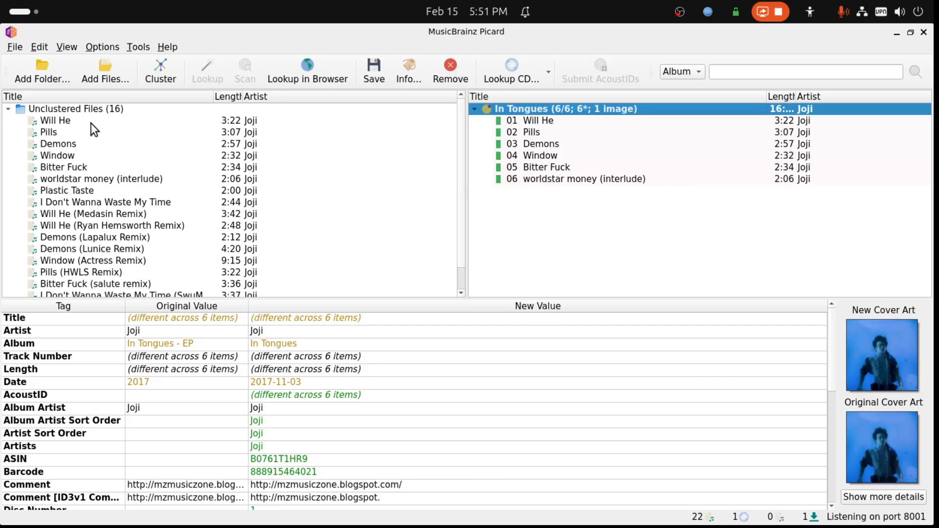
- Cluster the deluxe edition files again and scan the In Tongues cluster by audio fingerprint
left_click(93, 110)
left_click(163, 73)
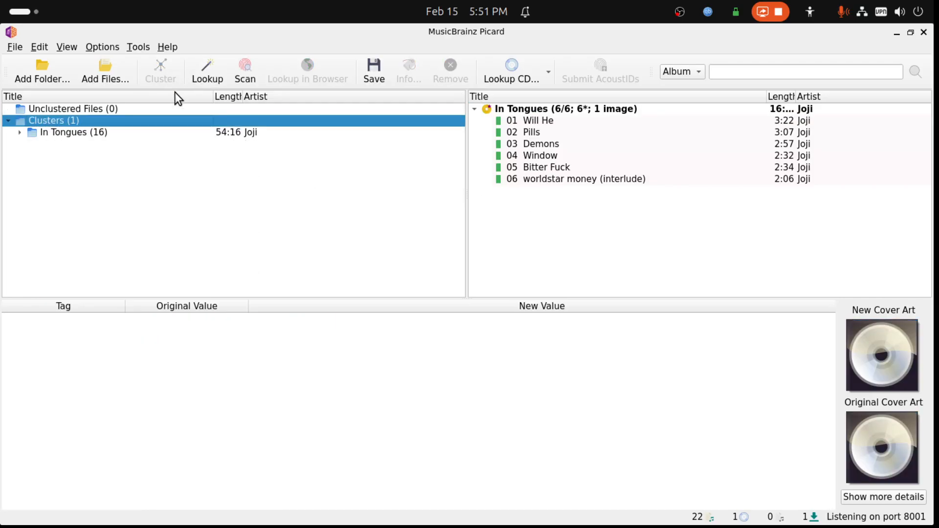
left_click(147, 133)
left_click(245, 76)
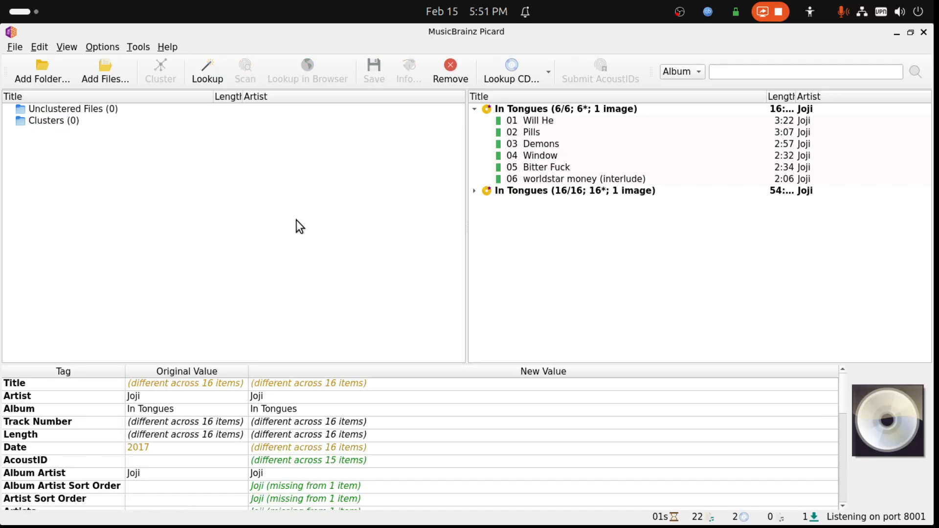
- Examine the matched deluxe edition's track list and the original and new tag values of its Pills track
left_click(474, 191)
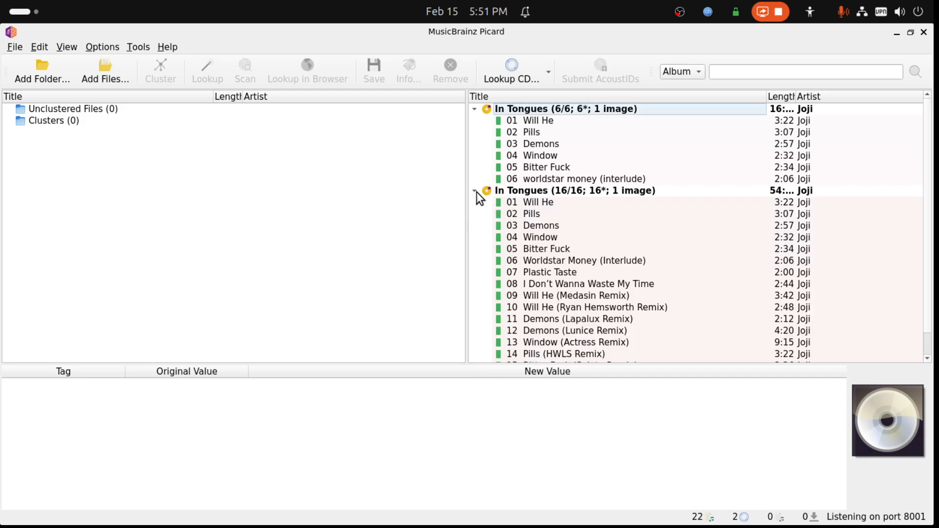
left_click(530, 215)
scroll(403, 383, "down", 2)
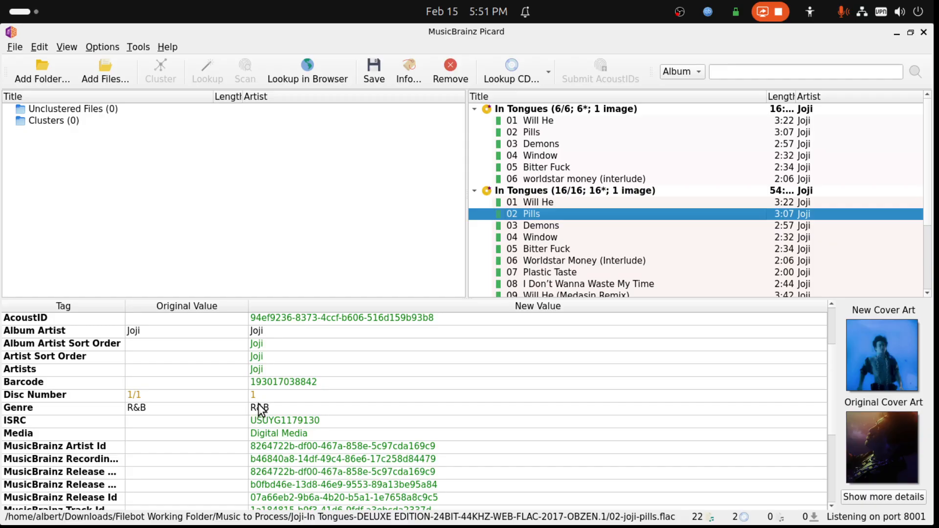
scroll(263, 412, "down", 4)
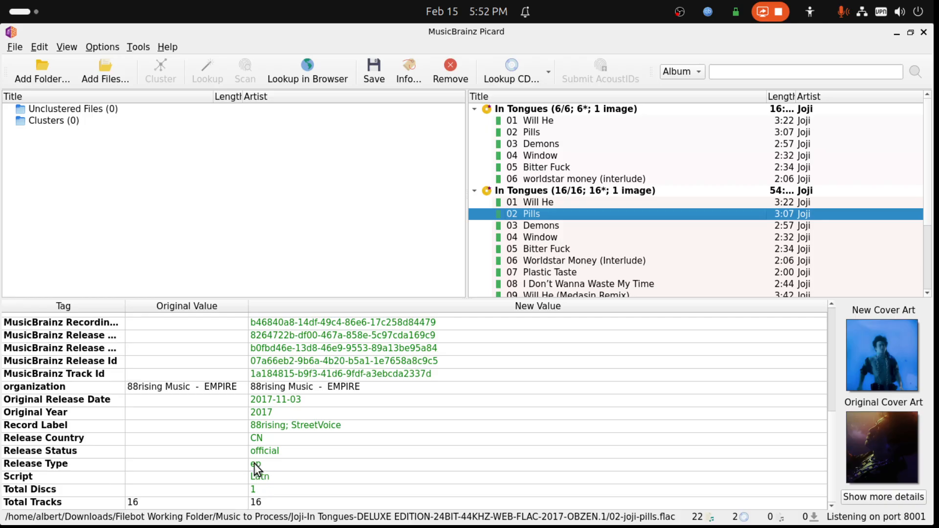
- Collapse both matched In Tongues albums and move all their files back to the unclustered files
left_click(474, 107)
left_click(474, 122)
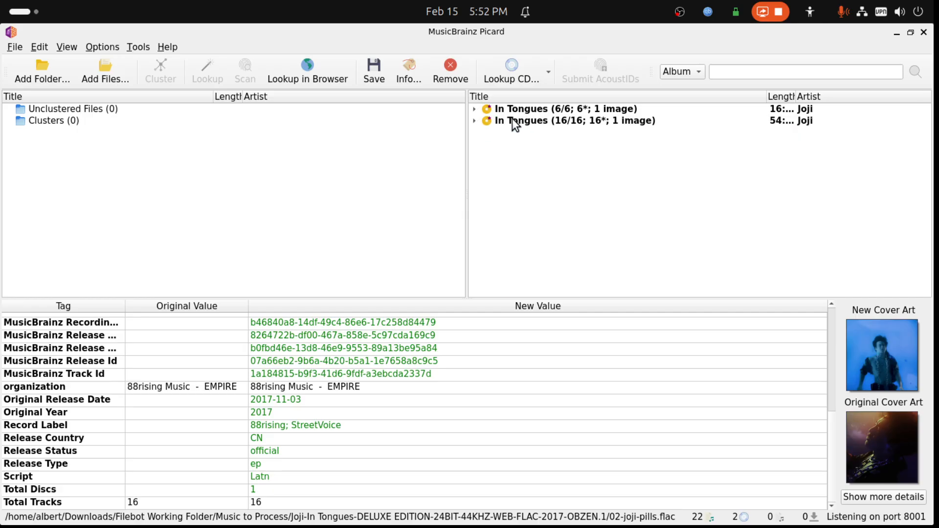
left_click(512, 123)
key("ctrl+a")
left_click_drag(512, 119, 70, 155)
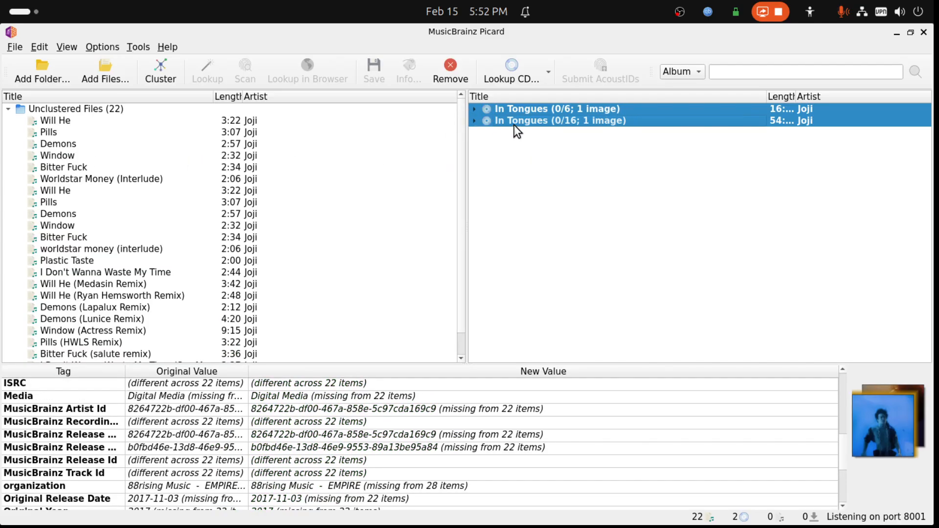
- Remove both emptied In Tongues albums from the matched albums list
left_click(562, 142)
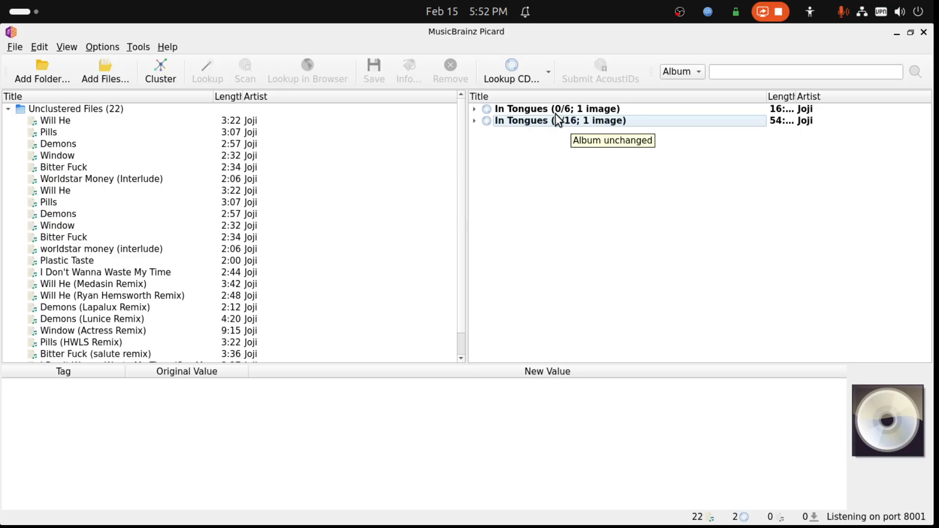
left_click(530, 124)
key("ctrl+a")
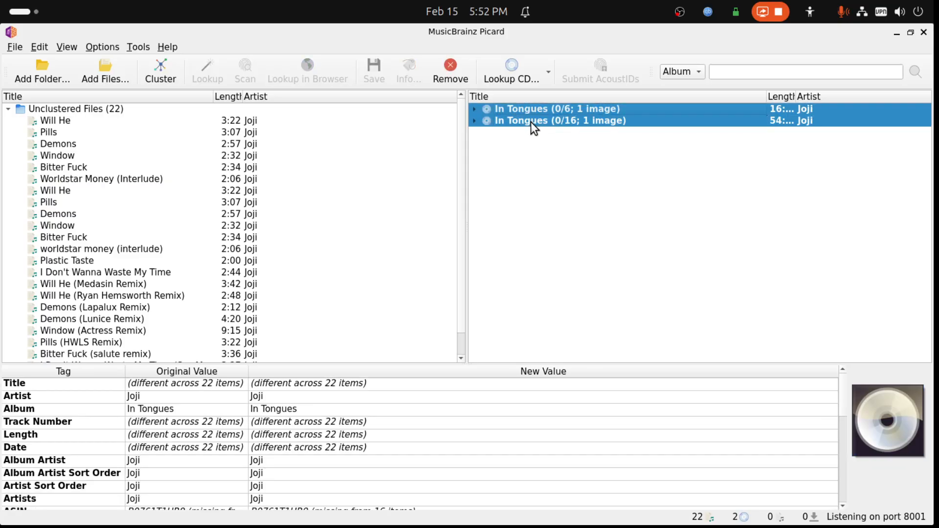
left_click(464, 73)
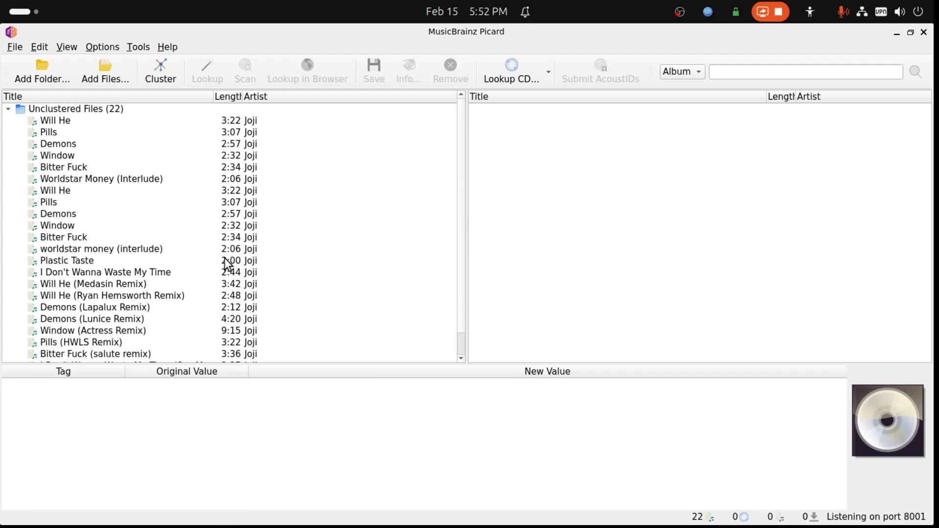
- Cluster all unclustered files and look up the In Tongues - EP and In Tongues clusters together by their metadata
left_click(60, 110)
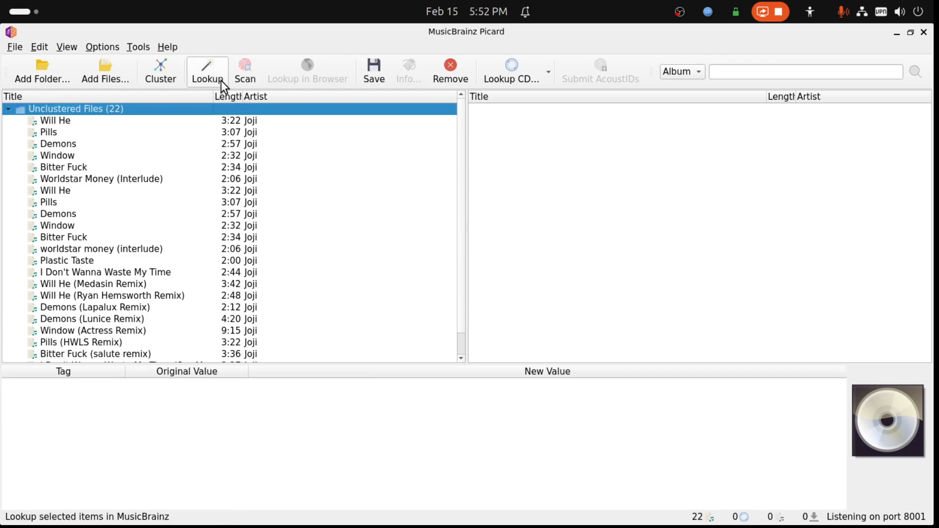
left_click(163, 73)
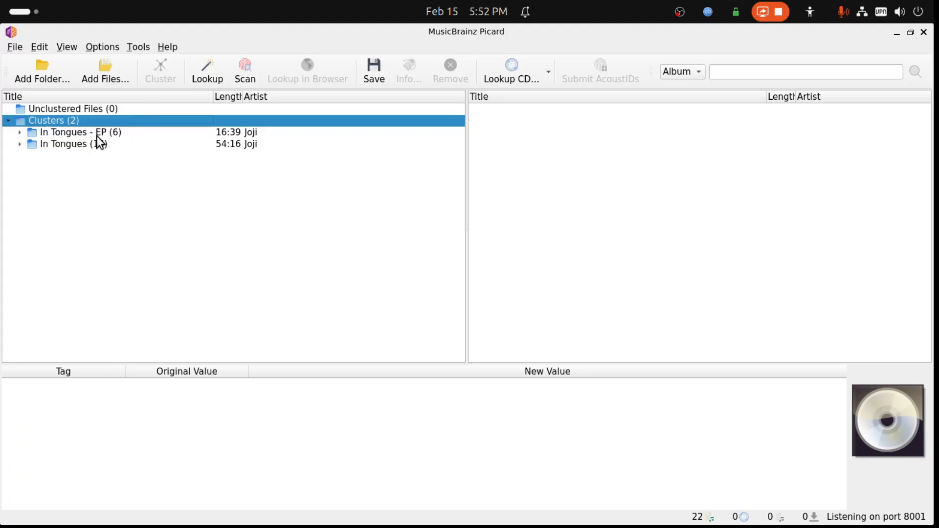
left_click(98, 136)
left_click(102, 147, "shift")
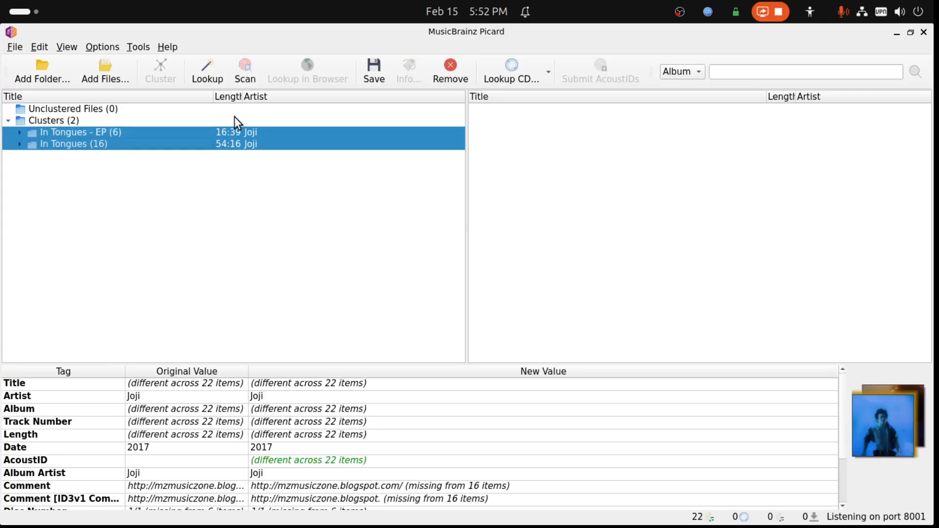
left_click(213, 72)
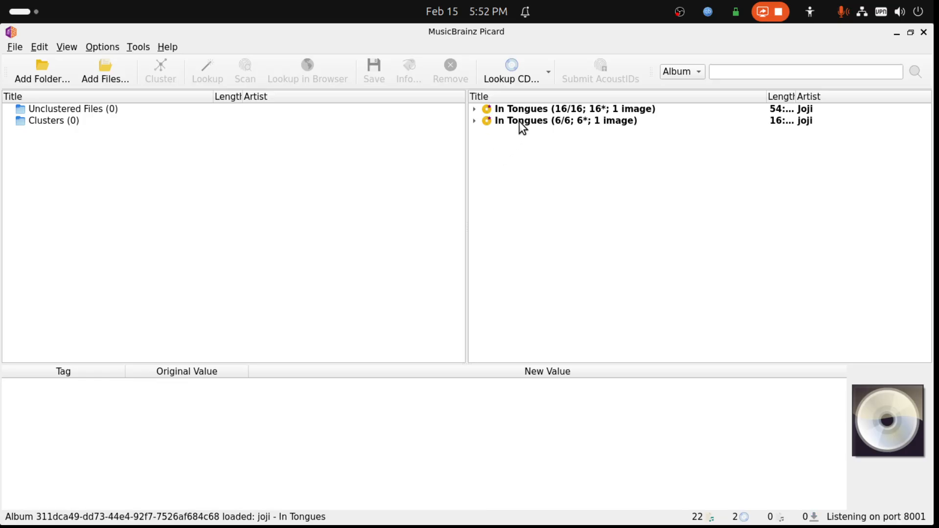
- Compare the tag values, cover art and track lists of the 16-track and 6-track In Tongues albums
left_click(519, 121)
left_click(522, 108)
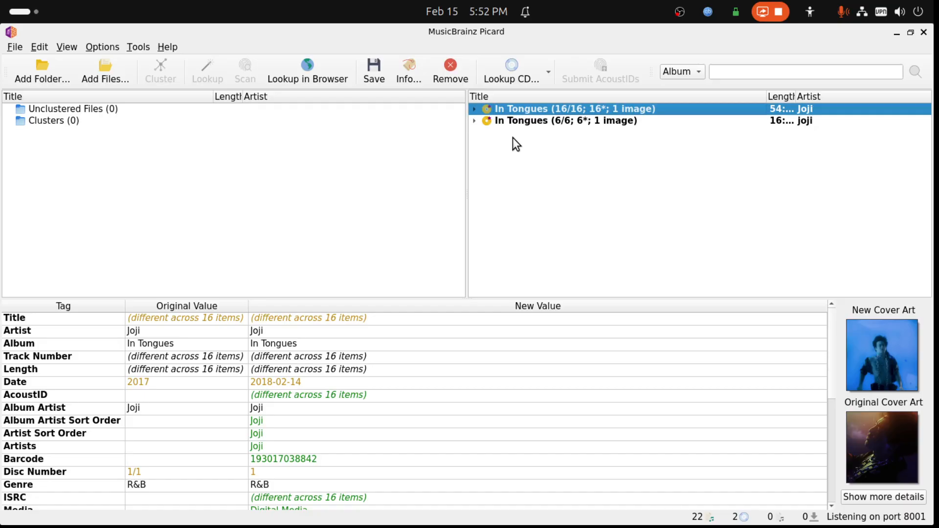
left_click(519, 121)
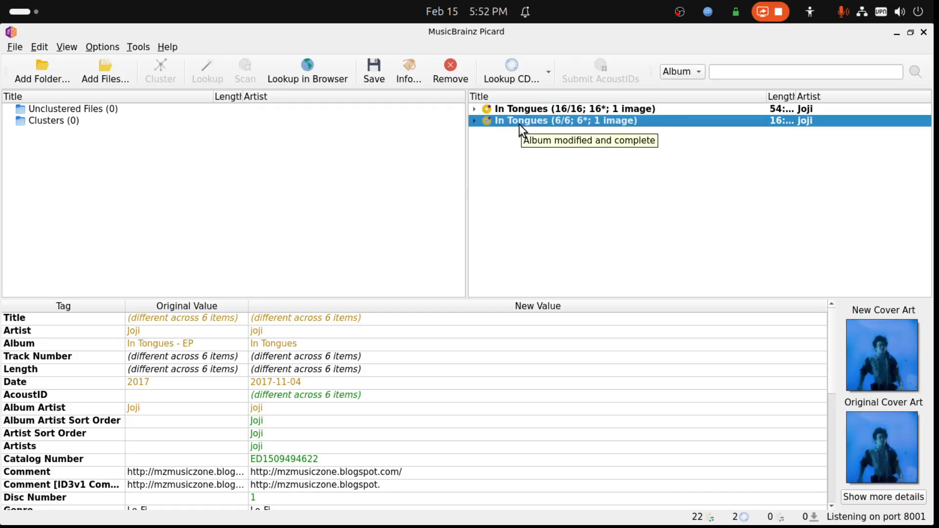
left_click(475, 121)
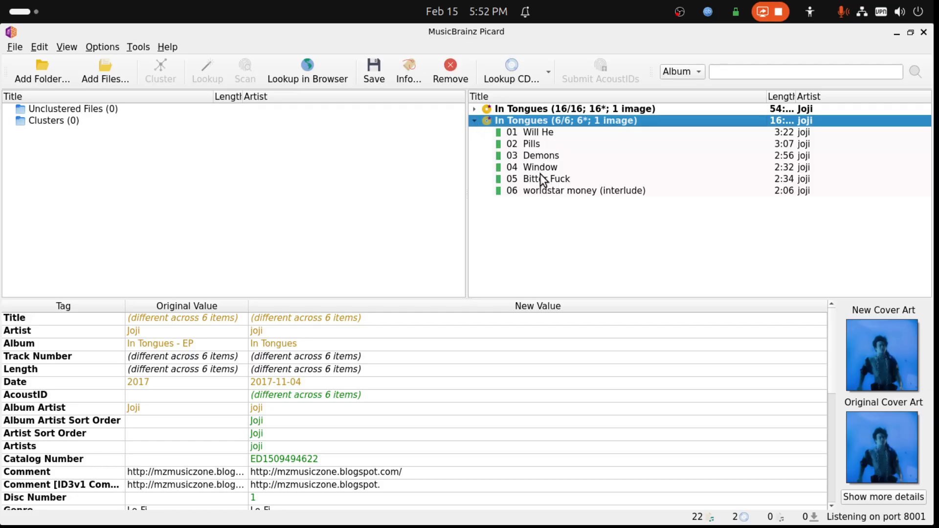
left_click(475, 109)
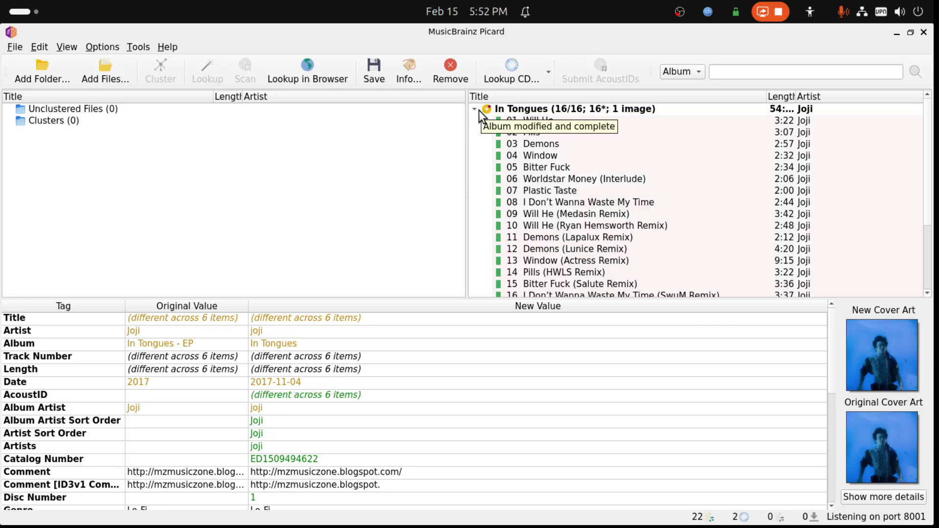
left_click(474, 109)
left_click(475, 121)
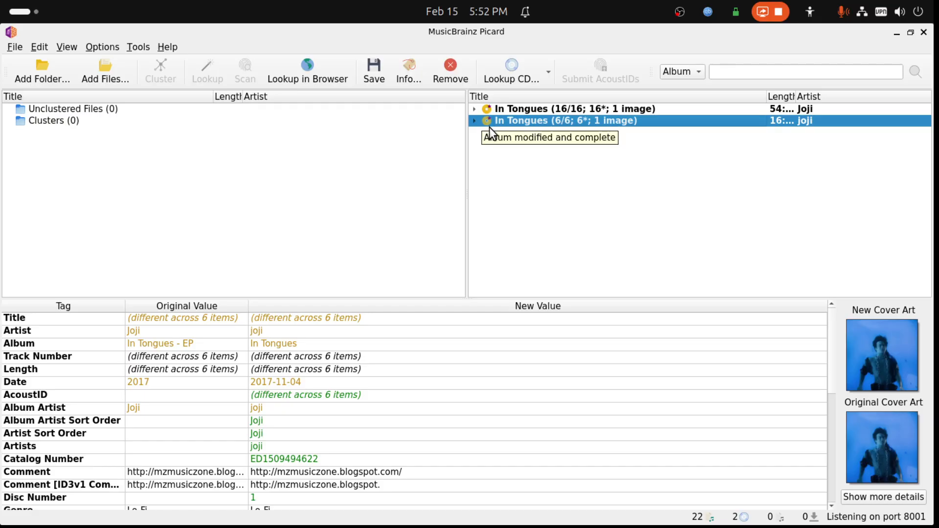
- Select both In Tongues albums and open the file naming options
left_click(519, 108, "ctrl")
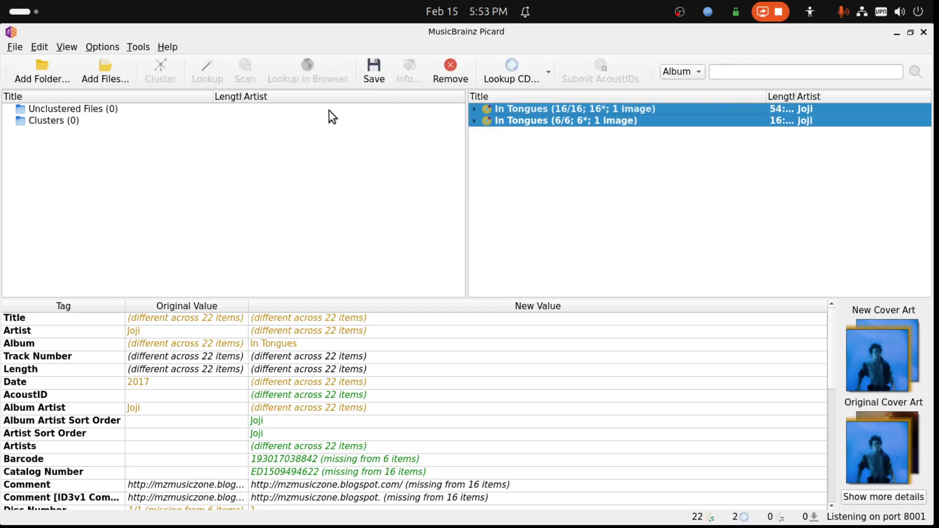
left_click(104, 51)
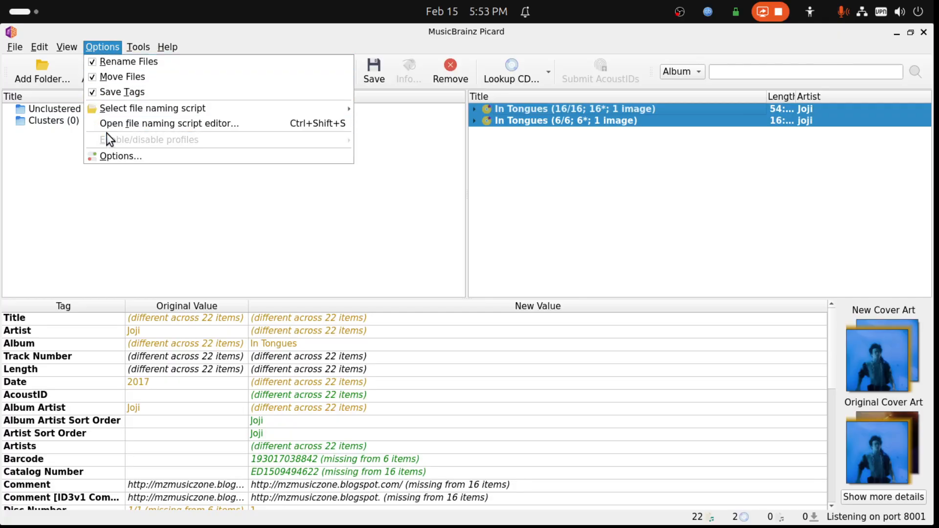
left_click(107, 155)
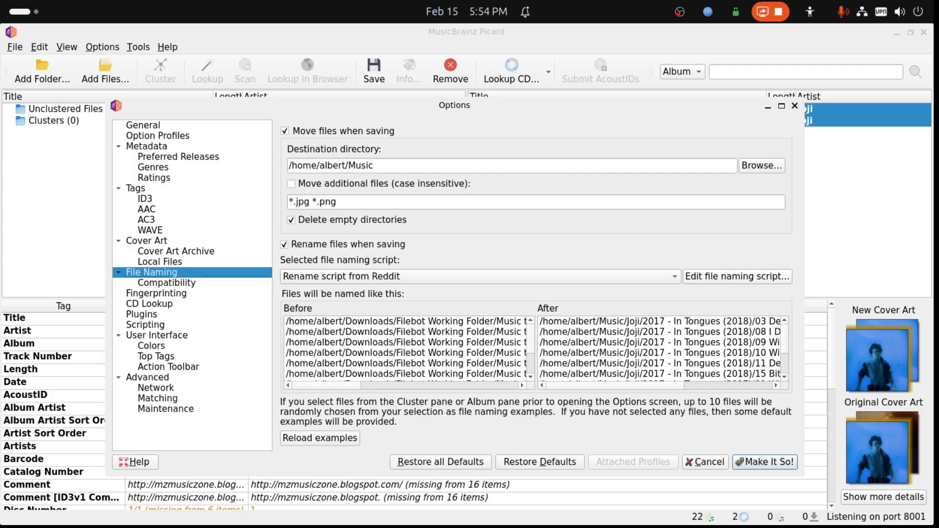
- Copy the rename script text from the Rename Scrript from Reddit draft in the text editor
left_click_drag(938, 370, 189, 185)
right_click(145, 272)
left_click(181, 305)
left_click_drag(227, 189, 938, 254)
- Open the file naming script editor and add a new empty script
left_click(722, 277)
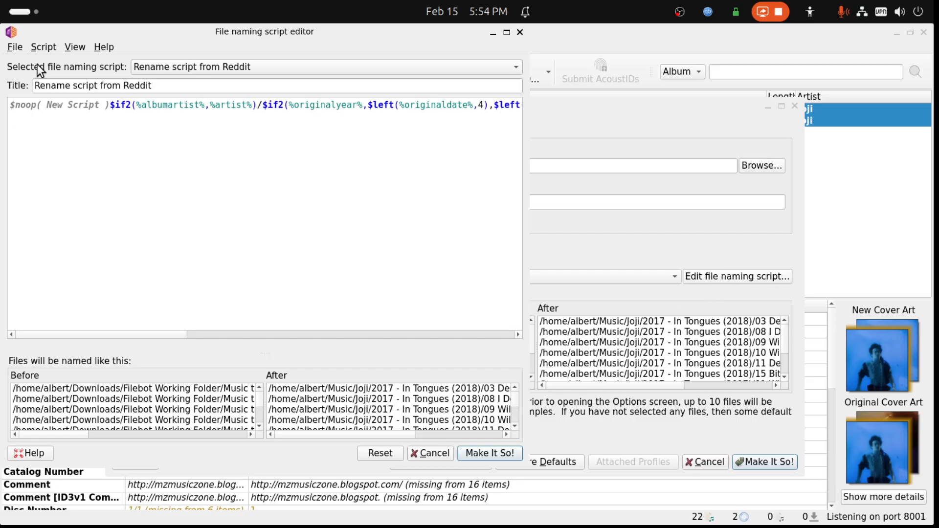
left_click(37, 48)
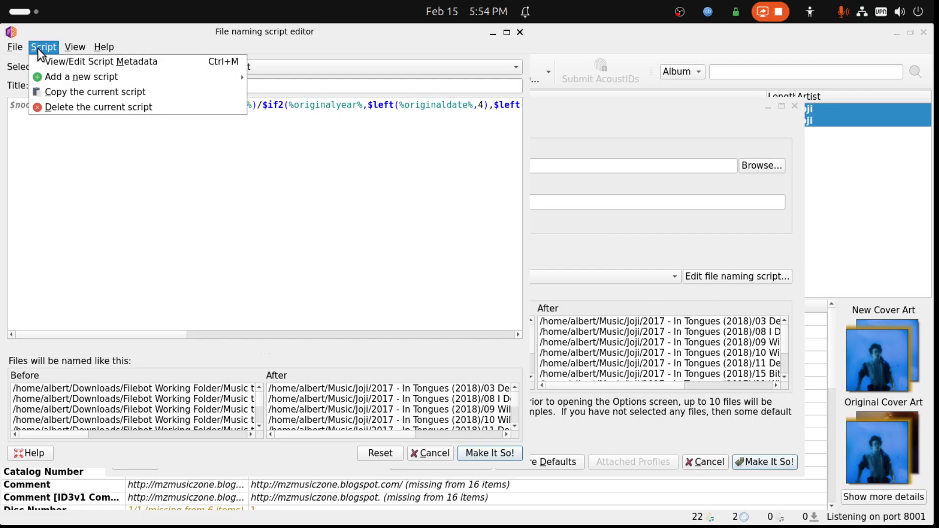
mouse_move(52, 77)
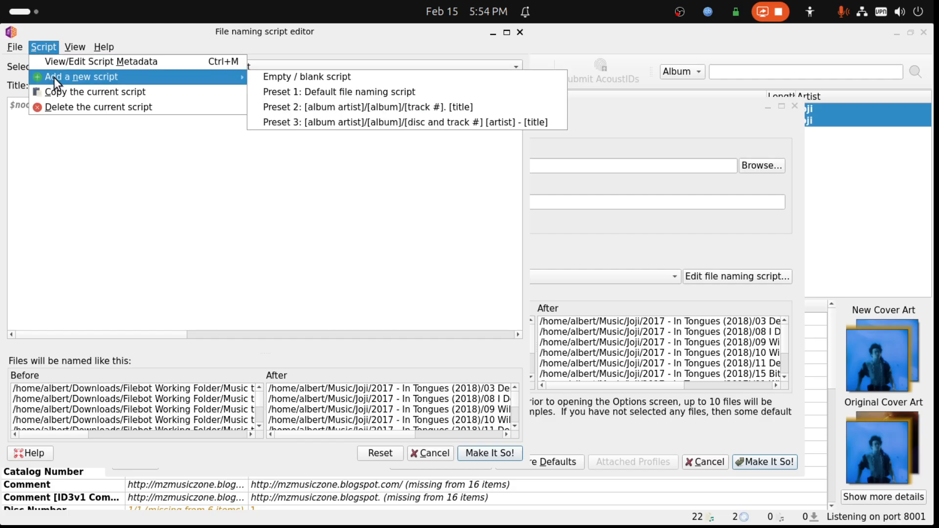
left_click(281, 78)
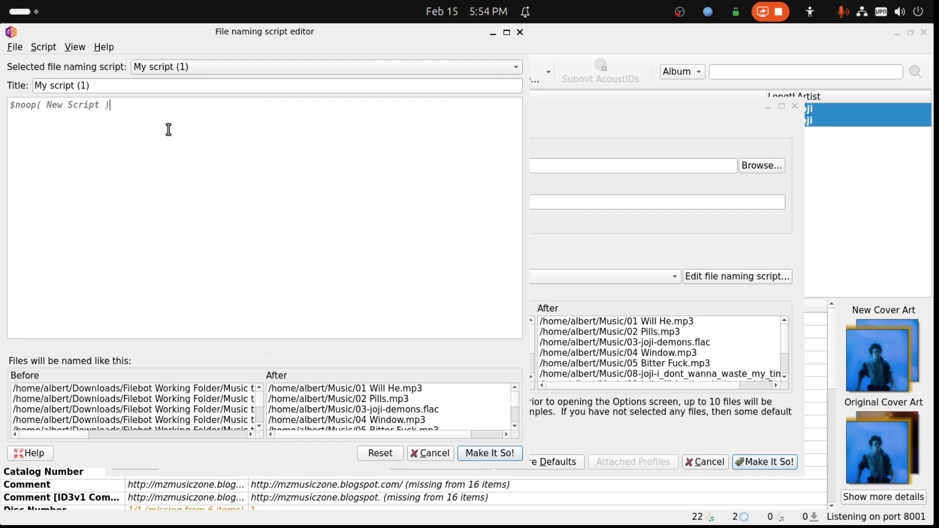
- Try to replace the new script's placeholder line with the rename script copied from the text draft, and clear that line
left_click_drag(157, 119, 4, 104)
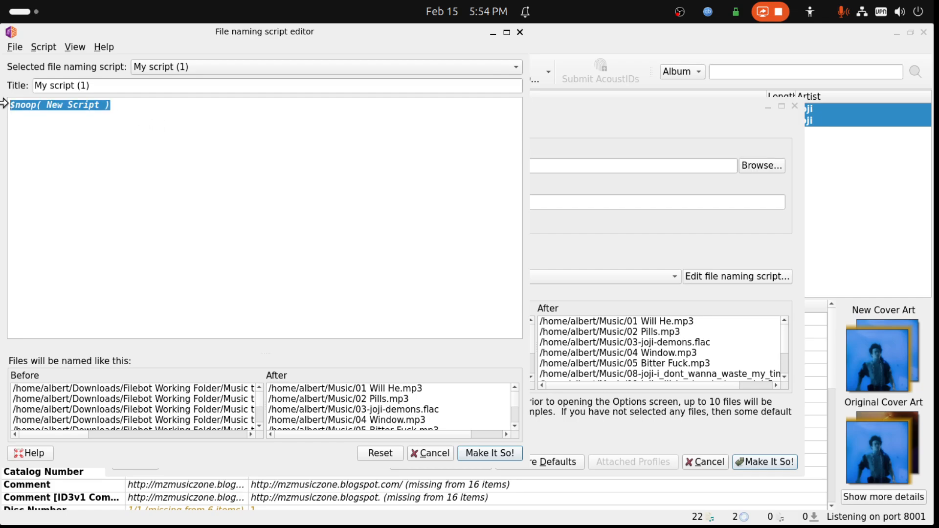
left_click_drag(938, 382, 225, 189)
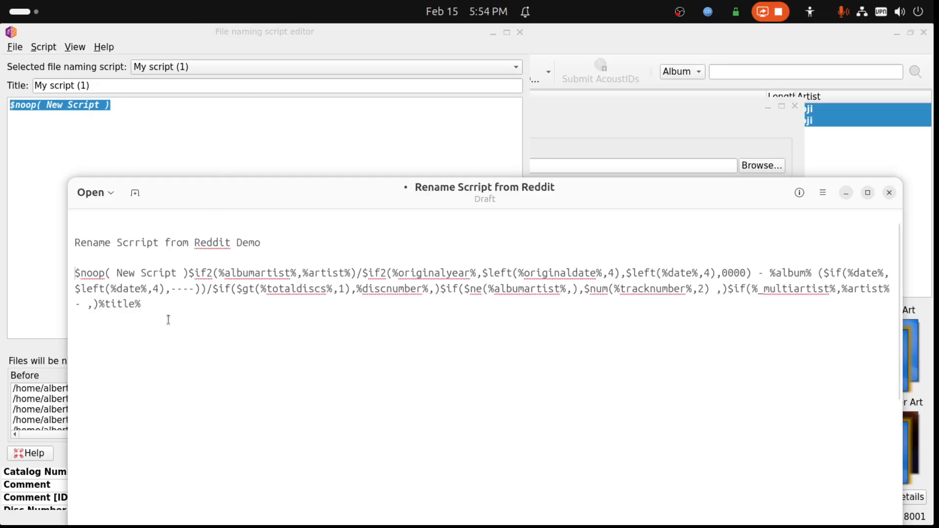
left_click_drag(153, 311, 68, 269)
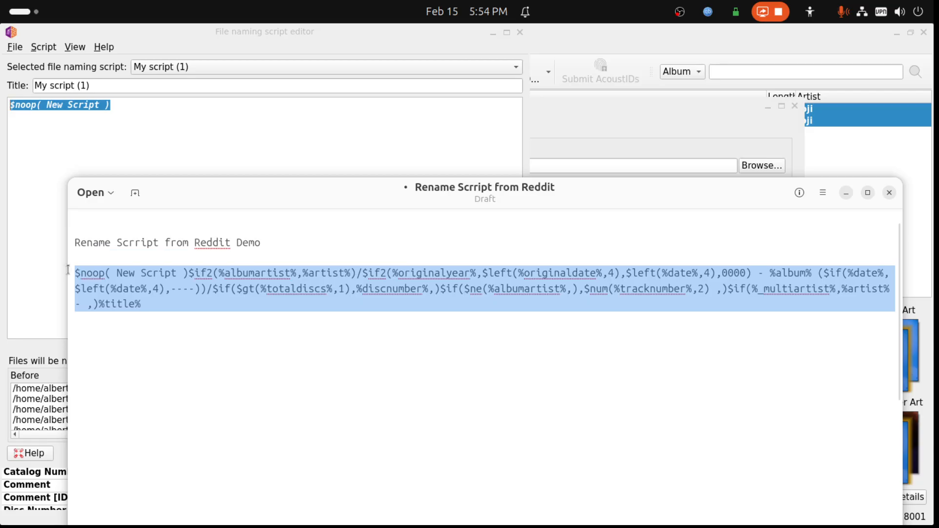
right_click(95, 276)
left_click(125, 308)
left_click_drag(217, 187, 938, 278)
right_click(66, 108)
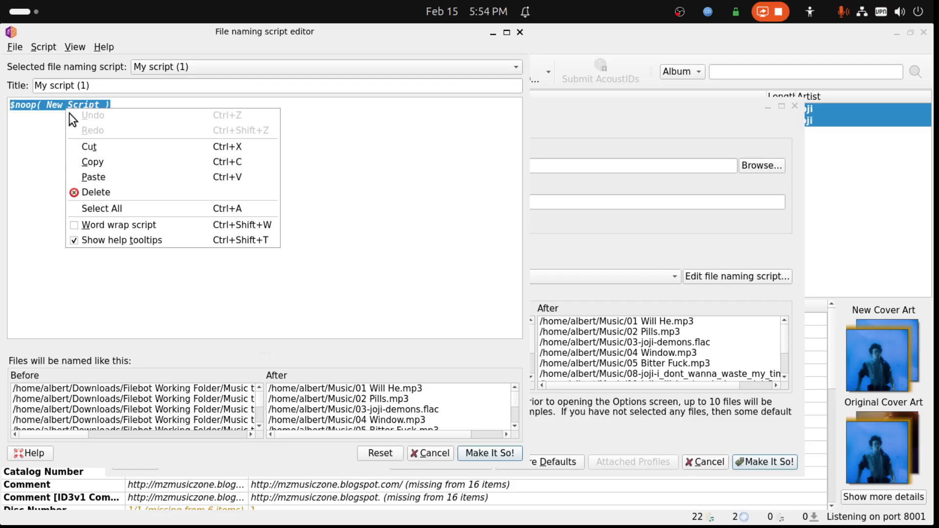
left_click(84, 176)
left_click(122, 128)
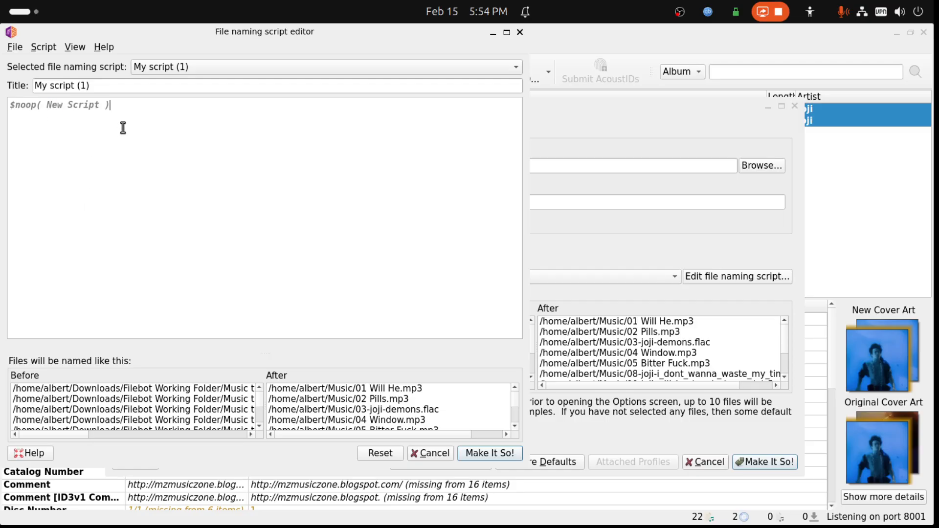
left_click_drag(120, 118, 0, 95)
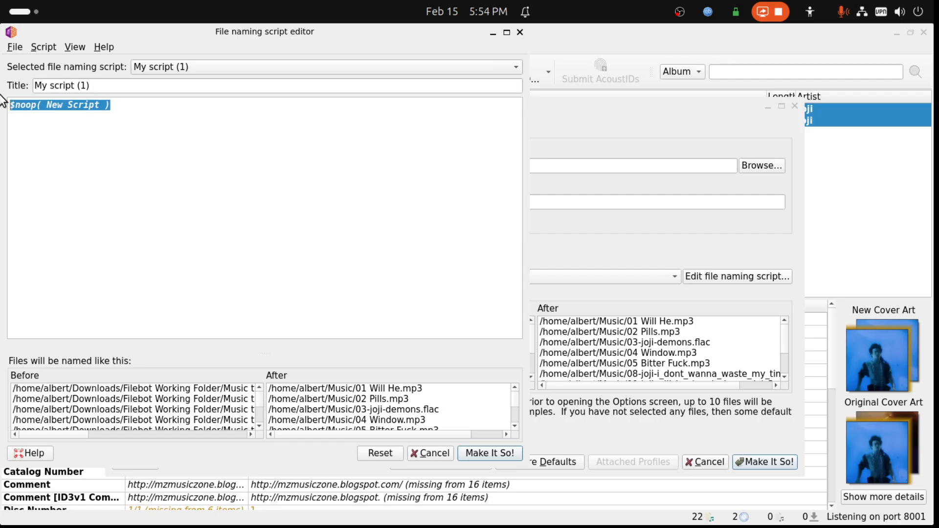
key("BackSpace")
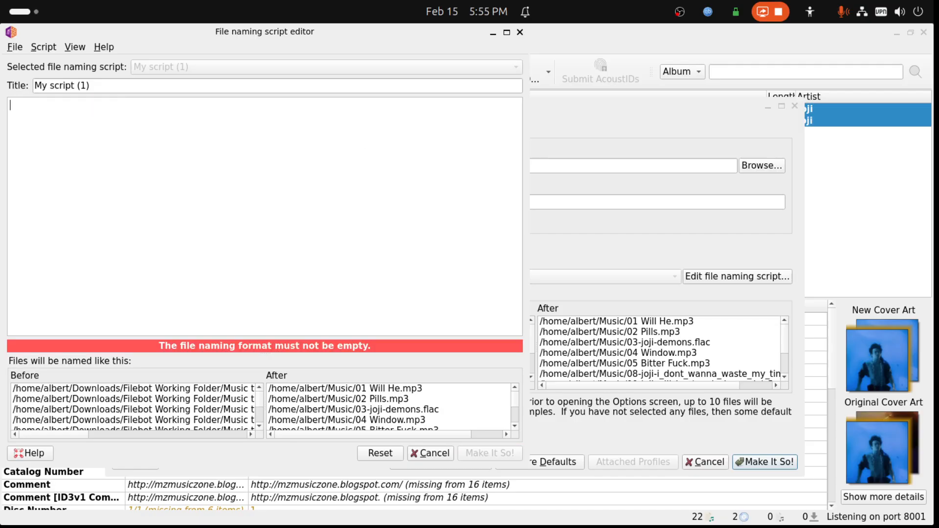
- Switch to the text editor, copy the rename script and paste a duplicate below the original in the draft
left_click_drag(933, 245, 226, 186)
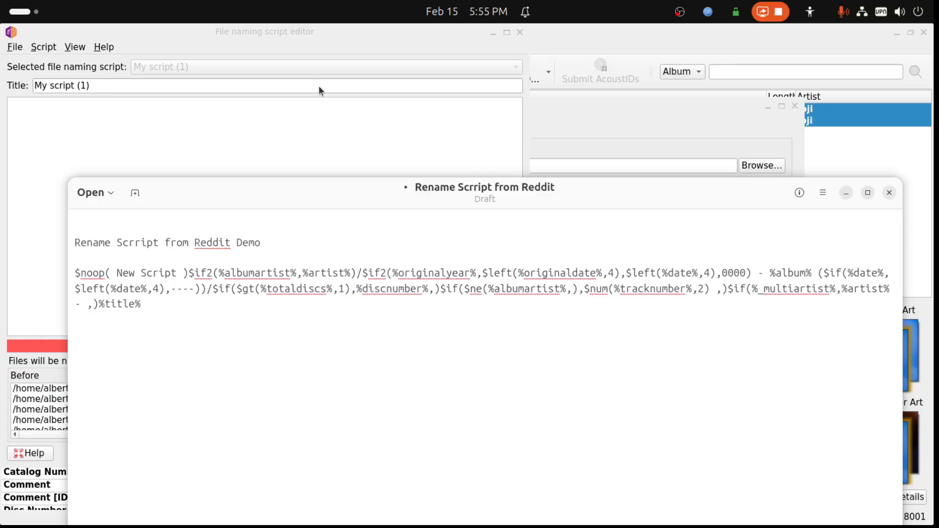
left_click_drag(153, 313, 35, 274)
right_click(101, 273)
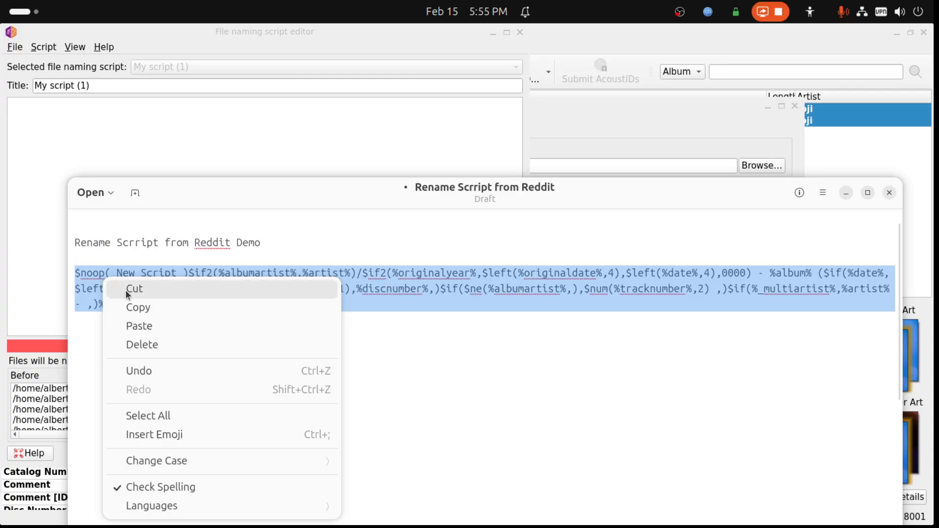
left_click(136, 309)
left_click(147, 318)
key("Return")
key("Return")
key("ctrl+v")
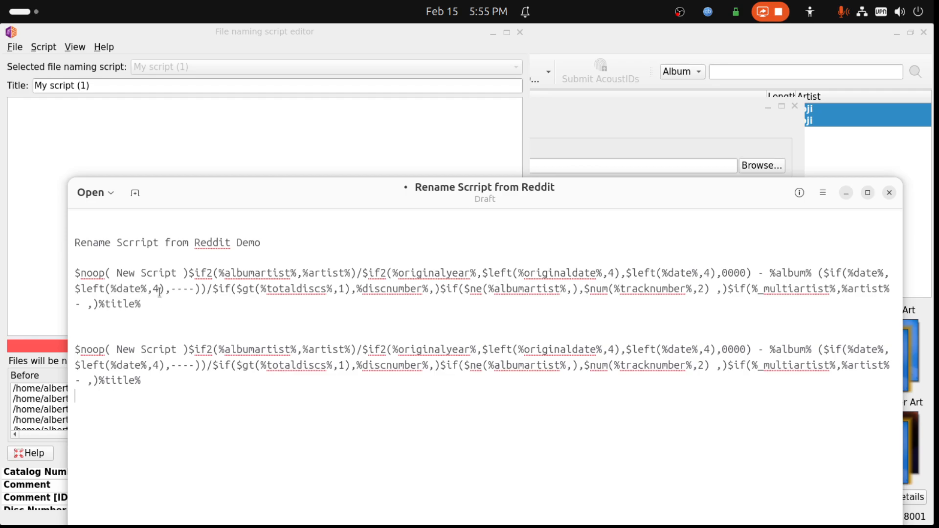
- Try to paste the copied rename script into the emptied My script (1), and close the script editor
left_click(205, 174)
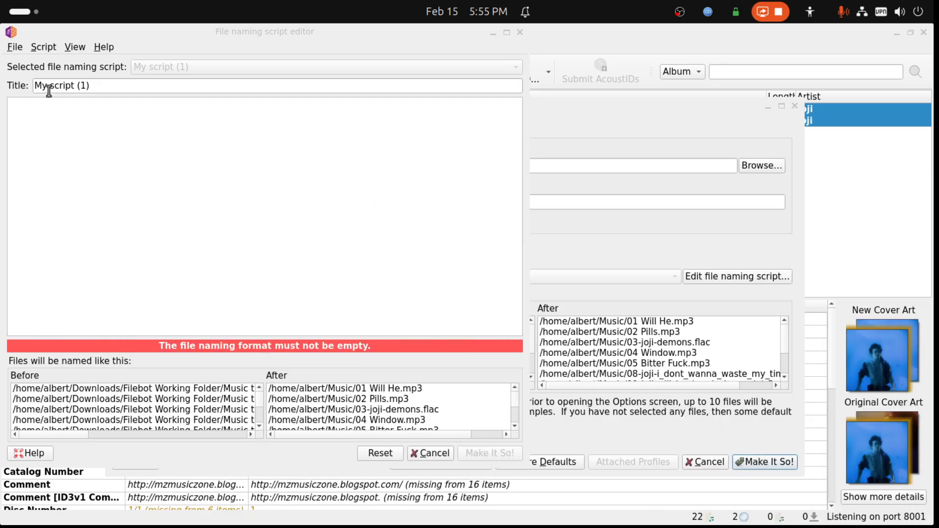
right_click(46, 107)
left_click(73, 177)
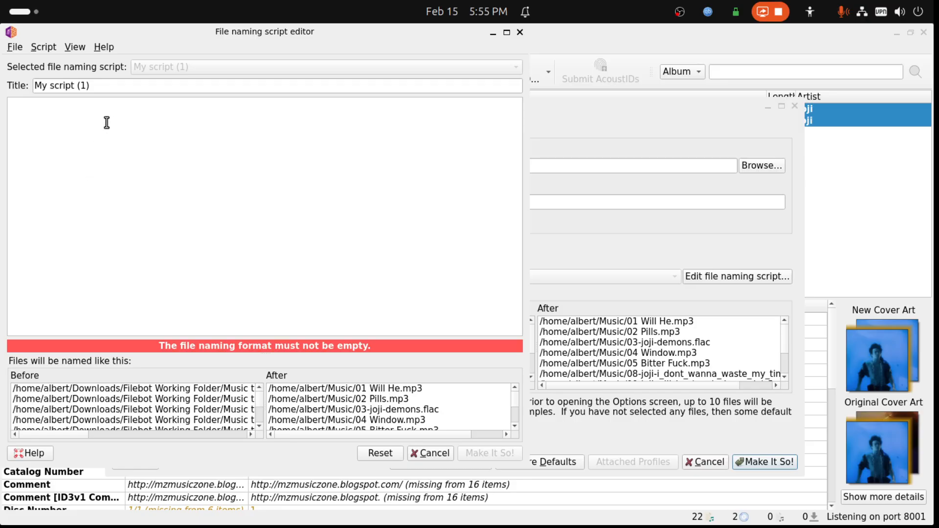
left_click(520, 32)
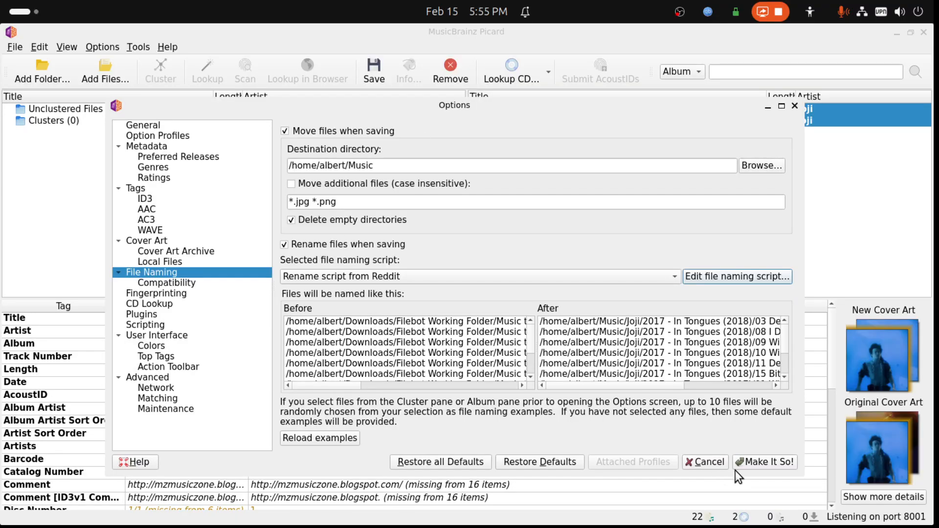
- Reopen the file naming script editor and add another empty script
left_click(740, 277)
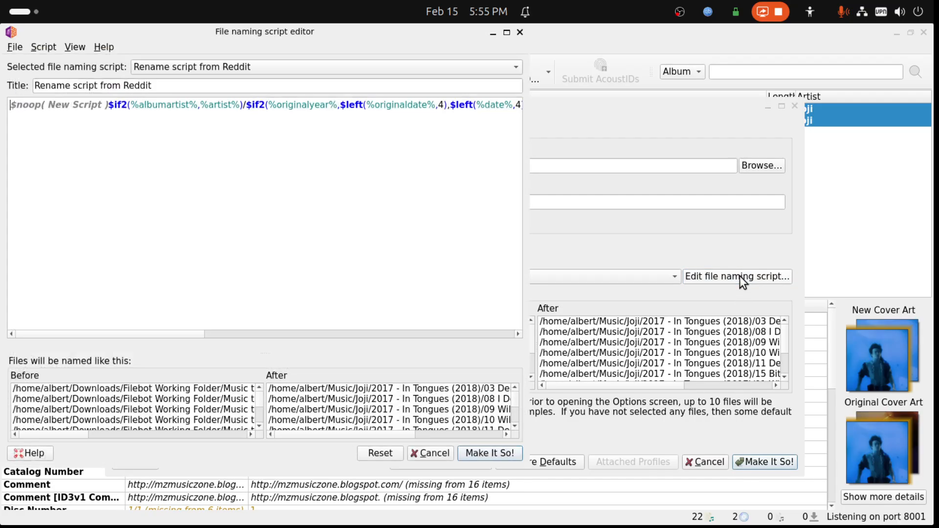
left_click(49, 49)
mouse_move(63, 76)
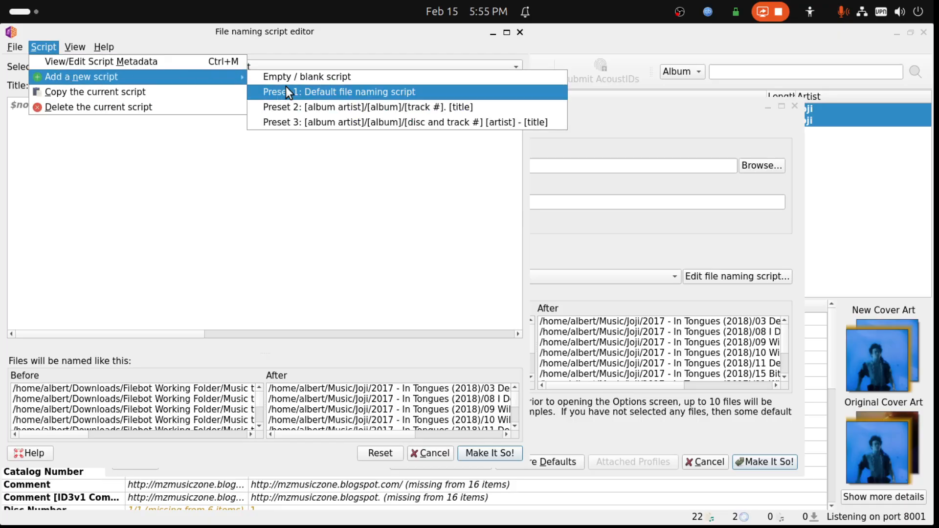
left_click(300, 75)
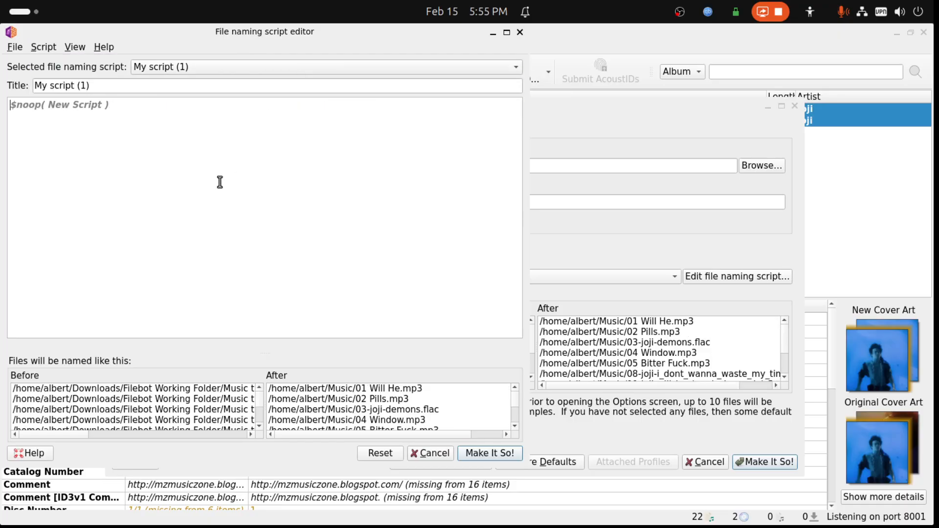
right_click(166, 115)
left_click(163, 165)
- Title the new file naming script Reddit Demo
left_click(130, 88)
triple_click(61, 79)
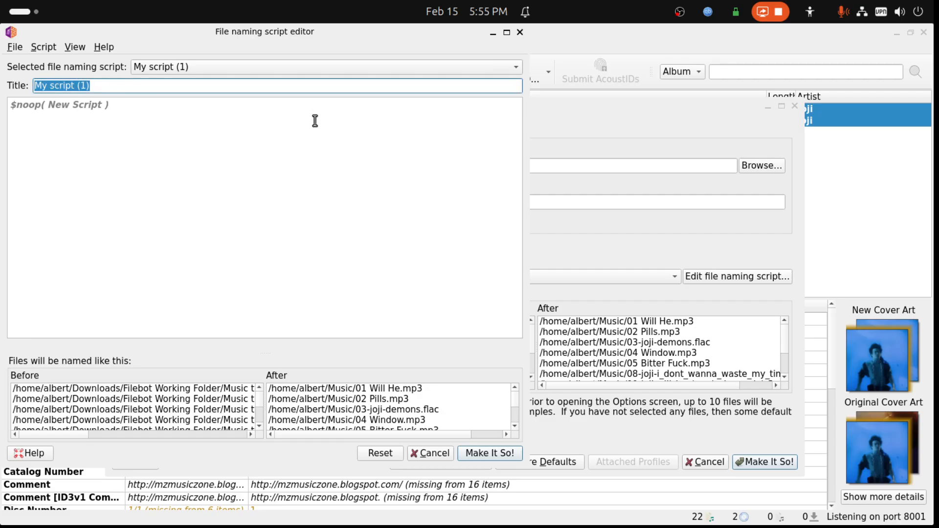
type("Reddi")
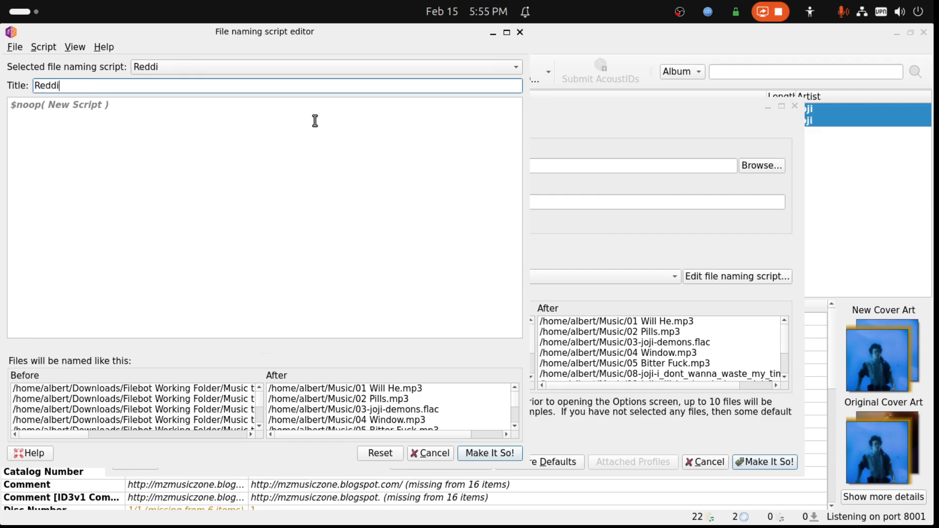
type("t Demo")
- Check whether the Reddit Demo script accepts pasting, and paste another copy of the rename script at the end of the text draft
right_click(20, 106)
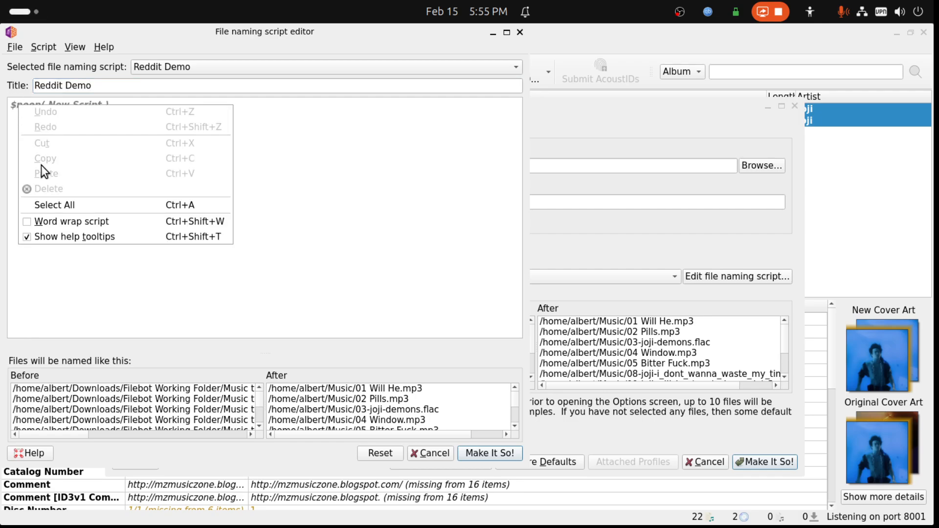
left_click(313, 192)
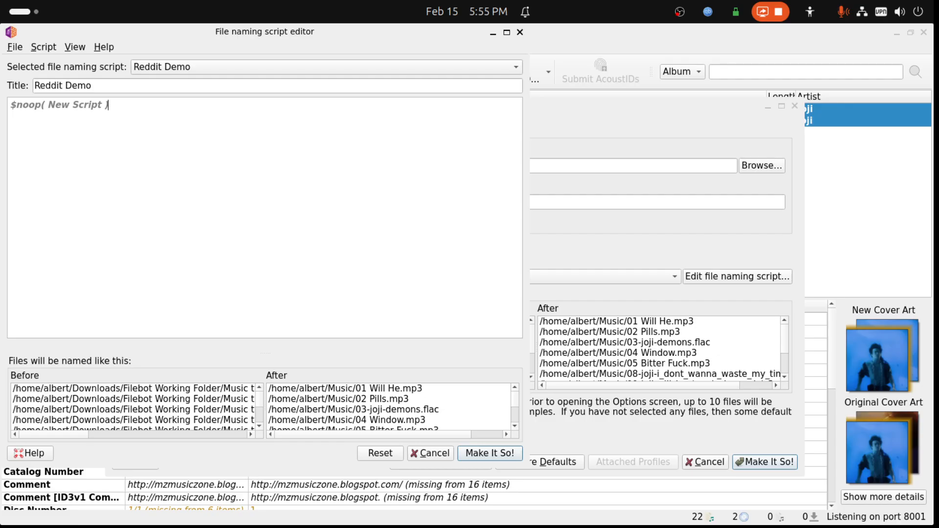
key("alt+Tab")
left_click_drag(664, 101, 201, 185)
key("Return")
key("Return")
key("ctrl+v")
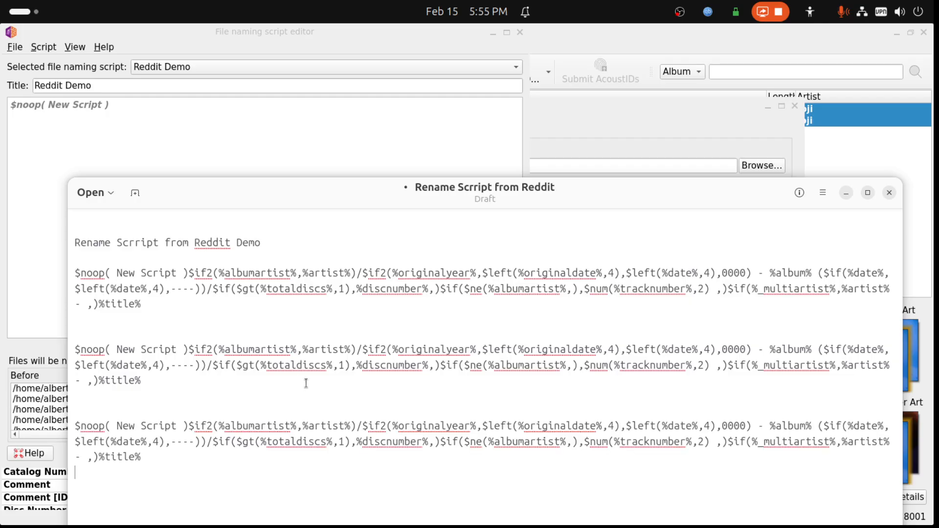
left_click_drag(358, 190, 938, 79)
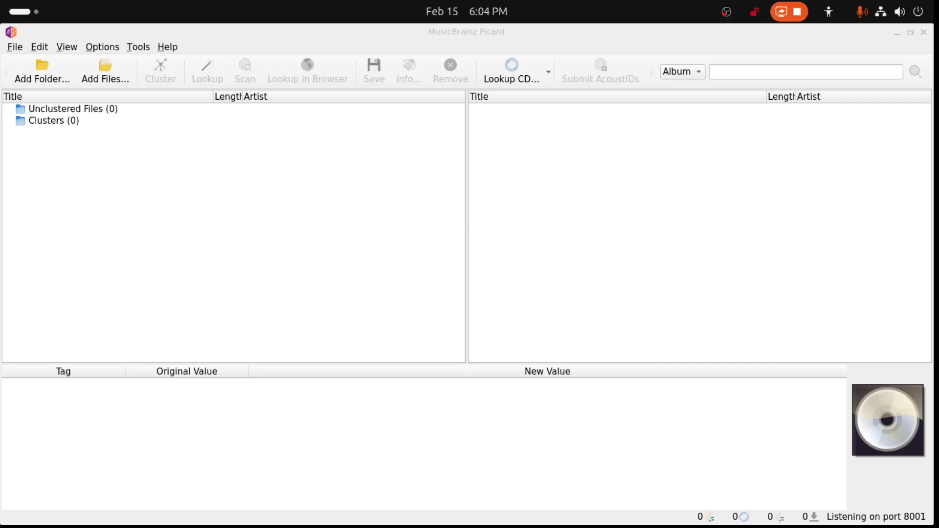
- Try pasting another copy of the rename script below the existing one in Rename Scrript from Reddit.txt, and undo the paste
left_click_drag(933, 274, 933, 177)
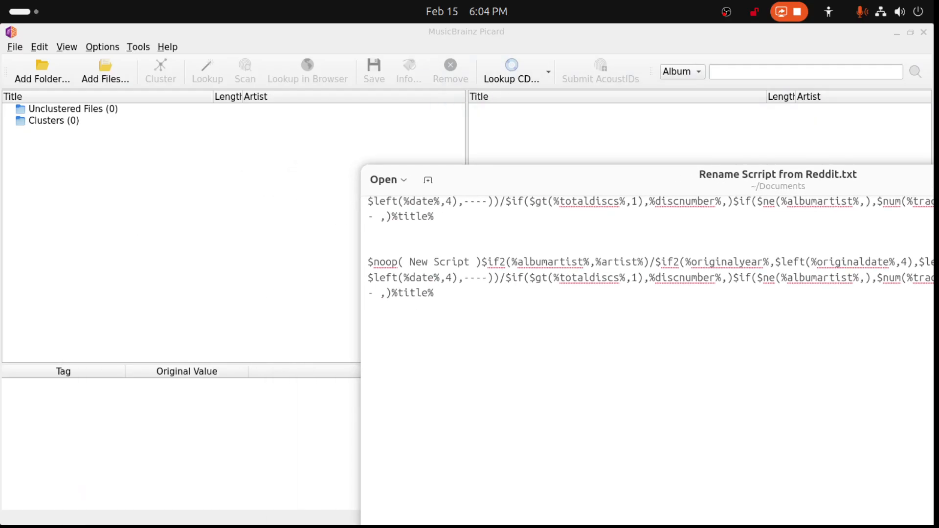
left_click_drag(171, 316, 74, 274)
key("ctrl+c")
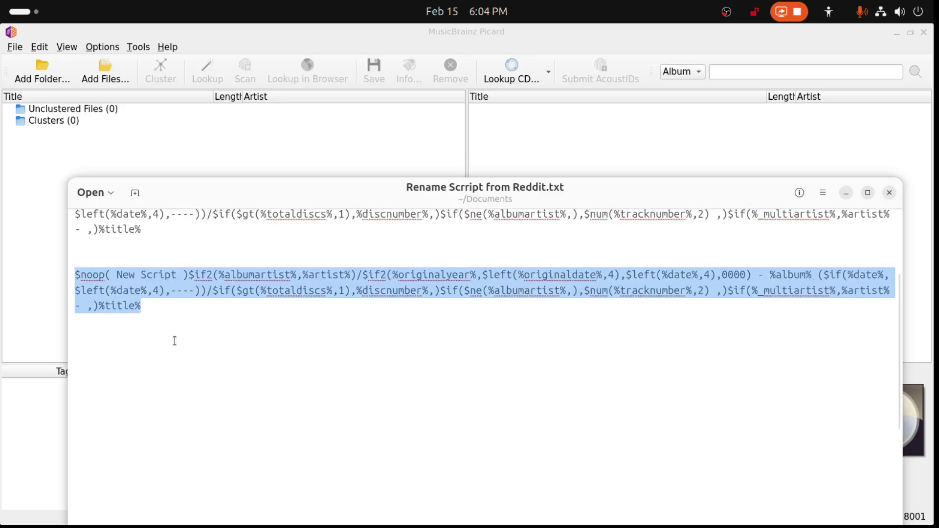
left_click(184, 322)
key("Return")
key("Return")
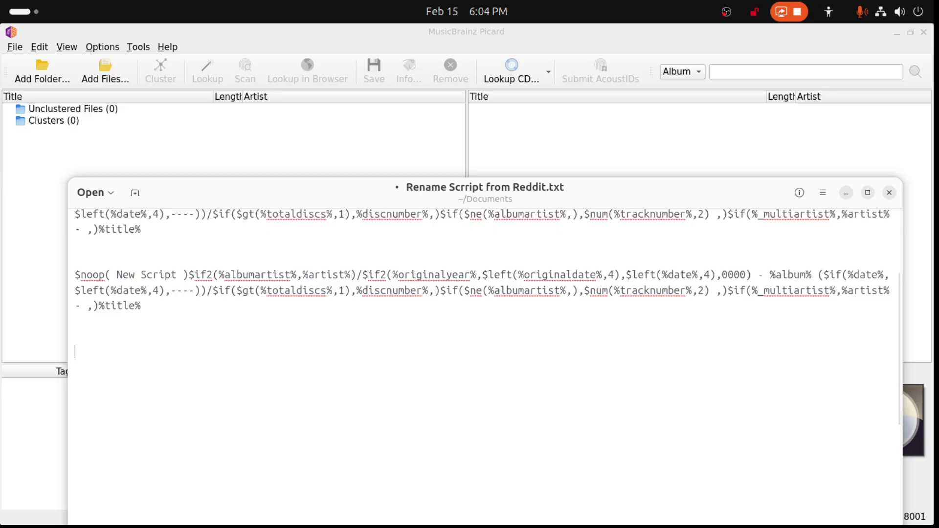
key("ctrl+v")
key("ctrl+z")
left_click_drag(645, 193, 938, 282)
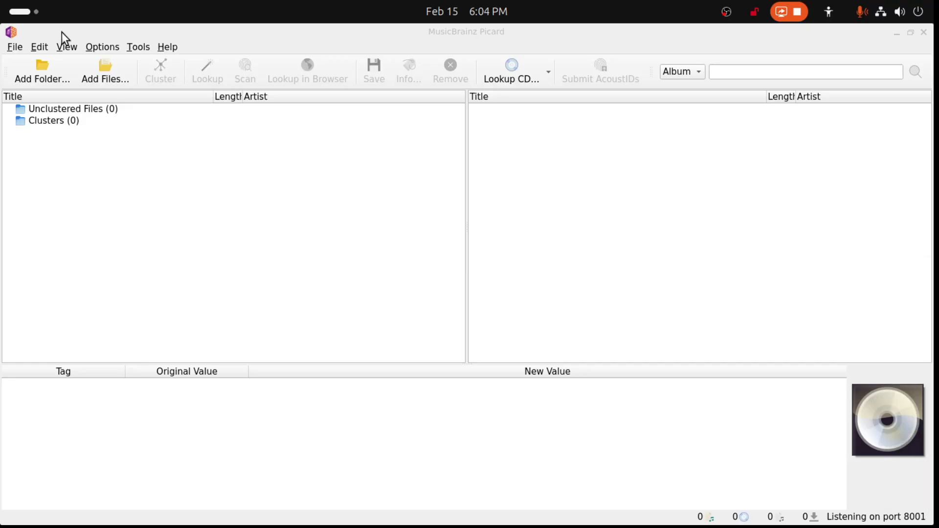
- Open the file naming options and bring up the file naming script editor
left_click(96, 45)
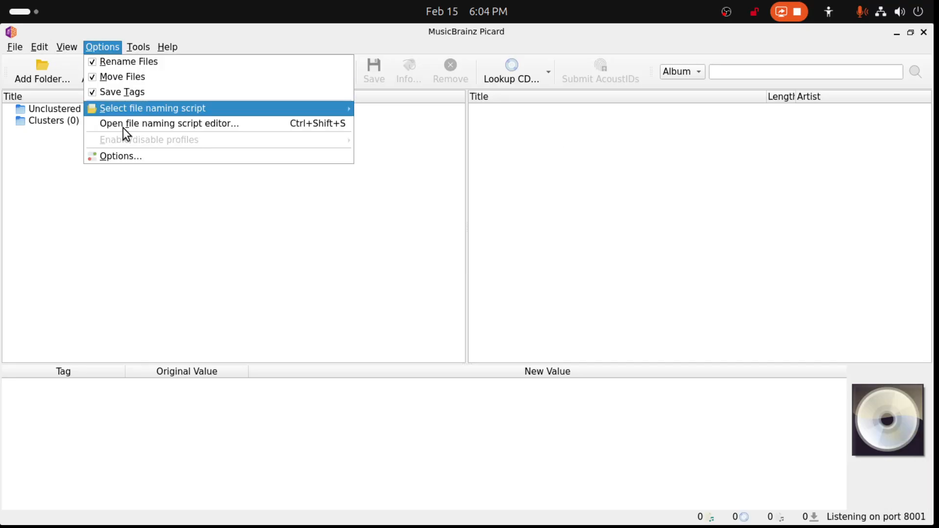
left_click(119, 156)
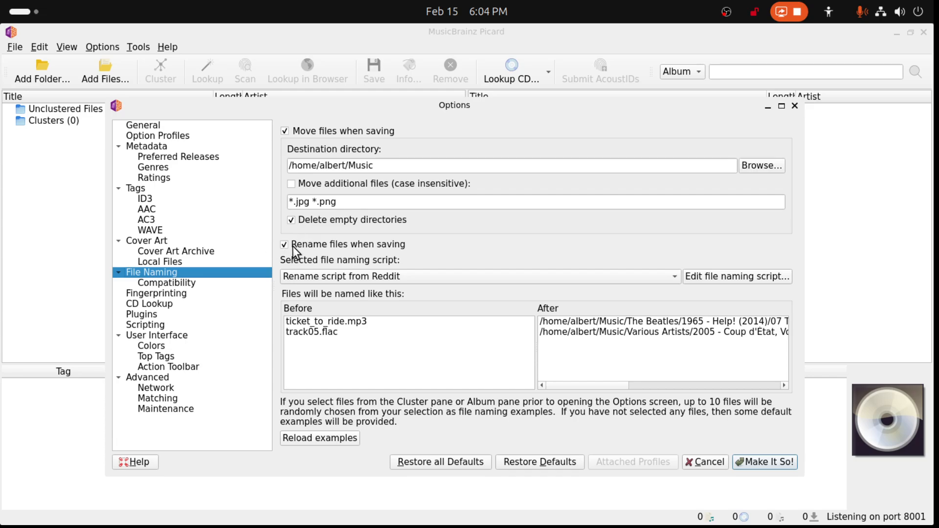
left_click(724, 281)
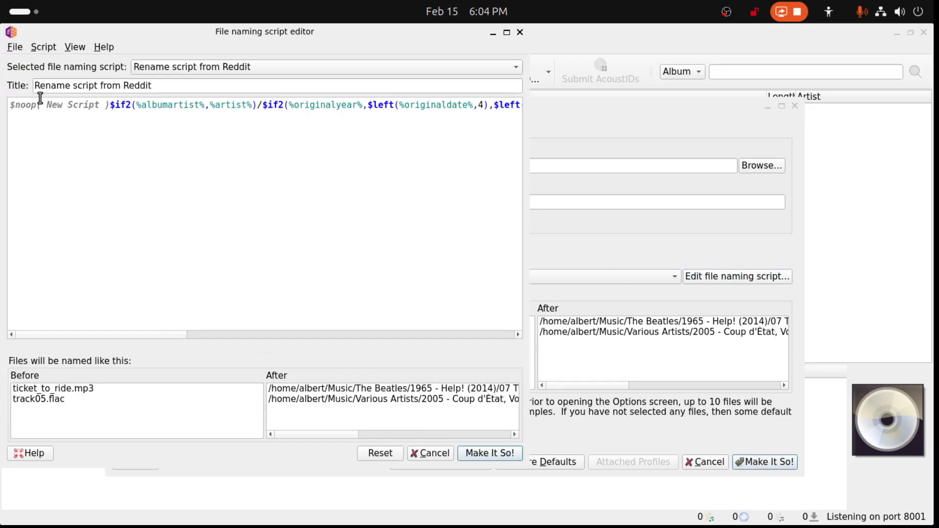
- Check whether the description in the script metadata of Rename script from Reddit accepts pasting, and cancel the details dialog
left_click(42, 49)
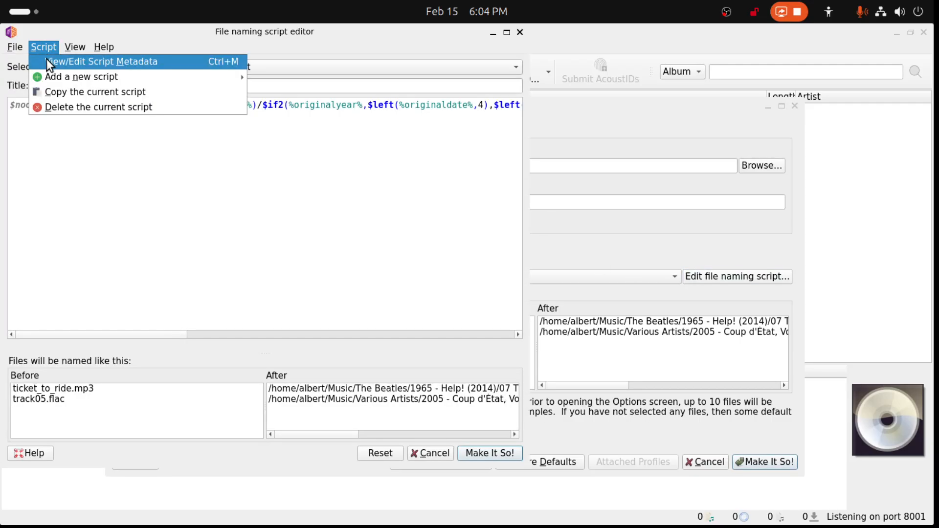
left_click(46, 59)
left_click(183, 226)
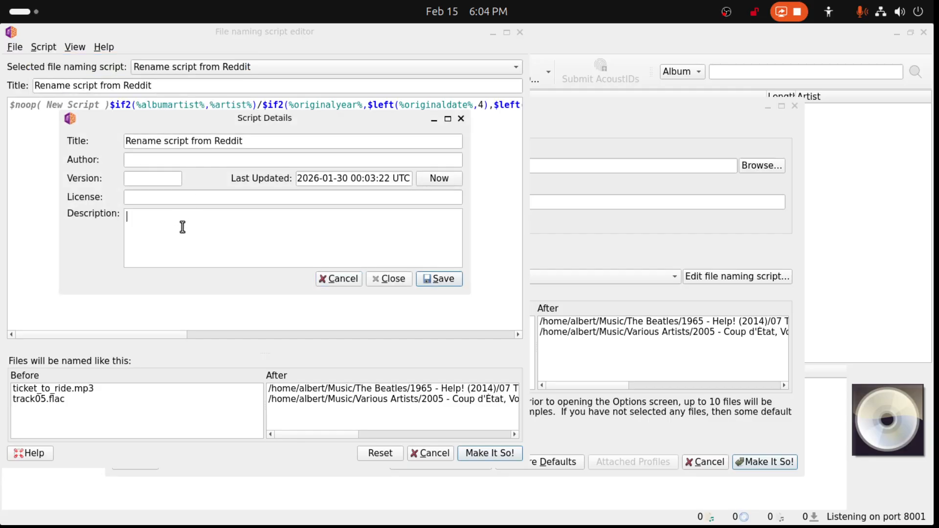
right_click(182, 227)
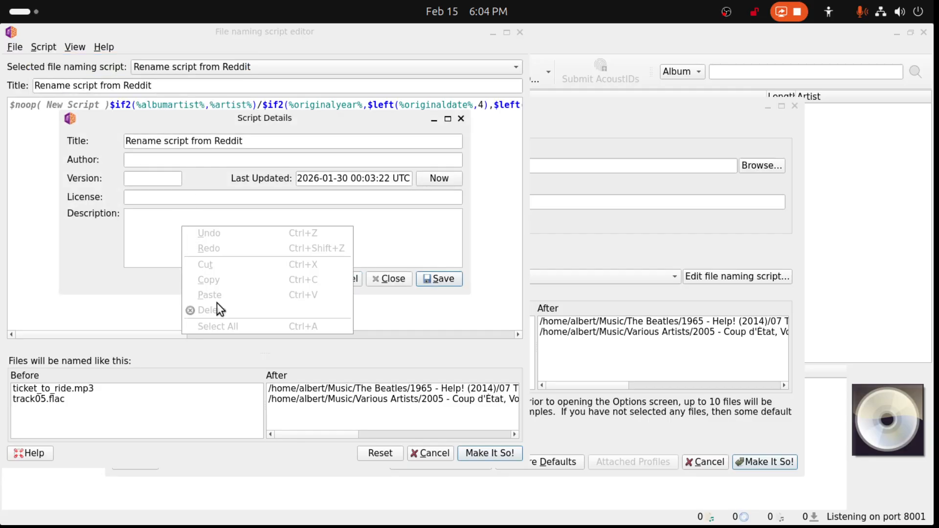
left_click(163, 261)
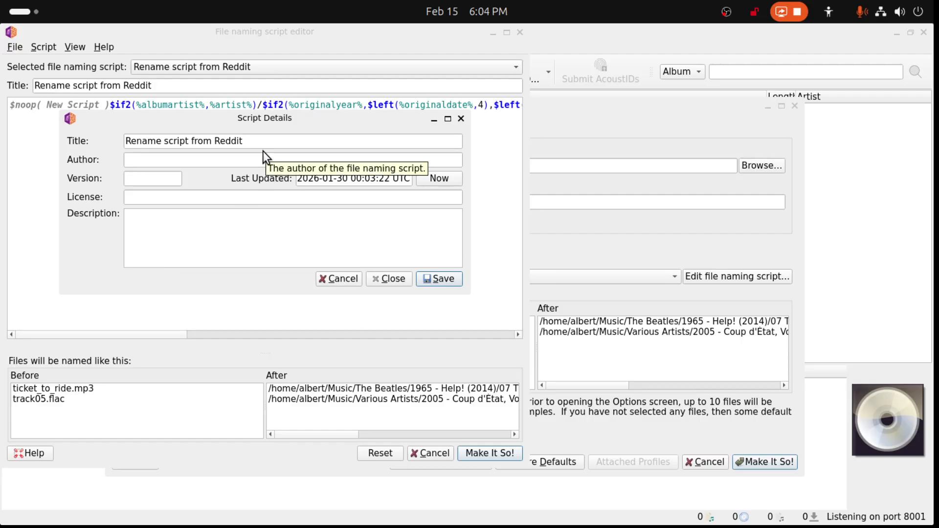
left_click(345, 279)
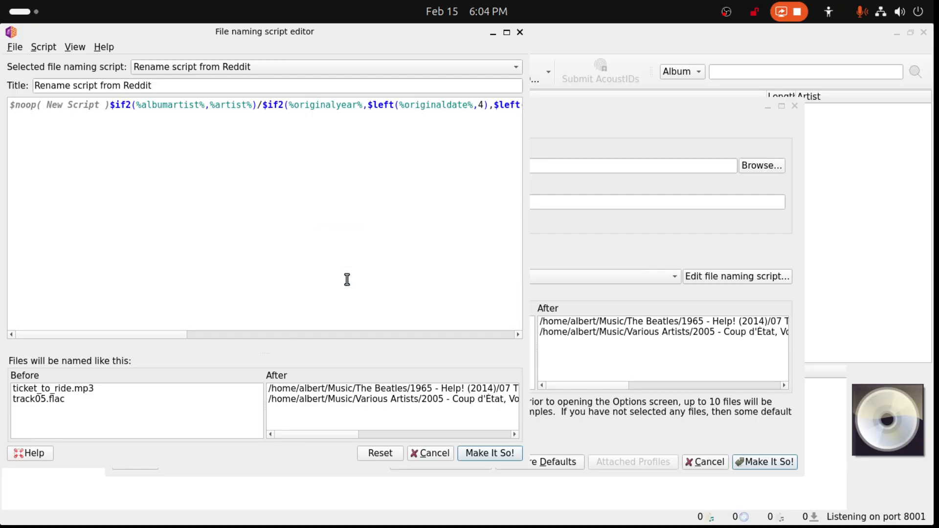
left_click(46, 46)
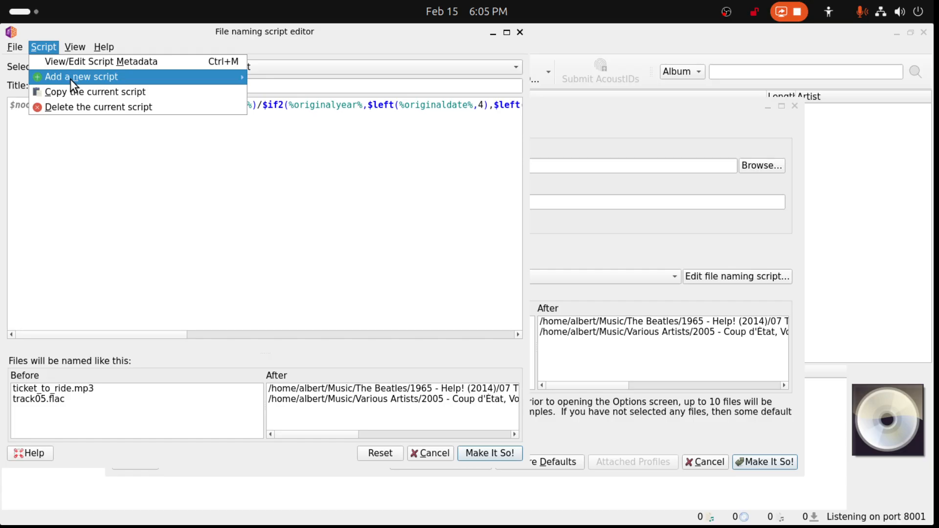
left_click(230, 189)
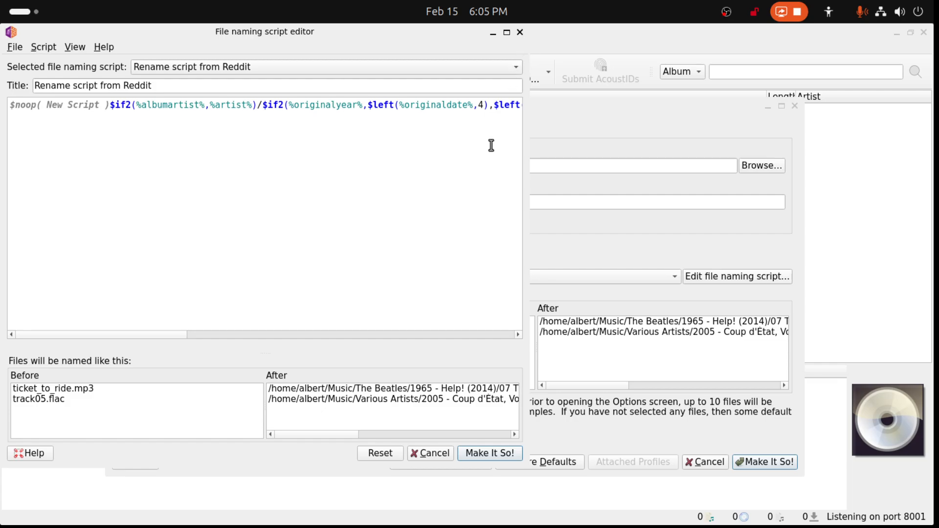
left_click(419, 451)
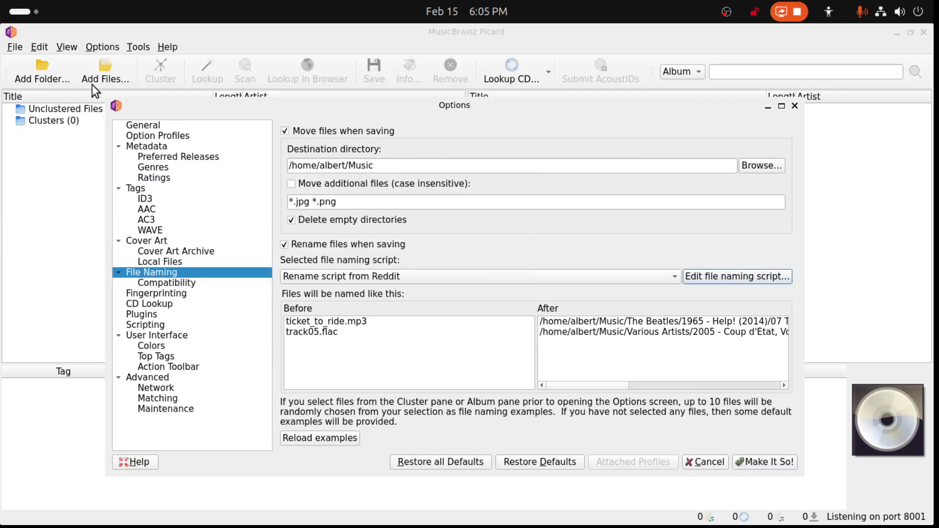
- Reopen the file naming script editor and add a new empty script
left_click(733, 276)
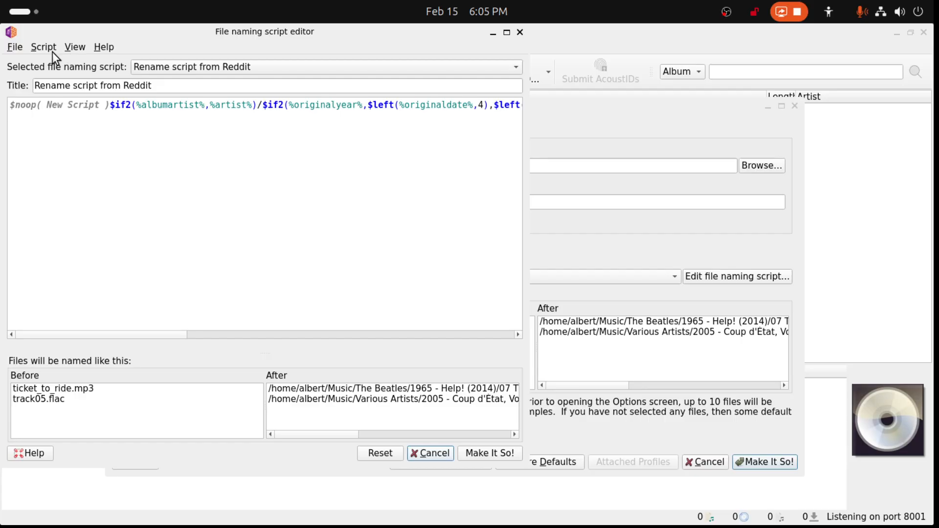
left_click(50, 52)
mouse_move(65, 81)
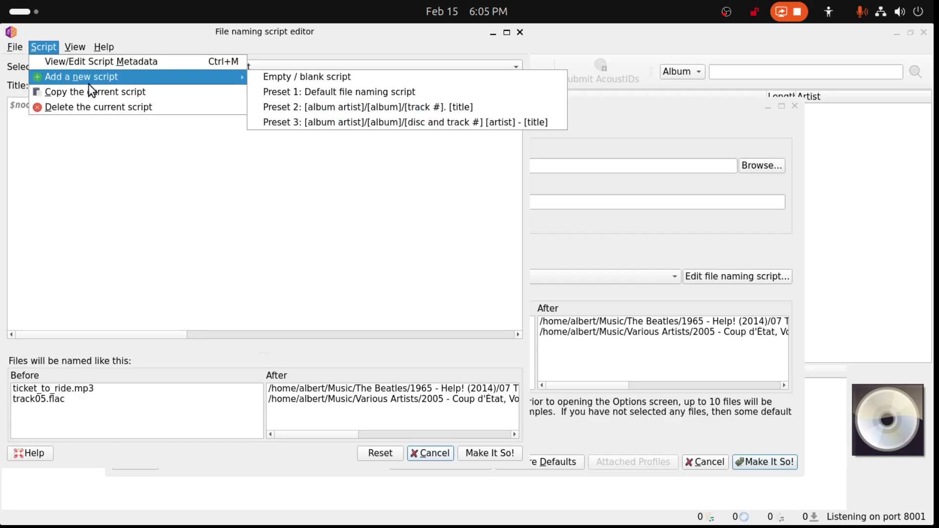
left_click(298, 78)
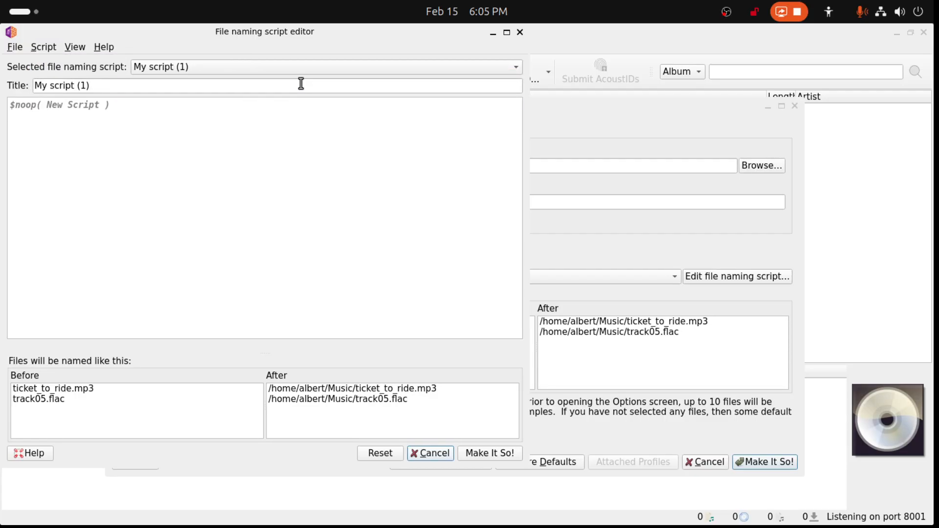
- Check whether the body of the new empty script accepts pasting
right_click(67, 112)
left_click(49, 99)
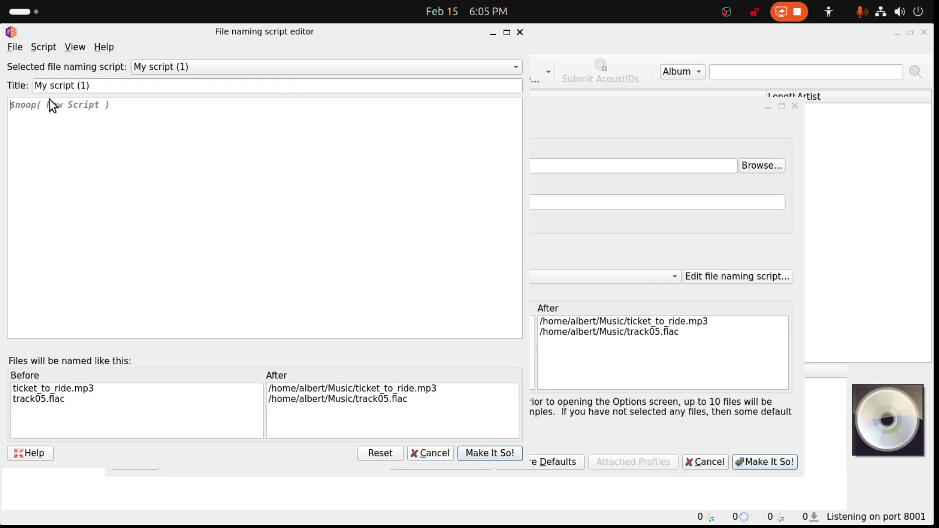
right_click(50, 102)
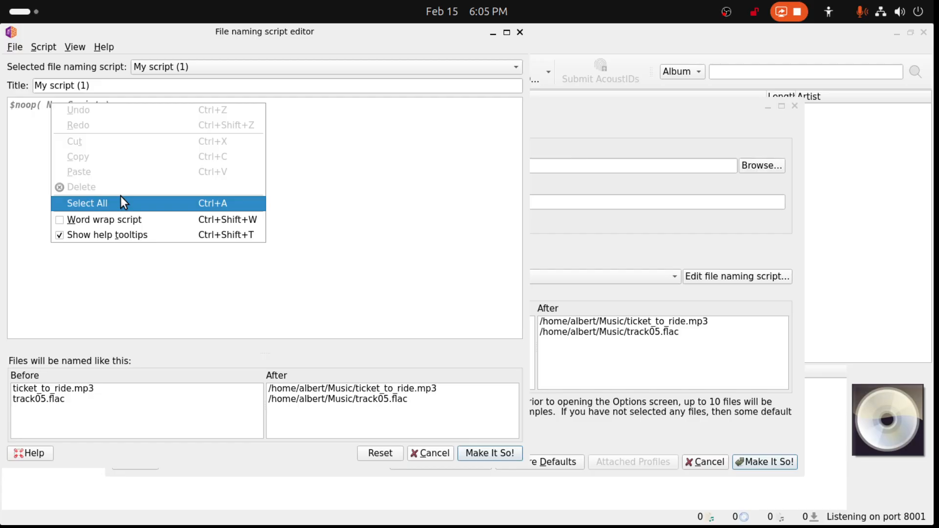
left_click(315, 197)
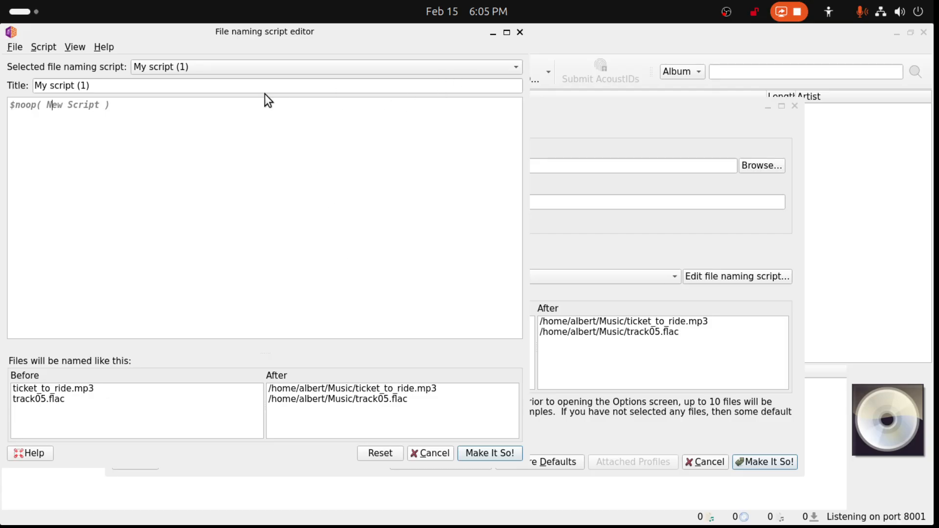
- Change the number in the new script's title to 5, making it My script (5)
left_click(252, 84)
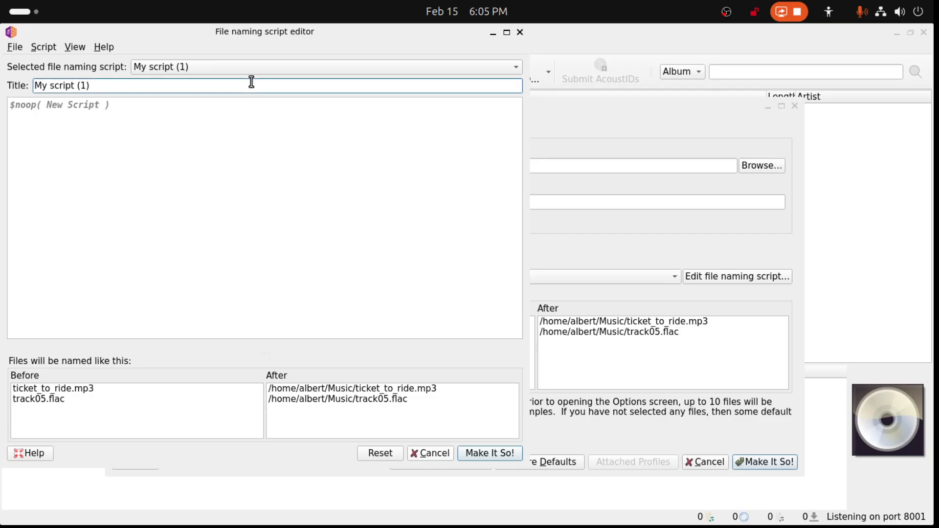
double_click(84, 85)
type("5")
- Check the editing, view and script commands available for My script (5) for a way to paste
right_click(87, 110)
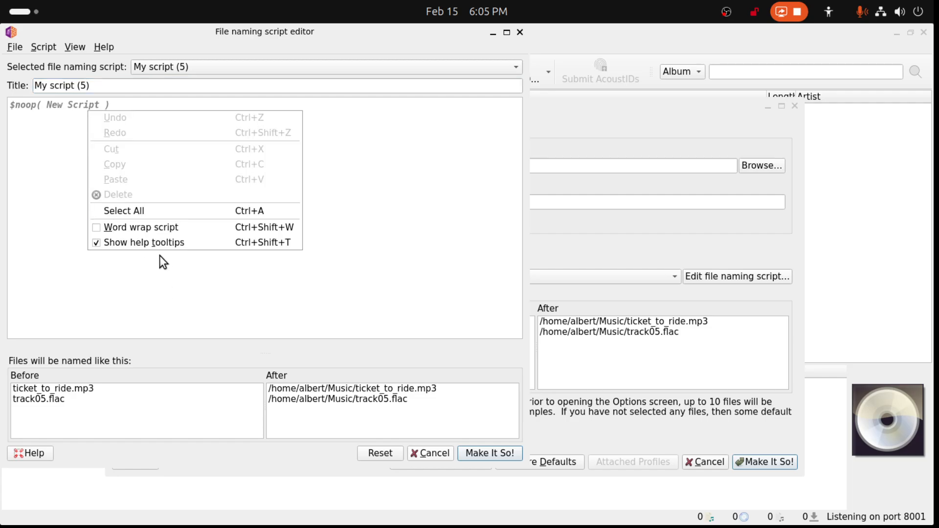
left_click(71, 169)
left_click(77, 47)
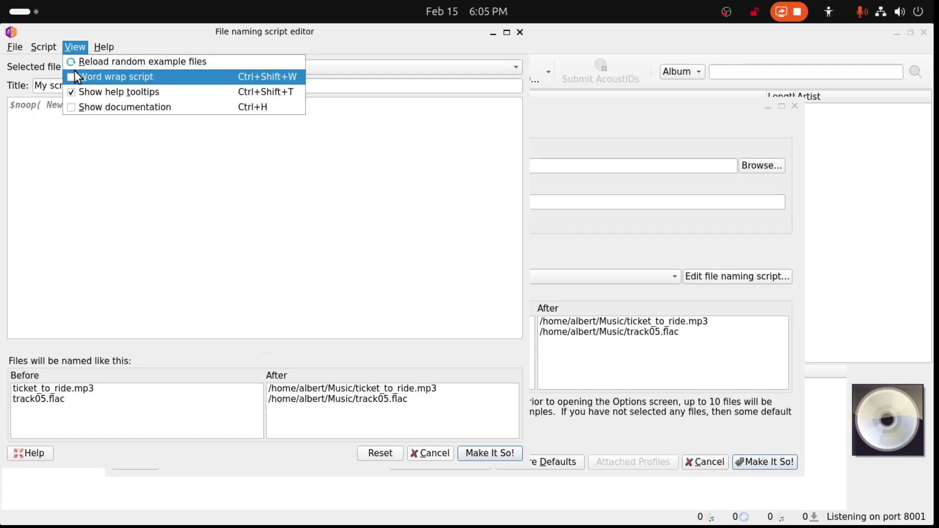
mouse_move(51, 49)
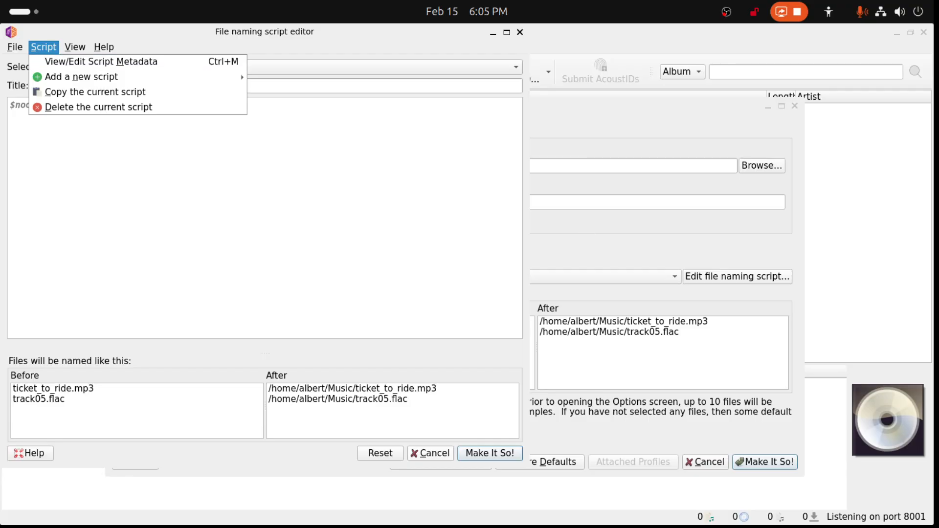
key("Escape")
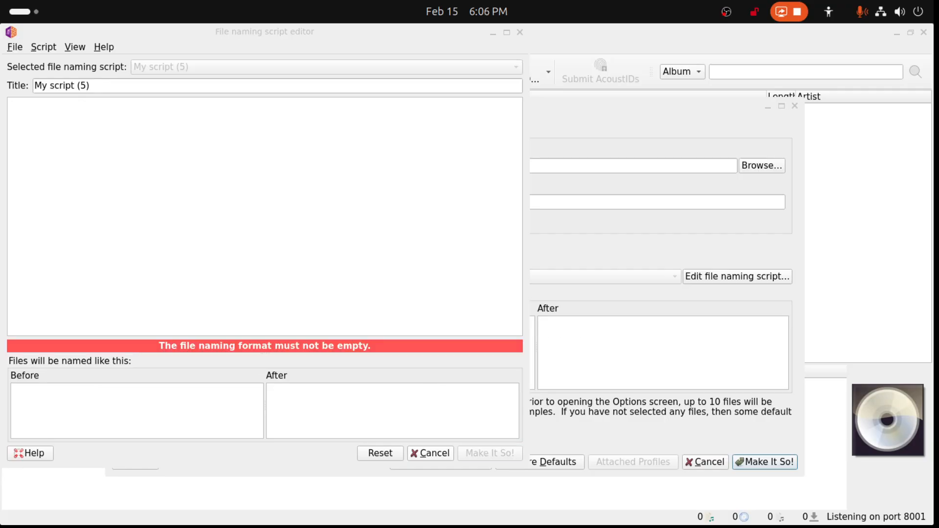
- Transfer the last rename script, starting with $noop( New Script ), from the Reddit text file straight into the emptied My script (5)
left_click_drag(938, 244, 734, 192)
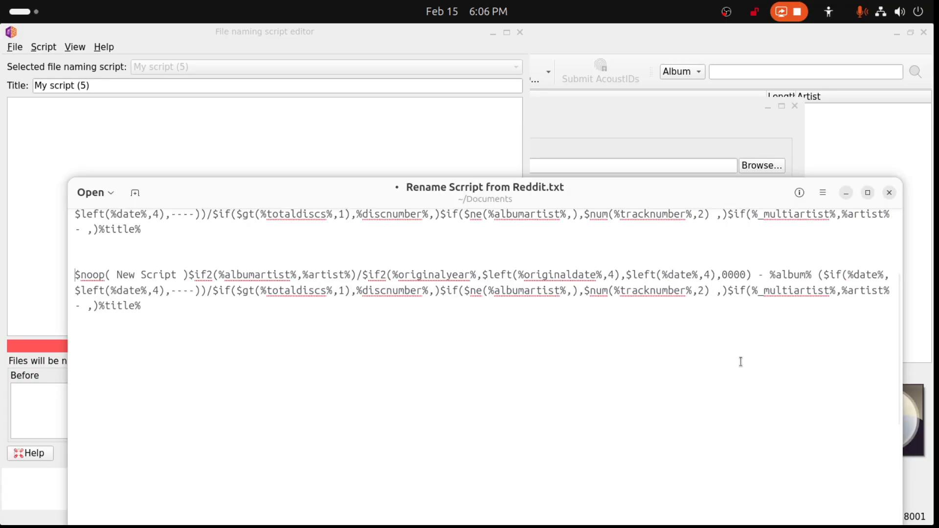
left_click_drag(164, 313, 51, 270)
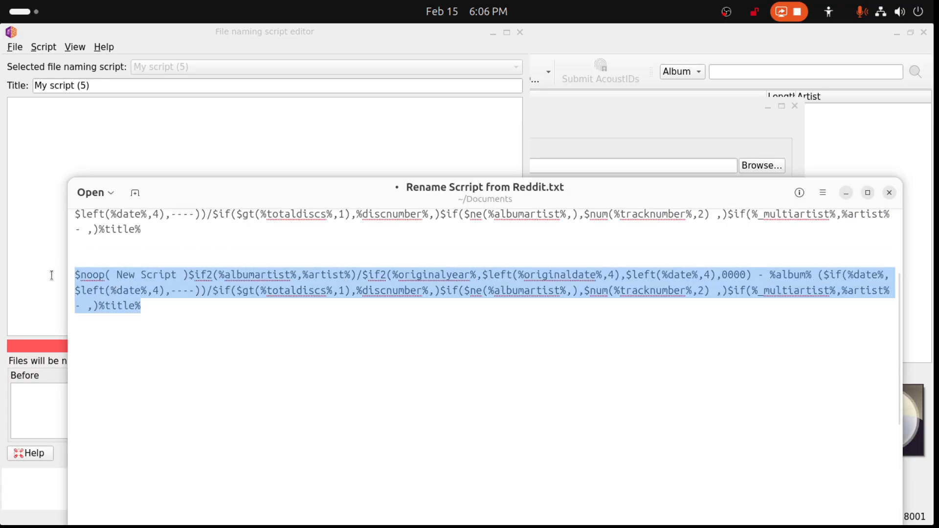
left_click_drag(164, 281, 89, 111)
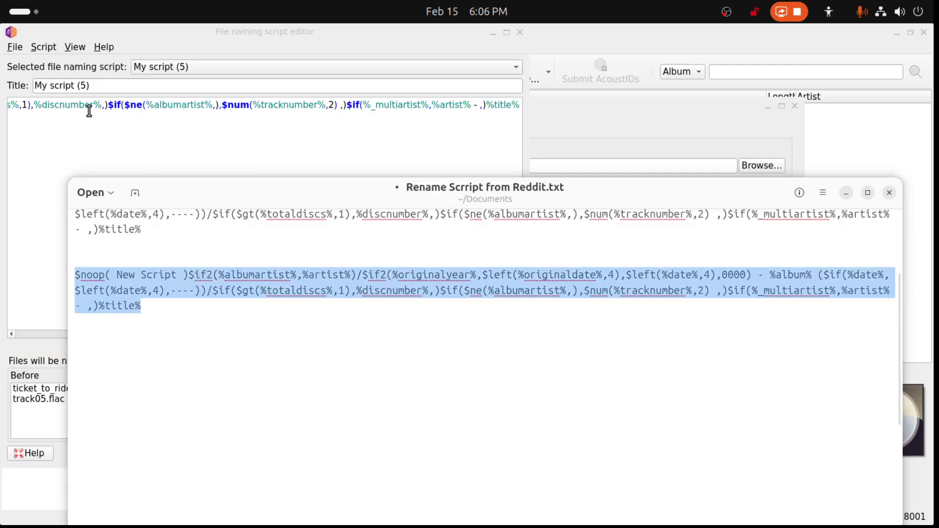
left_click(524, 161)
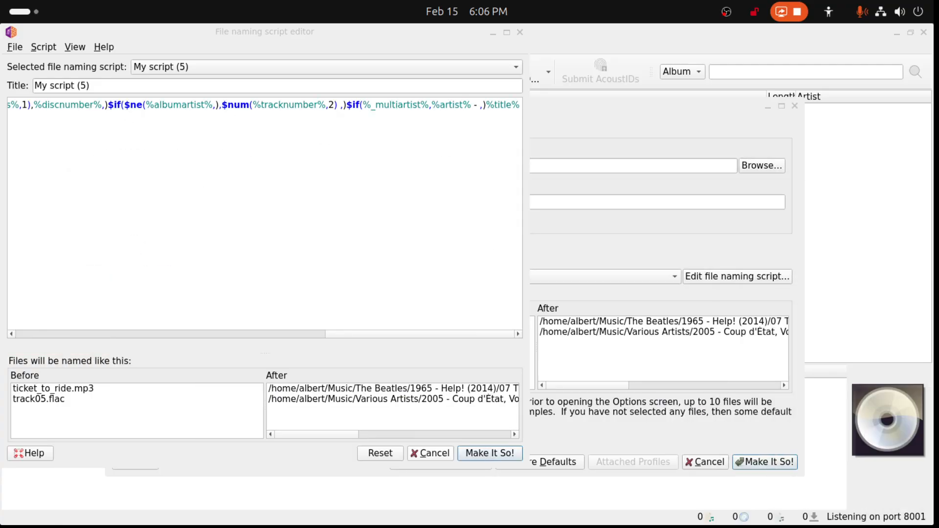
left_click_drag(319, 337, 1, 290)
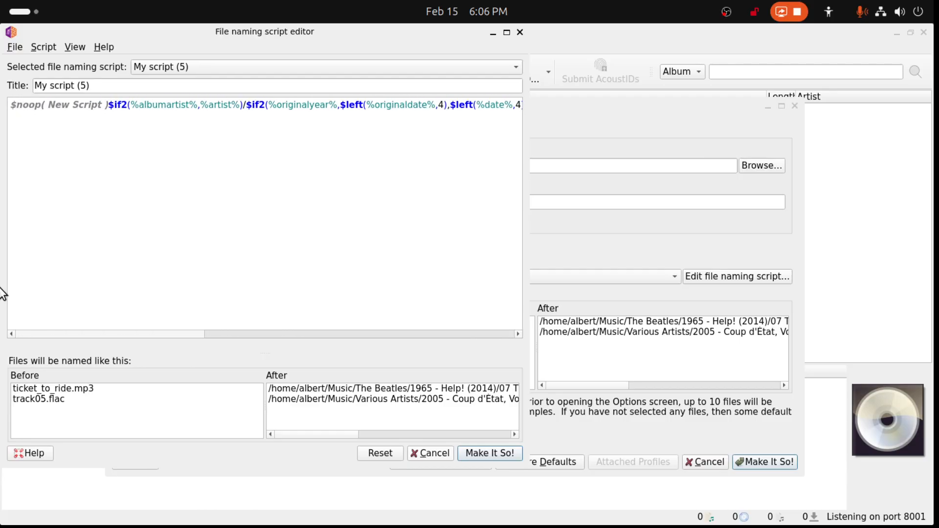
- Title the new script Reddit Demo, save it, and check the list of selectable file naming scripts
left_click_drag(98, 86, 38, 79)
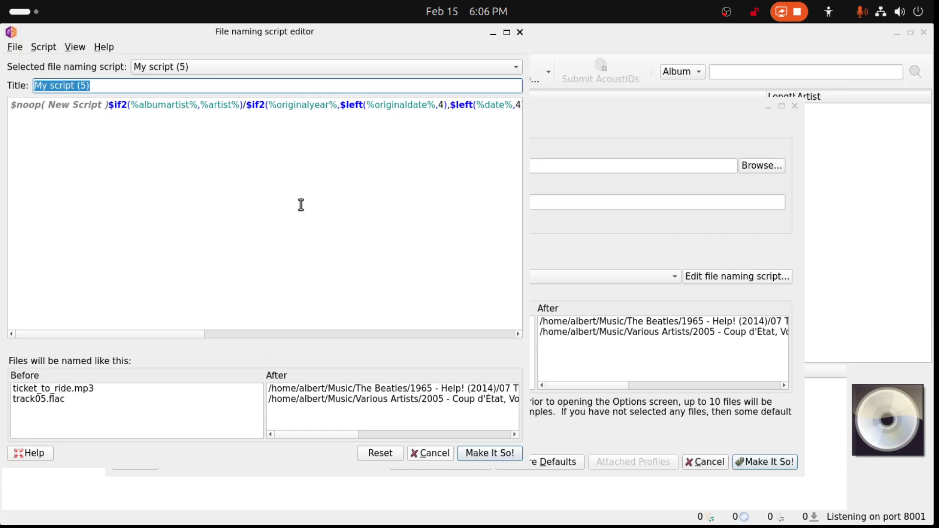
type("Reddit")
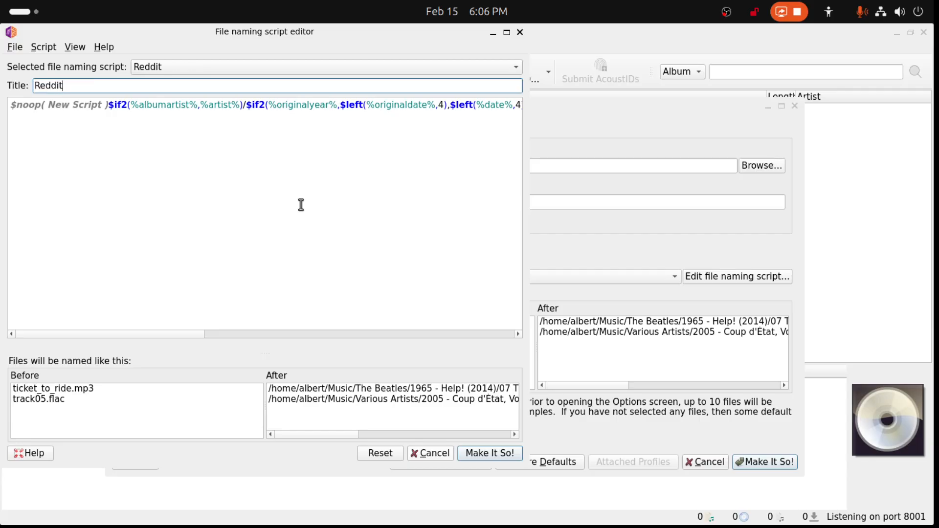
type(" Demo")
left_click(474, 451)
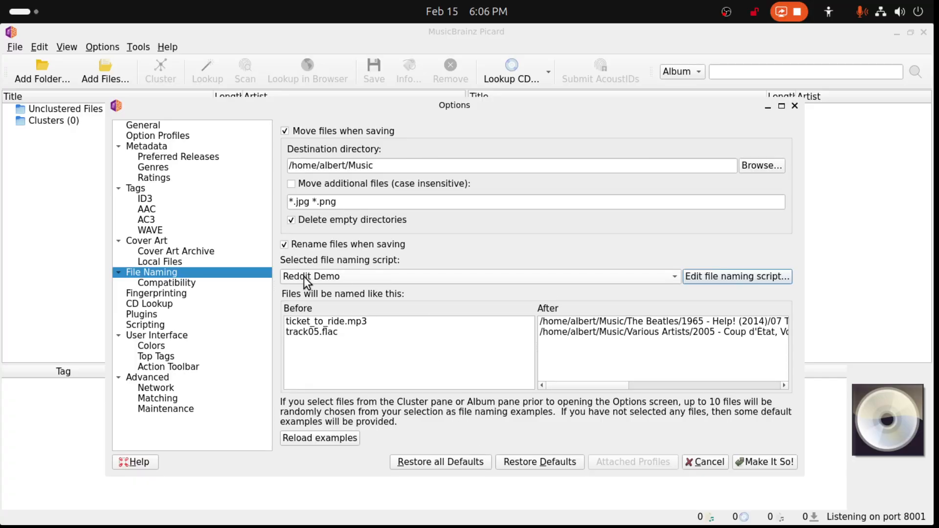
left_click(675, 281)
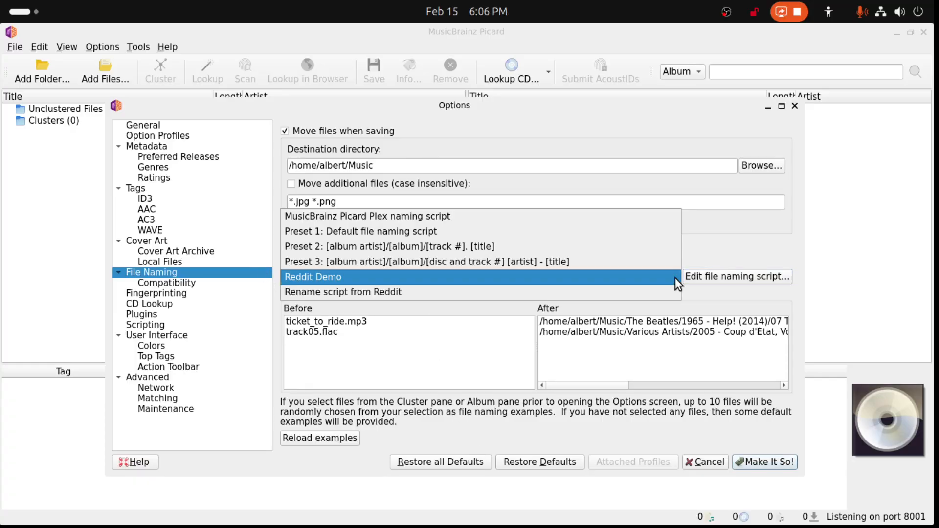
- Choose Reddit Demo as the selected file naming script, apply the options, and reopen them to check the selection
left_click(675, 277)
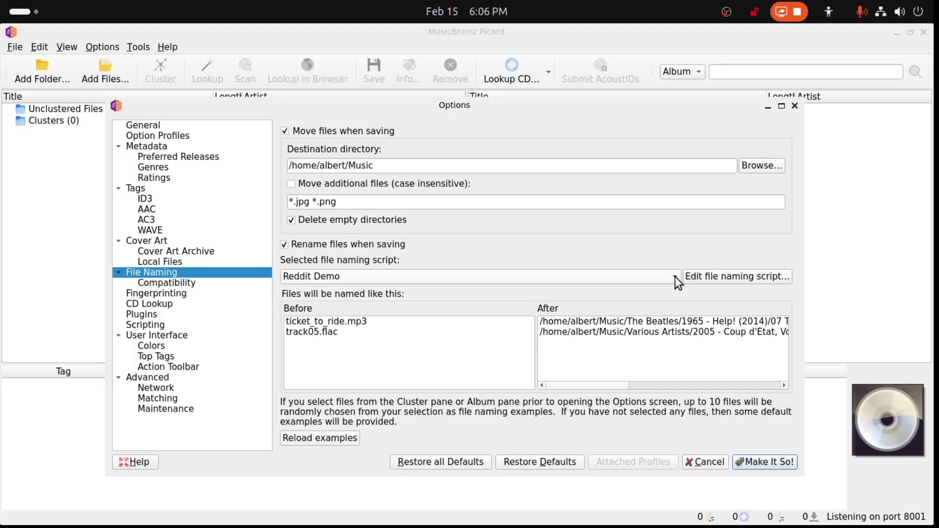
left_click(763, 462)
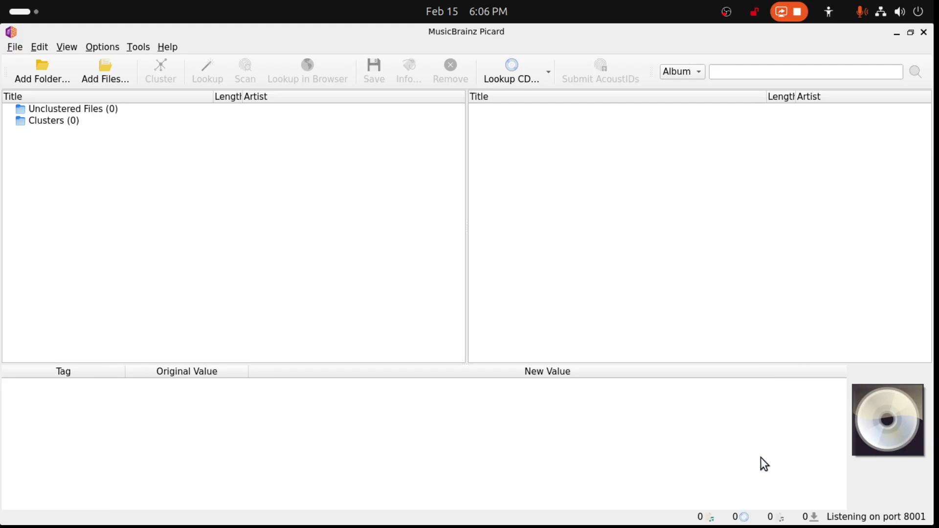
left_click(105, 47)
left_click(112, 151)
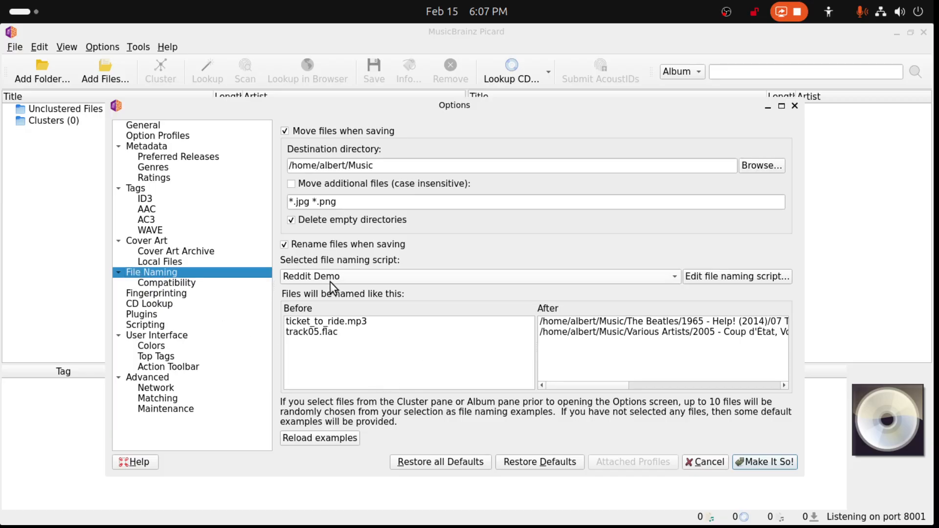
left_click(795, 106)
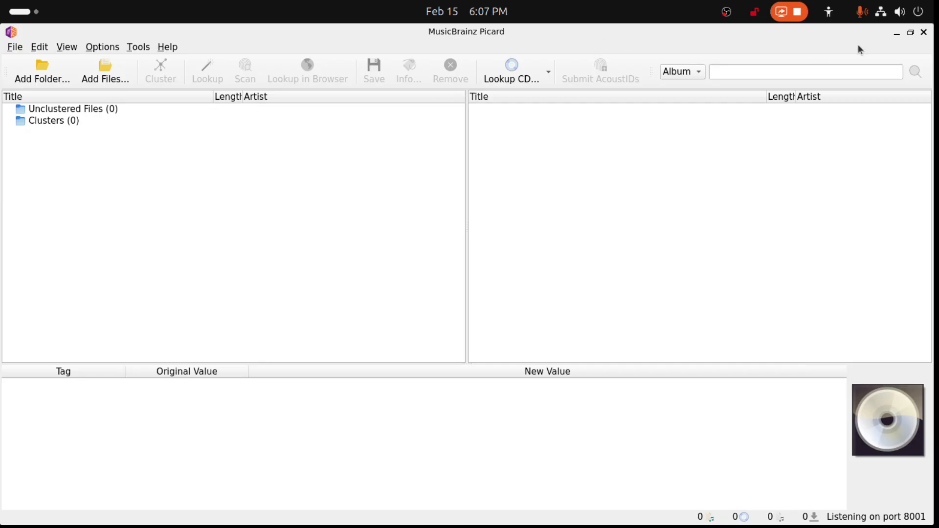
- Shrink and arrange the Picard and Files windows so the folder list and Picard's file pane are both accessible
left_click_drag(700, 30, 855, 54)
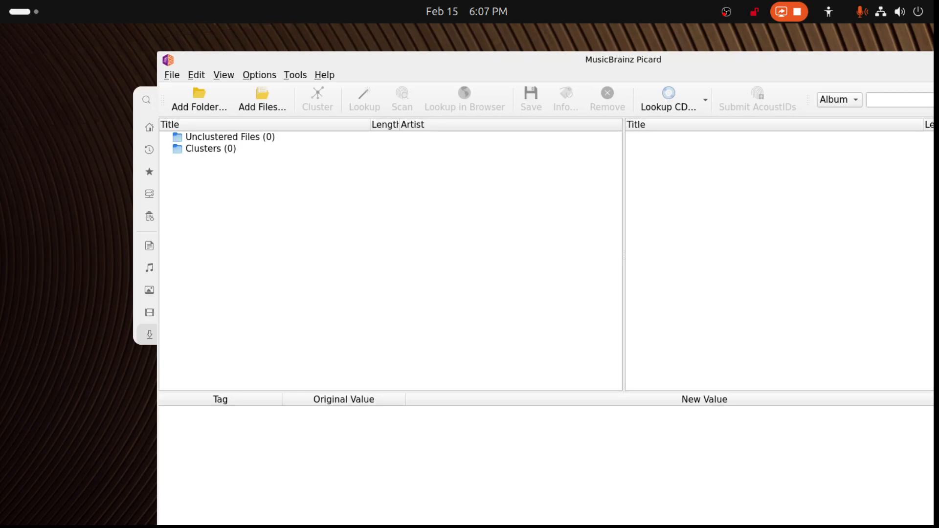
double_click(862, 55)
left_click(911, 33)
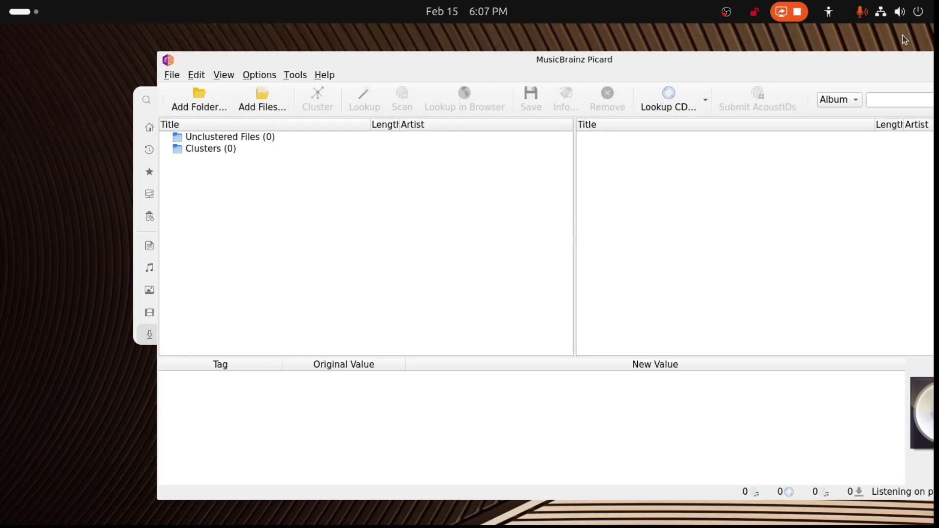
left_click_drag(870, 66, 938, 118)
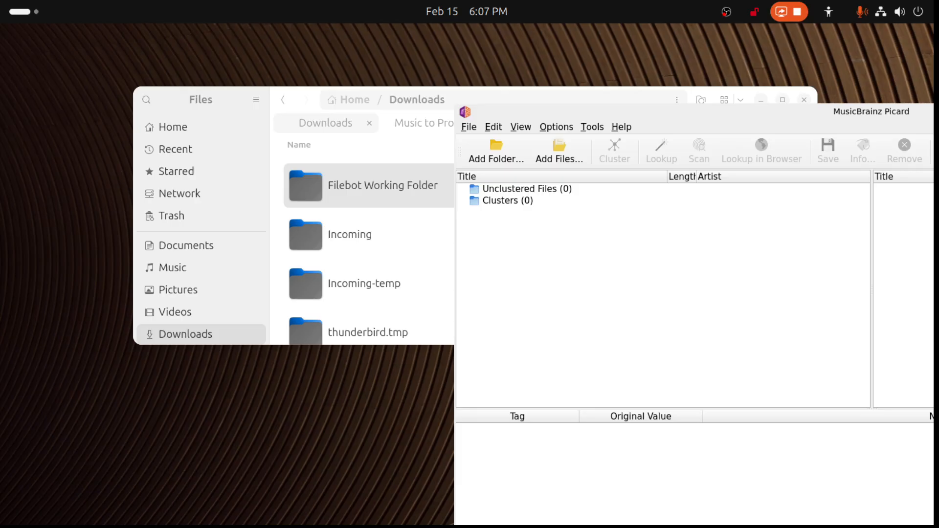
left_click_drag(314, 97, 218, 267)
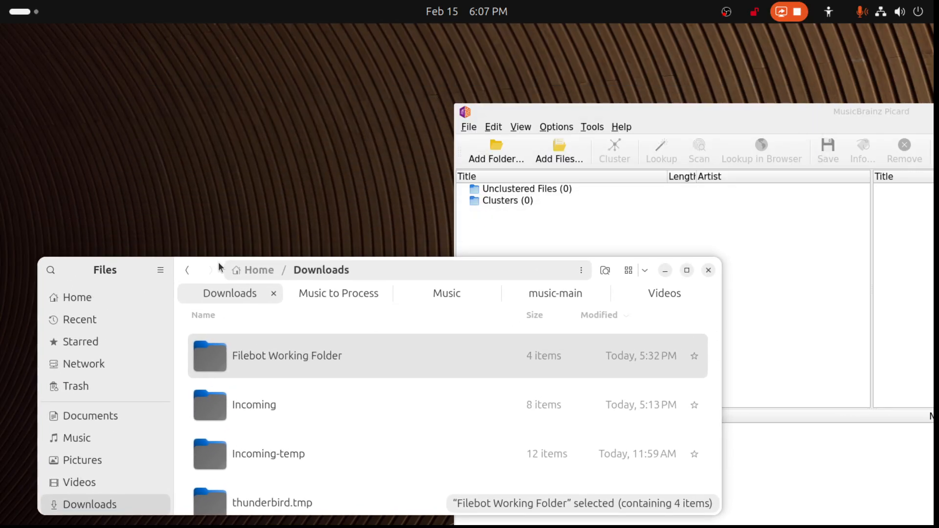
left_click_drag(932, 112, 705, 41)
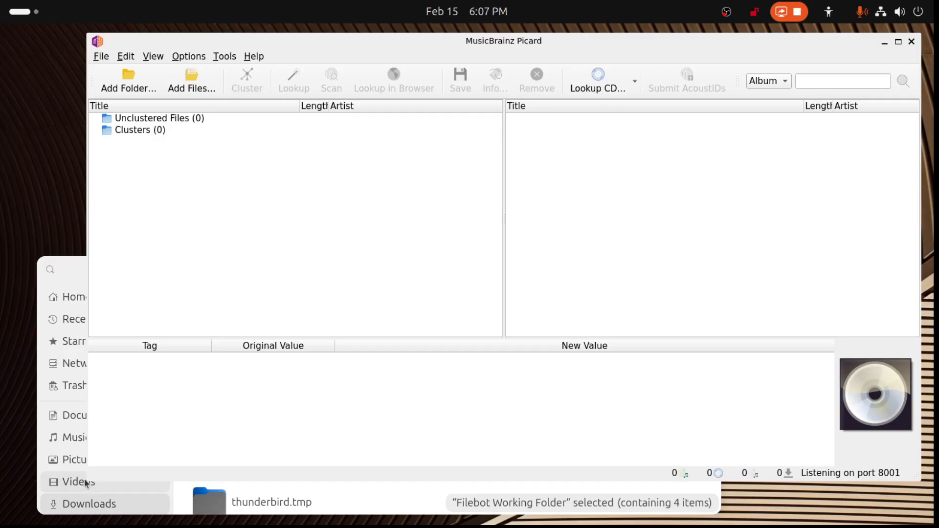
left_click_drag(86, 483, 314, 474)
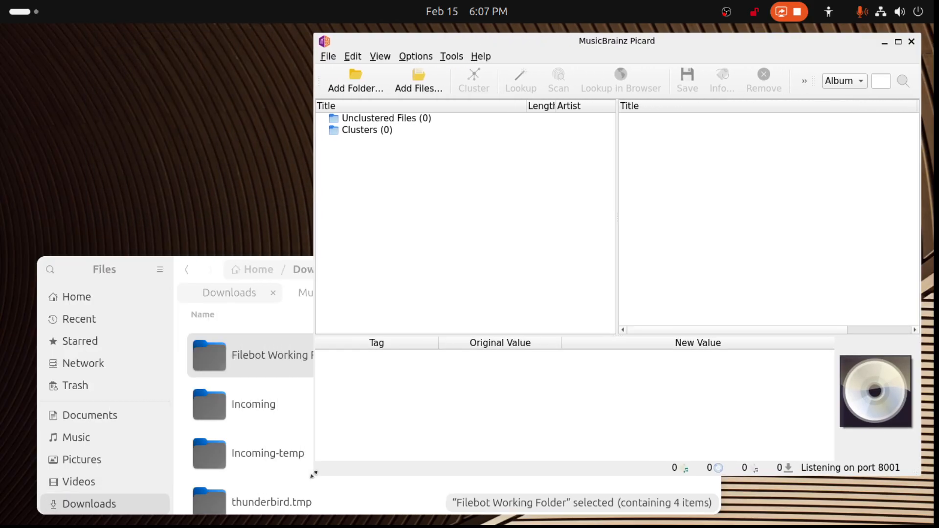
- Switch to Music to Process in Files, close the Downloads tab, and browse to the Joji In Tongues folders
left_click(242, 297)
left_click(339, 302)
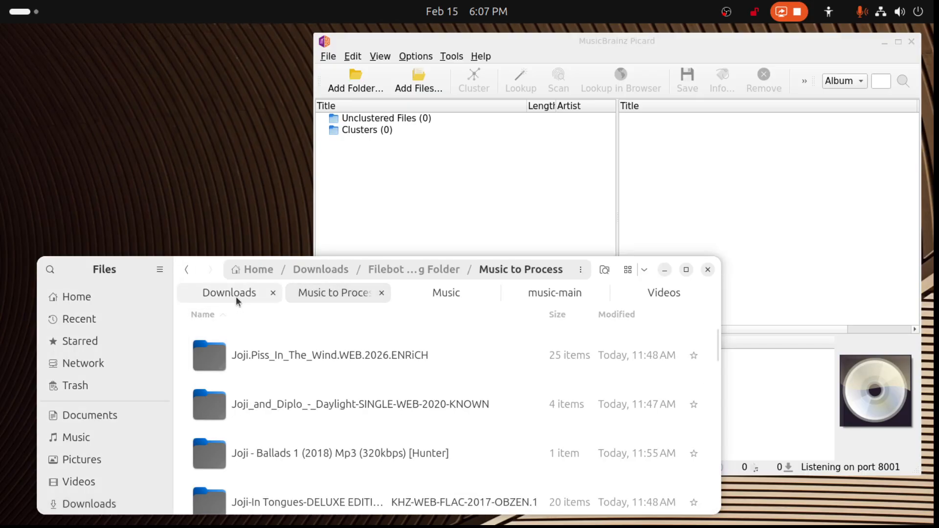
left_click(273, 293)
scroll(317, 382, "down", 3)
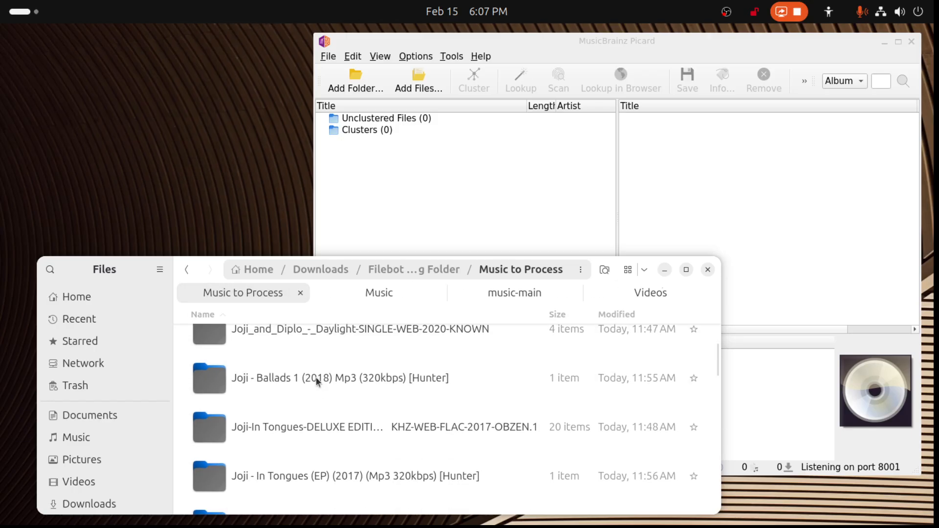
scroll(317, 383, "up", 1)
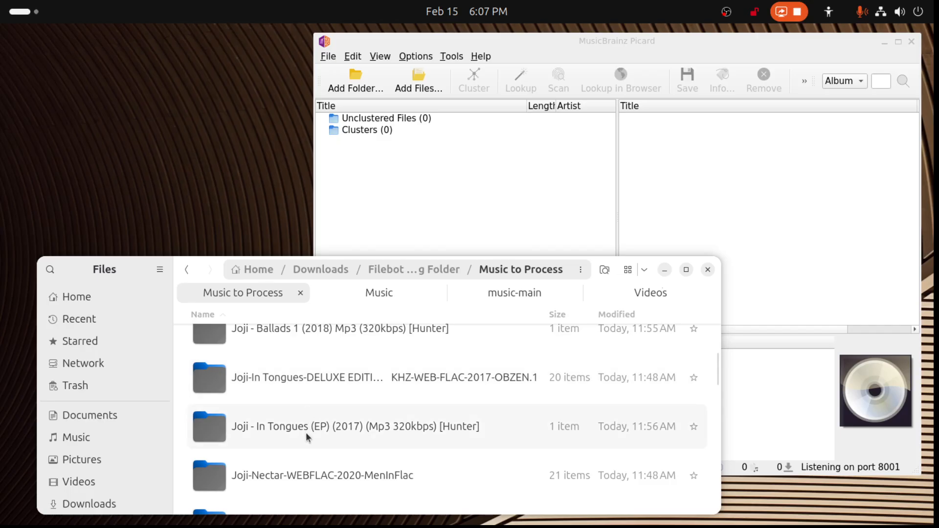
- Add the Joji In Tongues deluxe FLAC and In Tongues EP MP3 folders to Picard and cluster their files
left_click(309, 428)
left_click(313, 380, "ctrl")
left_click_drag(313, 381, 449, 160)
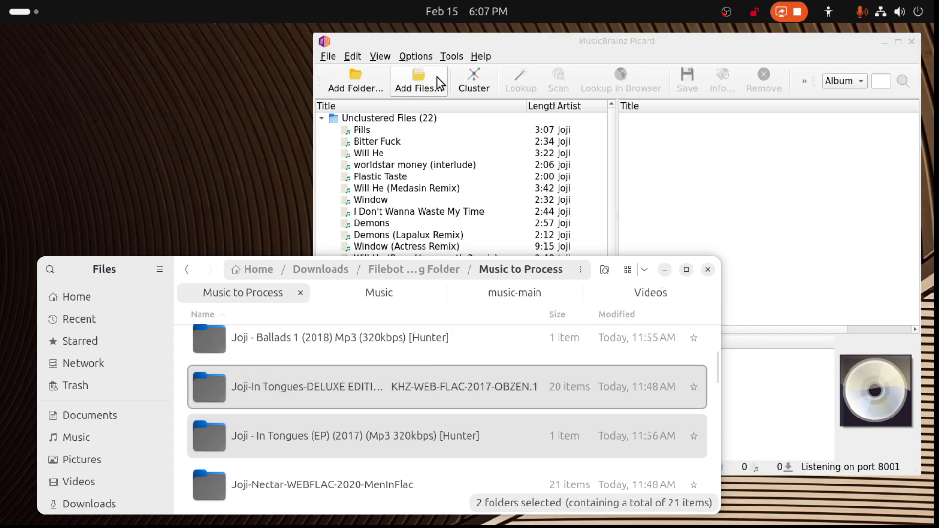
left_click(474, 86)
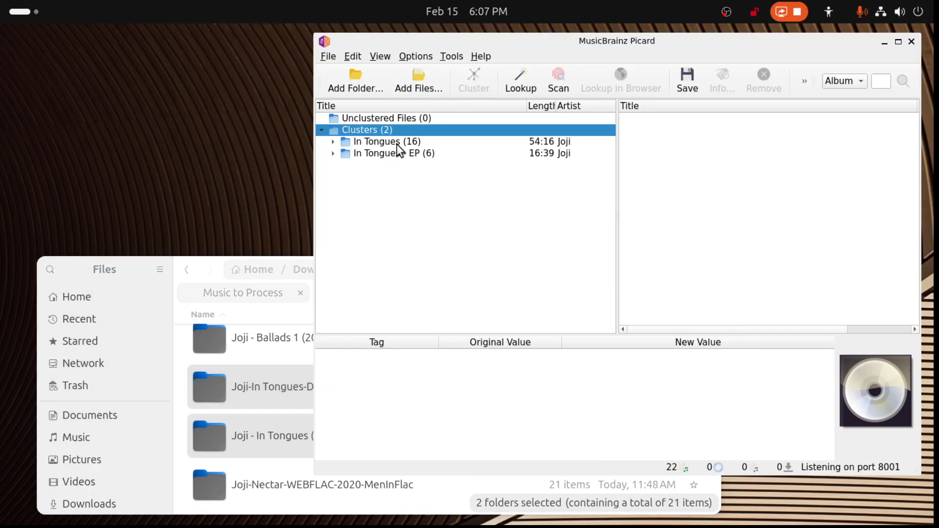
- Look up the In Tongues - EP and In Tongues clusters and check the track matches of the six-track album
left_click(397, 145)
left_click(392, 151)
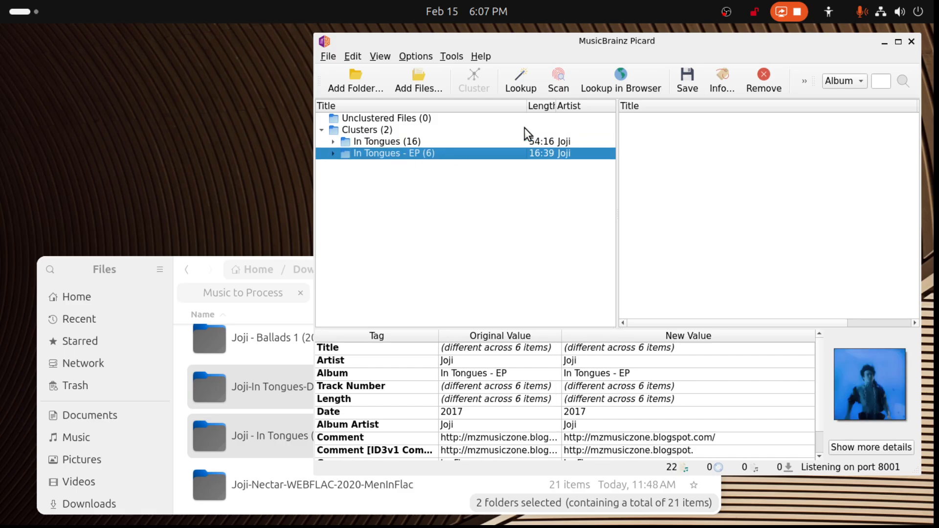
left_click(520, 80)
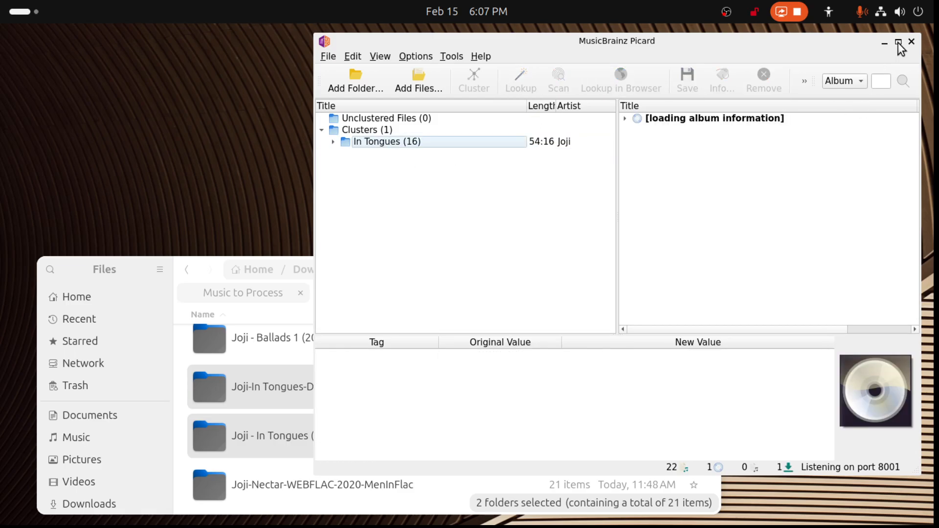
left_click(899, 43)
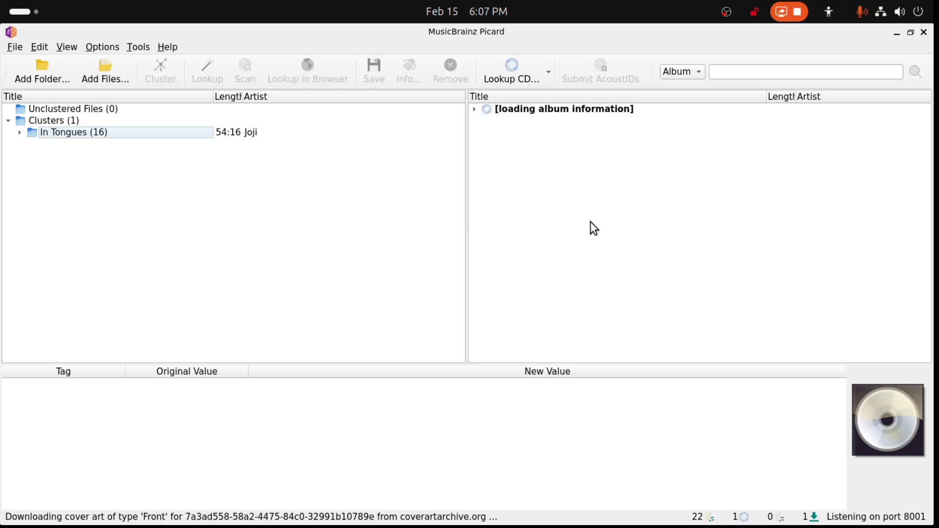
left_click(85, 132)
left_click(211, 78)
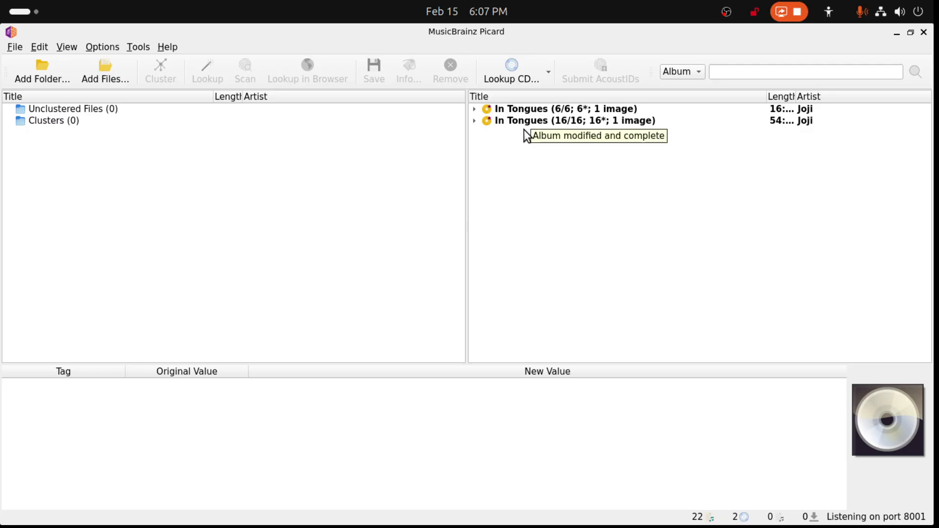
left_click(476, 108)
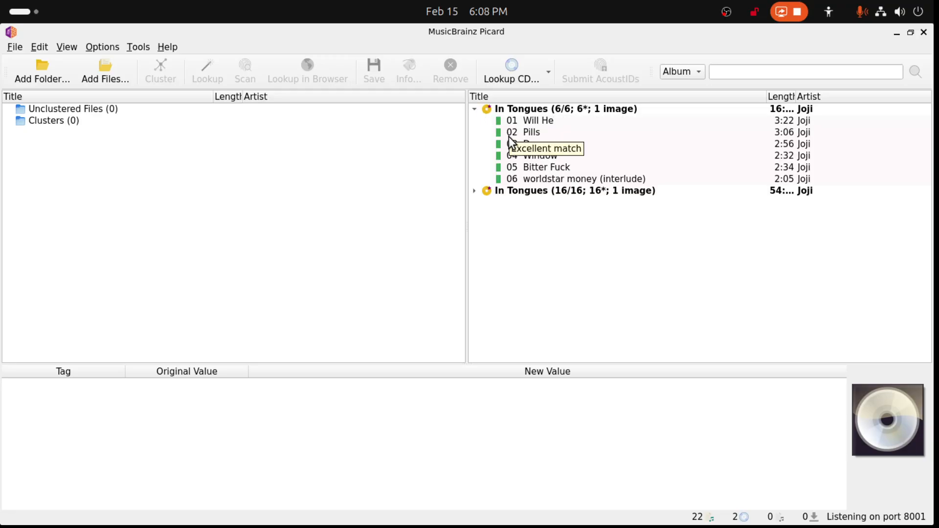
left_click(475, 109)
- Show the Music destination folder in Files and place the Picard window beside it
left_click_drag(512, 33, 937, 151)
left_click(397, 294)
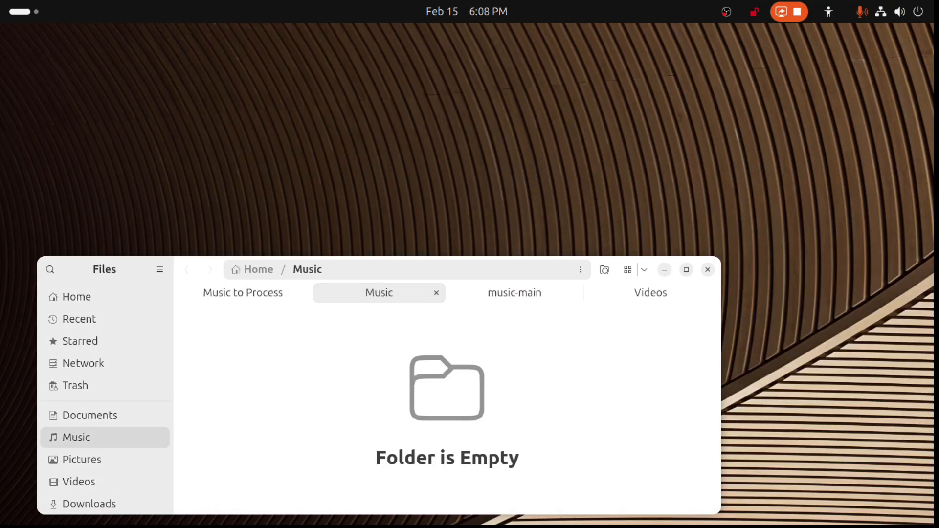
left_click_drag(937, 151, 663, 106)
double_click(663, 105)
left_click_drag(663, 32, 738, 94)
- Select both matched In Tongues albums and save their tags and renamed files
left_click(916, 170)
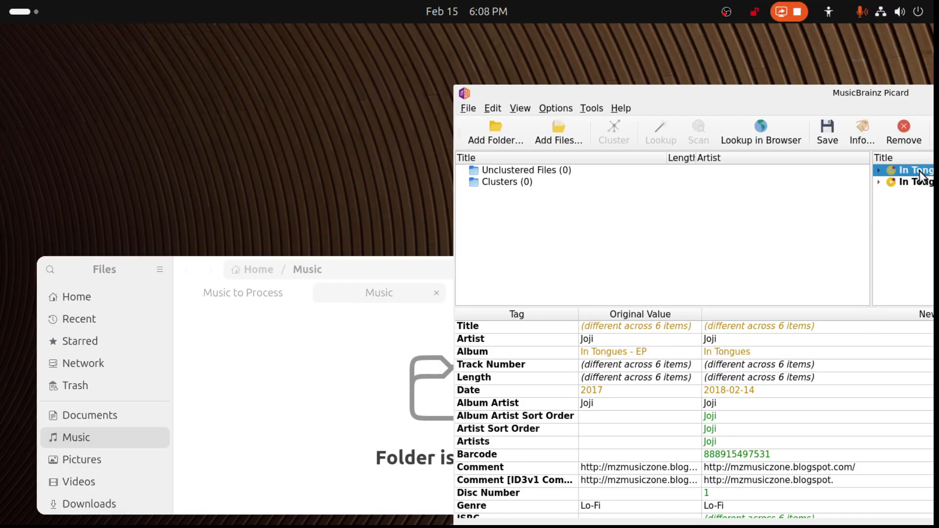
left_click(913, 183, "shift")
left_click(833, 137)
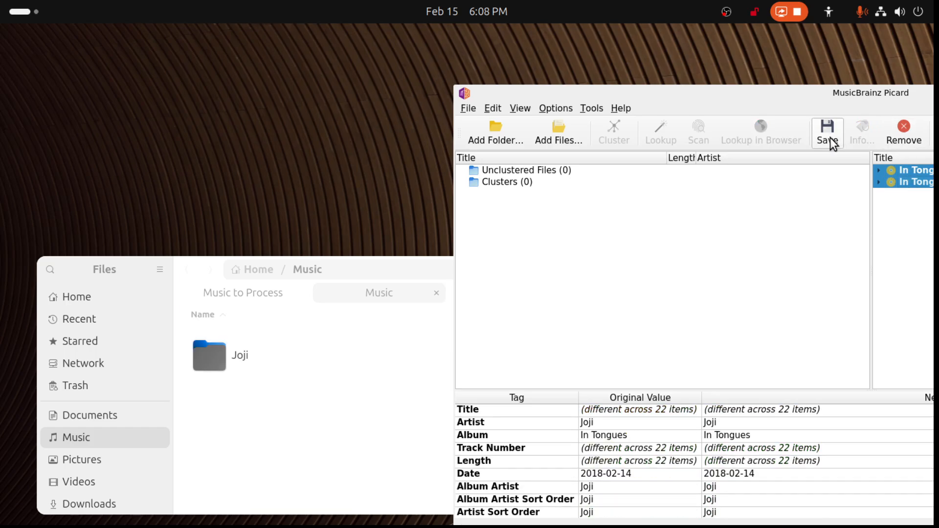
- Open the Joji folder's 2017 - In Tongues (2018) album in Files and examine the renamed FLAC and MP3 files
left_click(220, 411)
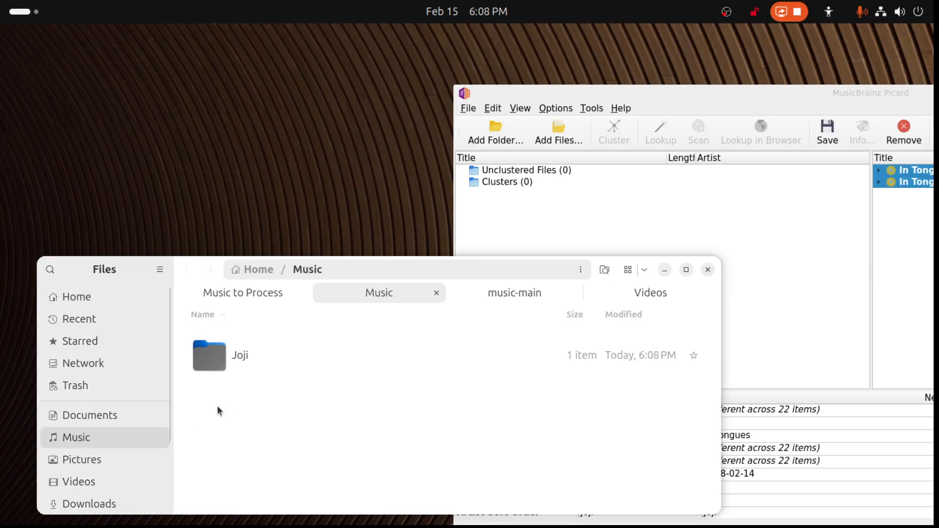
double_click(213, 364)
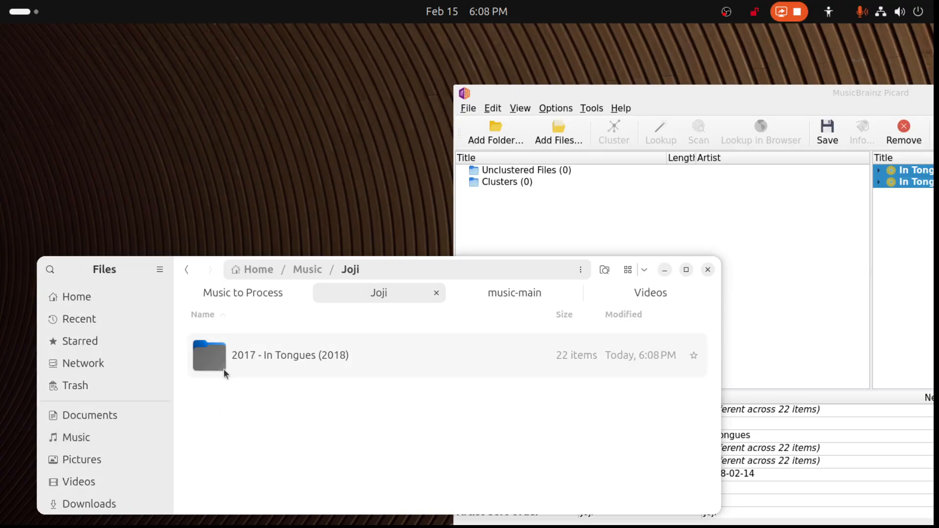
double_click(208, 363)
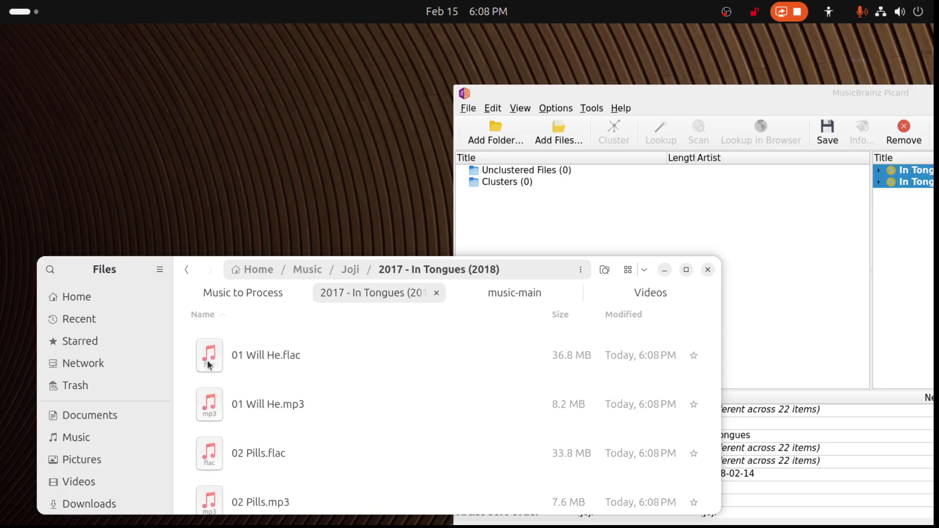
scroll(299, 369, "down", 10)
scroll(299, 376, "down", 12)
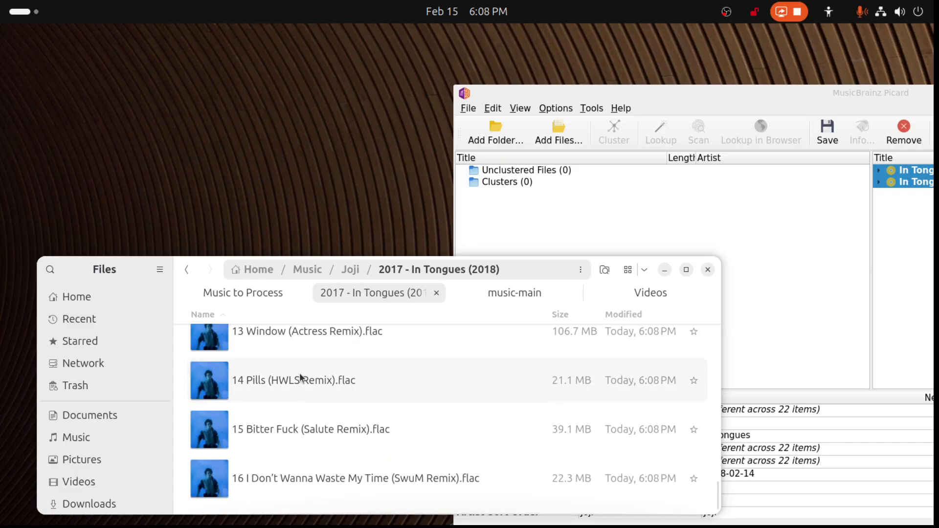
scroll(301, 375, "up", 10)
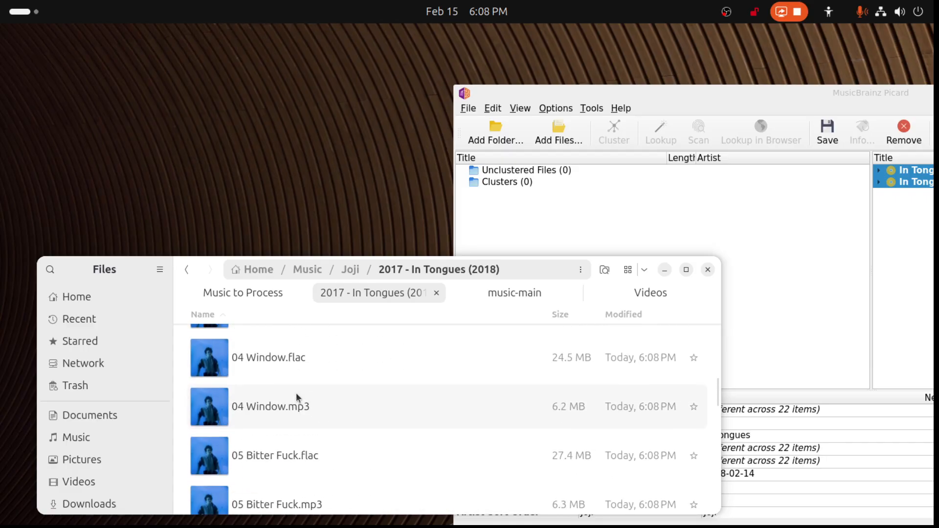
left_click(686, 269)
scroll(341, 414, "down", 6)
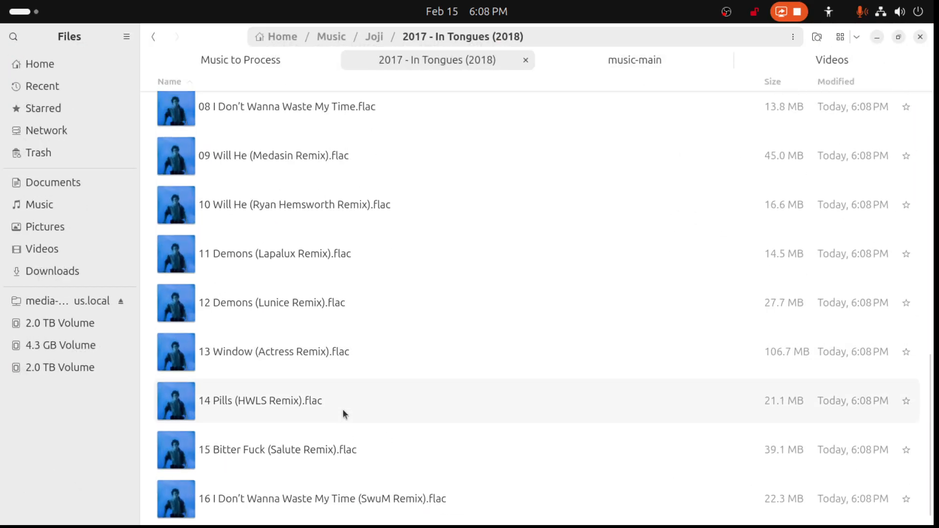
scroll(342, 409, "up", 7)
- Go back to the Joji folder, reopen 2017 - In Tongues (2018) to compare its track files again, and return to Joji
left_click(154, 37)
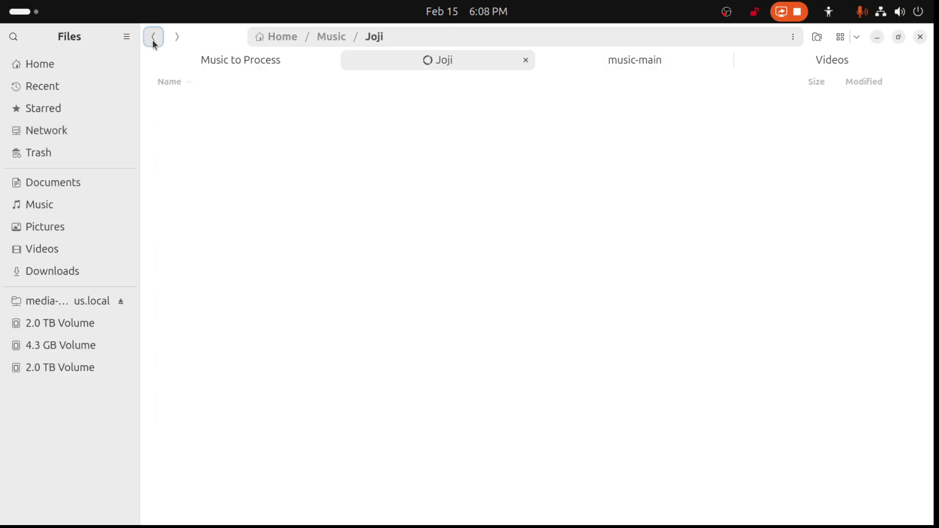
left_click(218, 228)
double_click(261, 131)
scroll(286, 272, "down", 5)
scroll(287, 272, "down", 9)
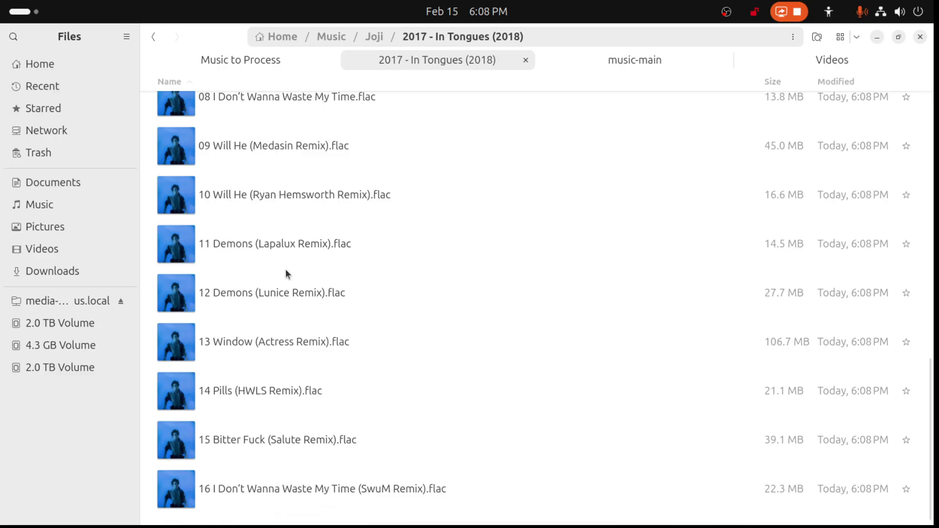
scroll(280, 292, "up", 1)
scroll(280, 292, "down", 1)
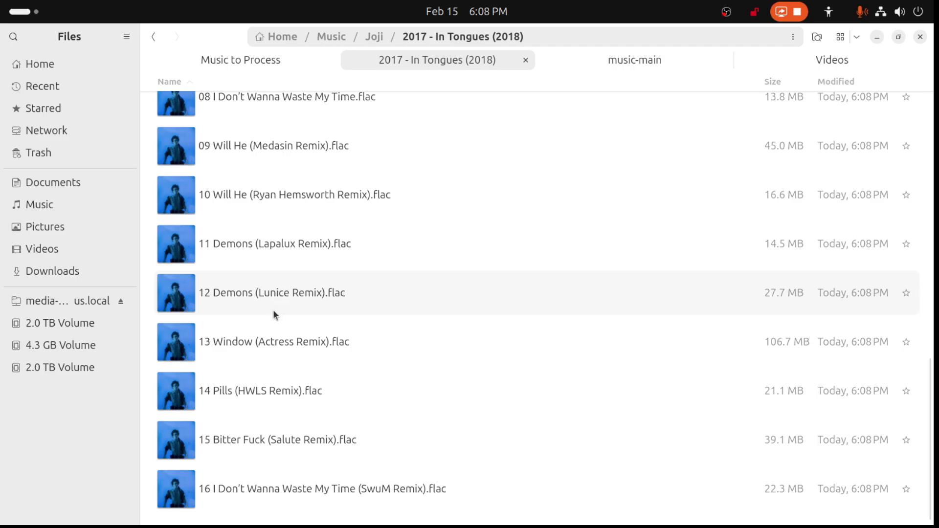
scroll(273, 310, "up", 5)
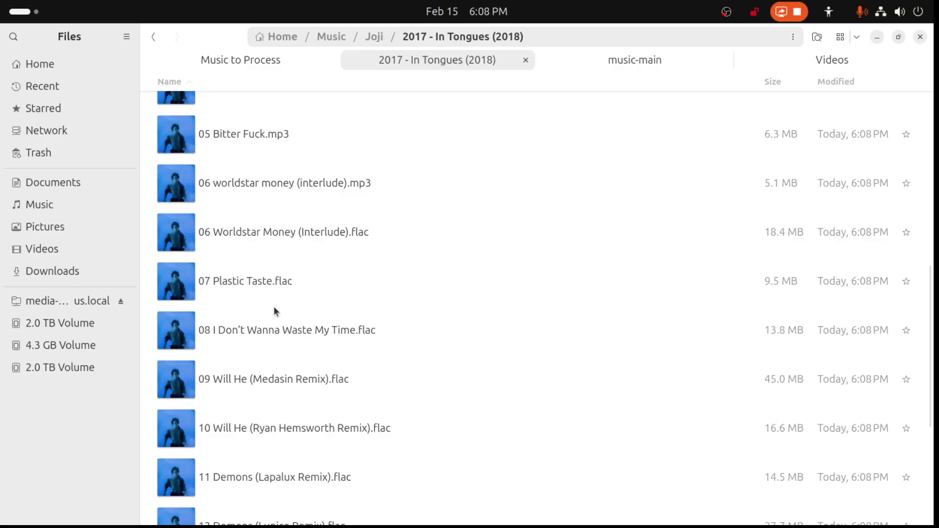
scroll(274, 310, "up", 3)
left_click(154, 36)
- Bring Picard back into view, move the six-track In Tongues files to Unclustered Files, and match them to the album again
left_click_drag(938, 29, 938, 98)
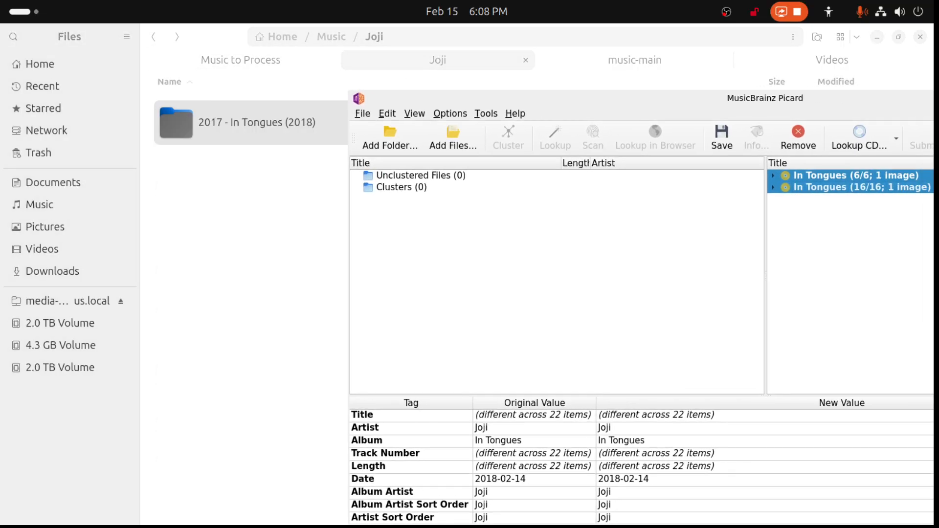
left_click(849, 218)
left_click(846, 192)
left_click(849, 174)
left_click_drag(848, 174, 561, 221)
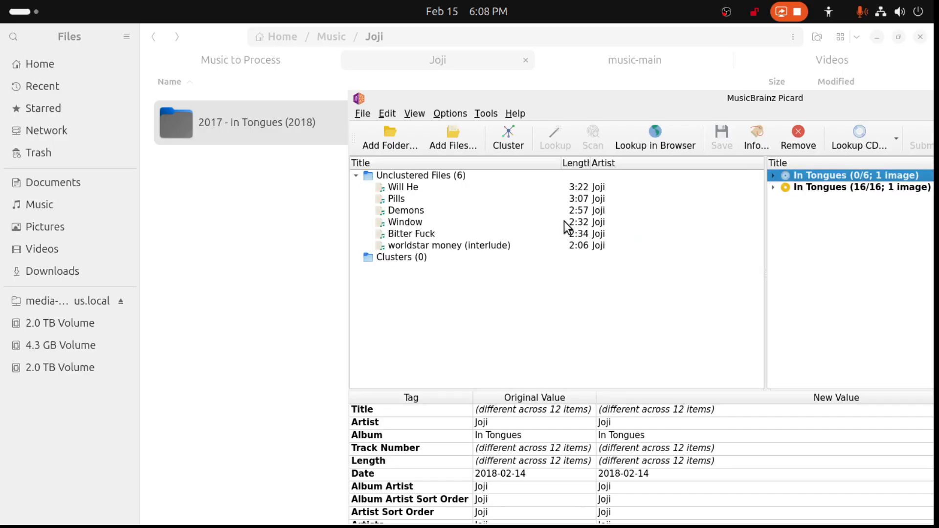
left_click_drag(416, 175, 815, 175)
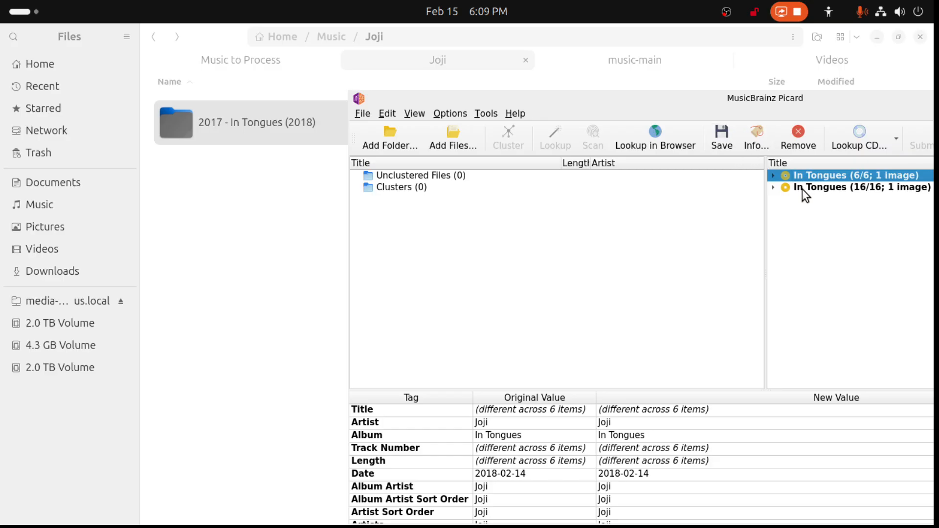
- Expand the six-track In Tongues album and open the track information for 03 Demons
left_click(773, 176)
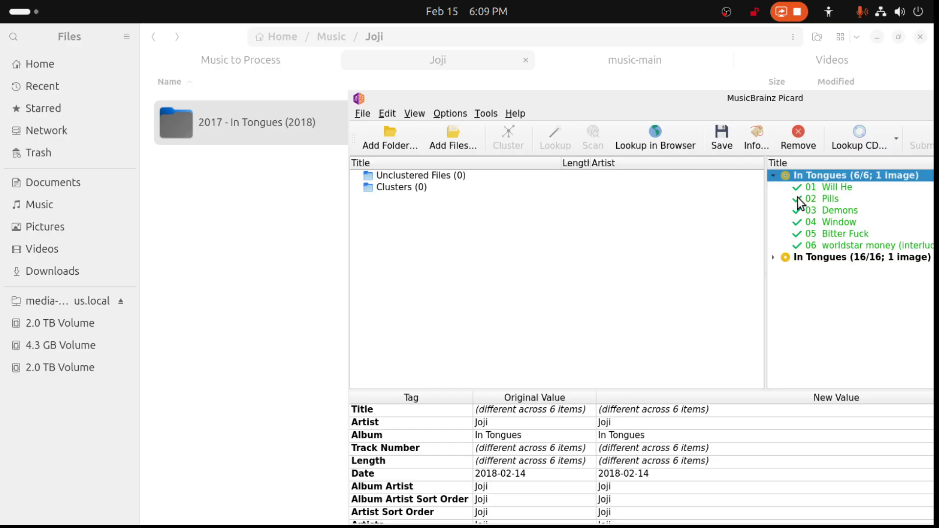
double_click(821, 206)
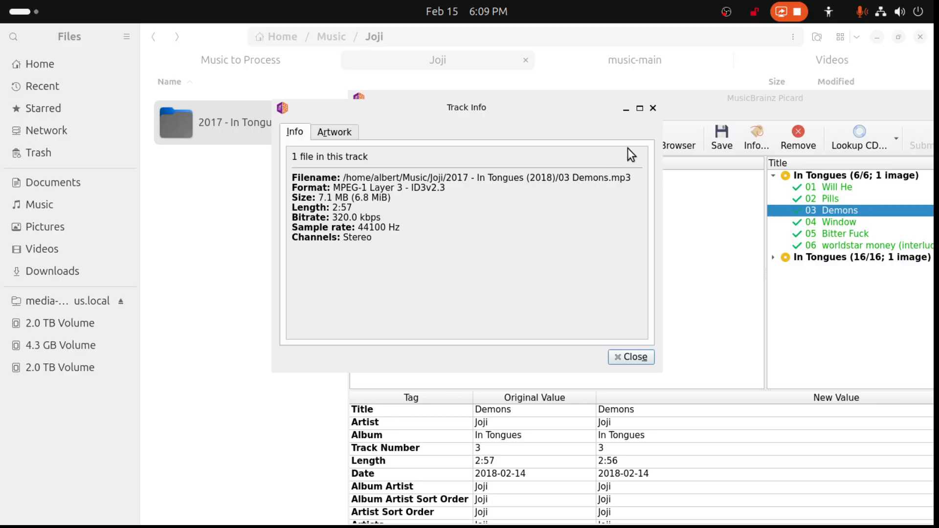
- Expand the sixteen-track In Tongues album and check the track information for its 03 Demons file
left_click(630, 358)
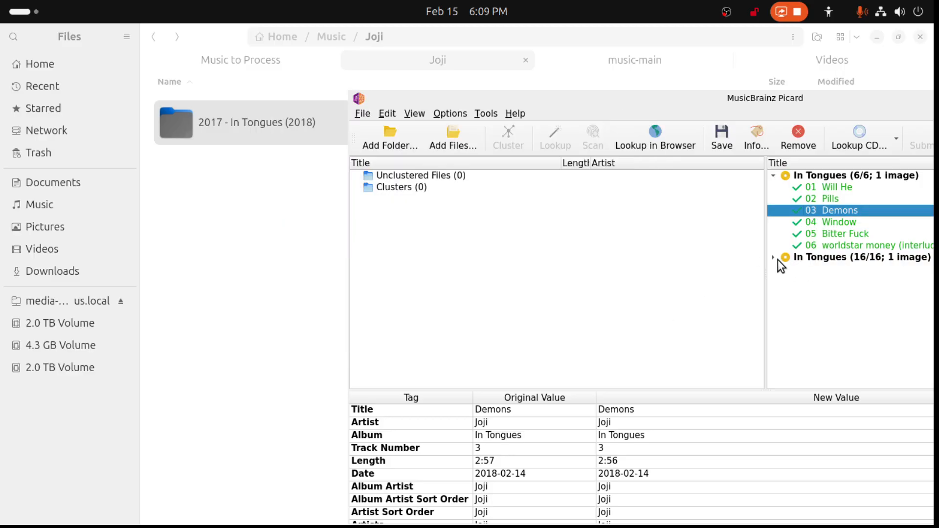
left_click(774, 258)
double_click(821, 291)
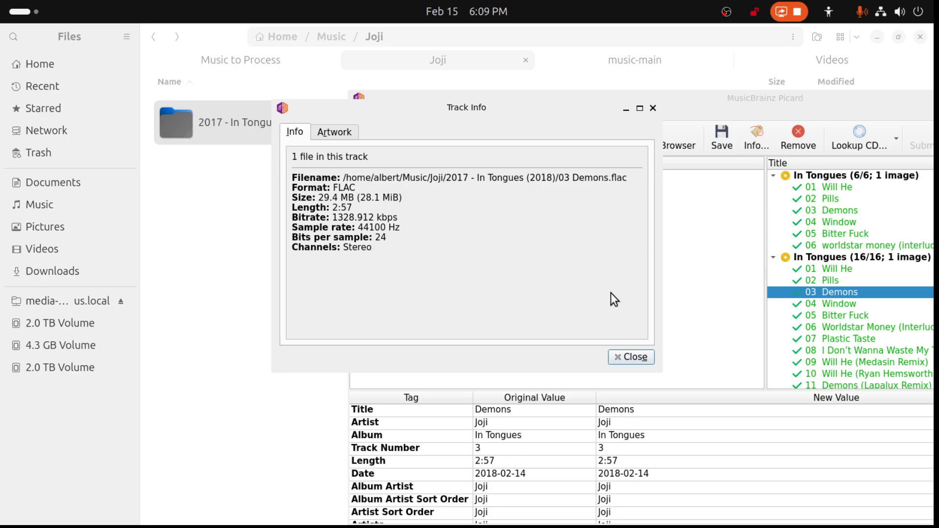
left_click(632, 355)
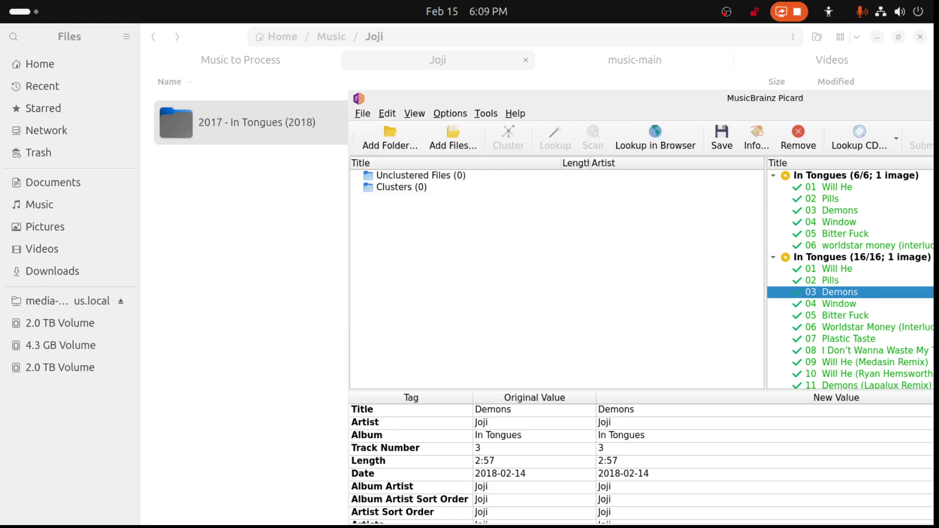
- Move Picard out of view and examine the FLAC and MP3 files in Joji's 2017 - In Tongues (2018) folder
left_click_drag(930, 98, 938, 100)
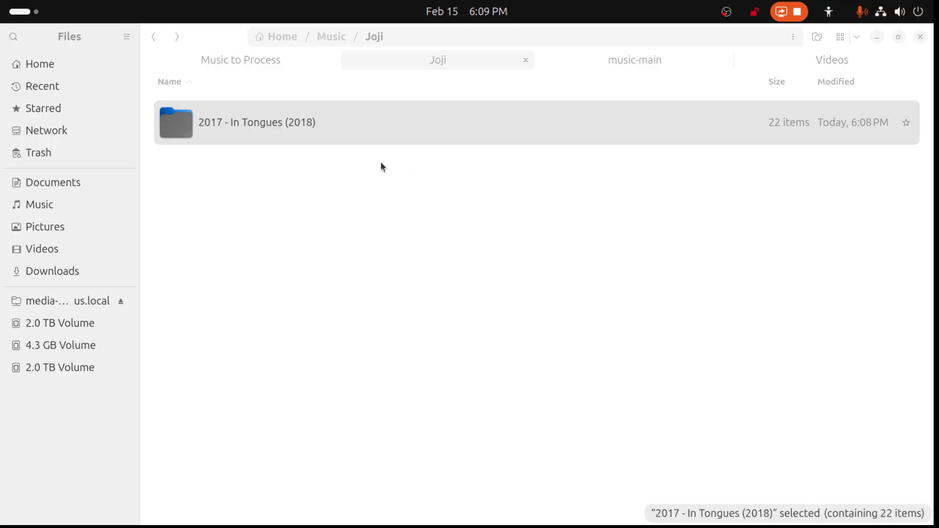
double_click(248, 131)
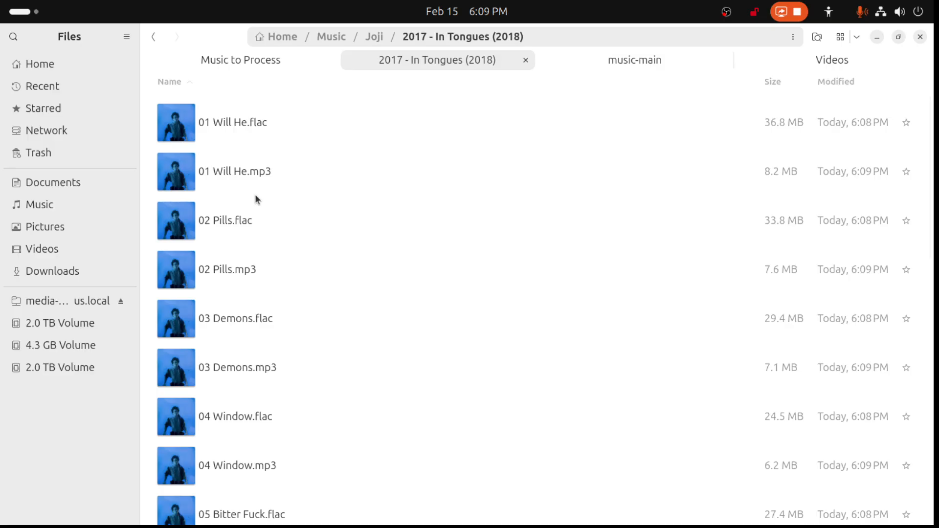
scroll(255, 198, "down", 5)
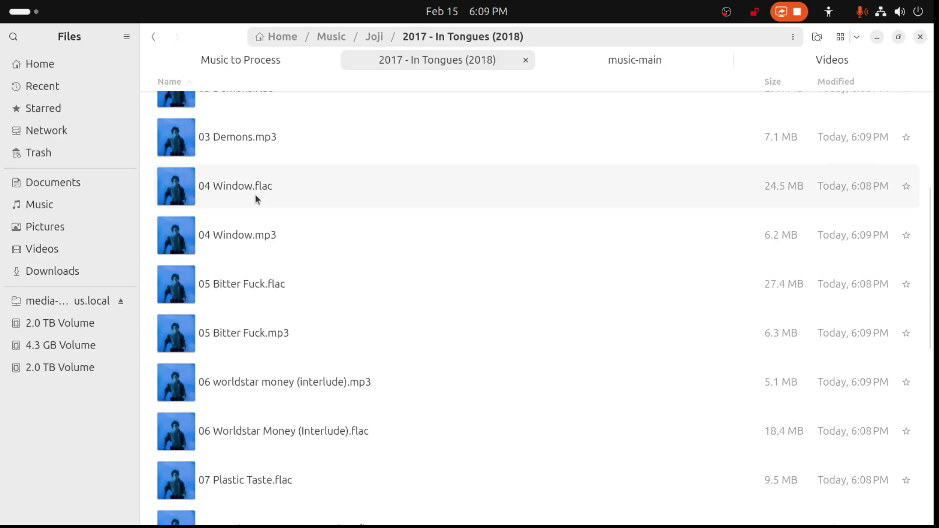
scroll(231, 142, "up", 5)
left_click(153, 37)
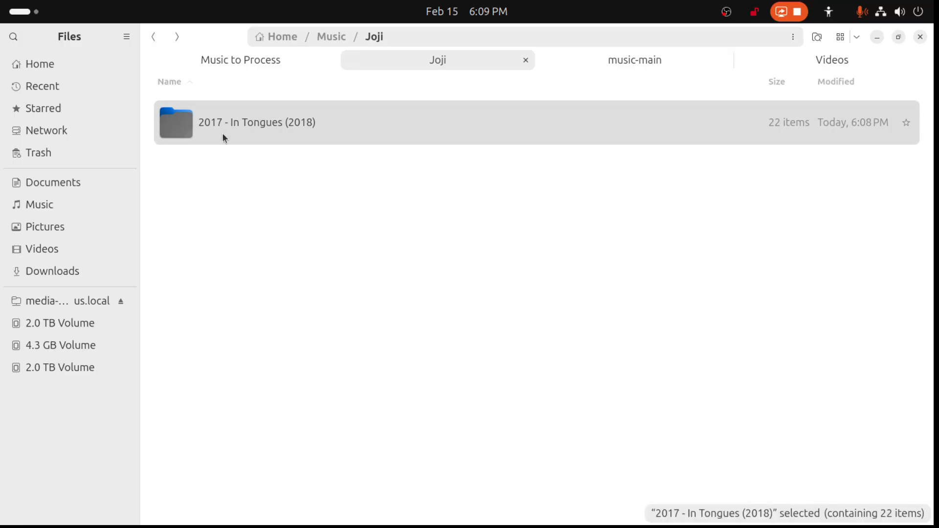
- Go up to the Music folder and move the Joji folder to the trash
left_click(153, 37)
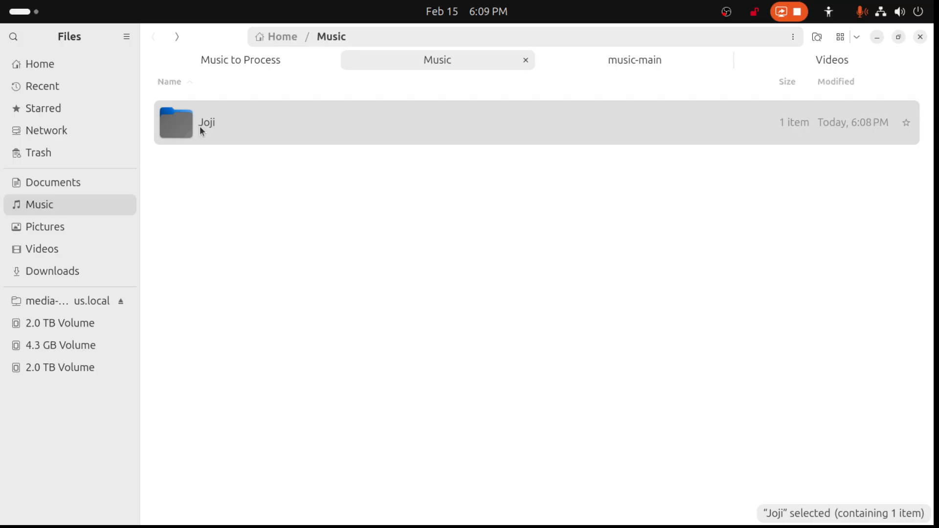
key("Delete")
- Copy the In Tongues Deluxe Edition FLAC and In Tongues (EP) MP3 folders from Music to Process Backup
double_click(270, 60)
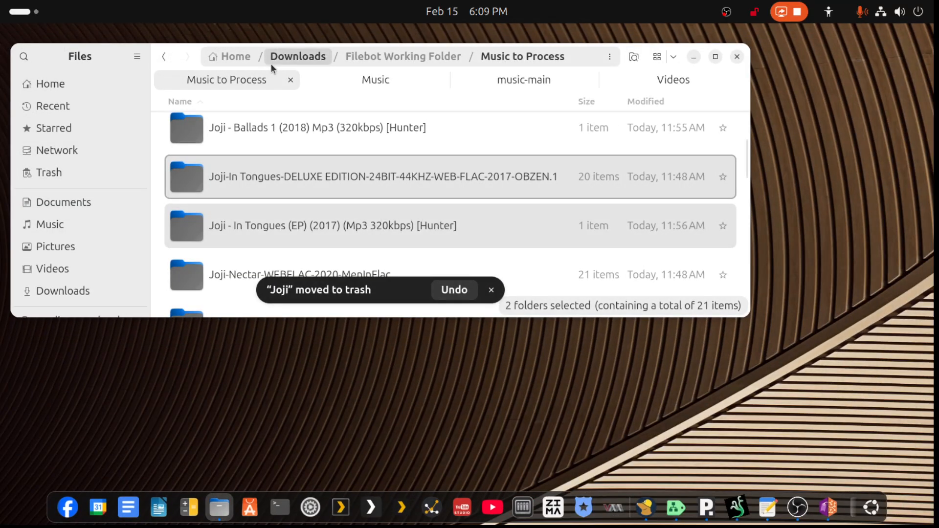
left_click(166, 58)
double_click(307, 233)
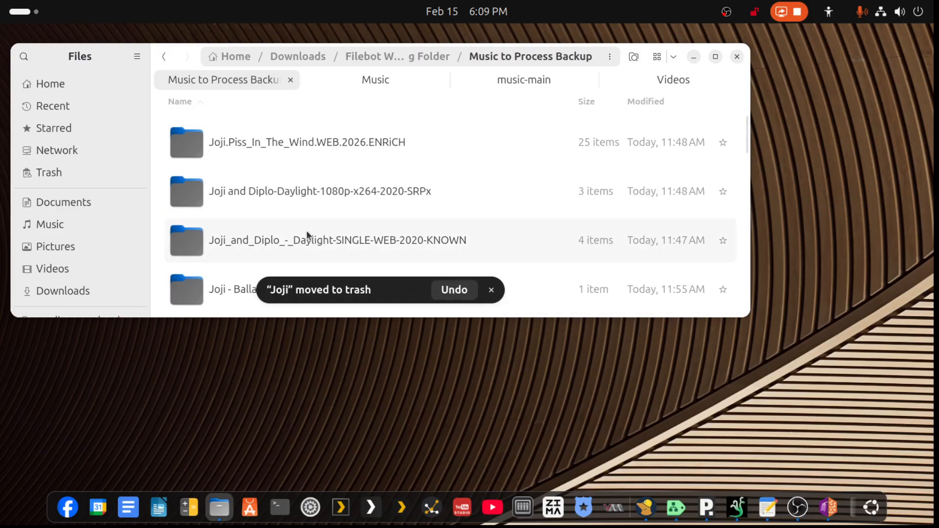
scroll(313, 222, "down", 5)
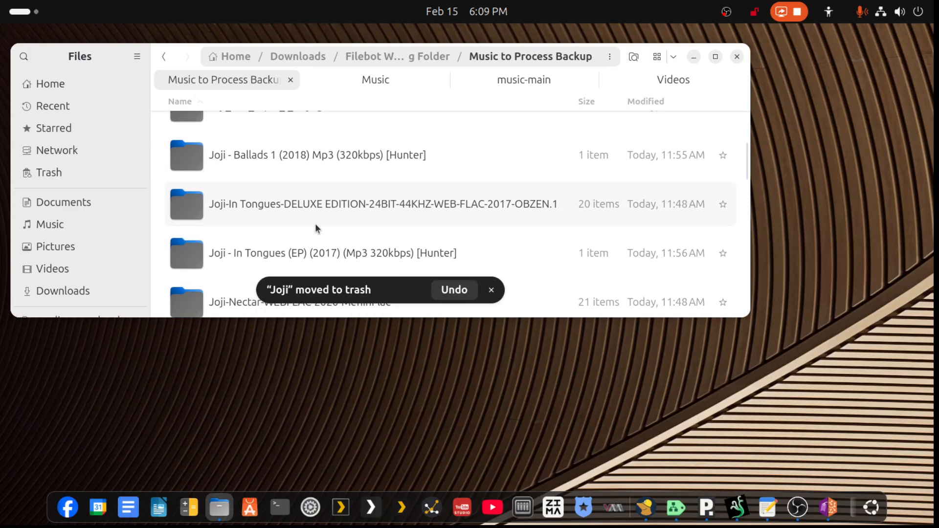
left_click(299, 254)
left_click(322, 200, "ctrl")
right_click(322, 201)
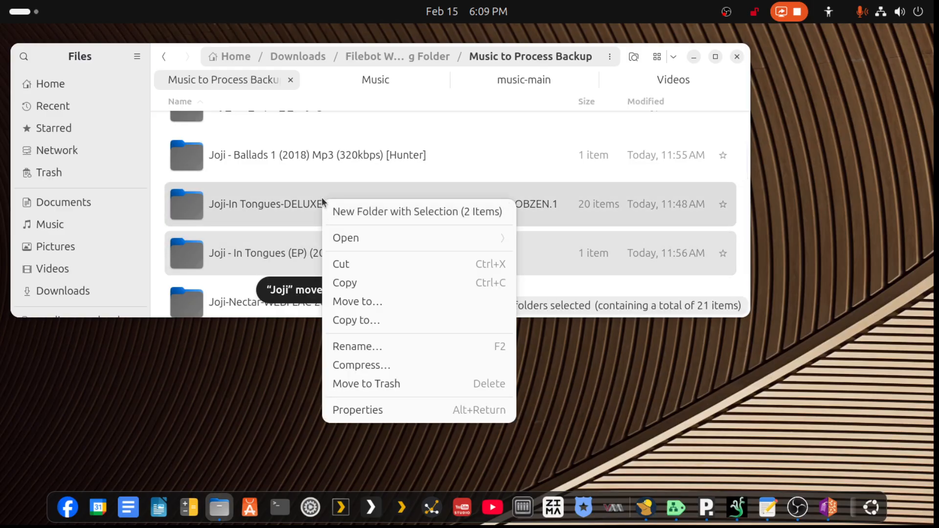
left_click(357, 282)
- Paste the copied folders into Music to Process, merging the Deluxe Edition folder and replacing all its conflicting files
scroll(284, 146, "up", 5)
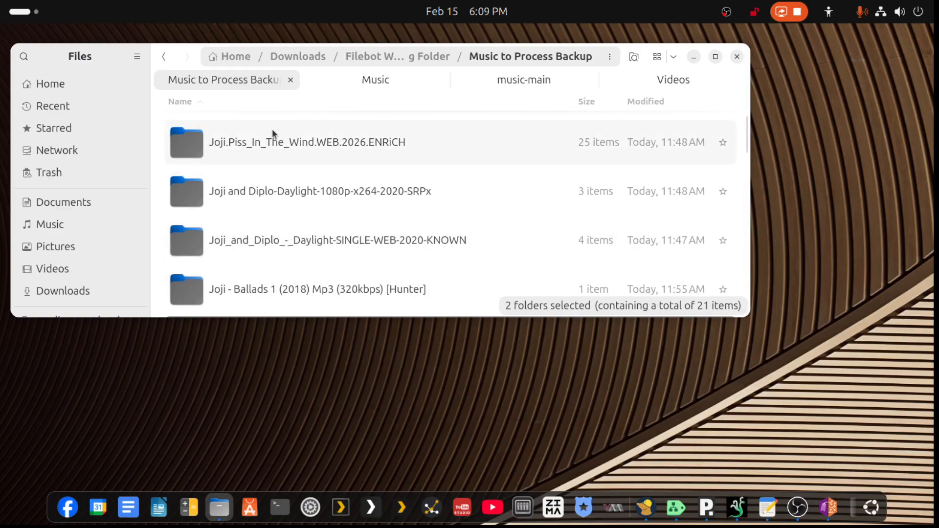
left_click(164, 56)
right_click(245, 192)
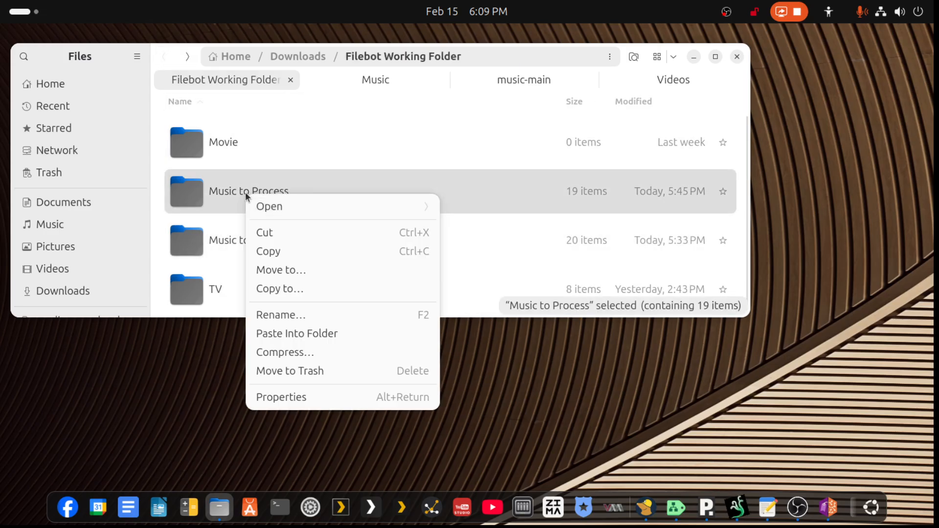
left_click(299, 331)
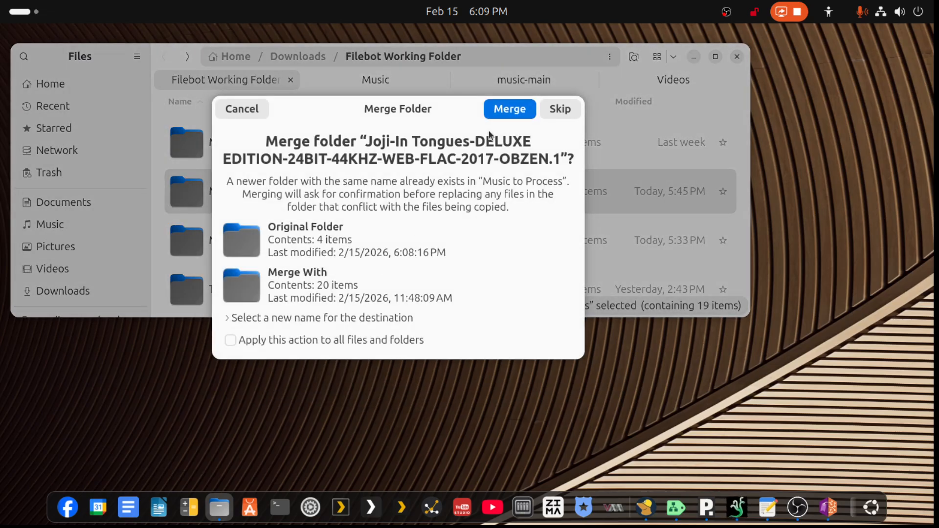
left_click(495, 110)
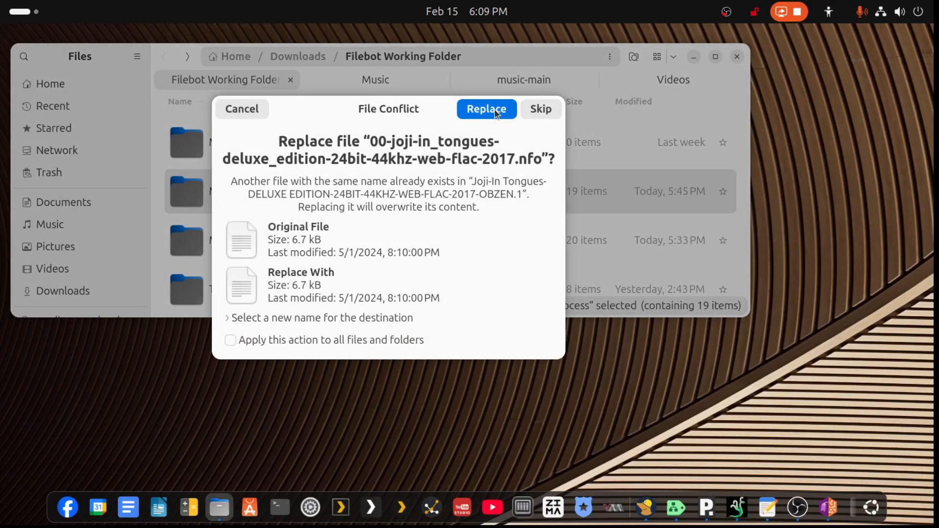
left_click(494, 110)
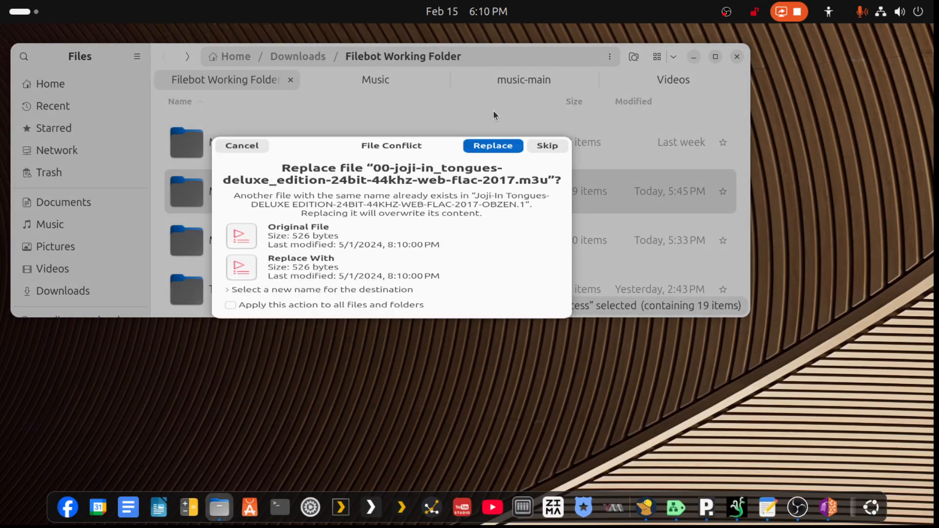
left_click(498, 113)
left_click(500, 113)
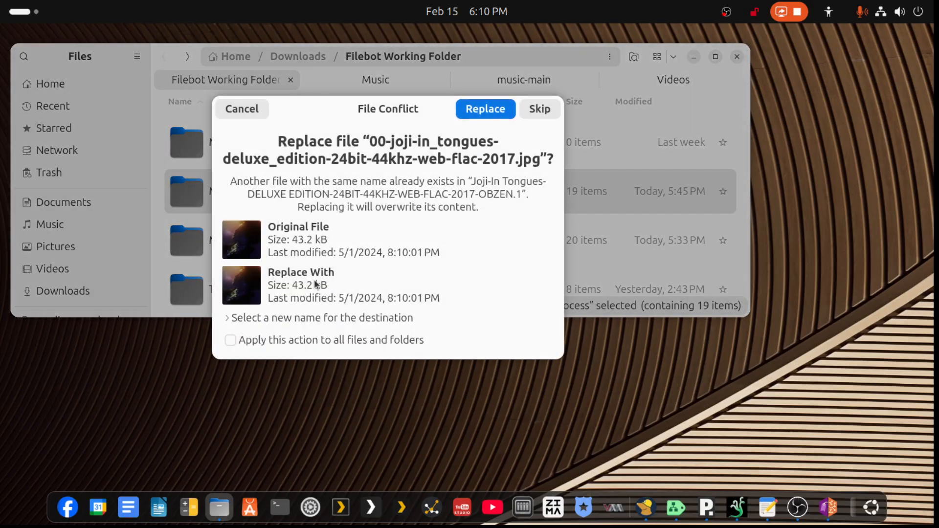
left_click(231, 343)
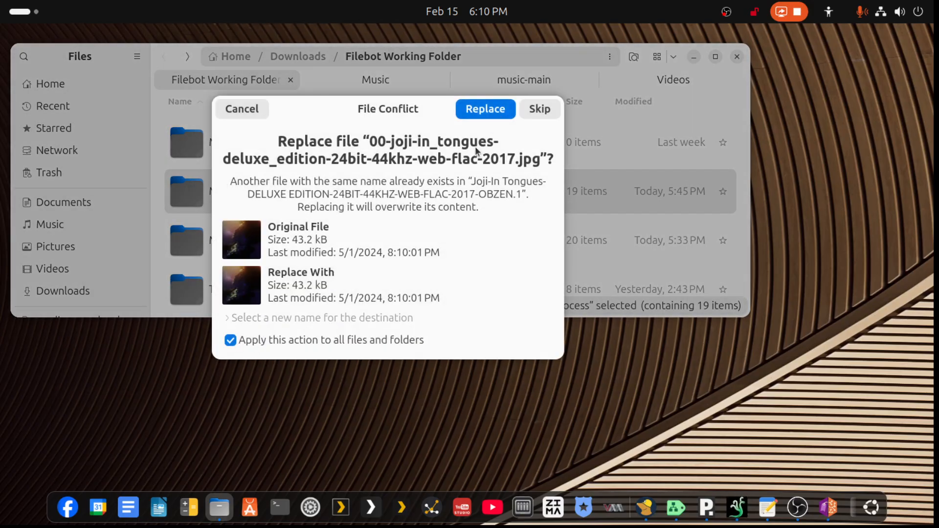
left_click(489, 115)
- Merge the In Tongues (EP) (2017) MP3 folders as well, applying the action to all files and folders
left_click(557, 113)
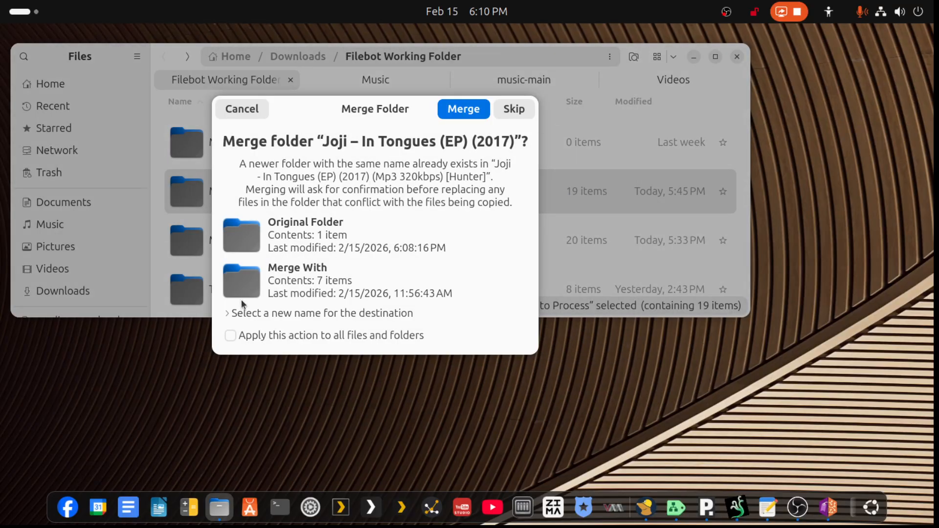
left_click(231, 337)
left_click(468, 108)
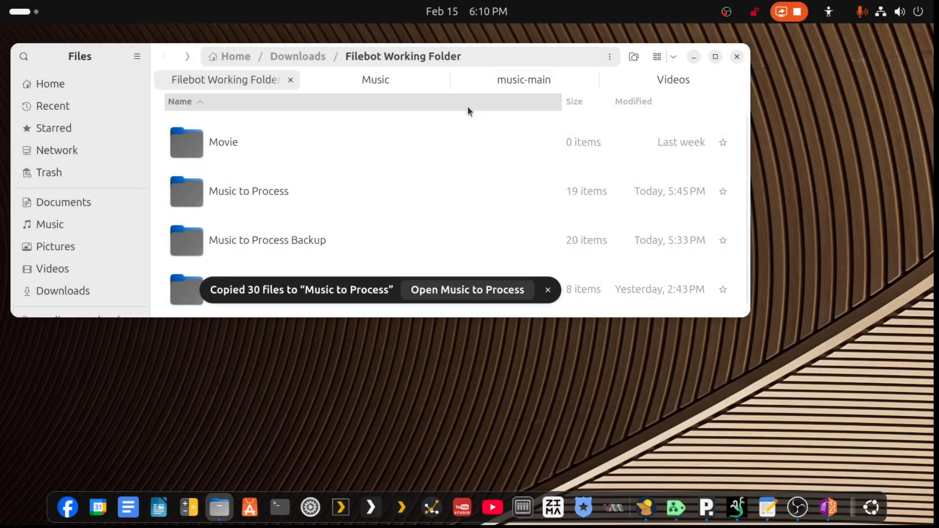
- Bring Picard back into view and remove both In Tongues albums from it
left_click_drag(650, 526, 578, 124)
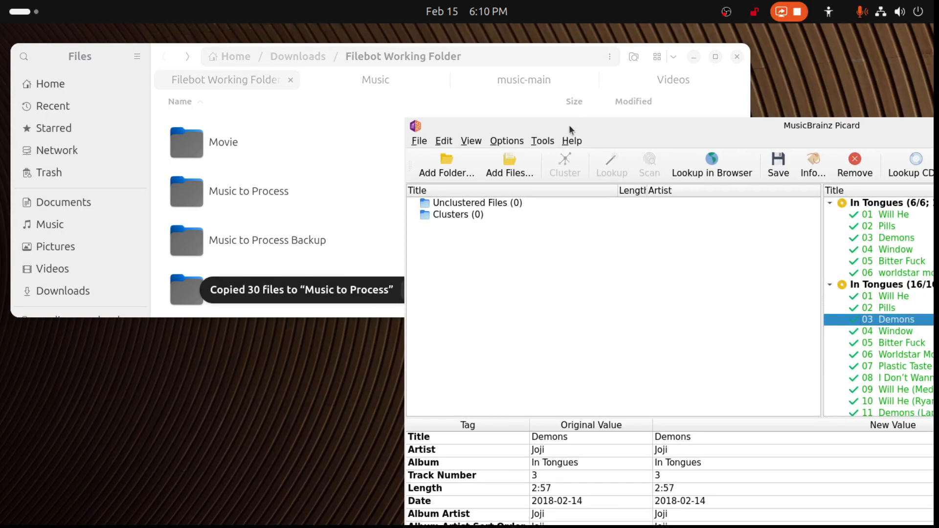
left_click(794, 258)
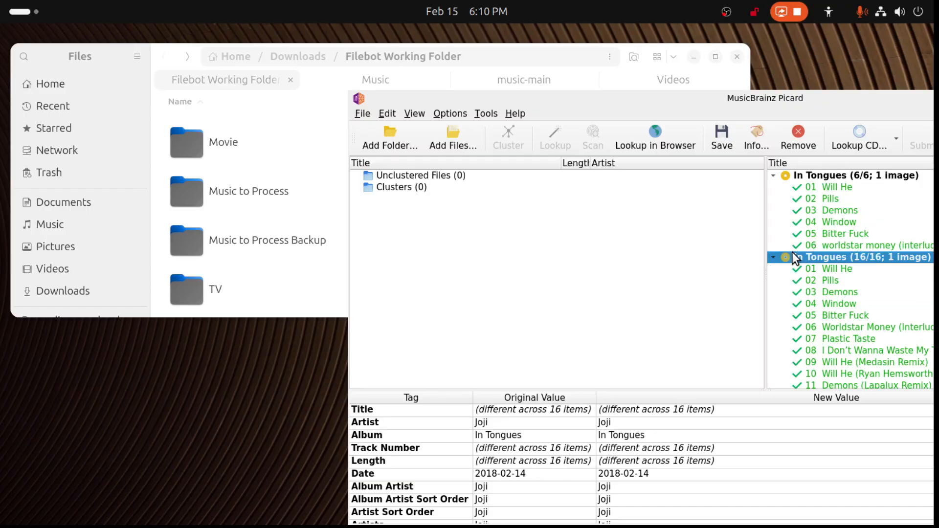
key("Delete")
key("Delete")
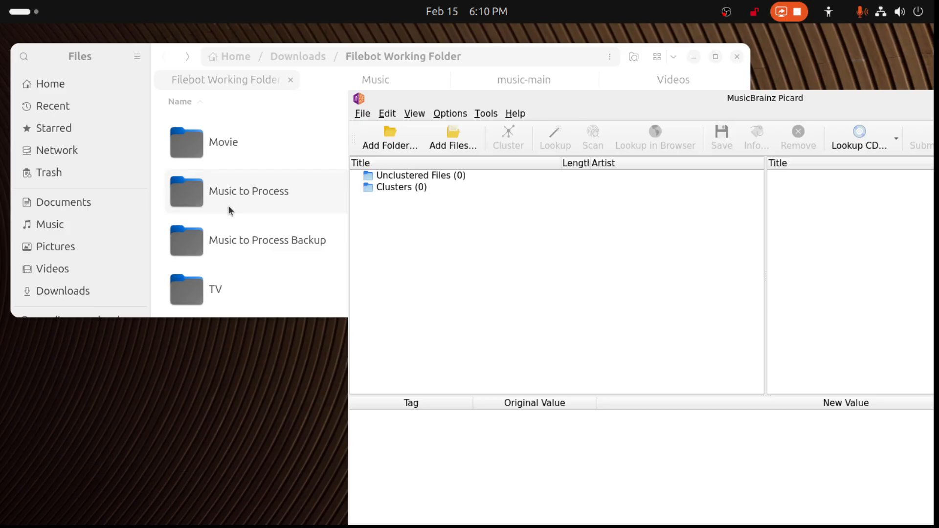
- Add the Joji - In Tongues (EP) (2017) (Mp3 320kbps) [Hunter] folder from Music to Process to Picard
double_click(234, 193)
scroll(239, 225, "down", 6)
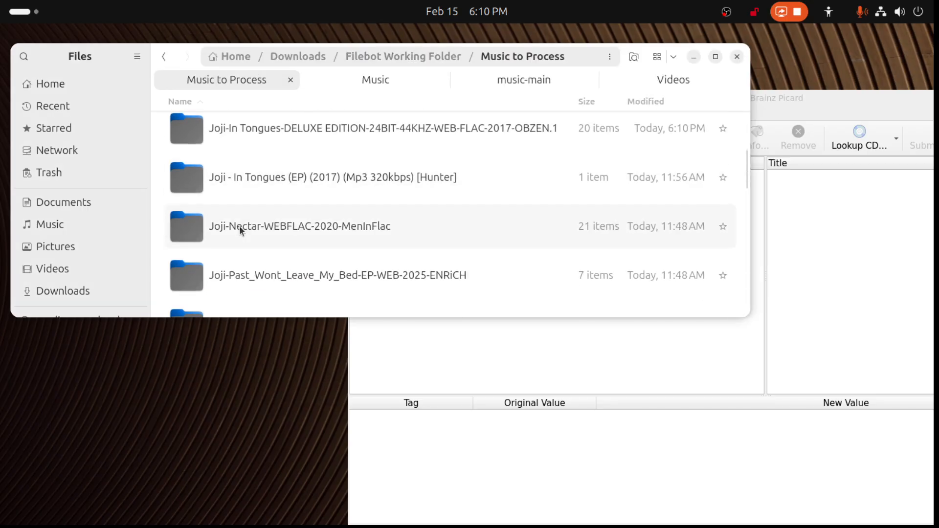
scroll(241, 228, "down", 8)
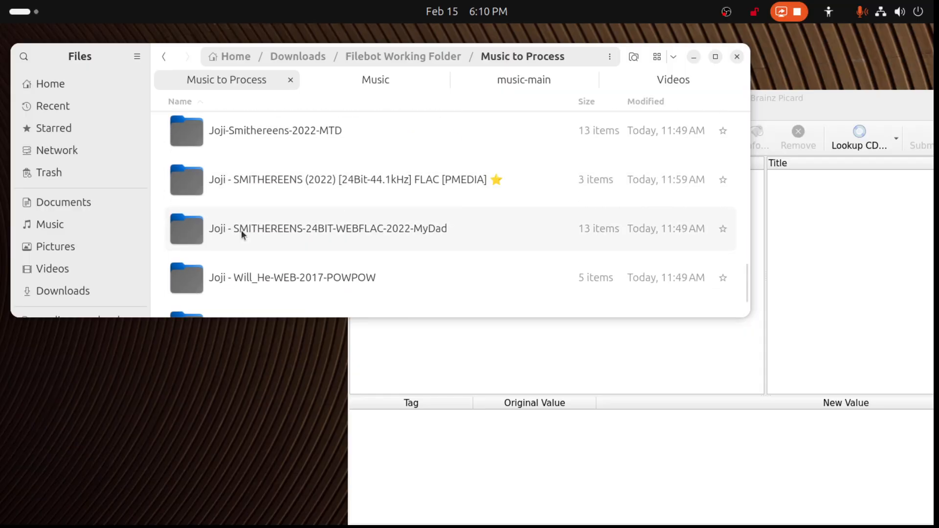
scroll(242, 230, "up", 3)
scroll(242, 234, "up", 4)
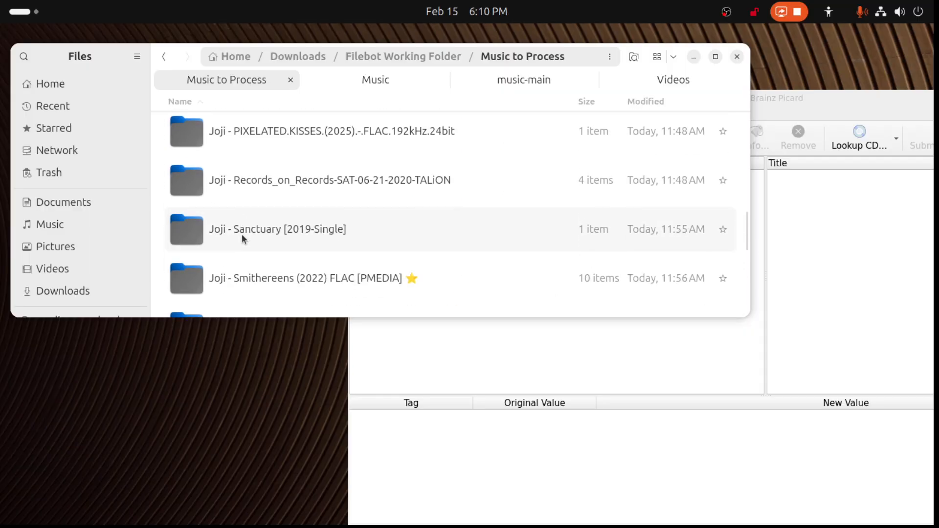
scroll(243, 238, "up", 4)
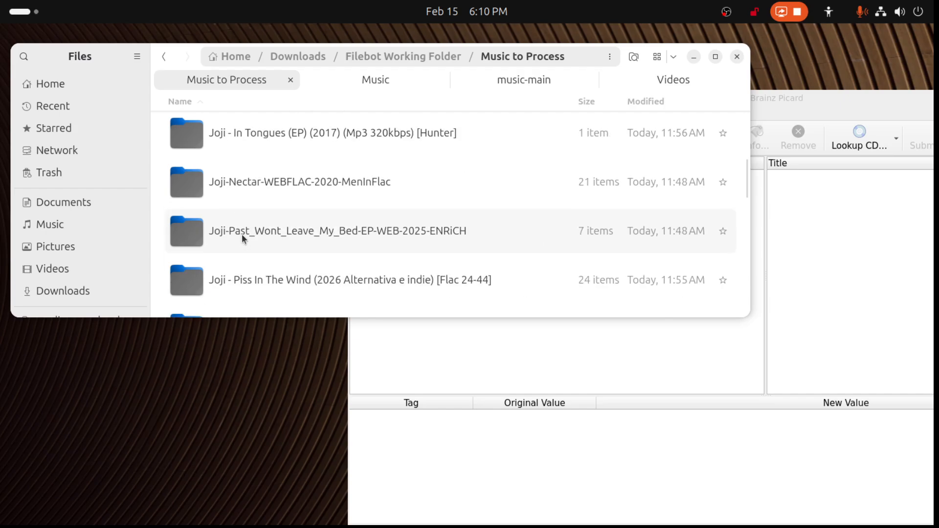
scroll(242, 239, "up", 1)
left_click_drag(302, 187, 587, 377)
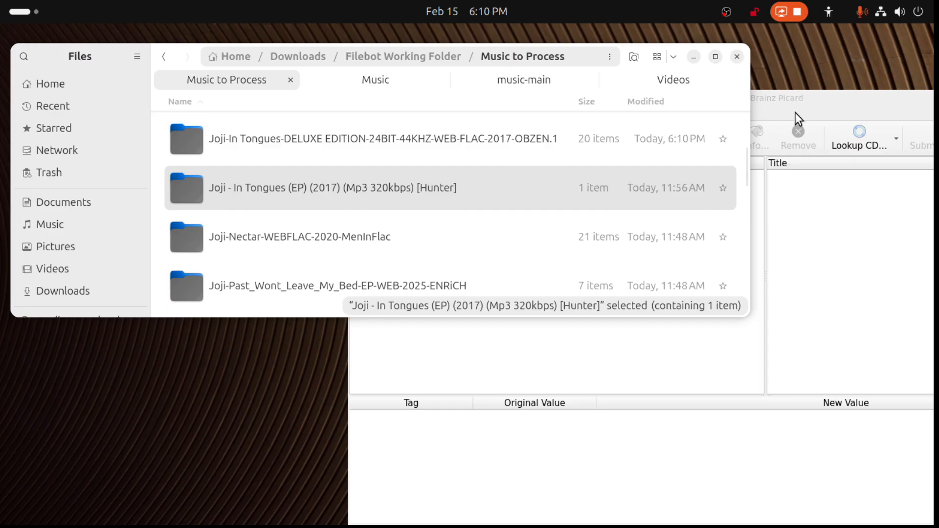
left_click(814, 97)
- Cluster the unclustered files and look up the In Tongues - EP cluster on MusicBrainz
left_click(410, 174)
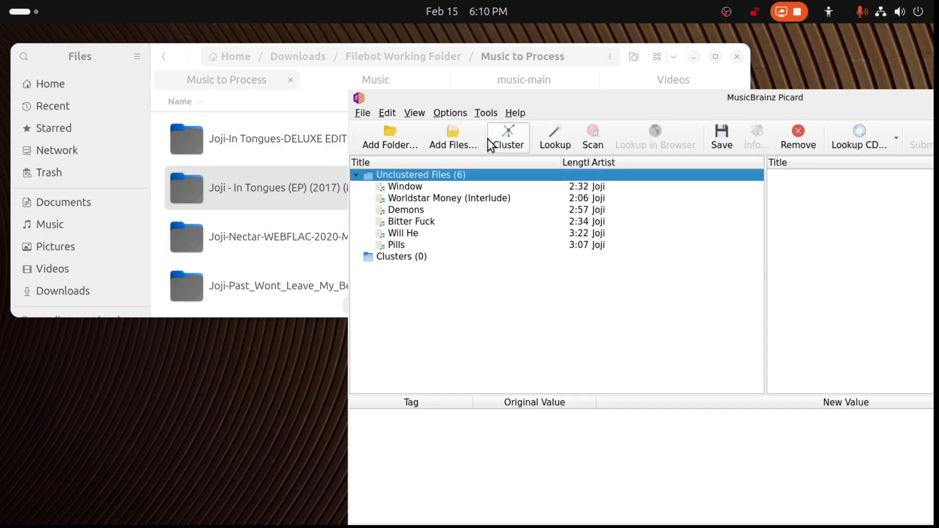
left_click(501, 137)
left_click(403, 199)
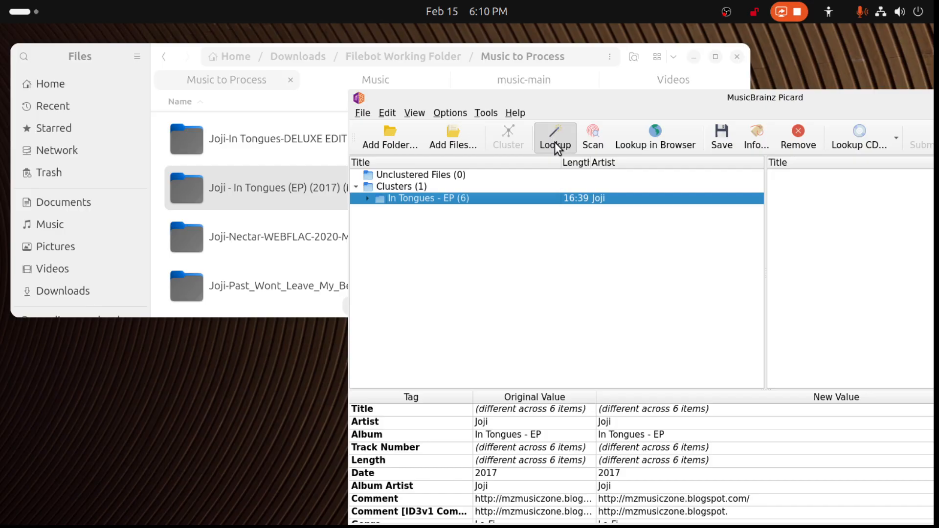
key("ctrl+l")
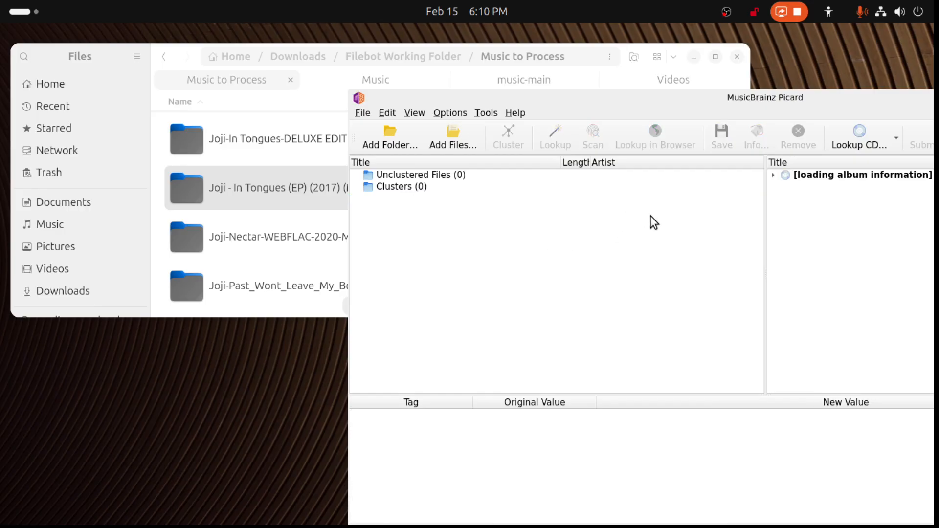
- Shift Picard further into view and select the matched In Tongues album to review its original and new tag values
left_click_drag(849, 98, 780, 100)
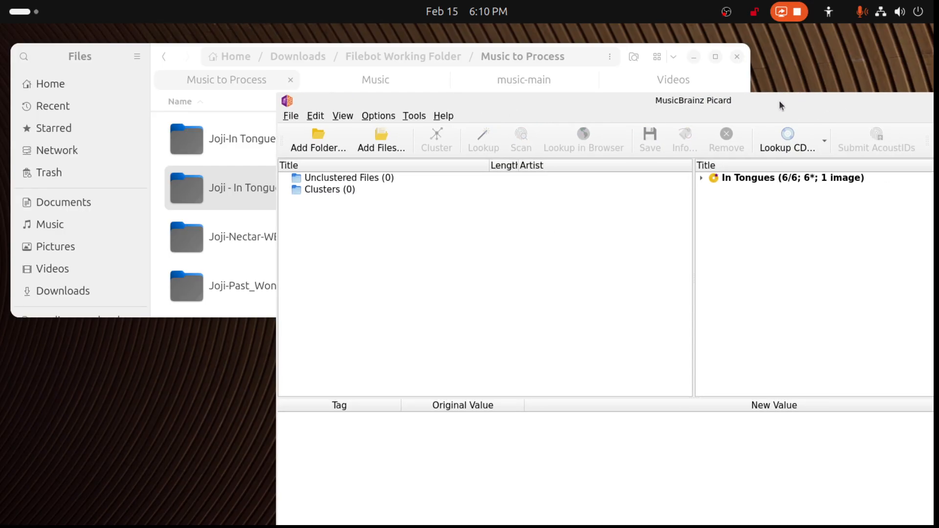
left_click(702, 178)
left_click(703, 177)
left_click(738, 180)
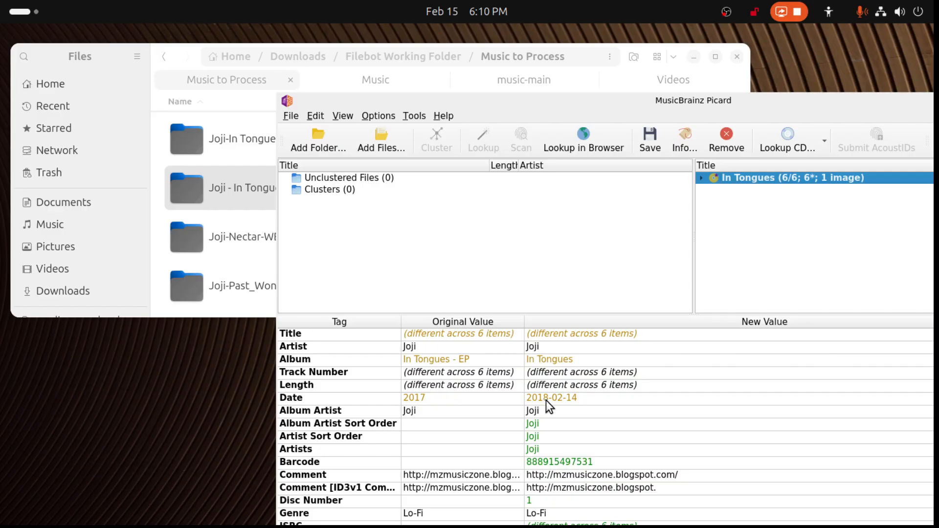
- Switch the selected file naming script to Rename script from Reddit and apply the options
left_click(385, 116)
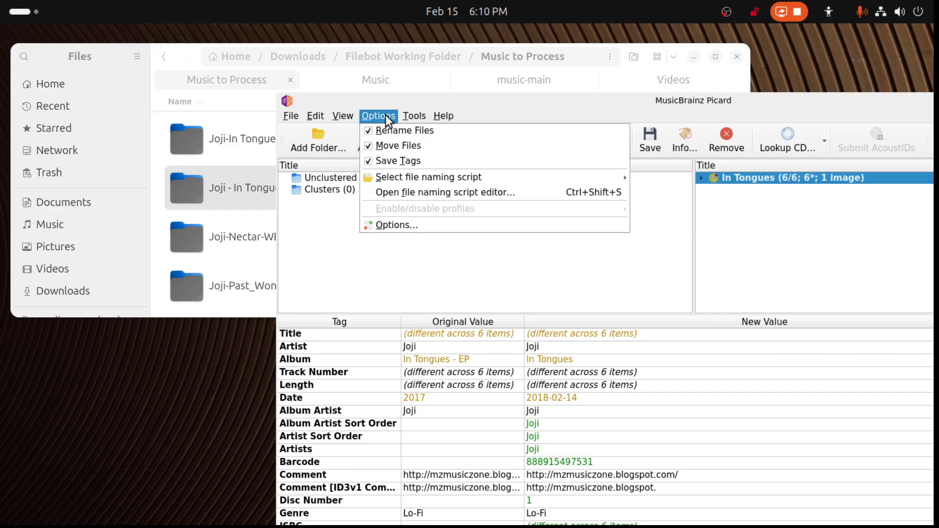
left_click(397, 225)
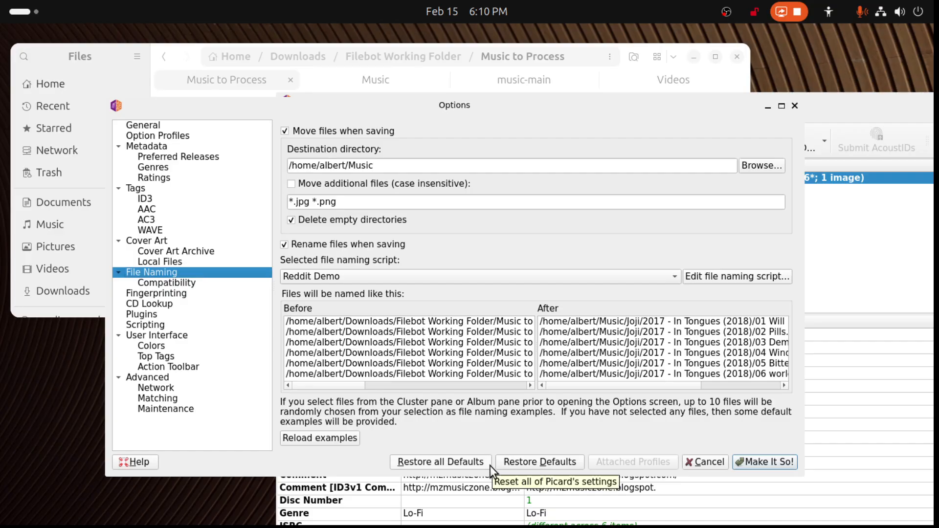
left_click(673, 277)
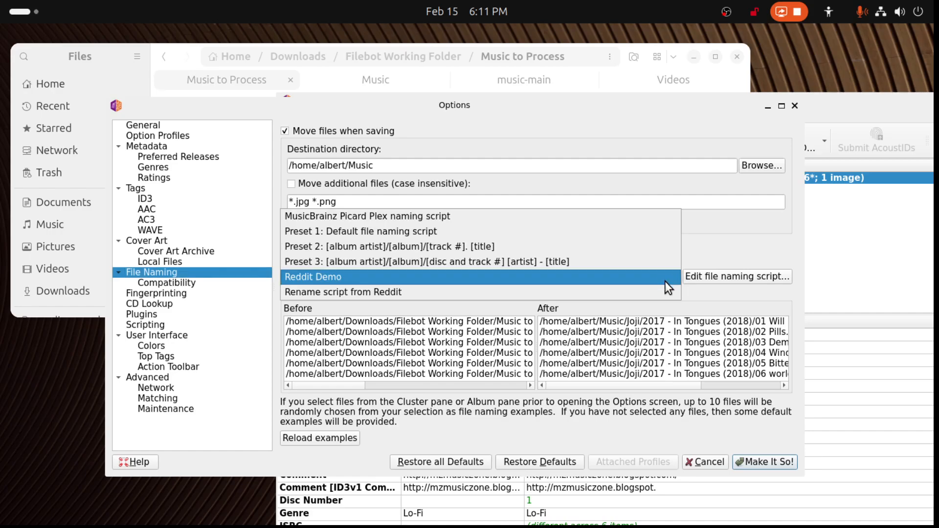
left_click(648, 292)
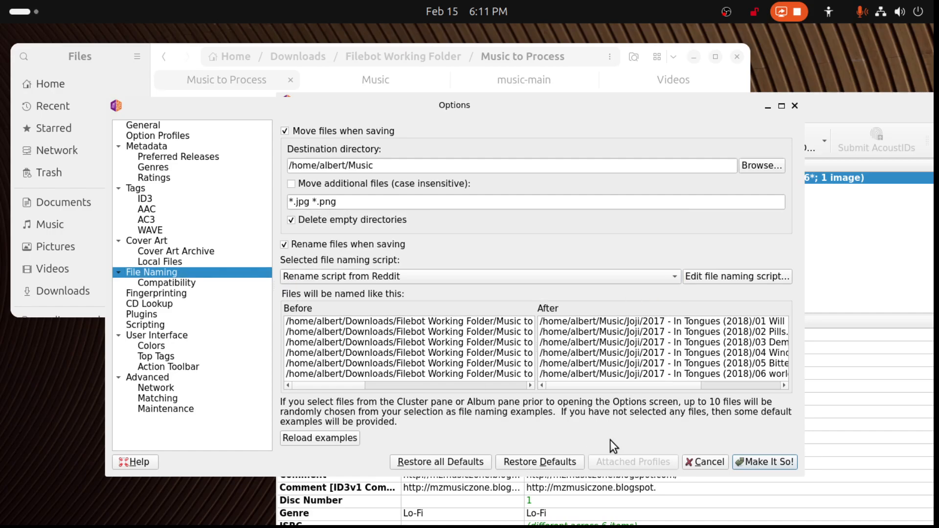
left_click(756, 465)
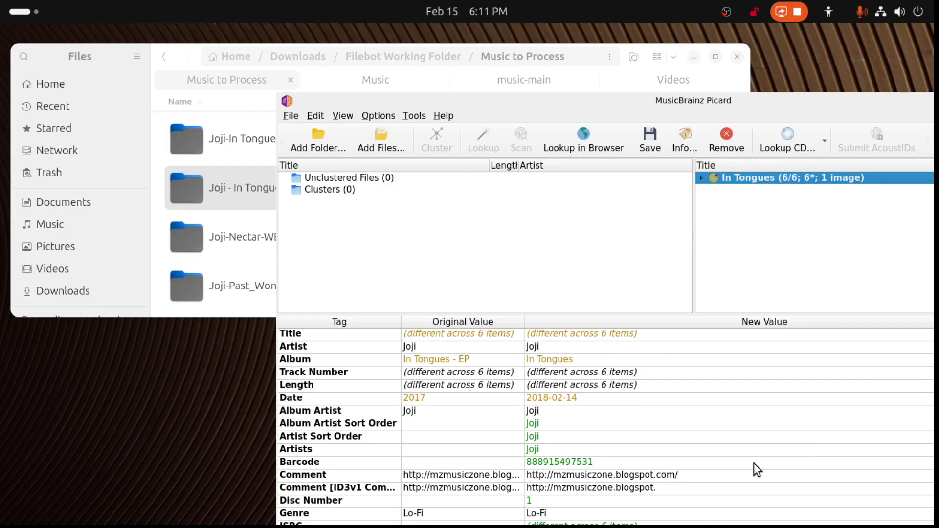
- Save the matched six-track In Tongues album and remove it from Picard
left_click(655, 147)
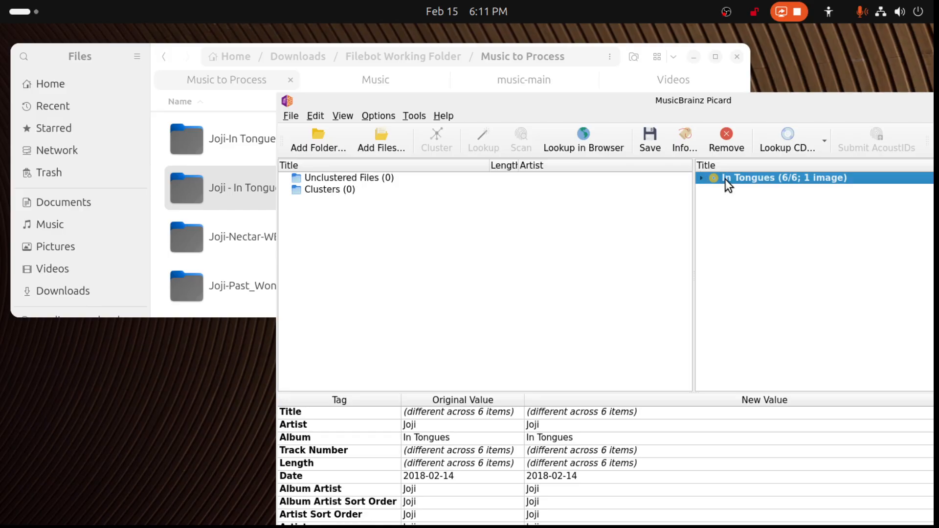
key("Delete")
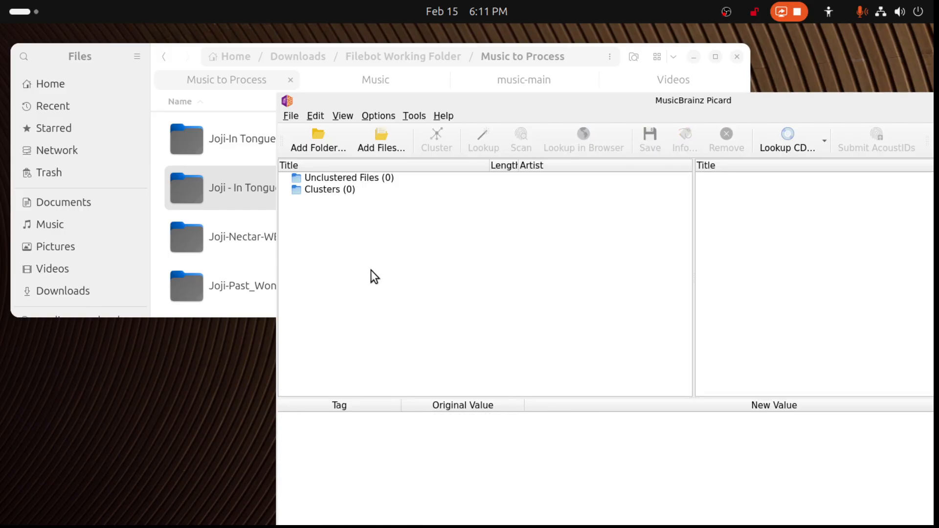
- Add the Joji-In Tongues-DELUXE EDITION-24BIT-44KHZ-WEB-FLAC-2017-OBZEN.1 folder from Music to Process to Picard
left_click(239, 168)
left_click_drag(249, 146, 533, 357)
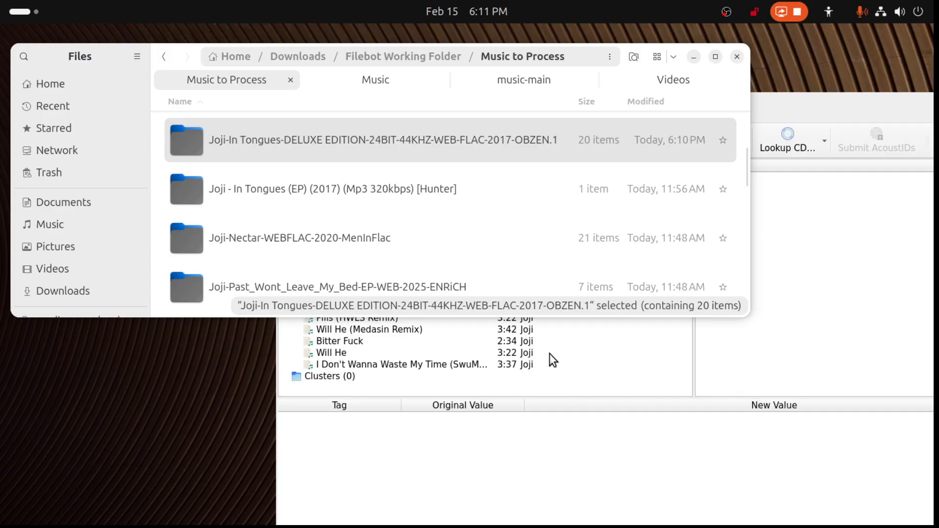
left_click(724, 382)
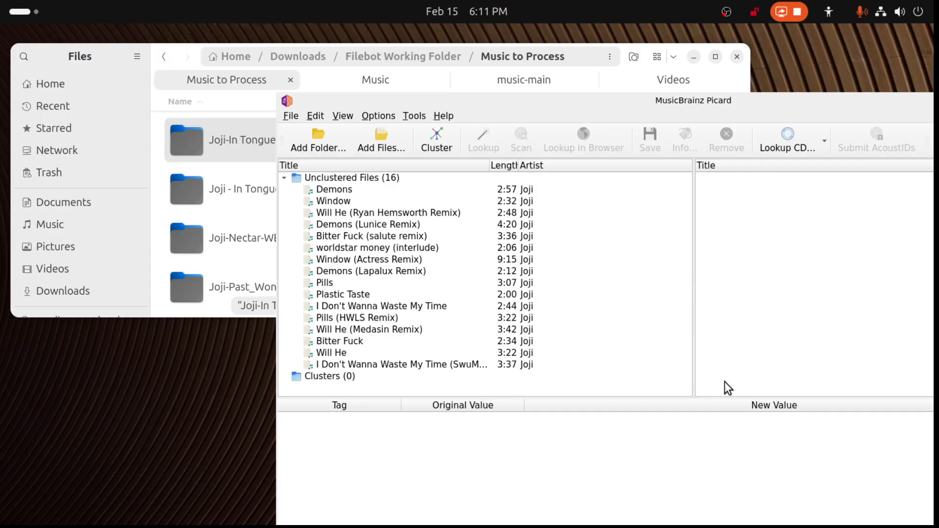
- Cluster the unclustered files, look up the In Tongues cluster on MusicBrainz and expand the matched album
left_click(440, 138)
left_click(350, 201)
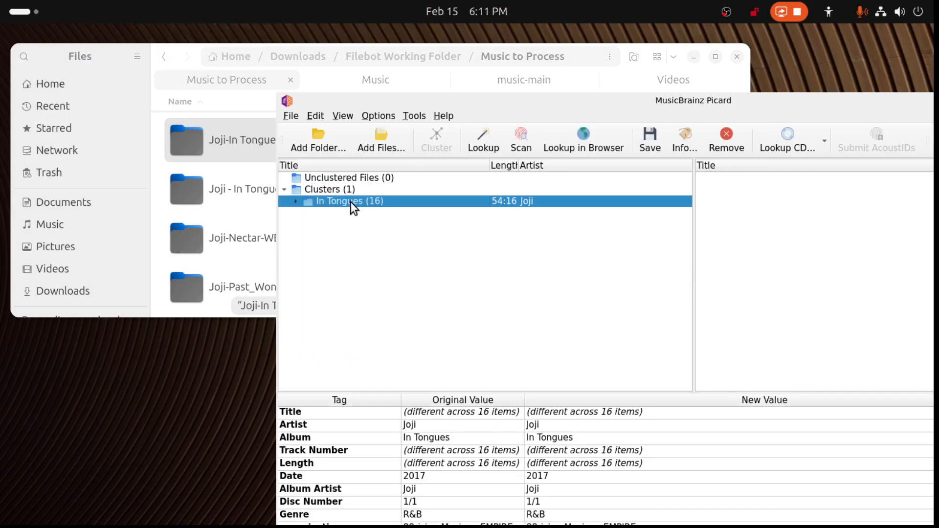
left_click(492, 143)
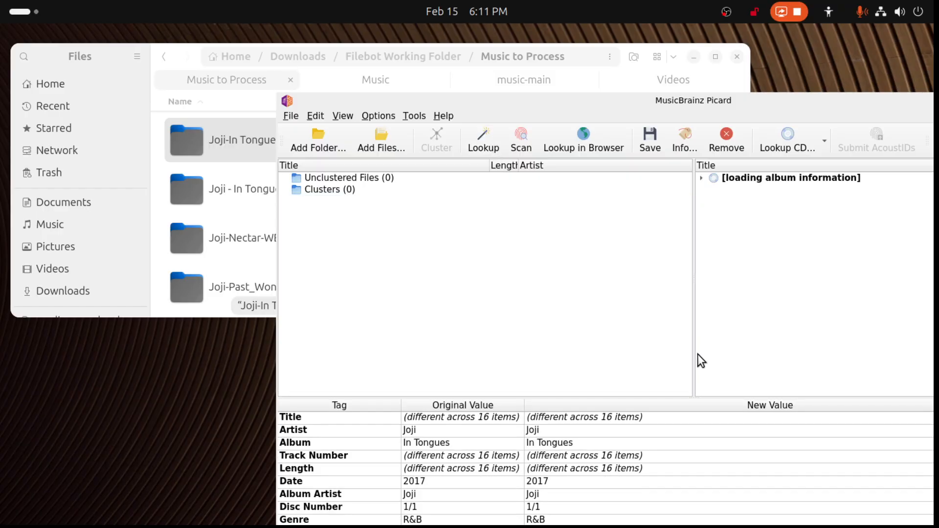
left_click(703, 178)
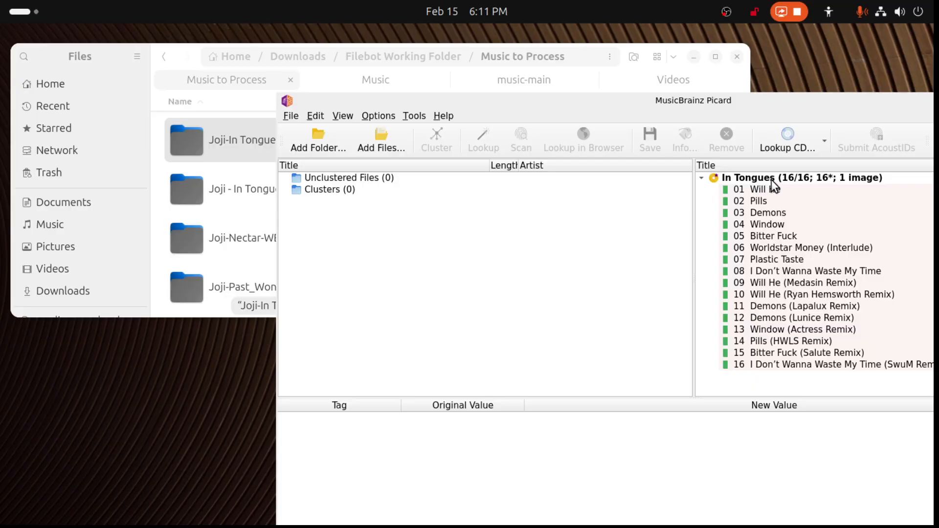
- Save the matched deluxe In Tongues album and remove it from Picard
left_click(748, 177)
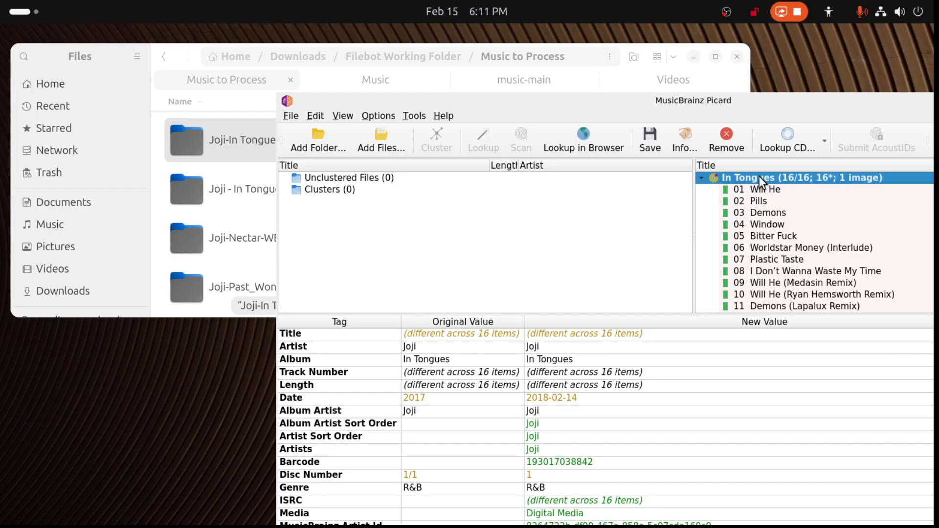
left_click(654, 143)
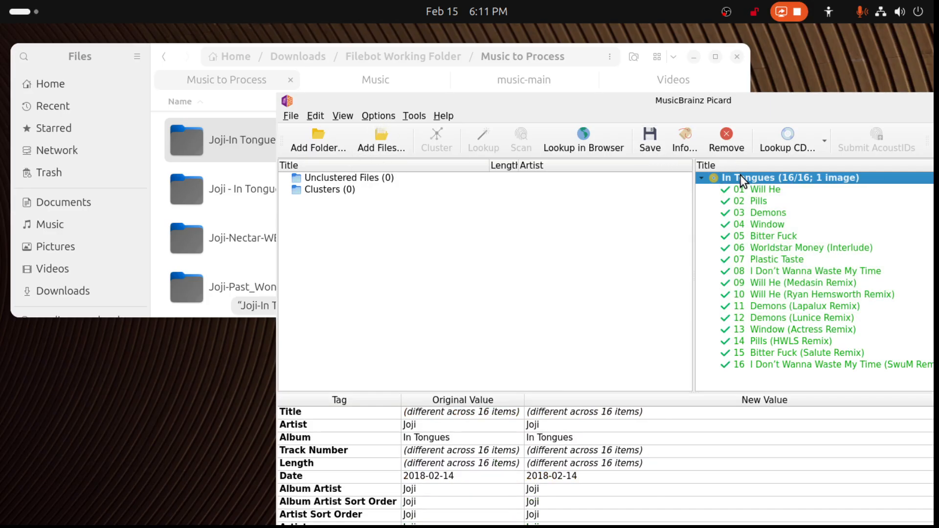
left_click(726, 140)
- Examine how the saved FLAC and MP3 tracks are named and grouped in Music/Joji/2017 - In Tongues (2018)
left_click(395, 83)
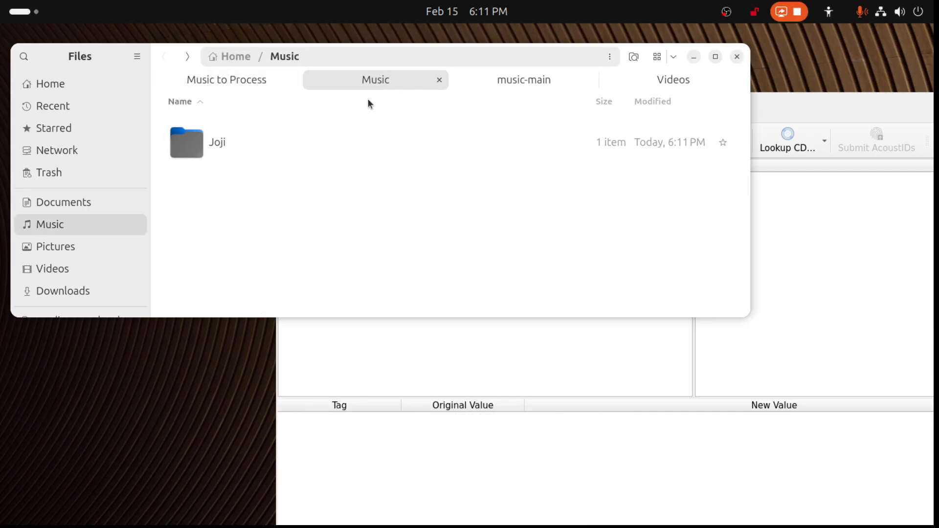
double_click(221, 143)
double_click(242, 145)
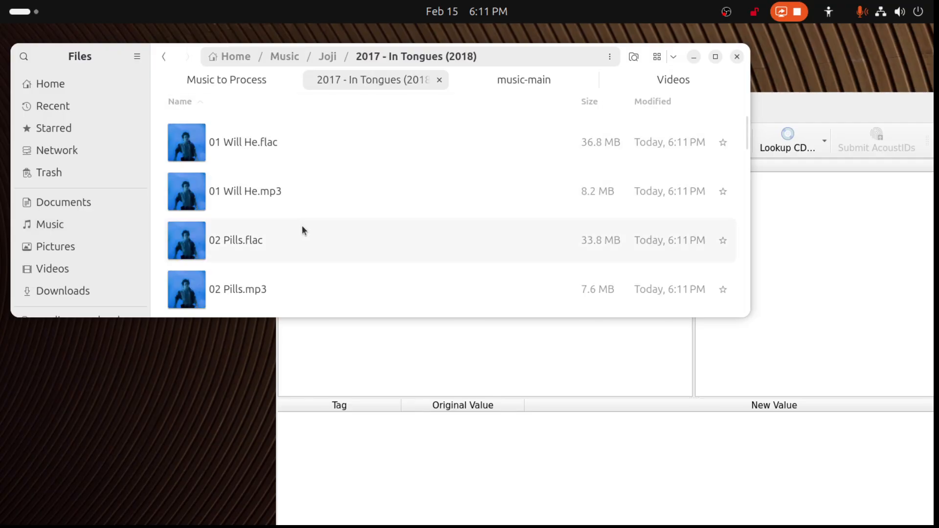
scroll(303, 231, "down", 6)
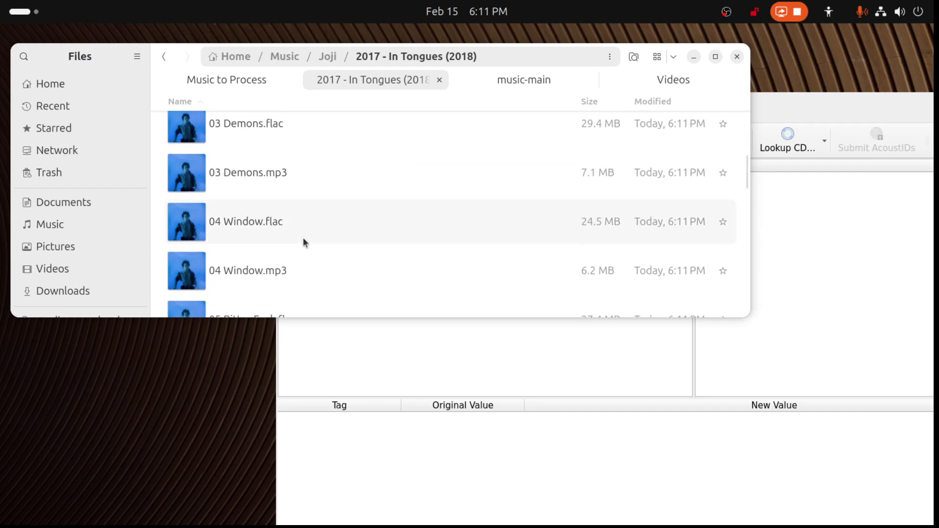
scroll(304, 237, "down", 11)
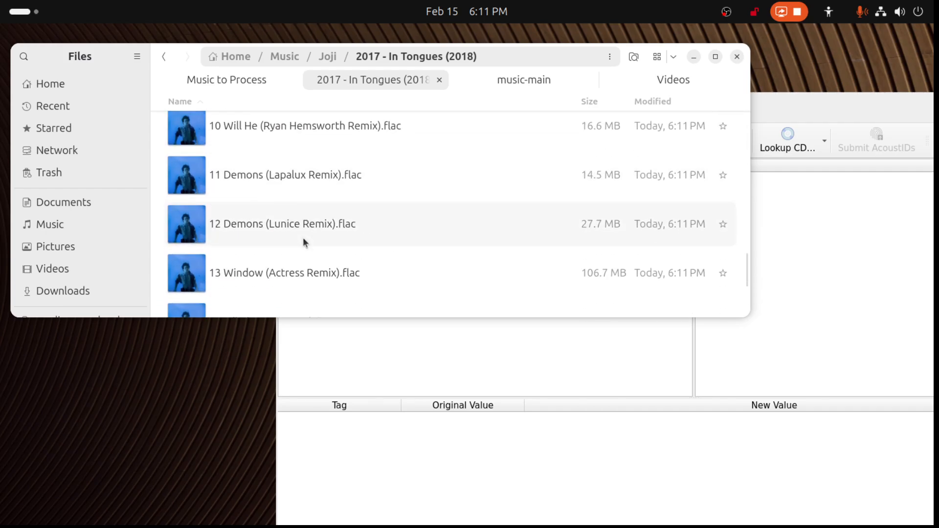
scroll(303, 237, "up", 3)
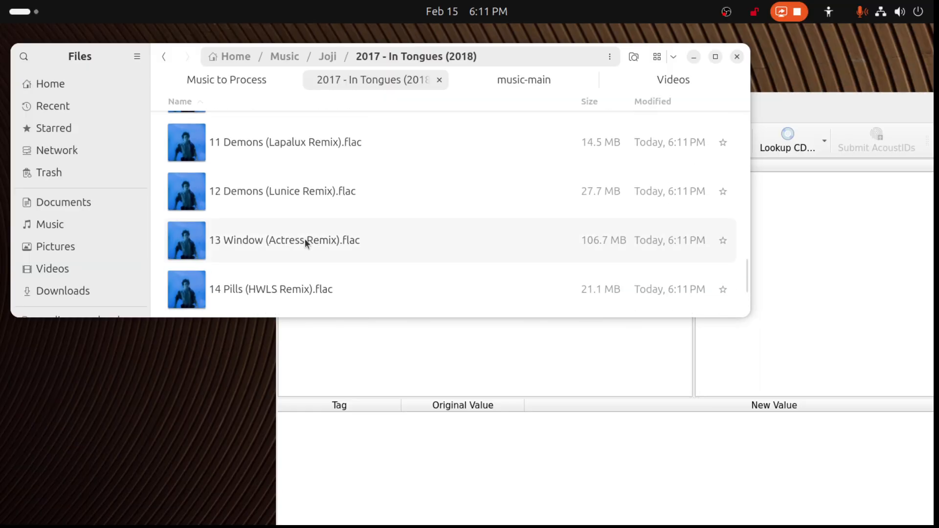
scroll(304, 242, "up", 1)
scroll(305, 243, "up", 3)
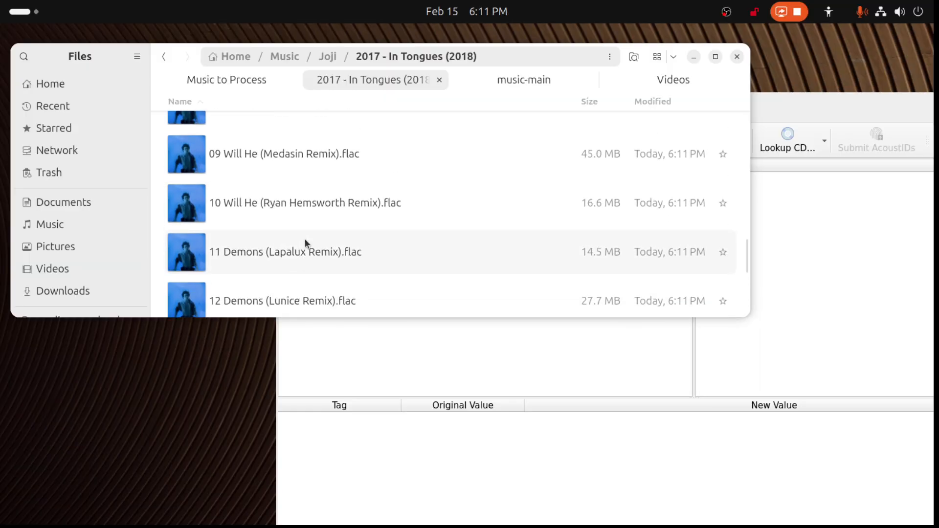
scroll(306, 242, "up", 4)
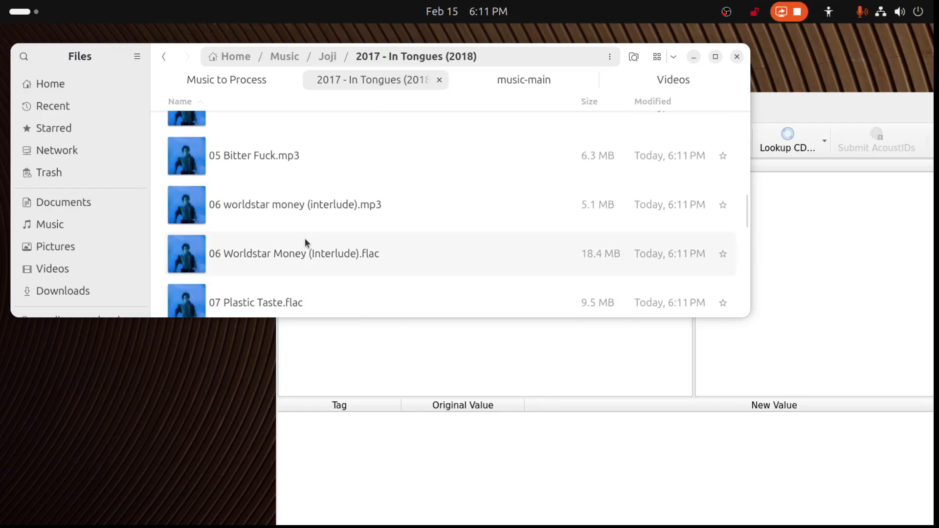
scroll(306, 240, "up", 1)
- Add the 2017 - In Tongues (2018) folder from Music/Joji to Picard and bring its window fully into view
left_click(263, 189)
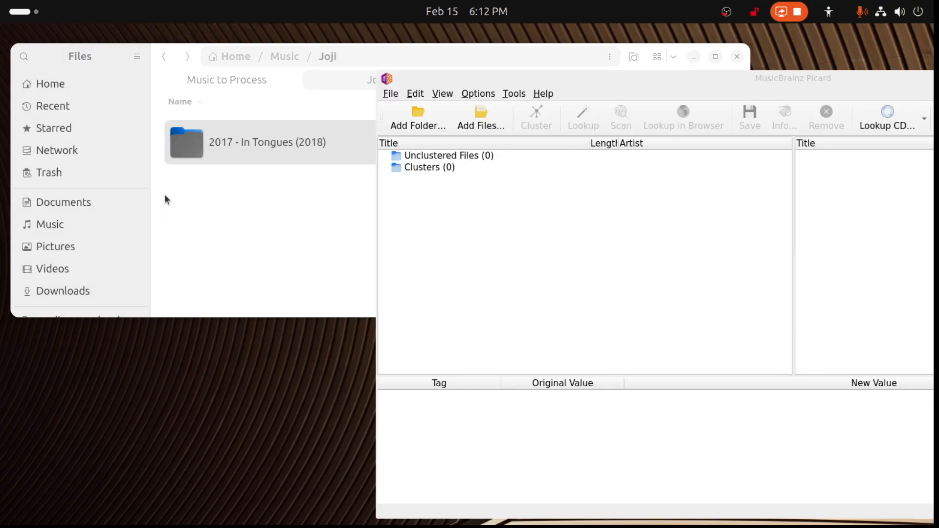
left_click_drag(209, 149, 531, 339)
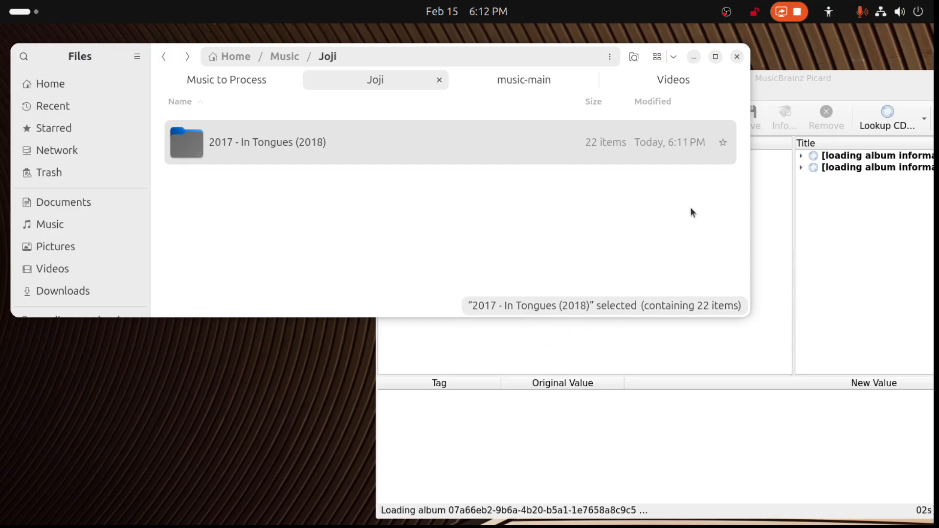
left_click_drag(788, 80, 439, 47)
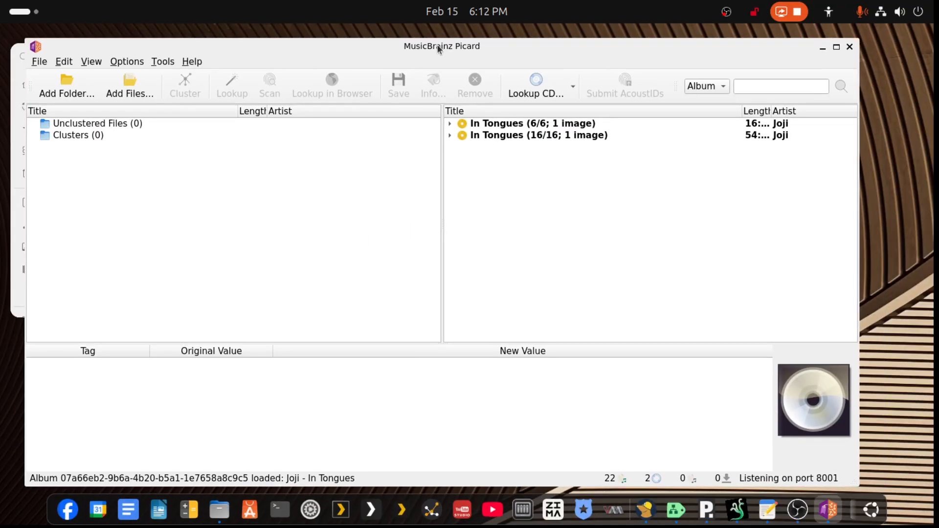
- Compare the tags of the 6-track and 16-track In Tongues albums, then maximize Picard with the 16-track one selected
left_click(453, 128)
left_click(476, 136)
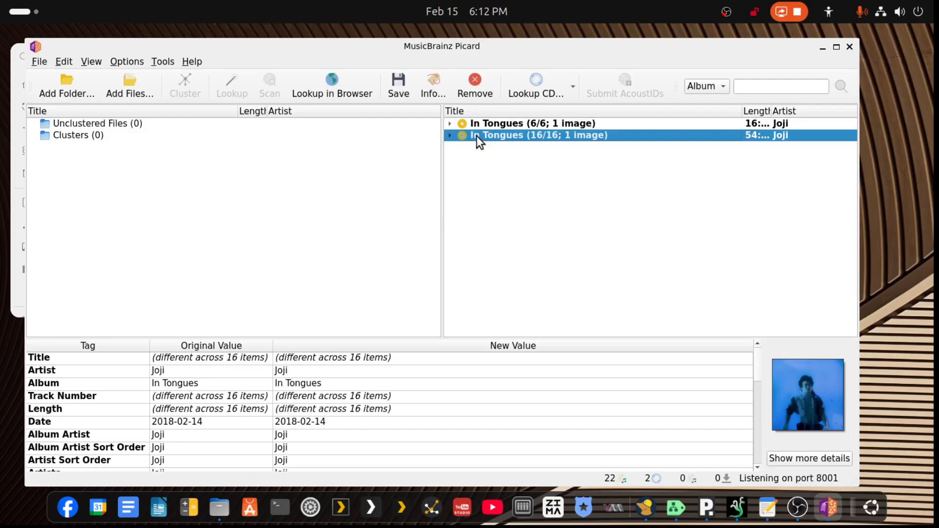
left_click(480, 123)
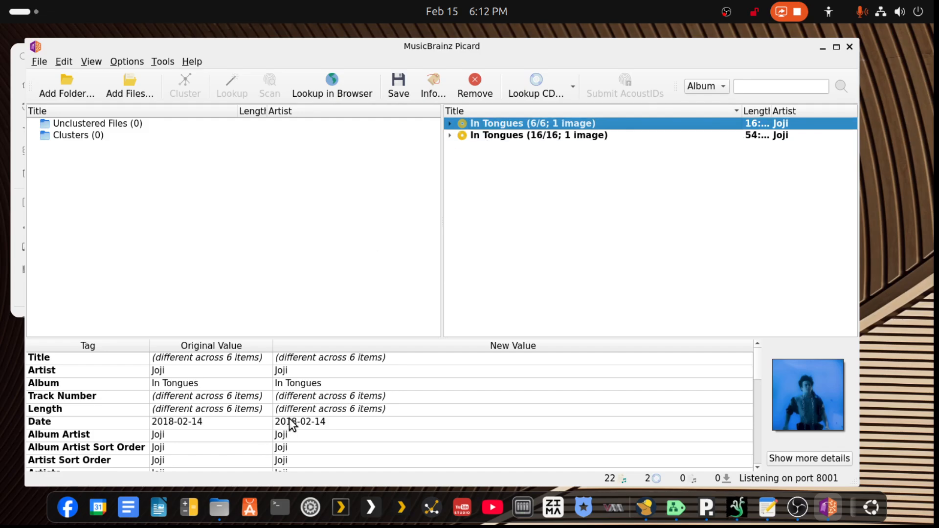
left_click(534, 139)
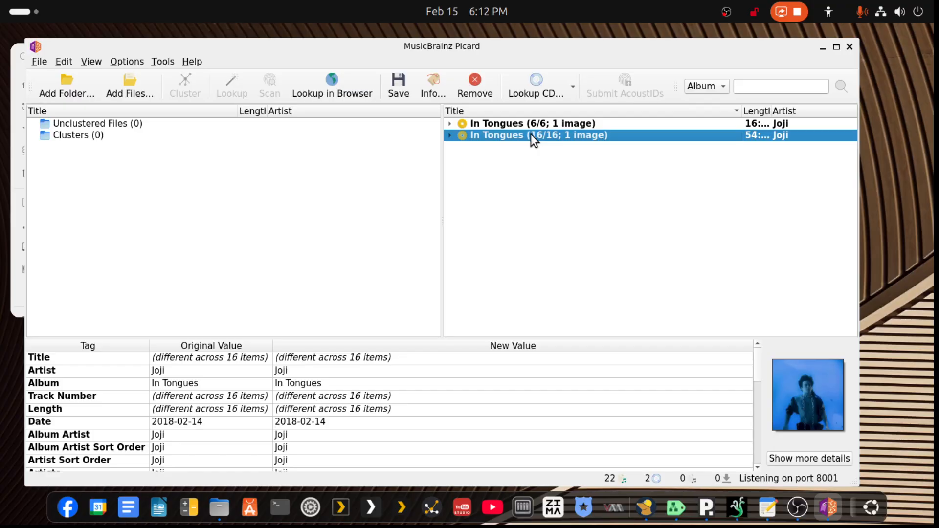
left_click(836, 47)
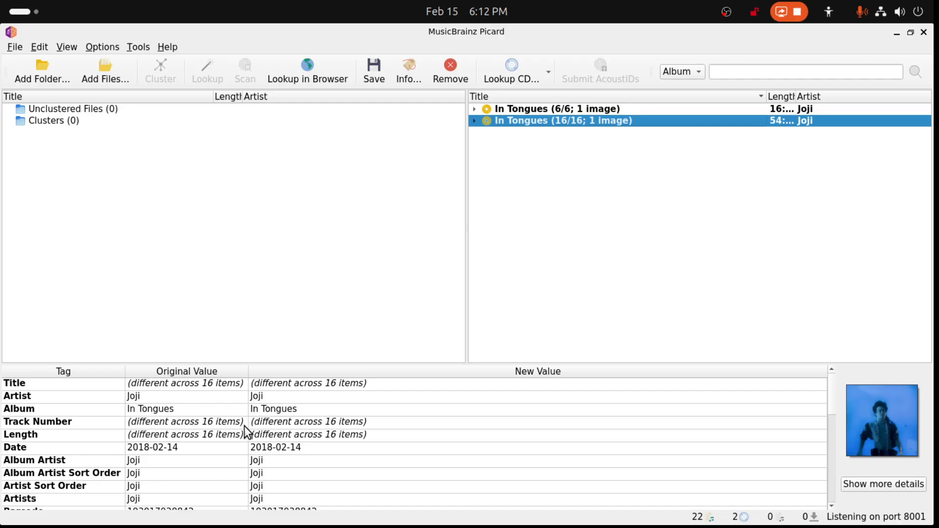
- Copy the 16-track album's Artist tag value and enter "Joji - " as the album search text
left_click(255, 399)
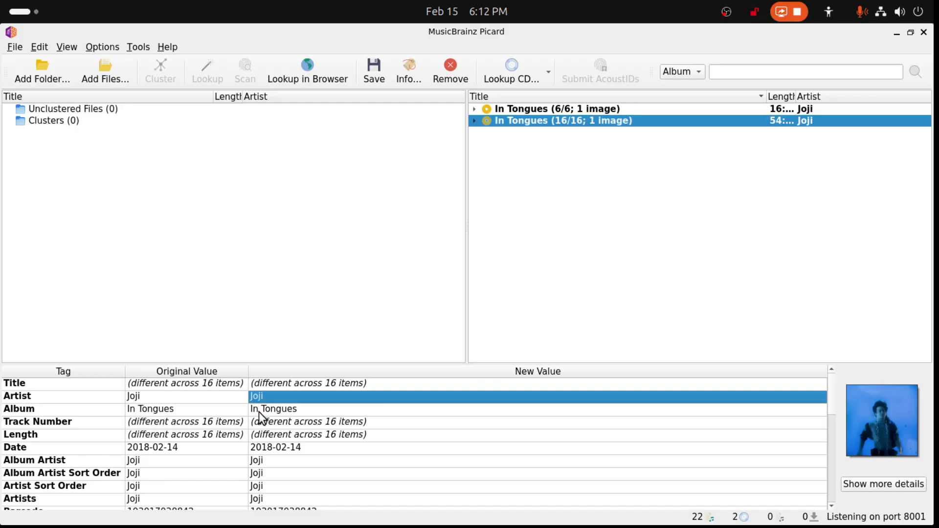
left_click(137, 399)
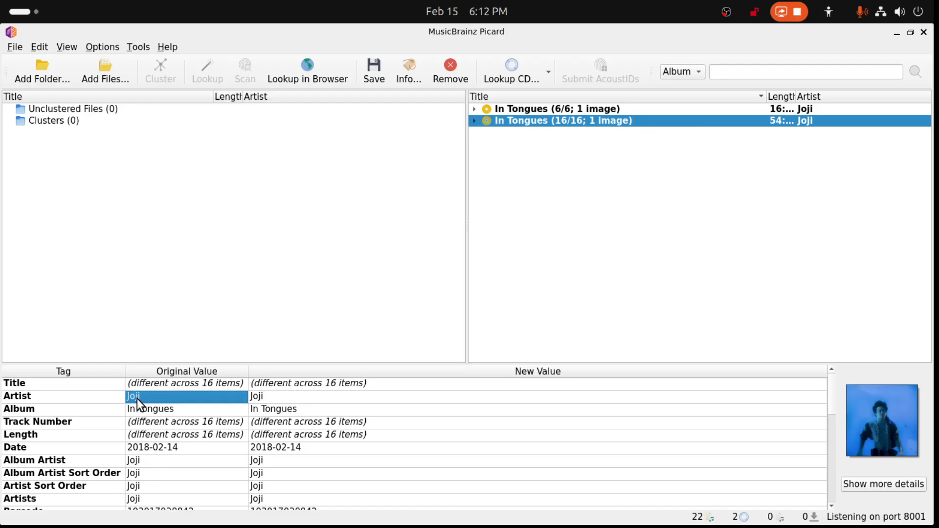
double_click(260, 398)
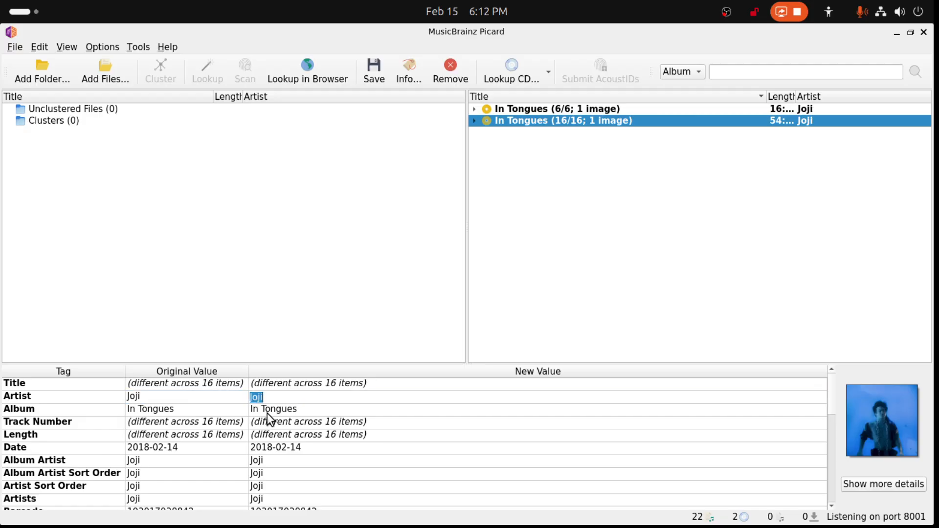
left_click(259, 399)
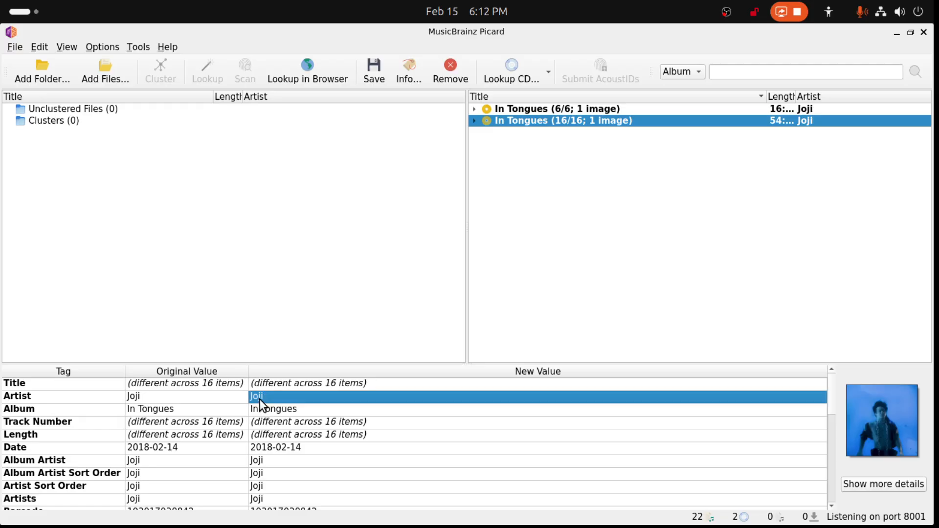
left_click(750, 72)
type("Joji -")
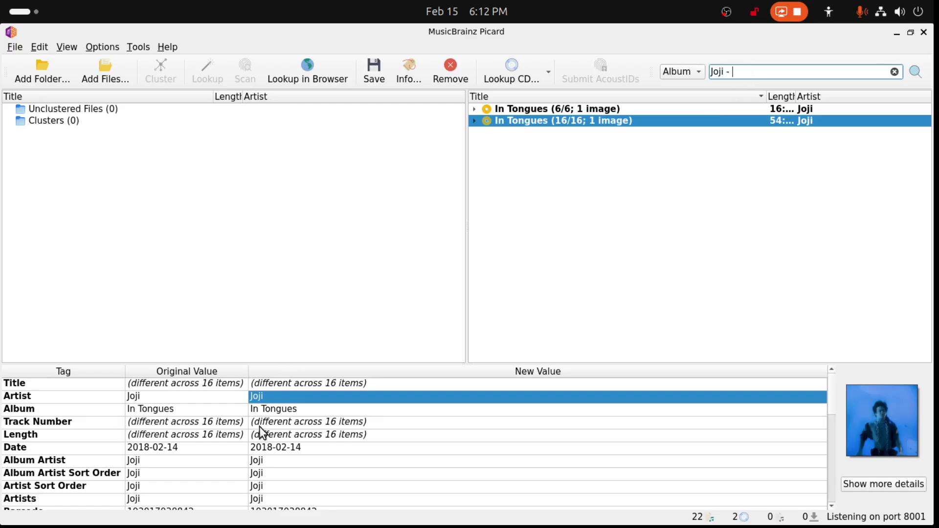
- Copy the Album tag's new value and append it to the album search text to read "Joji - In Tongues"
double_click(268, 411)
key("ctrl+c")
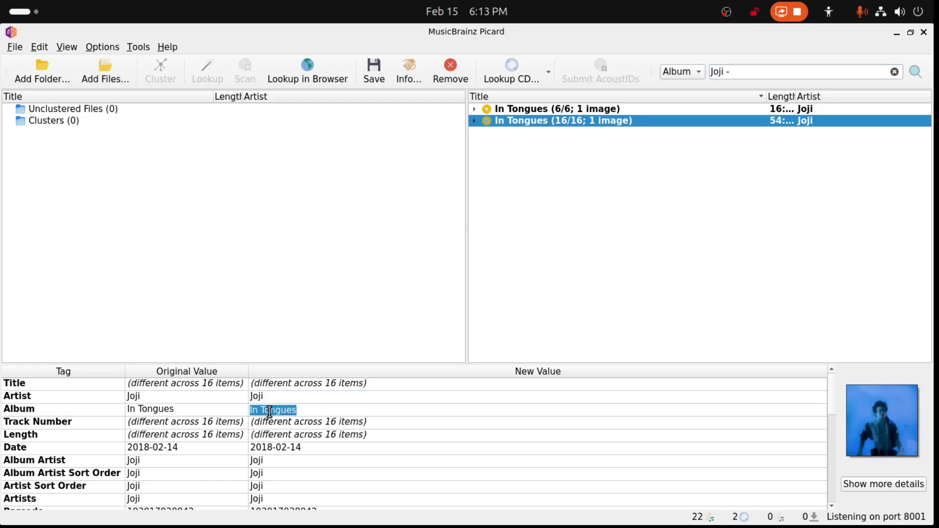
key("Return")
left_click(758, 73)
key("ctrl+v")
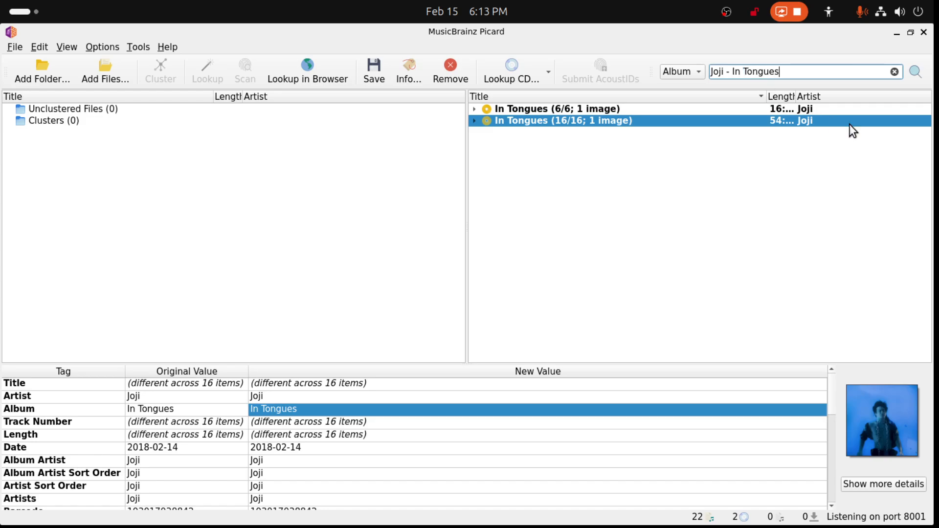
- Search for releases matching the entered album text, sort the results by track count and locate the 16-track In Tongues releases
left_click(916, 76)
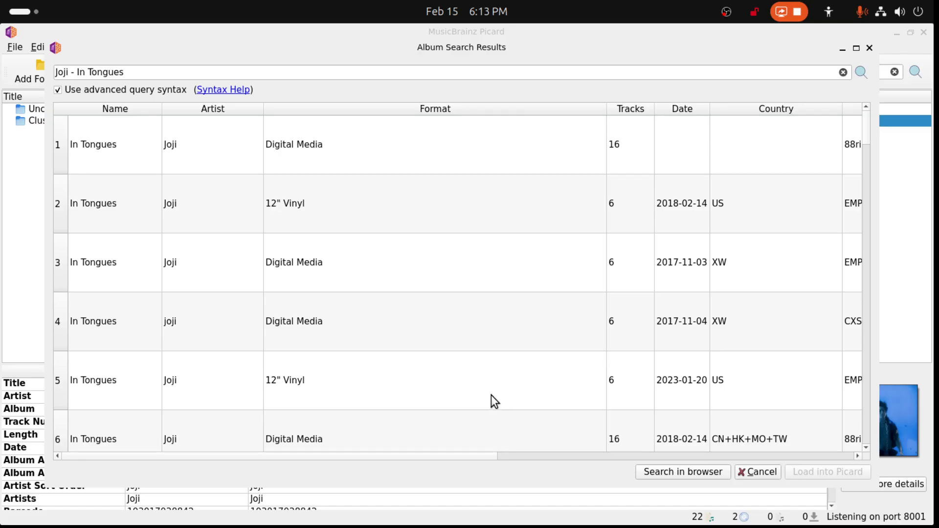
left_click(621, 108)
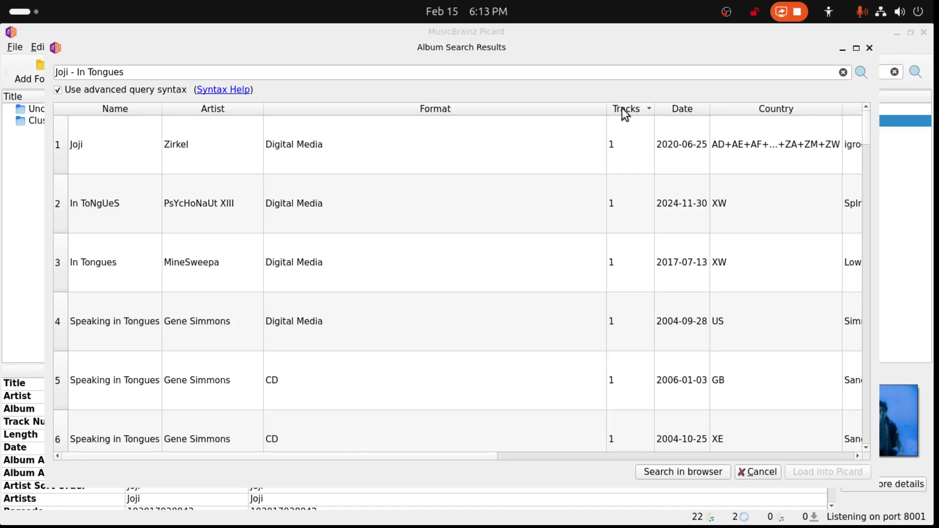
scroll(550, 299, "down", 14)
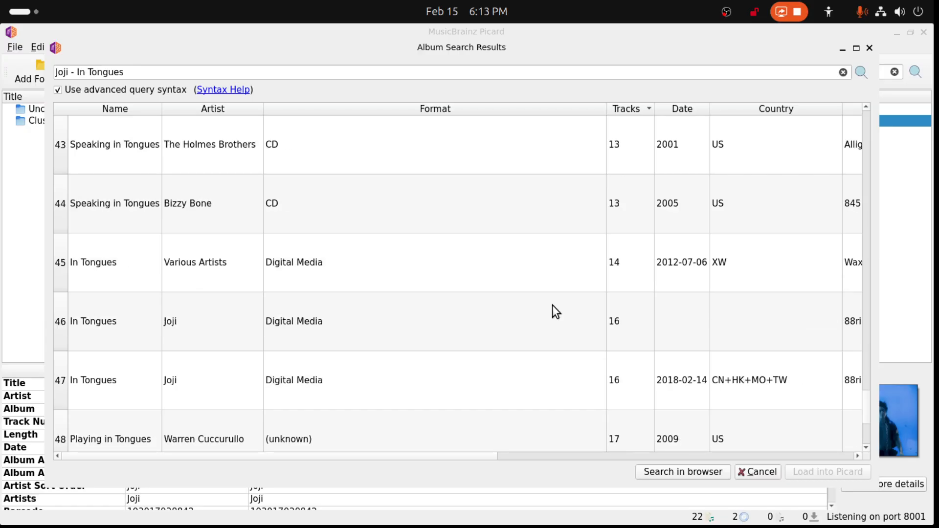
scroll(553, 305, "down", 1)
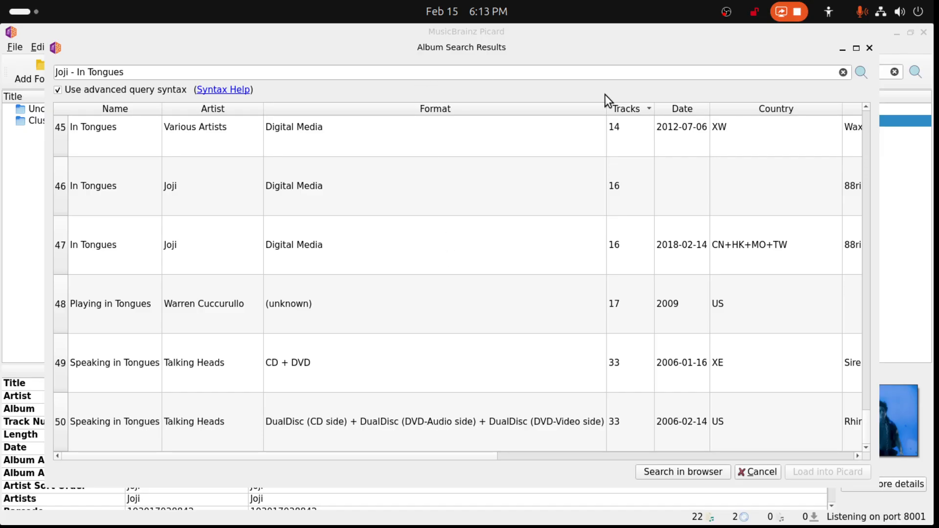
- Maximize the search results, narrow the Format column and load the 16-track Joji release dated 2018-02-14 for CN+HK+MO+TW
left_click(856, 49)
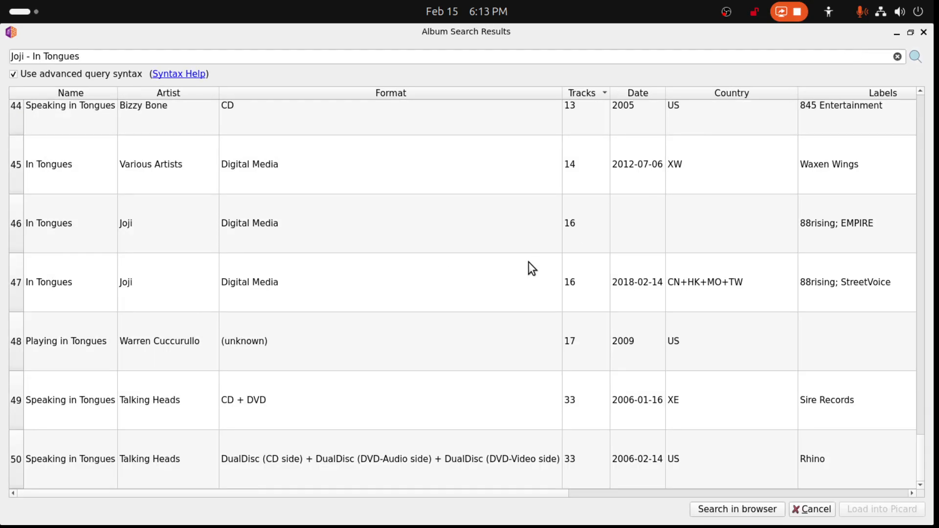
left_click_drag(561, 92, 420, 117)
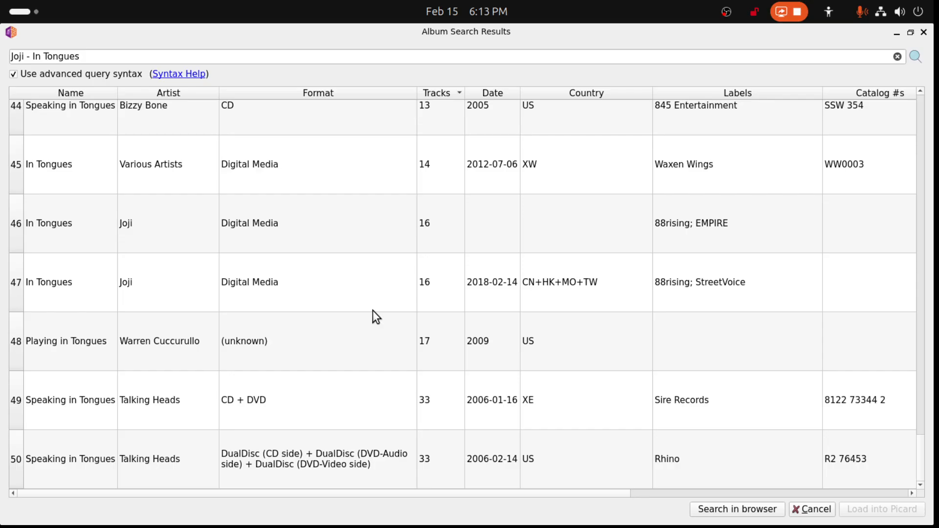
double_click(577, 287)
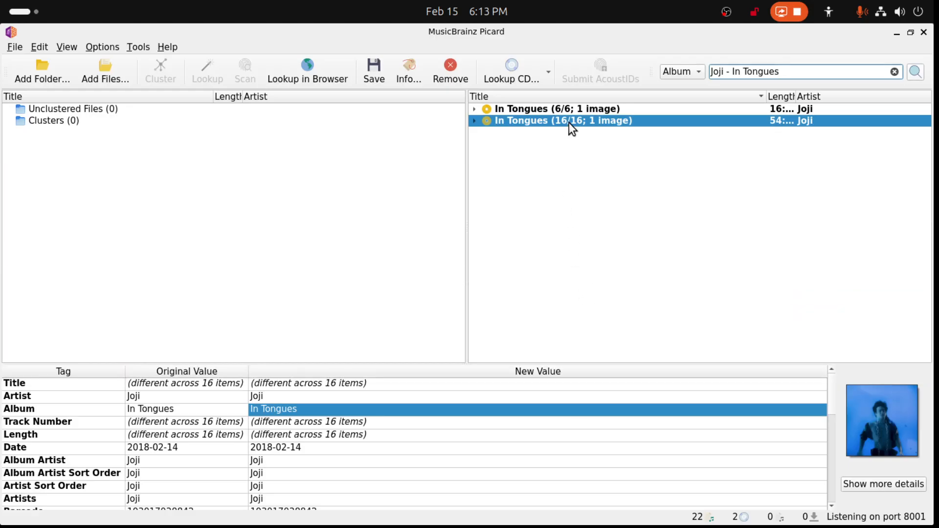
- Repeat the album search, sort by track count and load the undated 16-track Joji release labelled 88rising; EMPIRE
left_click(914, 74)
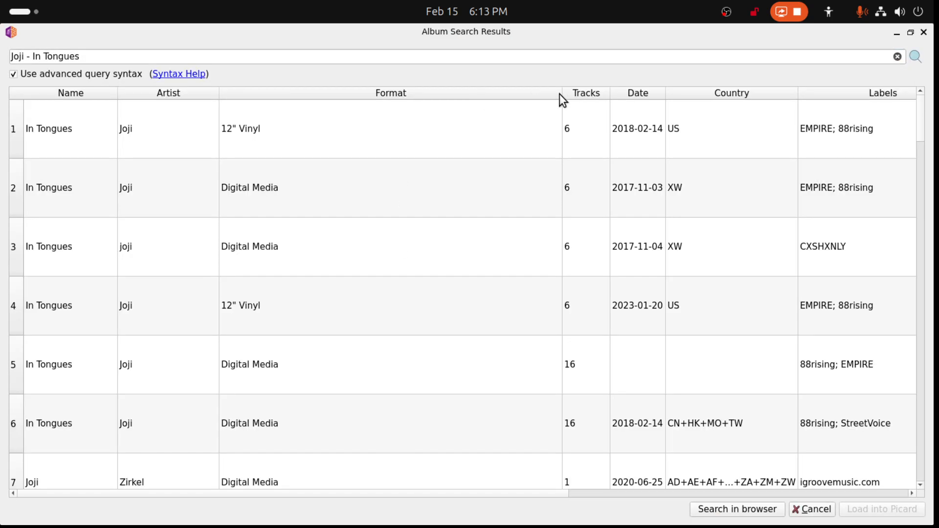
left_click(571, 93)
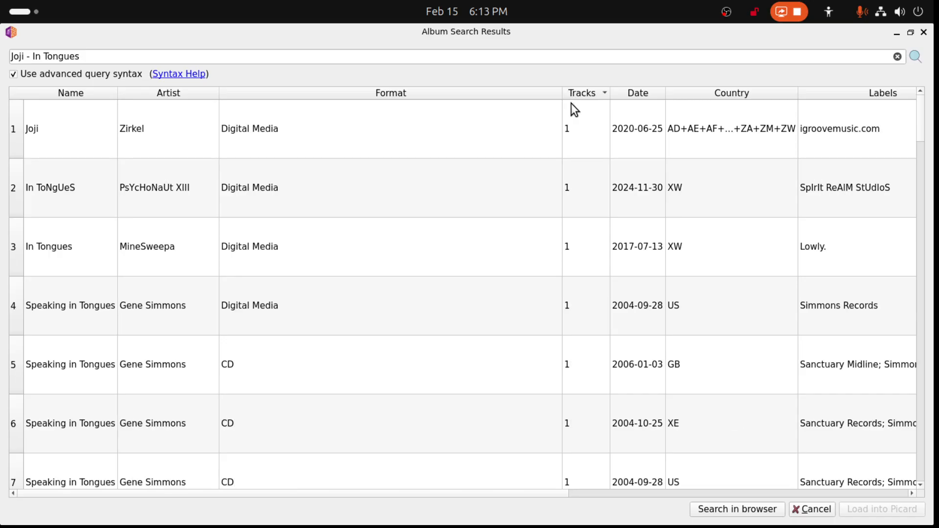
scroll(600, 355, "down", 10)
scroll(600, 356, "down", 4)
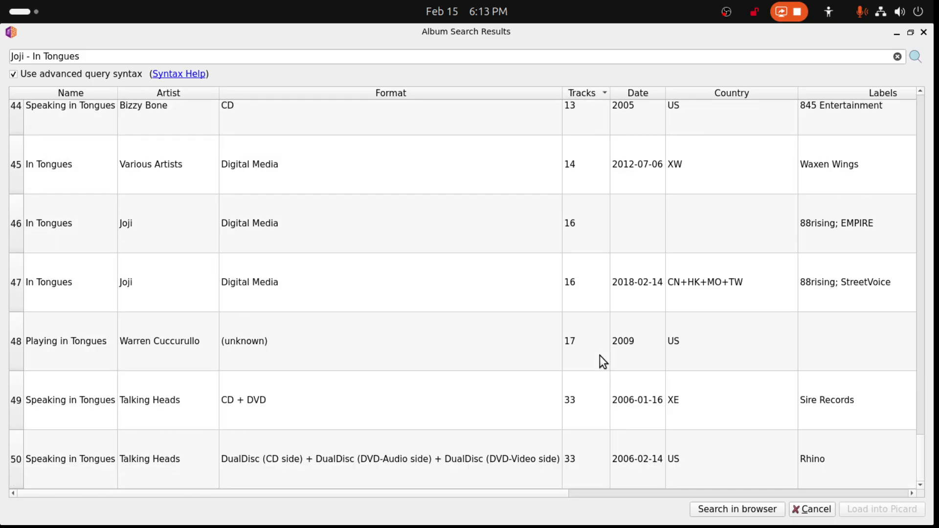
double_click(262, 224)
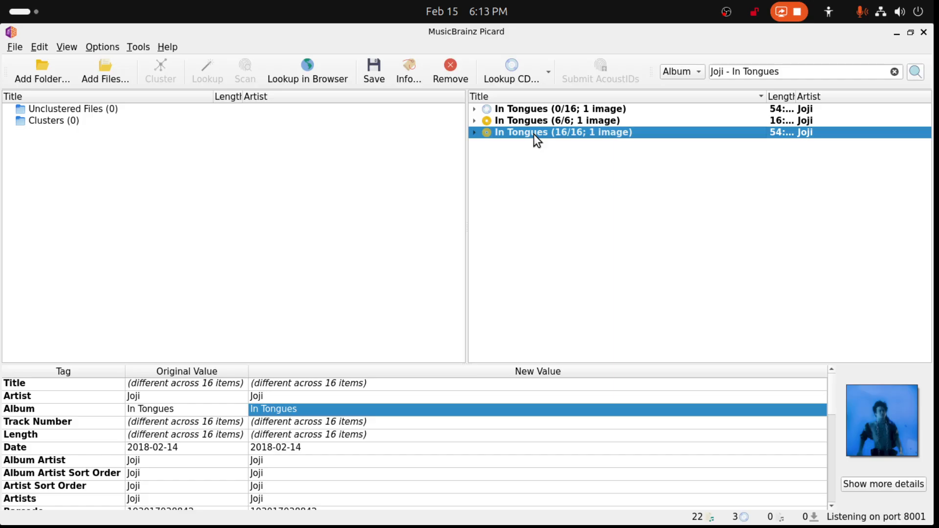
- Move the matched 16-track album's files onto the newly loaded empty 16-track release, then expand its track list and select it
left_click_drag(533, 134, 538, 107)
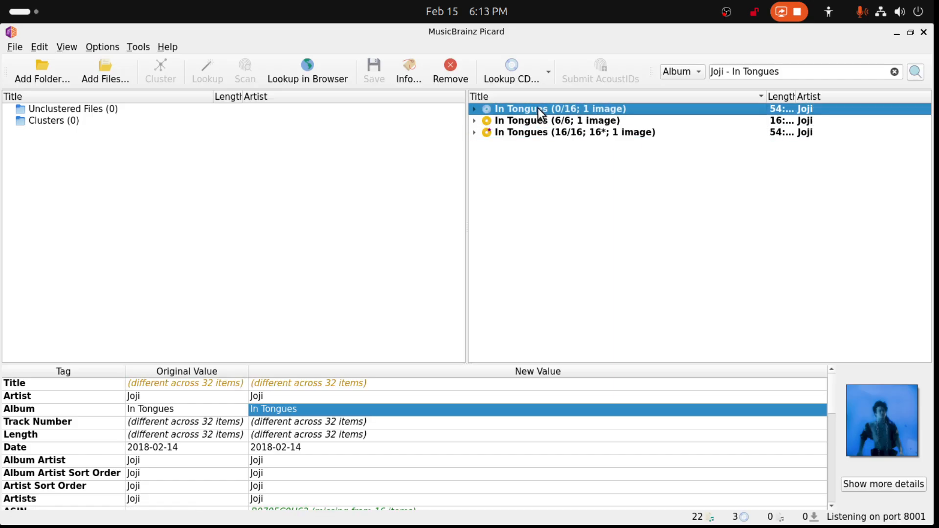
left_click(473, 133)
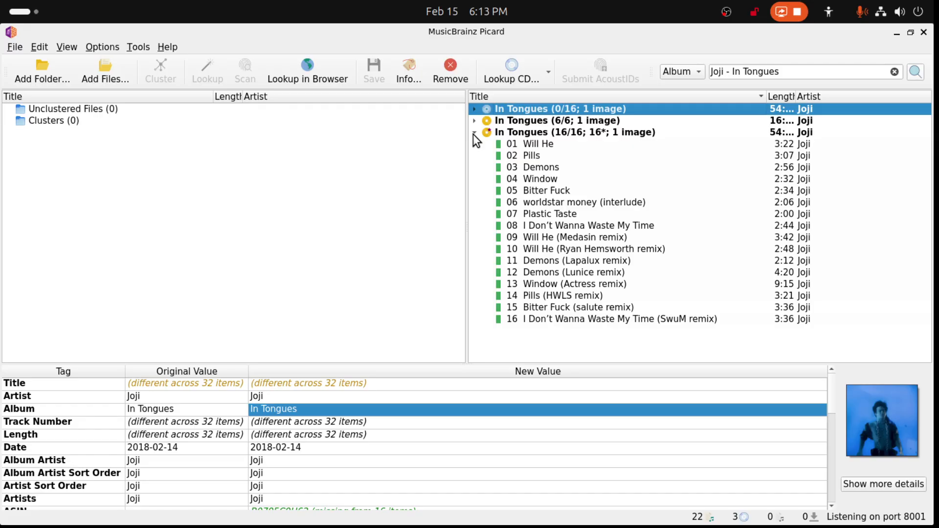
left_click(494, 133)
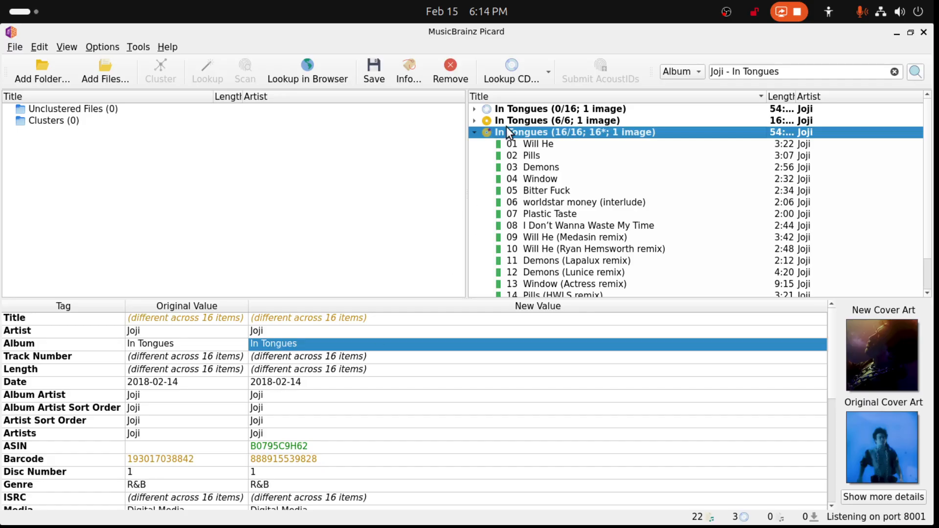
- Check the tags of the 6-track album and the emptied 16-track album, collapse the track list and select the 6-track album
left_click(516, 120)
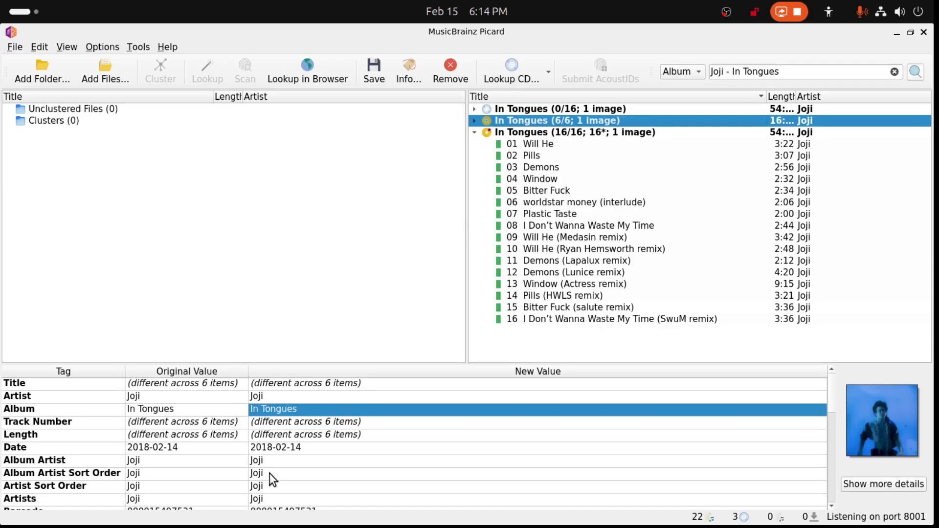
left_click(532, 109)
scroll(316, 412, "down", 1)
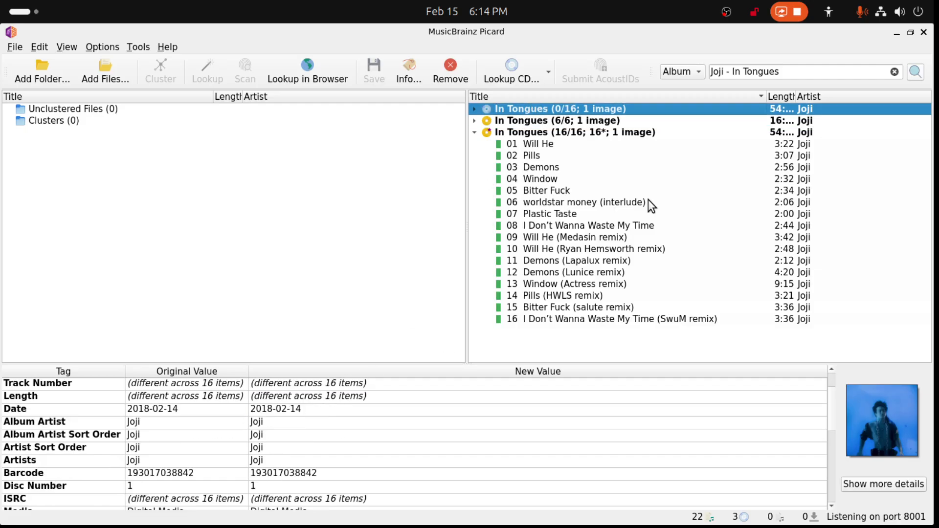
left_click(474, 132)
left_click(555, 122)
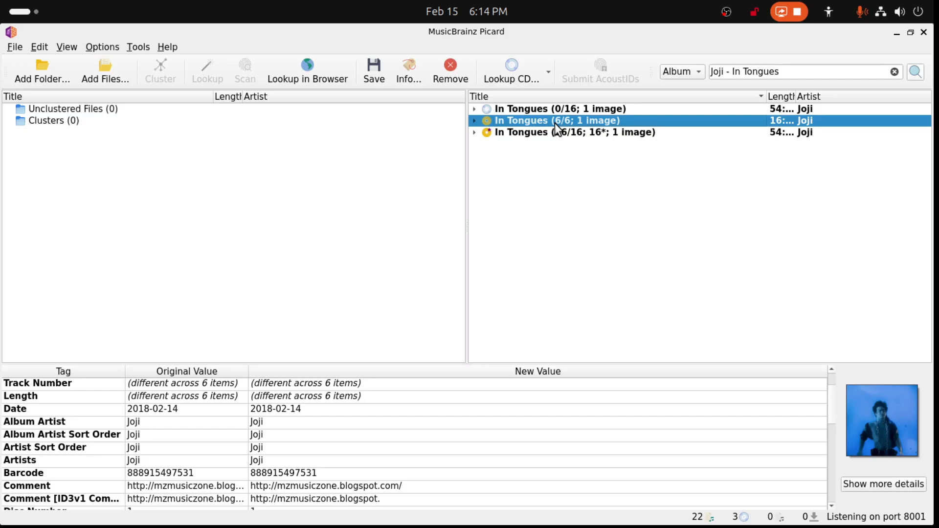
- Repeat the album search, sort by track count and load the 6-track 12" Vinyl US release dated 2023-01-20
left_click(912, 75)
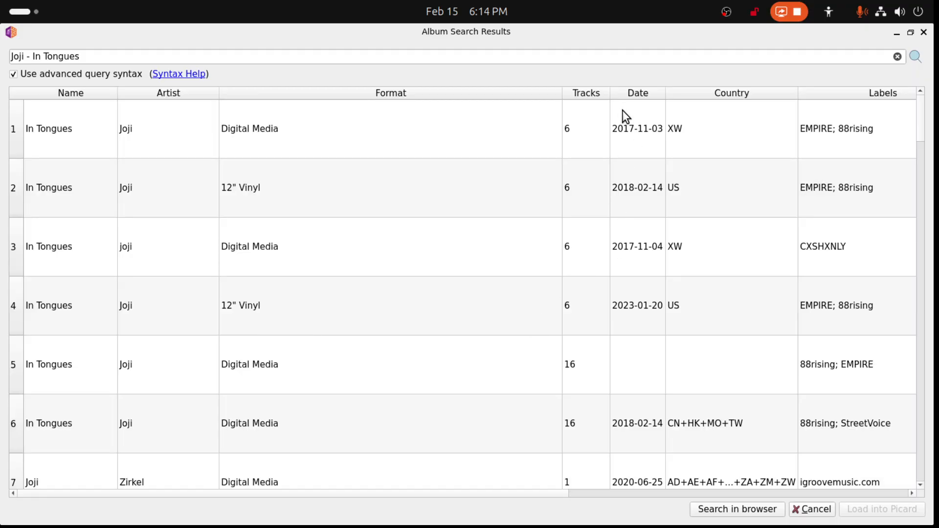
left_click(588, 94)
scroll(558, 275, "down", 4)
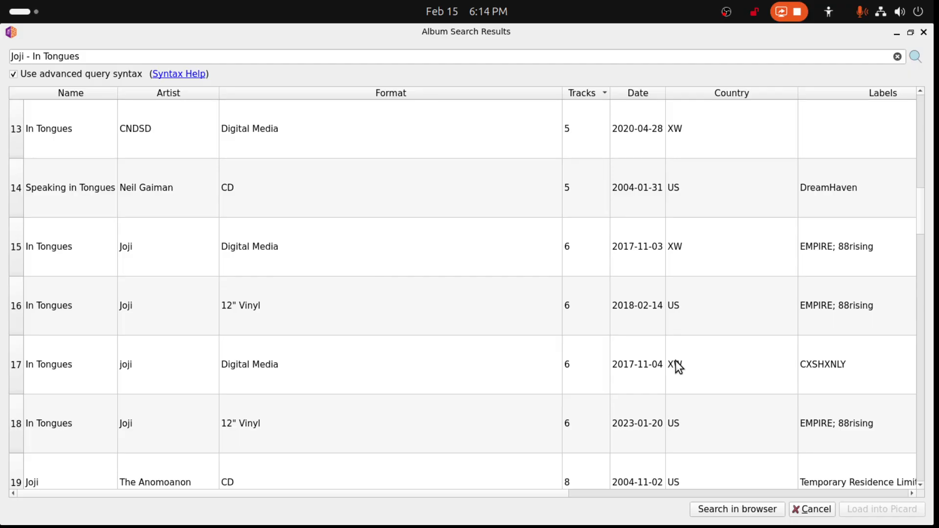
scroll(676, 367, "down", 3)
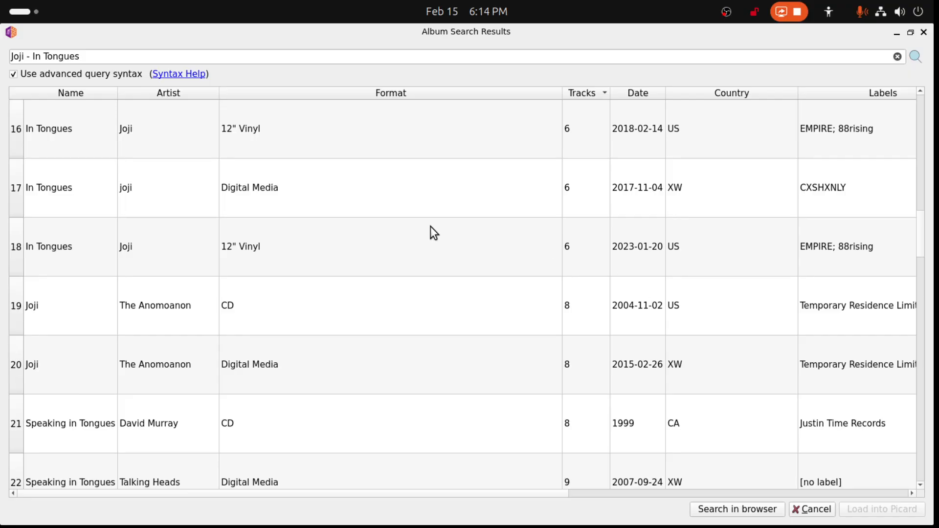
double_click(252, 250)
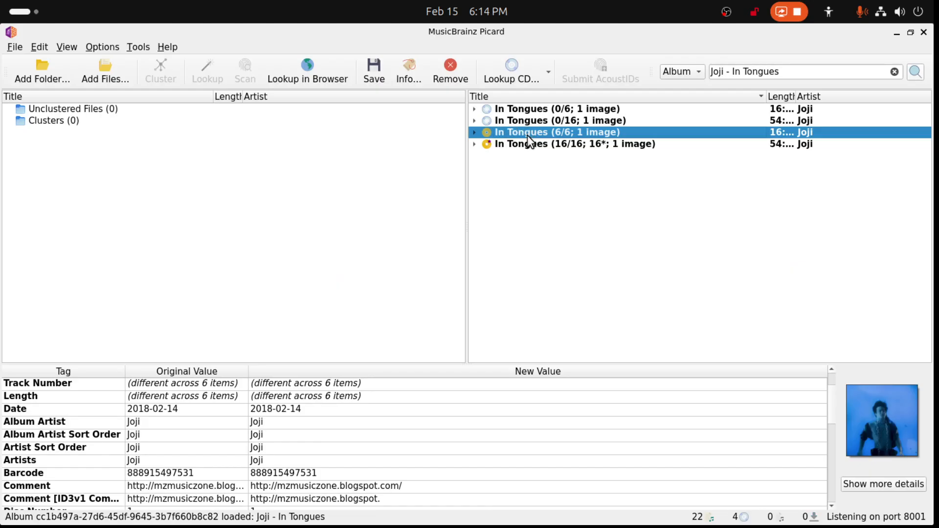
- Move the matched 6-track album's files onto the newly loaded empty 6-track release and review its changed tags
left_click_drag(528, 134, 526, 107)
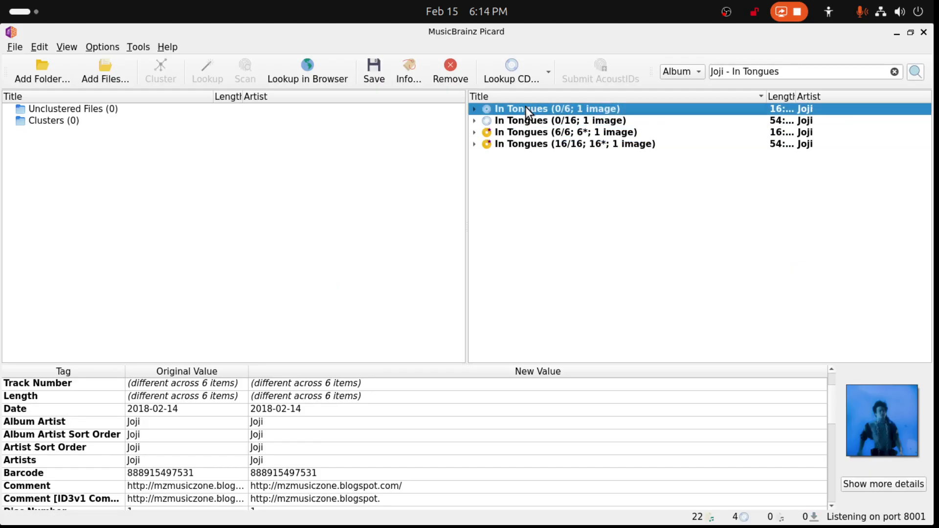
left_click(517, 136)
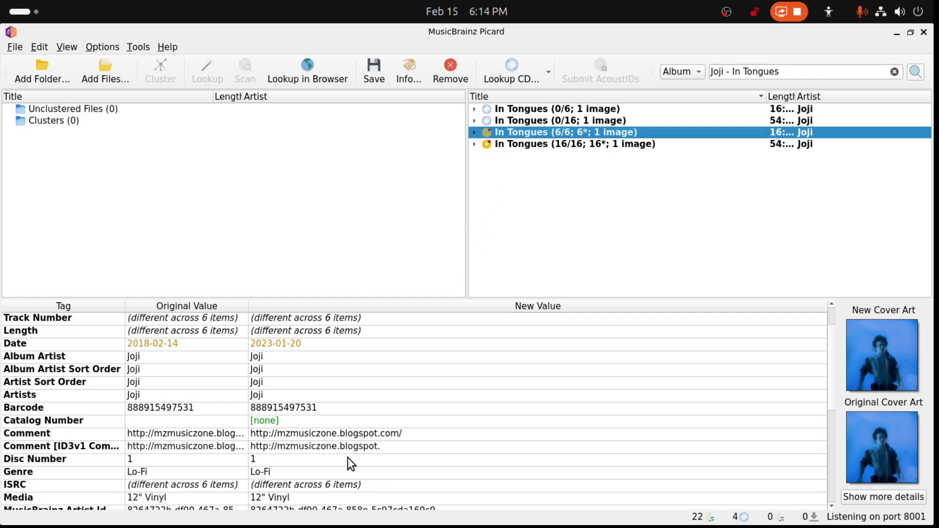
scroll(332, 410, "up", 1)
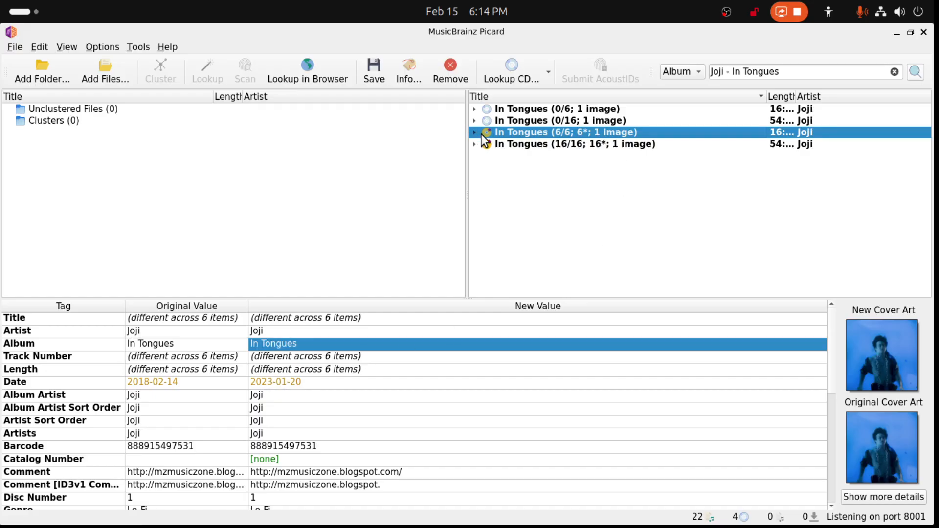
- Compare the Date and Release Type tags of the retagged 6-track and 16-track In Tongues albums
left_click(531, 146)
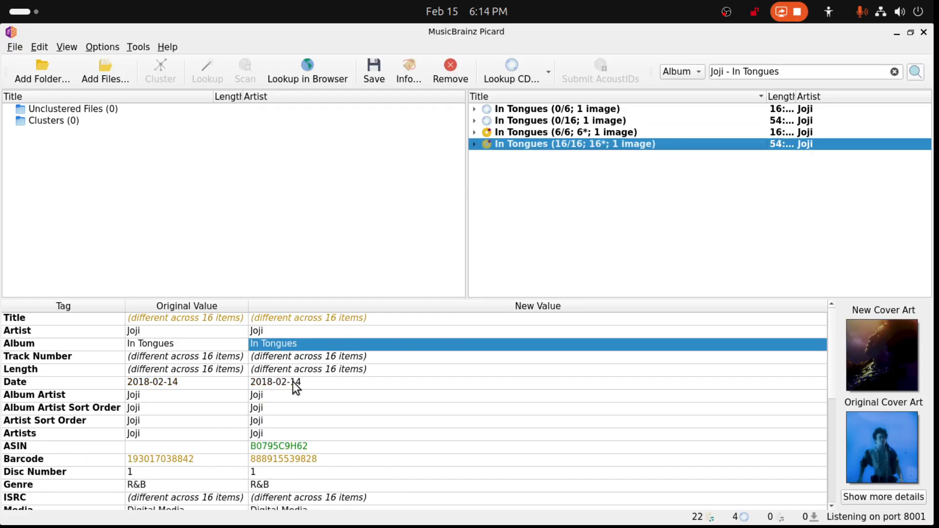
left_click(513, 131)
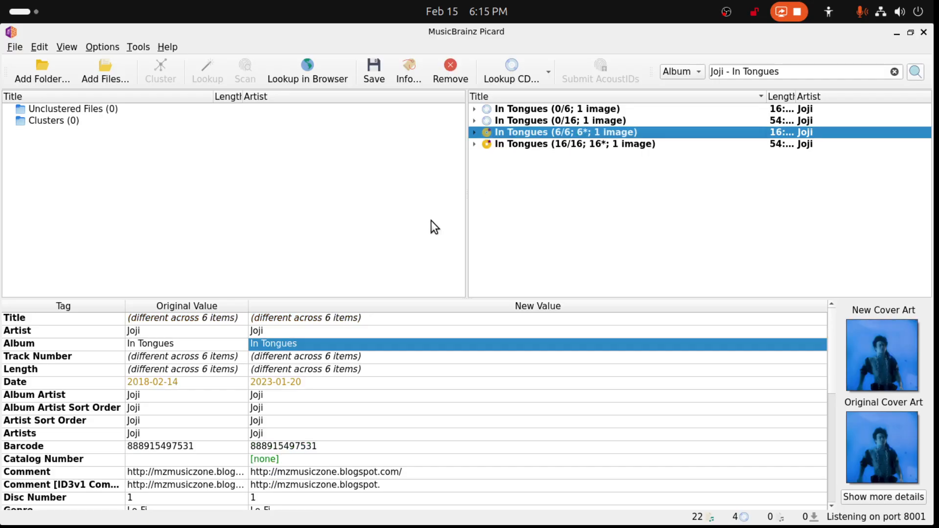
left_click(283, 387)
scroll(298, 397, "down", 3)
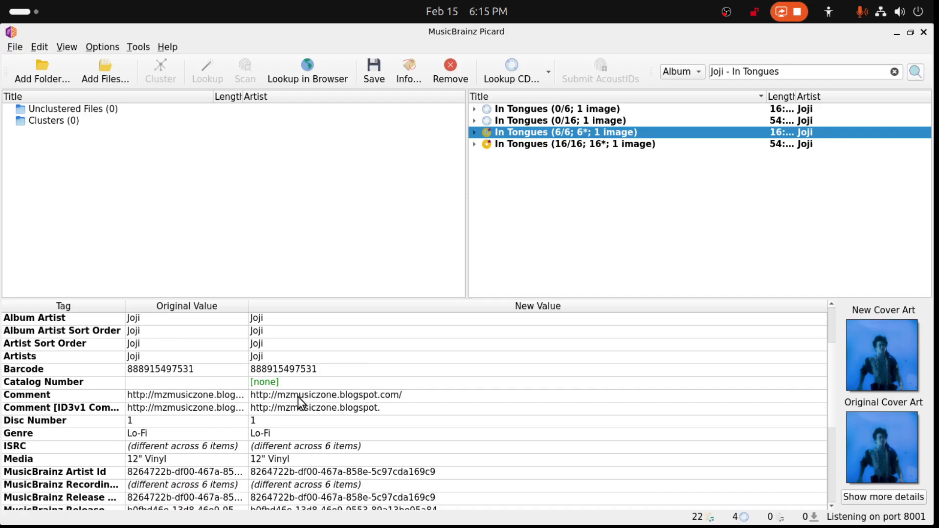
scroll(298, 397, "down", 4)
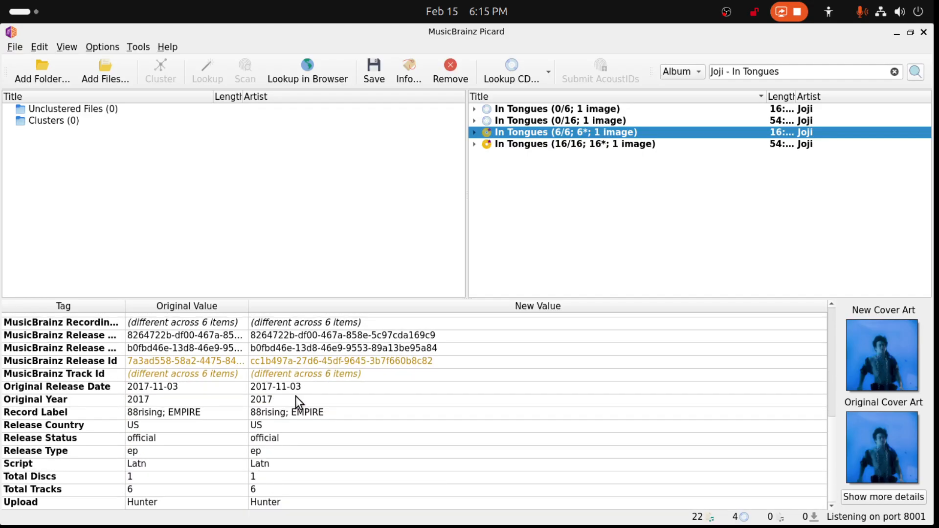
left_click(255, 453)
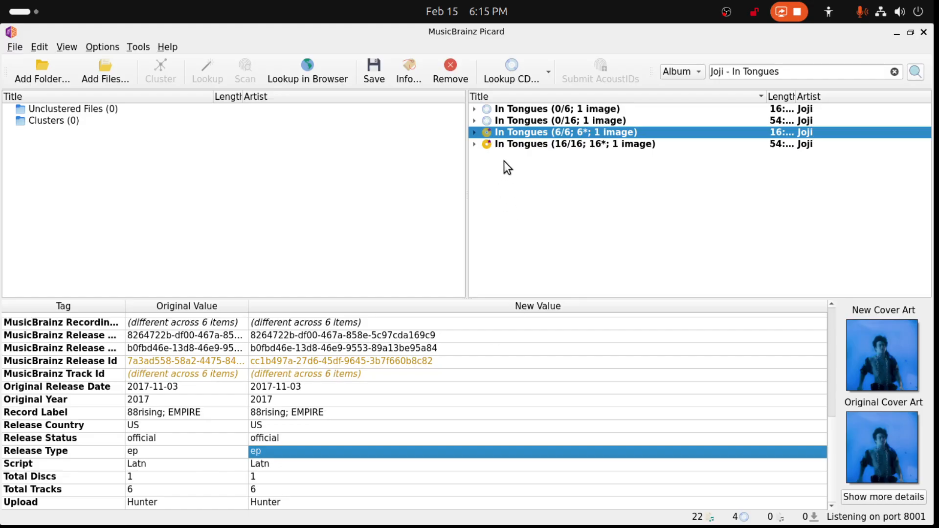
left_click(525, 146)
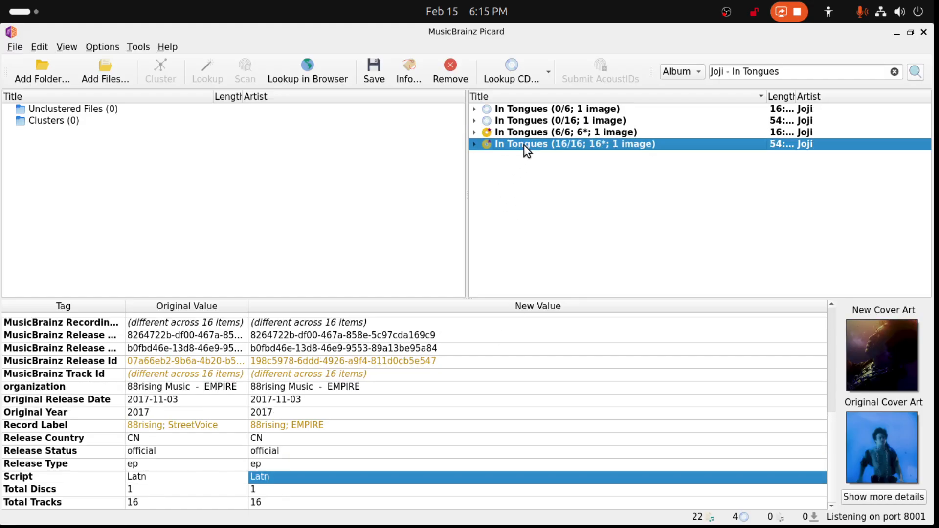
left_click(257, 464)
- Remove the two empty In Tongues albums (0/6 and 0/16) from the album list
left_click(539, 122)
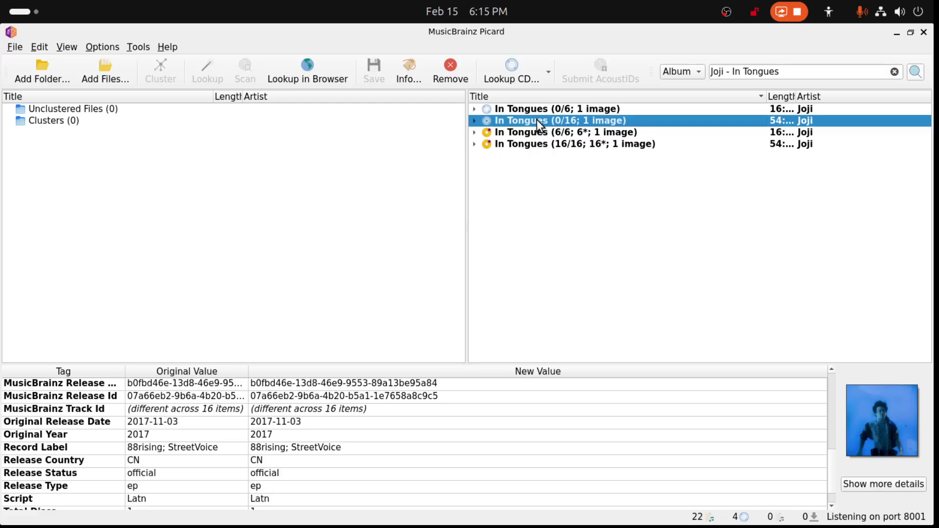
key("shift+Up")
key("Delete")
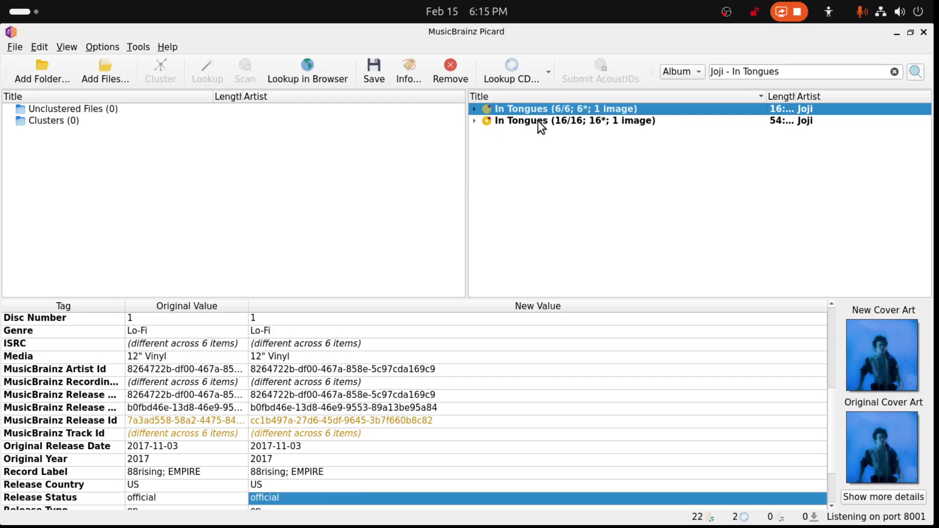
- Repeat the album search for Joji - In Tongues, review the listed releases and close the results without loading any
left_click(916, 72)
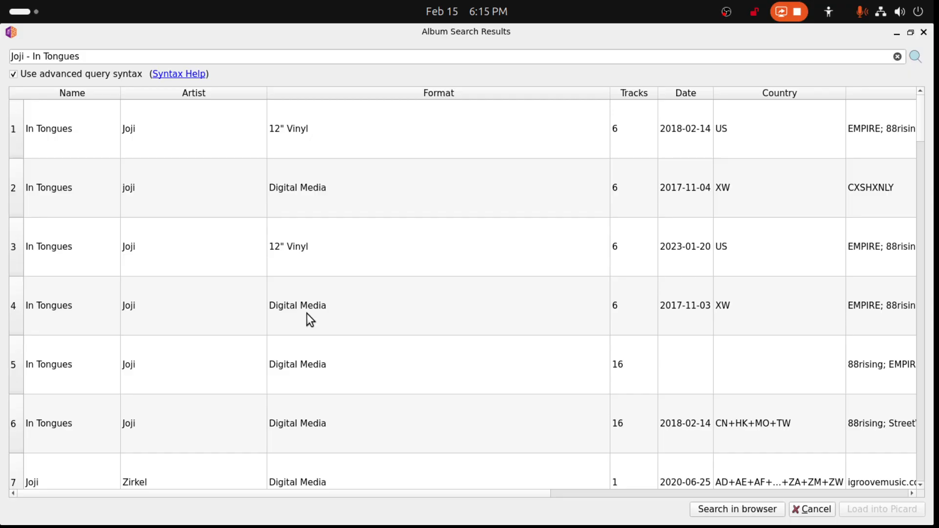
scroll(307, 313, "down", 3)
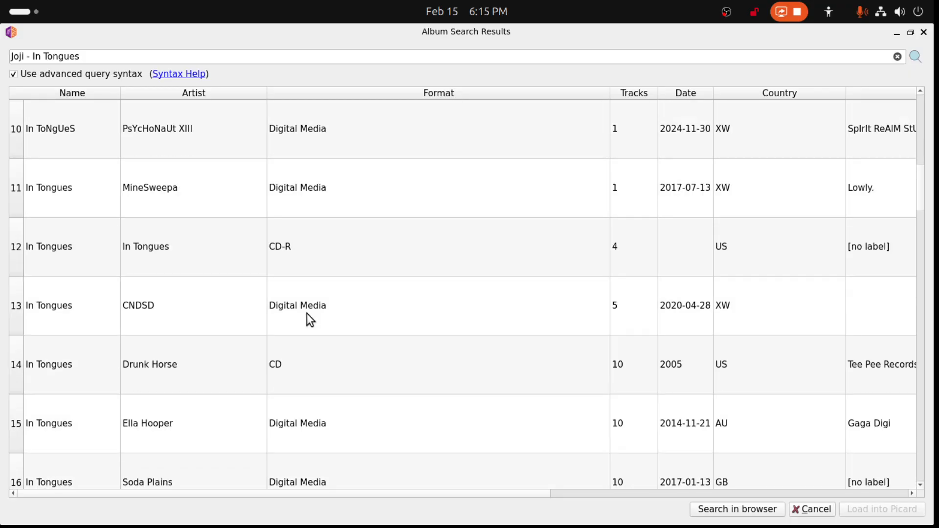
scroll(305, 322, "up", 3)
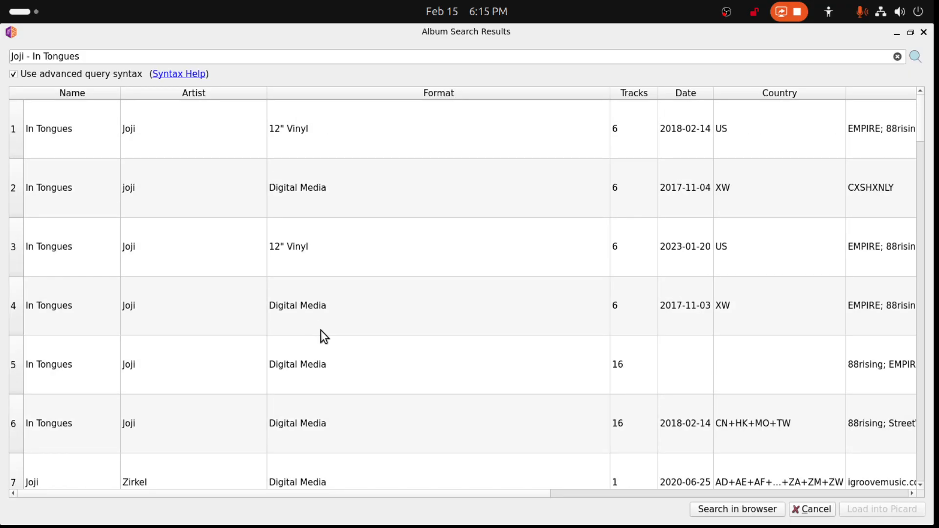
left_click(924, 32)
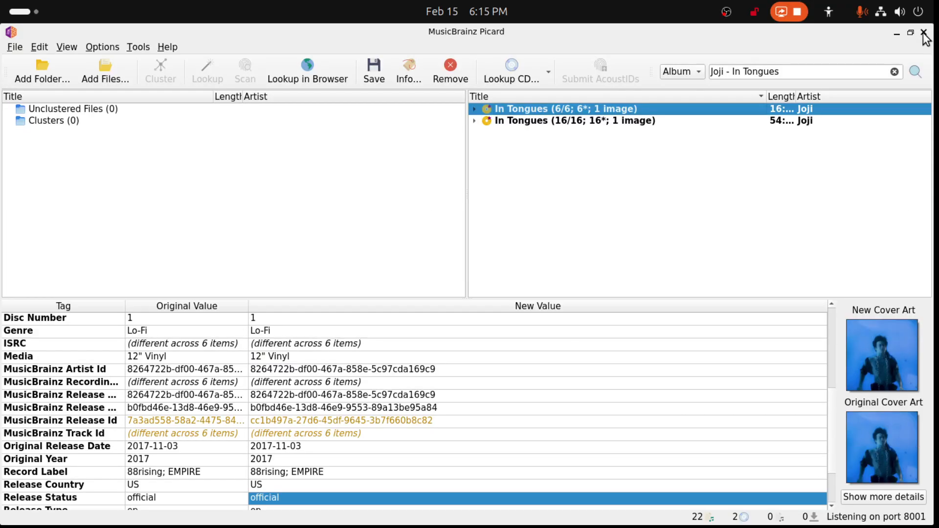
- Select both the 6-track and 16-track In Tongues albums and save their updated tags to the files
left_click(562, 121)
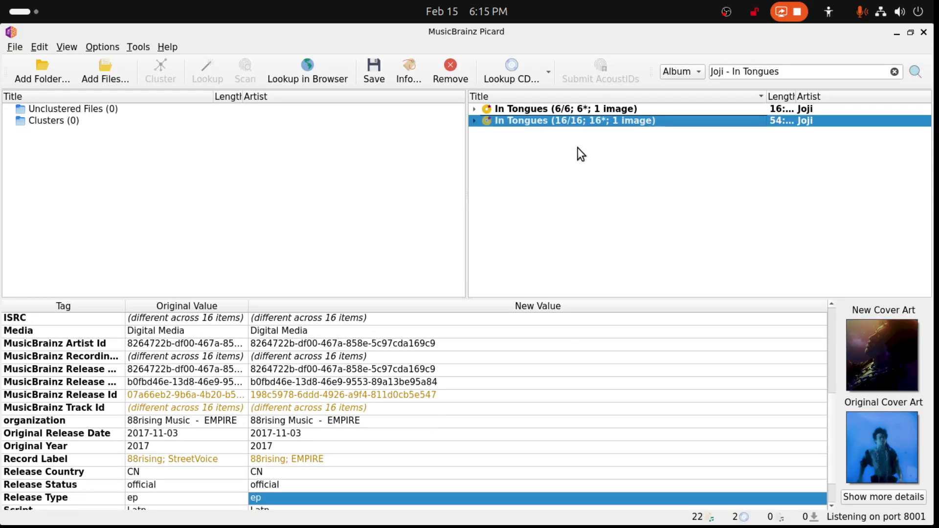
left_click(580, 111, "ctrl")
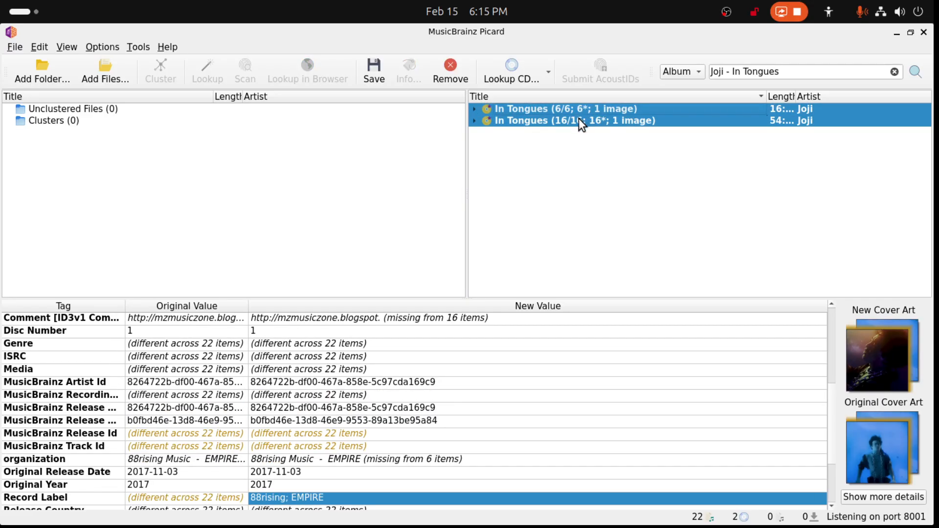
left_click(379, 72)
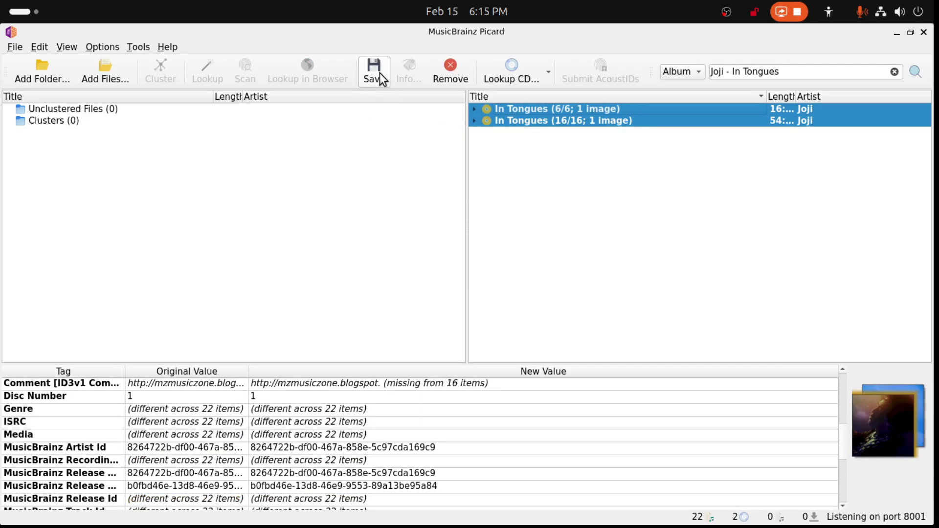
- Switch to the Files app, cut the Joji folder from Music and go to the music-main folder on the media server
left_click(896, 33)
left_click(354, 262)
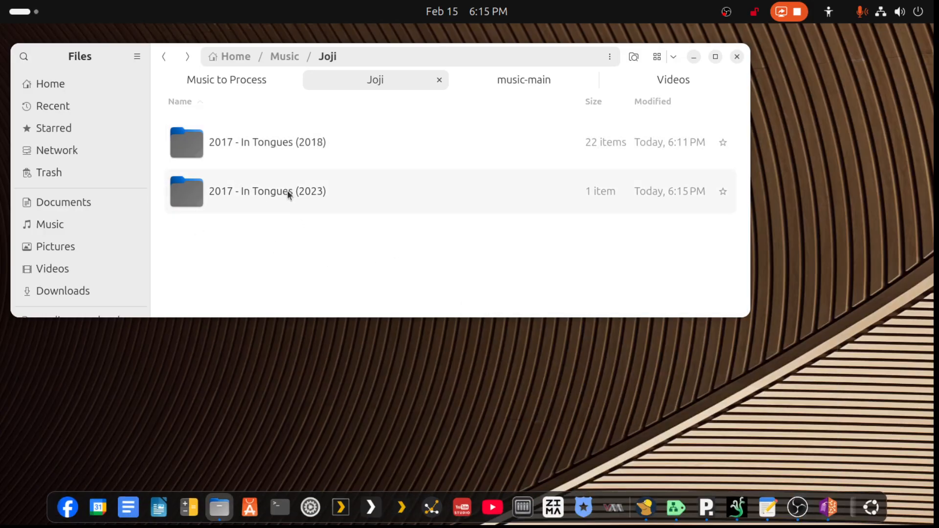
left_click(166, 58)
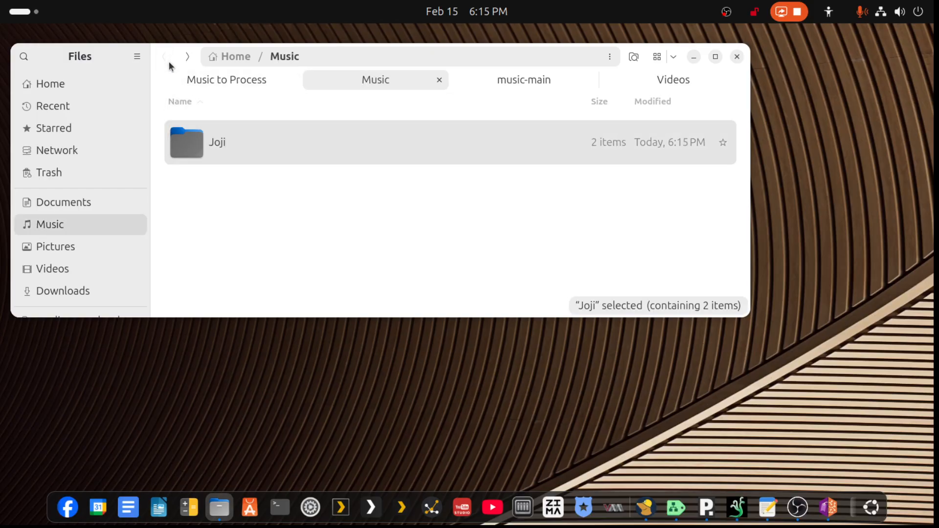
right_click(212, 141)
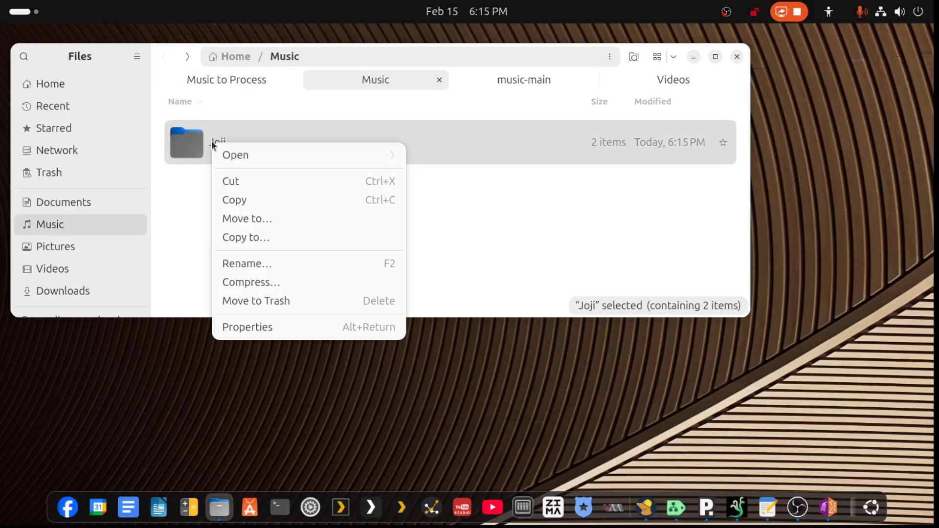
left_click(238, 181)
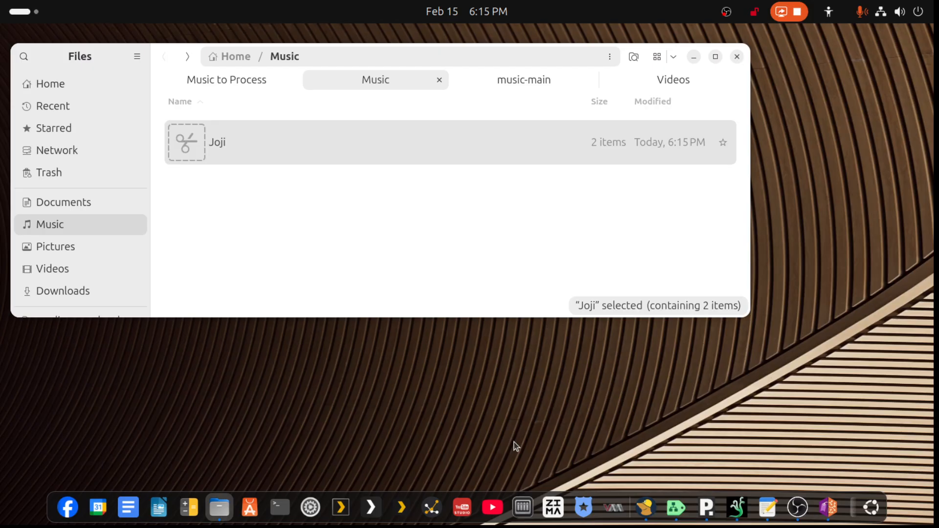
left_click(532, 82)
- Switch to Plex and open the Music library from the Bench-DXP4800+ server's library management settings
left_click(369, 516)
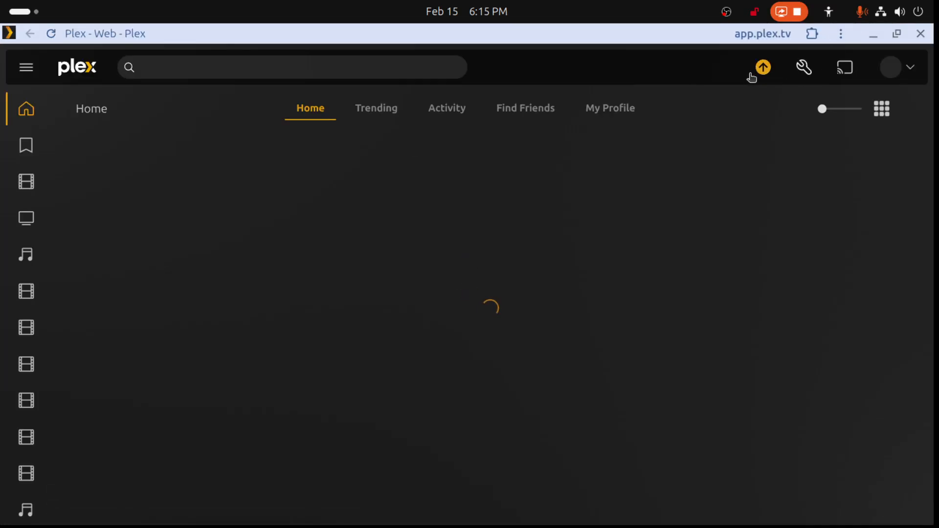
left_click(803, 68)
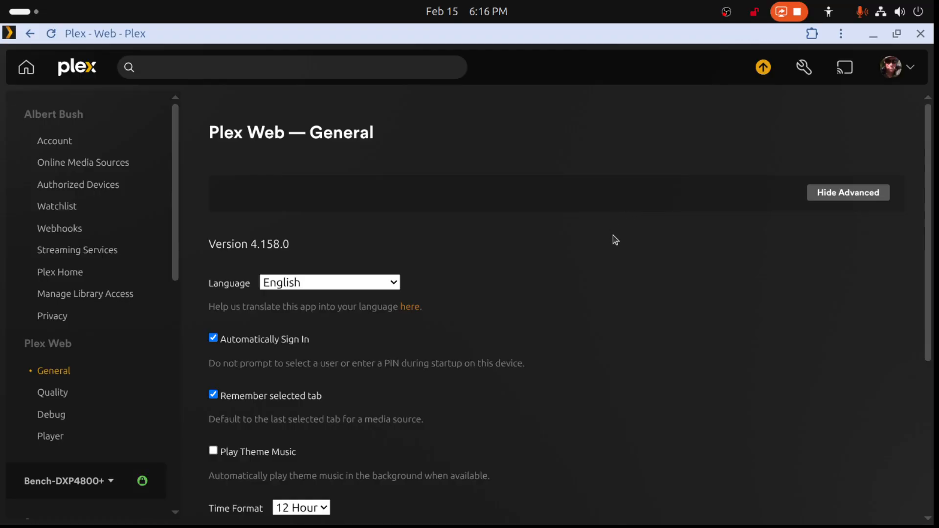
scroll(54, 391, "down", 10)
scroll(70, 375, "down", 1)
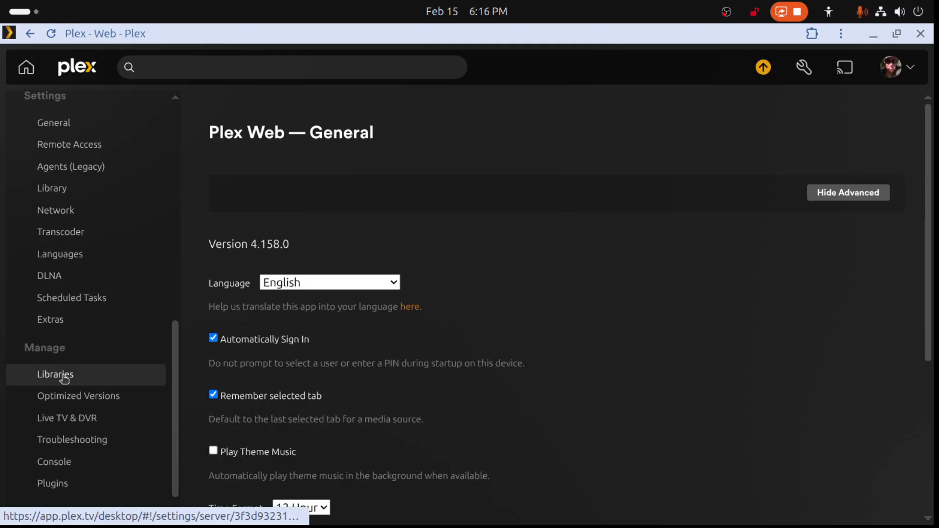
left_click(62, 382)
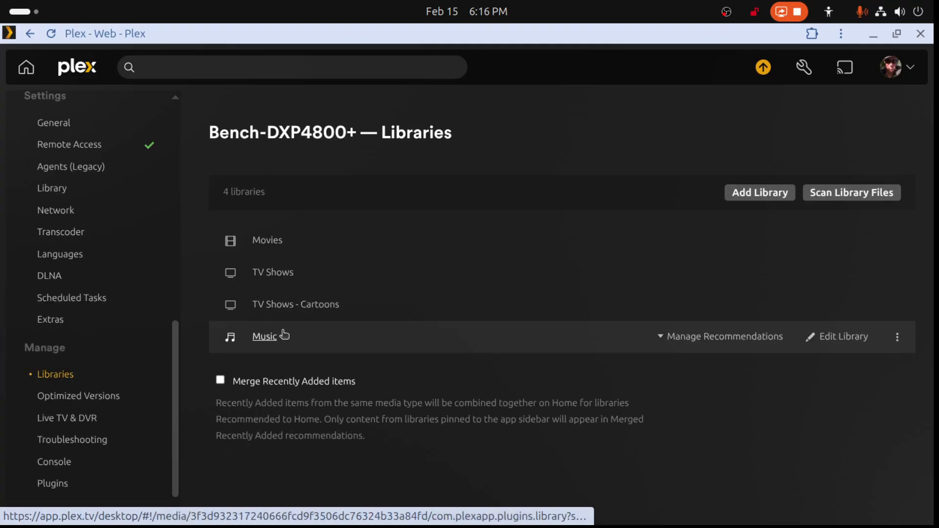
left_click(278, 247)
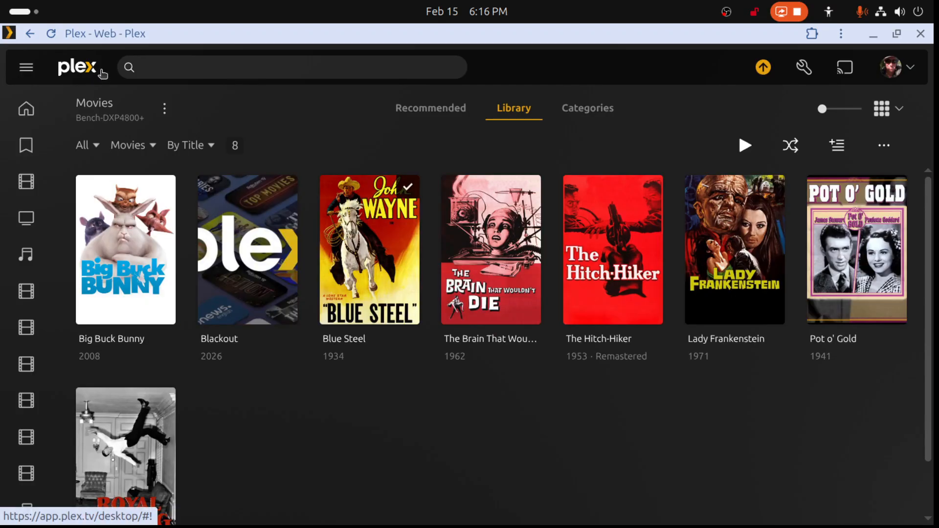
left_click(31, 35)
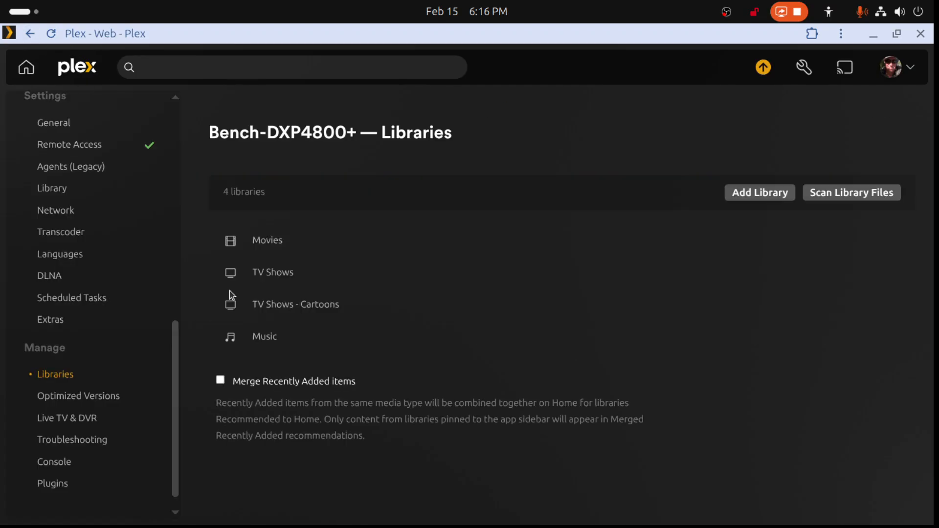
left_click(266, 340)
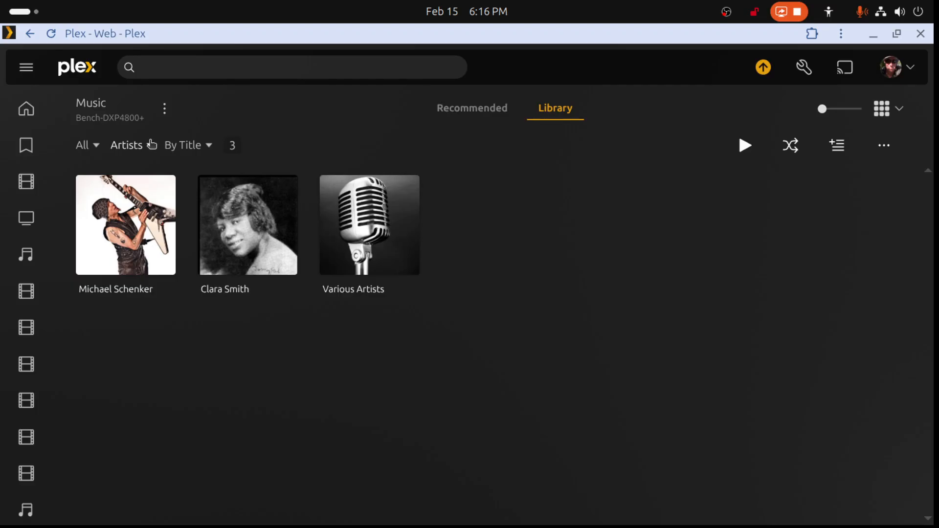
- Paste the cut Joji folder into music-main on the media server and return to the Plex Music library
double_click(362, 33)
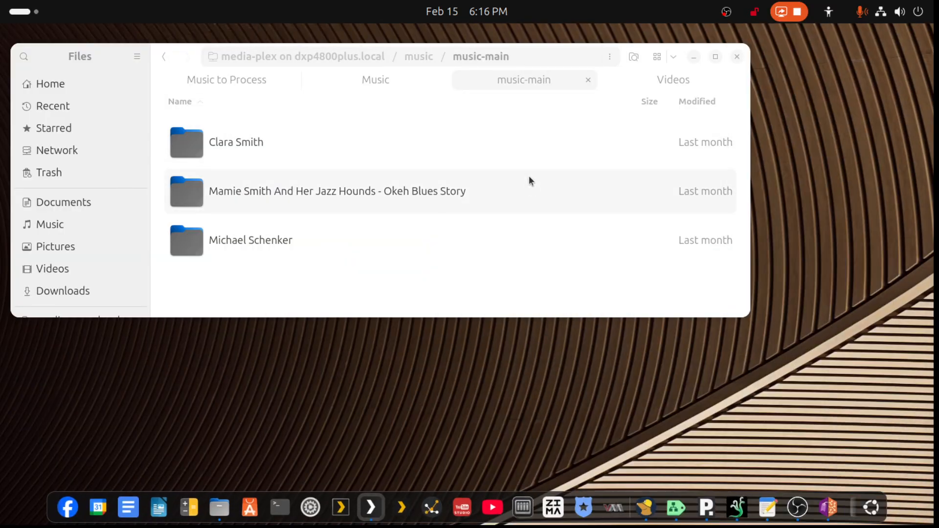
right_click(235, 289)
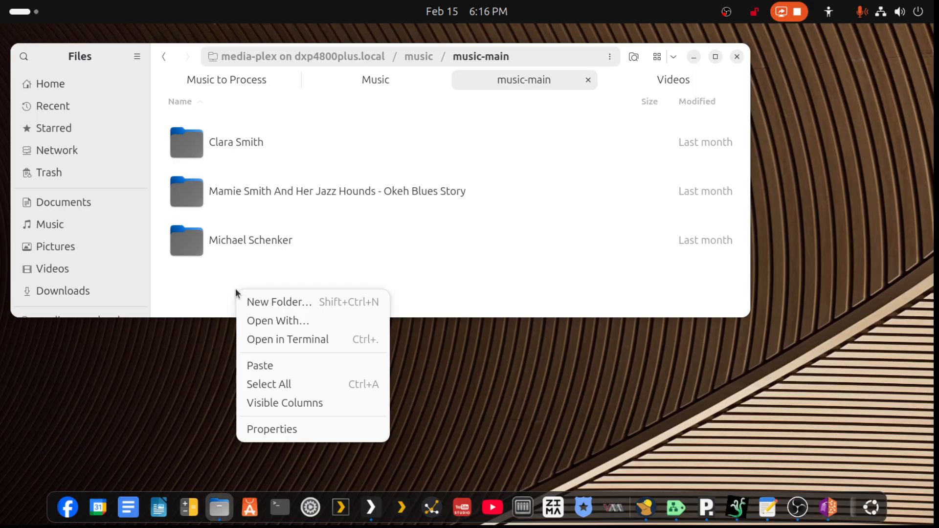
left_click(261, 367)
left_click(371, 508)
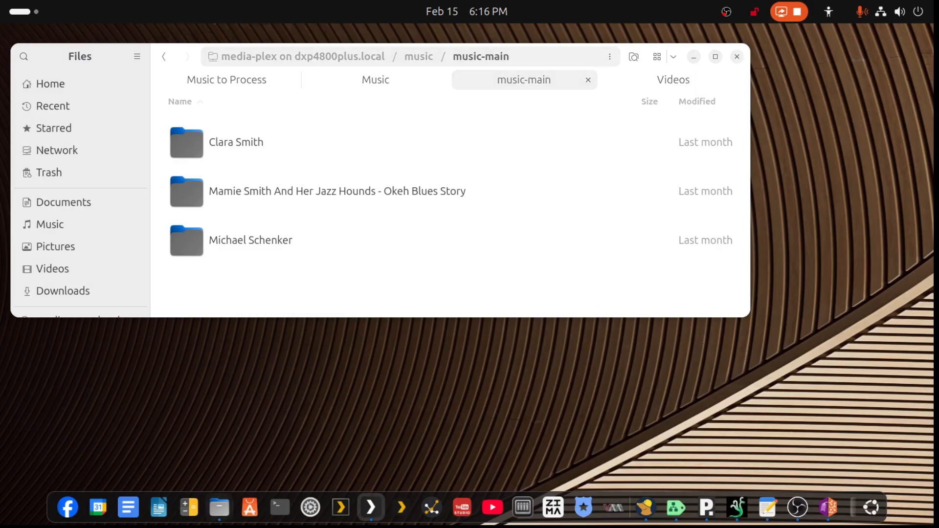
left_click_drag(933, 147, 362, 126)
double_click(362, 126)
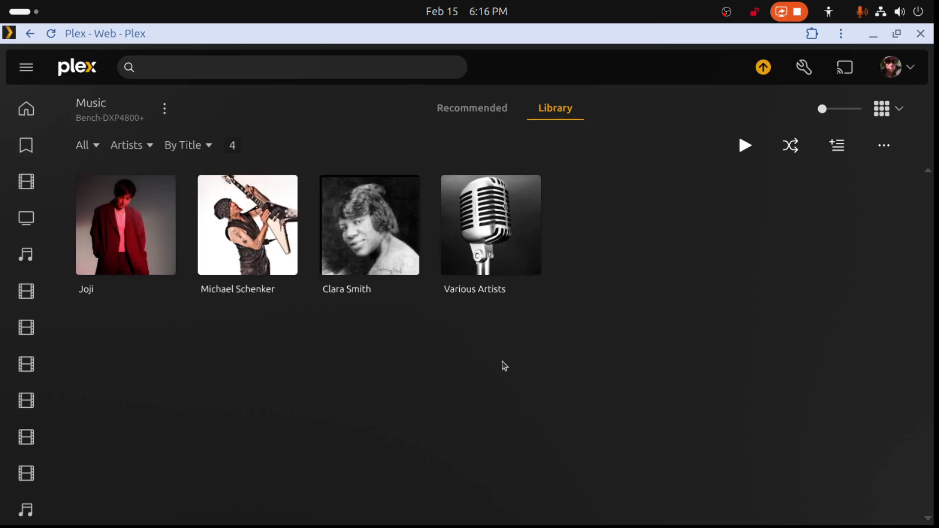
- Open the artist Joji in the Music library and look over the popular tracks and the Singles & EPs
left_click(160, 230)
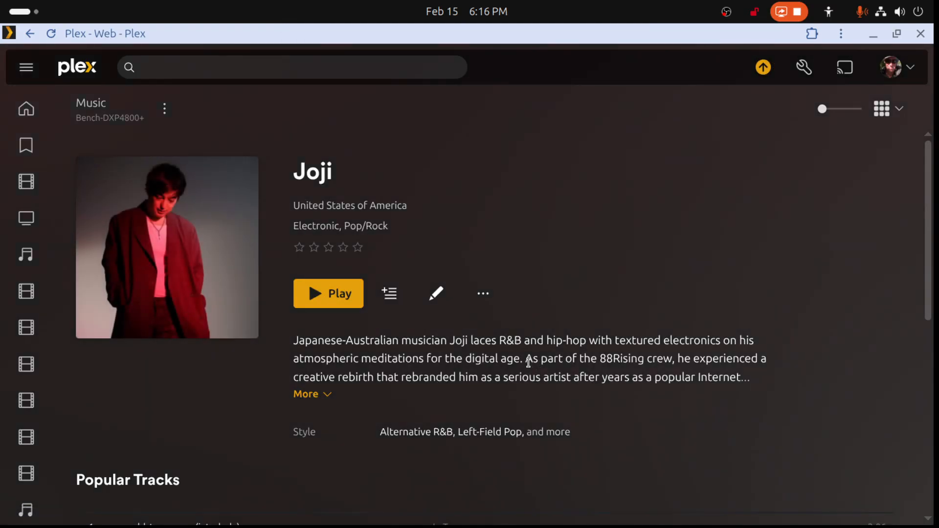
scroll(529, 363, "down", 5)
scroll(529, 363, "down", 1)
scroll(307, 334, "up", 2)
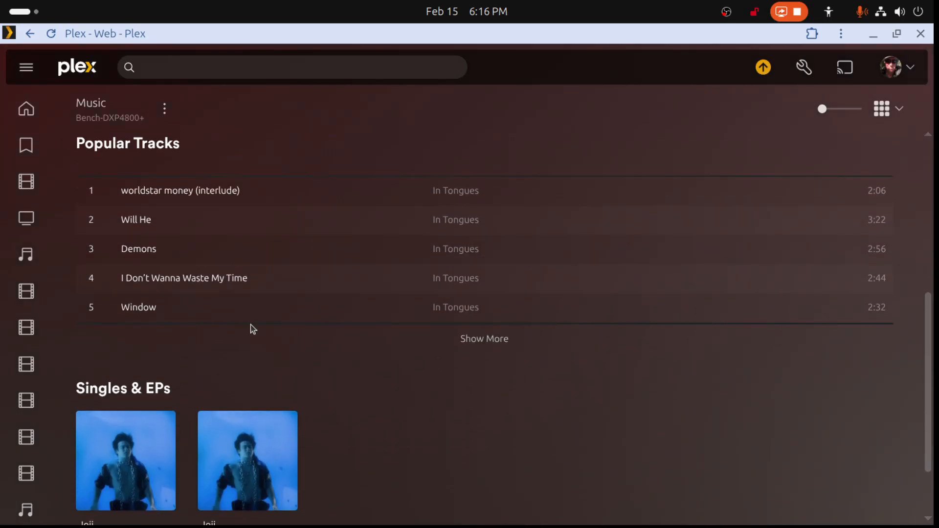
scroll(116, 343, "down", 2)
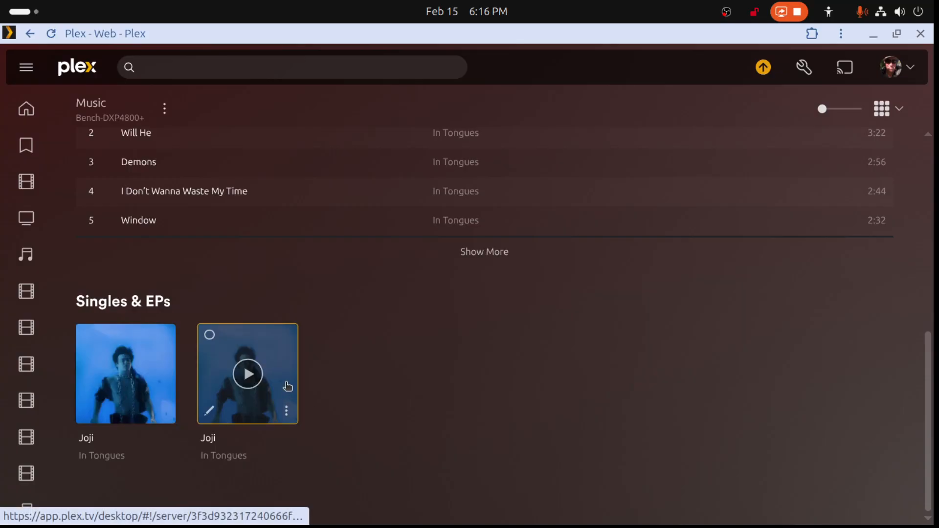
- Open the second In Tongues entry under Singles & EPs and review its track list and album details
left_click(292, 355)
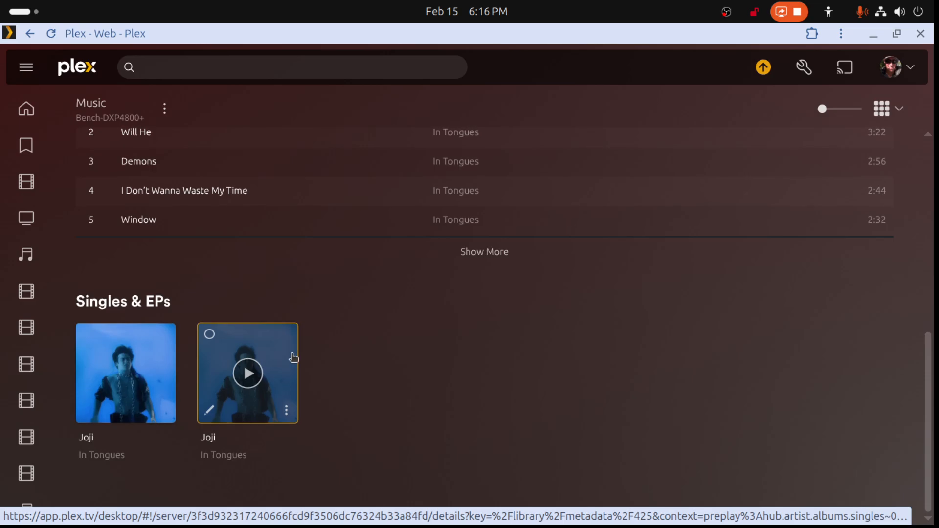
scroll(309, 372, "down", 5)
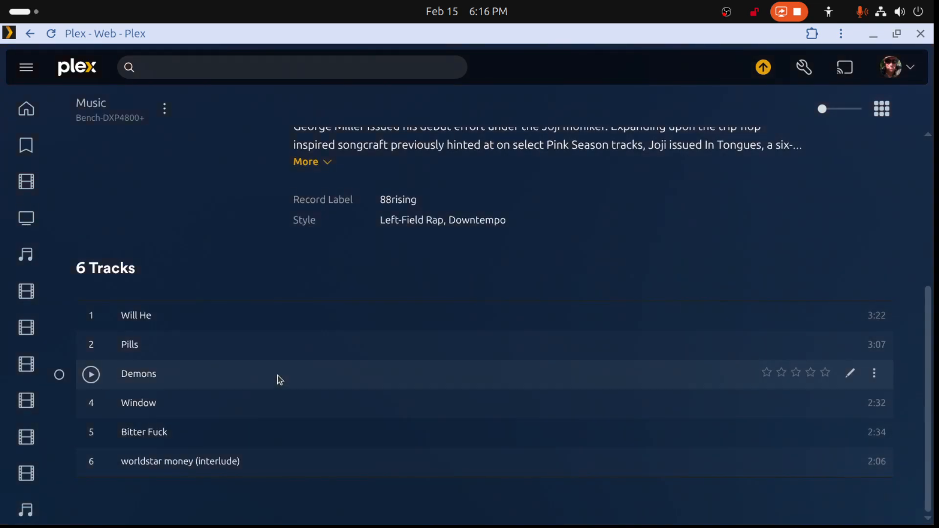
scroll(149, 333, "up", 4)
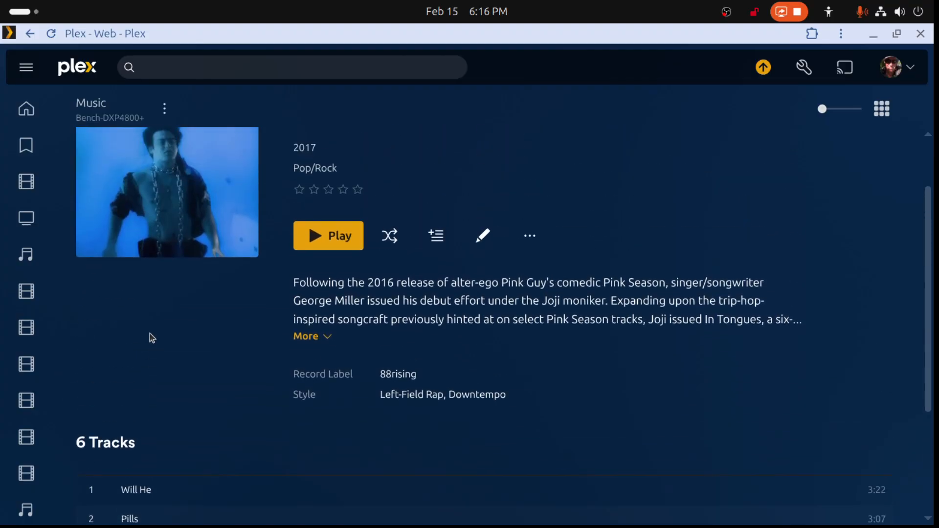
scroll(149, 333, "down", 4)
scroll(150, 333, "up", 5)
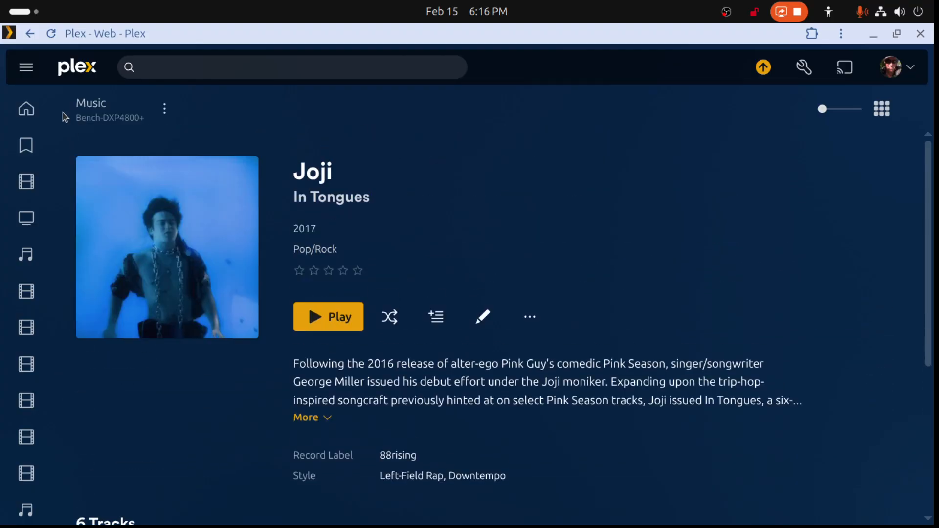
- Go back to the artist page, open the first In Tongues entry and review its track list and album details
left_click(30, 33)
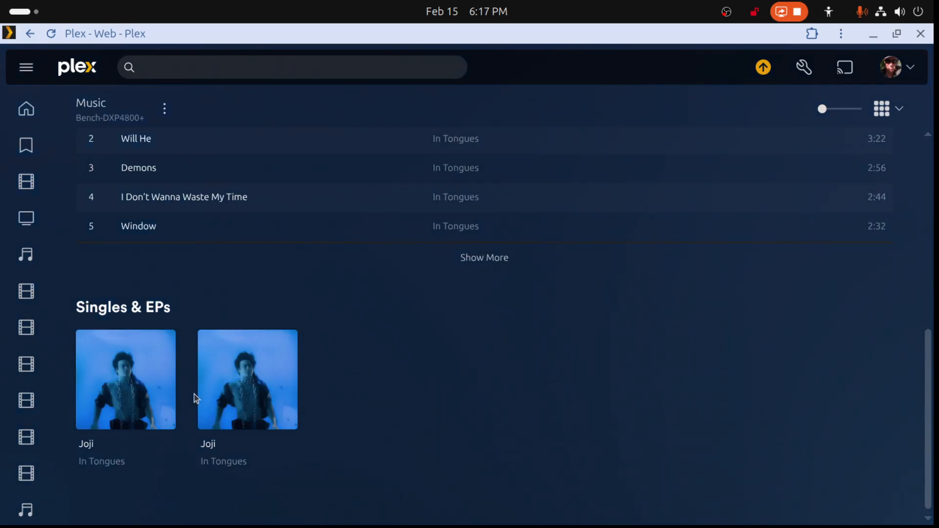
left_click(167, 377)
scroll(413, 386, "down", 10)
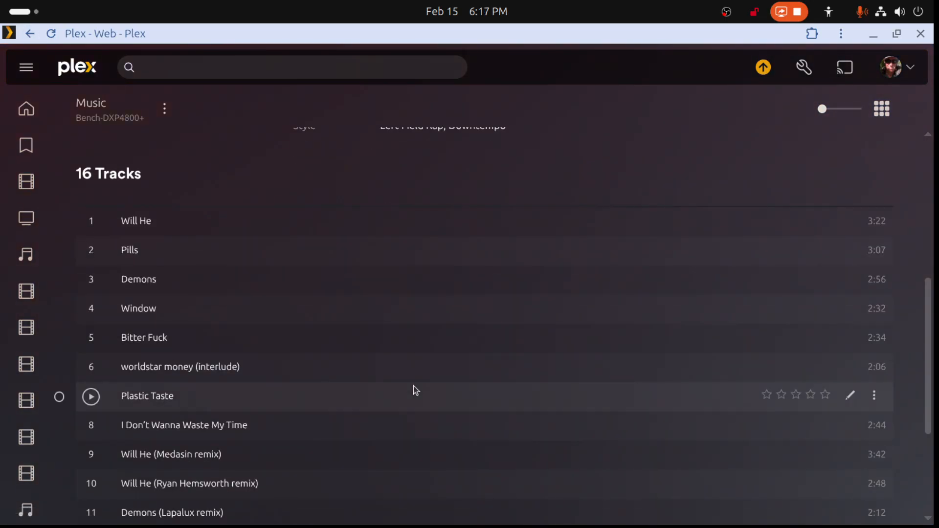
scroll(413, 386, "up", 10)
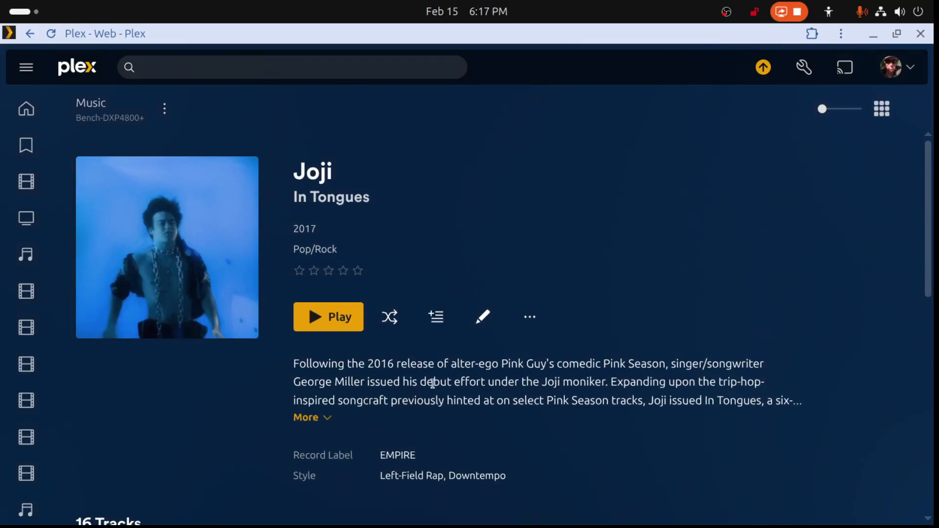
- Open the 16-track In Tongues album for editing, review its general metadata, cancel without changes and return to the artist page
left_click(481, 317)
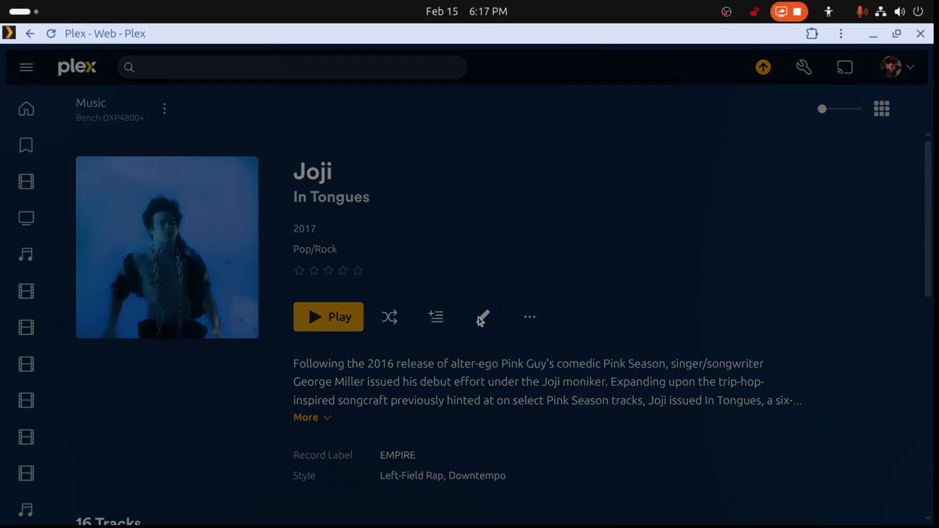
scroll(484, 406, "down", 3)
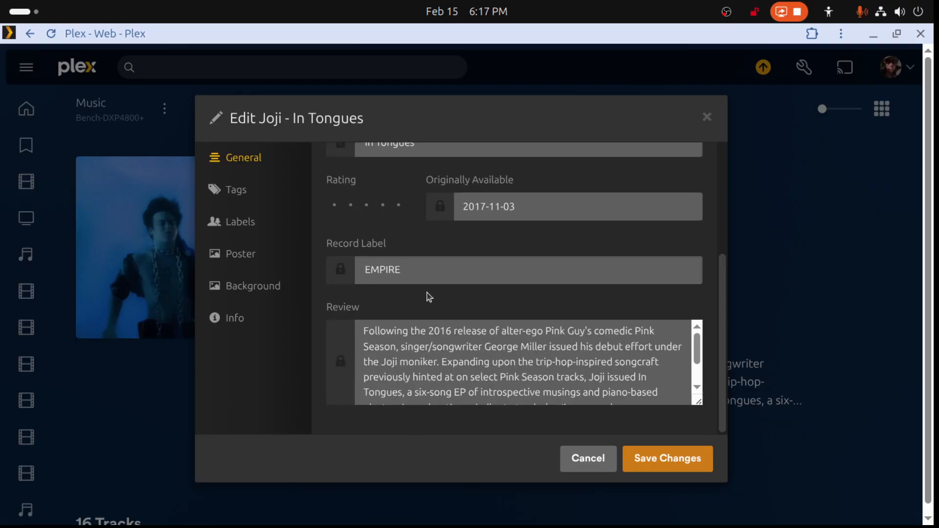
scroll(422, 284, "up", 3)
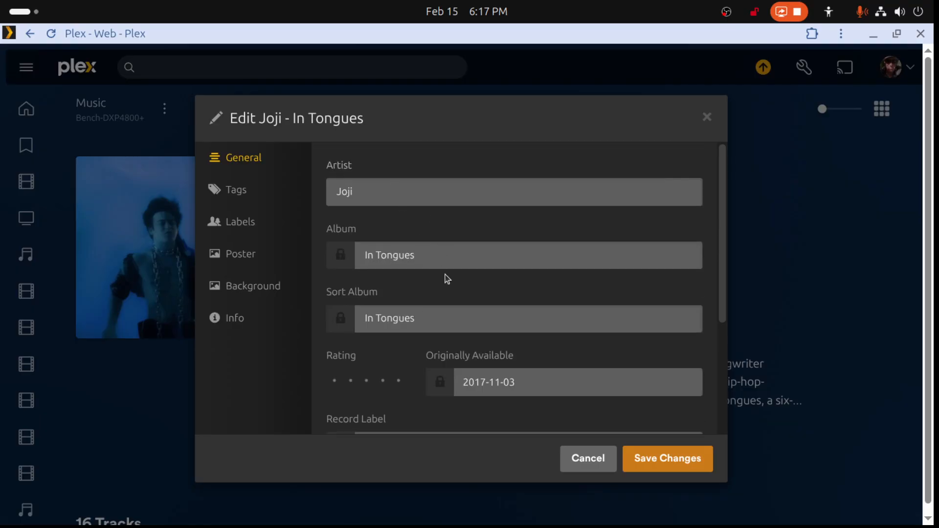
left_click(589, 458)
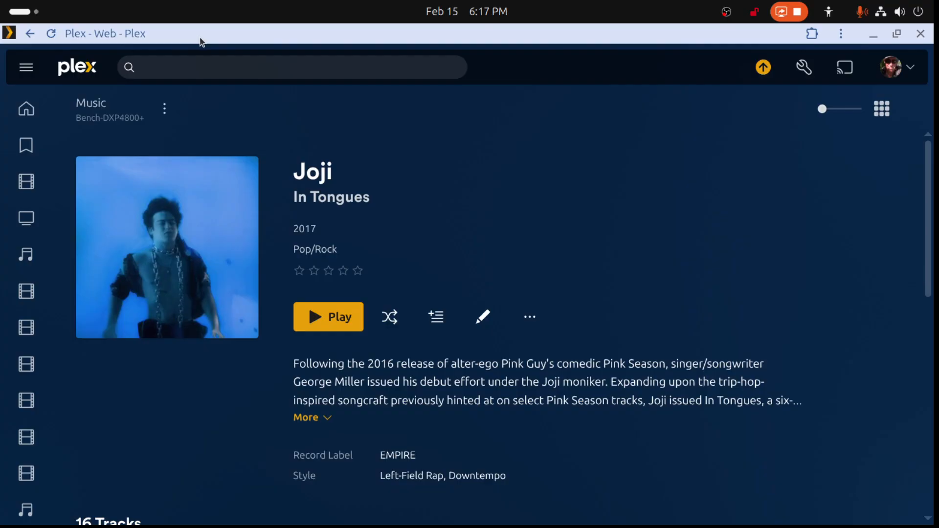
left_click(32, 36)
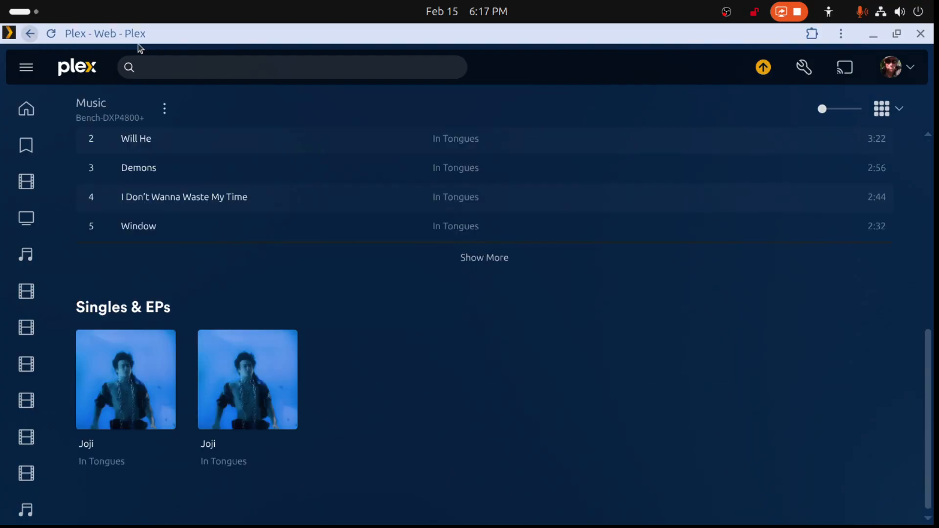
- Switch to Files, open the Joji folder in music-main, look through the 2017 - In Tongues (2023) files and return to the Joji folder
left_click_drag(170, 39, 938, 147)
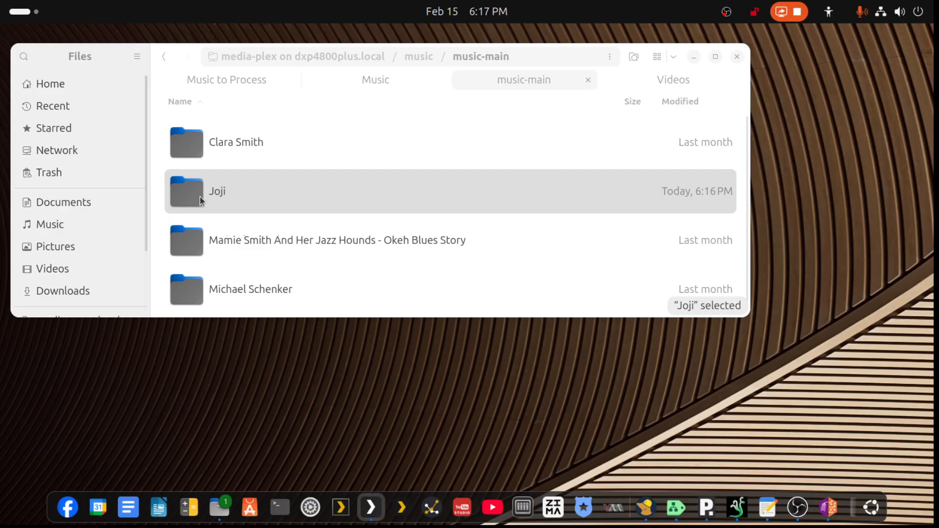
right_click(216, 194)
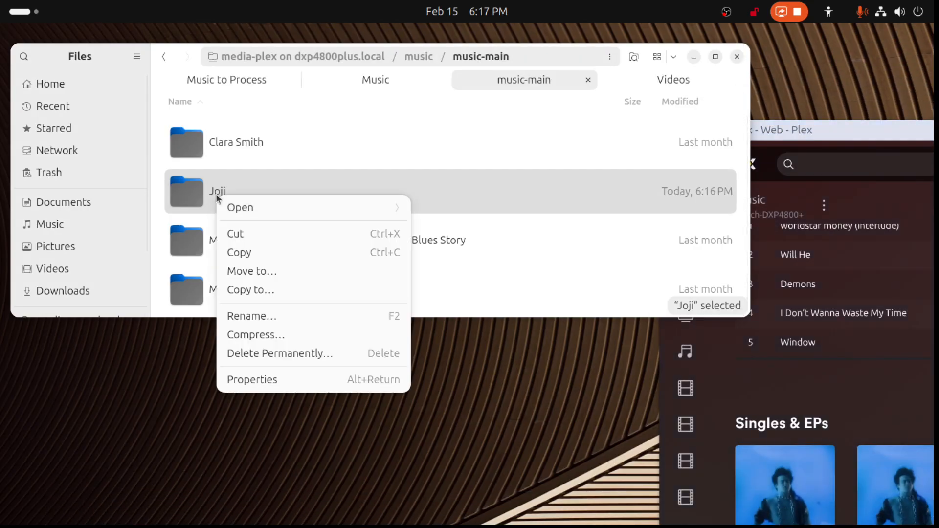
left_click(216, 194)
double_click(216, 194)
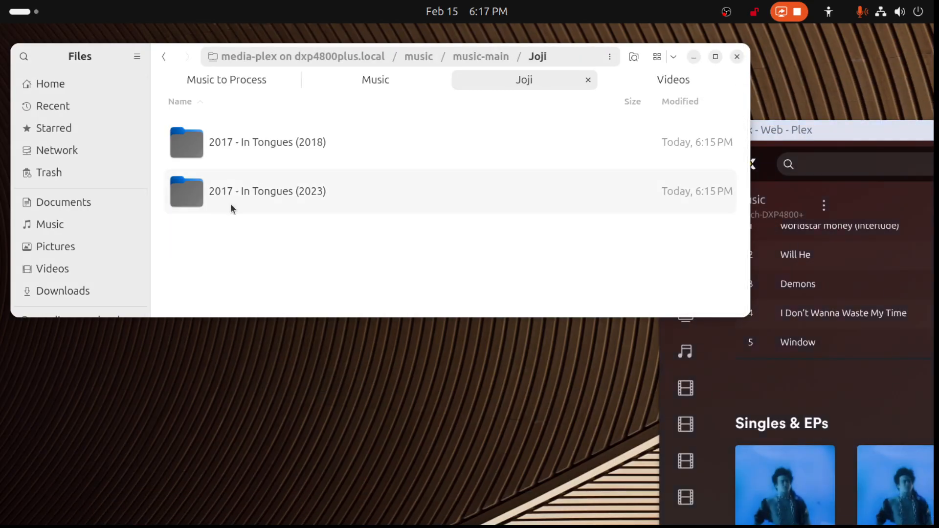
double_click(242, 195)
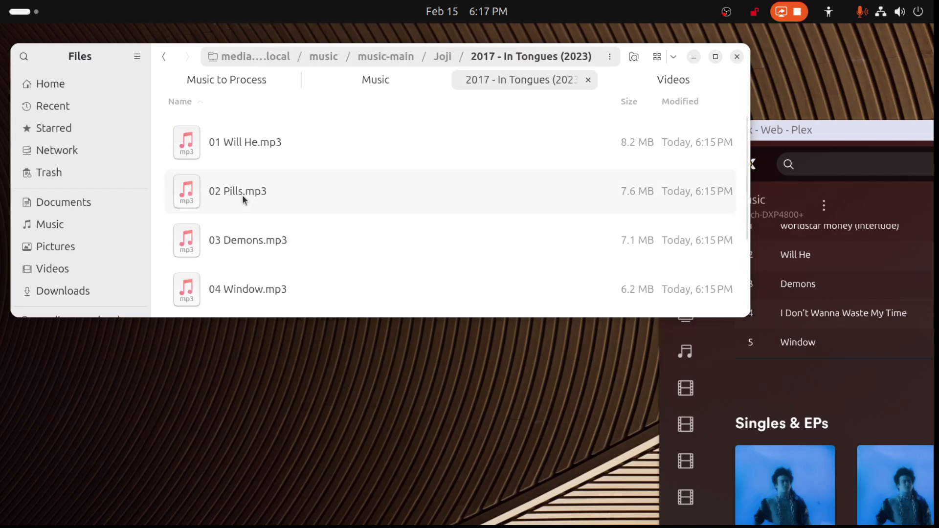
scroll(242, 194, "down", 2)
left_click(164, 57)
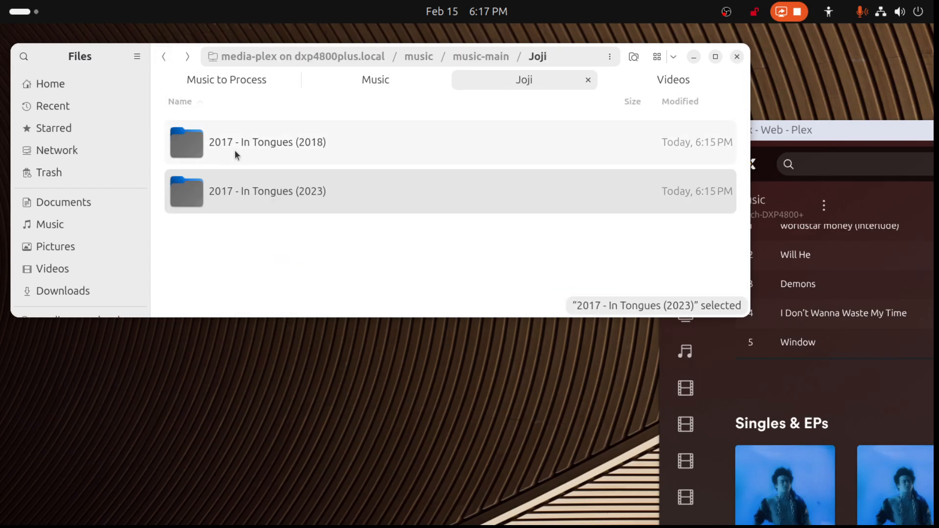
- Cut the 2017 - In Tongues (2018) folder from the Joji folder and paste it into the local Music folder
right_click(245, 148)
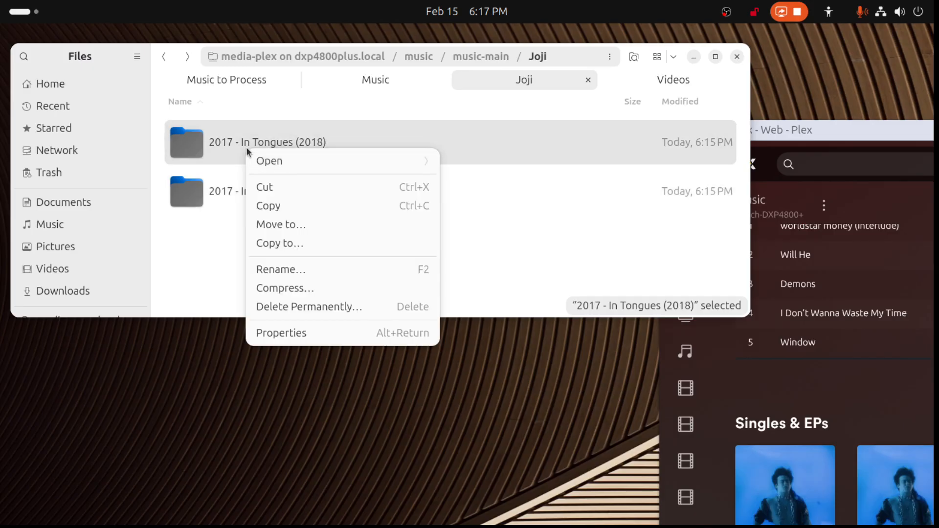
left_click(262, 185)
left_click(362, 87)
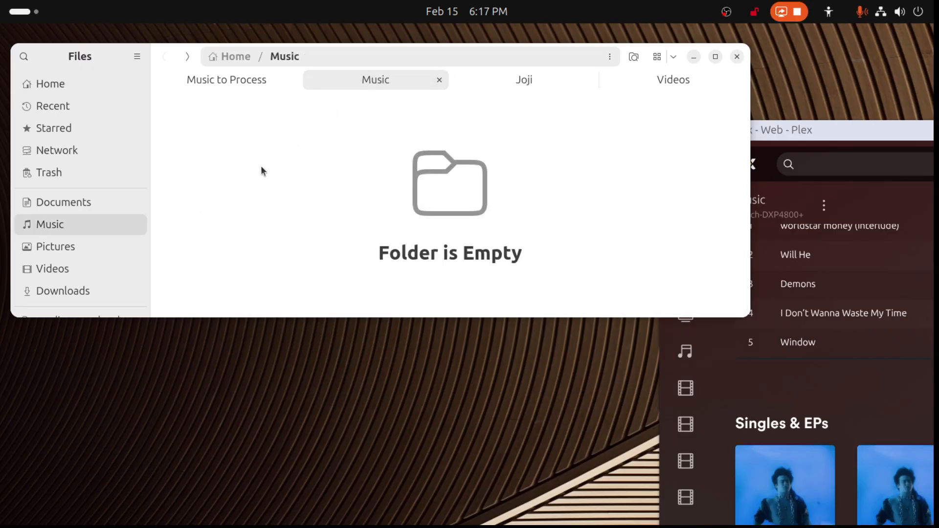
right_click(263, 182)
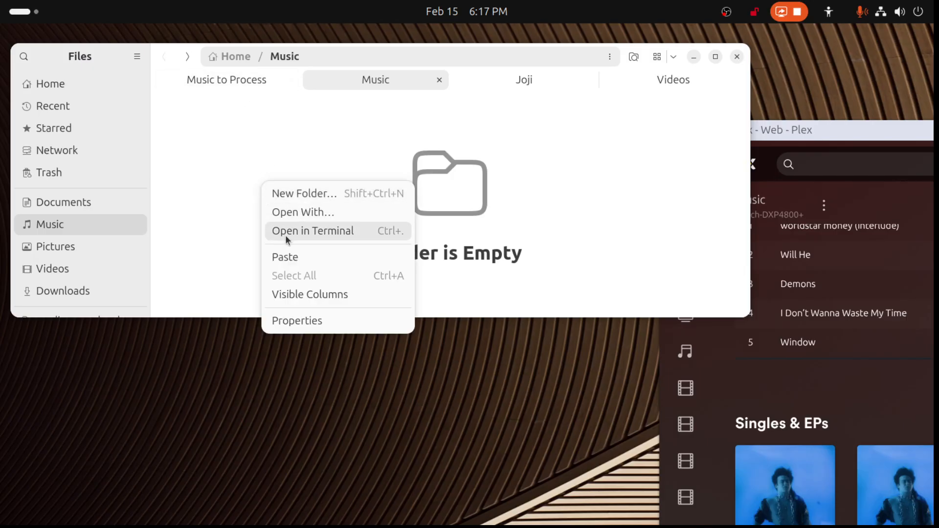
left_click(283, 258)
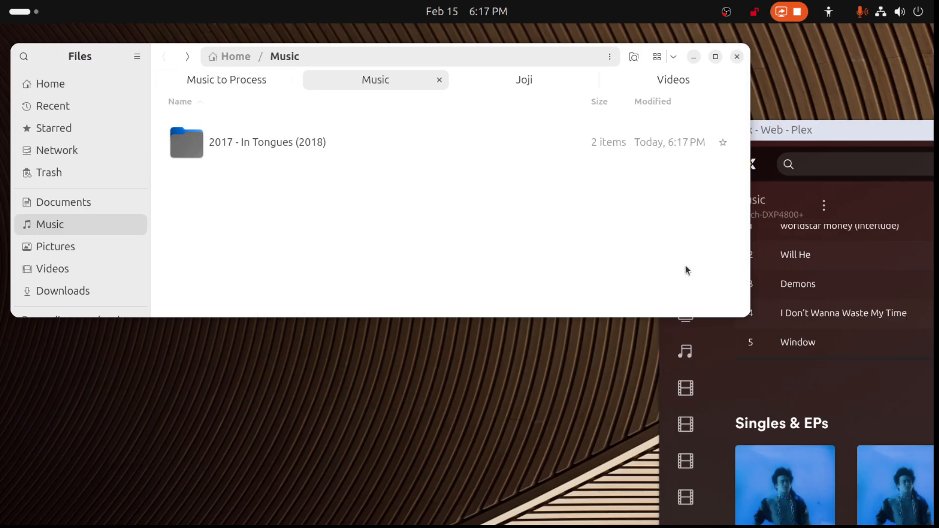
- Switch to Plex and scan the Music library's files
left_click_drag(900, 131, 597, 124)
double_click(597, 125)
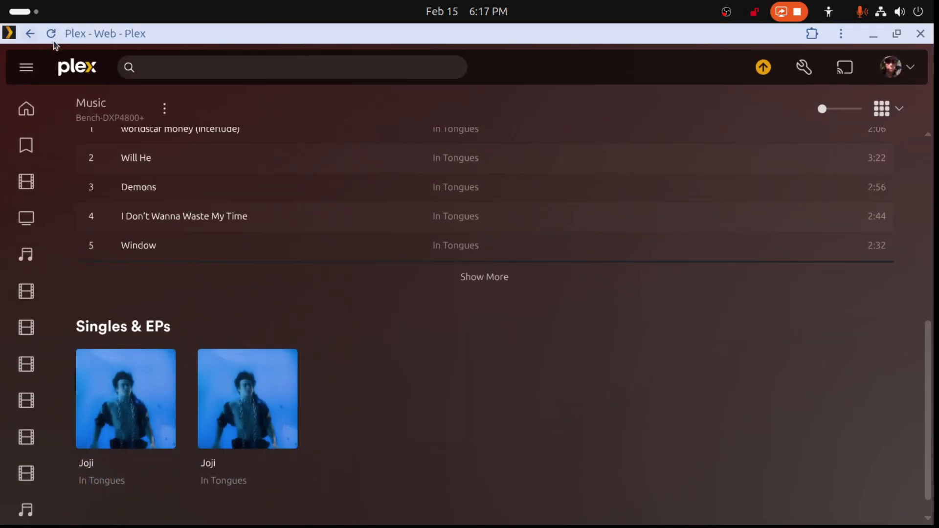
left_click(164, 108)
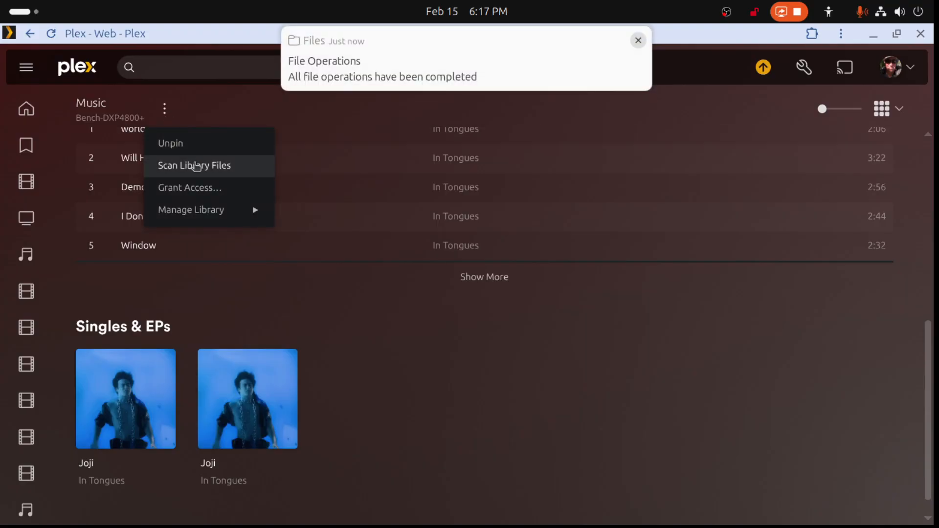
left_click(169, 163)
- Bring MusicBrainz Picard up beside the local Music folder and try to add the 2017 - In Tongues (2018) folder to it
left_click_drag(192, 31, 934, 117)
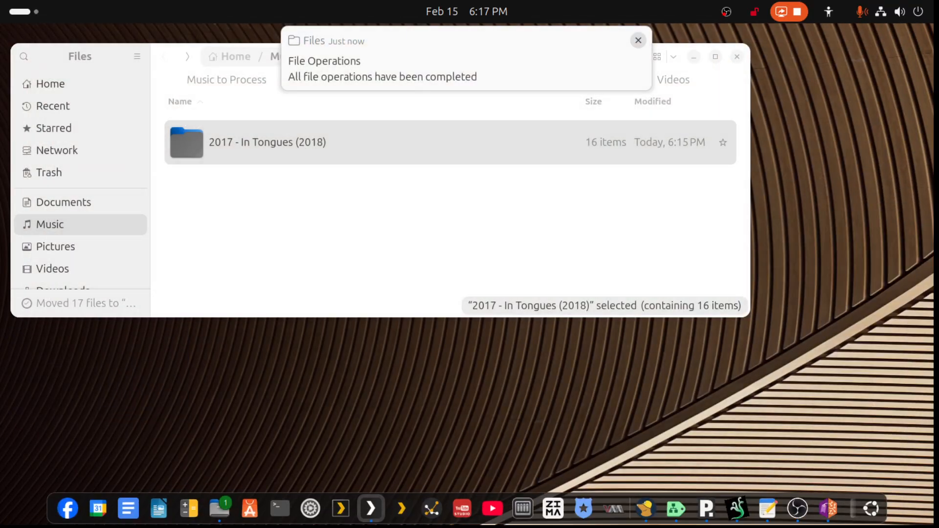
left_click(829, 508)
left_click_drag(470, 52, 771, 178)
left_click_drag(290, 143, 500, 351)
left_click(791, 175)
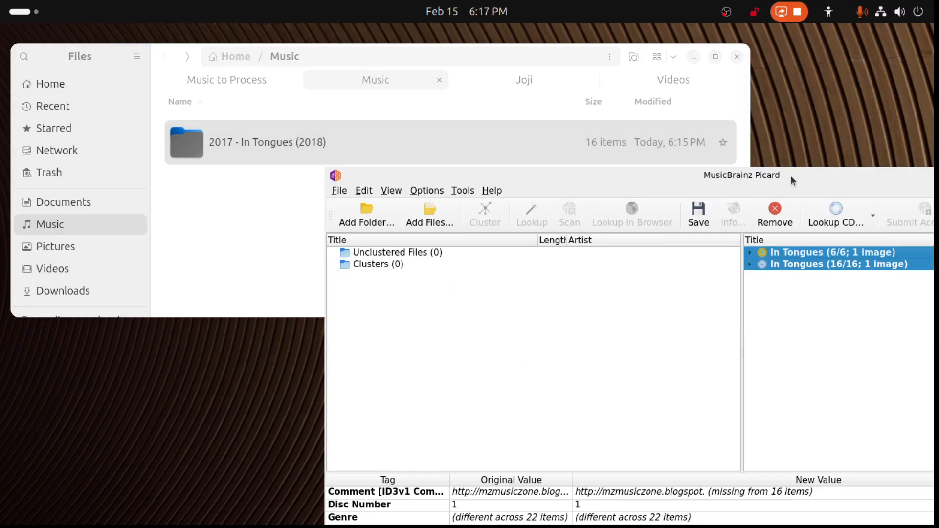
left_click_drag(265, 147, 512, 384)
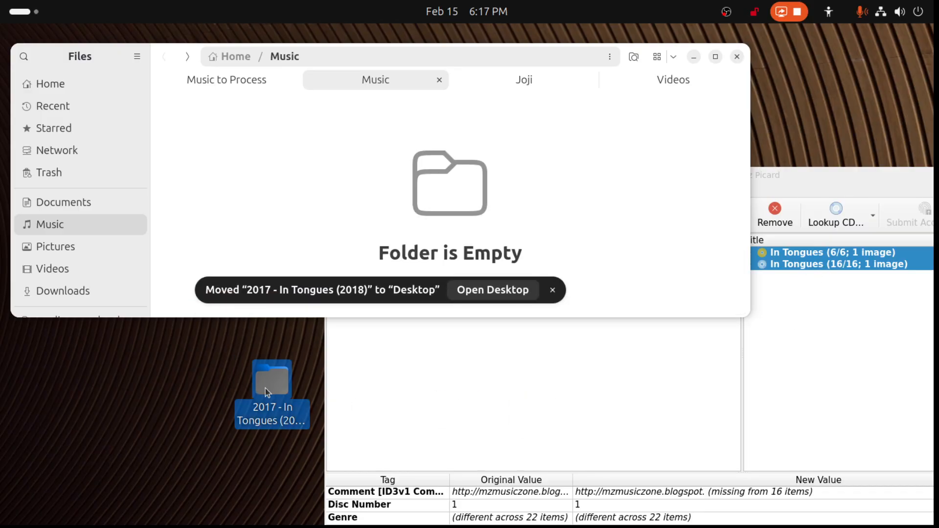
- Put the 2017 - In Tongues (2018) folder back into Music, check its files and delete the leftover on the desktop
left_click_drag(265, 388, 226, 196)
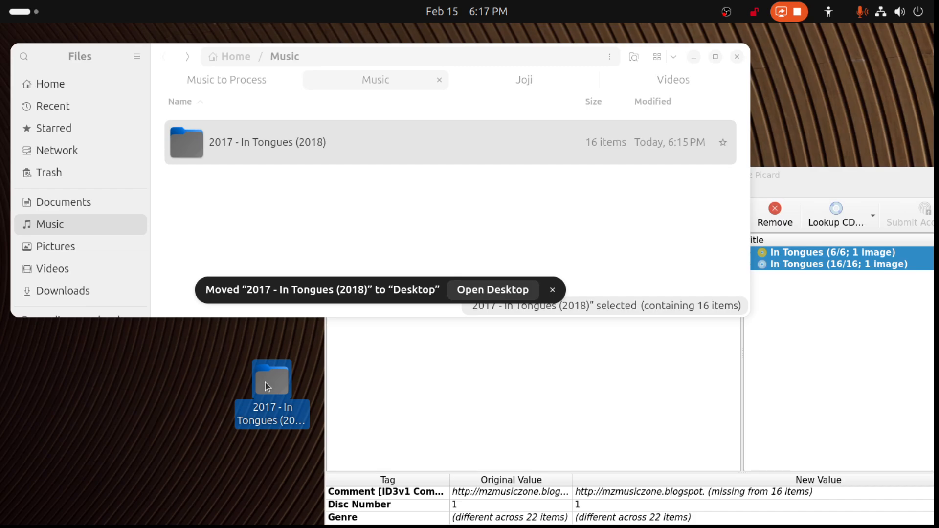
double_click(252, 140)
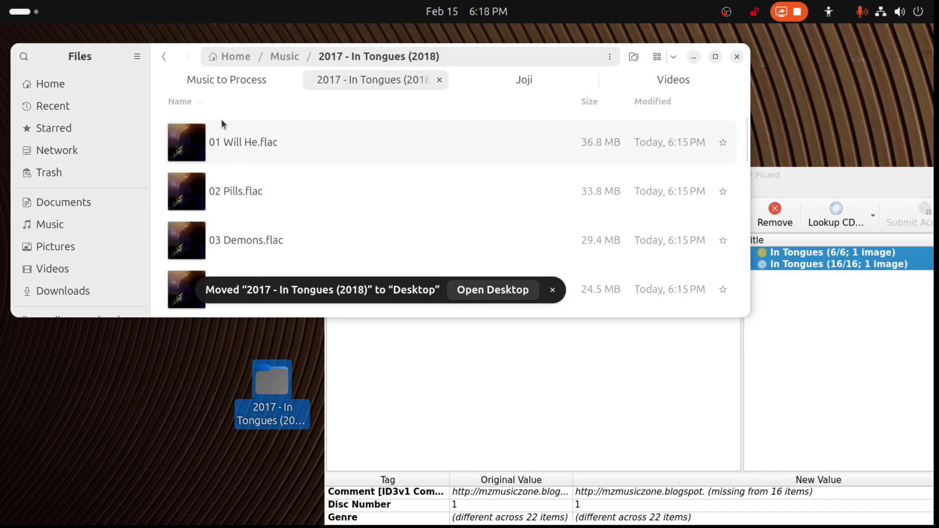
left_click(165, 58)
left_click(275, 388)
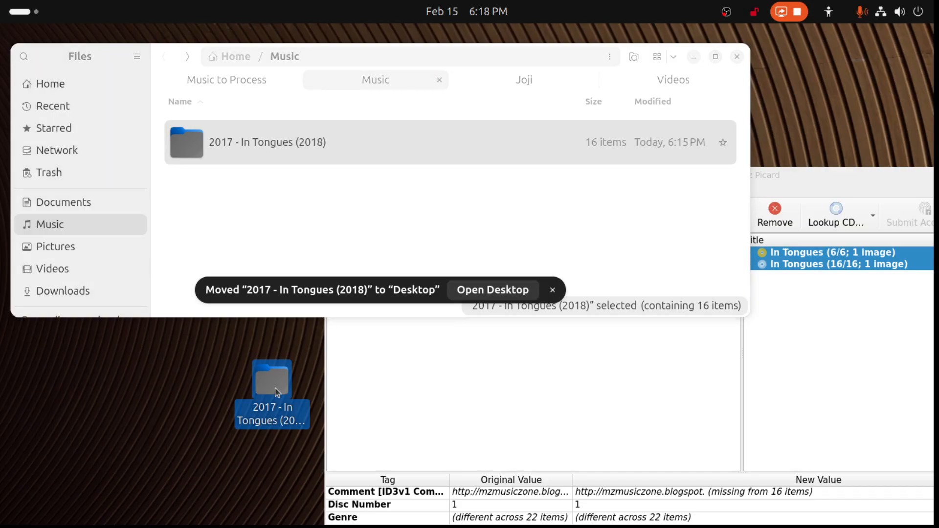
key("Delete")
- Return the files of both In Tongues albums to the unclustered files in Picard and remove the two emptied album entries
left_click_drag(885, 181, 550, 93)
left_click(503, 176)
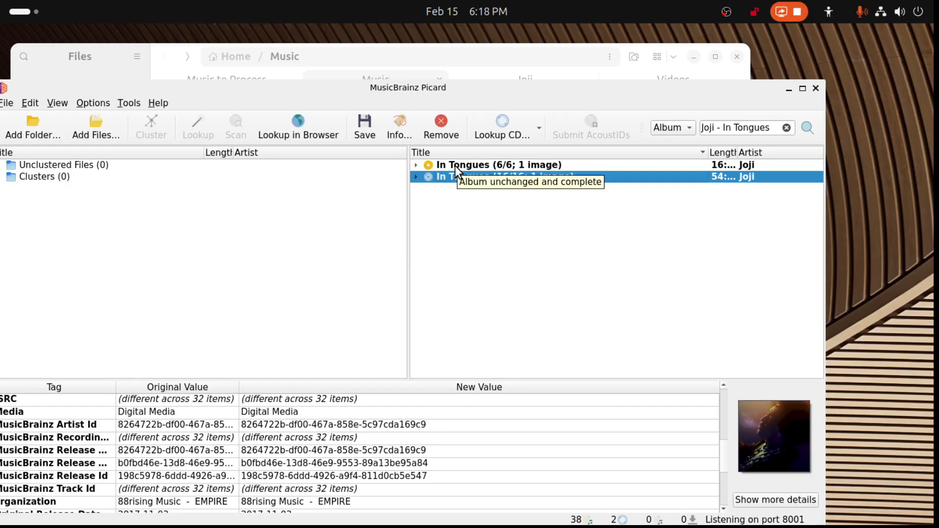
left_click_drag(462, 178, 394, 199)
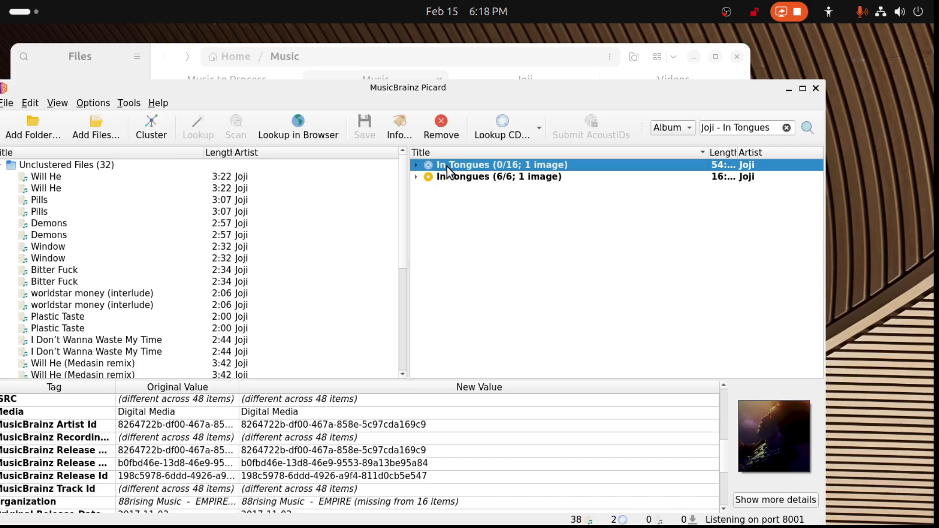
left_click(472, 179)
left_click_drag(473, 181, 450, 206)
left_click(473, 178)
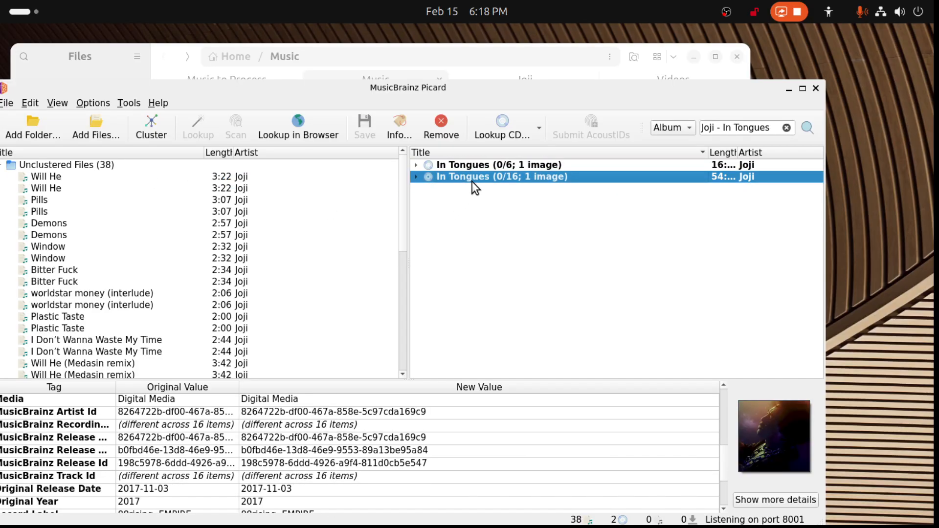
key("ctrl+a")
key("Delete")
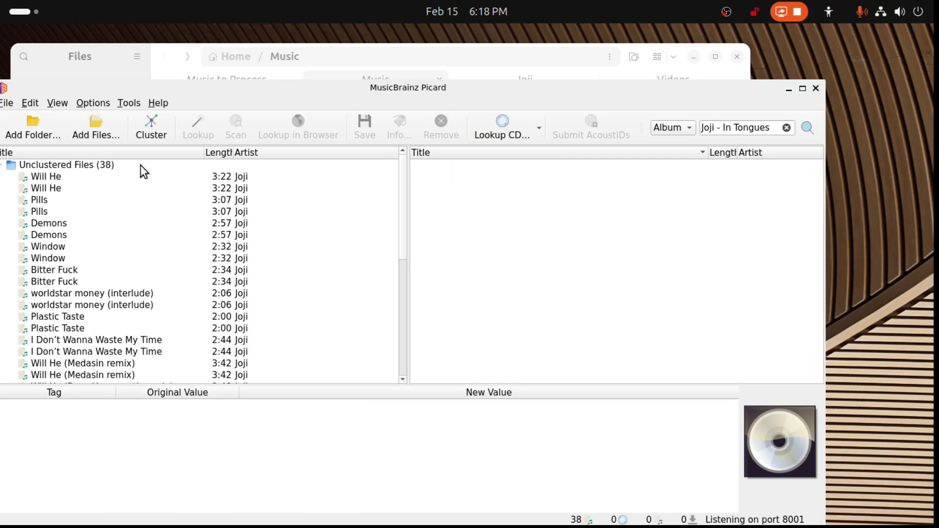
- Cluster all unclustered files and remove the resulting In Tongues cluster from Picard
left_click(151, 128)
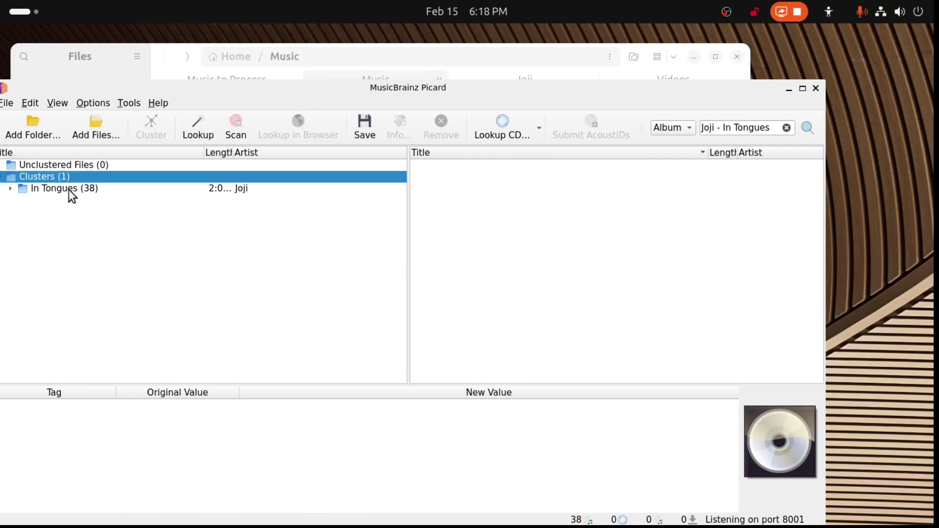
left_click(69, 189)
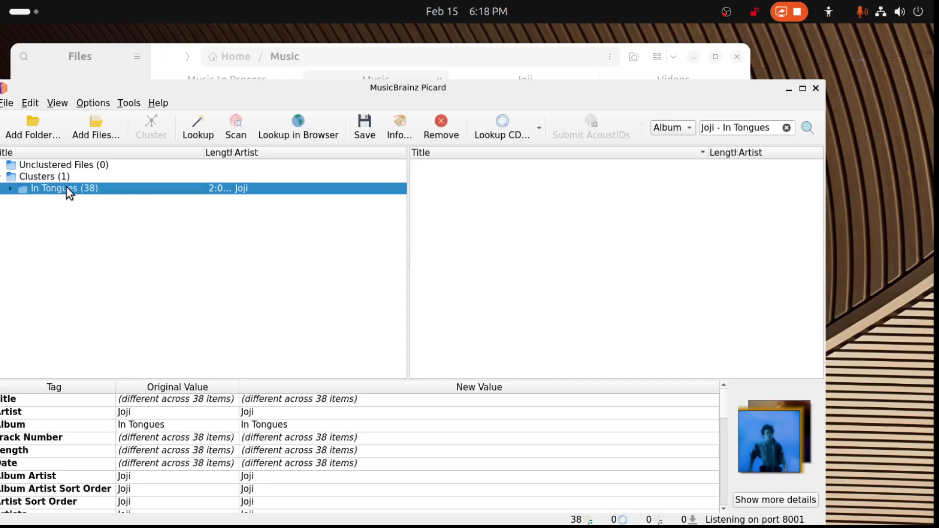
key("Delete")
- Add the 2017 - In Tongues (2018) folder from Music to Picard, expand the matched album's tracks and maximize the window
left_click_drag(394, 100, 846, 189)
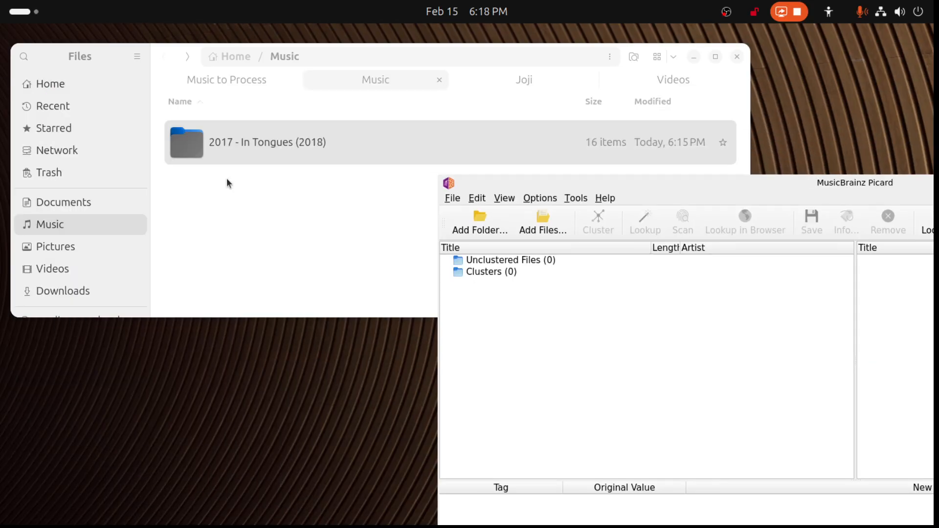
left_click_drag(238, 149, 589, 413)
left_click_drag(846, 177, 472, 111)
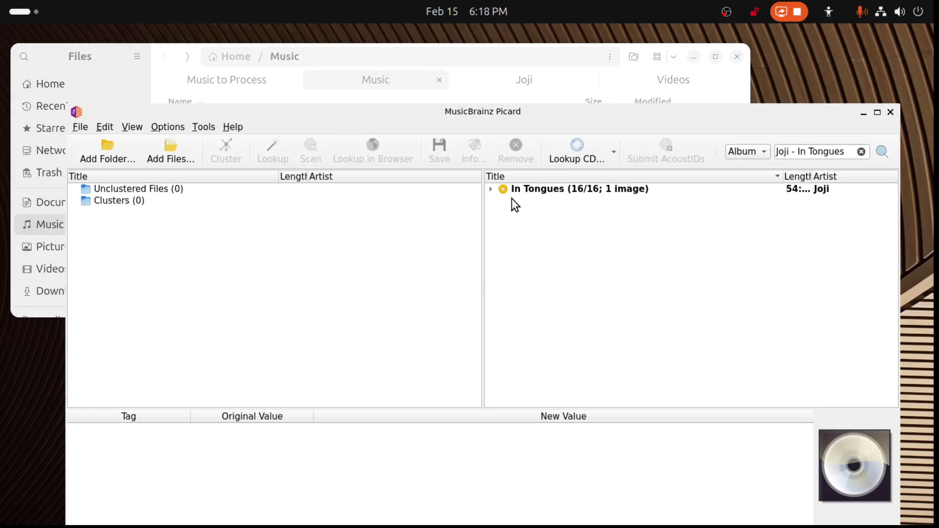
left_click(491, 190)
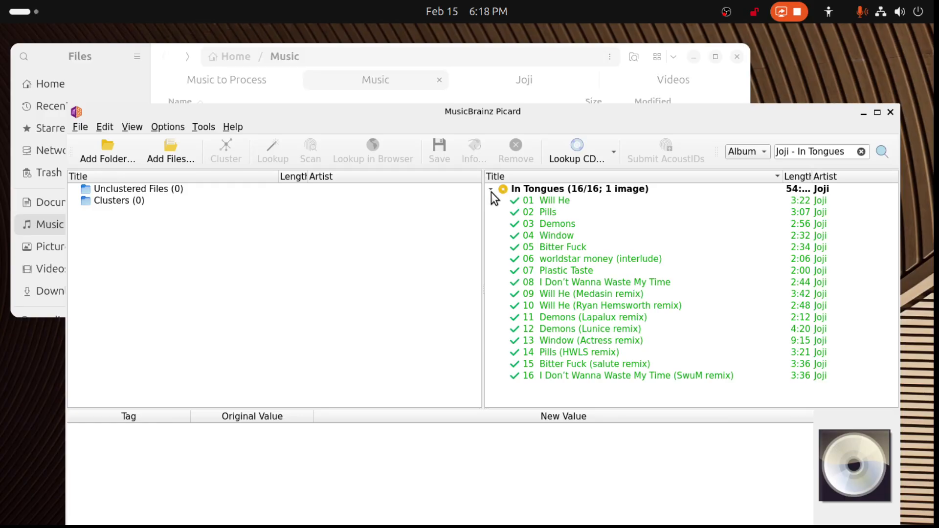
left_click(877, 114)
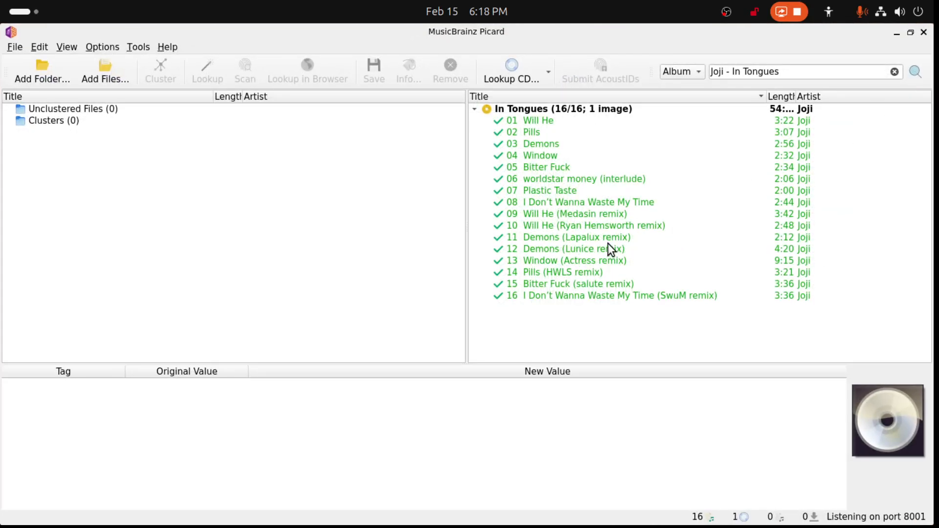
- Set the Album tag of Joji's 16-track album to In Tongues [DELUXE] for all its tracks
left_click(531, 109)
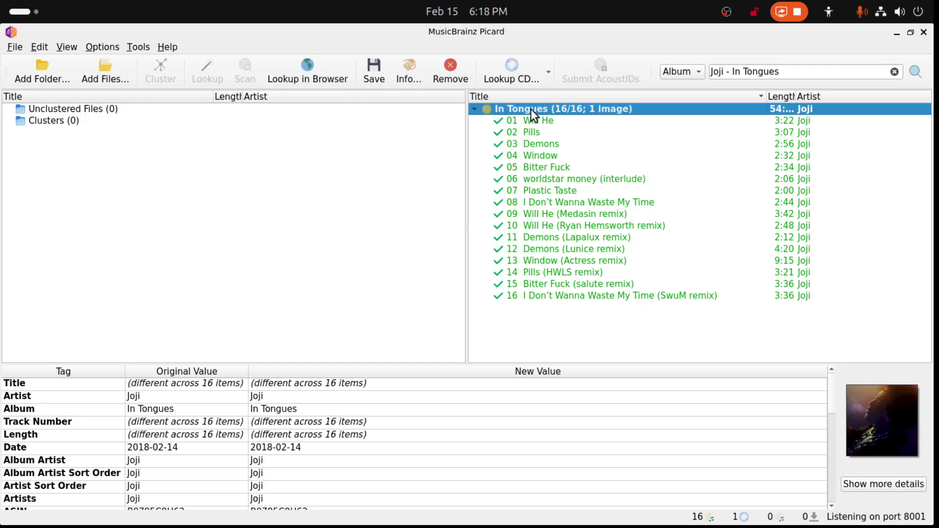
left_click(474, 109)
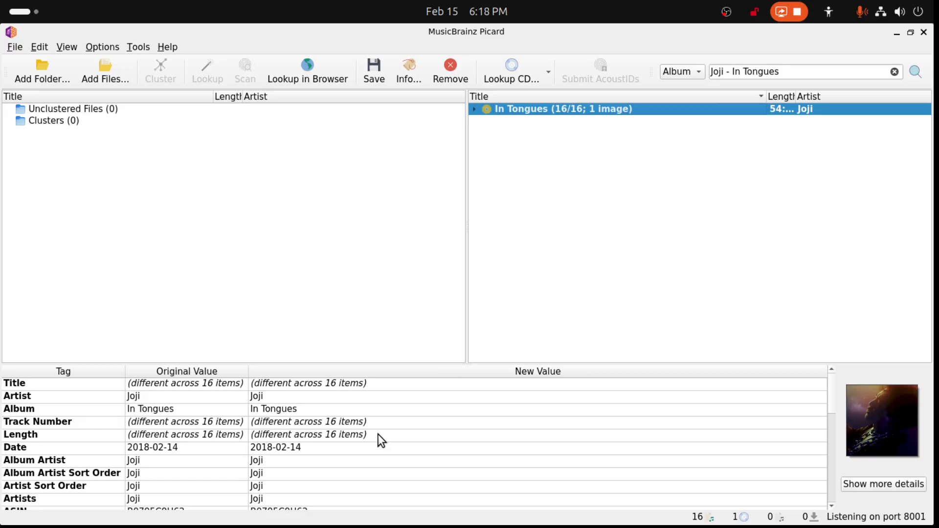
double_click(285, 410)
left_click(314, 411)
type("[]")
type("DELUXE]")
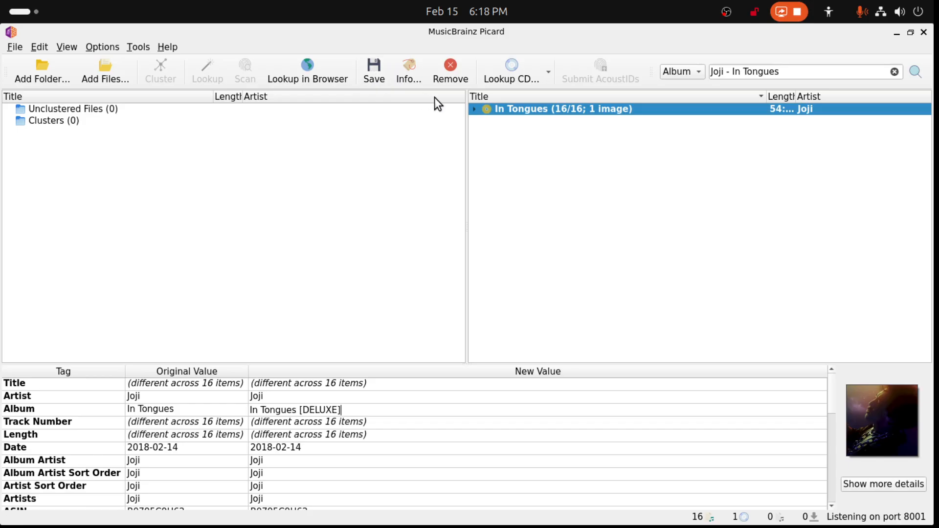
- Save the retagged In Tongues [DELUXE] files and remove the album from the list
left_click(474, 110)
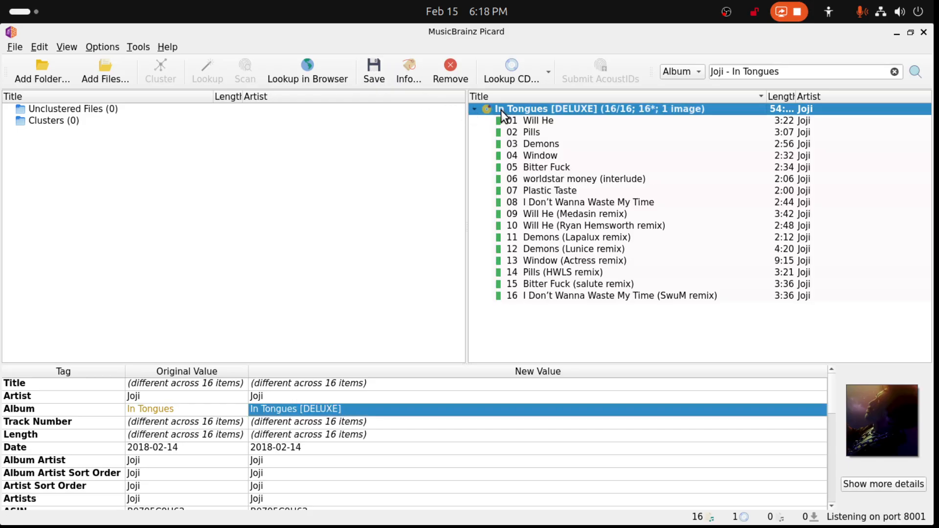
left_click(371, 74)
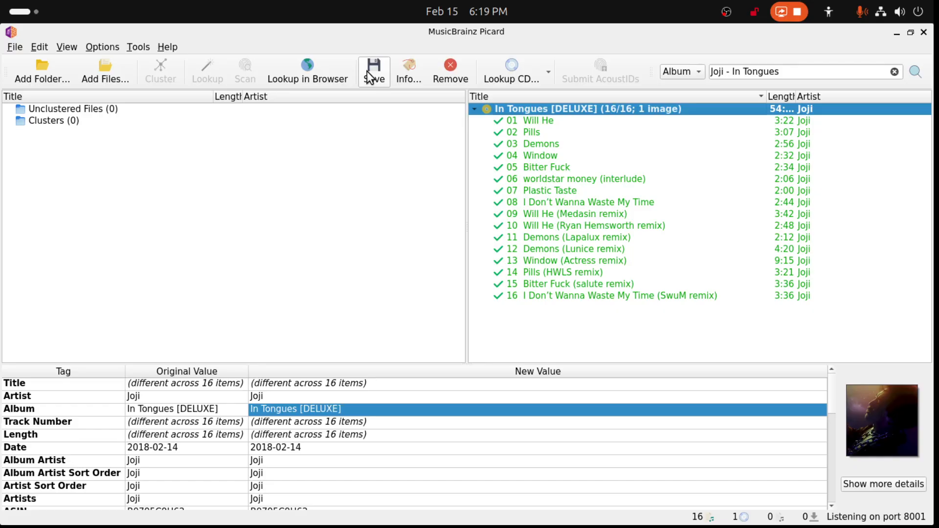
key("Delete")
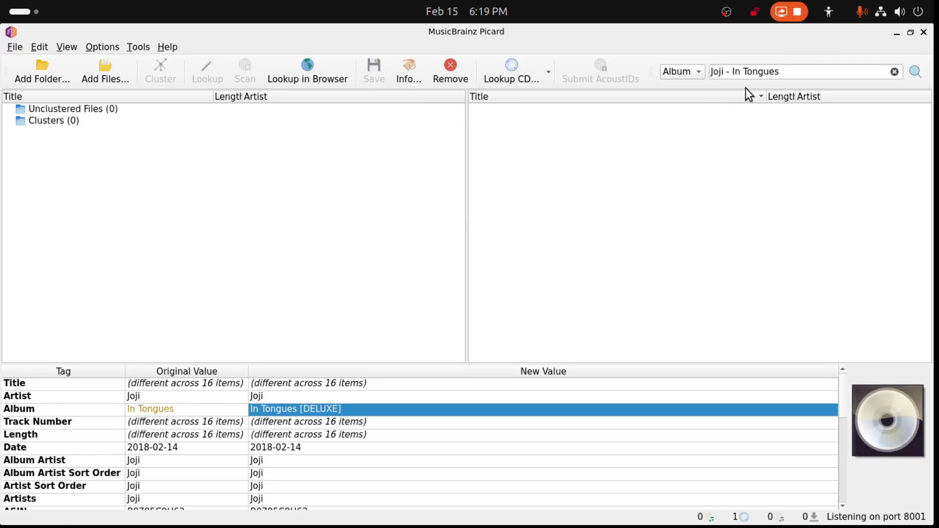
- In Files, replace 2017 - In Tongues (2018) in the server's music-main/Joji folder with 2017 - In Tongues [DELUXE] (2018) moved from Music/Joji
left_click(897, 33)
double_click(200, 139)
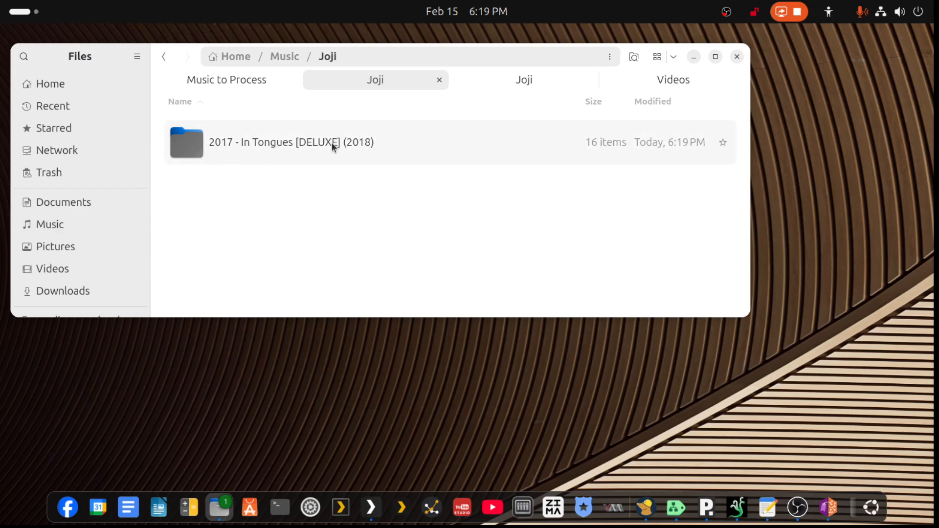
right_click(331, 143)
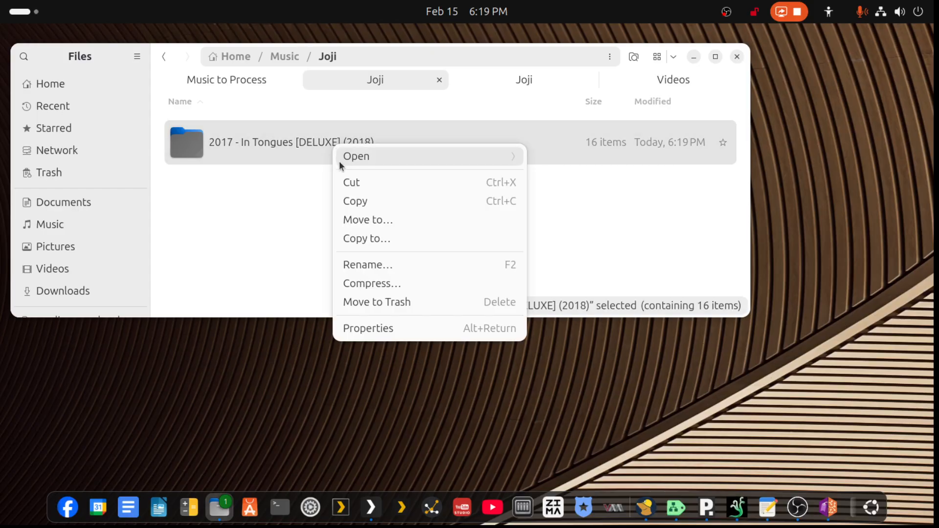
left_click(344, 186)
left_click(524, 79)
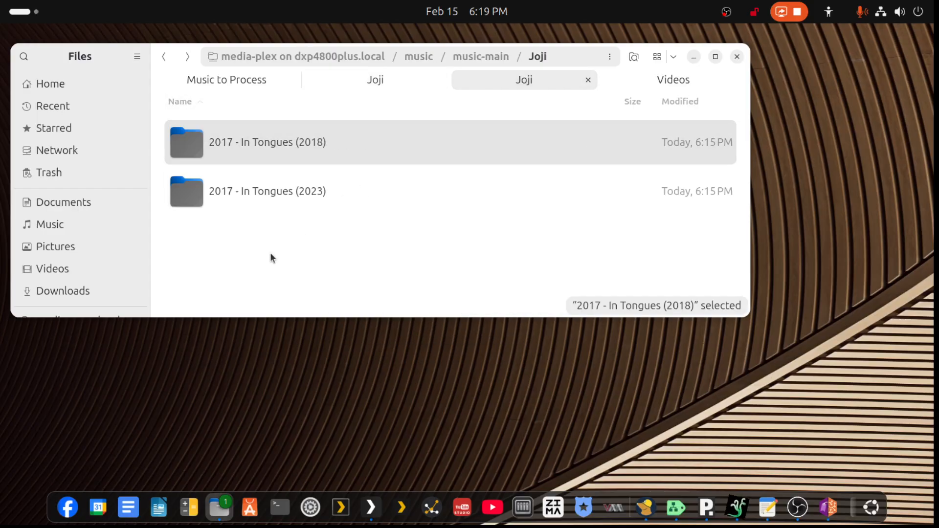
left_click(286, 262)
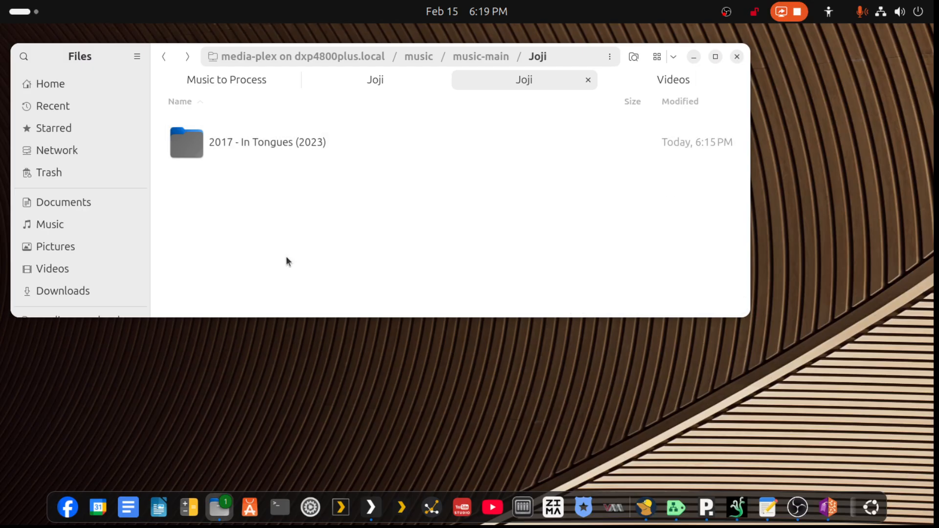
right_click(263, 205)
left_click(282, 281)
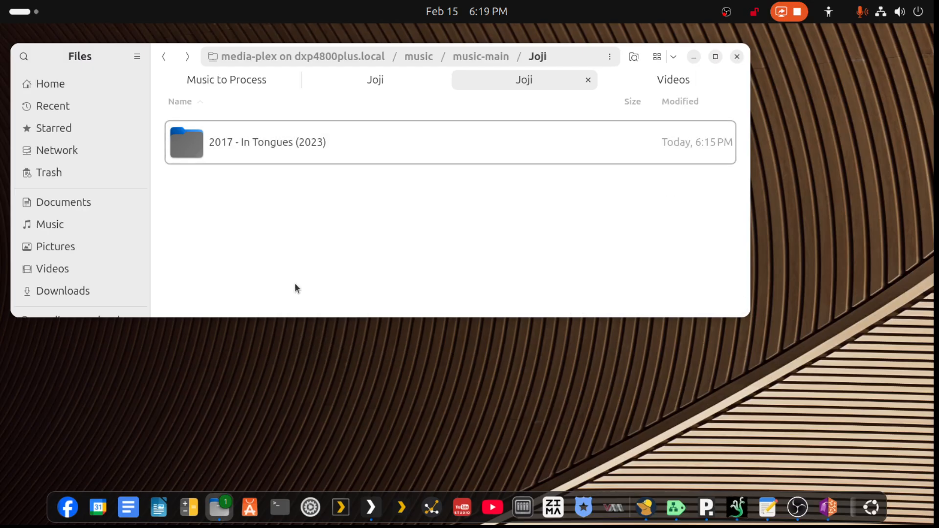
- Switch to Plex, dismiss the file operations notification and examine Joji's albums and the second In Tongues album's tracks
left_click_drag(937, 161, 793, 92)
left_click_drag(936, 184, 553, 164)
double_click(563, 153)
scroll(423, 375, "up", 3)
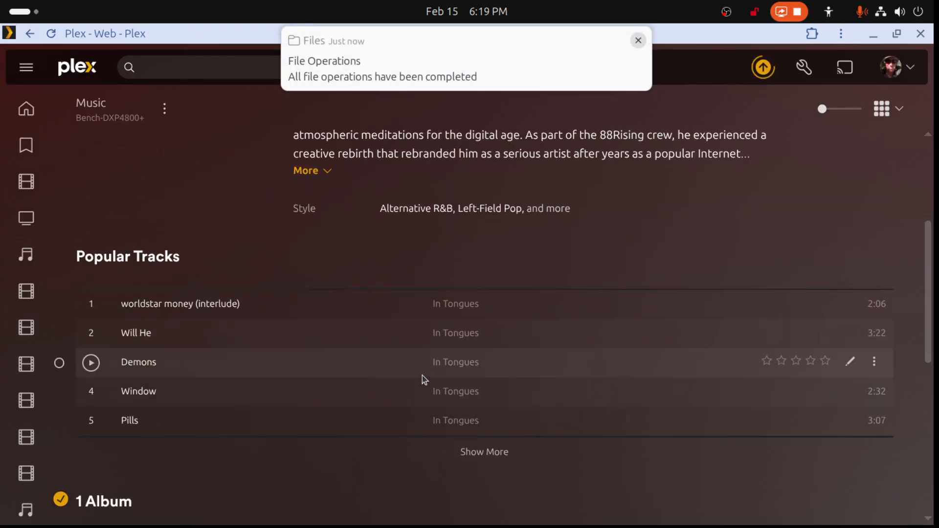
scroll(421, 372, "down", 6)
scroll(422, 369, "down", 1)
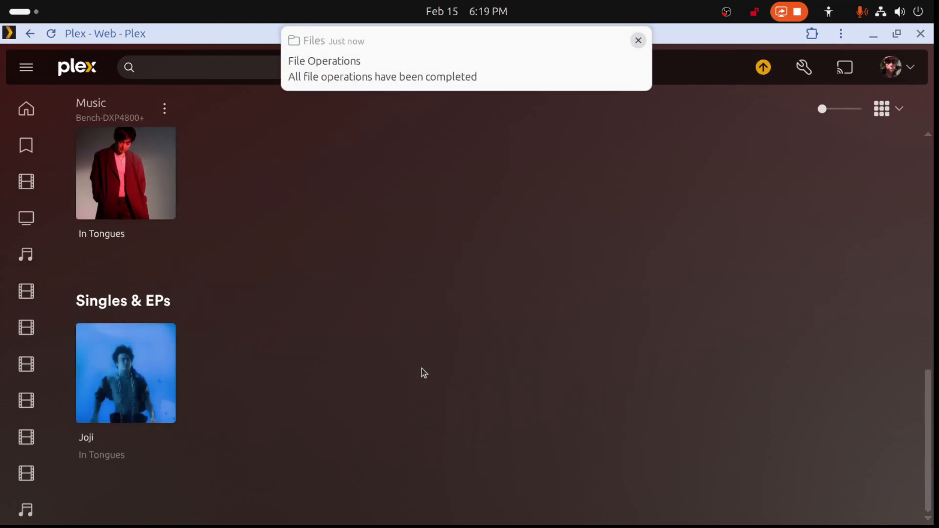
left_click(641, 43)
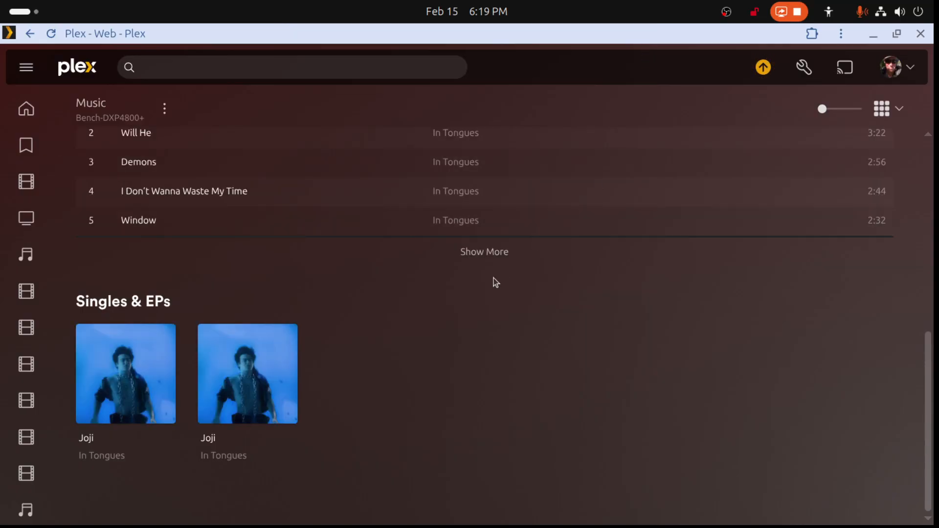
left_click(279, 368)
scroll(281, 357, "down", 10)
scroll(283, 354, "up", 9)
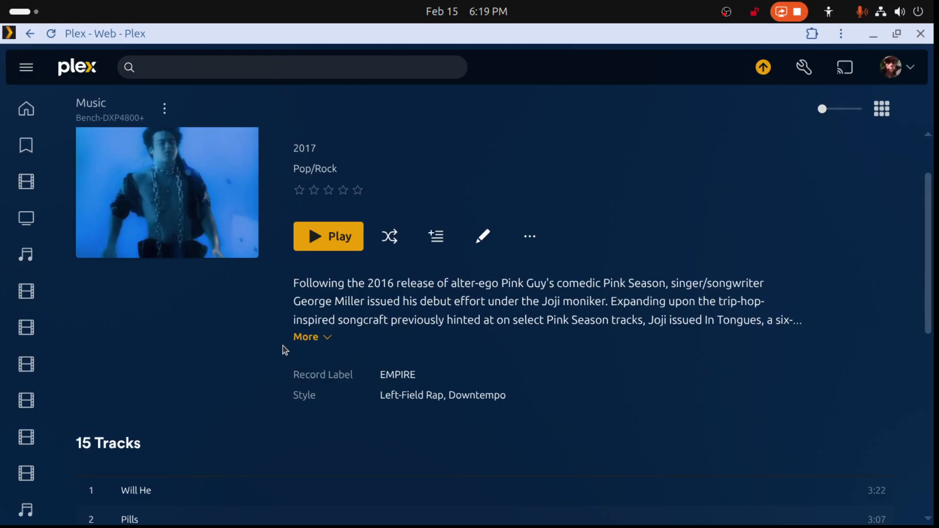
- Enable Prefer local metadata in the Music library's advanced settings and save the changes
left_click(165, 110)
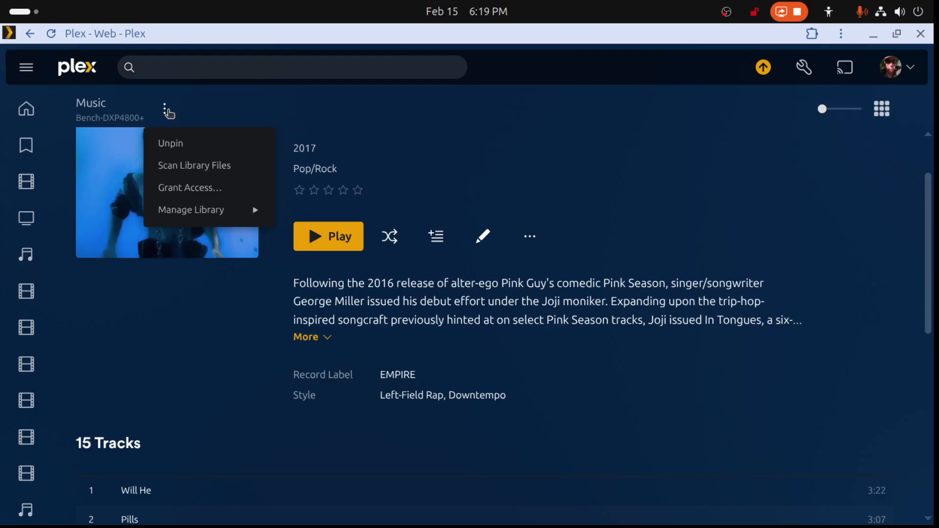
mouse_move(180, 215)
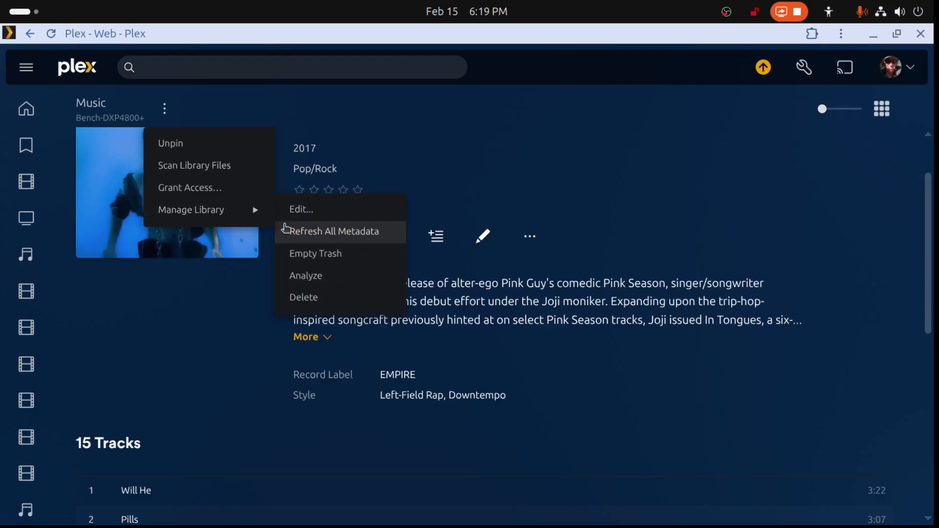
left_click(290, 209)
left_click(246, 230)
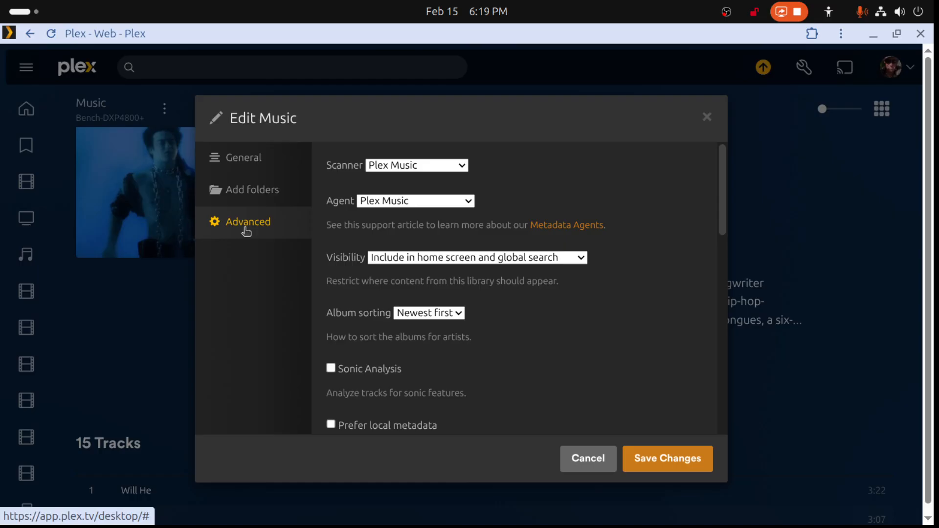
scroll(527, 364, "down", 5)
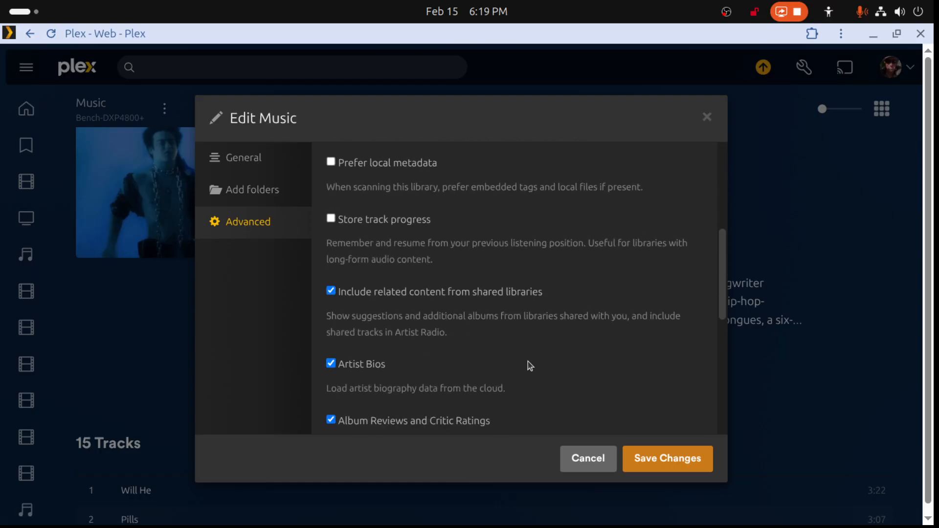
left_click(333, 166)
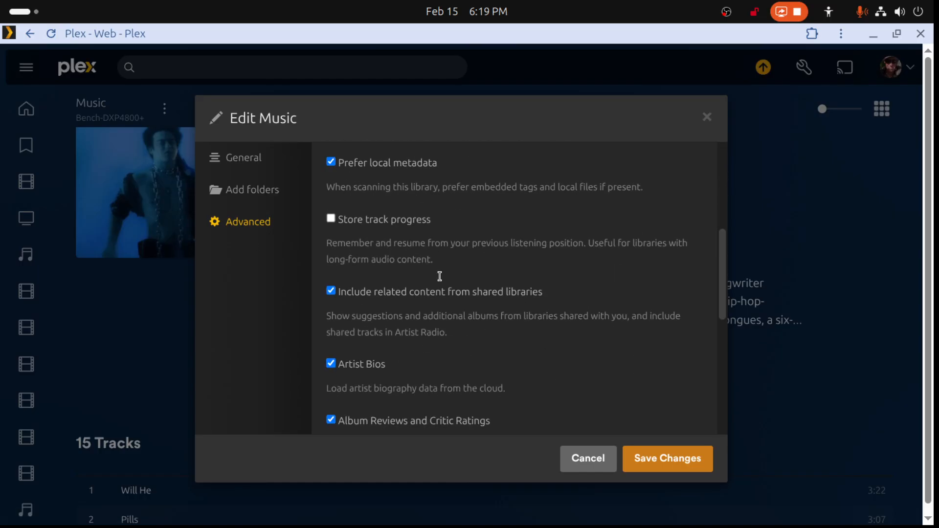
left_click(674, 464)
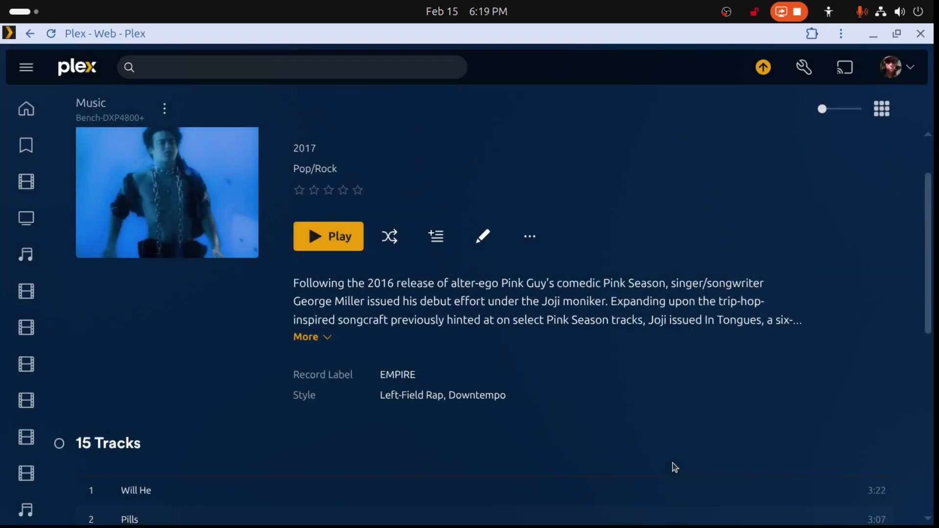
left_click(482, 238)
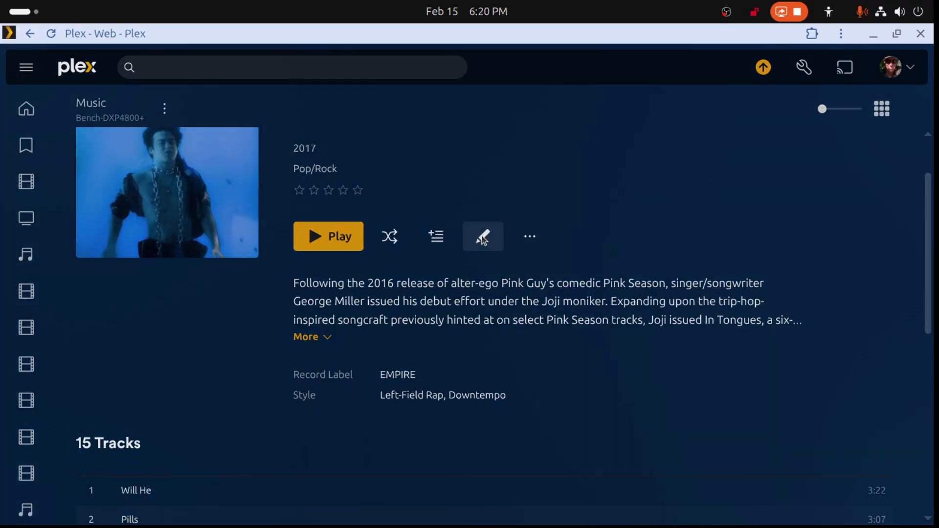
left_click(584, 464)
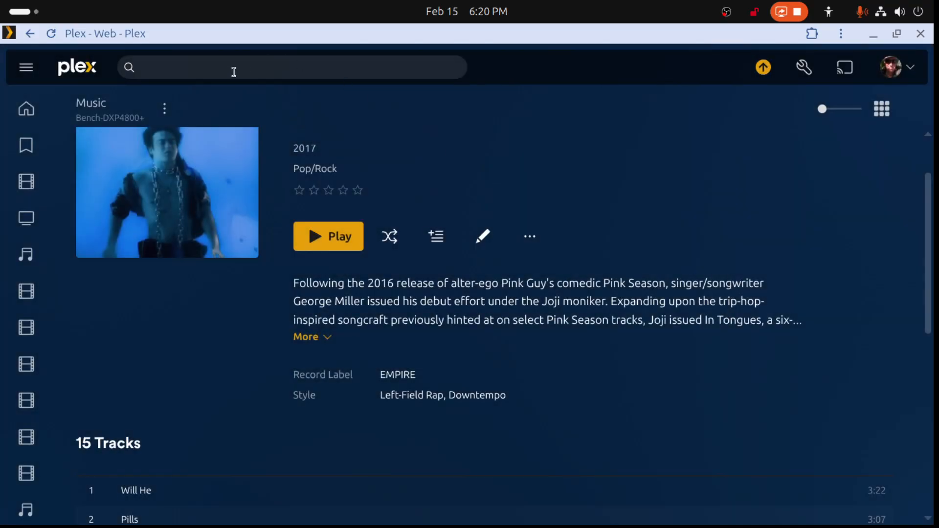
right_click(262, 90)
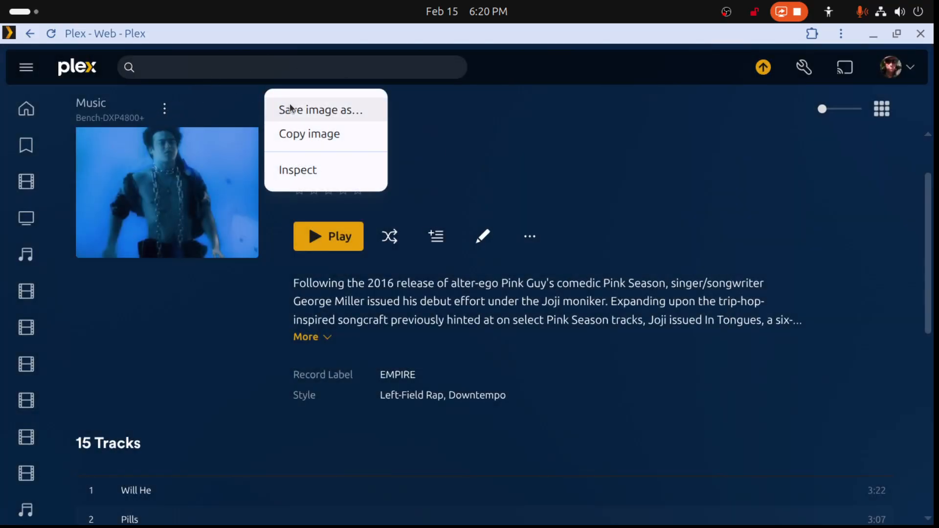
- Return to Joji's artist page and scan the Music library files twice
right_click(605, 74)
left_click(627, 96)
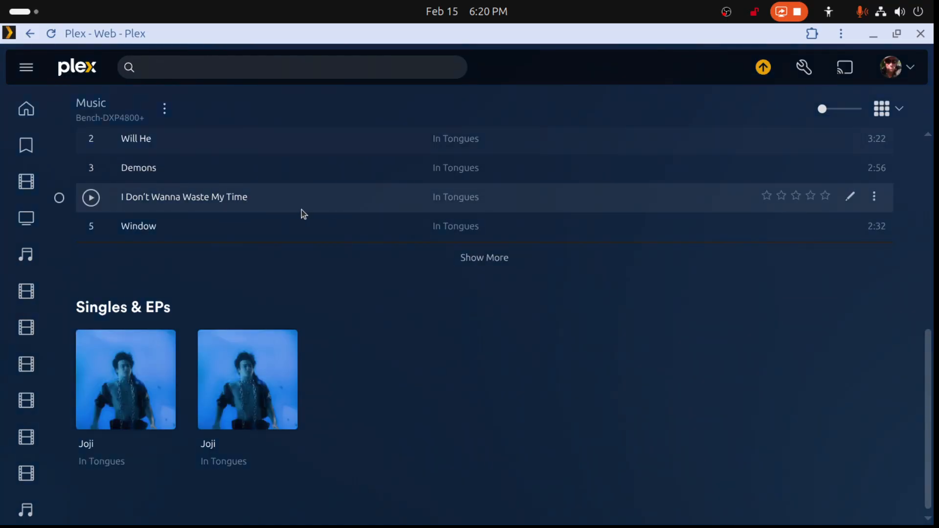
left_click(166, 109)
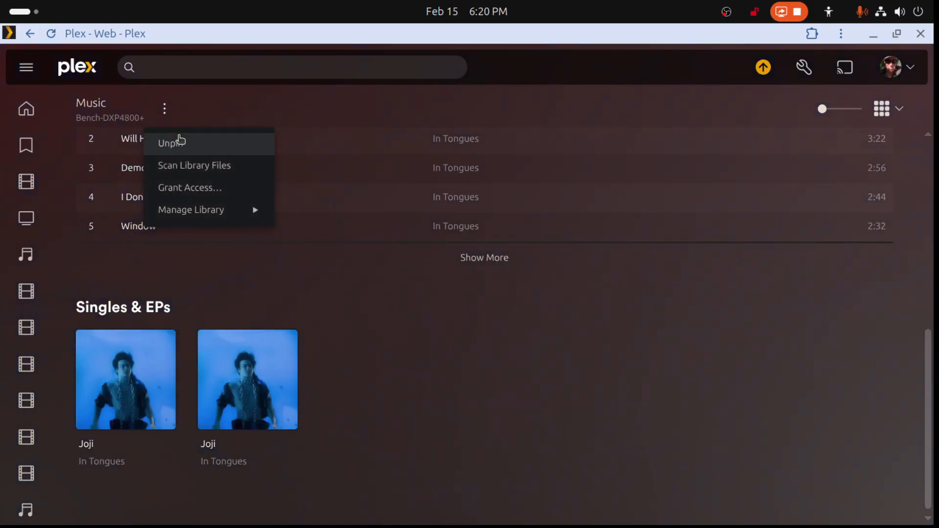
left_click(181, 166)
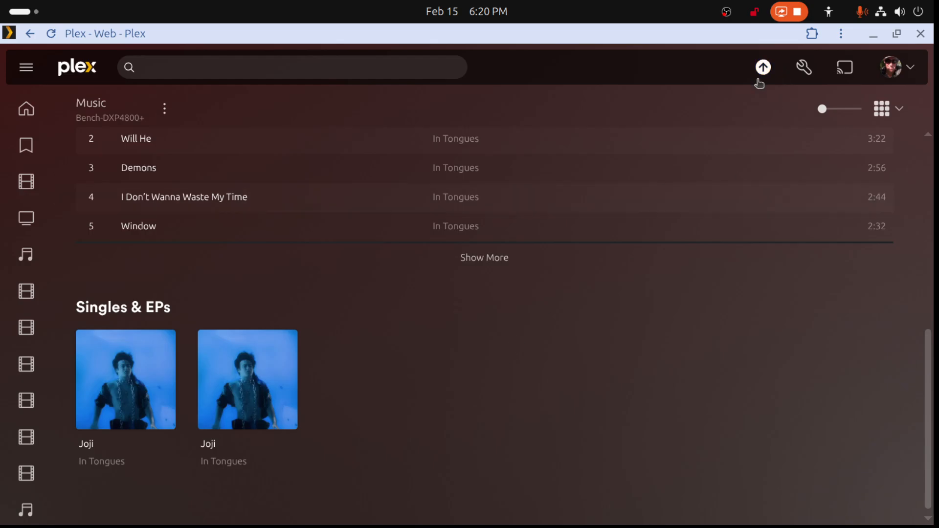
left_click(166, 110)
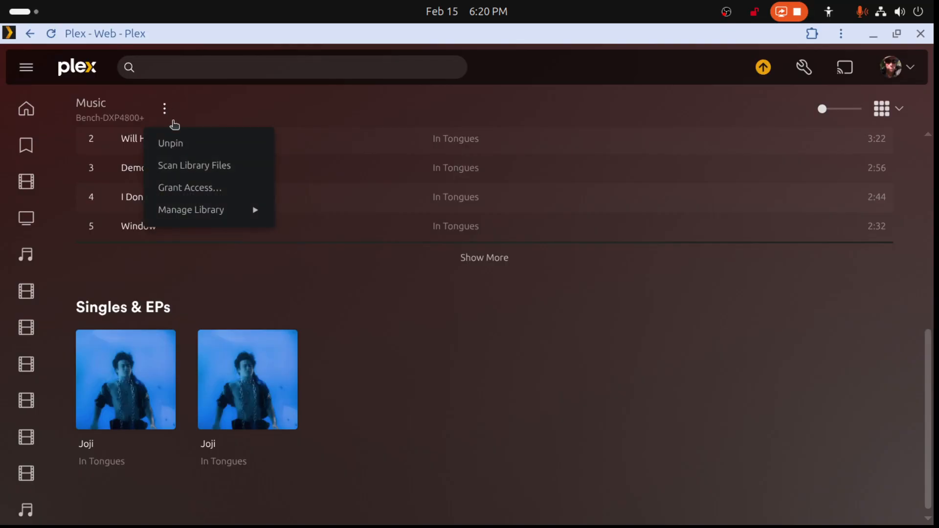
left_click(193, 168)
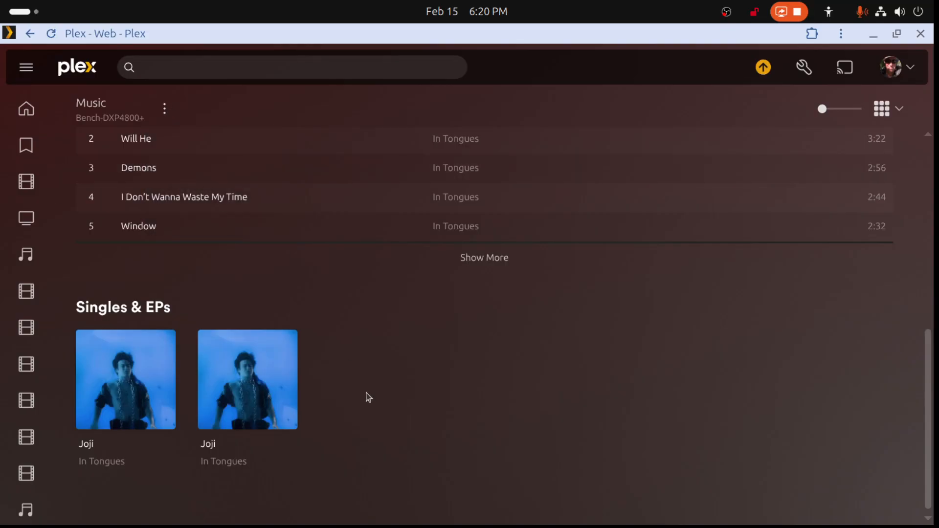
- Refresh the metadata of the second In Tongues album under Joji's Singles & EPs
mouse_move(247, 425)
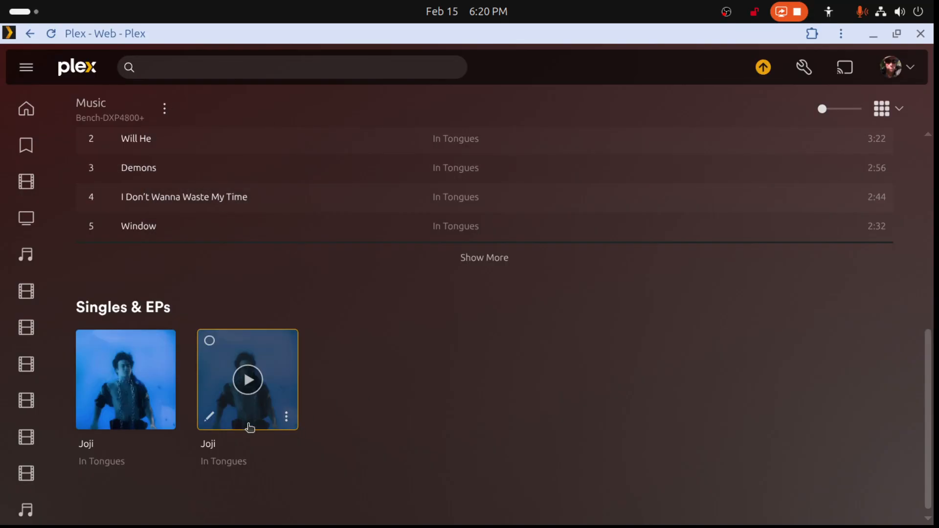
left_click(287, 418)
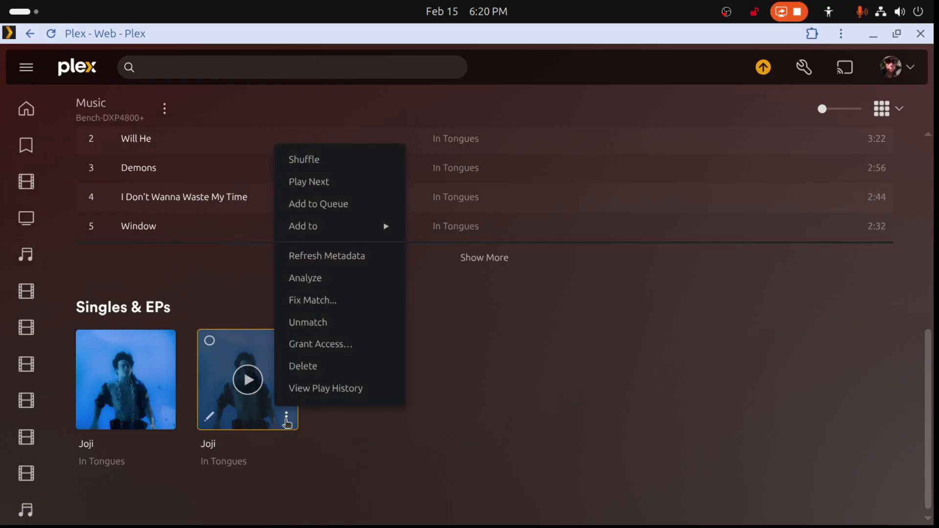
left_click(349, 256)
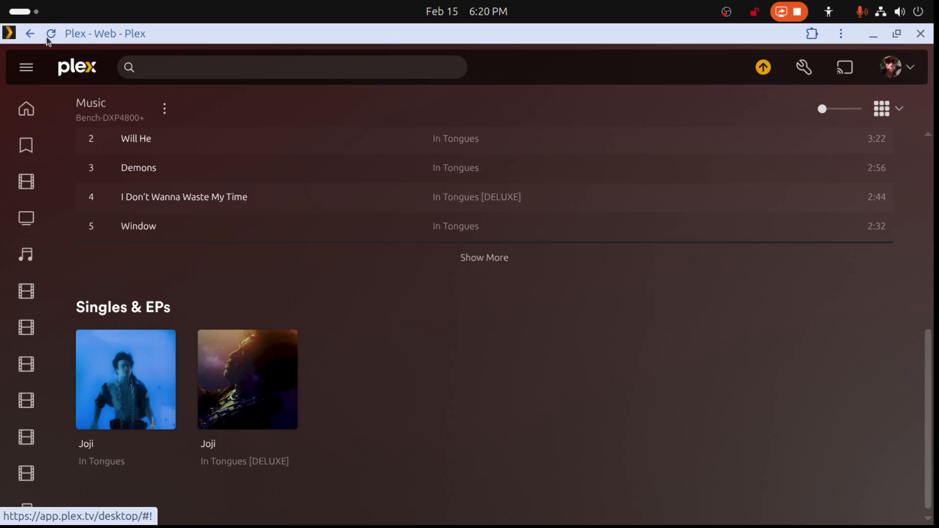
- Go back to the Music library's artists and open Various Artists to check its compilations
left_click(31, 34)
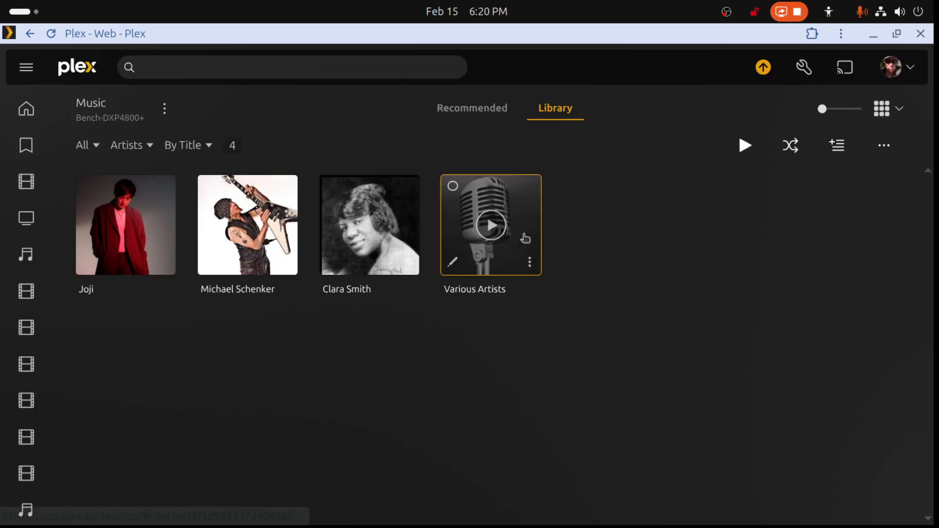
left_click(535, 231)
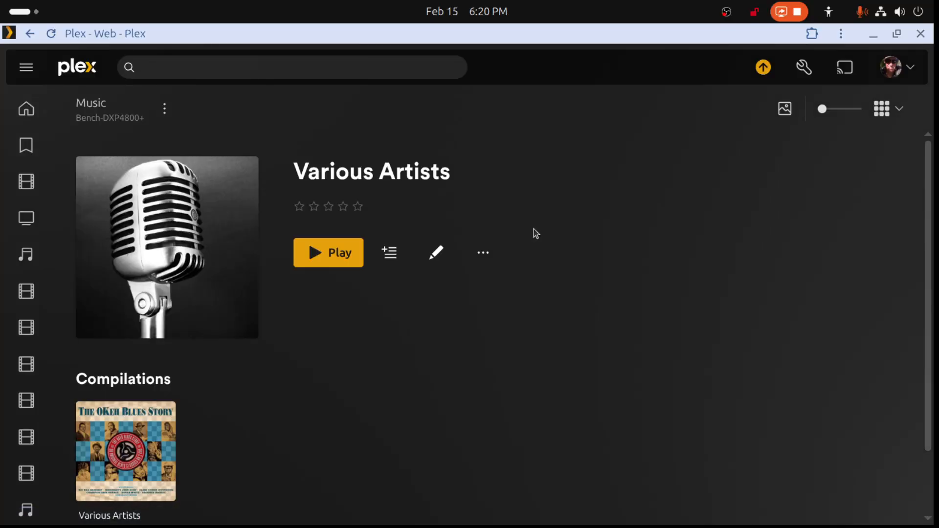
scroll(474, 342, "down", 2)
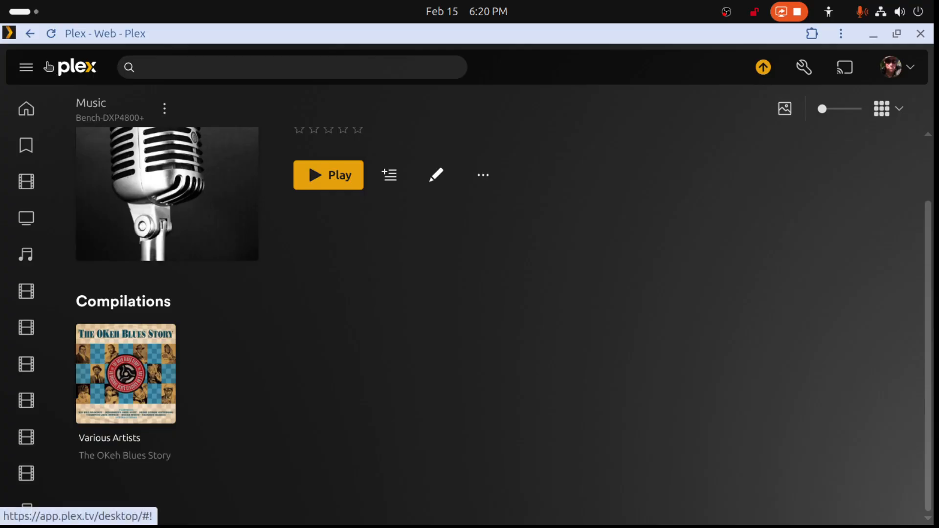
- Disable Prefer local metadata in the Music library's advanced settings and save the changes
left_click(30, 34)
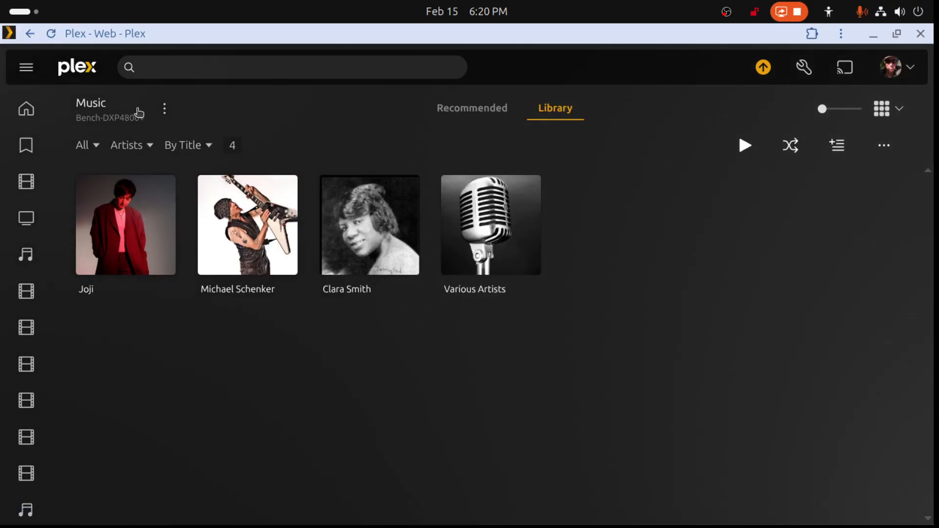
left_click(164, 109)
mouse_move(204, 220)
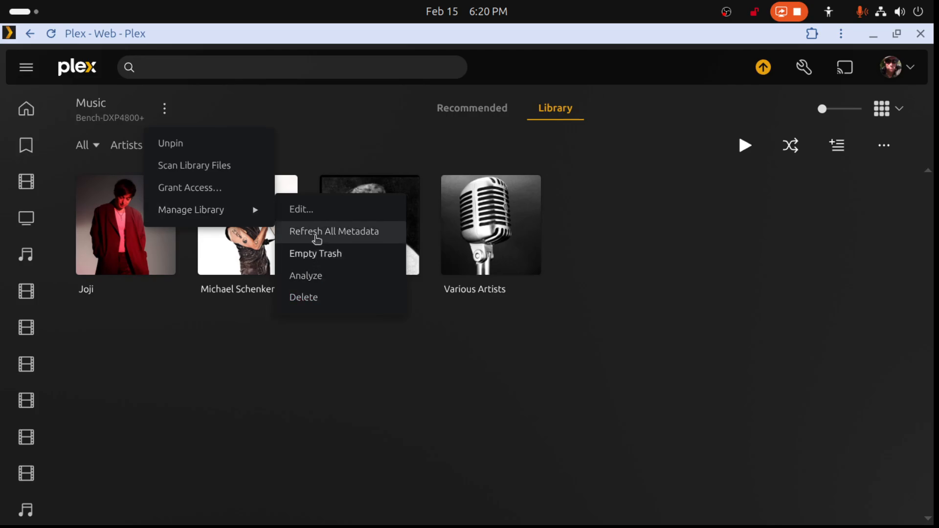
left_click(301, 209)
left_click(269, 231)
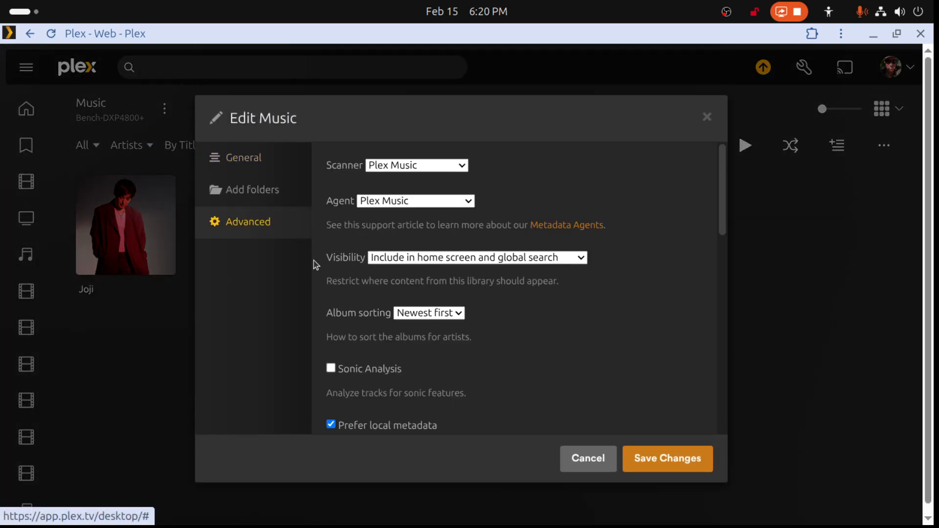
scroll(361, 290, "down", 5)
left_click(331, 162)
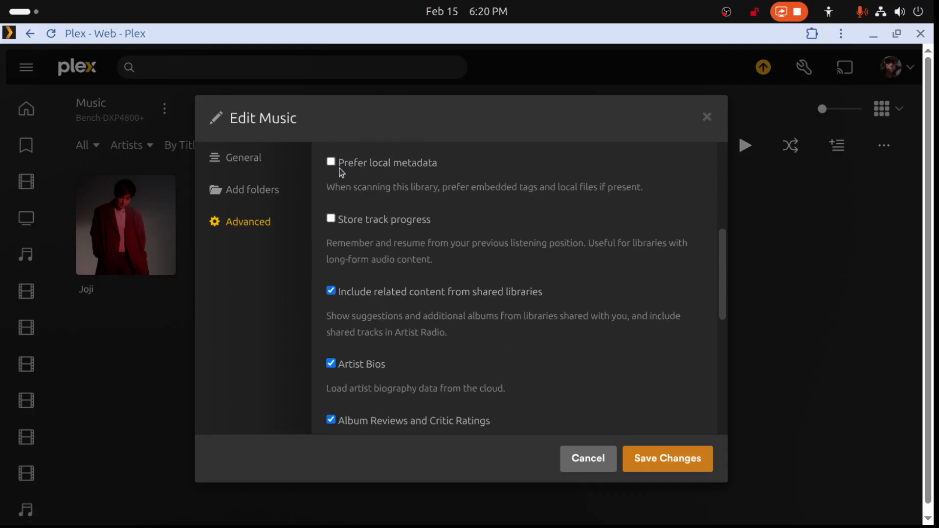
left_click(683, 457)
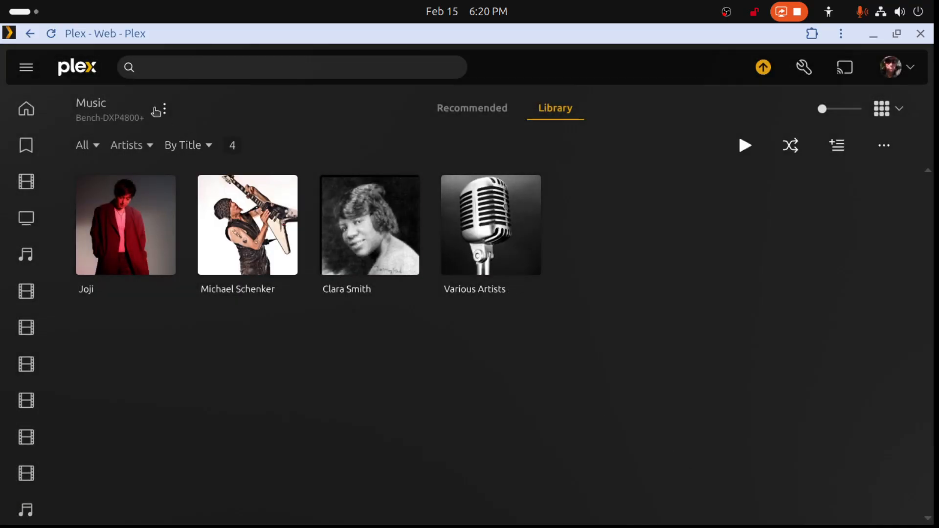
- Scan the Music library files and refresh all of the library's metadata
left_click(164, 109)
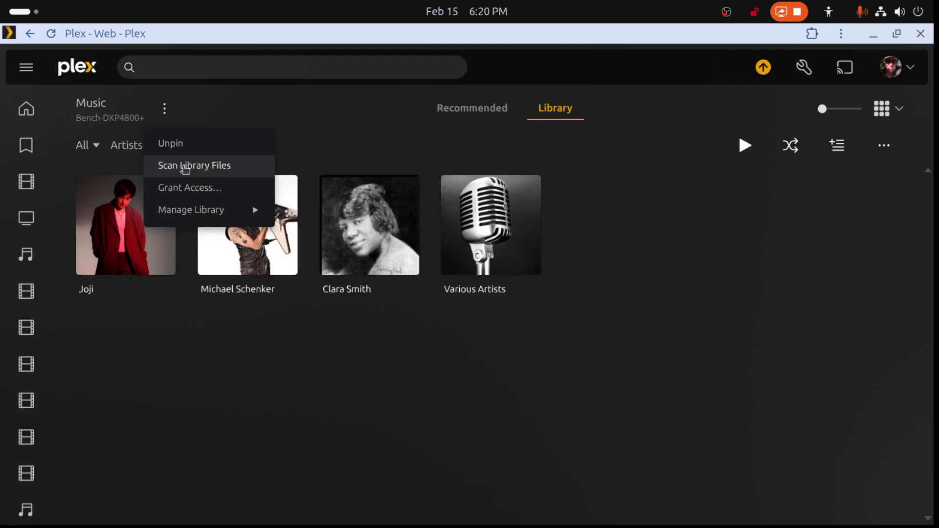
left_click(185, 166)
left_click(165, 110)
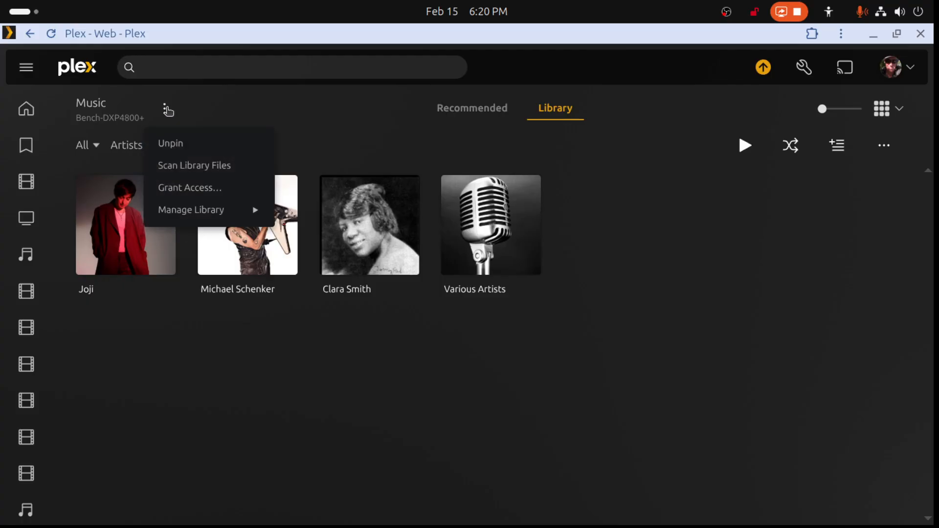
mouse_move(198, 212)
left_click(294, 230)
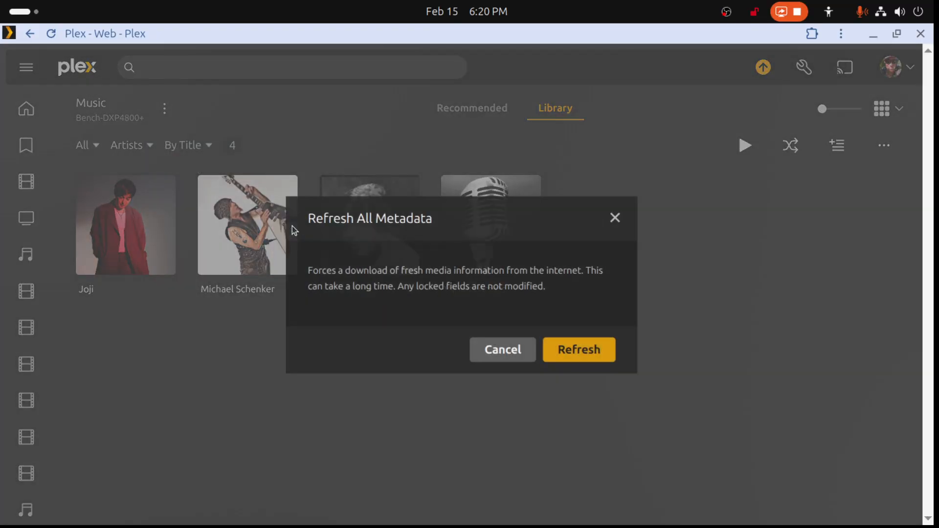
left_click(582, 351)
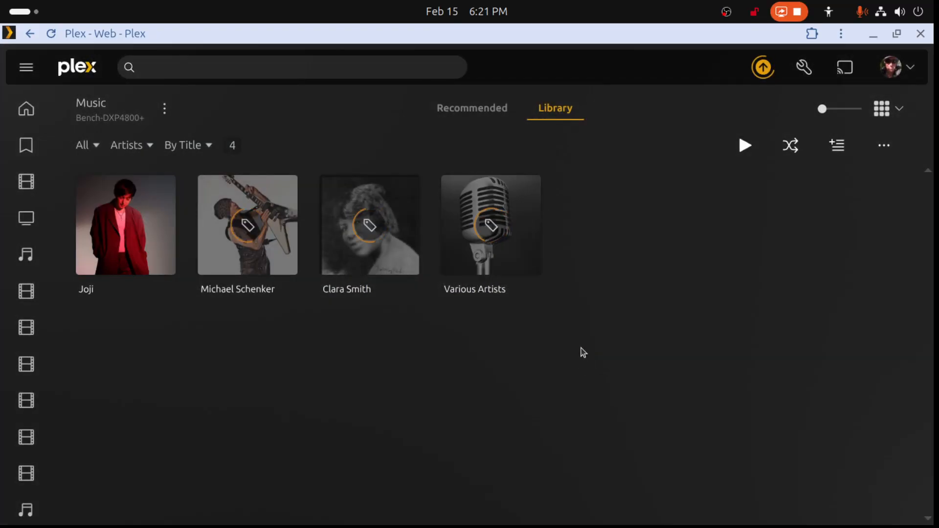
- Check Various Artists' compilations, go to Joji's artist page and refresh the metadata of In Tongues [DELUXE]
left_click(533, 227)
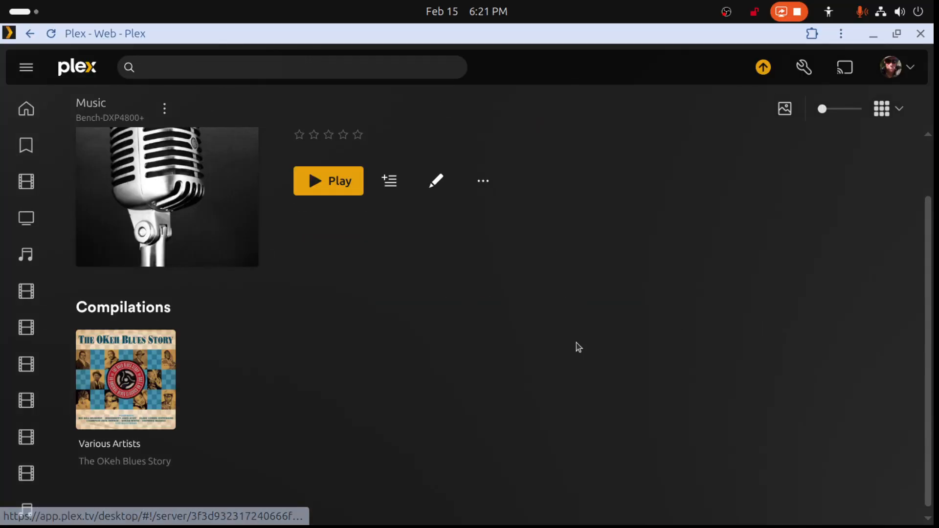
left_click(29, 34)
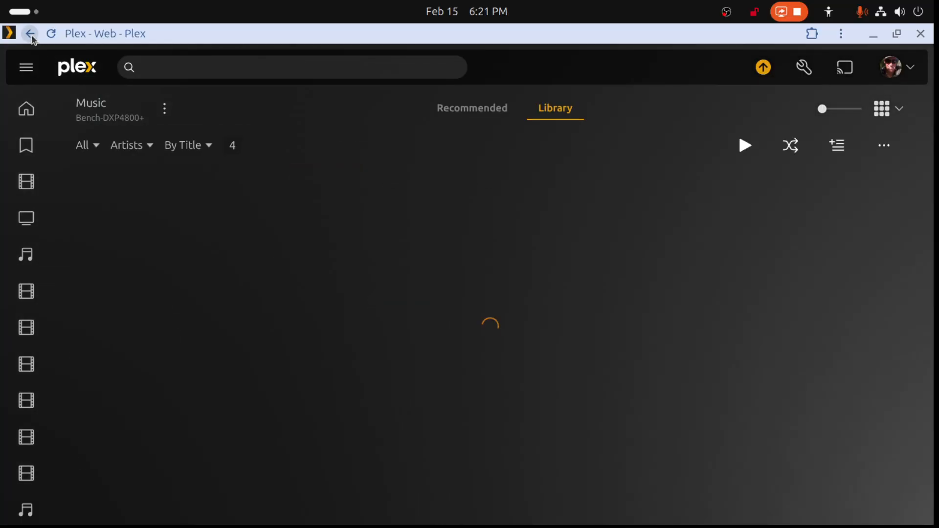
left_click(172, 202)
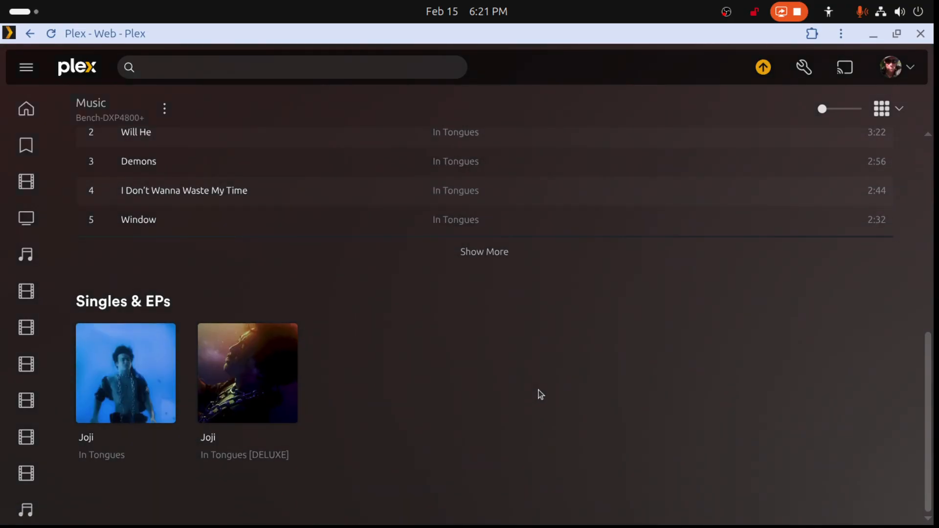
left_click(286, 407)
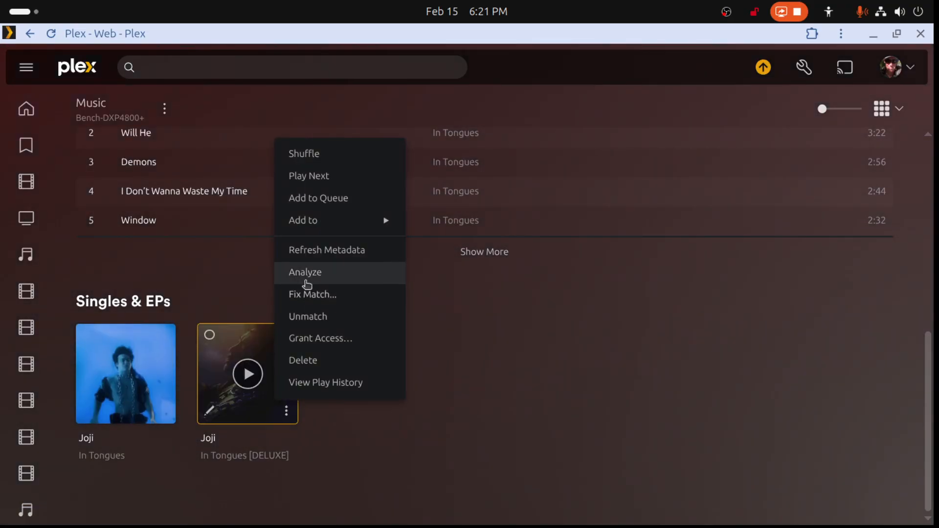
left_click(313, 253)
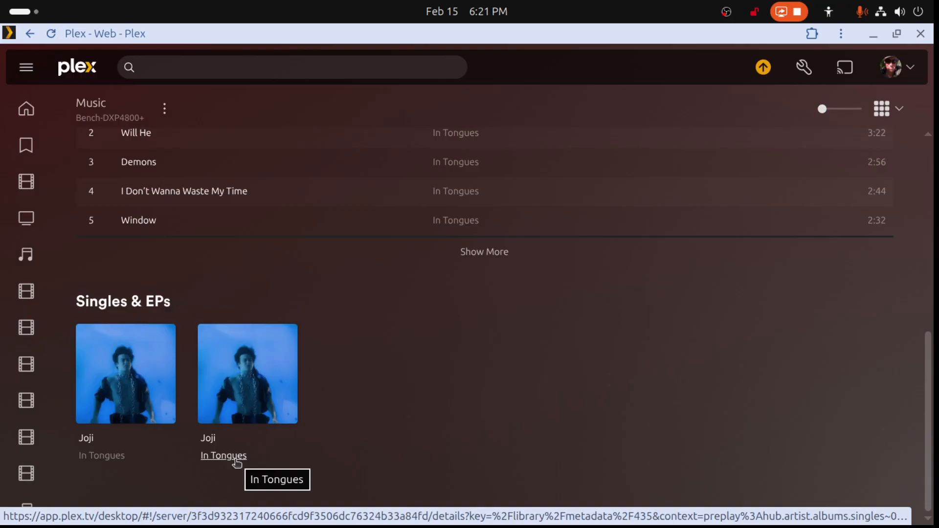
mouse_move(268, 404)
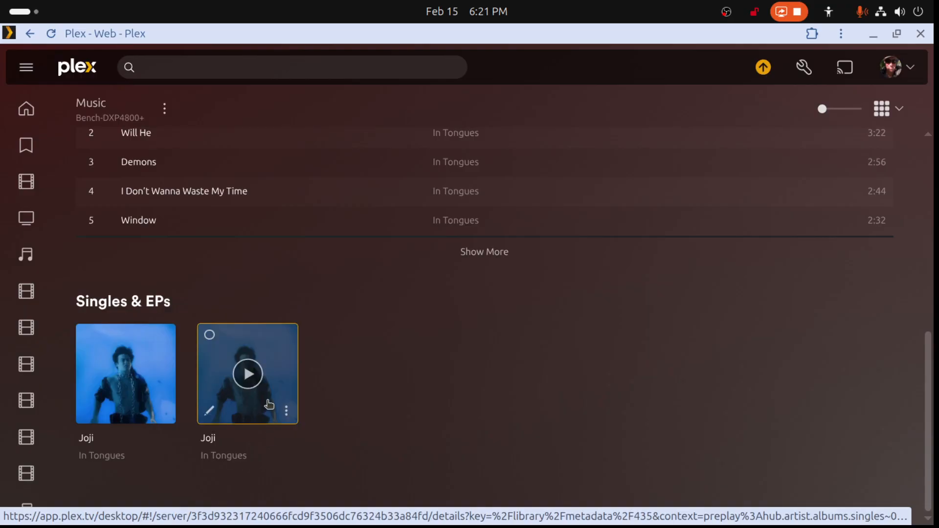
- In Files, move both In Tongues album folders from the server's music-main/Joji folder into the local Music/Joji folder
left_click_drag(700, 41, 938, 204)
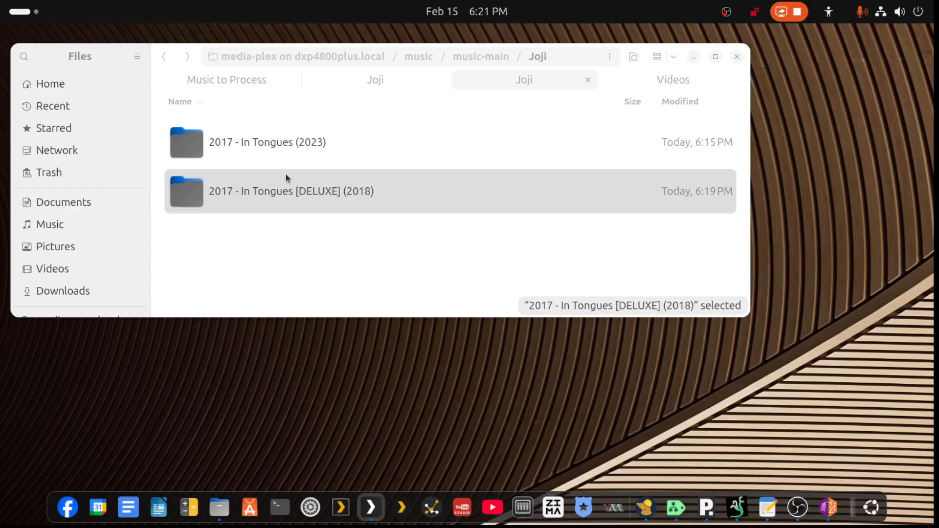
left_click(288, 140)
right_click(287, 139)
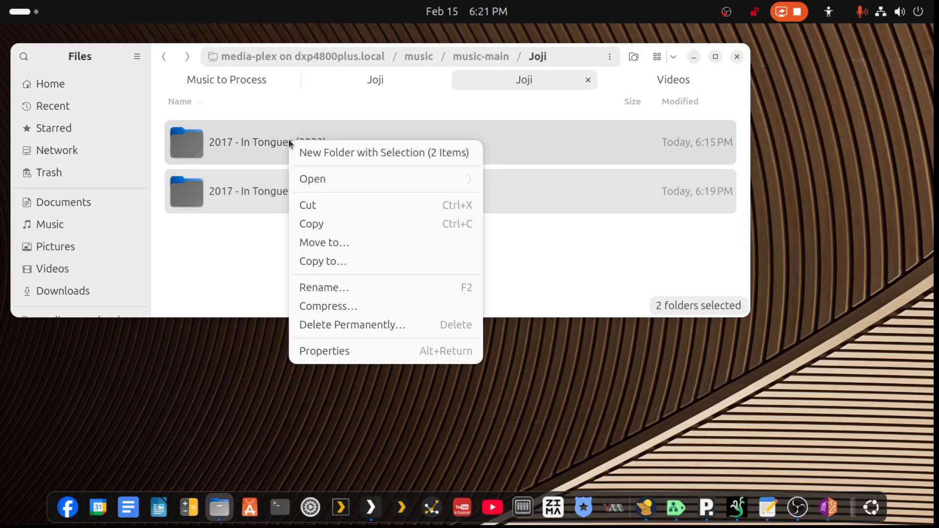
left_click(321, 203)
left_click(375, 83)
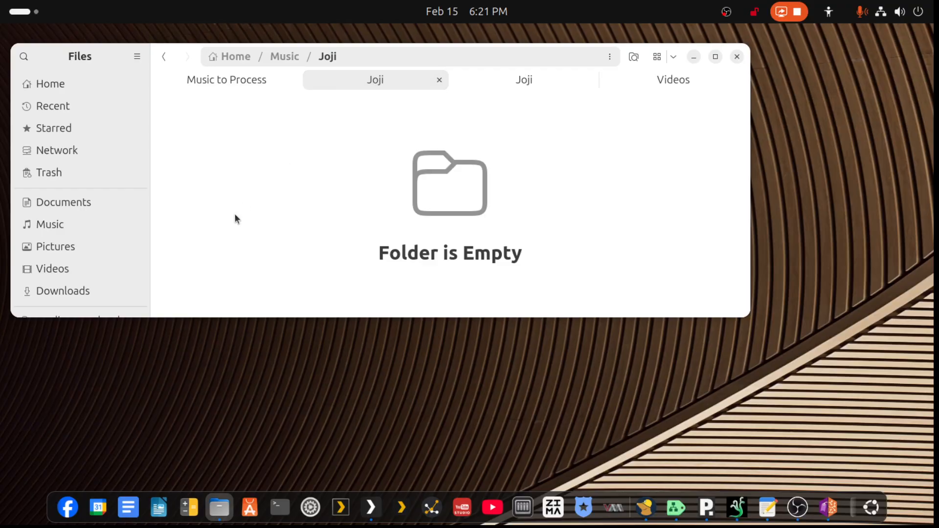
right_click(234, 213)
left_click(272, 292)
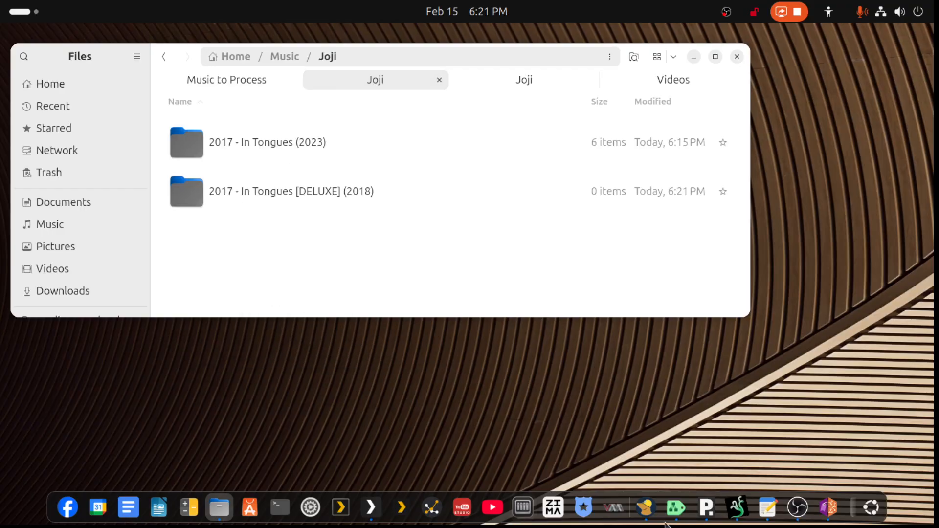
- Switch to MusicBrainz Picard and load both In Tongues folders from the local Joji folder into it
left_click(828, 507)
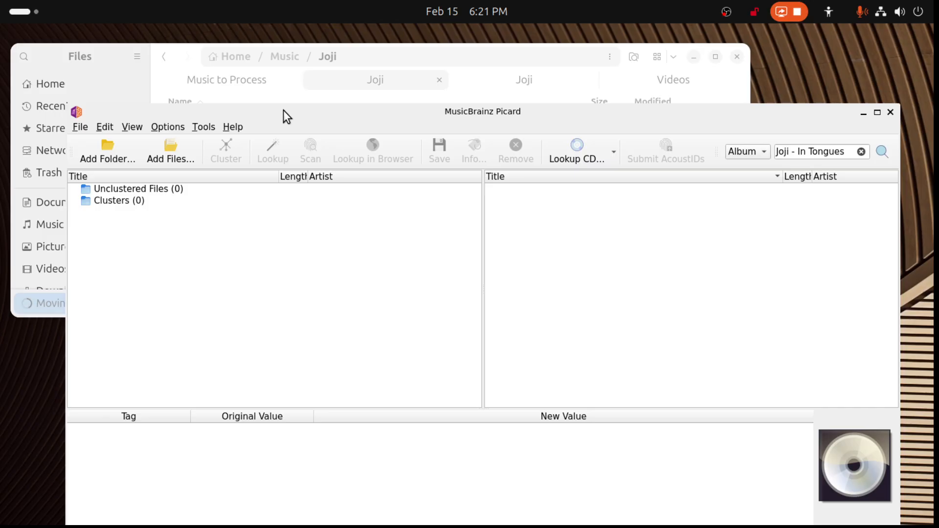
left_click_drag(283, 115, 690, 171)
left_click(230, 191)
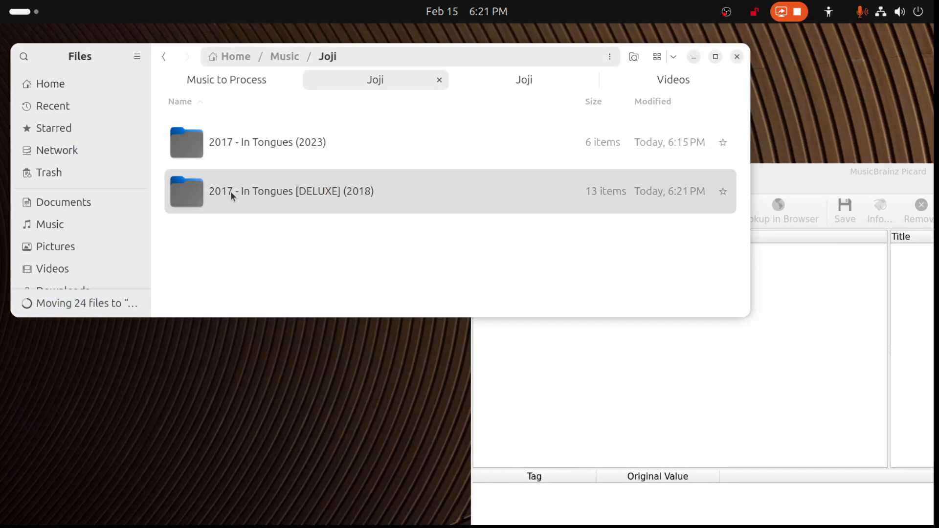
left_click(269, 140, "ctrl")
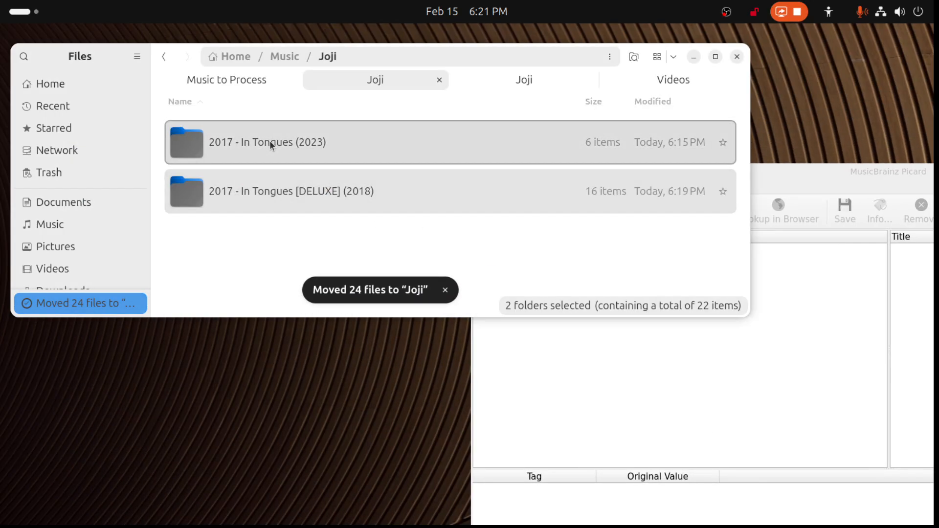
left_click_drag(269, 140, 749, 353)
left_click_drag(851, 188, 406, 60)
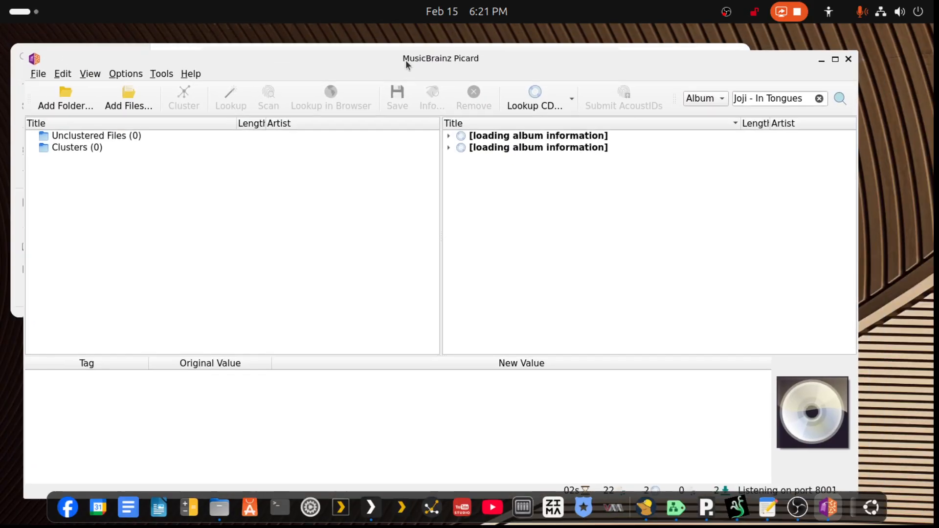
- Inspect the tags and cover art of the 6-track and 16-track In Tongues albums
left_click(486, 149)
left_click(489, 139)
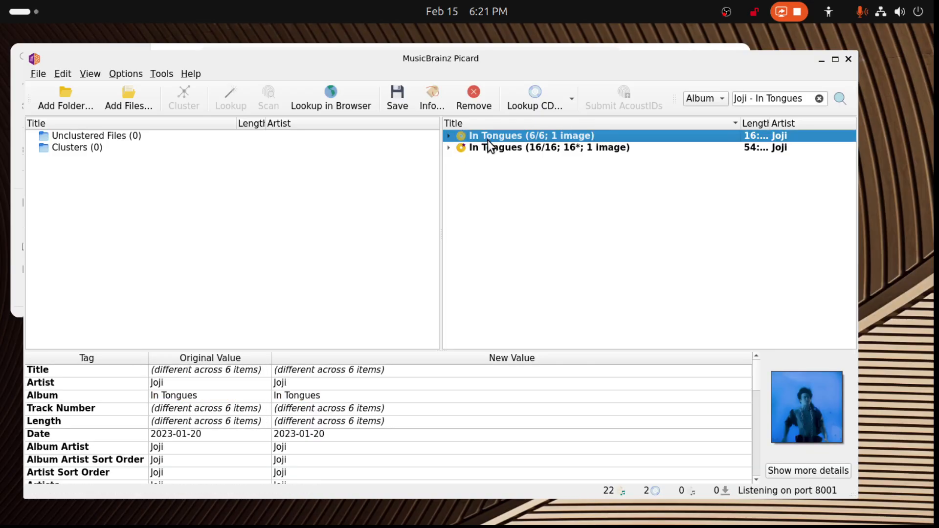
left_click(488, 149)
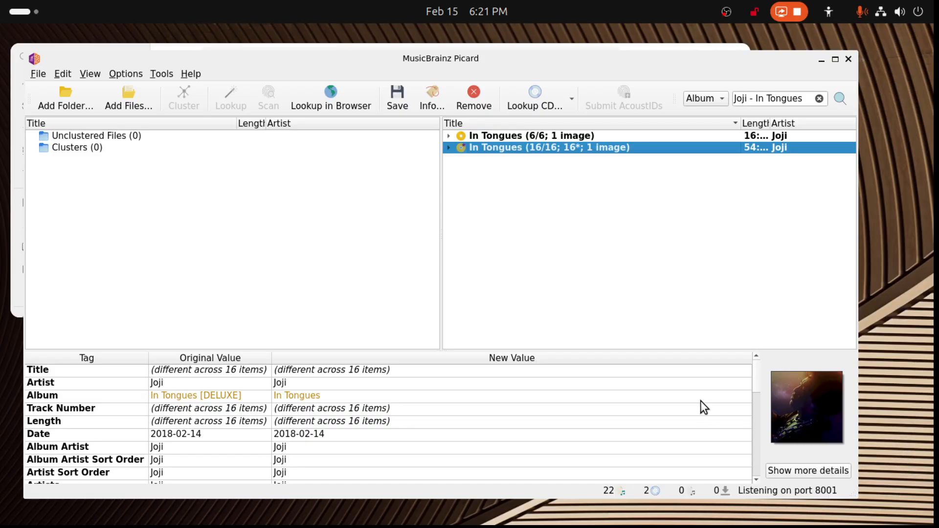
- Remove both In Tongues albums from the Picard session and minimise Picard
left_click(539, 133)
left_click(540, 148, "ctrl")
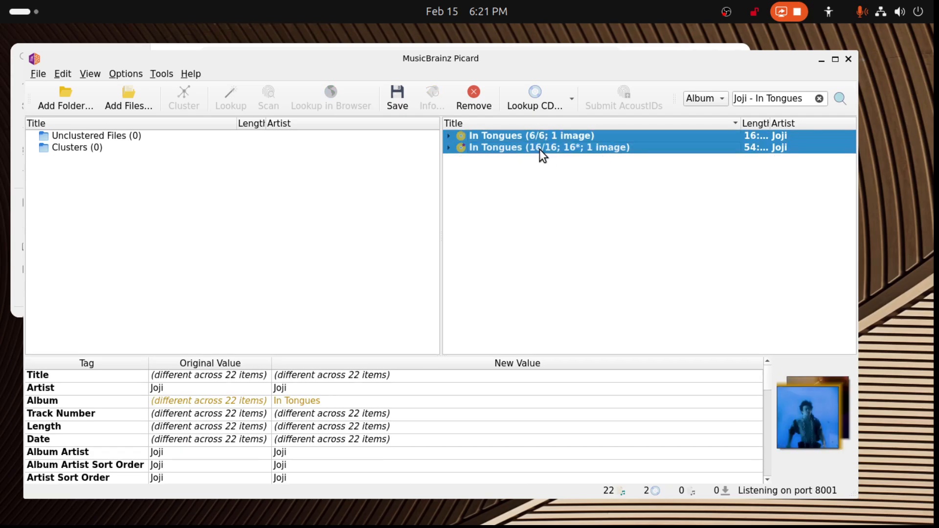
key("Delete")
left_click_drag(489, 65, 488, 134)
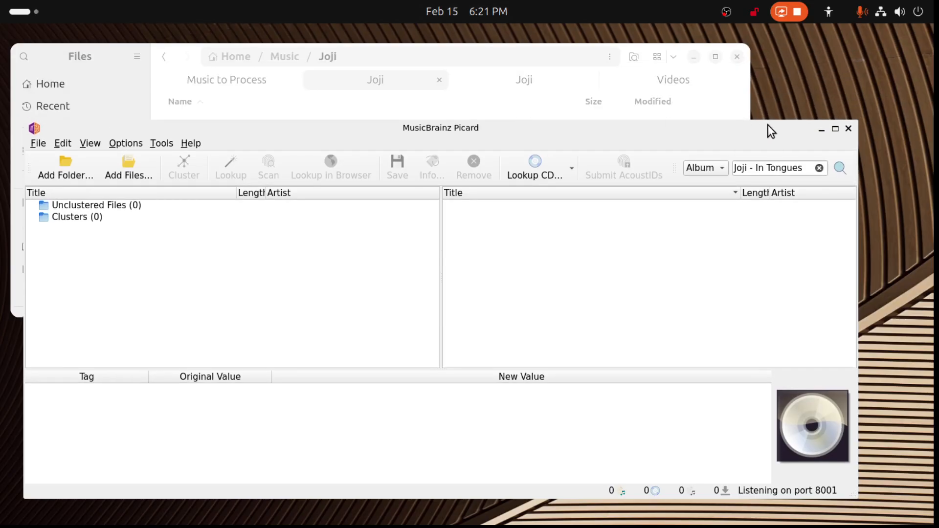
left_click(821, 129)
- In Files, move both In Tongues folders from the local Music/Joji folder back into the server's music-main/Joji folder
right_click(248, 191)
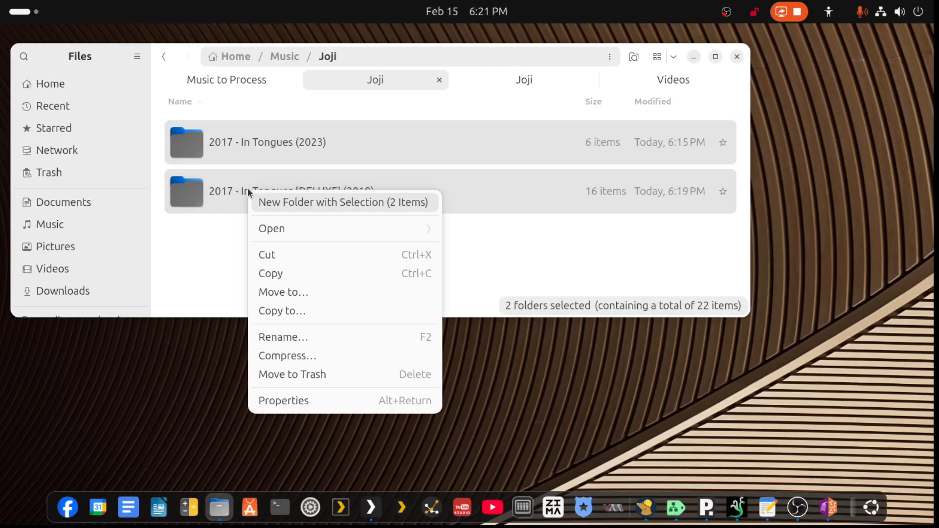
left_click(272, 256)
left_click(497, 86)
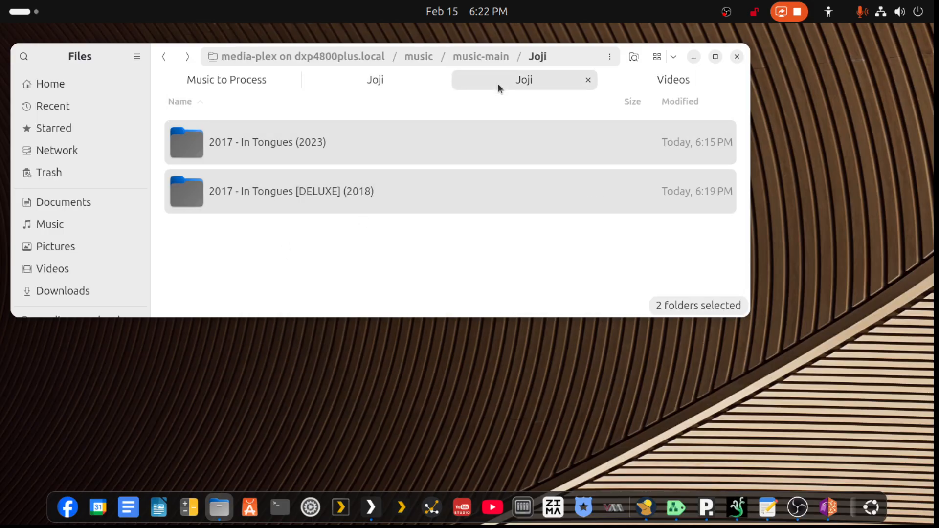
right_click(293, 190)
left_click(330, 264)
- Switch to Plex, check the first In Tongues album's track list and scan the Music library files
left_click_drag(342, 527, 398, 51)
double_click(398, 51)
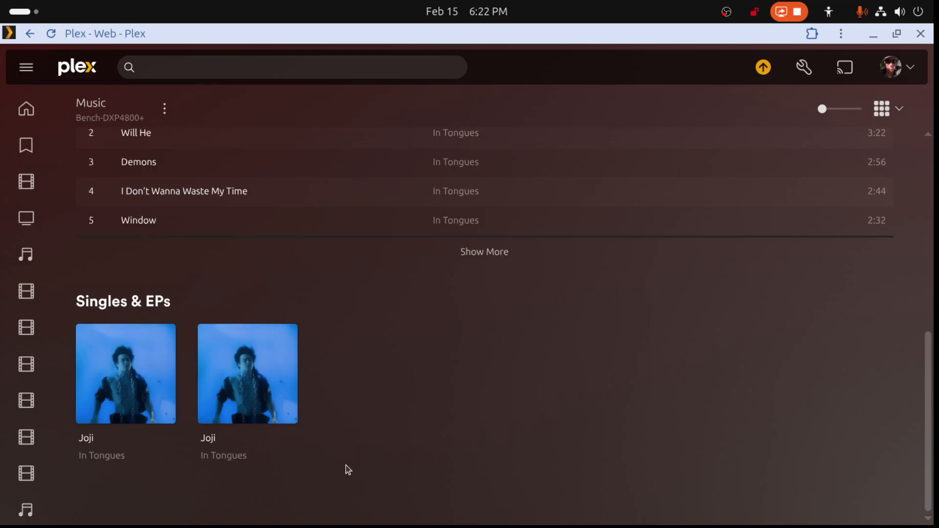
left_click(169, 373)
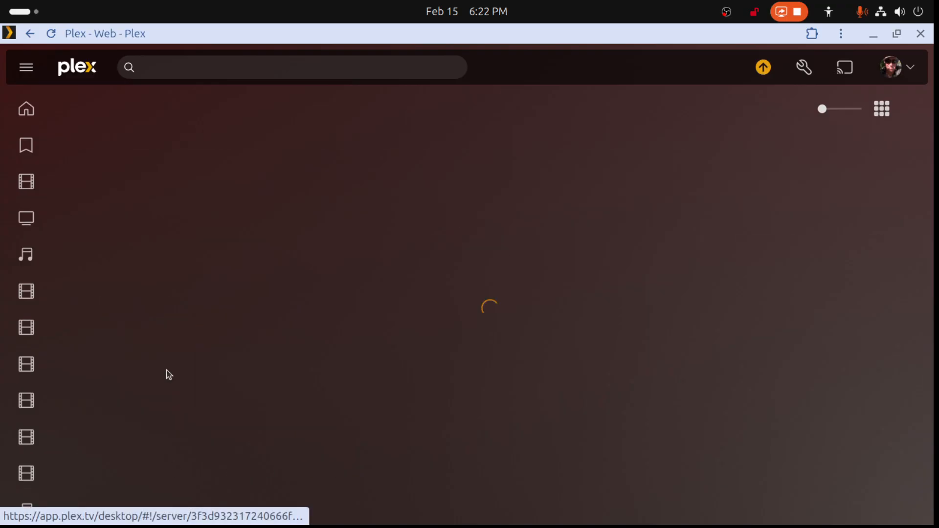
scroll(618, 435, "down", 5)
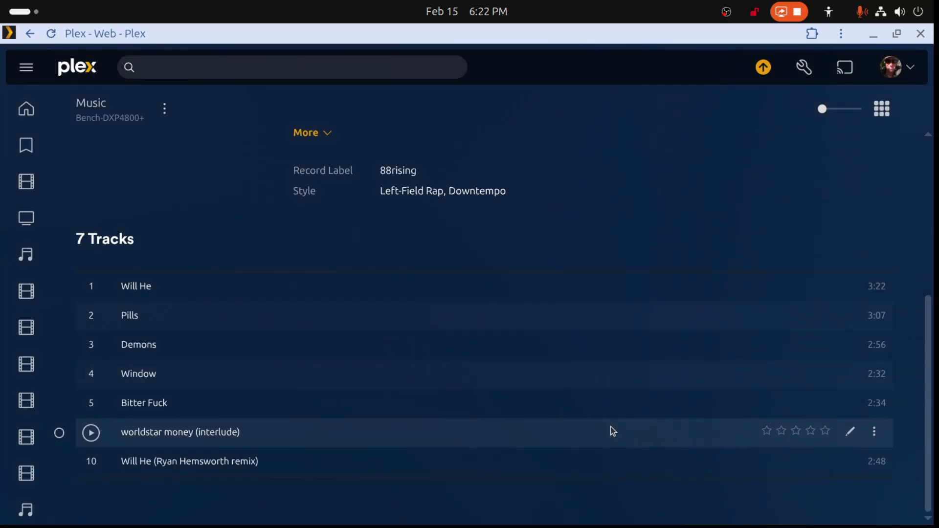
scroll(440, 342, "up", 5)
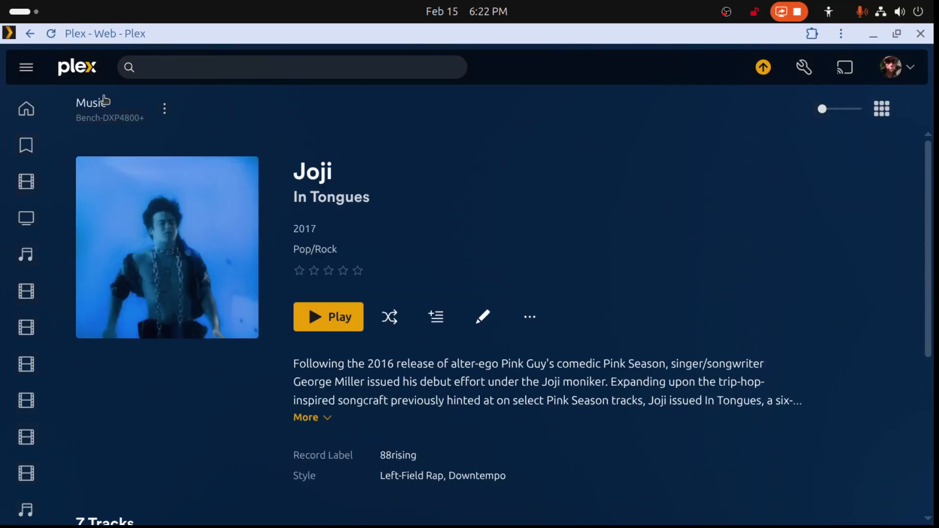
left_click(160, 114)
left_click(167, 166)
- Compare the track lists of the two In Tongues entries under Joji's Singles & EPs
scroll(496, 228, "down", 5)
scroll(496, 216, "up", 5)
right_click(508, 168)
scroll(549, 193, "down", 5)
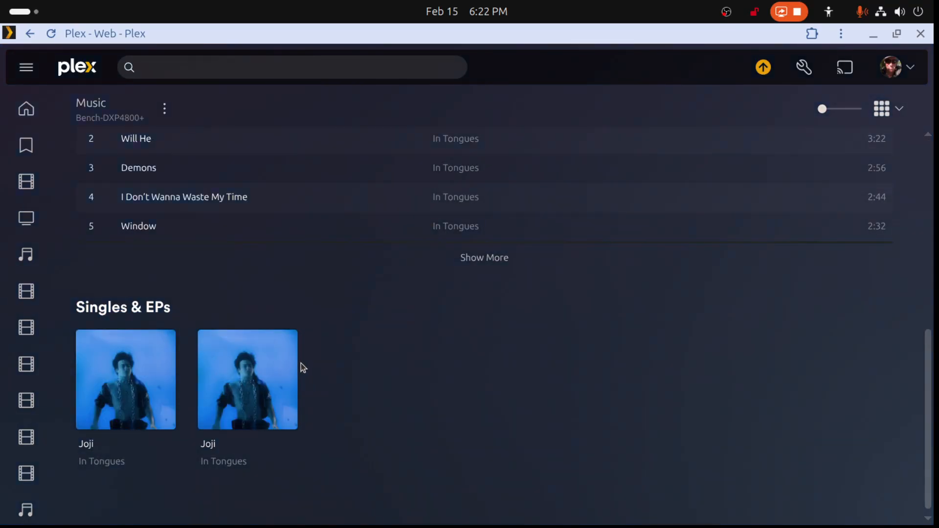
left_click(295, 373)
scroll(486, 360, "down", 6)
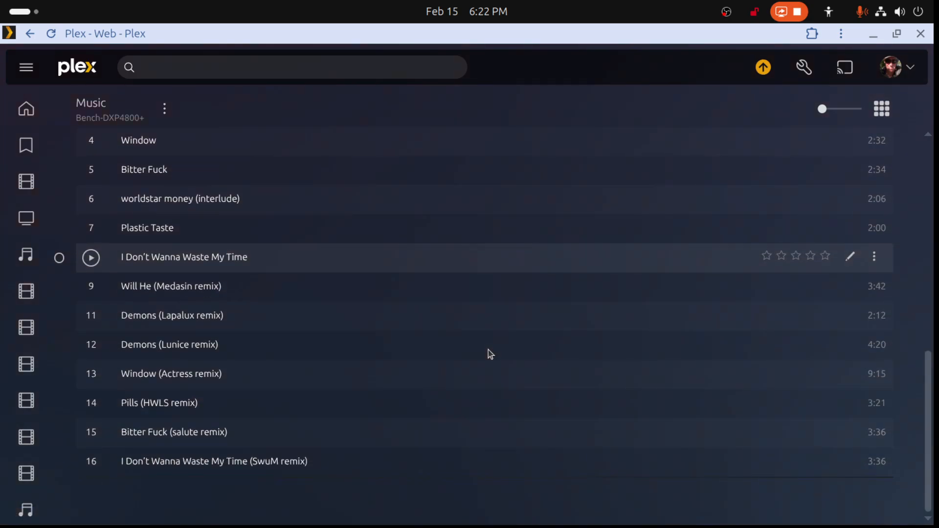
scroll(489, 350, "up", 6)
right_click(430, 167)
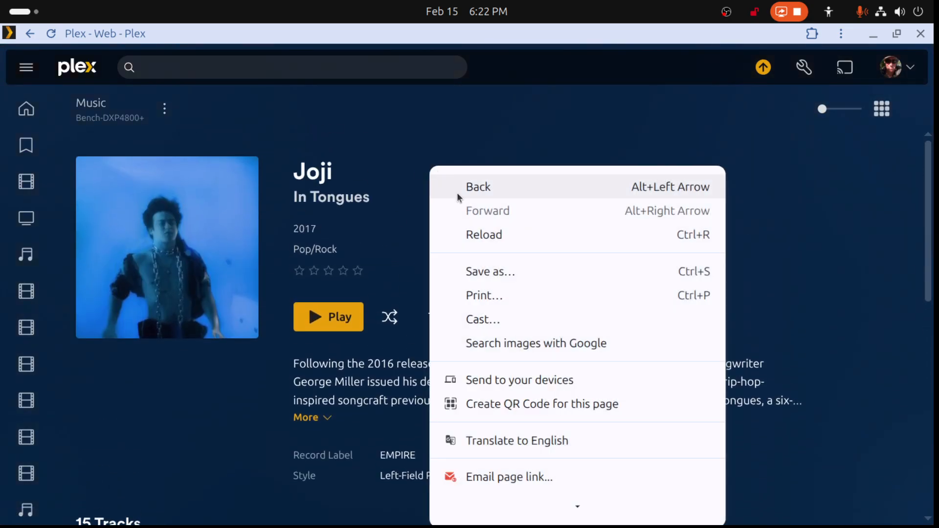
left_click(457, 192)
left_click(126, 378)
scroll(401, 373, "down", 5)
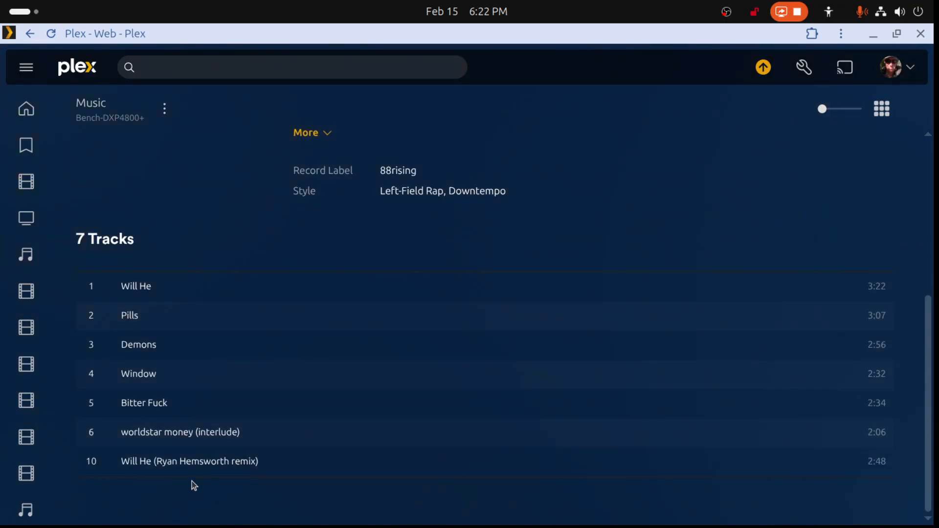
right_click(500, 102)
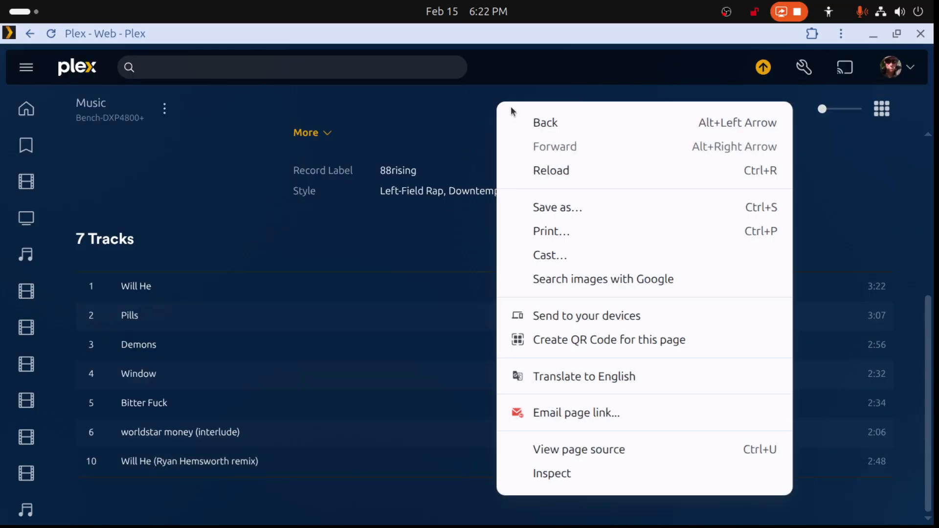
left_click(526, 118)
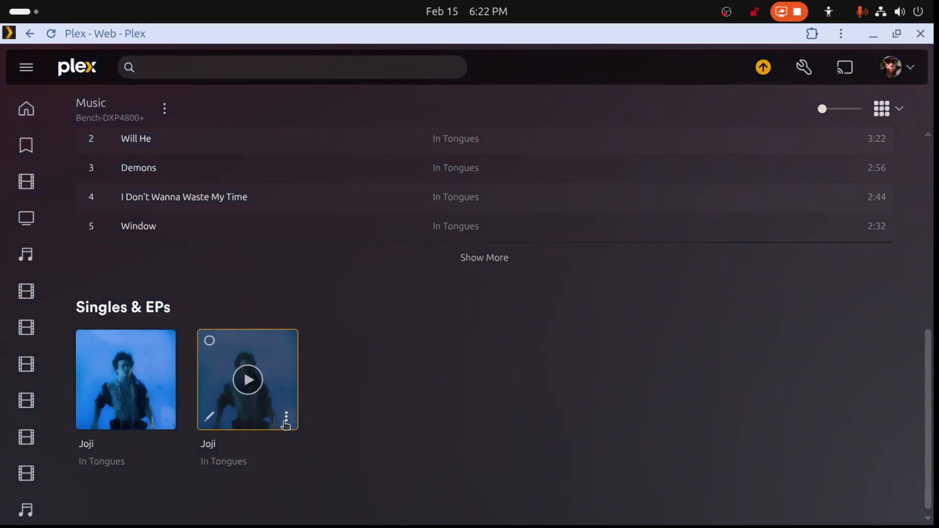
- Inspect the second In Tongues album's details, source files and background settings, leaving them unchanged
left_click(286, 419)
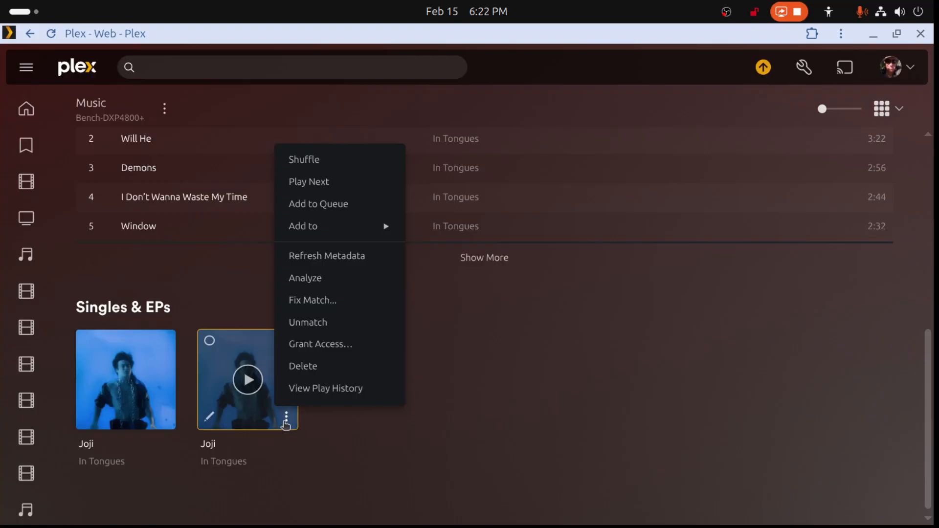
left_click(313, 456)
left_click(208, 417)
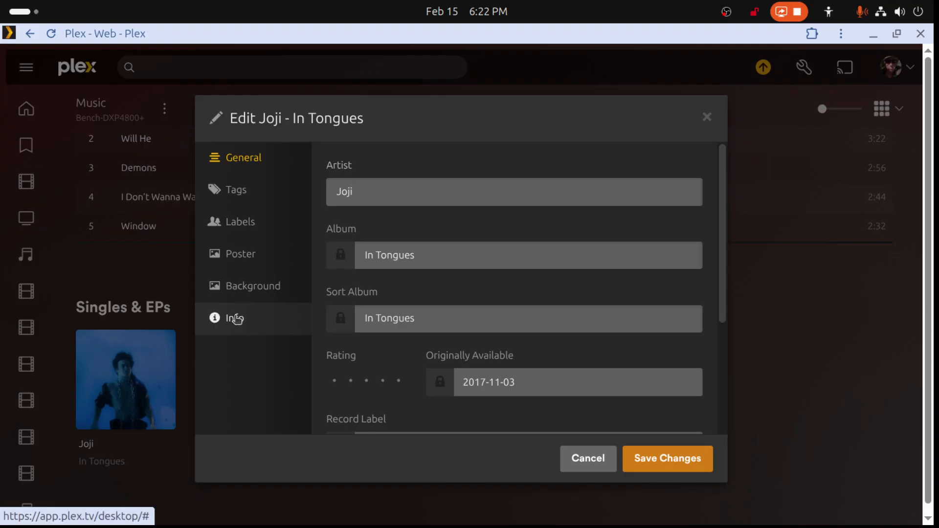
left_click(237, 320)
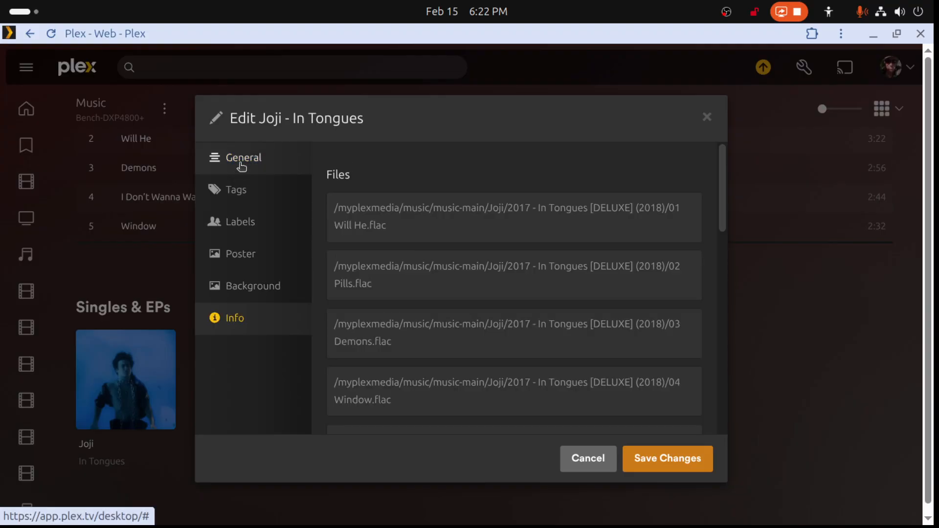
left_click(238, 165)
left_click(260, 291)
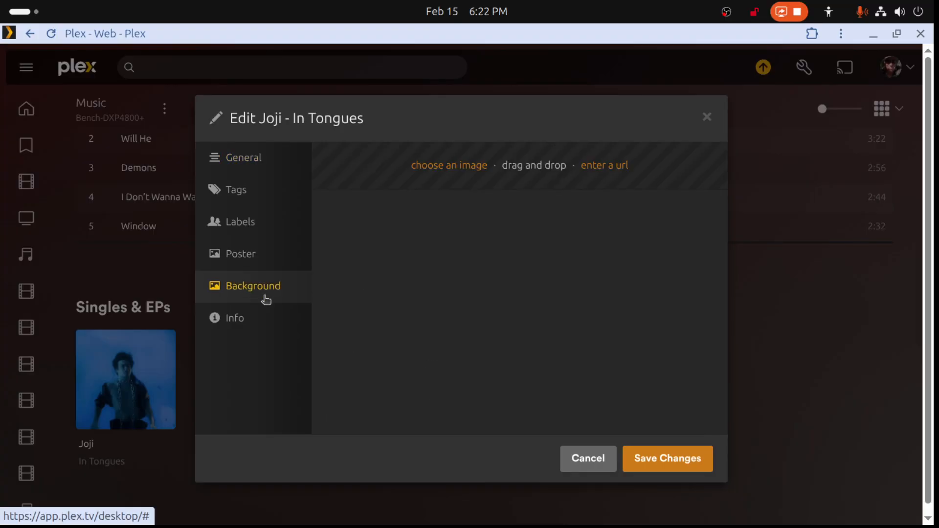
left_click(606, 456)
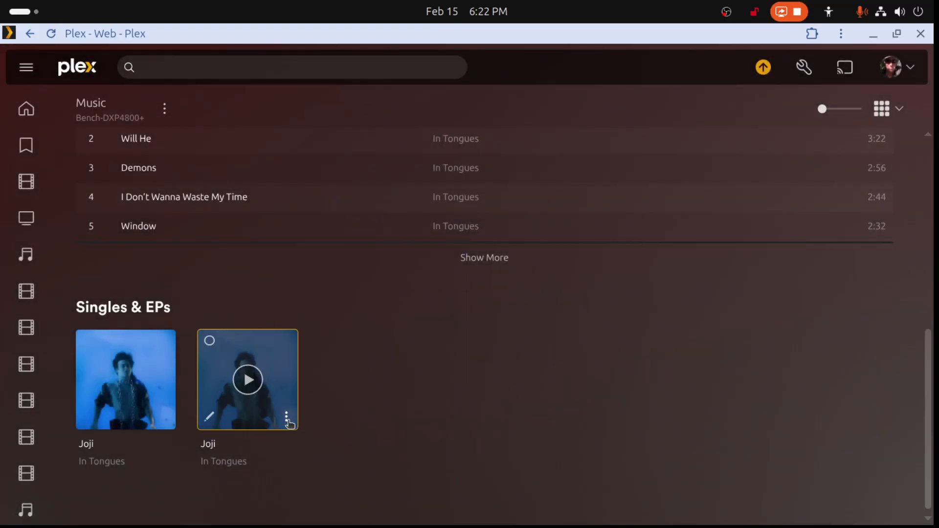
- Refresh the metadata of both In Tongues albums on Joji's artist page
left_click(287, 419)
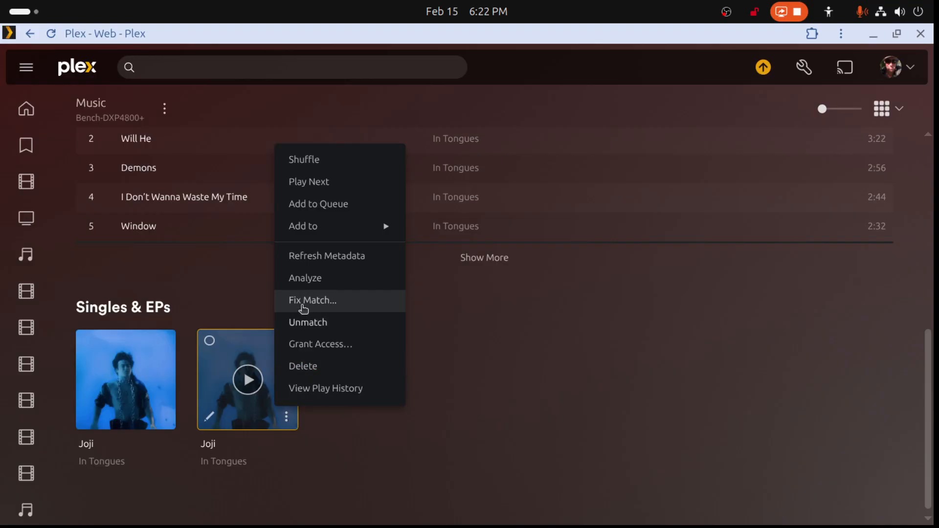
left_click(316, 263)
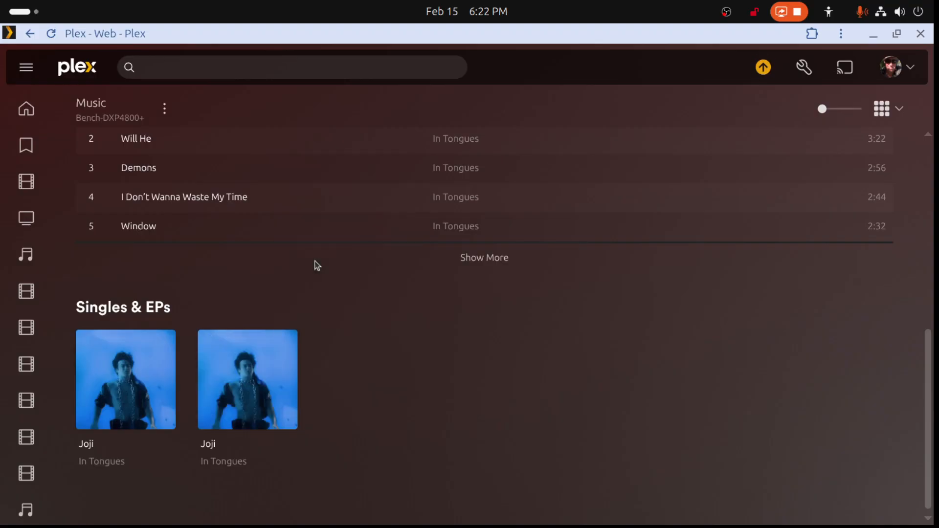
left_click(164, 417)
left_click(224, 257)
- Look up the source file of Will He (Ryan Hemsworth remix) in the first In Tongues album, without saving changes
left_click(167, 363)
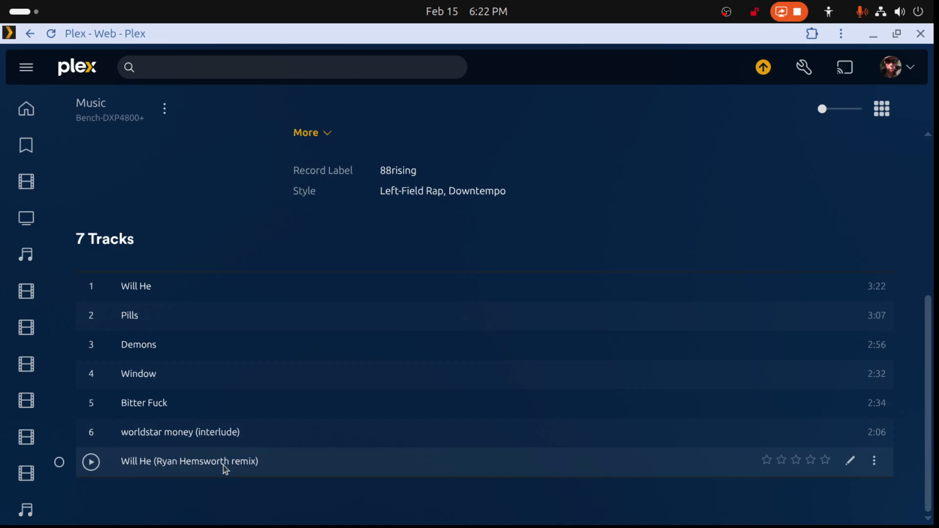
left_click(874, 462)
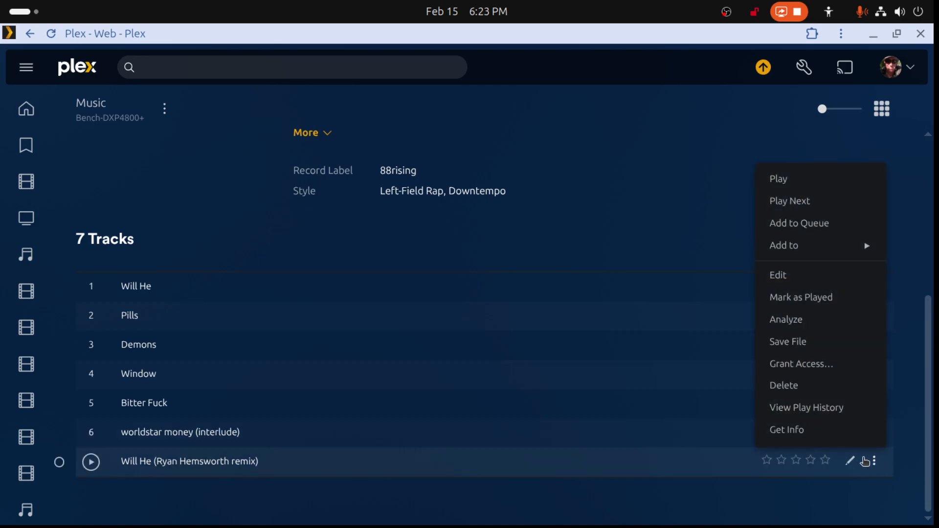
left_click(779, 277)
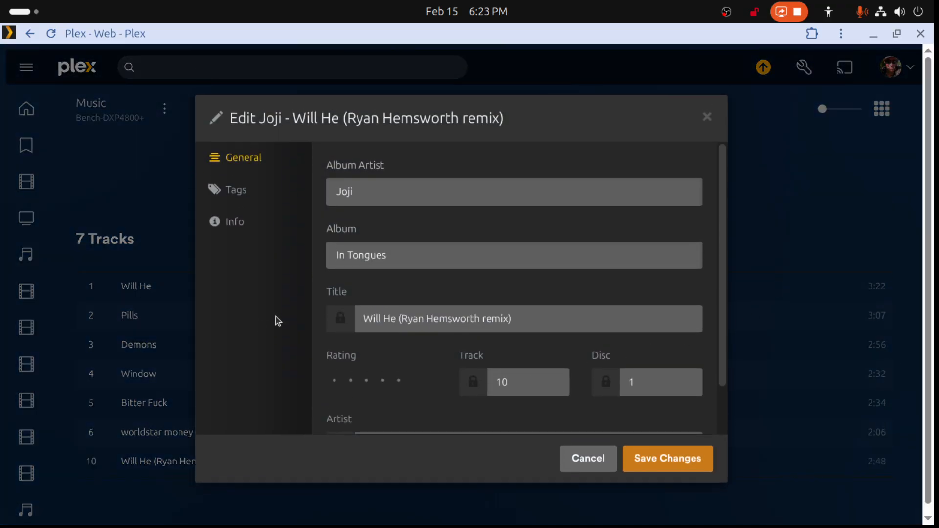
left_click(235, 221)
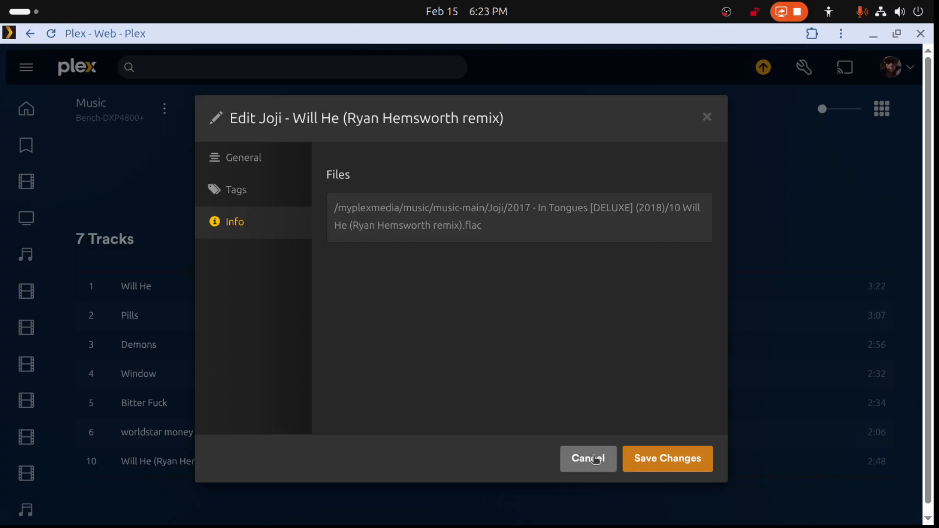
left_click(601, 458)
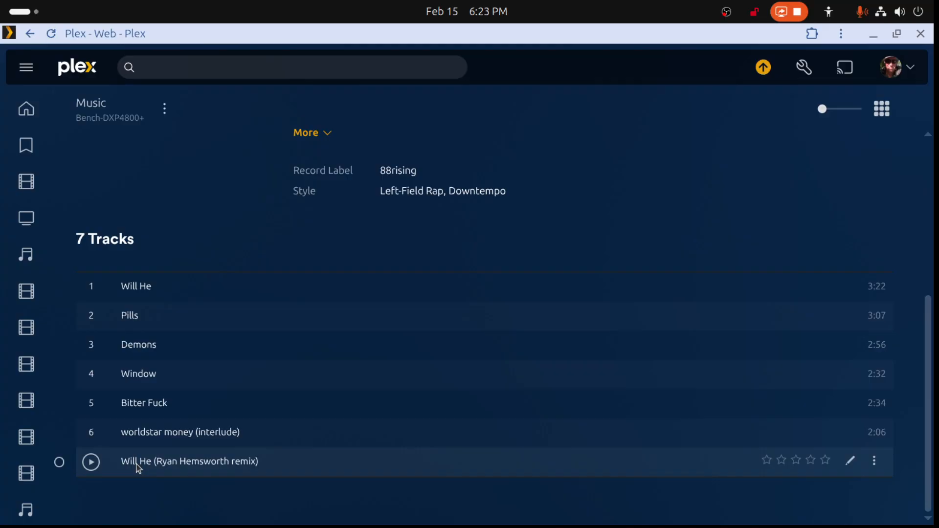
- In Files, move both In Tongues folders from the server's music-main/Joji folder into the local Music/Joji folder
left_click_drag(560, 35, 938, 101)
right_click(257, 149)
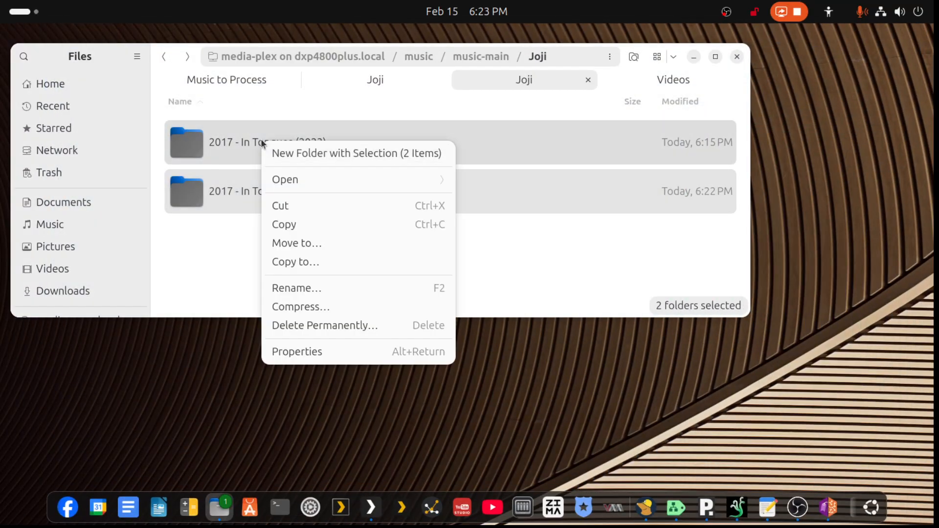
left_click(287, 212)
left_click(375, 74)
right_click(266, 192)
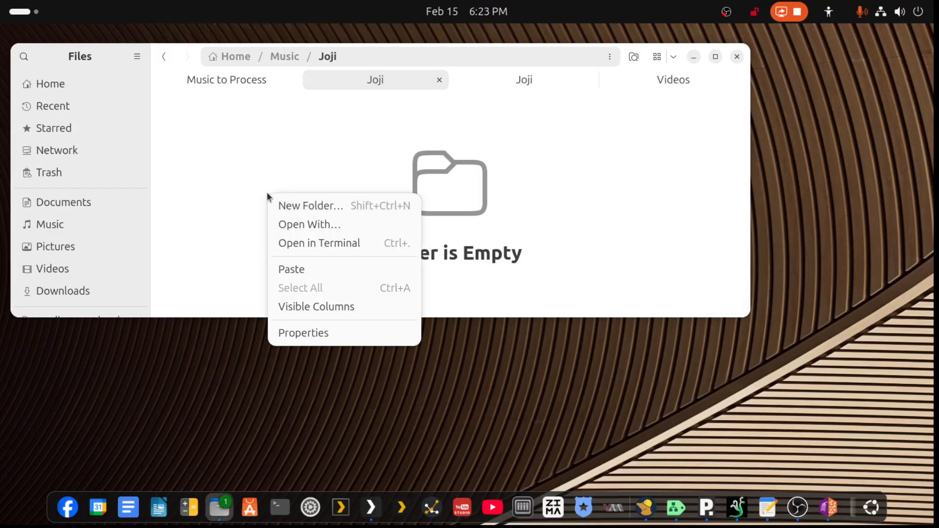
left_click(300, 265)
- Switch back to Plex, scan the Music library files and return to the library's artist overview
left_click_drag(934, 92, 298, 80)
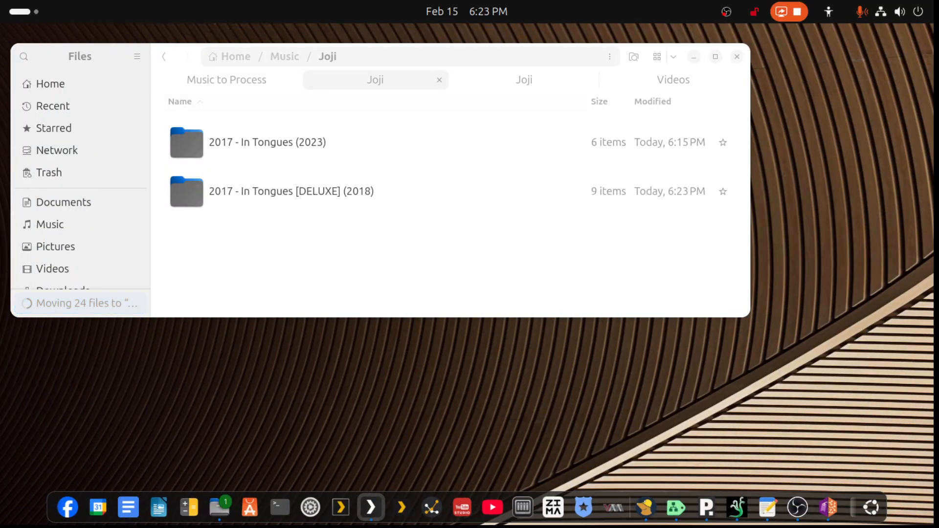
key("super+shift+Left")
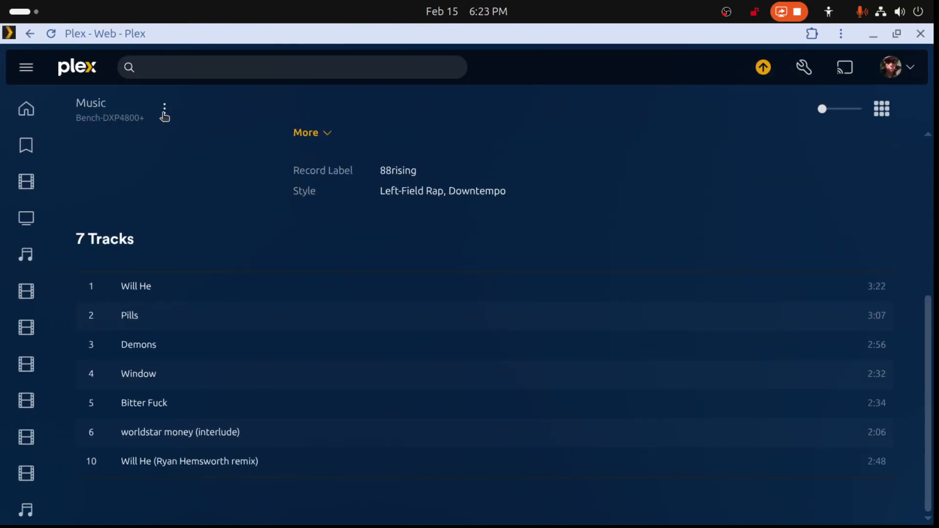
left_click(164, 108)
left_click(178, 165)
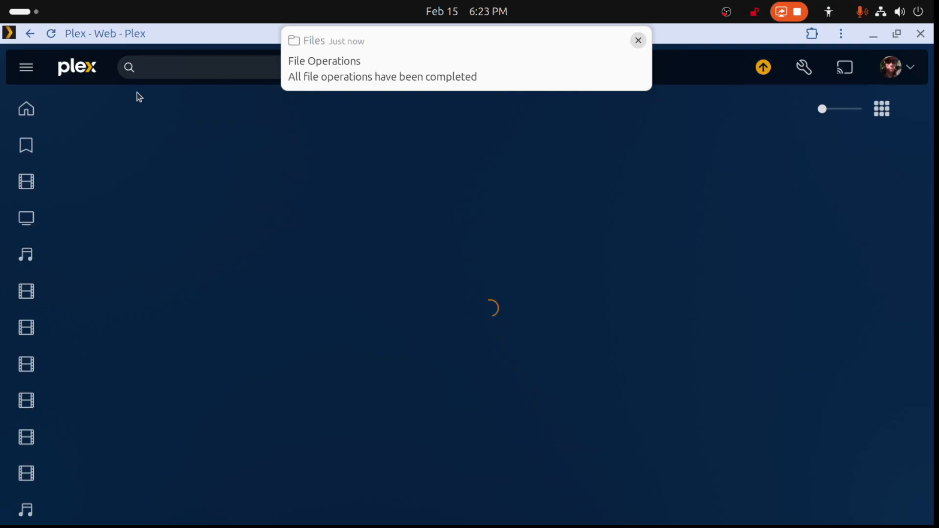
right_click(707, 77)
key("Escape")
right_click(704, 77)
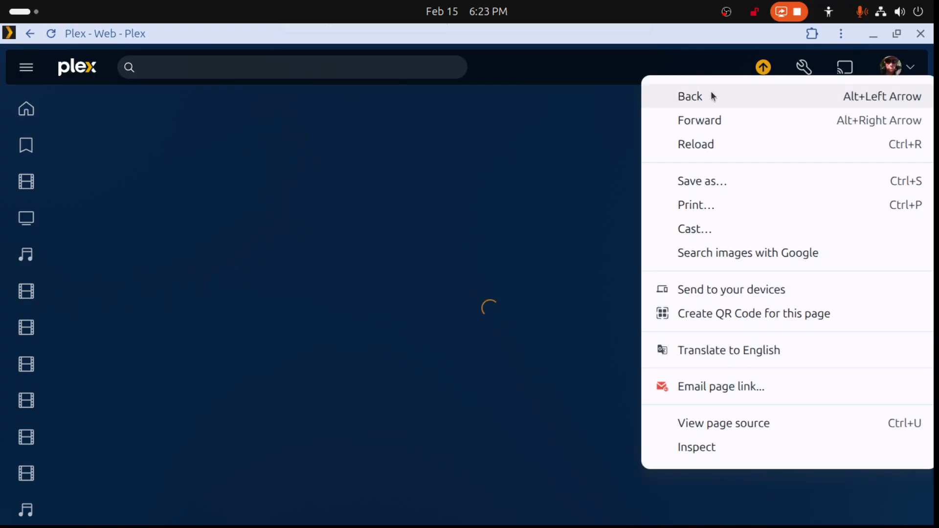
left_click(711, 93)
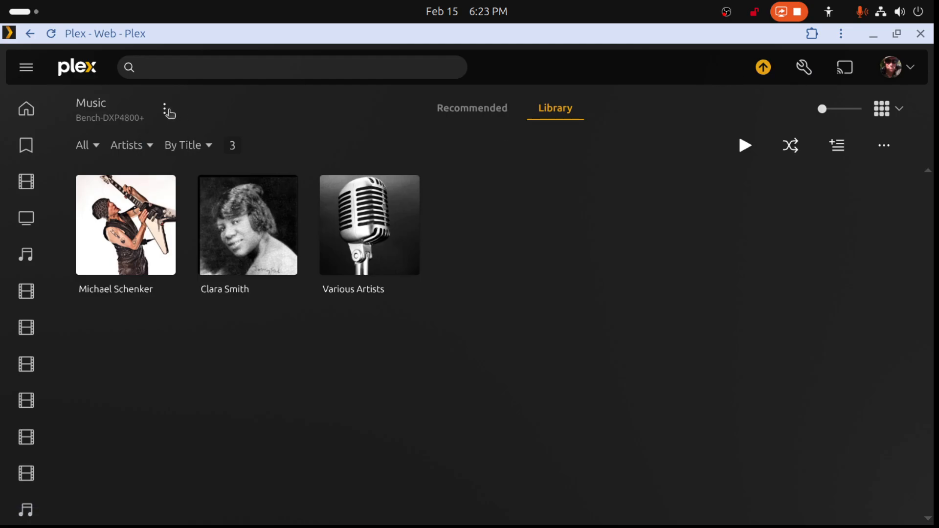
- Empty the trash of the Music library
left_click(167, 111)
mouse_move(195, 210)
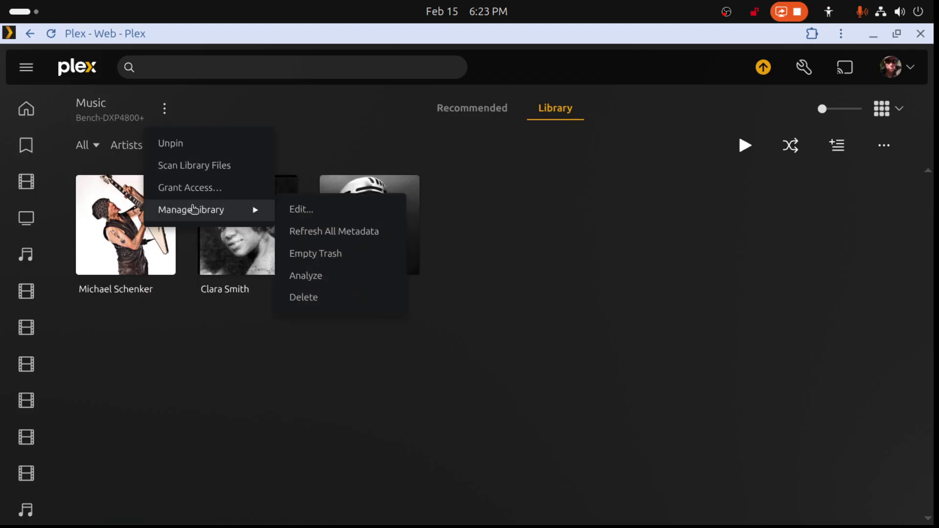
left_click(337, 254)
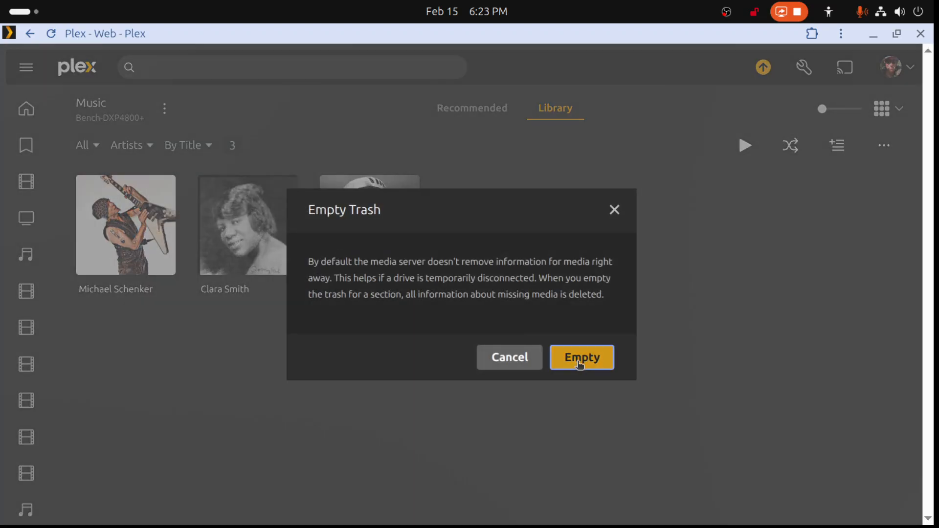
left_click(581, 356)
- Run Clean Bundles from the server's troubleshooting settings and return to the Music library's artist overview
left_click(804, 67)
scroll(65, 416, "down", 1)
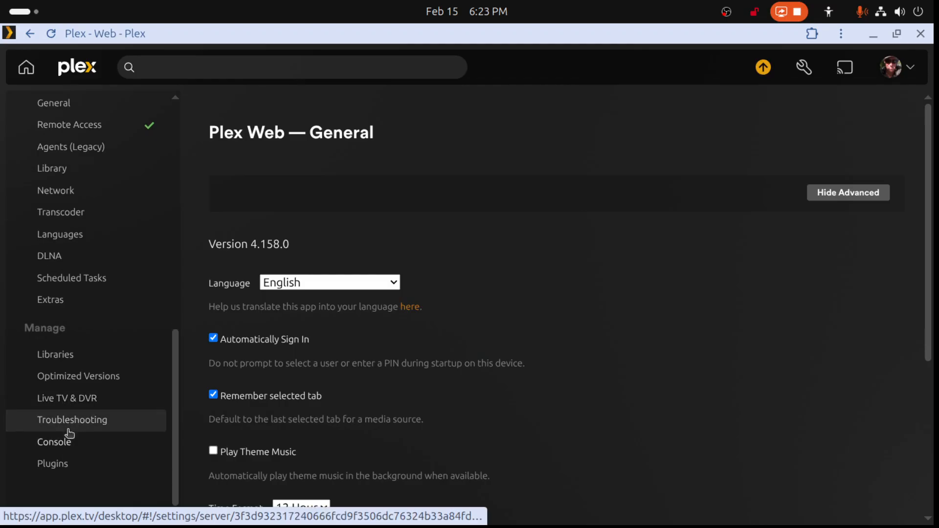
left_click(70, 422)
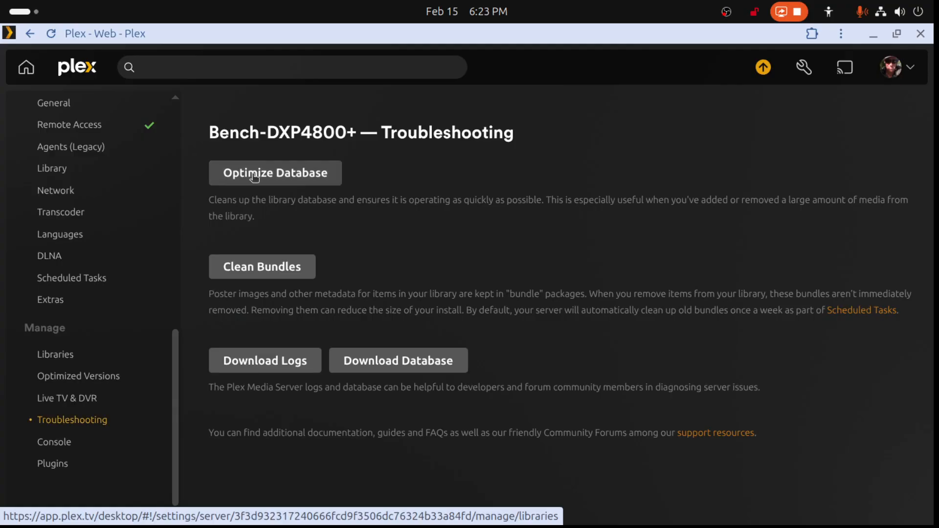
left_click(266, 272)
right_click(479, 163)
left_click(588, 176)
right_click(588, 158)
left_click(606, 181)
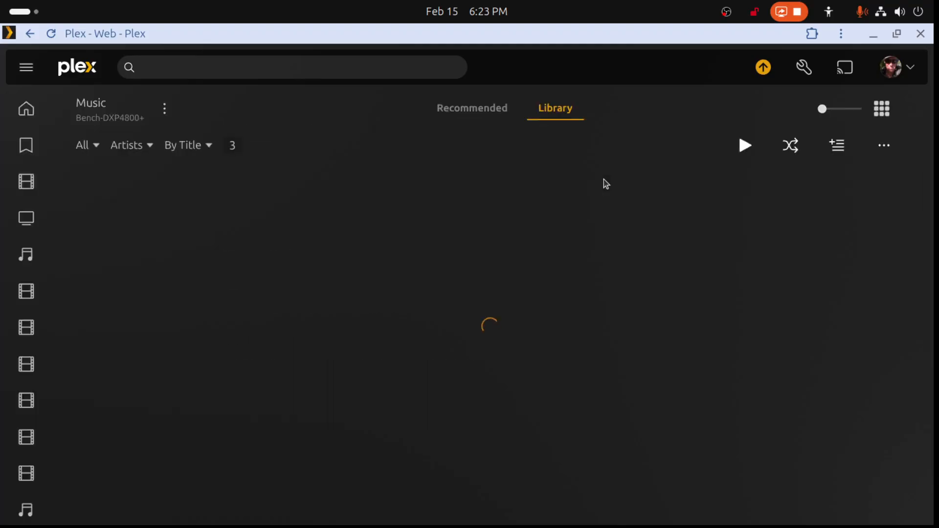
- In Files, move both In Tongues folders from the local Music/Joji folder back into the server's music-main/Joji folder
left_click(873, 34)
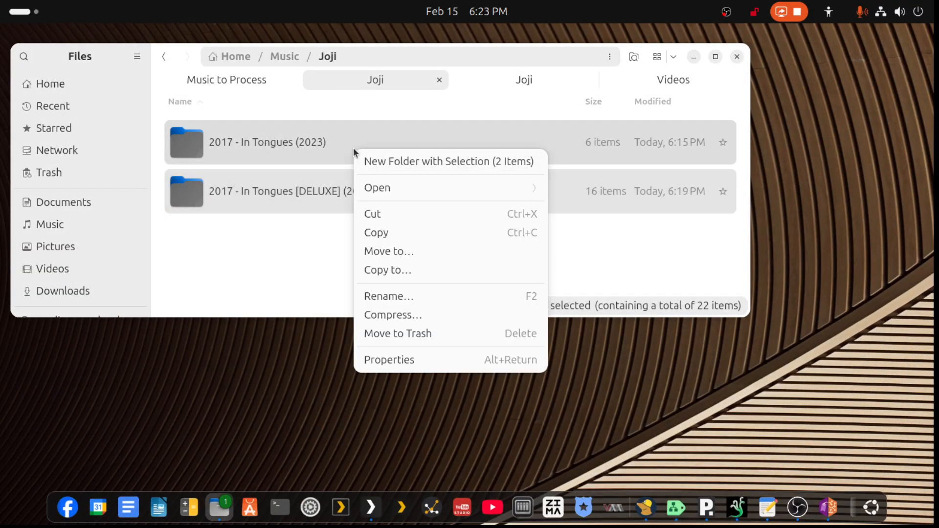
left_click(371, 214)
left_click(506, 78)
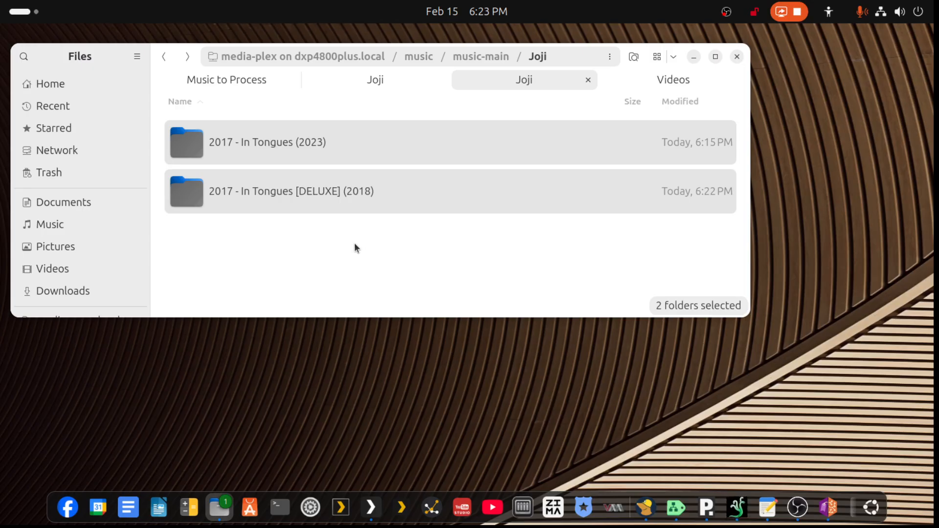
right_click(303, 184)
left_click(341, 260)
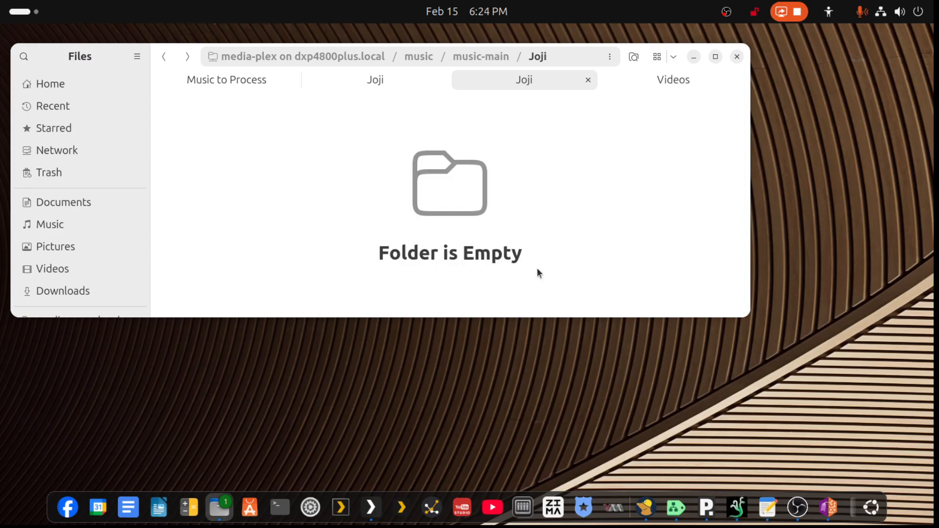
- Switch back to Plex, dismiss the file operations notification and open Joji's artist page
left_click(371, 508)
left_click_drag(362, 56, 480, 4)
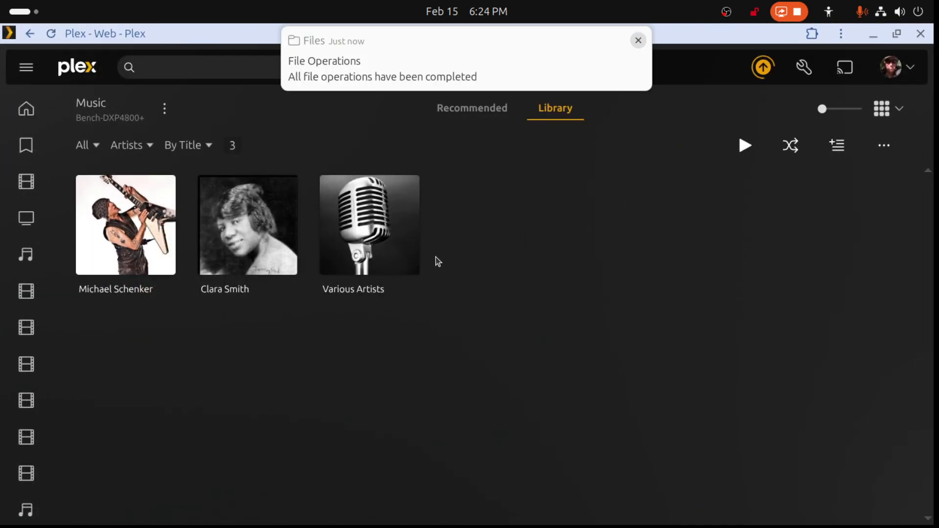
left_click(638, 41)
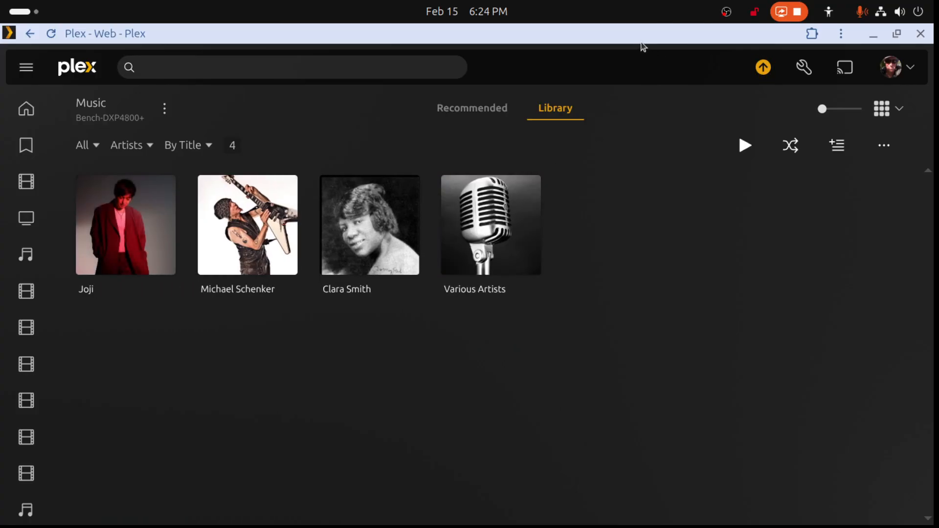
left_click(157, 210)
scroll(371, 433, "down", 6)
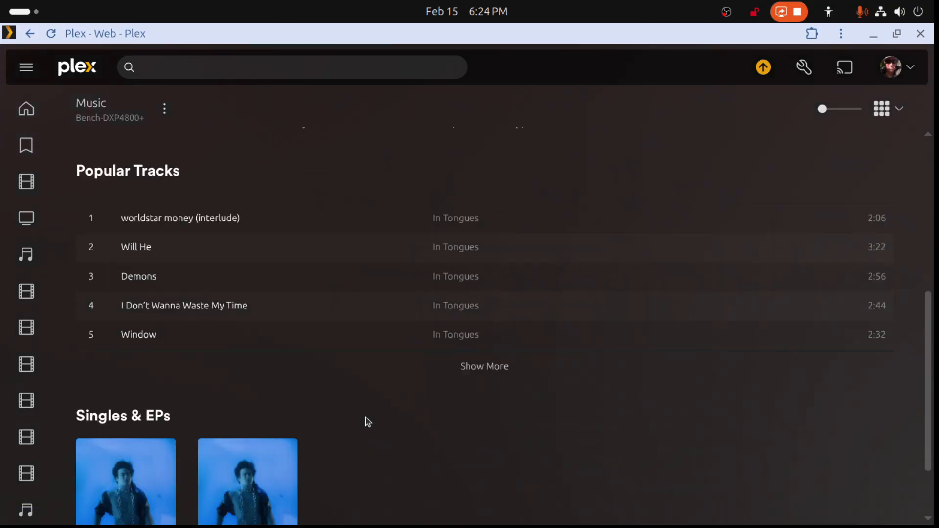
- Look up the source file paths of the second In Tongues album, without saving changes
scroll(366, 418, "down", 2)
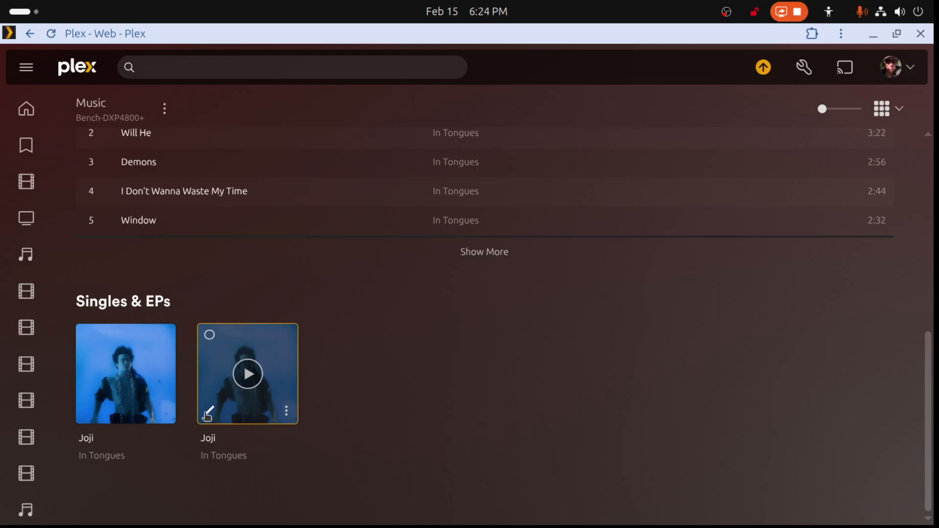
left_click(207, 412)
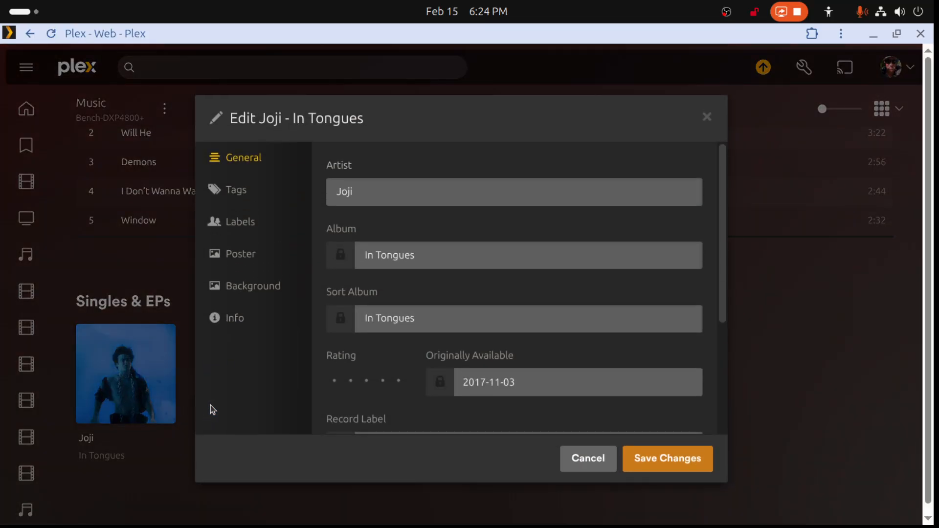
left_click(229, 318)
scroll(559, 349, "down", 10)
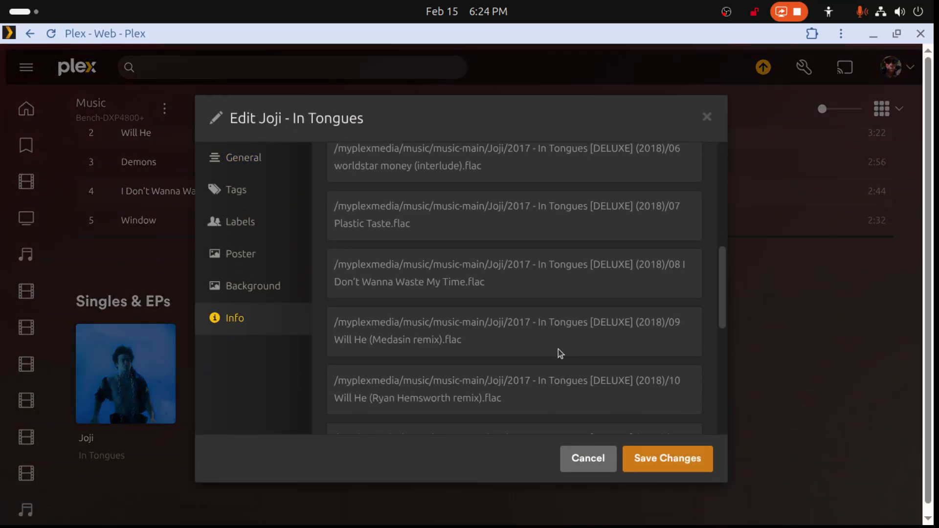
left_click(577, 459)
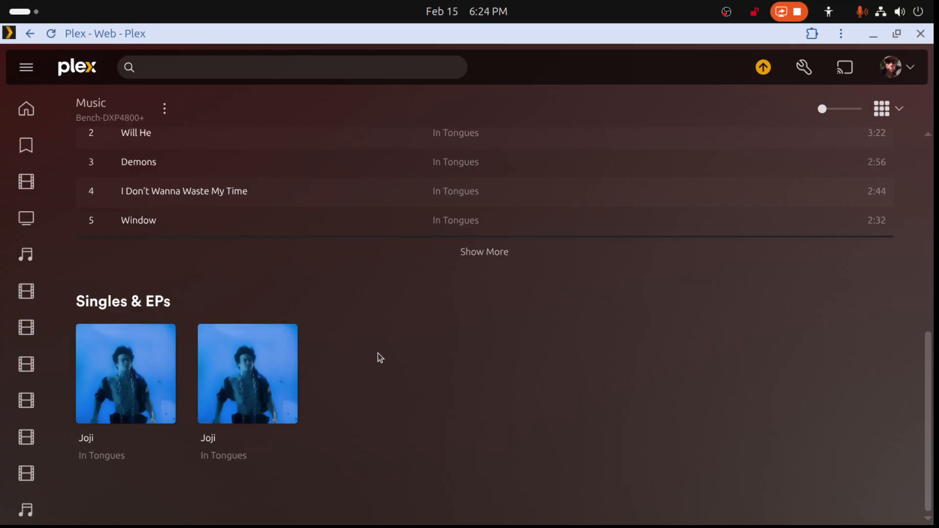
- Check the track list of the first In Tongues album and return to Joji's artist page
left_click(144, 345)
scroll(338, 389, "down", 5)
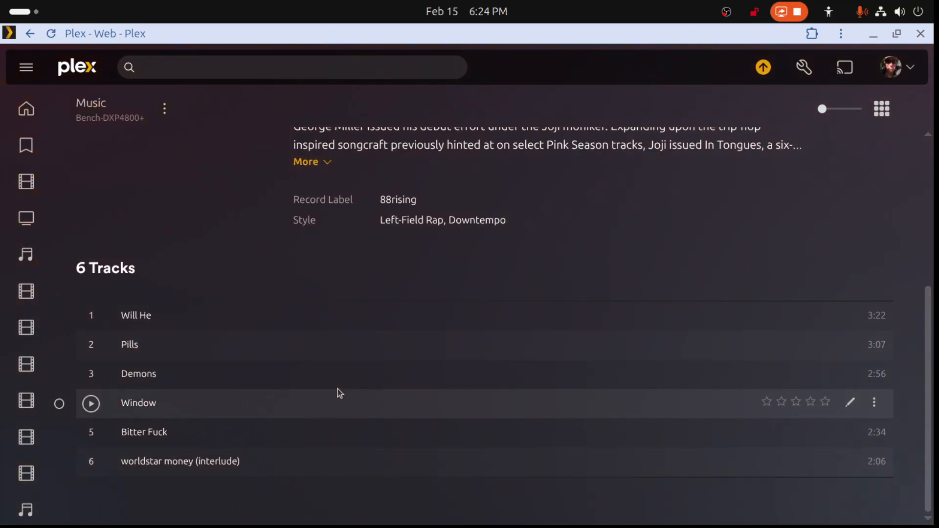
right_click(408, 96)
left_click(417, 116)
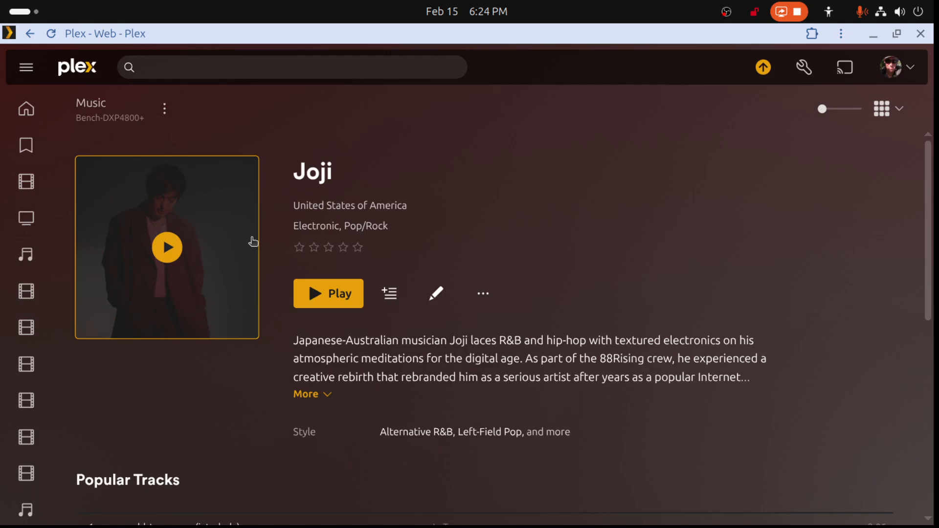
- Review the second In Tongues album's general details and tags, without saving changes
scroll(424, 254, "down", 8)
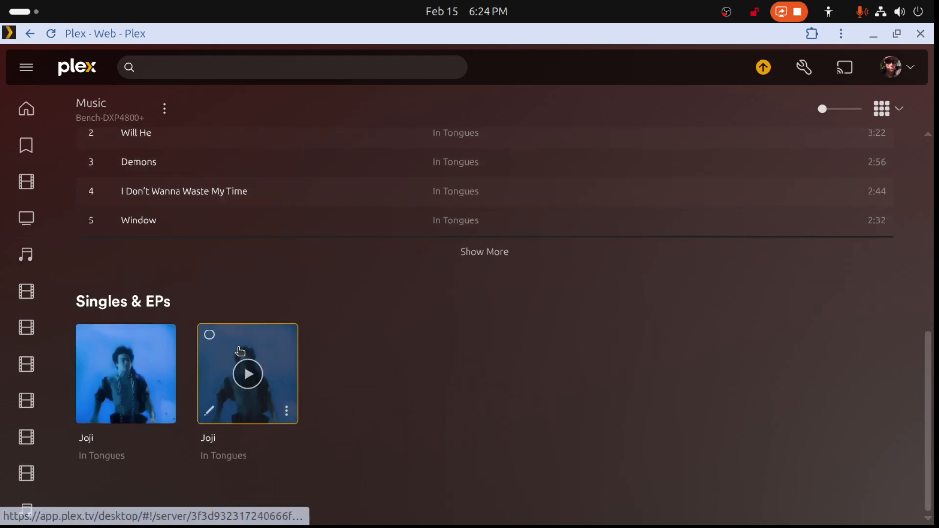
left_click(286, 411)
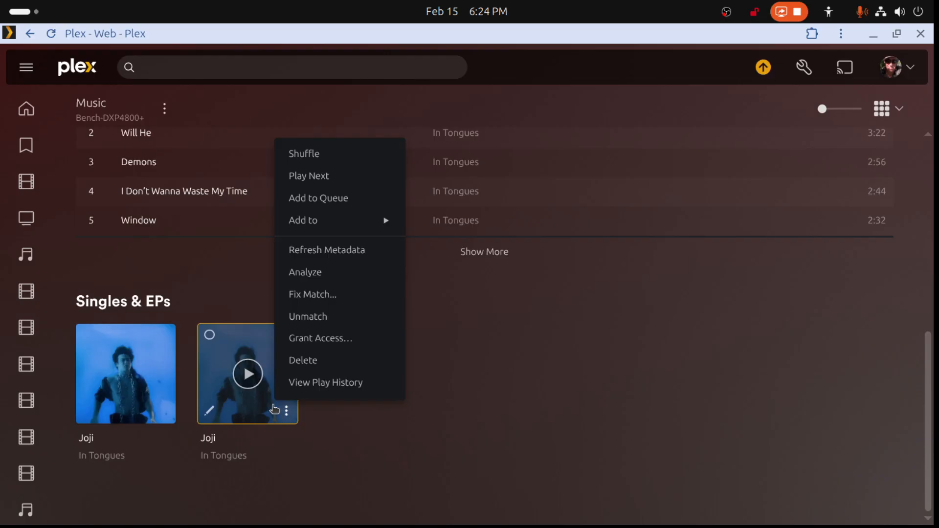
left_click(209, 411)
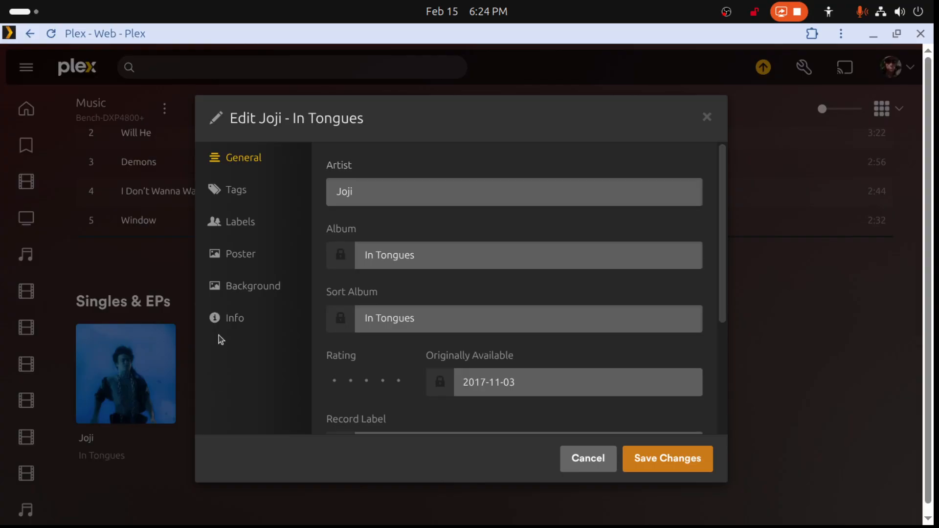
left_click(237, 283)
left_click(235, 225)
left_click(239, 193)
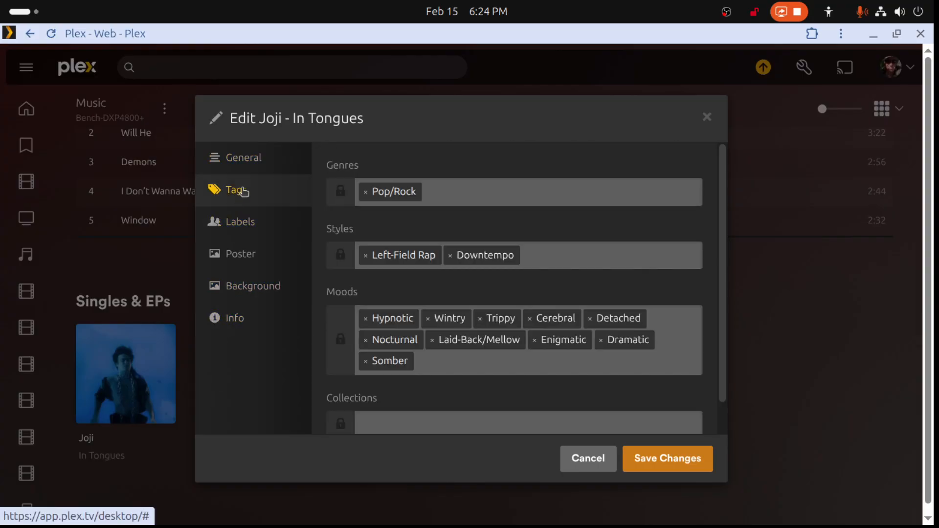
left_click(244, 168)
left_click(590, 463)
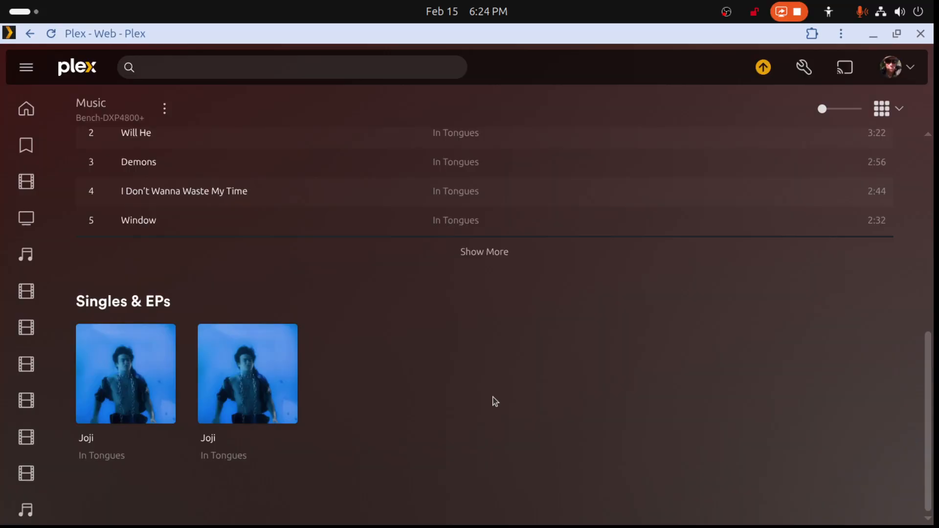
- Enable Prefer local metadata in the Music library's advanced settings and save the changes
left_click(164, 109)
mouse_move(213, 216)
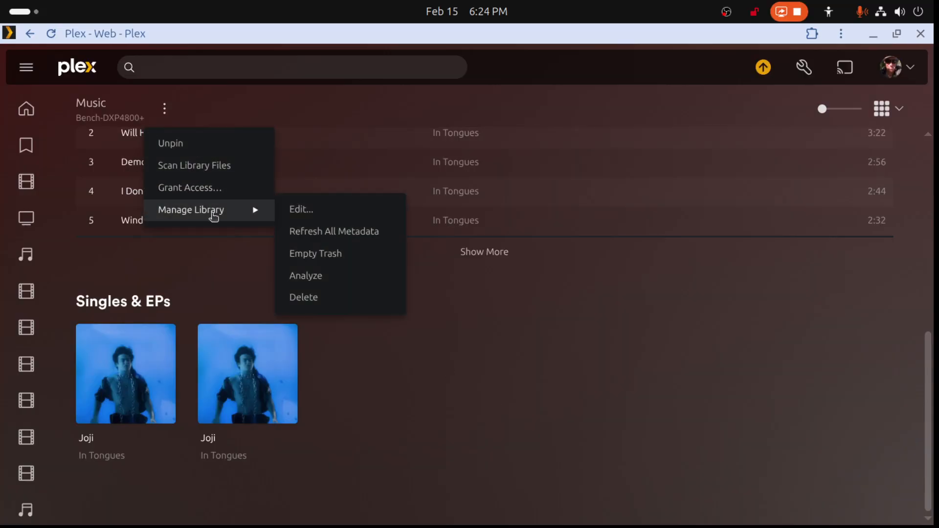
left_click(286, 211)
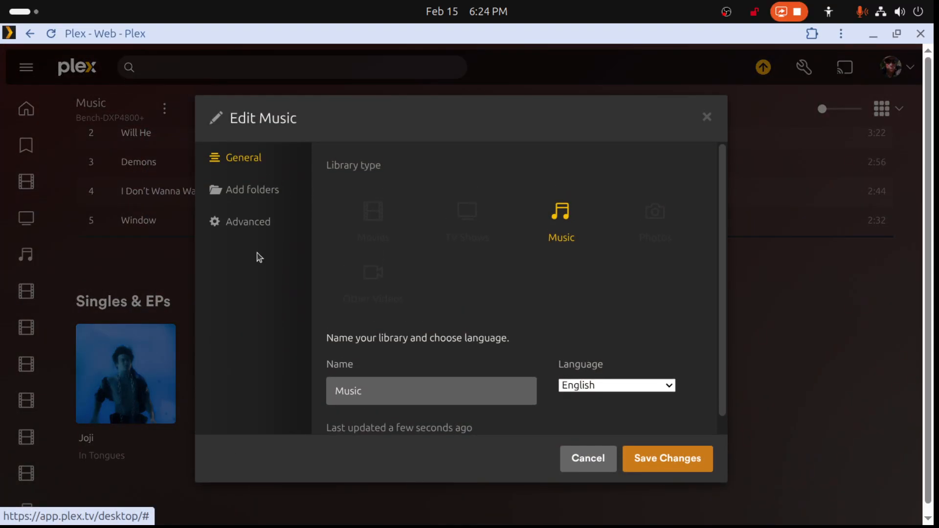
left_click(244, 231)
scroll(334, 343, "down", 5)
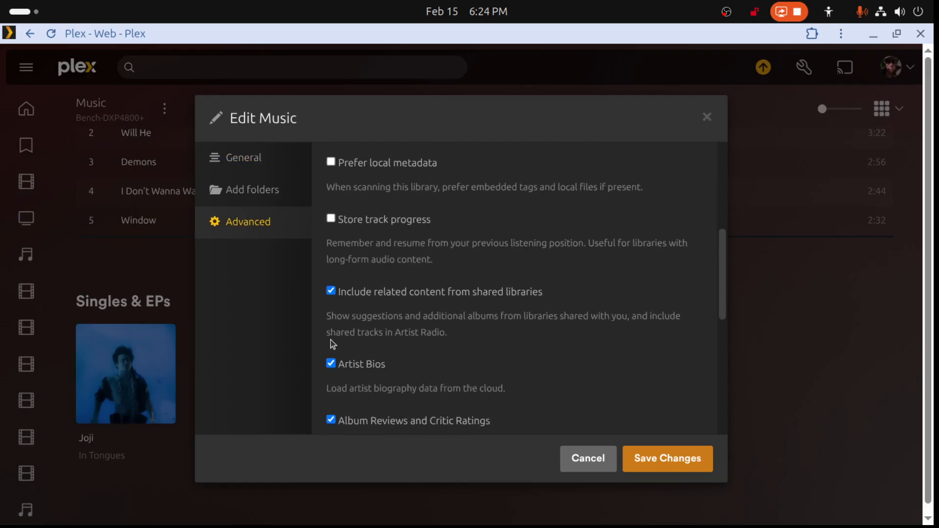
scroll(448, 377, "down", 3)
scroll(446, 374, "up", 3)
scroll(446, 373, "up", 2)
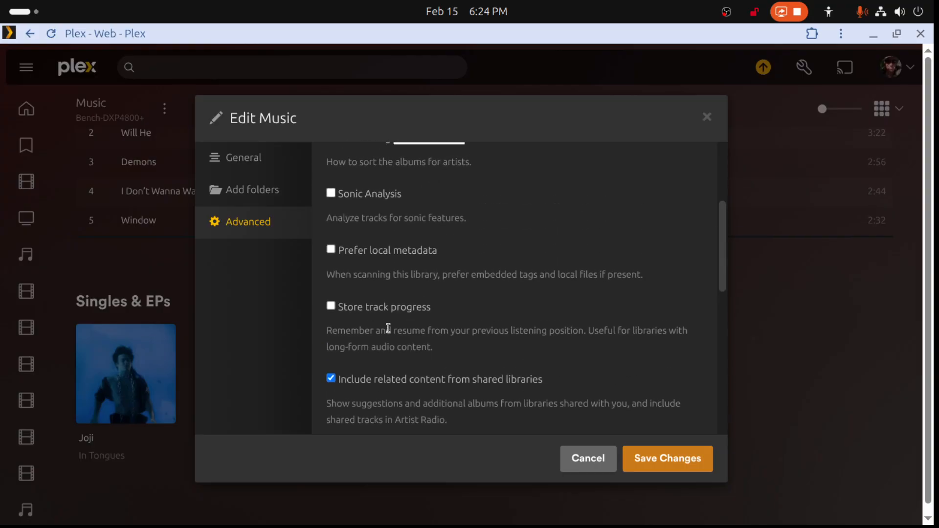
left_click(331, 249)
left_click(674, 460)
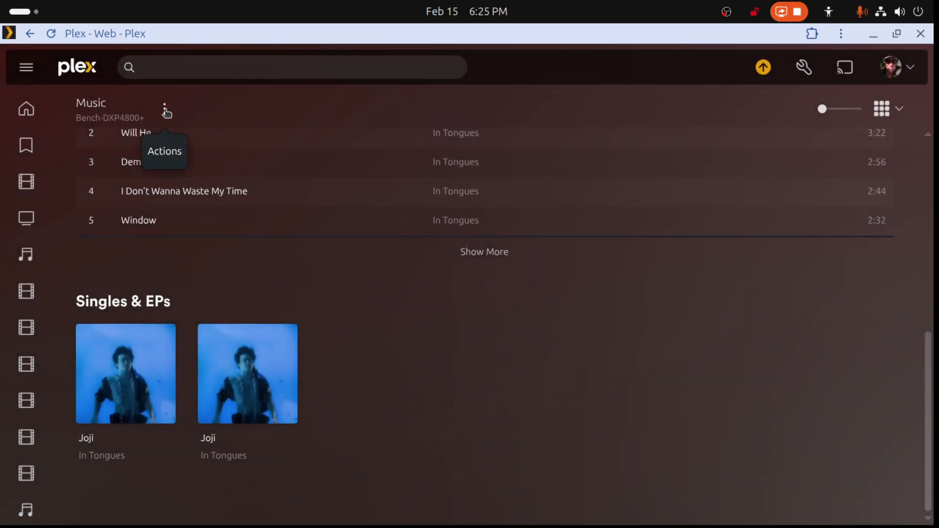
- Scan the Music library files and refresh all of the library's metadata
left_click(167, 113)
left_click(199, 164)
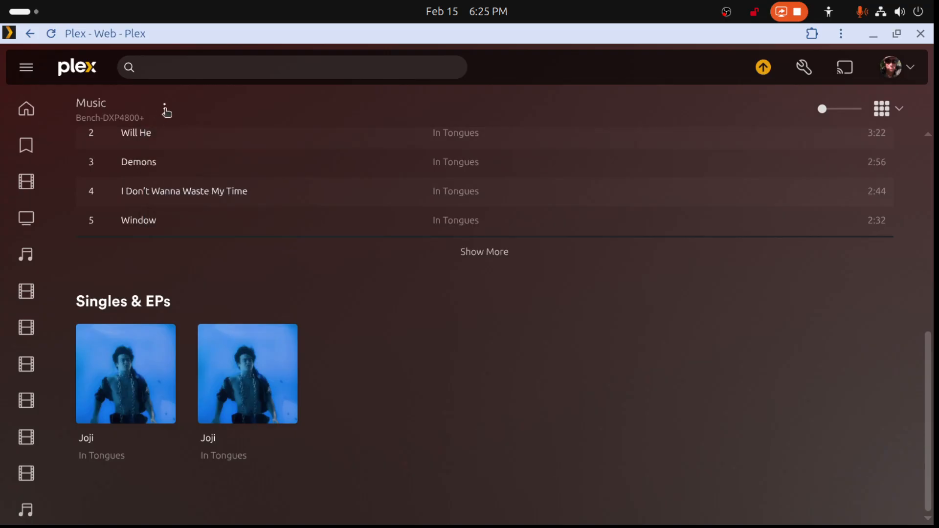
left_click(164, 109)
mouse_move(204, 210)
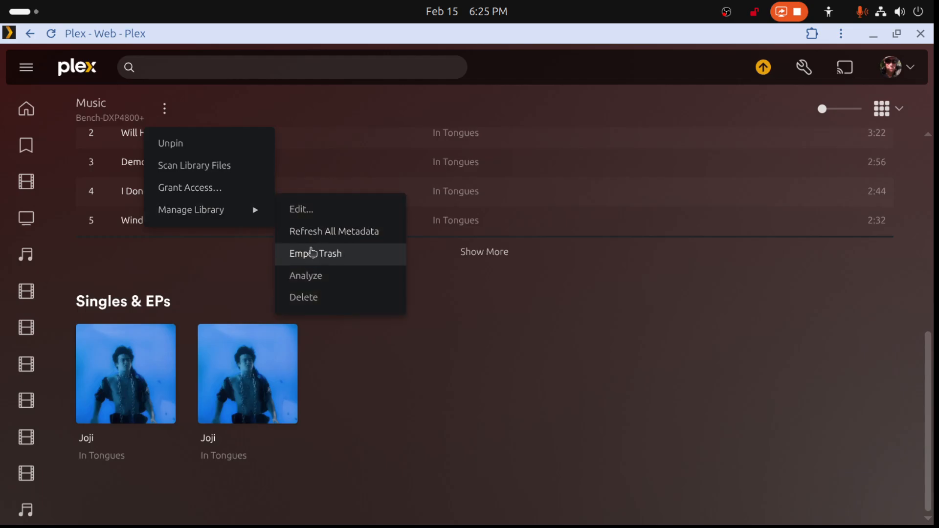
left_click(315, 234)
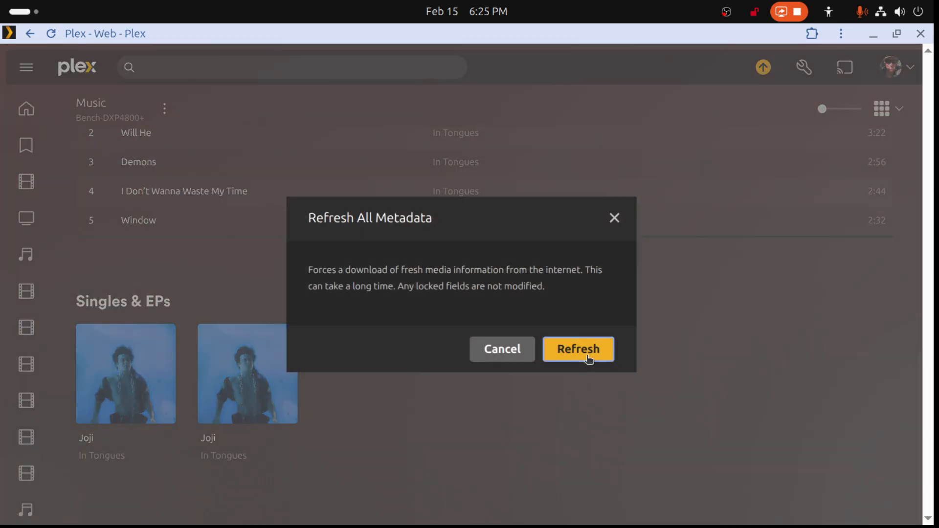
left_click(585, 353)
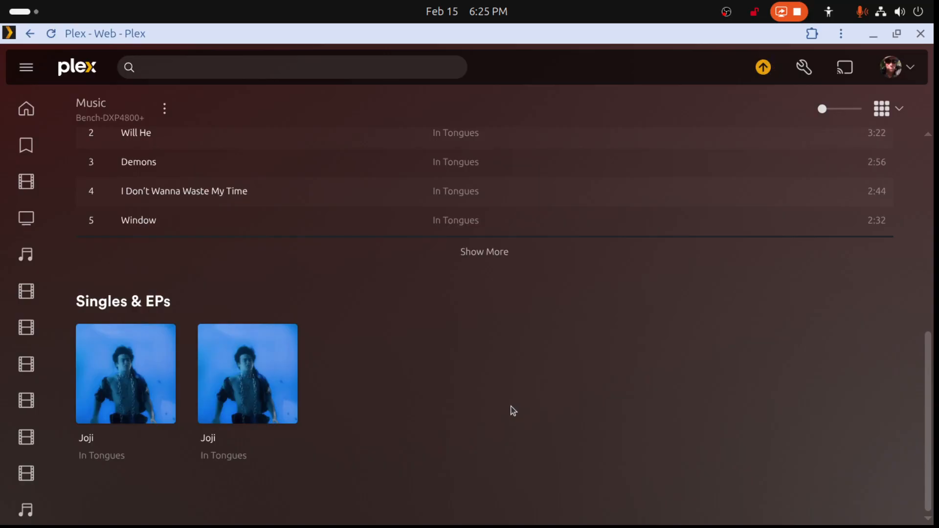
- Reopen Joji's artist page from the library overview and check the titles and covers of both albums
left_click(32, 35)
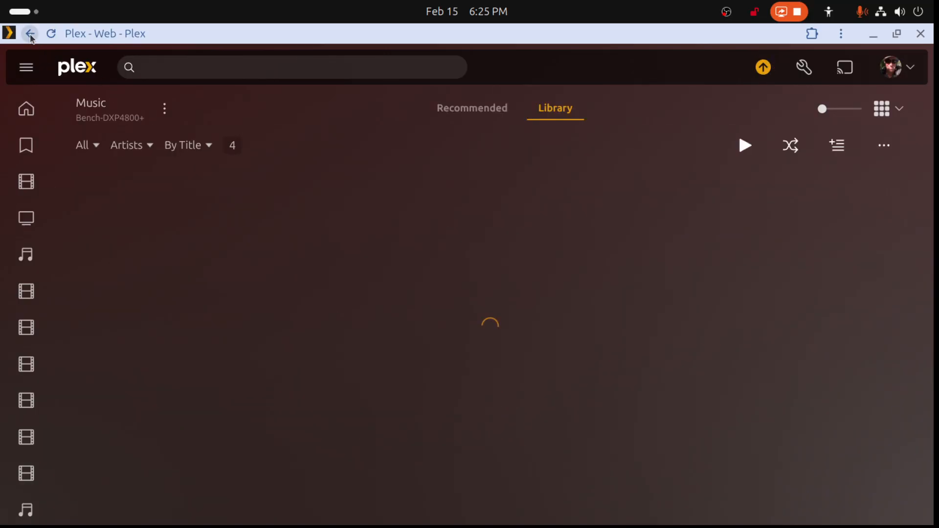
left_click(164, 193)
scroll(419, 360, "down", 5)
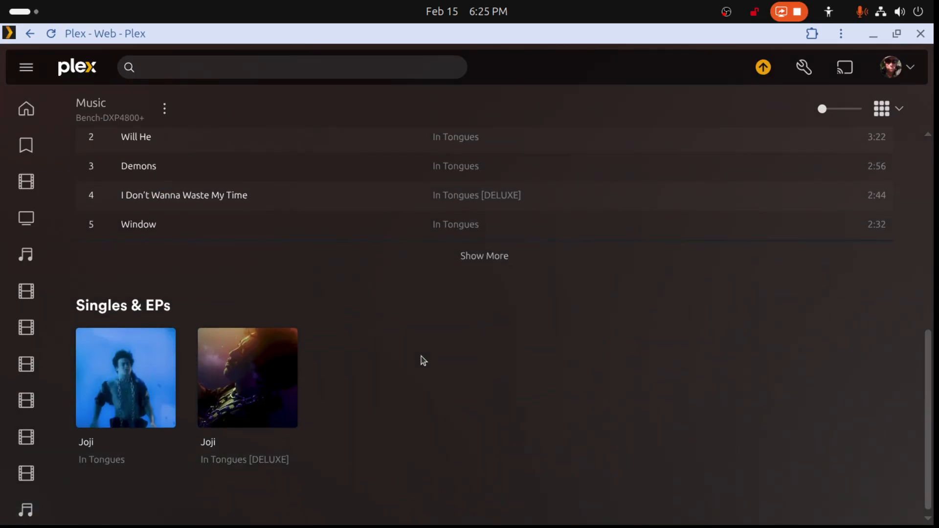
scroll(294, 447, "up", 1)
scroll(295, 443, "down", 2)
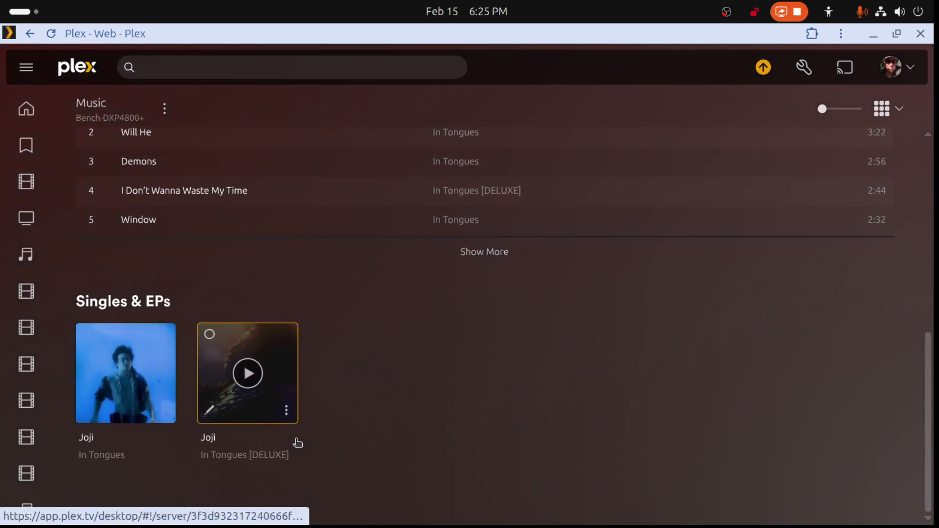
mouse_move(297, 405)
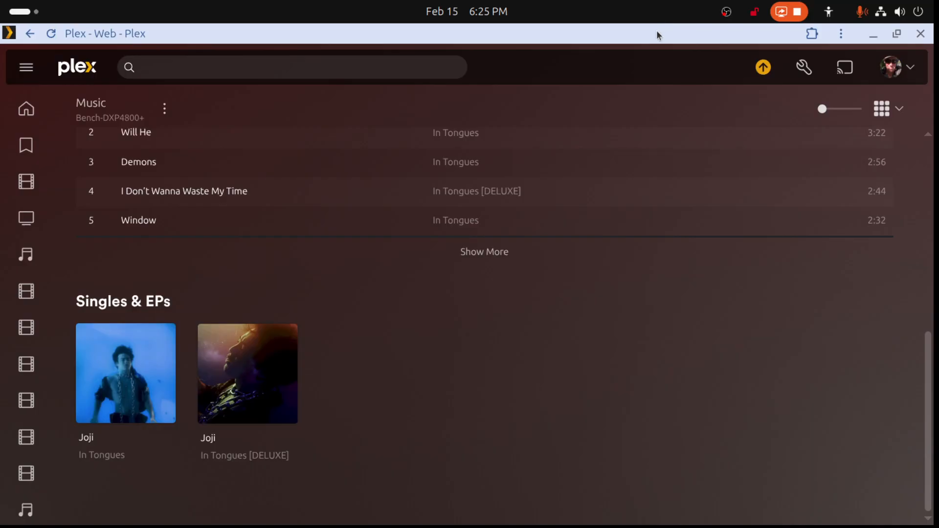
- Switch from Plex to the Music to Process folder in Files and place the MusicBrainz Picard window beside it
left_click_drag(656, 30, 808, 524)
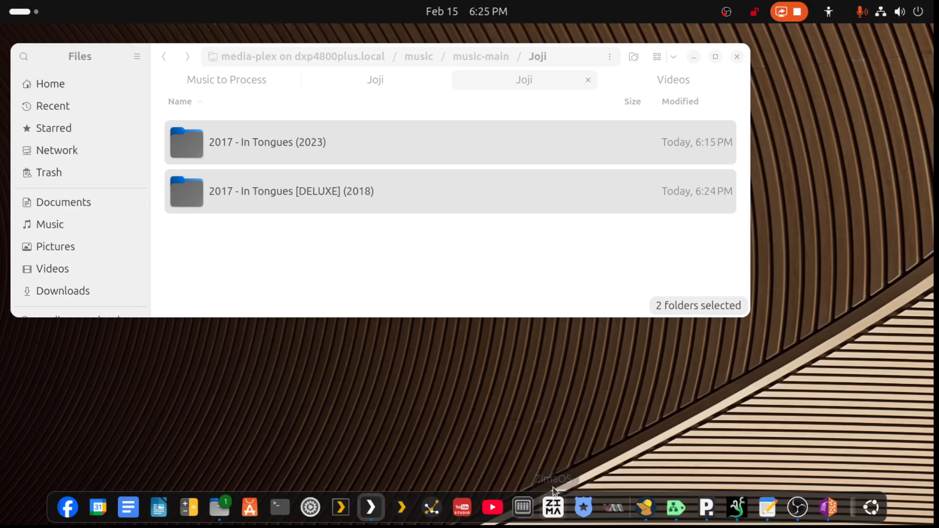
left_click(262, 79)
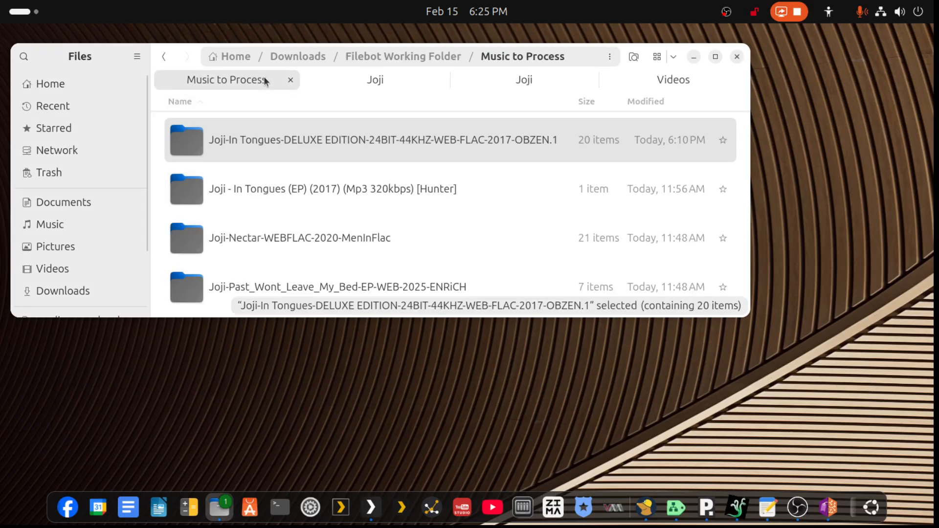
left_click(382, 80)
left_click(231, 80)
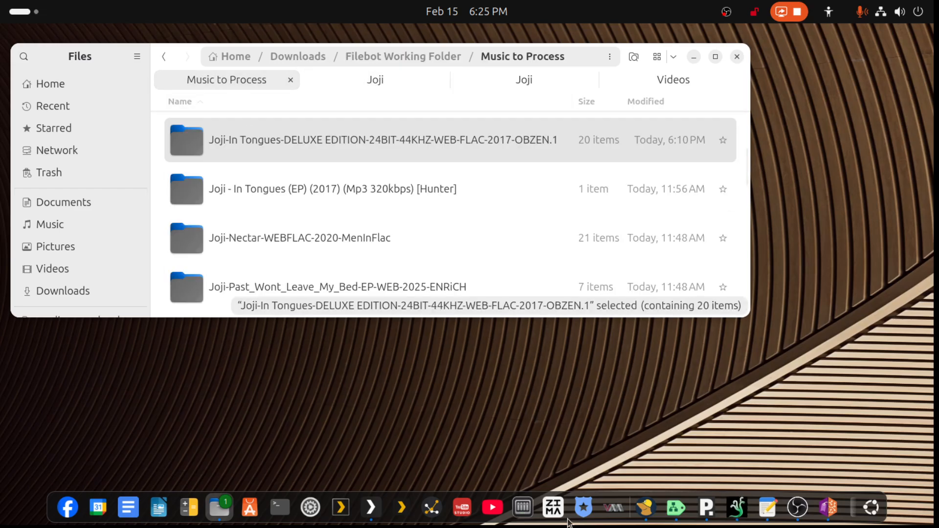
left_click(827, 509)
left_click_drag(396, 136, 756, 225)
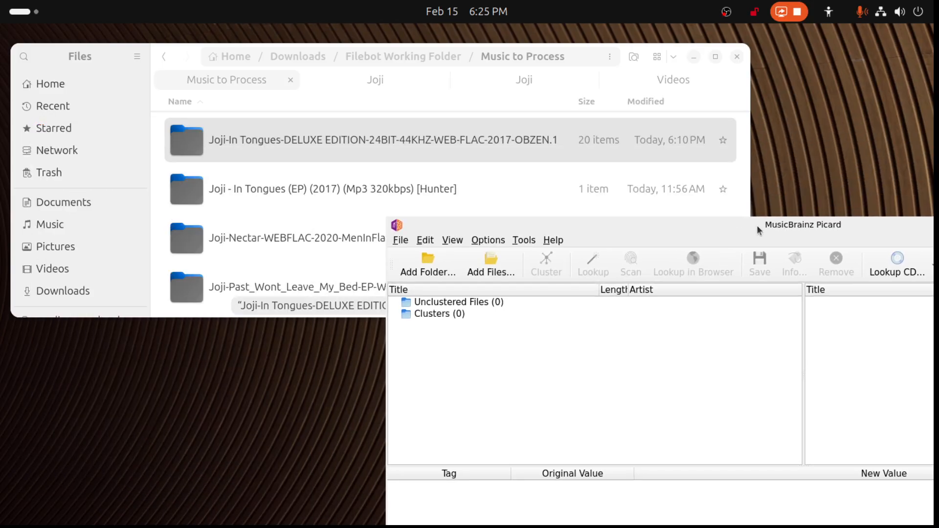
- Check what is left in the "Joji - In Tongues (EP) (2017) (Mp3 320kbps) [Hunter]" folder and move that folder to the trash
double_click(252, 181)
double_click(298, 141)
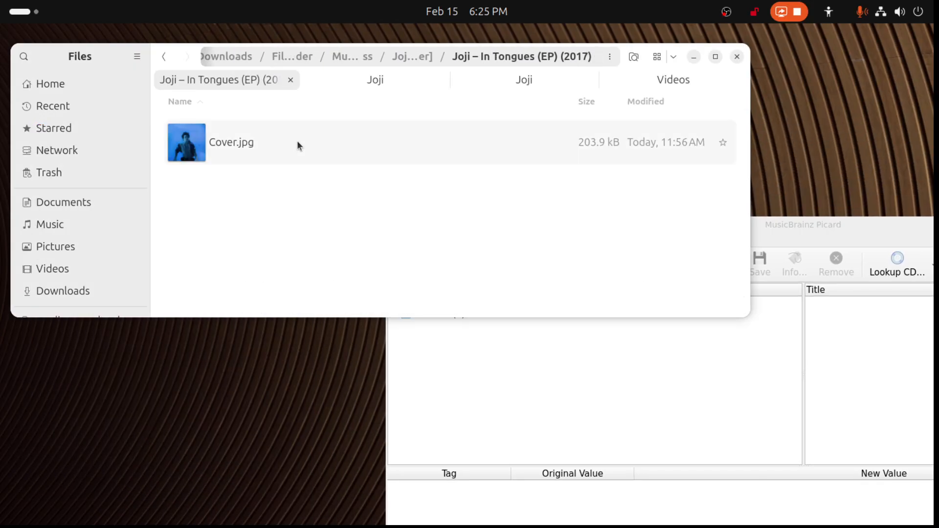
left_click(163, 58)
left_click(163, 59)
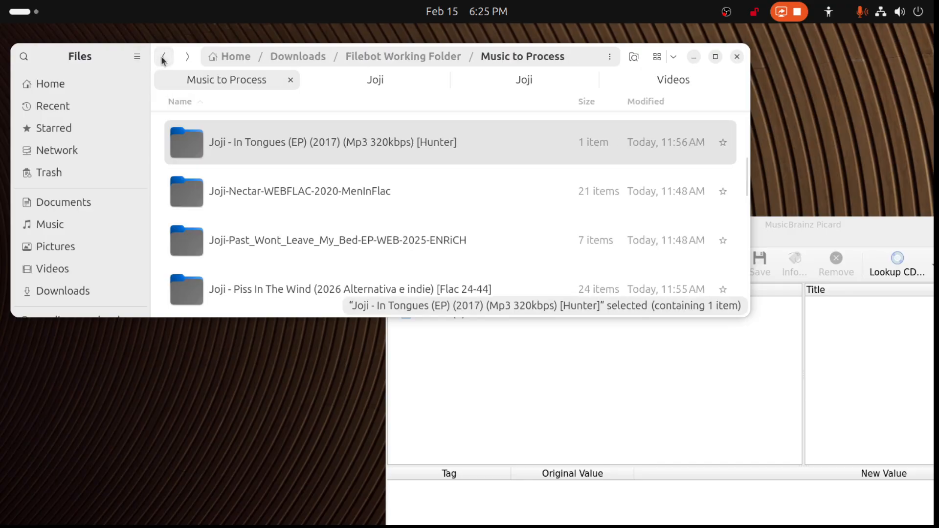
key("Delete")
- Check the leftovers in the Joji-In Tongues-DELUXE EDITION folder and move that folder to the trash
scroll(243, 172, "up", 2)
double_click(242, 174)
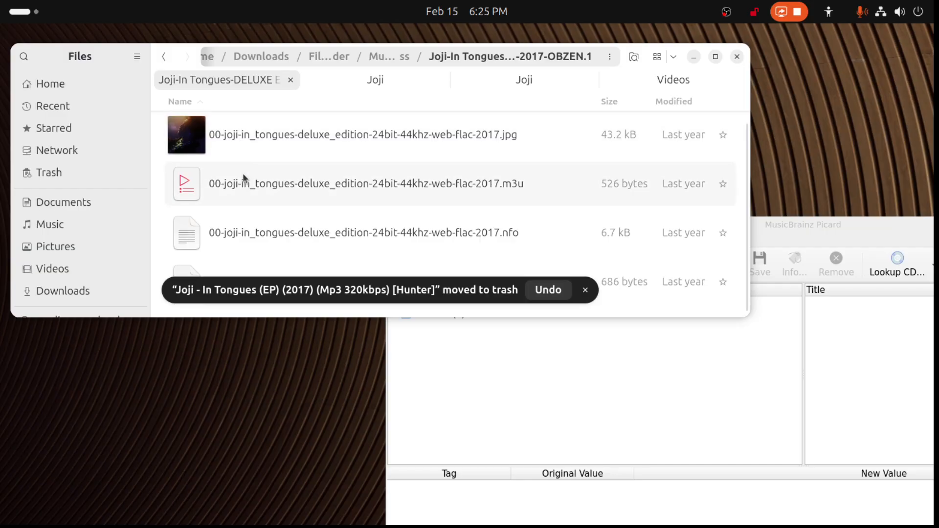
left_click(165, 58)
key("Delete")
- Load the Joji.Piss_In_The_Wind, Daylight, Ballads 1 and Nectar folders into Picard as unclustered files
scroll(300, 177, "up", 3)
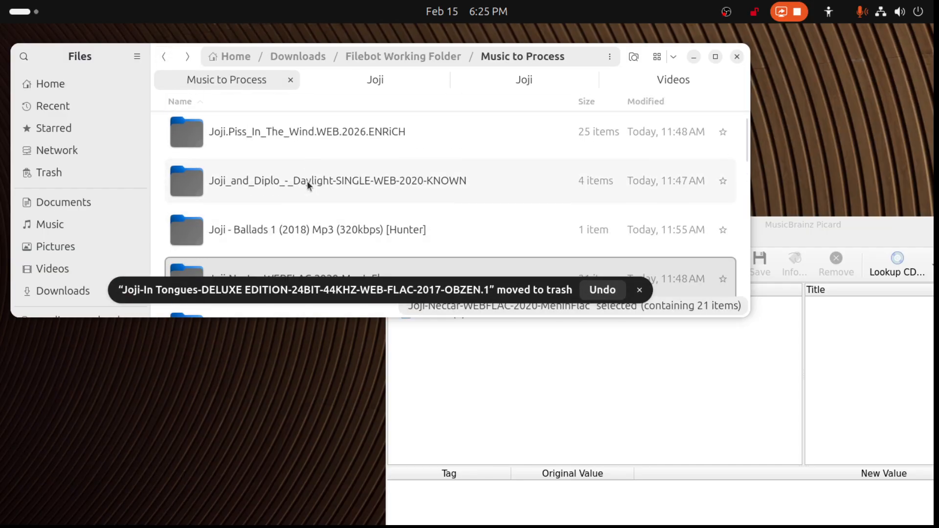
left_click(311, 140)
scroll(320, 159, "down", 1)
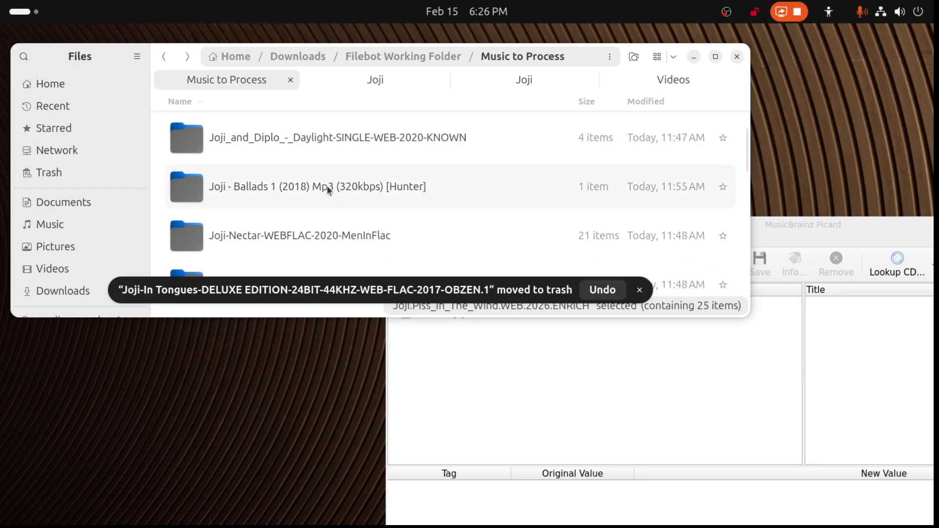
key("shift+Down")
key("shift+Down")
key("shift+Down")
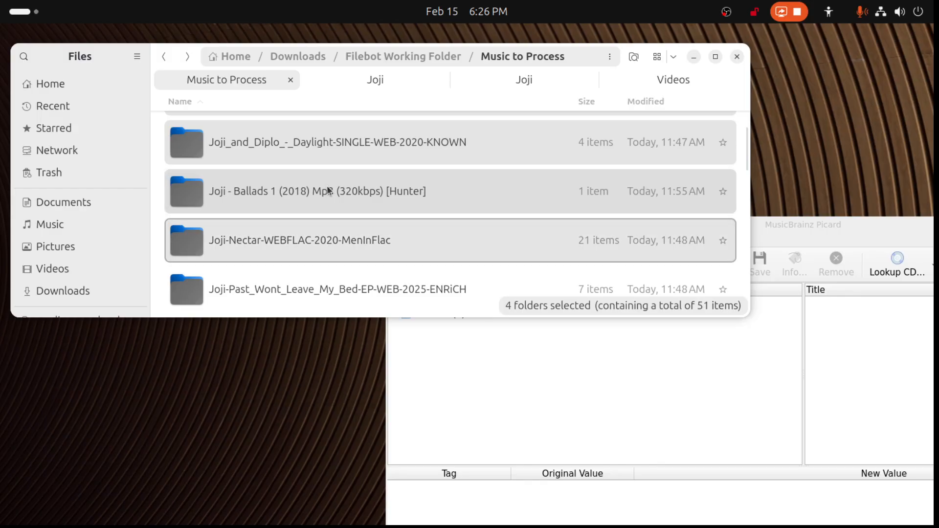
scroll(322, 230, "up", 1)
scroll(320, 225, "down", 2)
left_click_drag(319, 228, 587, 386)
left_click_drag(813, 219, 514, 62)
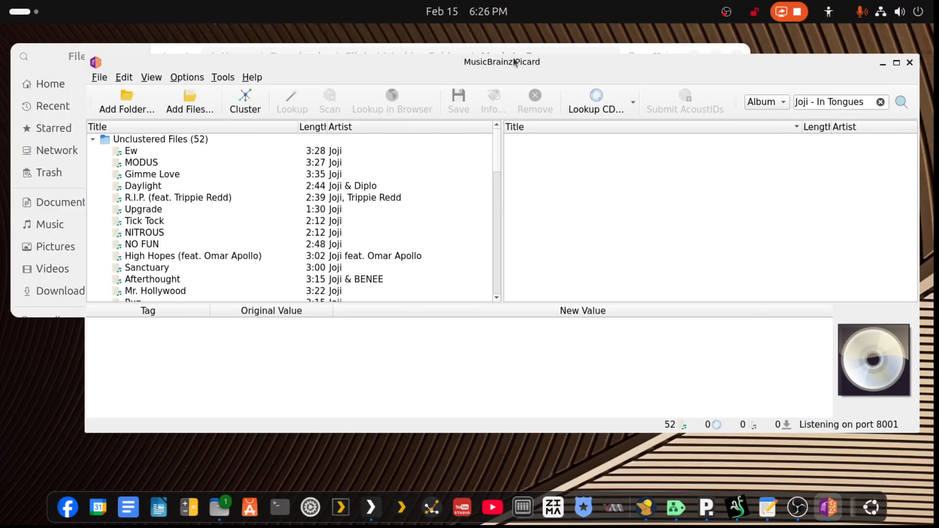
- Cluster the loaded files and view the file information of the unclustered Daylight single
left_click(152, 142)
left_click(235, 108)
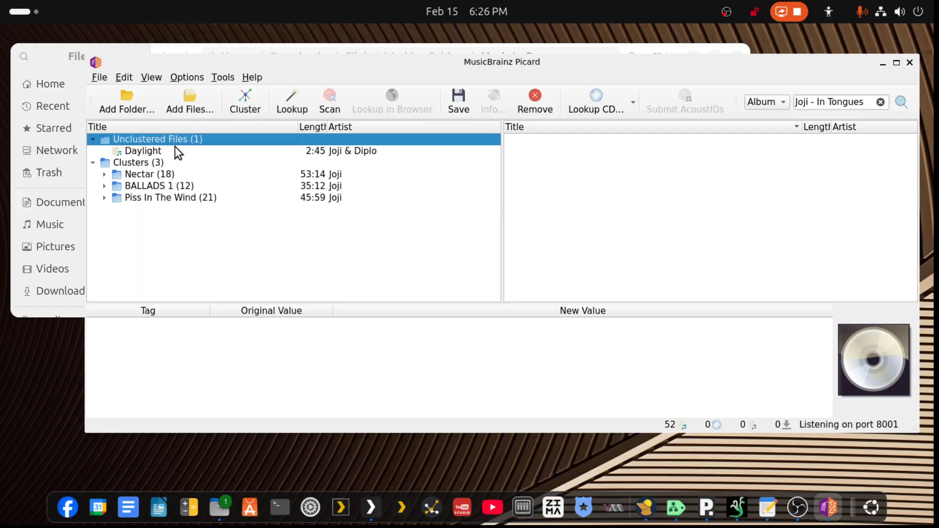
left_click(151, 151)
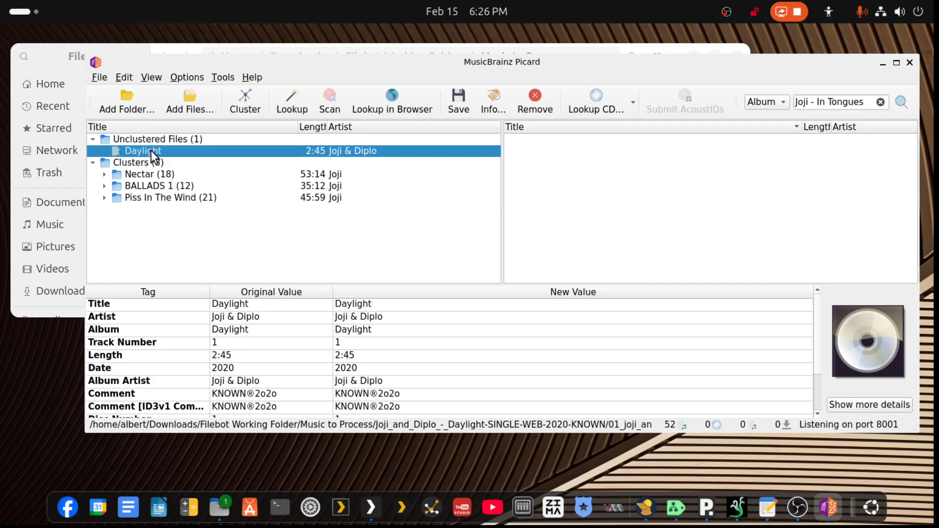
key("ctrl+i")
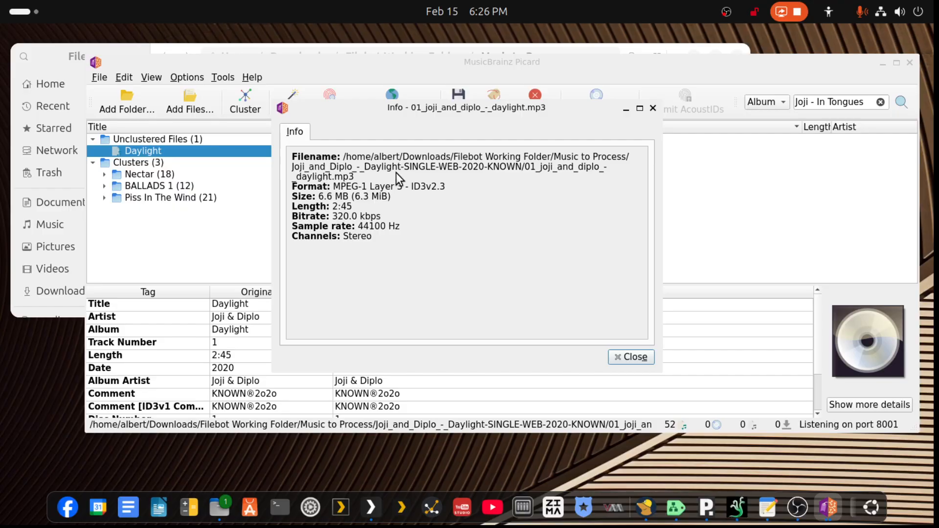
left_click(653, 108)
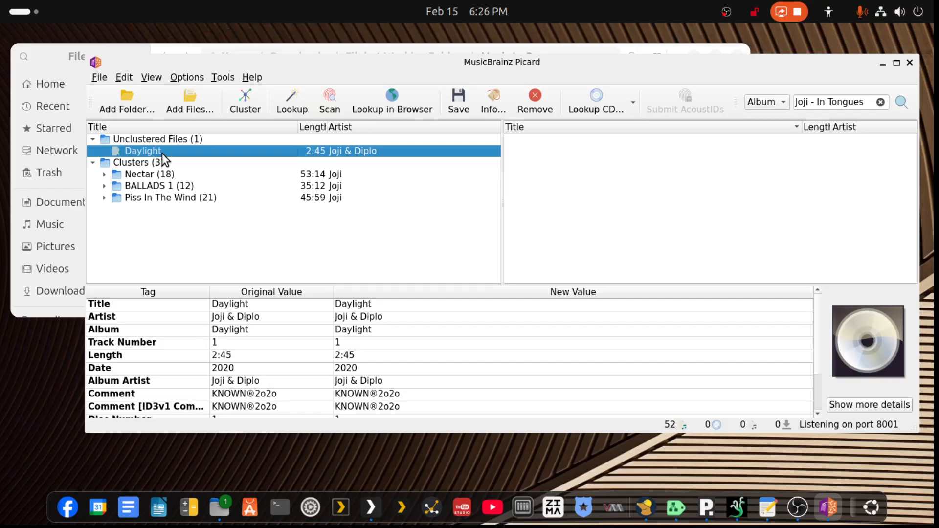
- Look up the Daylight single, save its matched tags, and remove it from Picard
left_click(284, 104)
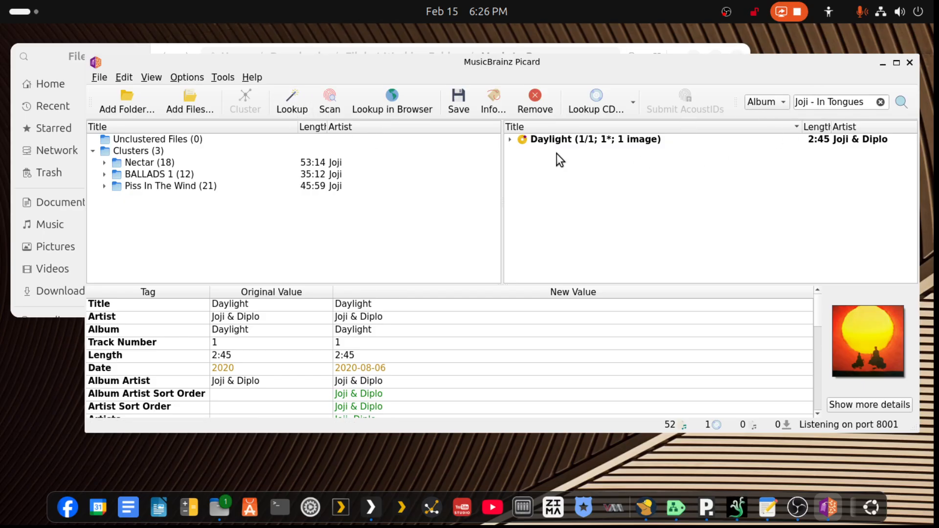
left_click(545, 140)
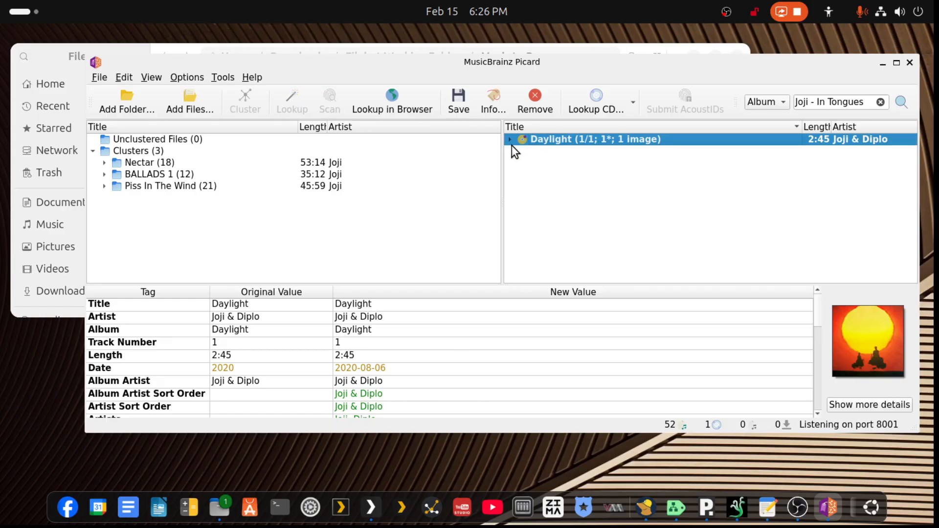
left_click(511, 140)
left_click(510, 140)
left_click(458, 100)
left_click(536, 104)
- Review the tracks in the Nectar cluster and look up the album
left_click(153, 163)
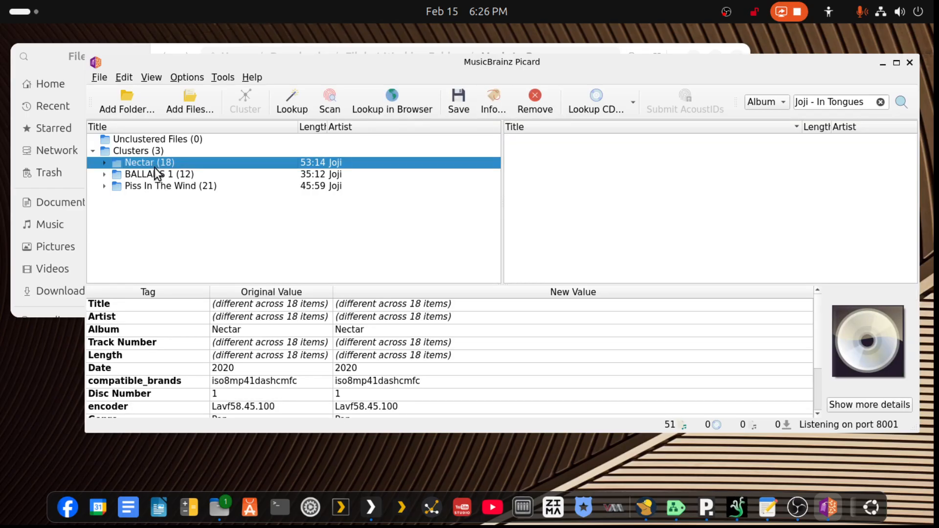
left_click(104, 163)
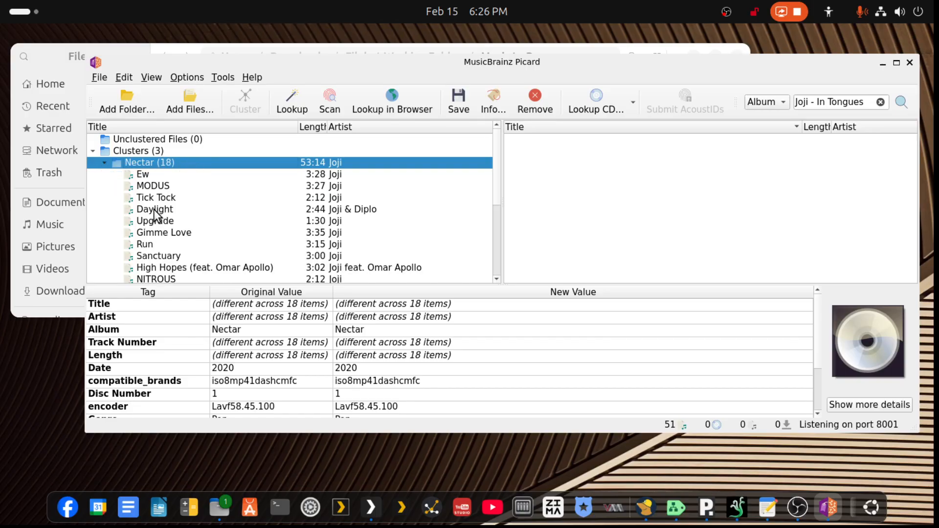
scroll(154, 210, "down", 3)
scroll(154, 214, "up", 3)
left_click(103, 163)
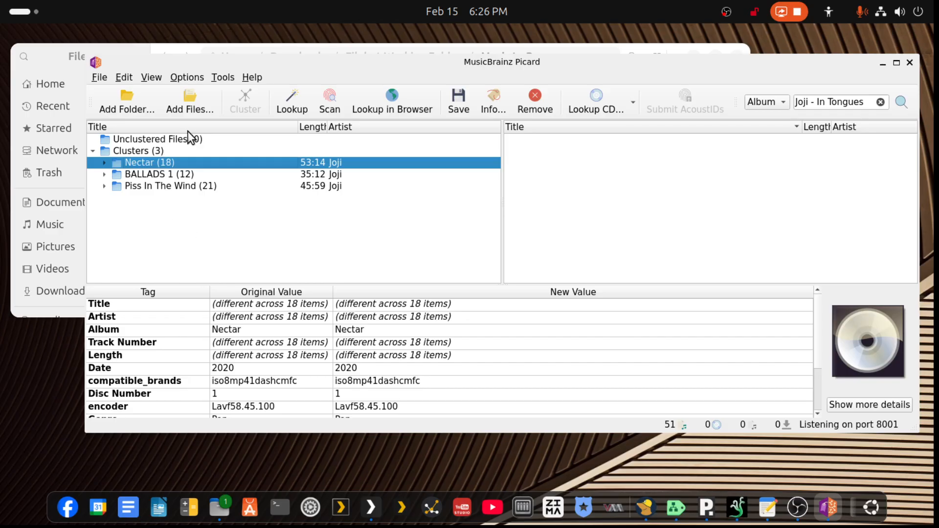
left_click(294, 96)
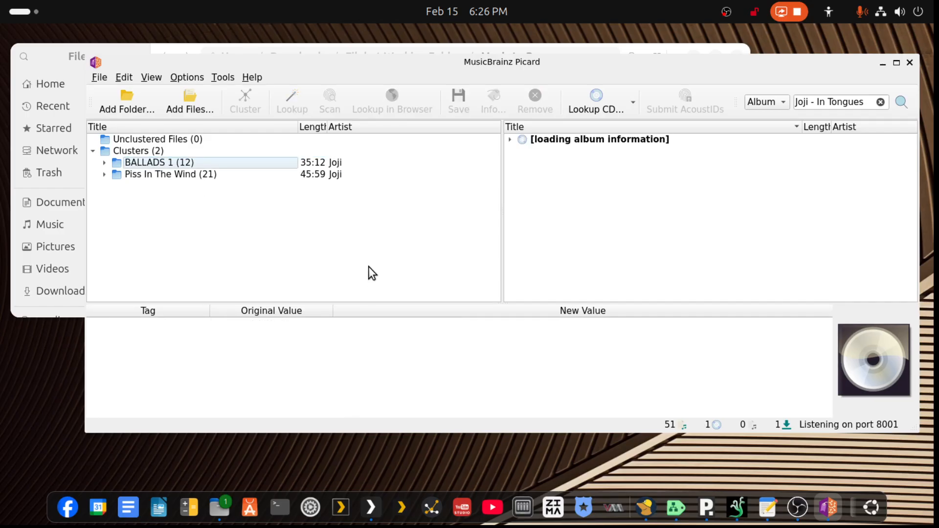
- Check the matched Nectar tracks, comparing original and new tags for Sanctuary and Pretty Boy
left_click(511, 141)
scroll(581, 209, "down", 2)
scroll(577, 210, "up", 2)
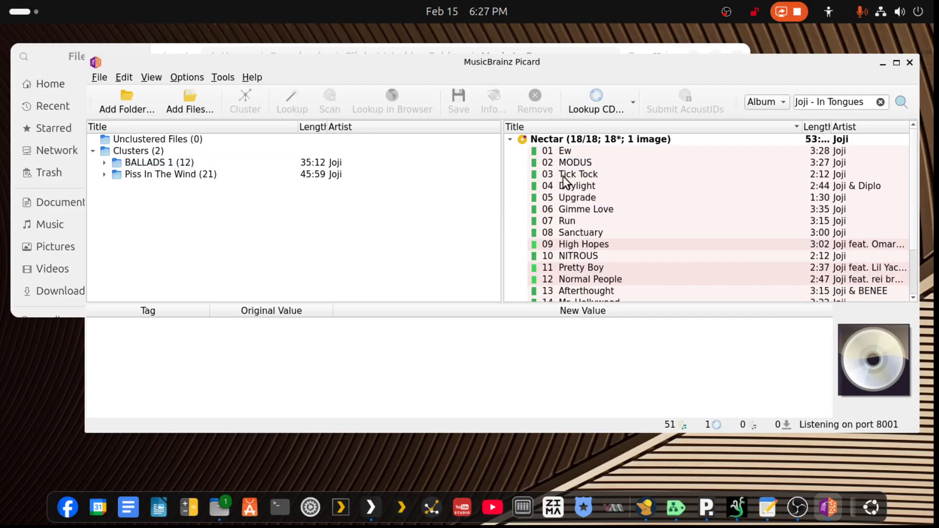
left_click(570, 233)
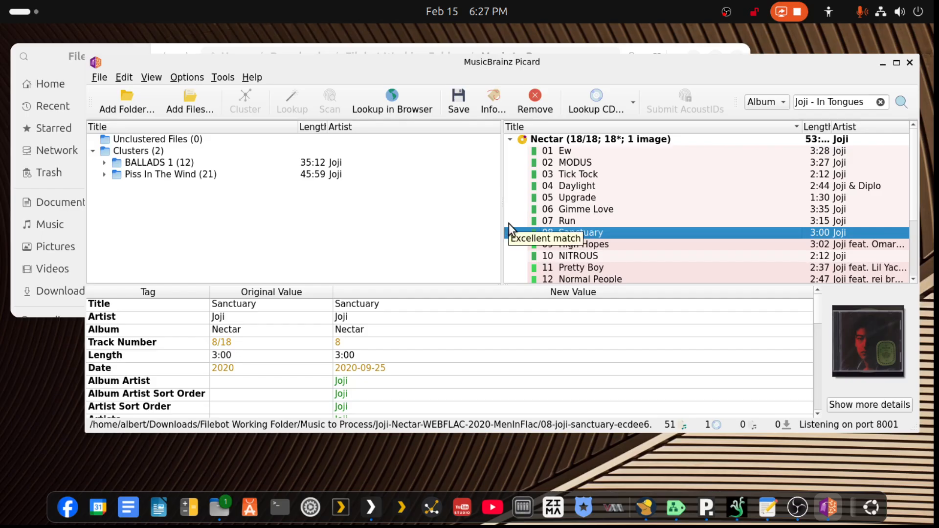
left_click(566, 268)
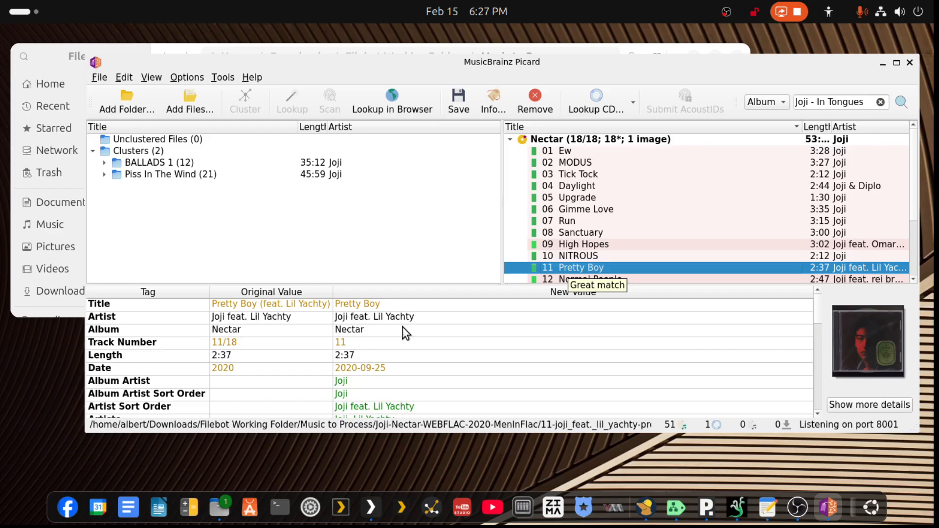
- Save the matched Nectar album's tags and remove the album from Picard
left_click(510, 139)
left_click(457, 101)
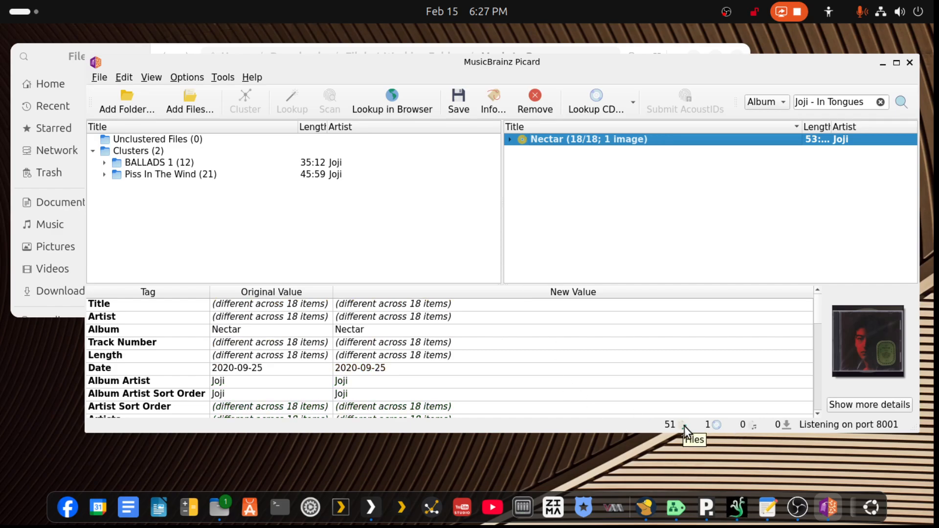
left_click(541, 102)
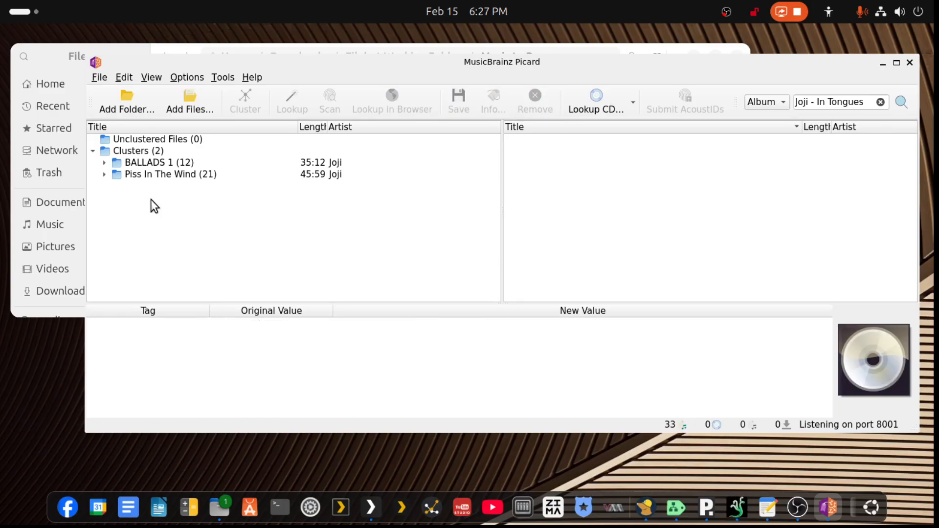
- Review the tracks in the BALLADS 1 and Piss In The Wind clusters and look up both albums together
left_click(161, 162)
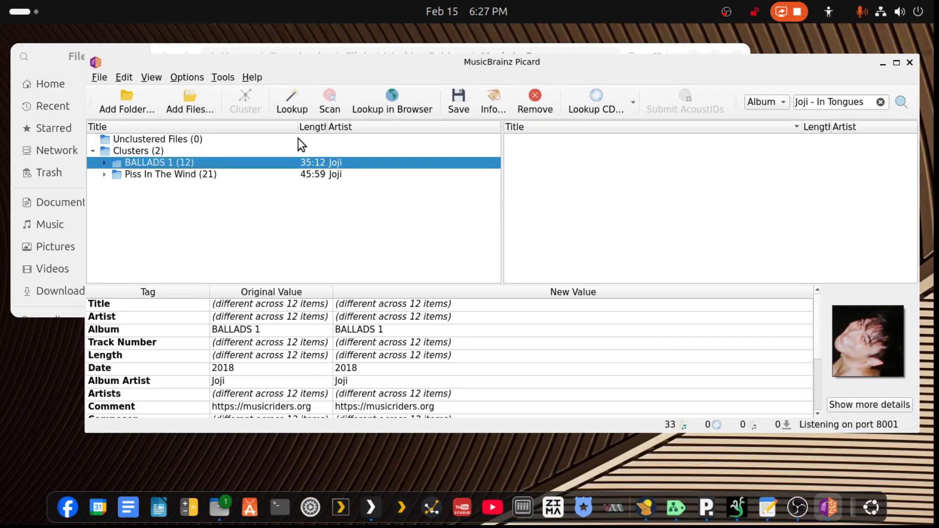
left_click(103, 162)
left_click(103, 162)
left_click(106, 175)
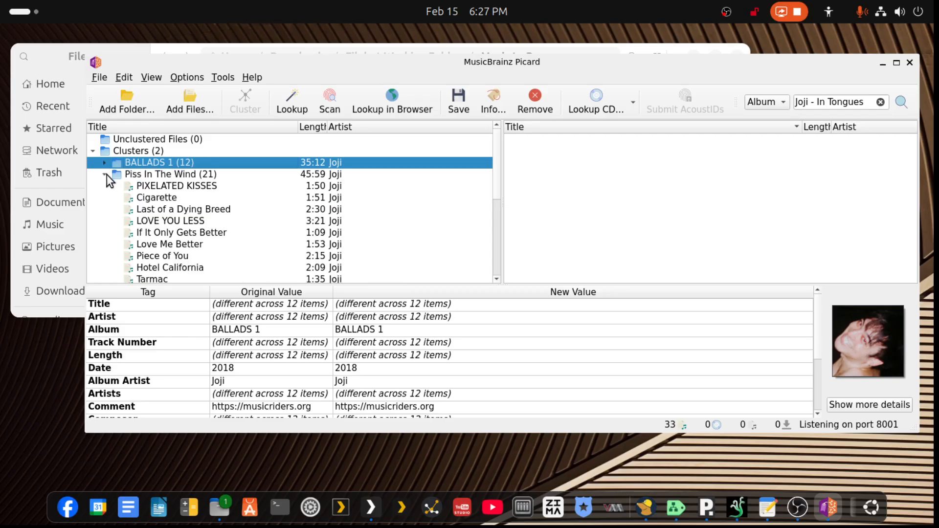
left_click(106, 175)
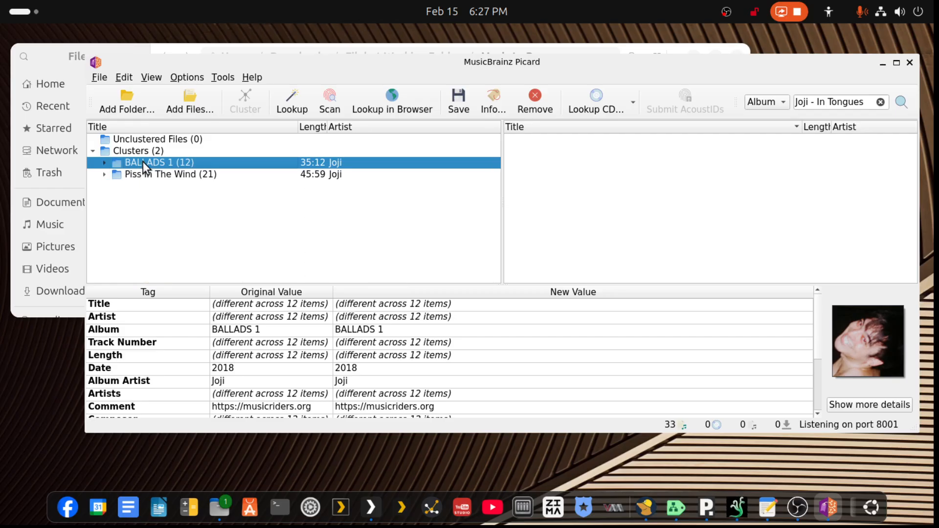
key("shift+Down")
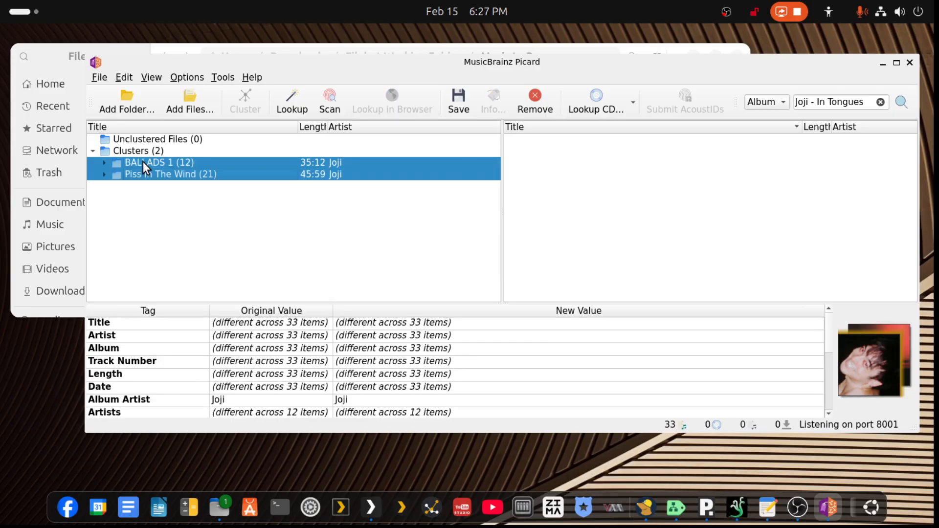
left_click(194, 201)
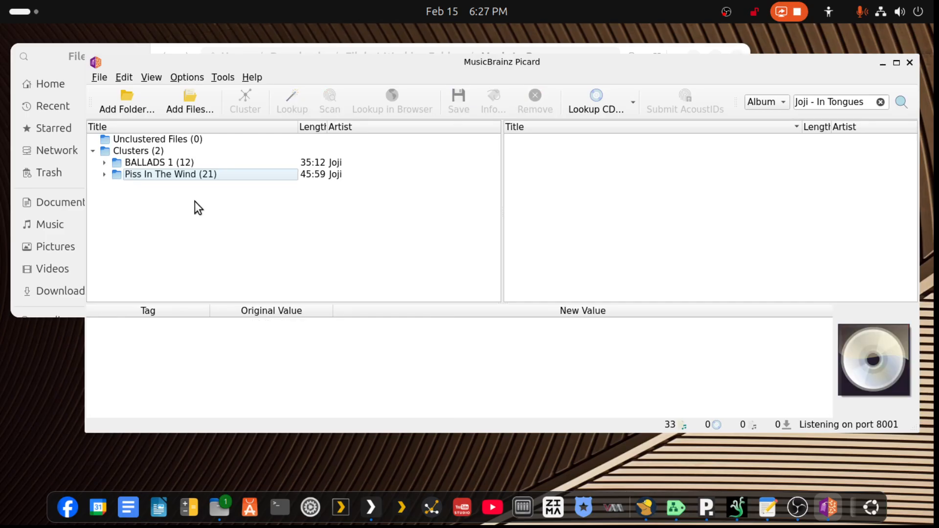
left_click(174, 176)
left_click(176, 164, "shift")
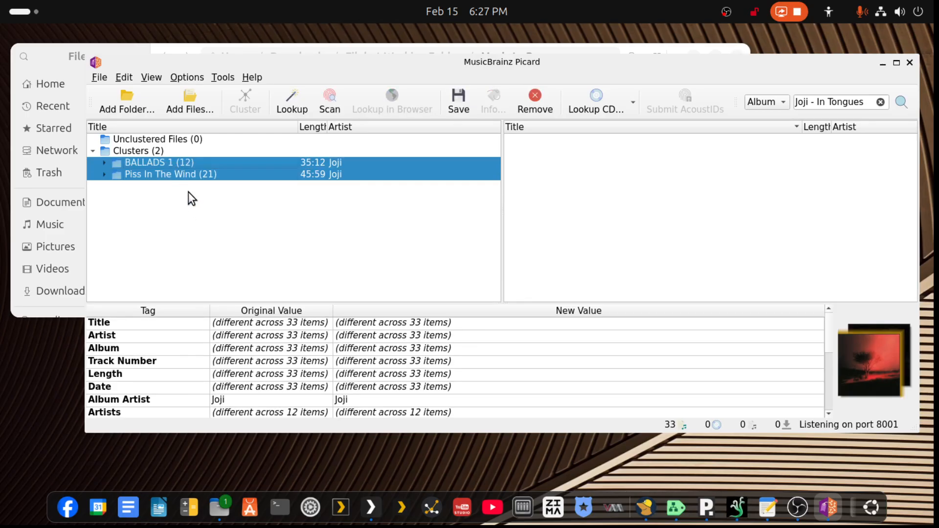
left_click(289, 100)
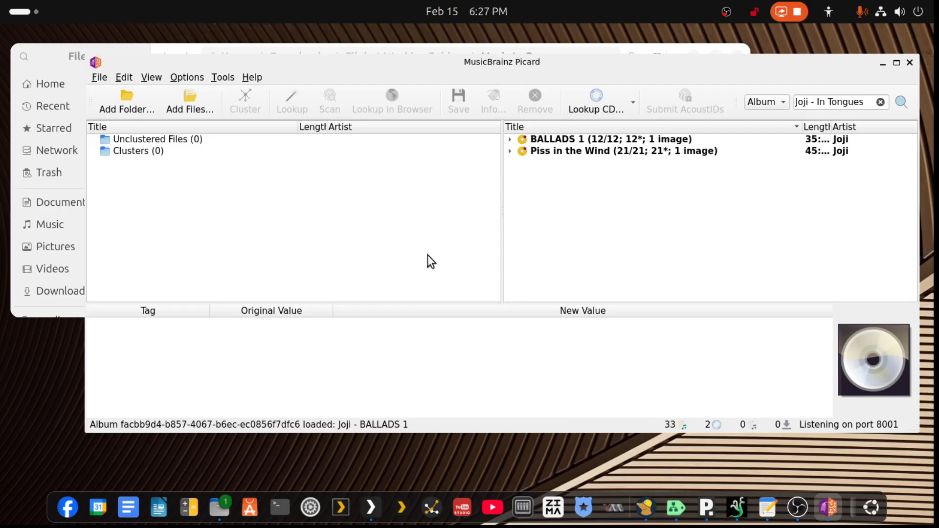
- Save the matched BALLADS 1 and Piss in the Wind albums' tags after checking their tracks, and remove both albums from Picard
left_click(510, 140)
left_click(511, 140)
left_click(513, 154)
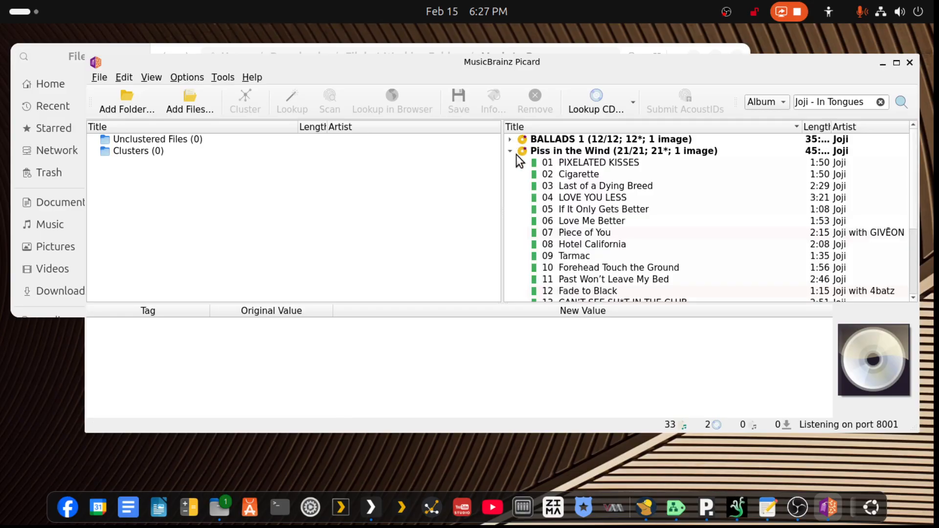
left_click(510, 151)
left_click(537, 155)
key("ctrl+a")
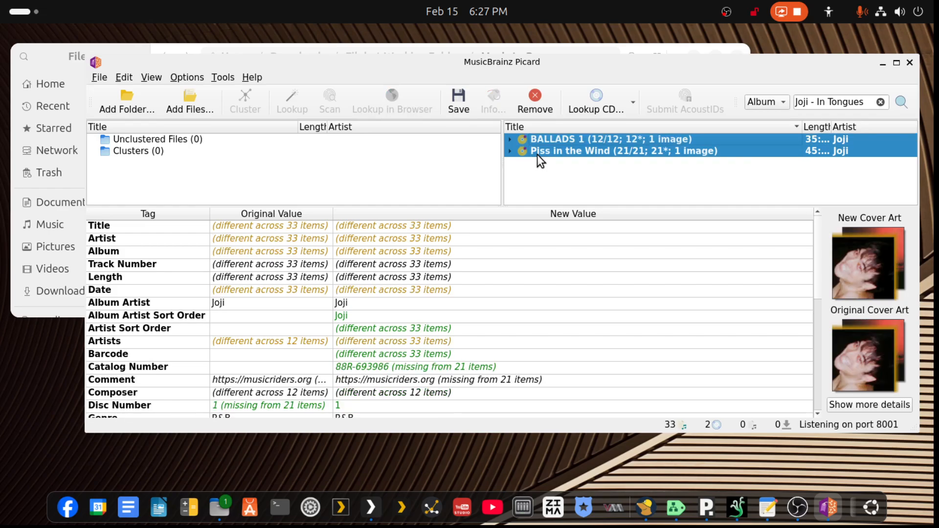
left_click(459, 100)
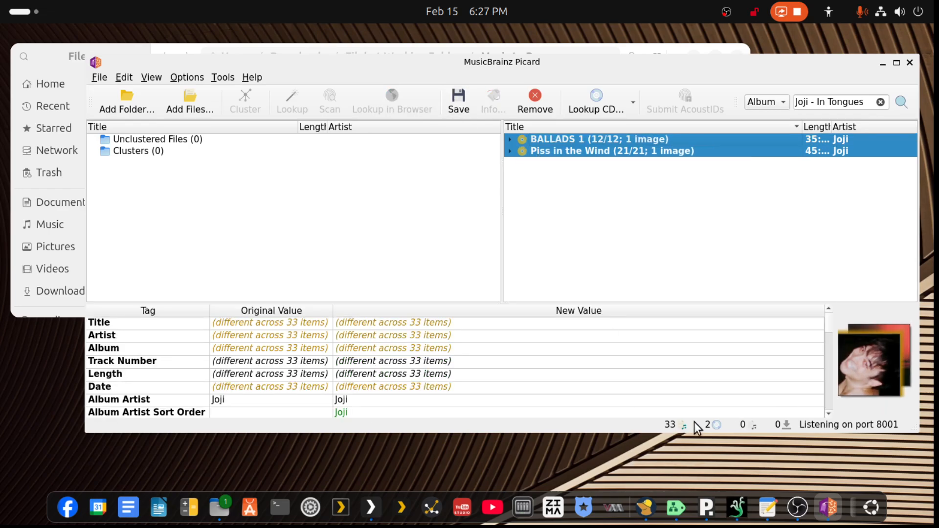
left_click(535, 100)
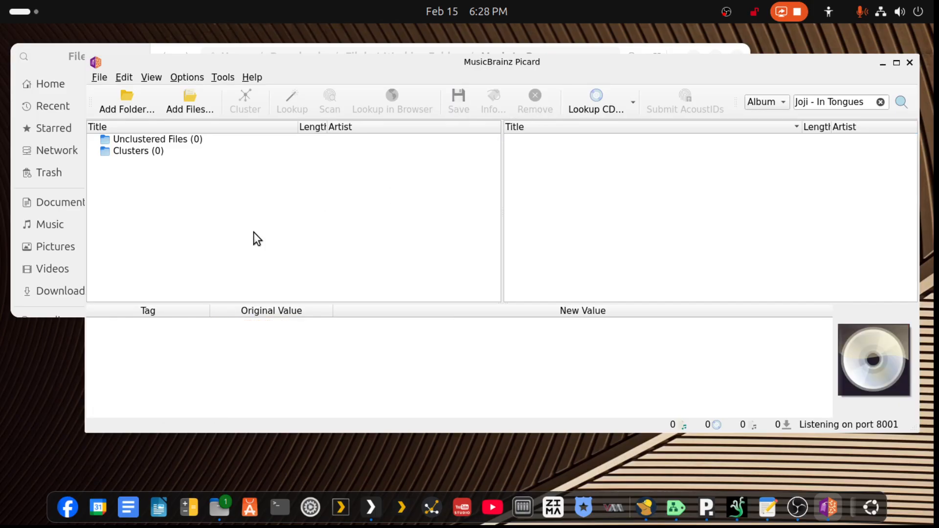
- Switch to Files and check the processed Nectar, Ballads 1, Daylight and Piss_In_The_Wind.WEB.2026 folders in Music to Process for remaining music files
left_click(621, 47)
left_click(283, 200)
double_click(283, 201)
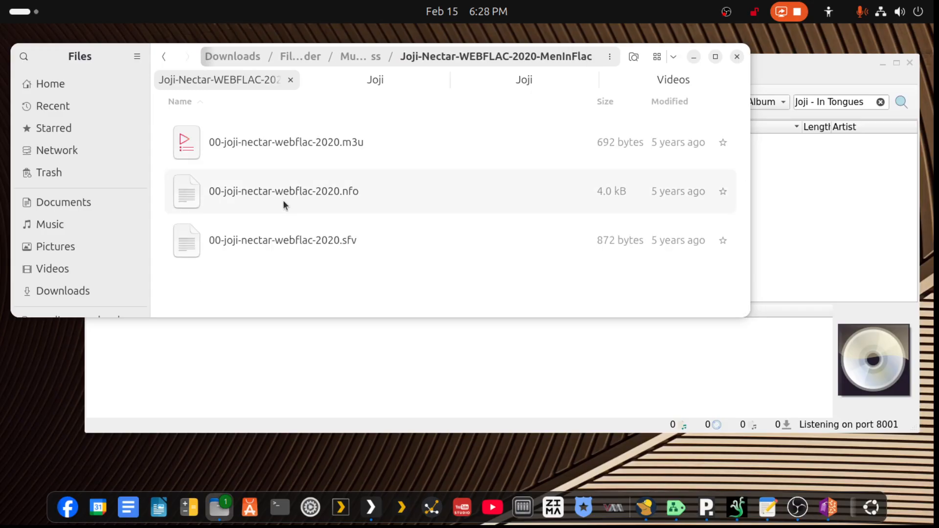
left_click(162, 58)
double_click(320, 203)
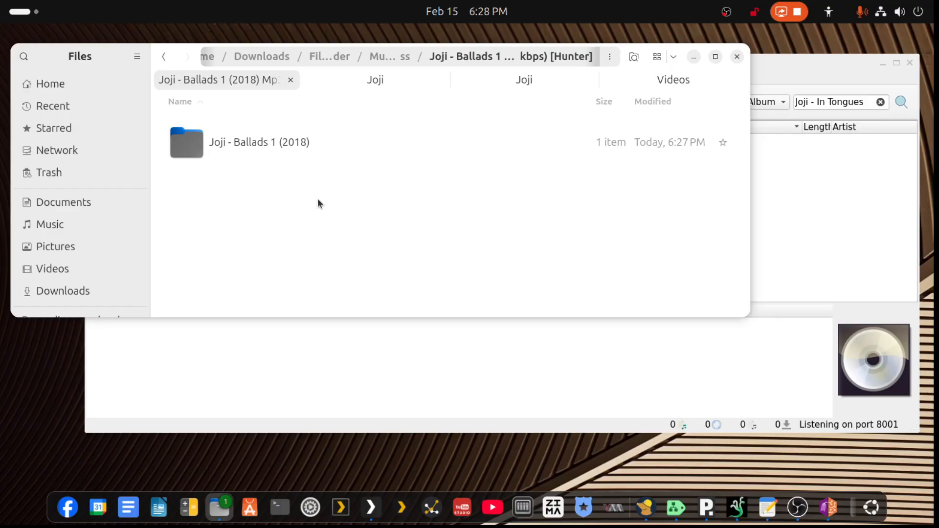
double_click(232, 132)
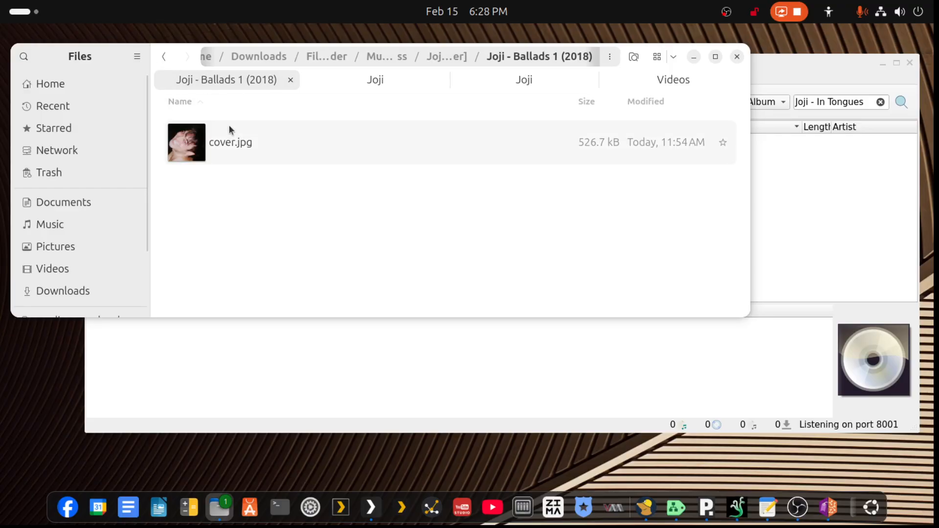
left_click(164, 57)
left_click(164, 56)
scroll(274, 151, "up", 2)
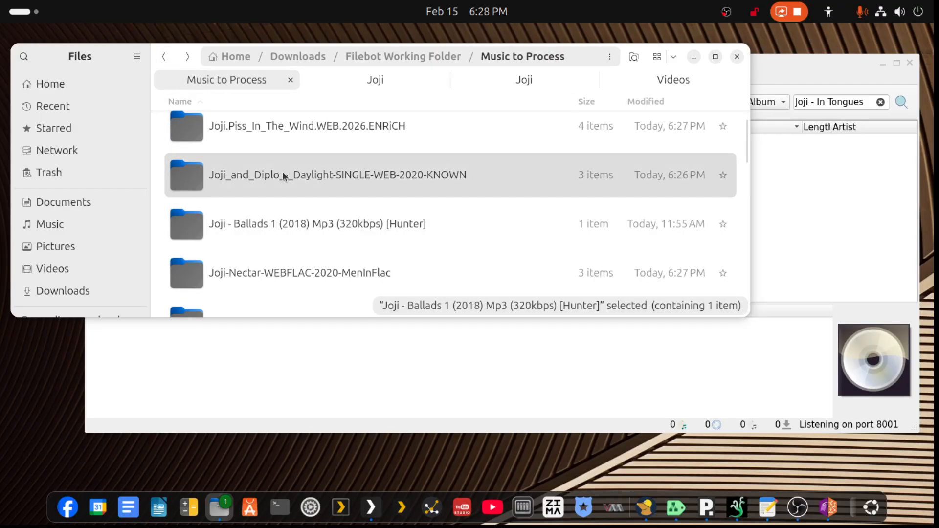
double_click(283, 175)
left_click(164, 58)
scroll(257, 128, "up", 1)
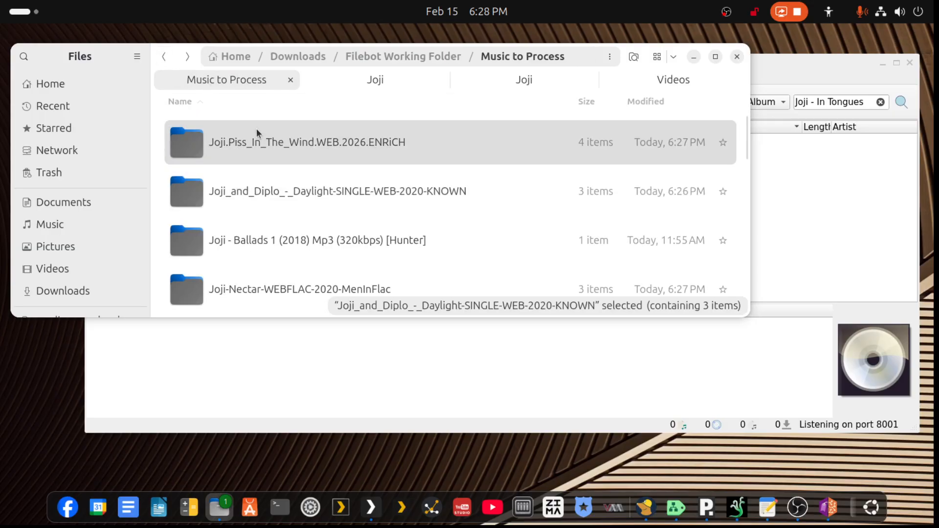
double_click(256, 128)
left_click(166, 57)
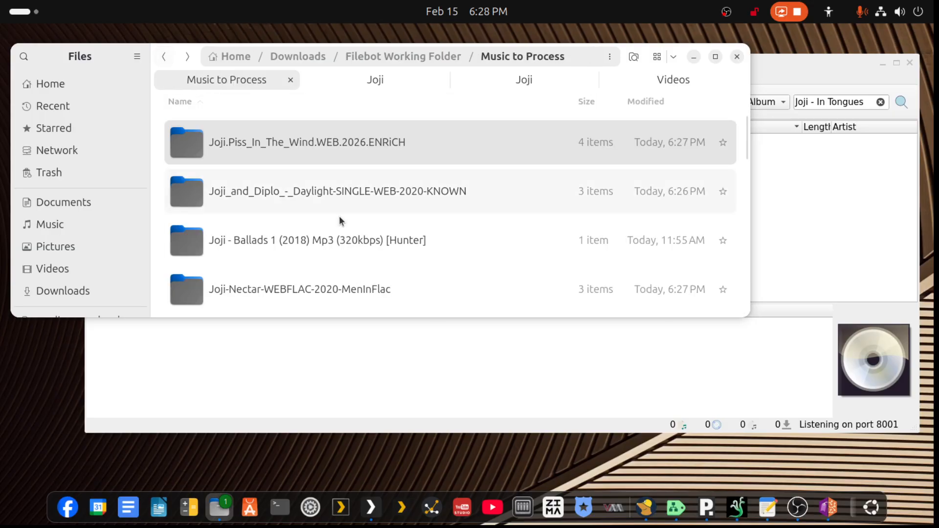
- Delete the four leftover Joji folders for Piss_In_The_Wind.WEB.2026, Daylight, Ballads 1 and Nectar from Music to Process
key("shift+Down")
key("shift+Down")
key("shift+Down")
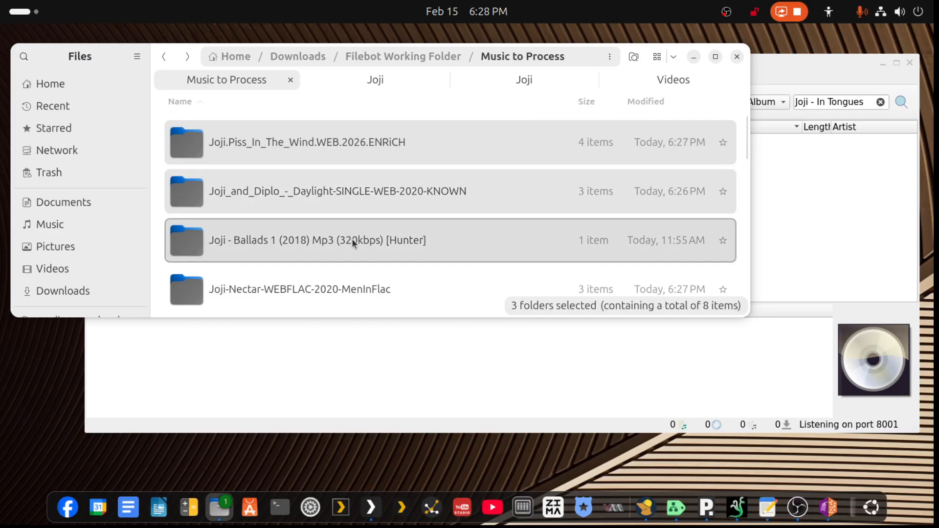
key("Delete")
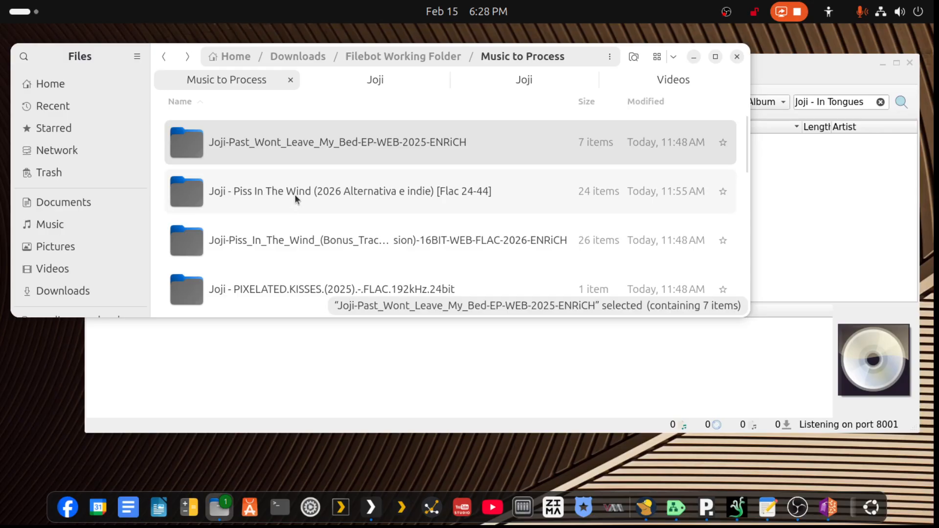
- Add the Piss In The Wind Flac 24-44 and Bonus Track Version folders to Picard from Music to Process
mouse_move(327, 195)
left_mouse_down()
mouse_move(345, 230)
mouse_move(336, 193)
left_mouse_up()
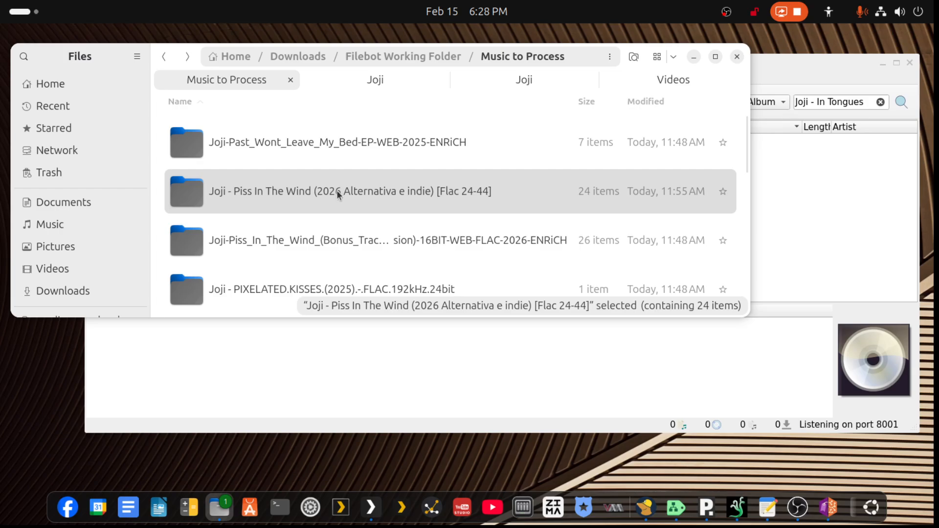
left_click(328, 248, "ctrl")
left_click_drag(328, 248, 353, 368)
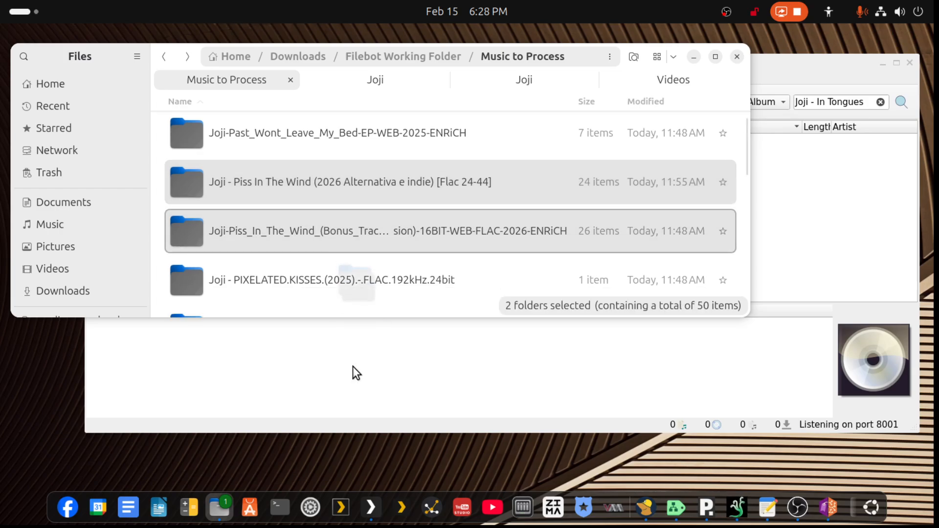
left_click(803, 192)
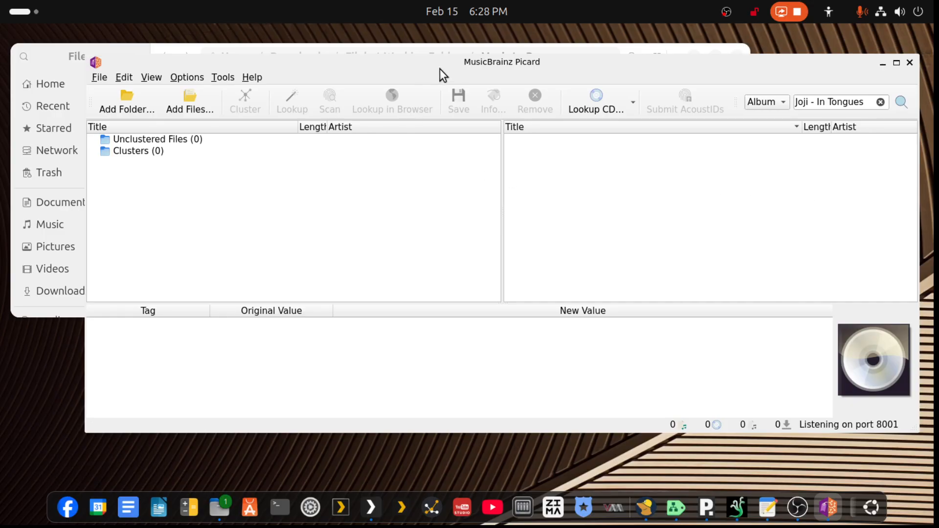
left_click_drag(461, 61, 474, 236)
left_click(303, 184)
left_click_drag(303, 184, 264, 392)
- Review the saved tracks in the 2026 - Piss in the Wind (2026) folder of the Joji music library
left_click(394, 80)
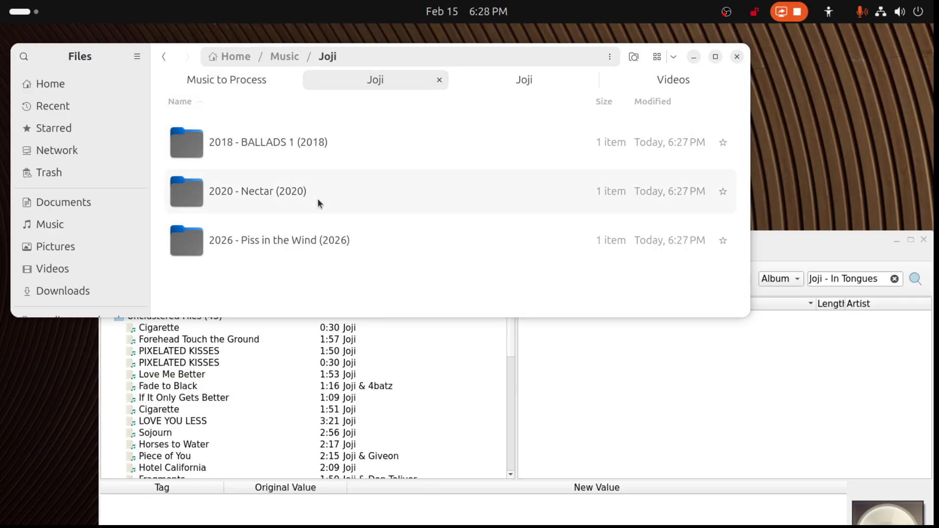
double_click(257, 242)
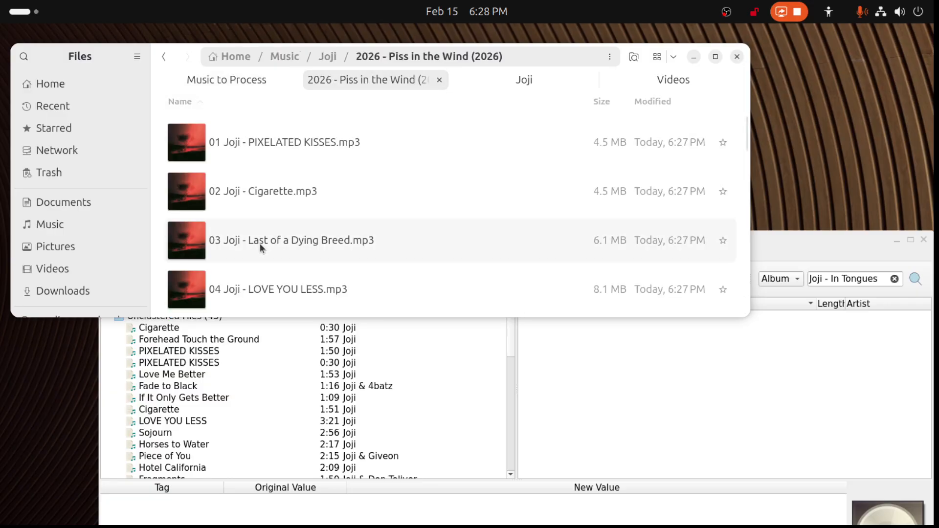
scroll(262, 245, "down", 10)
scroll(269, 249, "down", 10)
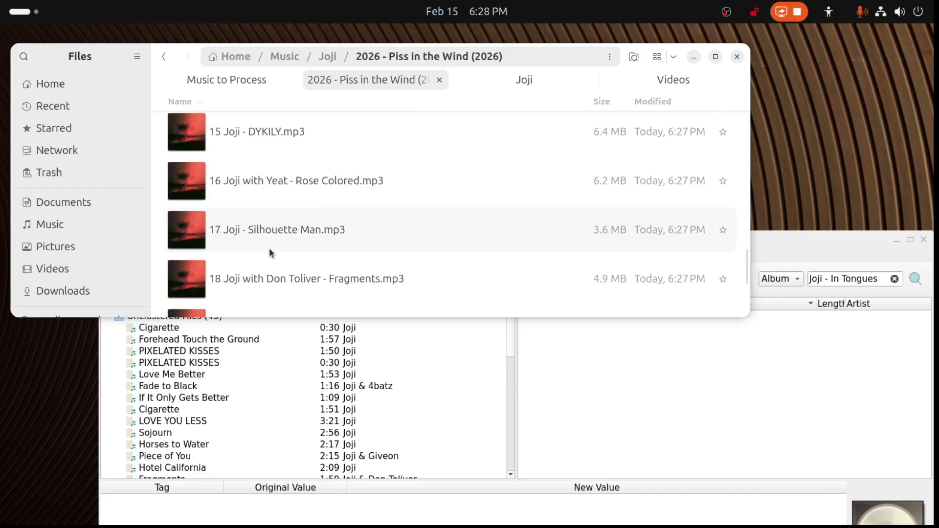
scroll(252, 235, "up", 2)
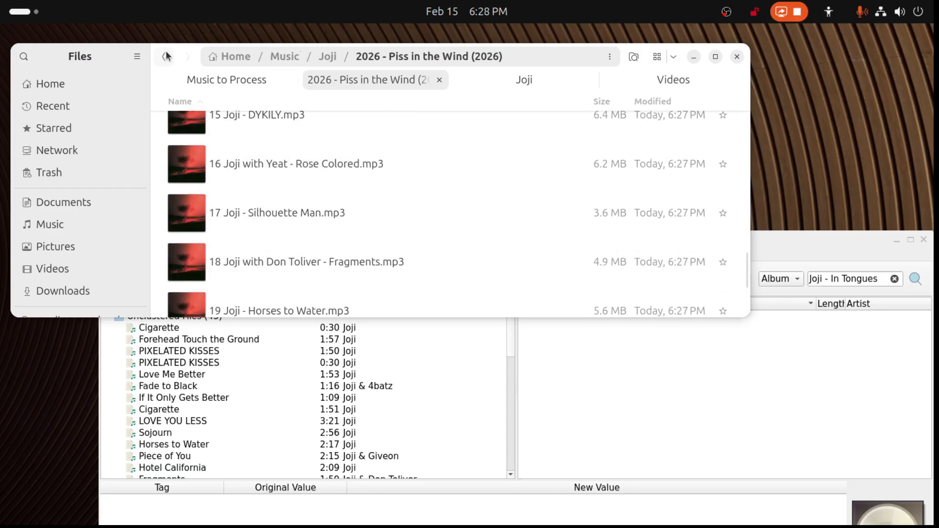
left_click(163, 56)
- Cluster the added files in Picard and check the tracks and lengths in both Piss In The Wind clusters
left_click_drag(774, 234, 752, 77)
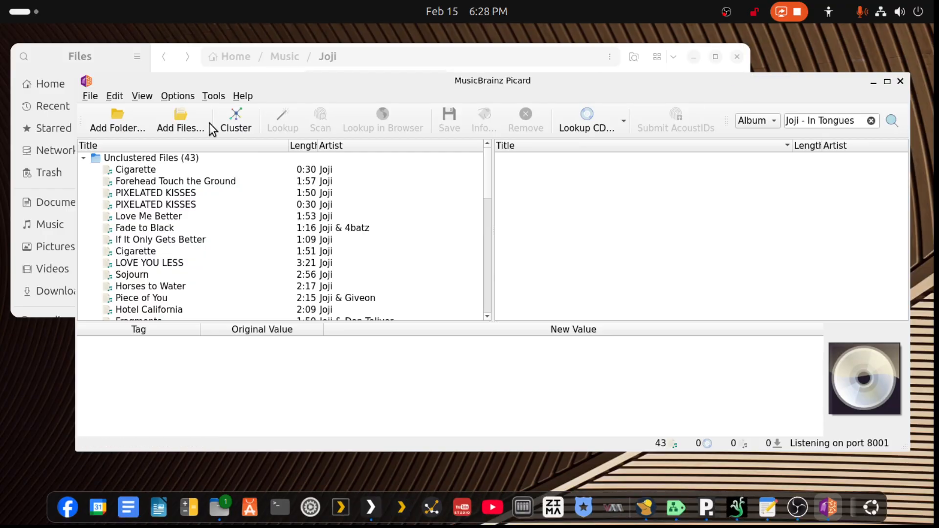
left_click(242, 122)
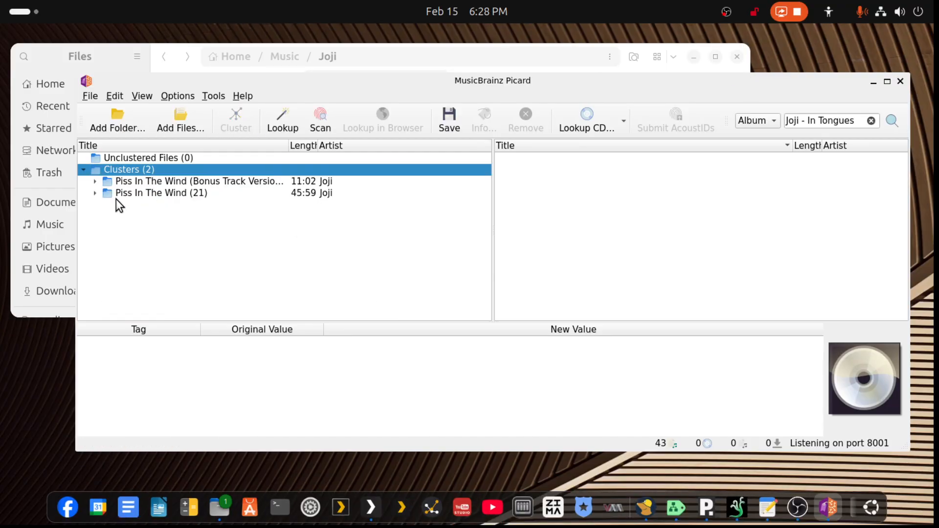
left_click(94, 181)
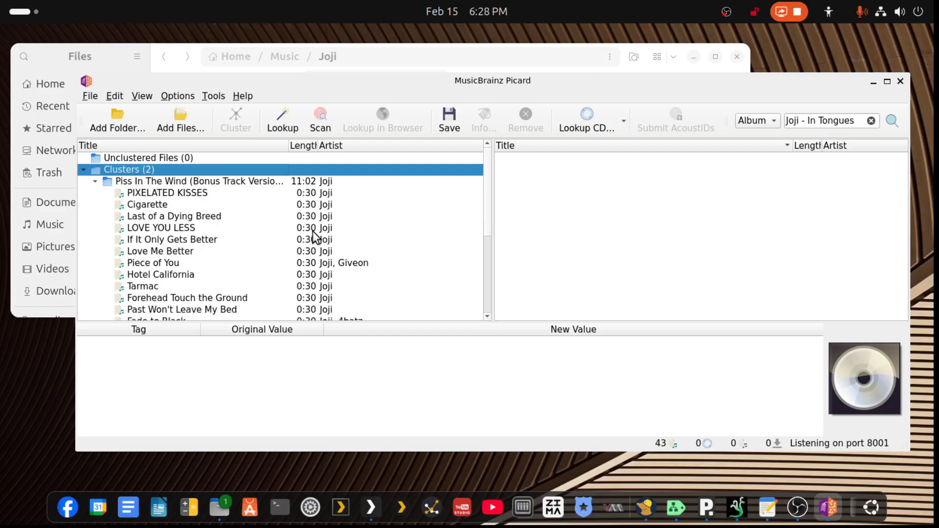
left_click(95, 181)
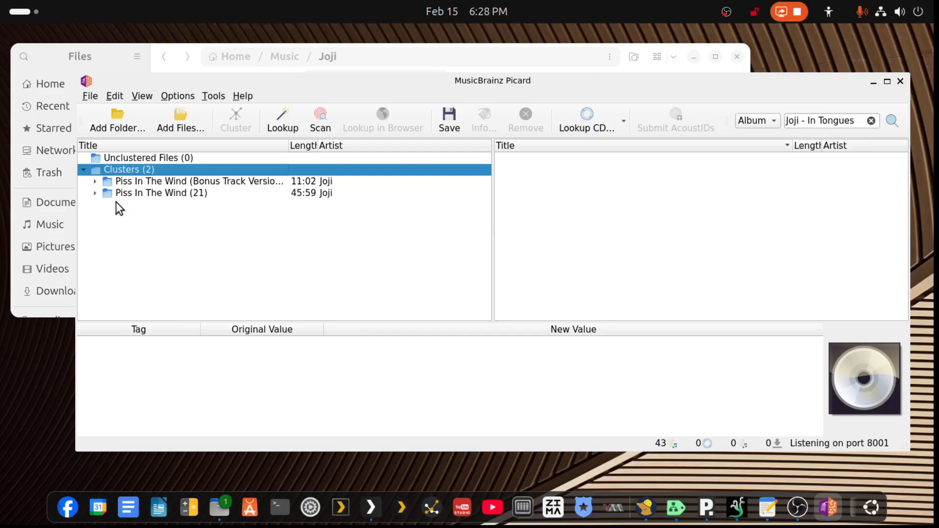
left_click(95, 193)
left_click(155, 205)
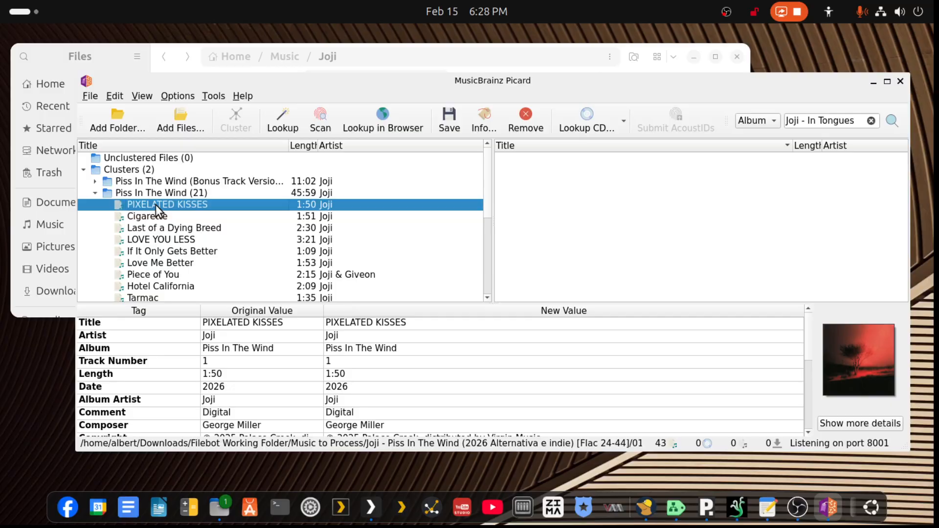
left_click(96, 192)
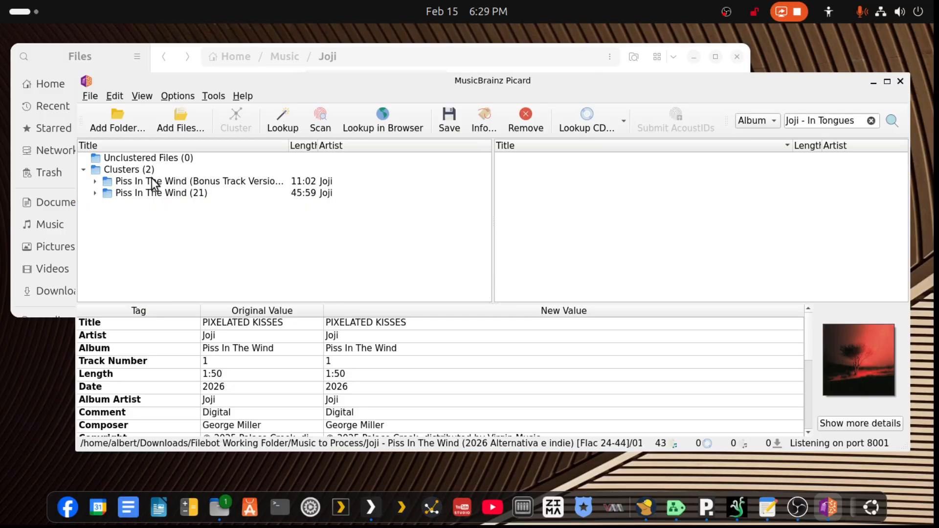
- Remove the Piss In The Wind (Bonus Track Version) cluster from Picard
left_click(152, 181)
left_click(93, 182)
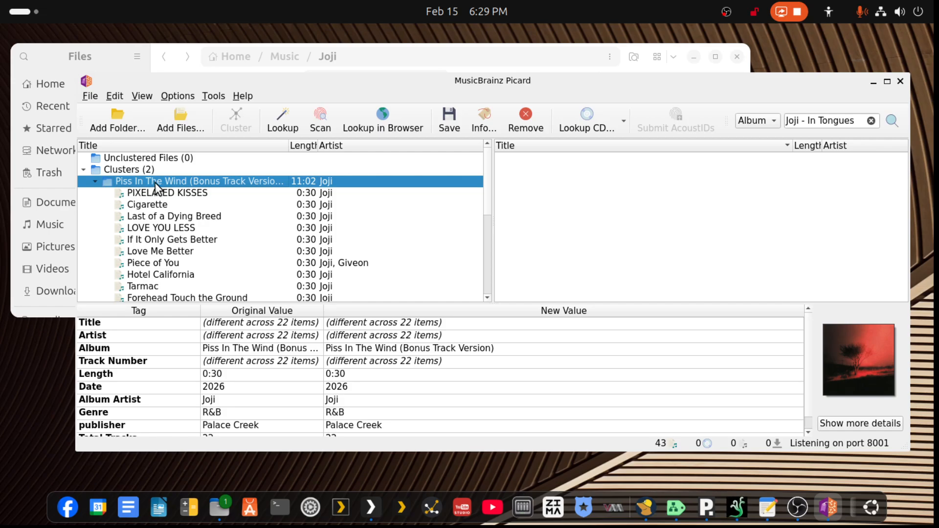
key("Delete")
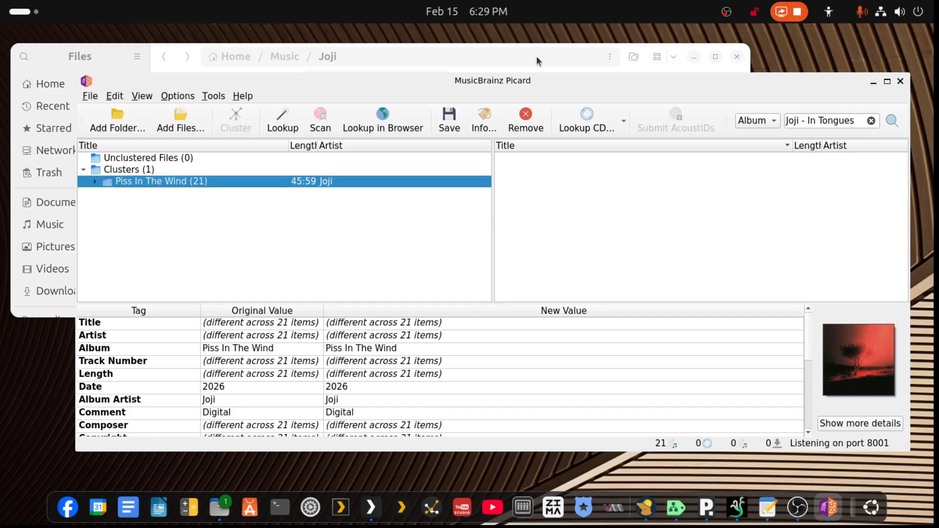
- Add the saved 2026 - Piss in the Wind (2026) folder from the Joji music library to Picard for comparison
left_click(646, 50)
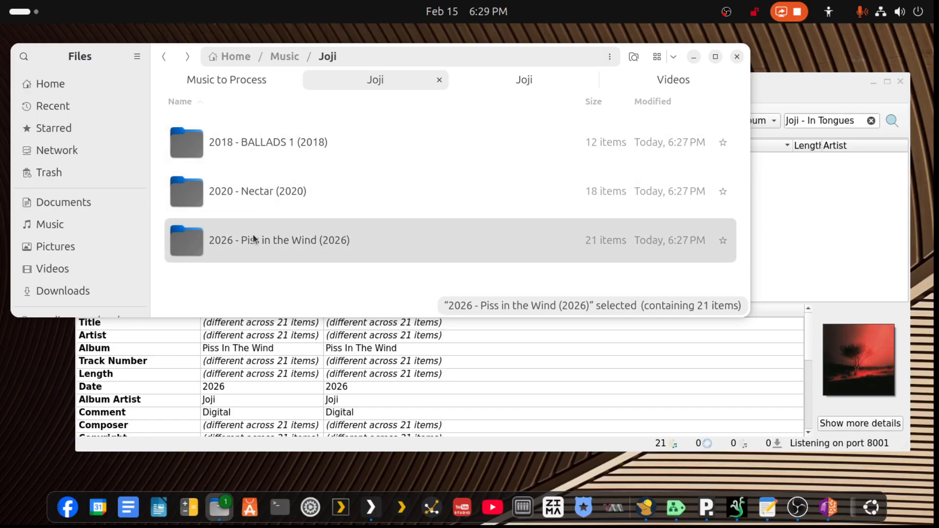
left_click_drag(254, 239, 268, 305)
left_click(791, 80)
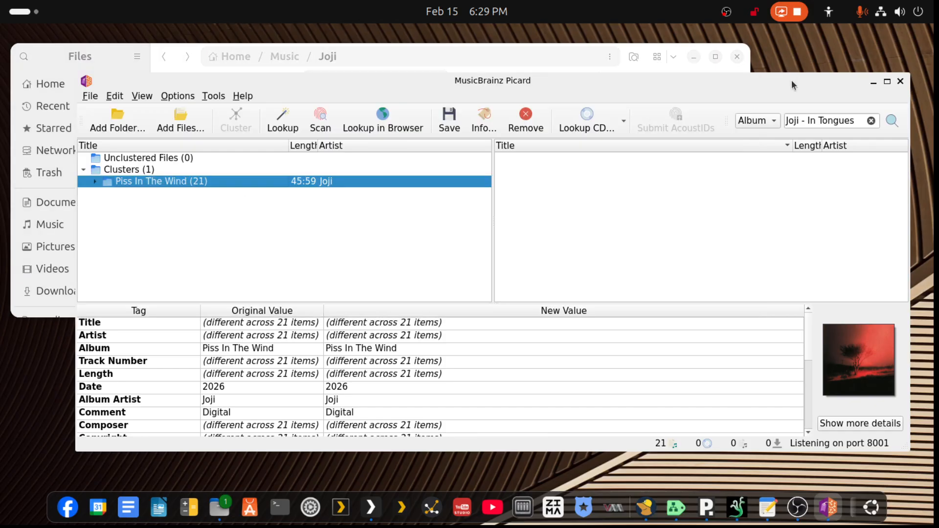
left_click_drag(732, 86, 729, 278)
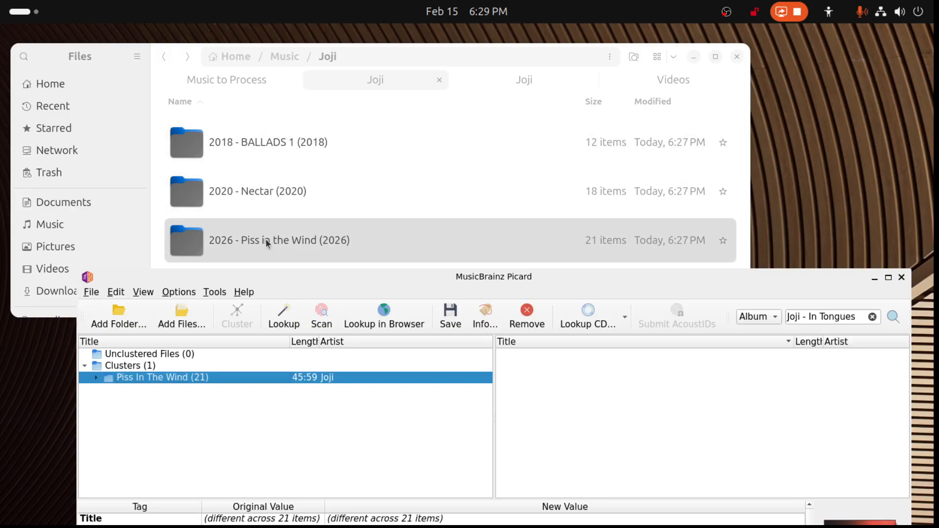
left_click_drag(238, 257, 176, 462)
left_click_drag(811, 288, 820, 53)
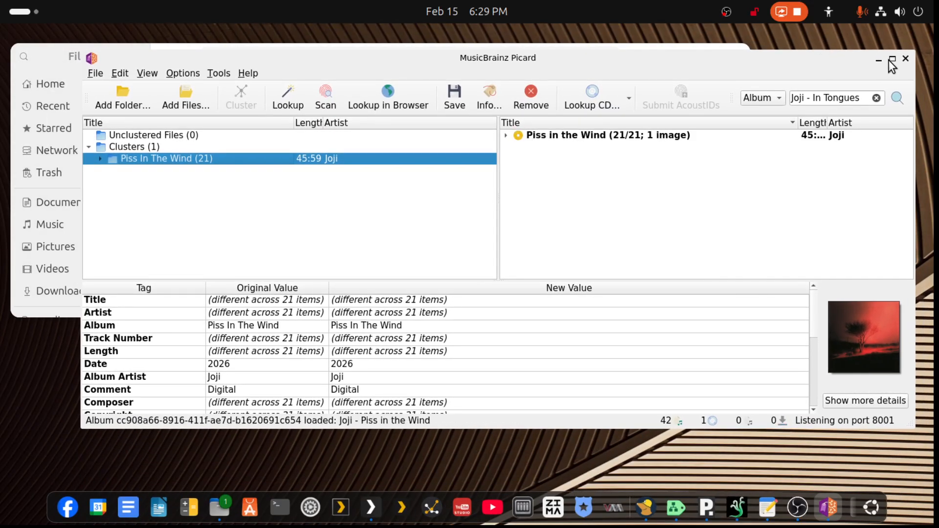
- Compare the saved Piss in the Wind album's tags with the Piss In The Wind cluster and look up the cluster
left_click(891, 60)
left_click(474, 110)
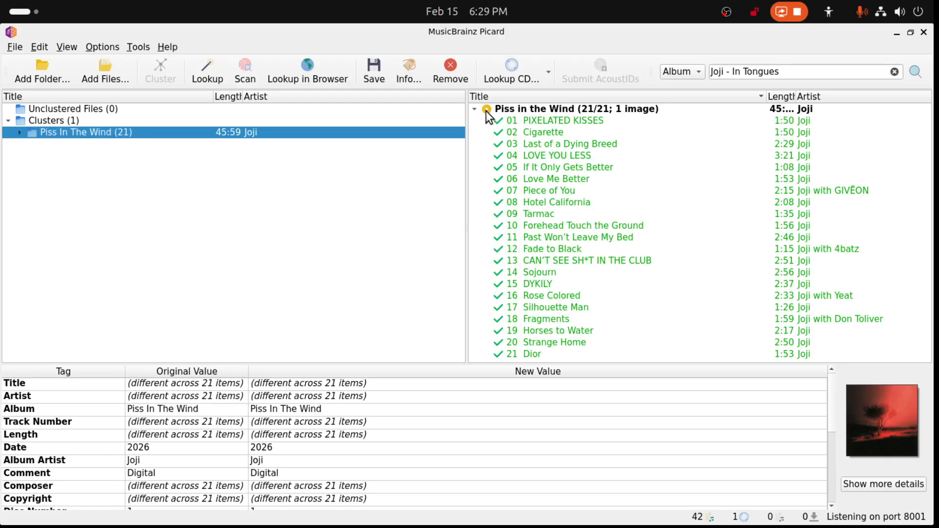
left_click(509, 113)
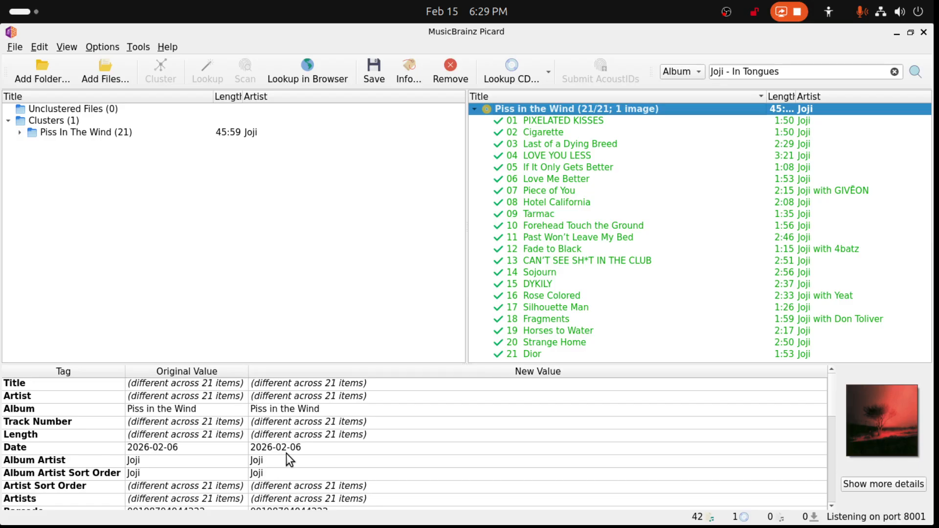
left_click(114, 137)
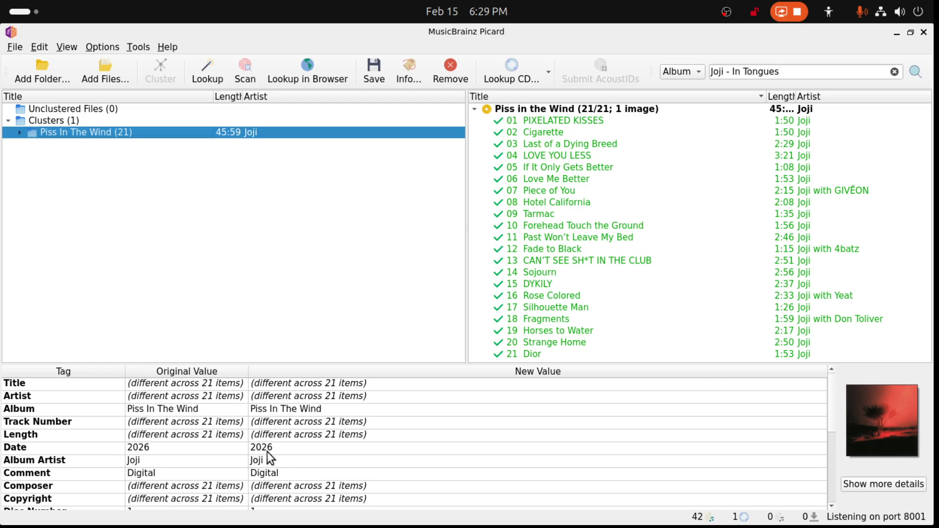
left_click(475, 109)
left_click(212, 69)
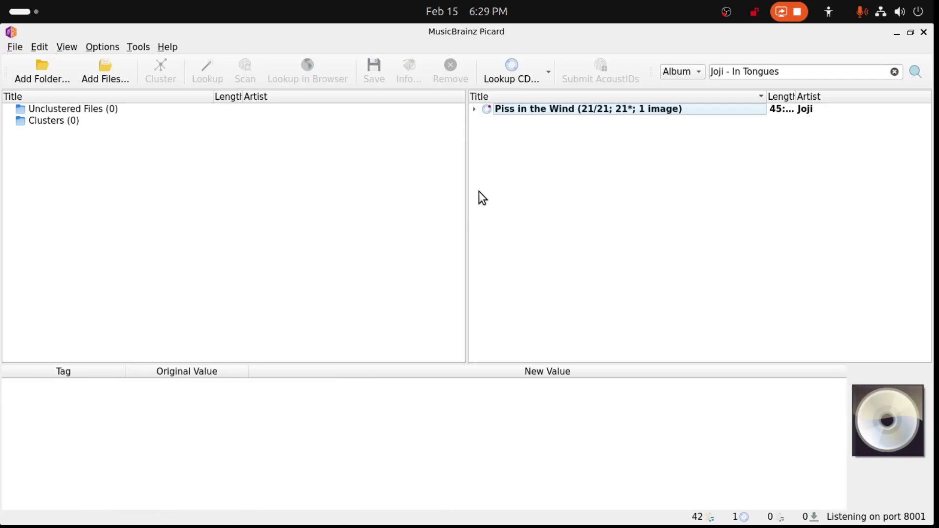
- Check the track matches in the Piss in the Wind album and remove the album from Picard without saving
left_click(475, 108)
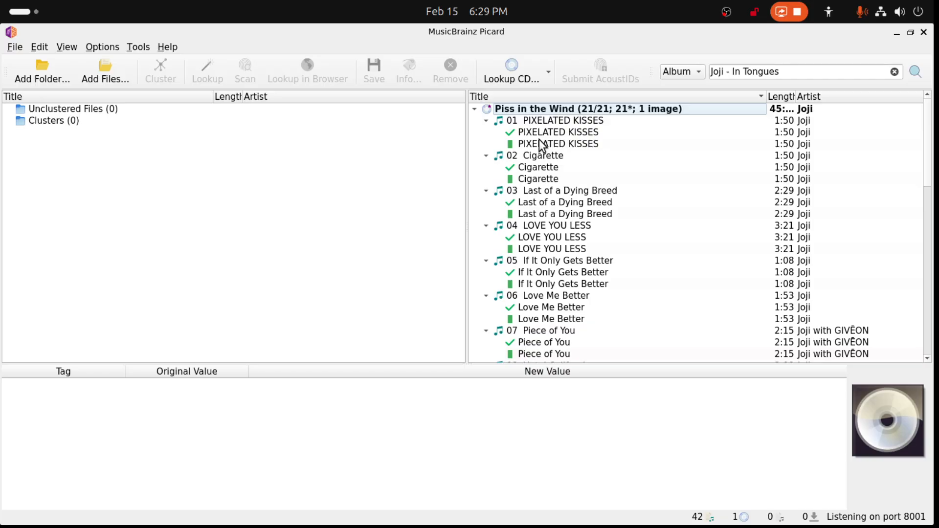
left_click(522, 110)
key("Delete")
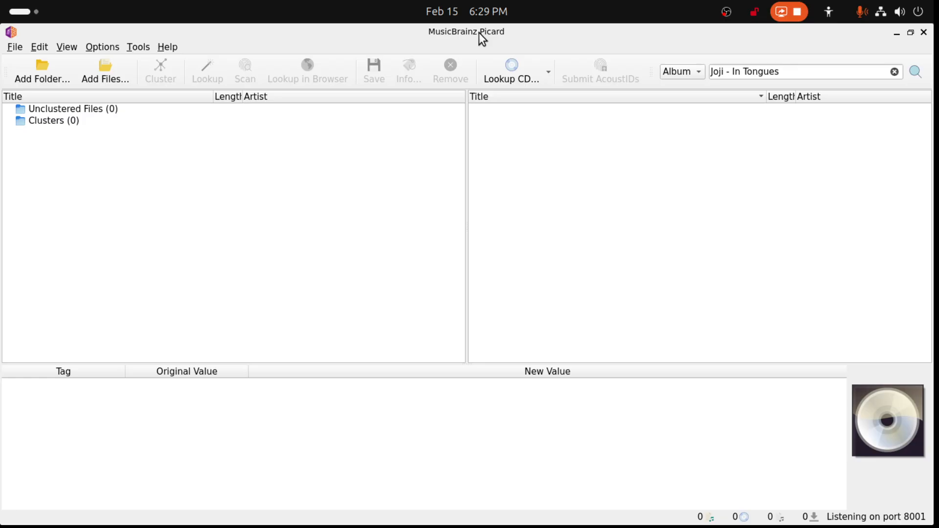
- Move both Piss In The Wind folders, the Flac 24-44 and Bonus Track versions, from Music to Process to the trash
left_click_drag(488, 32, 938, 169)
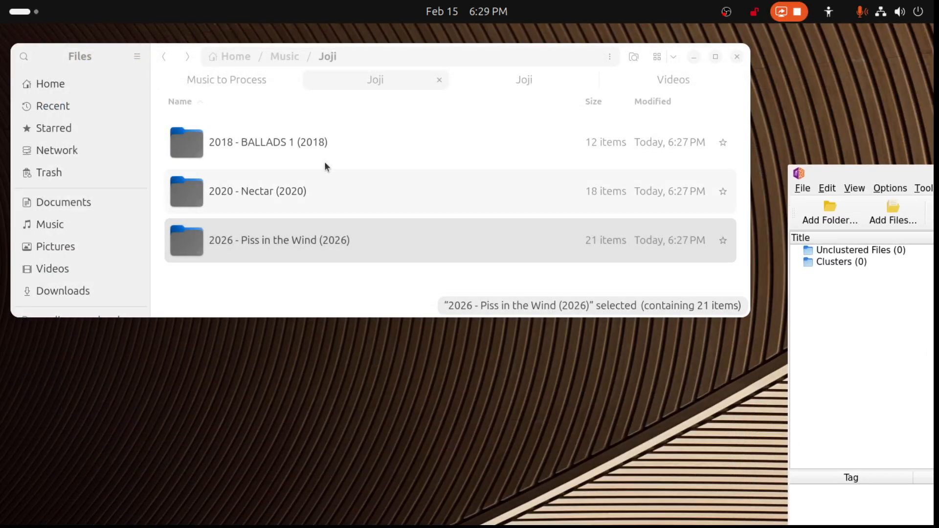
left_click(258, 85)
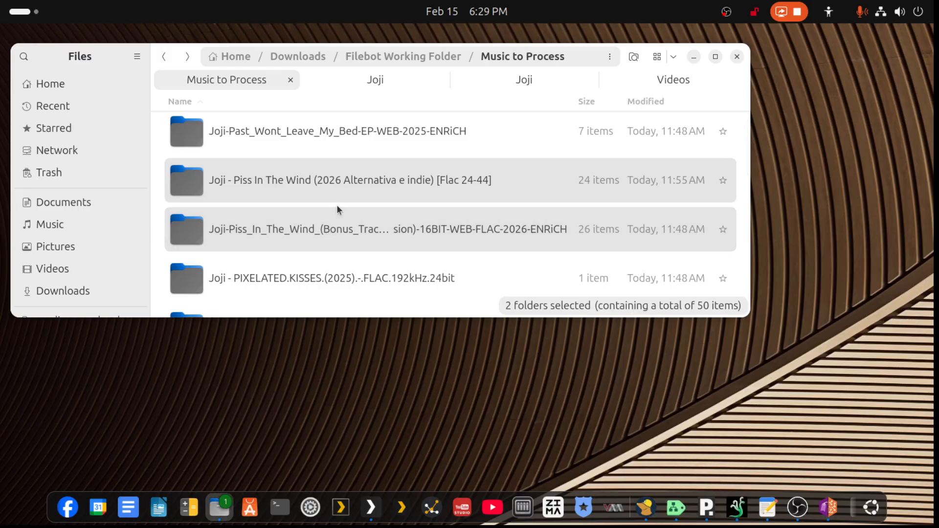
key("Delete")
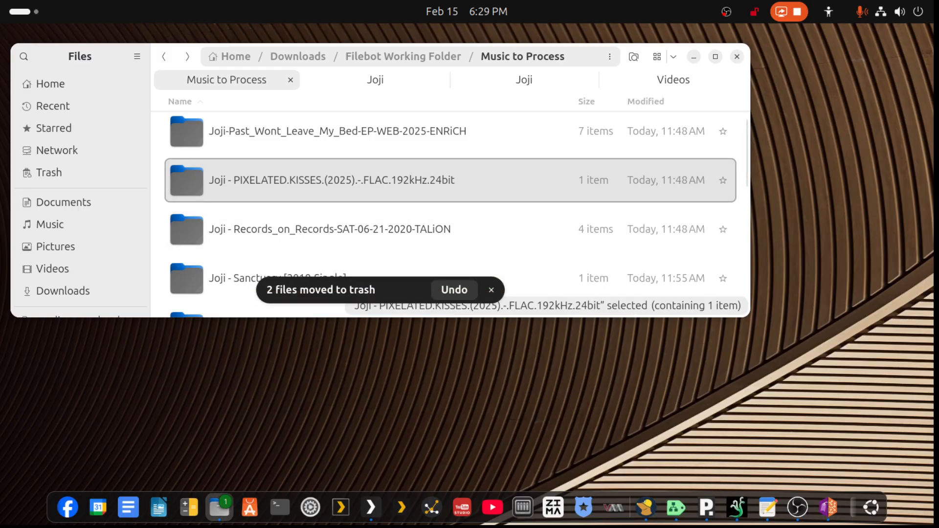
- Add the Joji folders Past_Wont_Leave_My_Bed, PIXELATED.KISSES, Records_on_Records and Sanctuary from Music to Process to Picard
left_click(830, 508)
left_click(830, 508)
left_click(830, 508)
left_click_drag(697, 523, 693, 108)
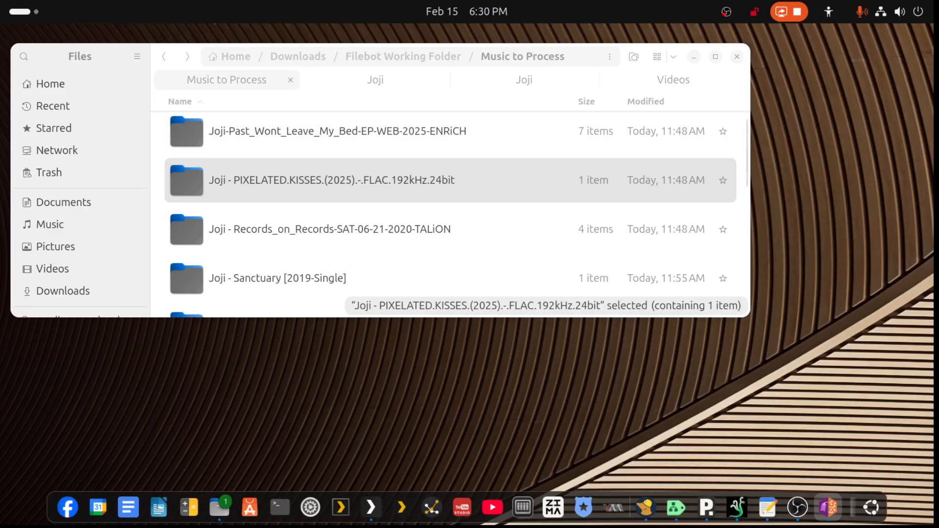
left_click_drag(802, 524, 777, 129)
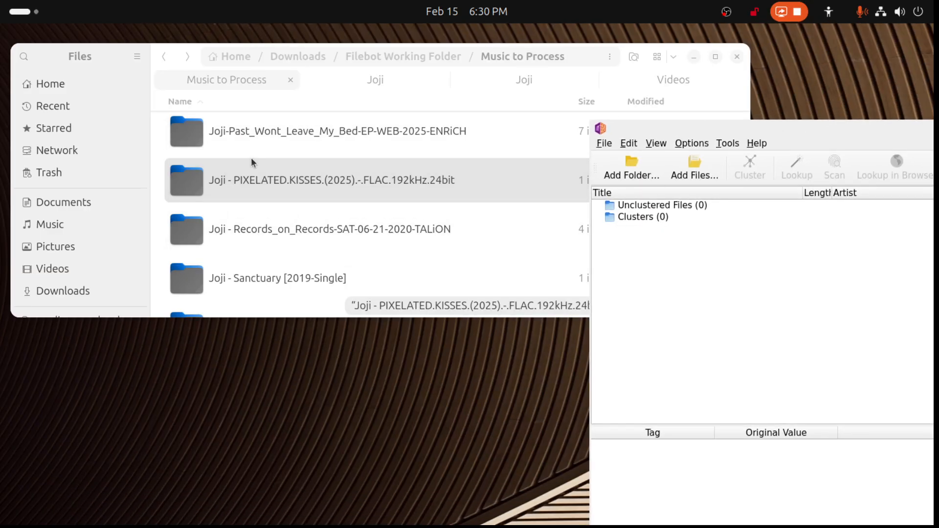
scroll(260, 166, "up", 1)
left_click(266, 154)
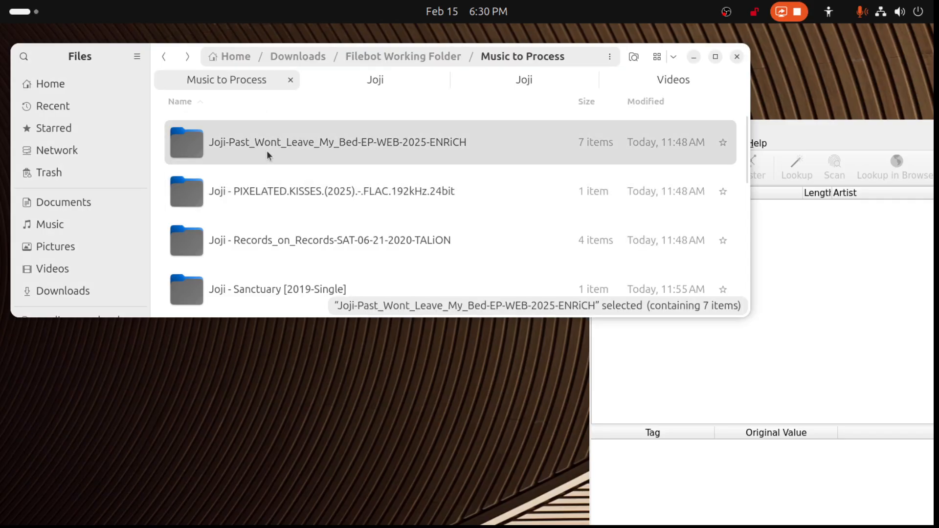
key("shift+Down")
key("shift+Down")
key("shift+Down")
key("shift+Down")
key("shift+Down")
key("shift+Down")
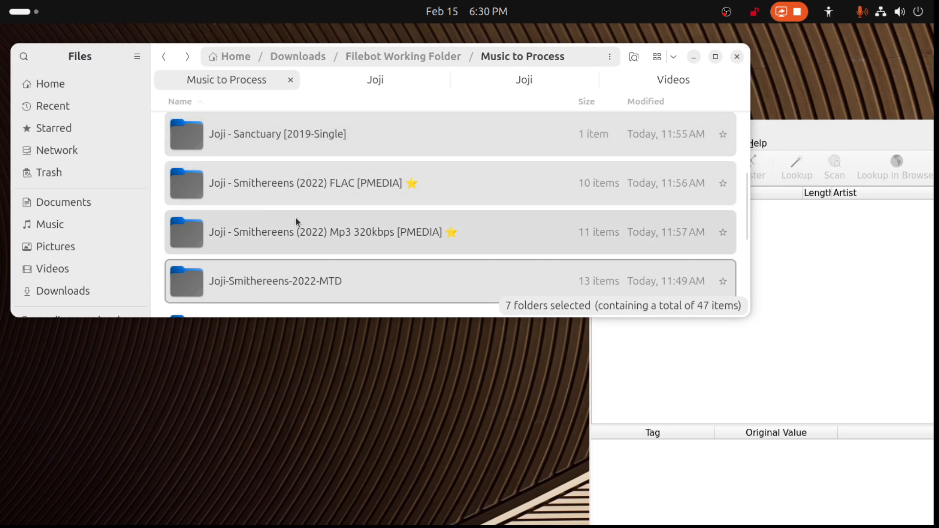
key("shift+Down")
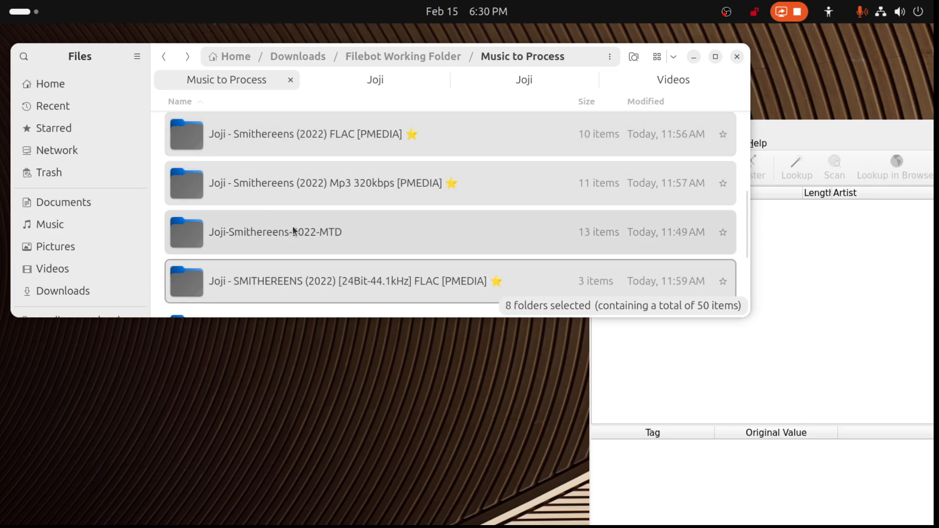
key("shift+Up")
key("shift+Up")
key("shift+Up")
key("shift+Up")
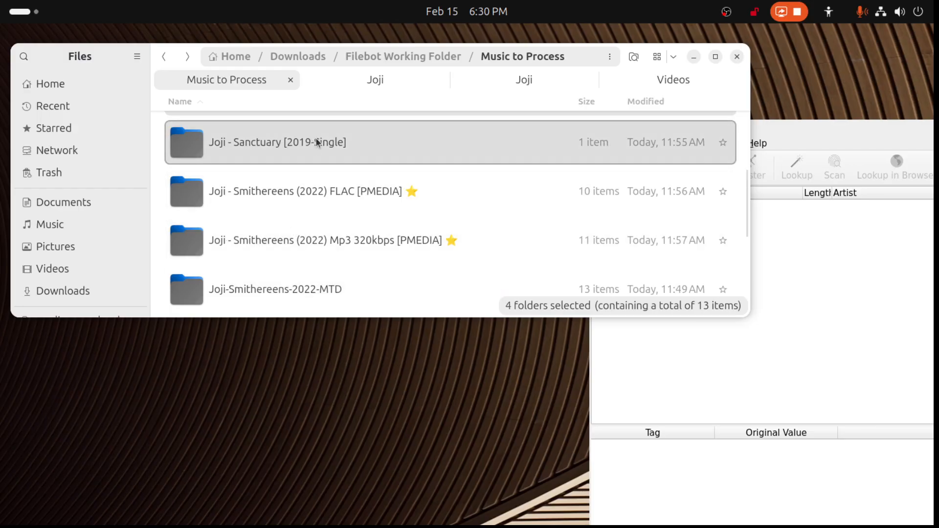
scroll(320, 156, "up", 2)
left_click_drag(300, 223, 783, 372)
double_click(870, 130)
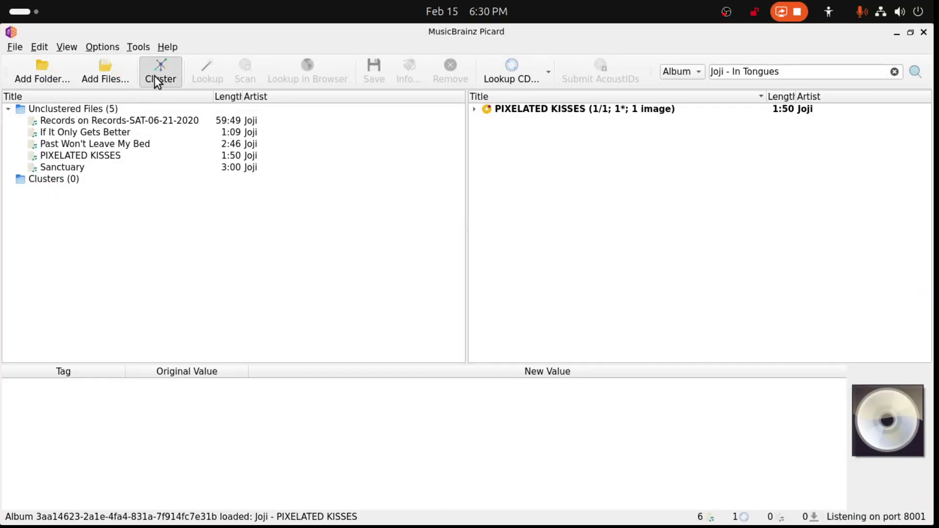
- Cluster the unclustered files and check the tags of Records on Records and the Past Won't Leave My Bed cluster
left_click(157, 81)
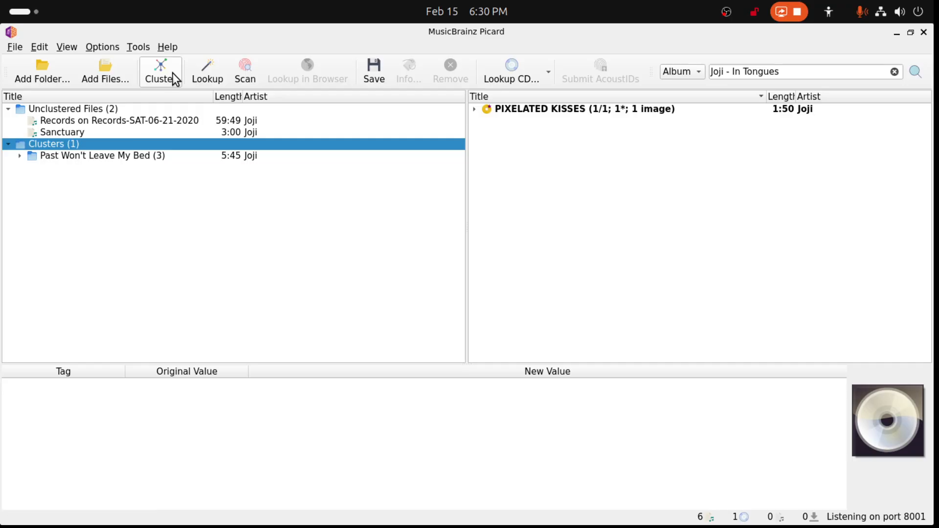
left_click(133, 122)
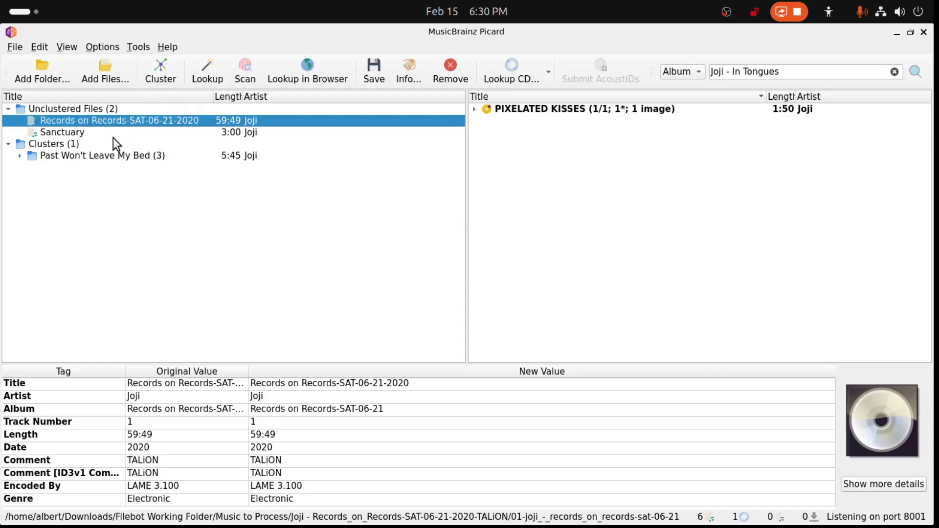
left_click(86, 153)
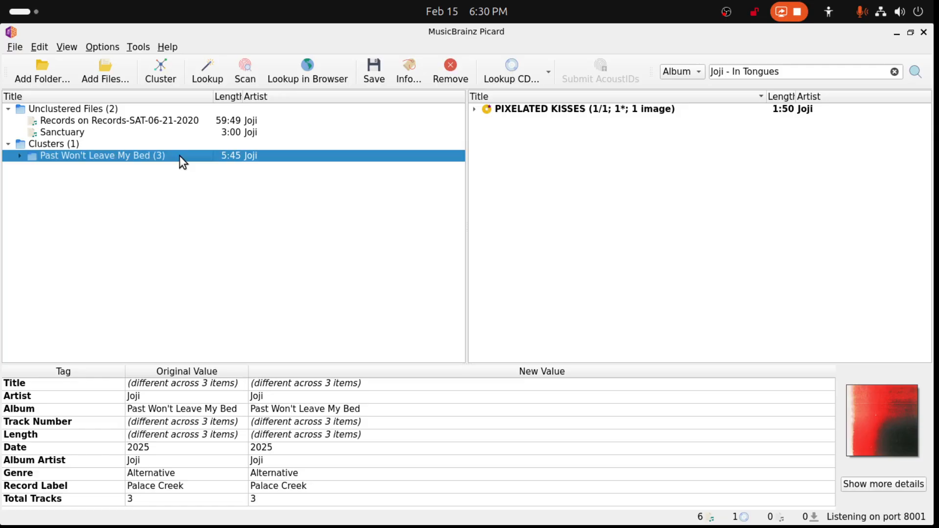
- Review the PIXELATED KISSES single's tag changes, save them and remove the single from Picard
left_click(519, 113)
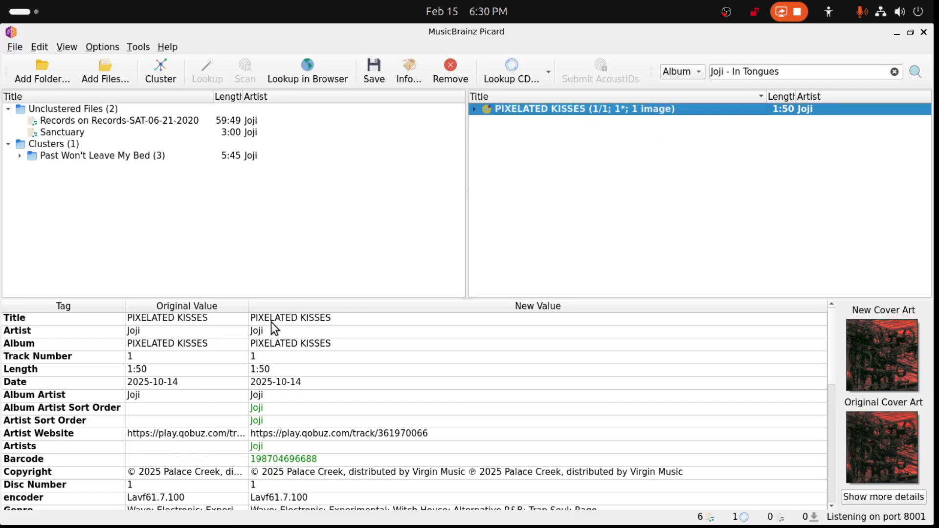
scroll(295, 448, "down", 2)
scroll(295, 448, "up", 2)
scroll(163, 389, "down", 7)
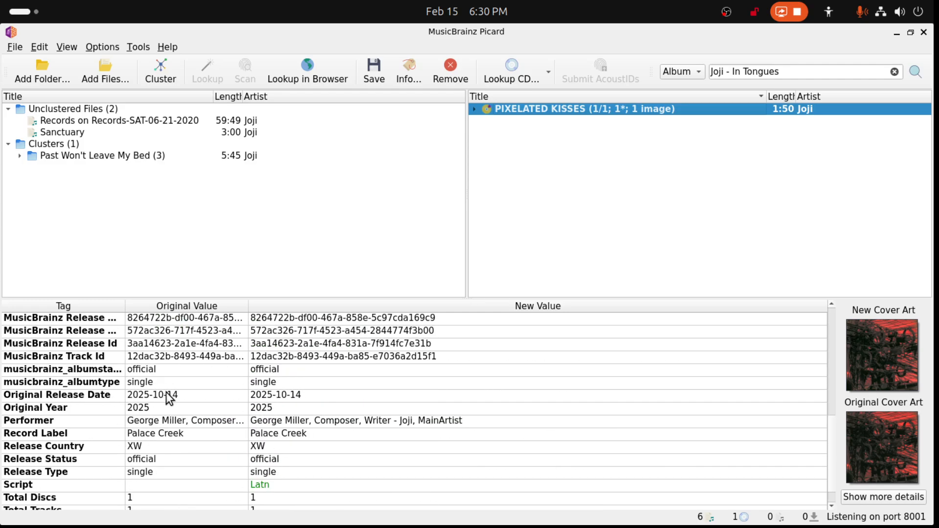
scroll(284, 443, "up", 7)
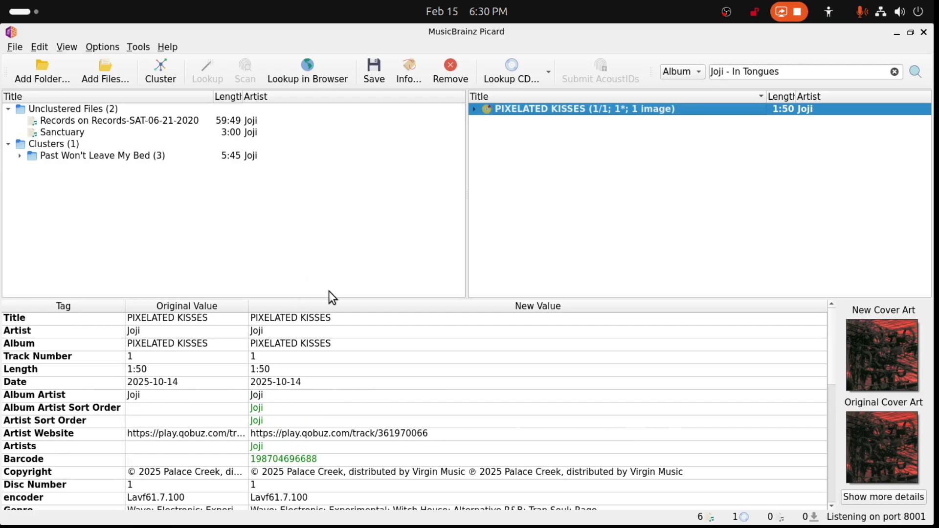
left_click(374, 73)
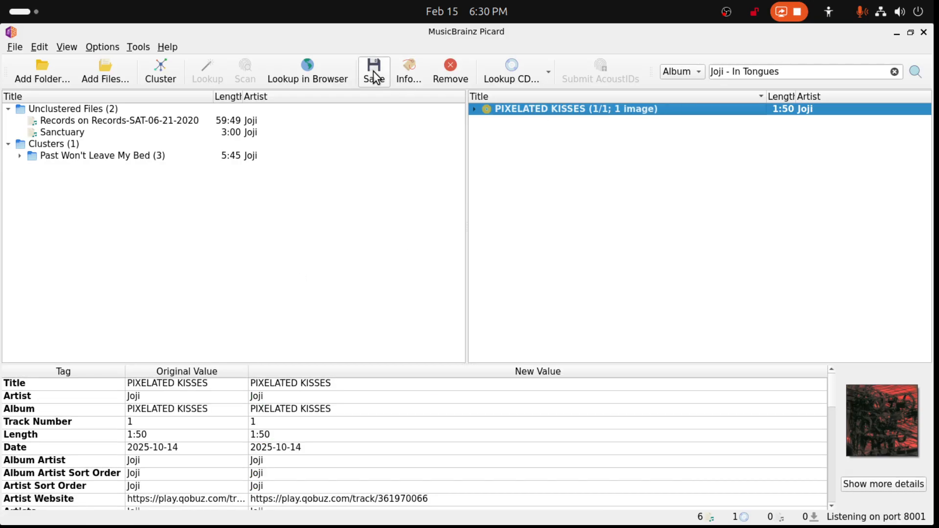
left_click(450, 73)
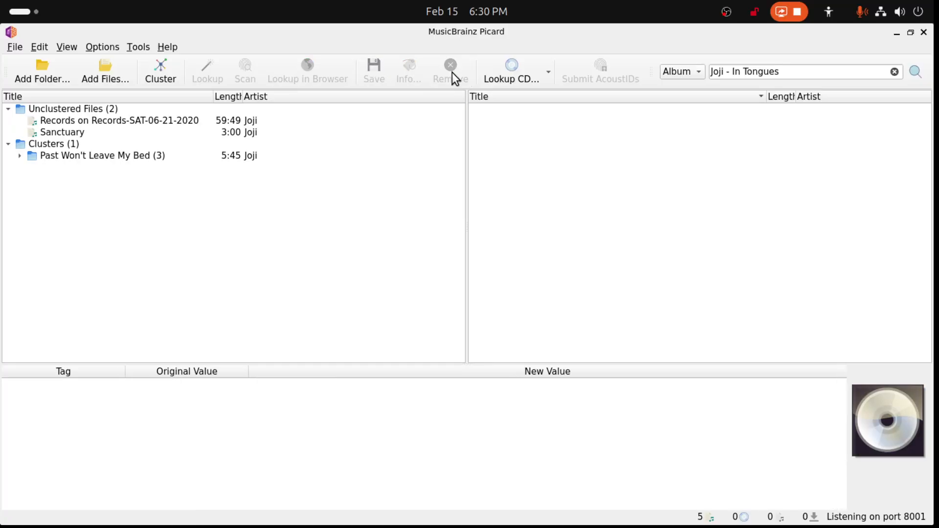
- Examine the tracks in the Past Won't Leave My Bed cluster and the file information of its PIXELATED KISSES track
left_click(75, 156)
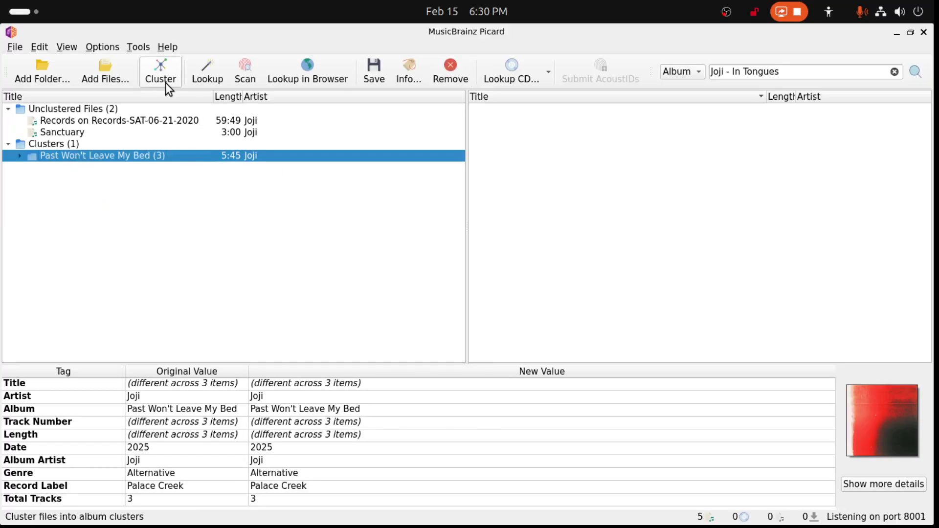
left_click(19, 156)
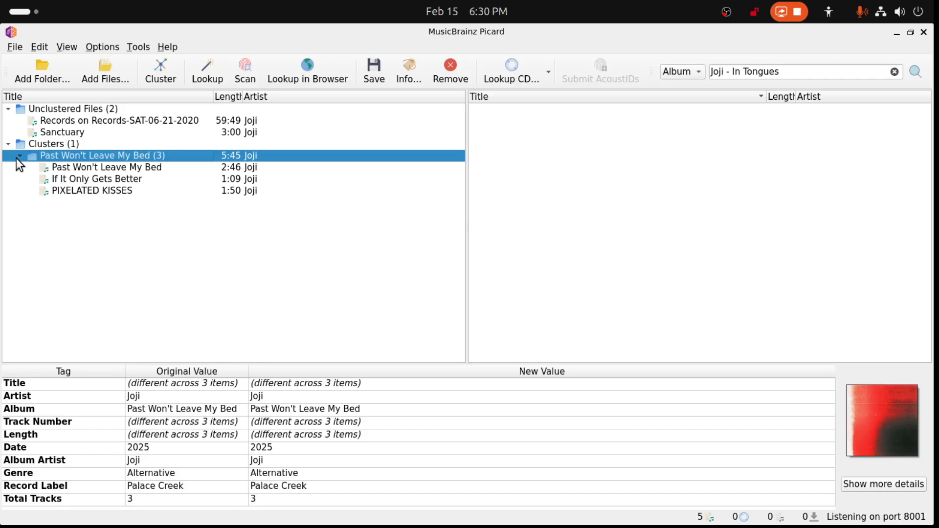
left_click(17, 157)
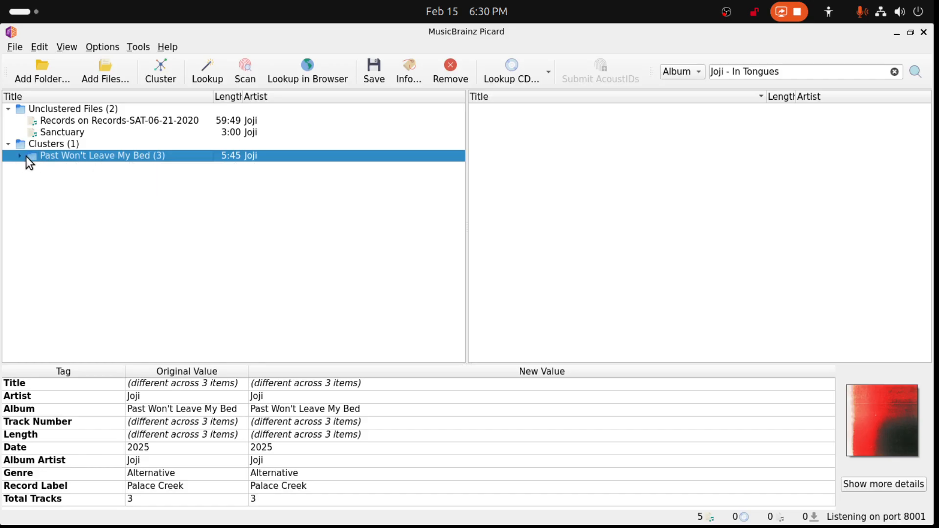
left_click(21, 157)
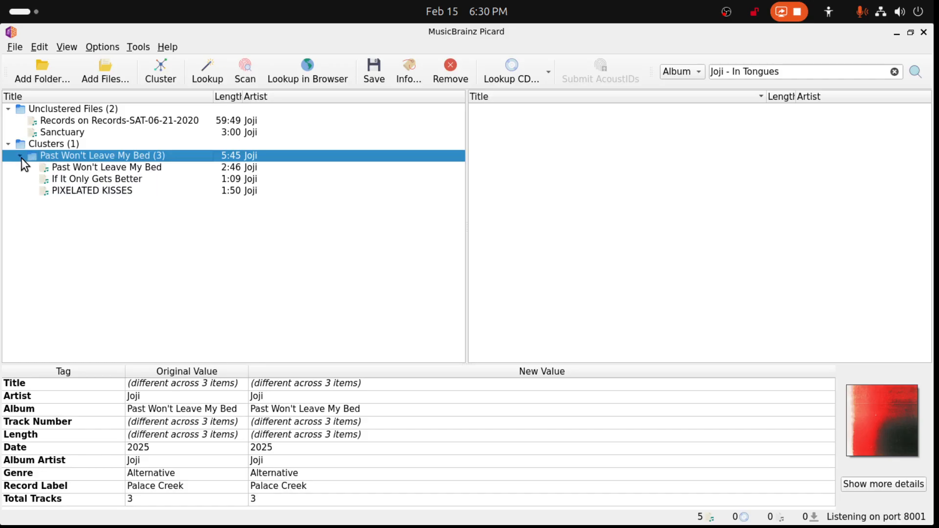
double_click(80, 191)
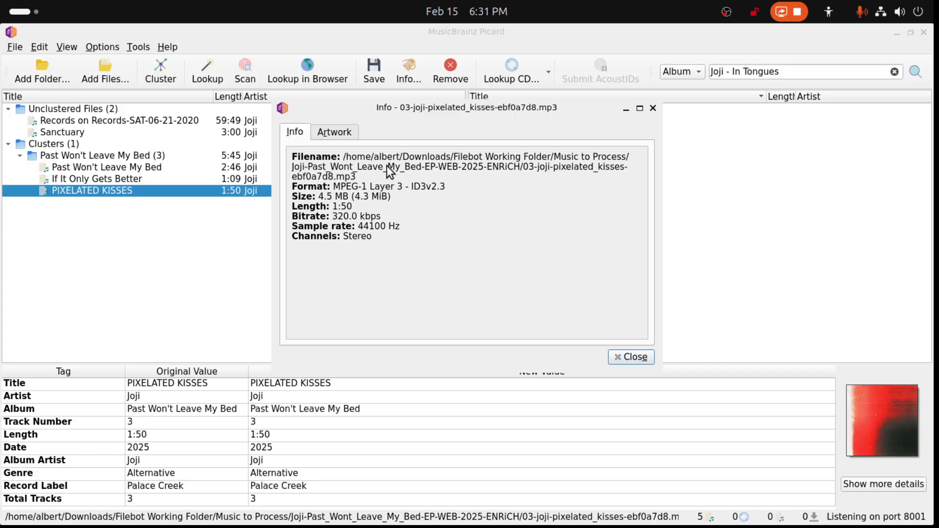
left_click(650, 109)
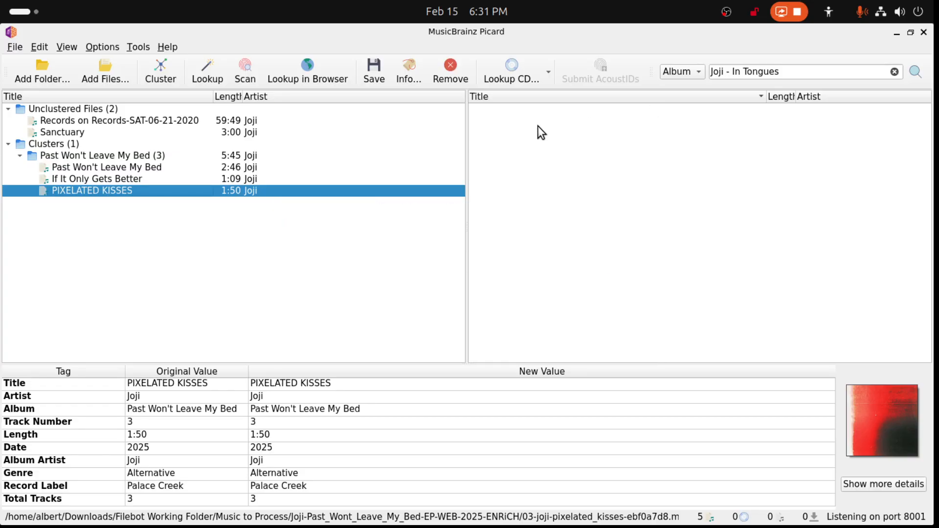
- Look up the Past Won't Leave My Bed cluster, save the matched release and remove it from Picard
left_click(89, 156)
left_click(206, 73)
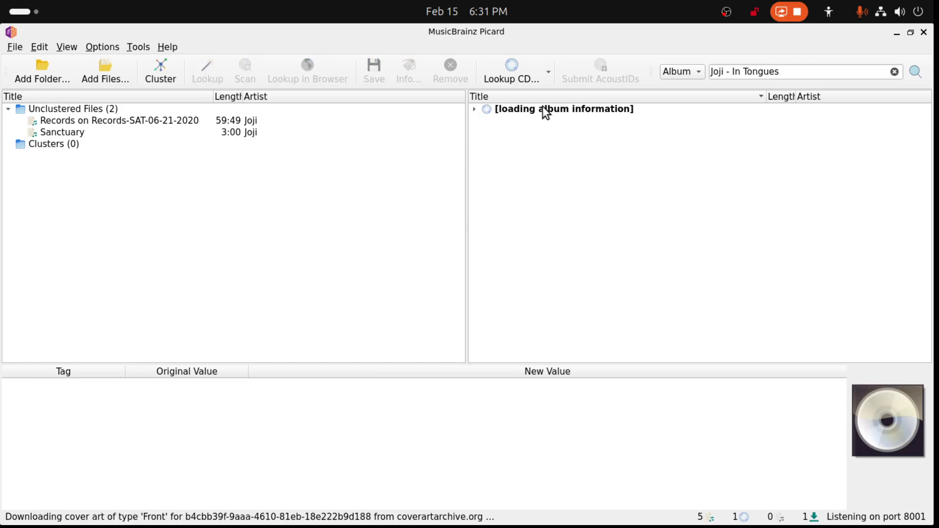
left_click(484, 109)
left_click(474, 109)
left_click(474, 109)
left_click(383, 75)
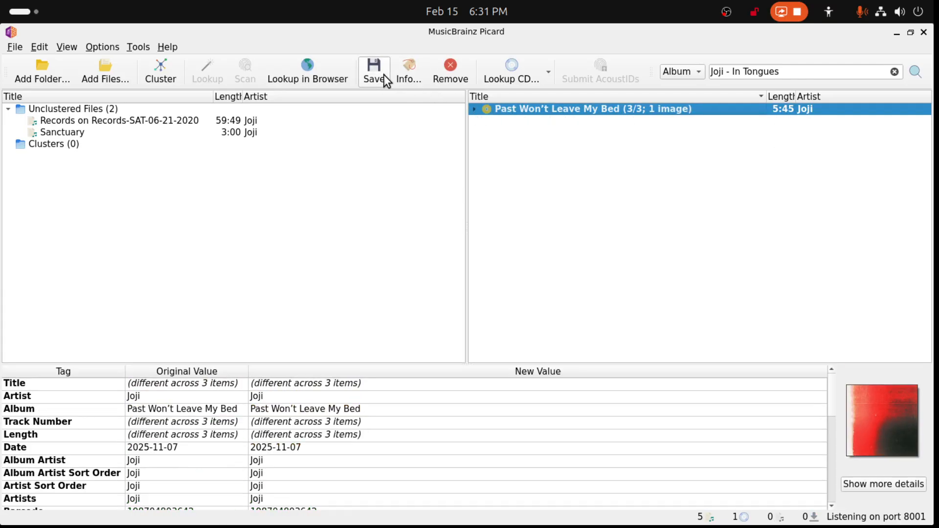
left_click(447, 74)
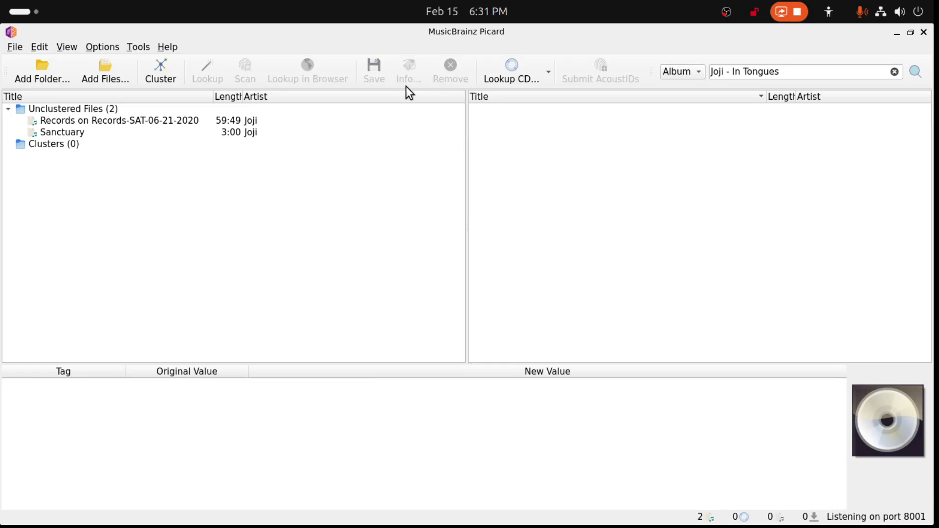
- Look up the remaining unclustered files, review the Sanctuary match and save its tags
left_click(93, 109)
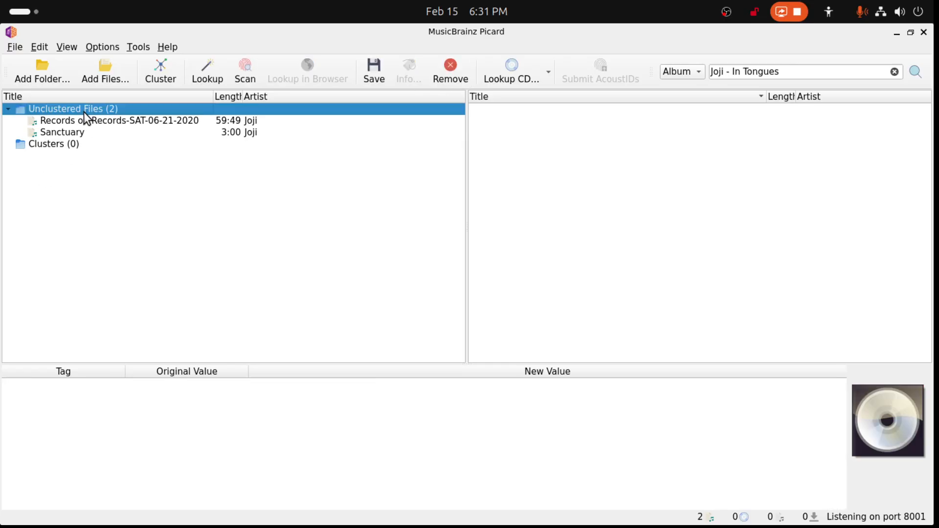
left_click(205, 77)
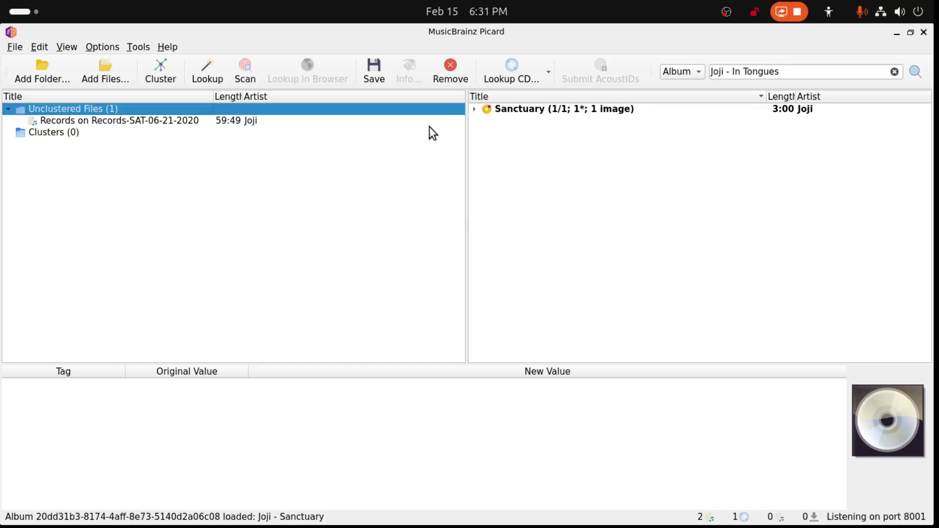
left_click(474, 110)
left_click(524, 111)
left_click(525, 119)
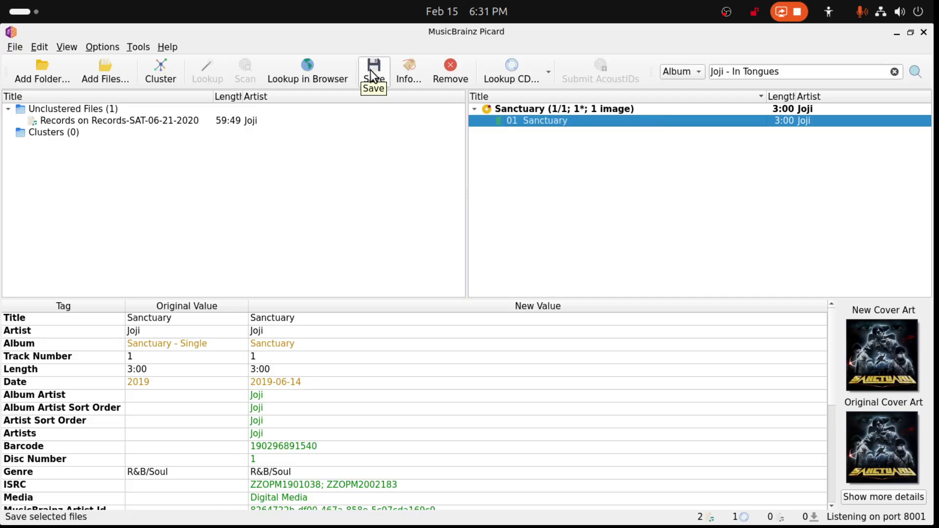
left_click(535, 112)
left_click(383, 75)
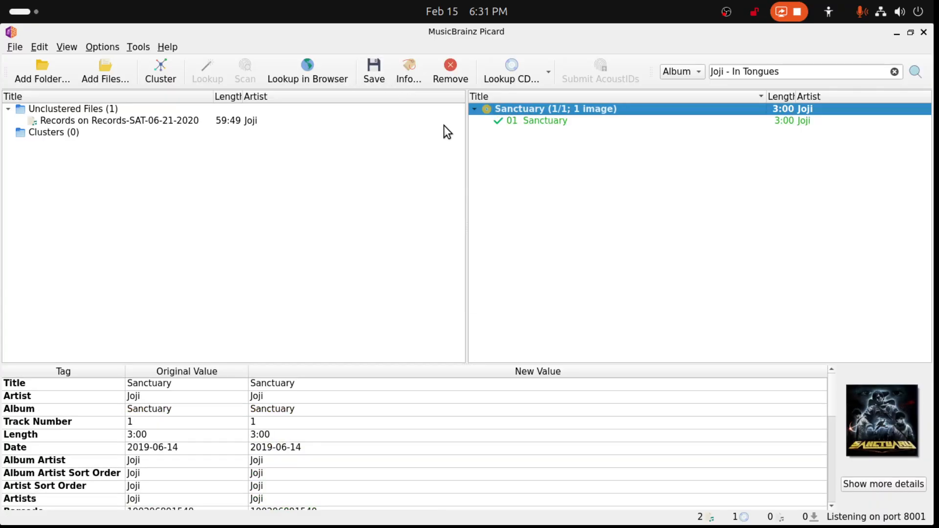
- Search MusicBrainz albums for "Joji - Records on Records-SAT-06-21", using the unclustered file's album tag
left_click(124, 123)
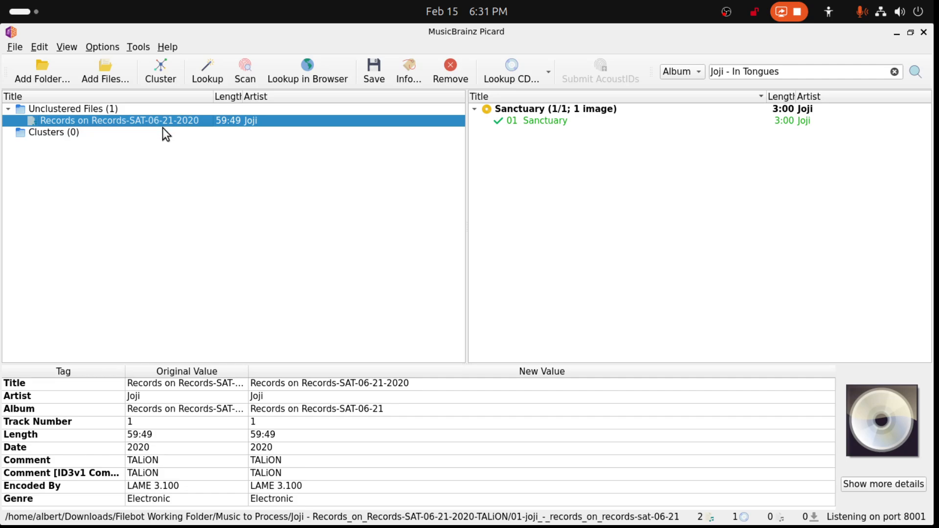
double_click(275, 411)
key("ctrl+c")
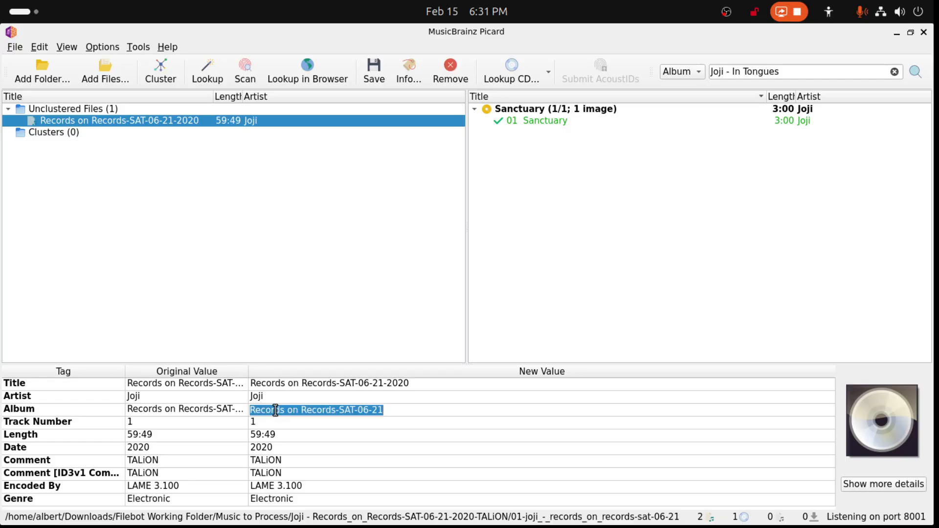
key("Return")
mouse_move(786, 73)
left_mouse_down()
mouse_move(732, 78)
mouse_move(781, 74)
left_mouse_up()
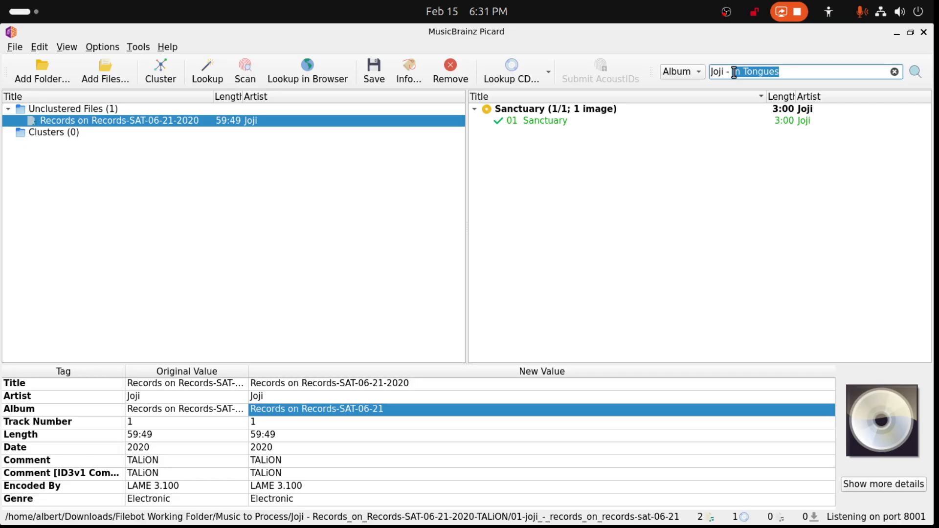
key("ctrl+v")
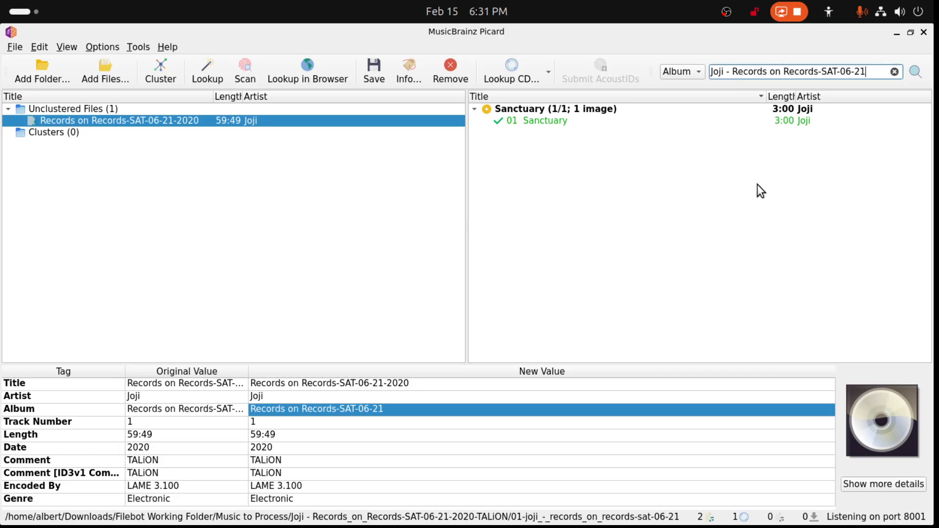
left_click(906, 73)
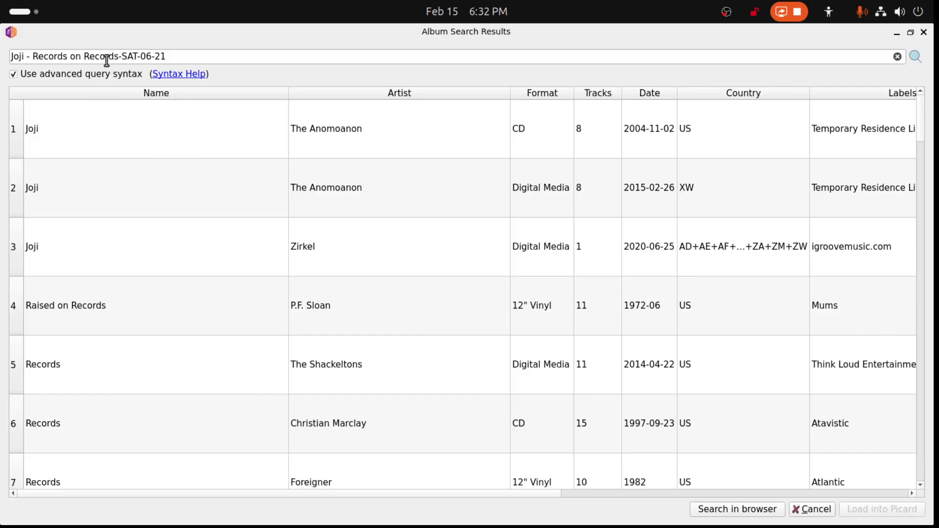
- Shorten the album search to "Joji - Records on Records" and check the results for a matching Joji release
left_click_drag(118, 57, 209, 57)
key("BackSpace")
left_click(914, 56)
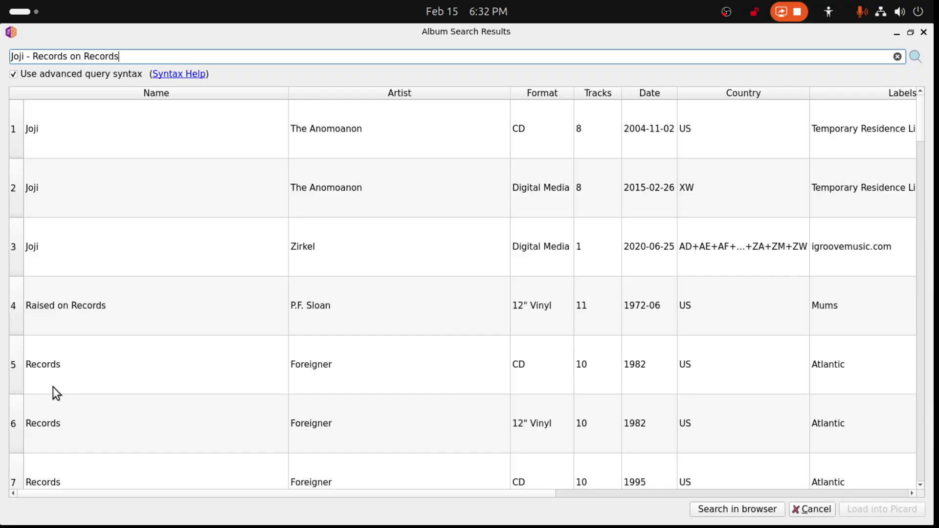
scroll(57, 375, "down", 7)
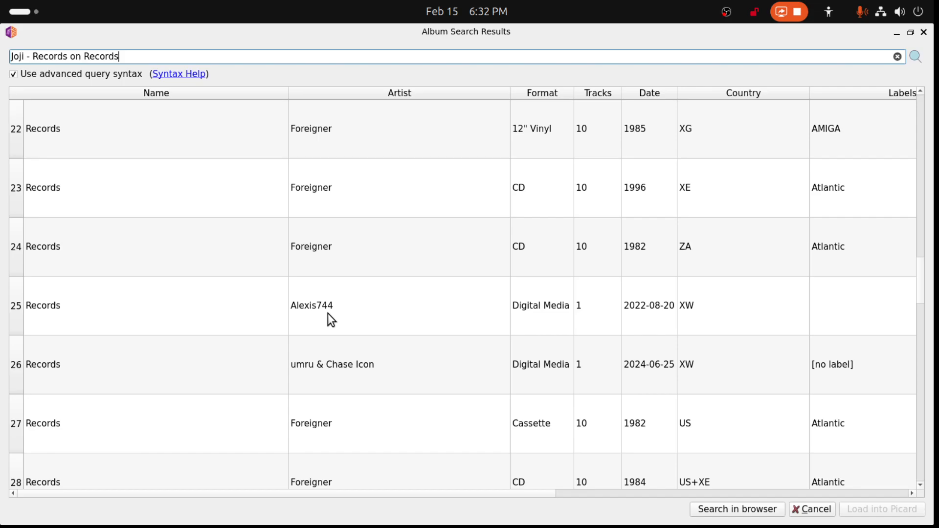
scroll(332, 321, "up", 7)
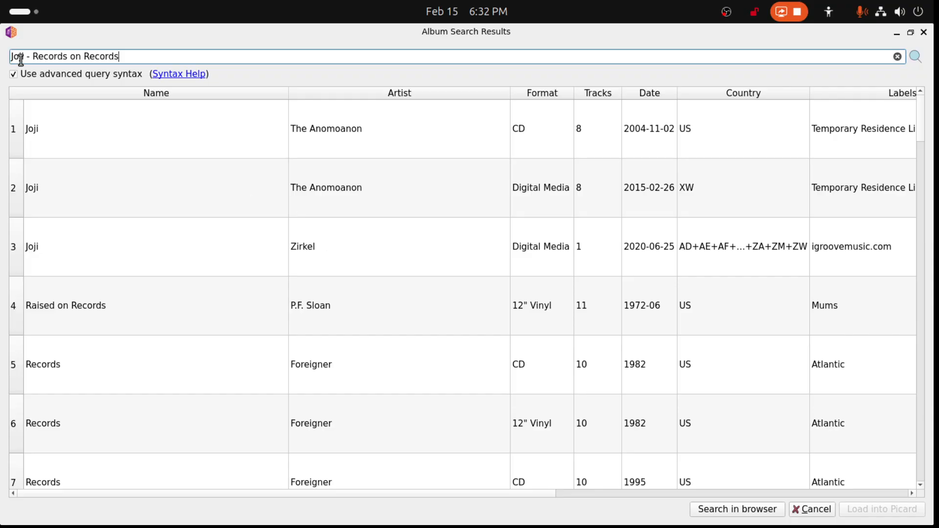
- Search albums for just "Joji", sort the results by track count and examine the single-track releases for the mix
left_click_drag(23, 56, 242, 60)
key("BackSpace")
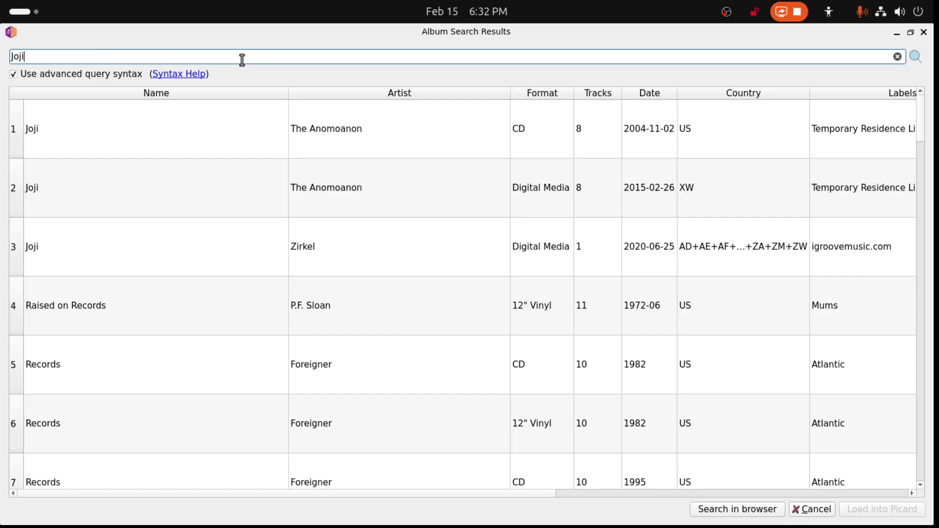
key("Return")
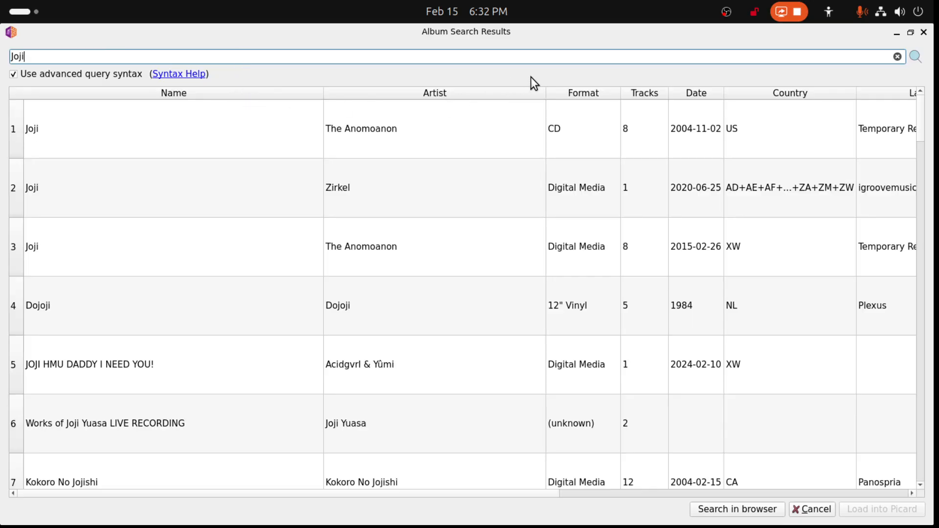
left_click(638, 93)
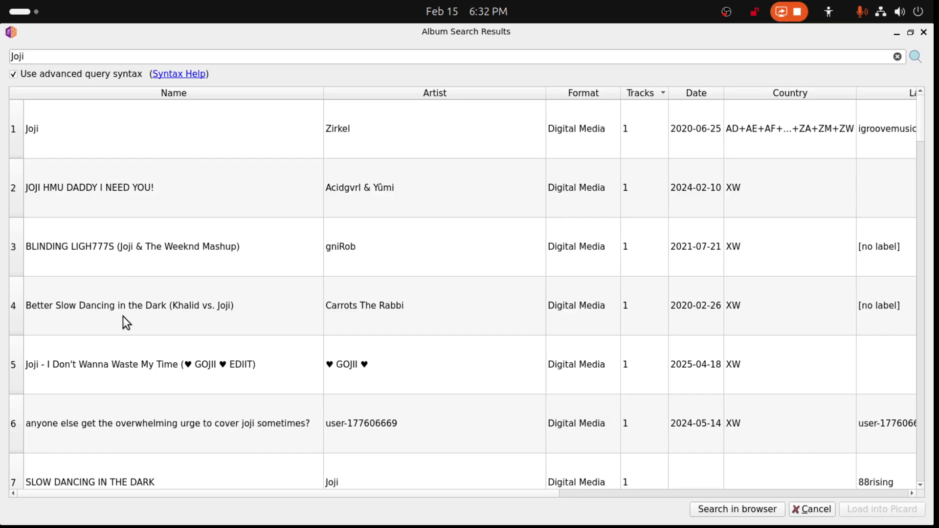
scroll(137, 374, "down", 1)
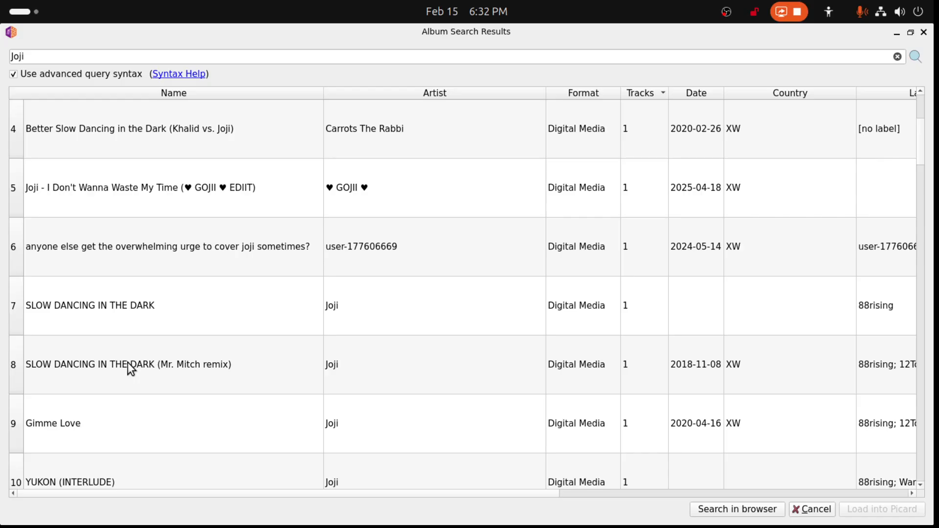
scroll(128, 363, "down", 2)
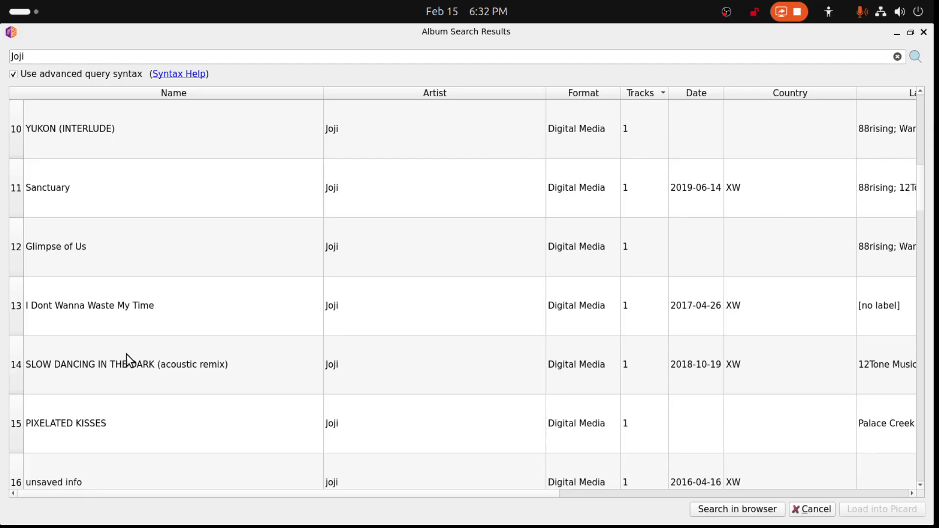
scroll(126, 355, "down", 1)
scroll(126, 349, "up", 1)
scroll(164, 386, "down", 1)
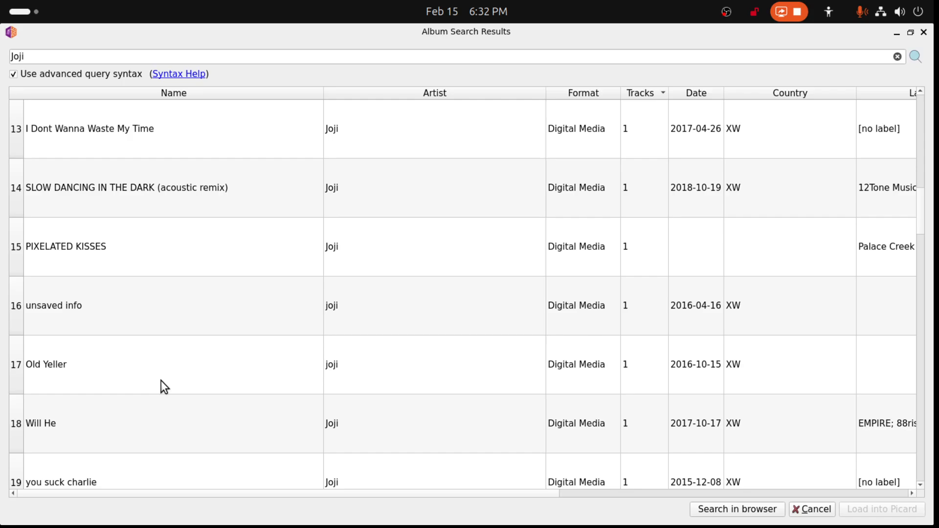
scroll(141, 329, "down", 1)
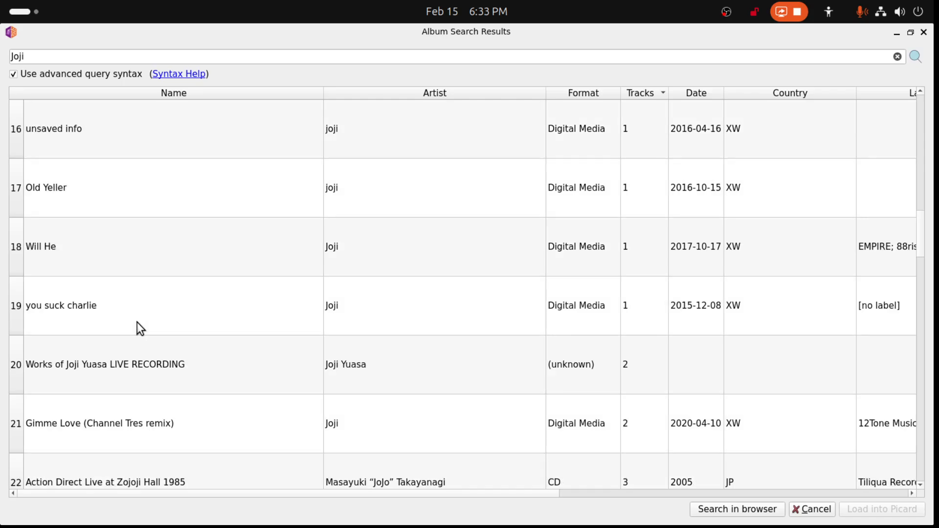
scroll(39, 195, "up", 1)
left_click(50, 245)
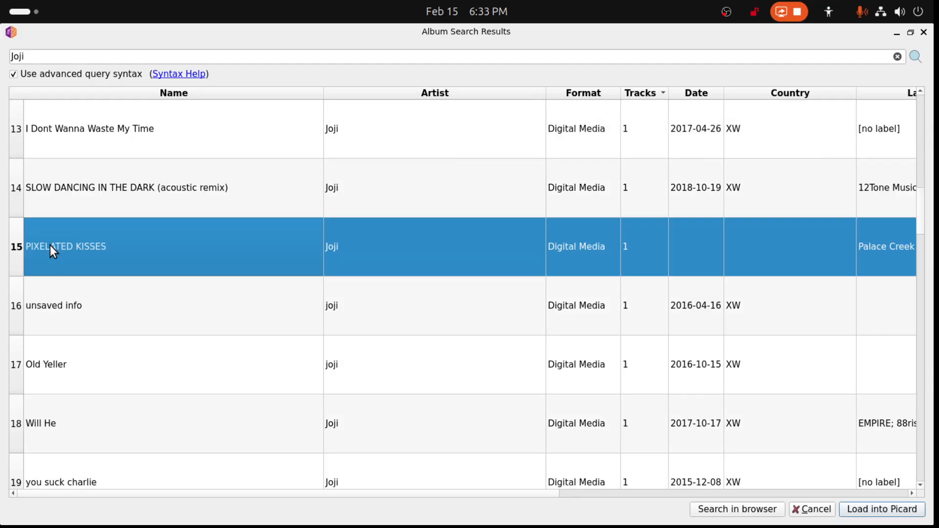
double_click(50, 245)
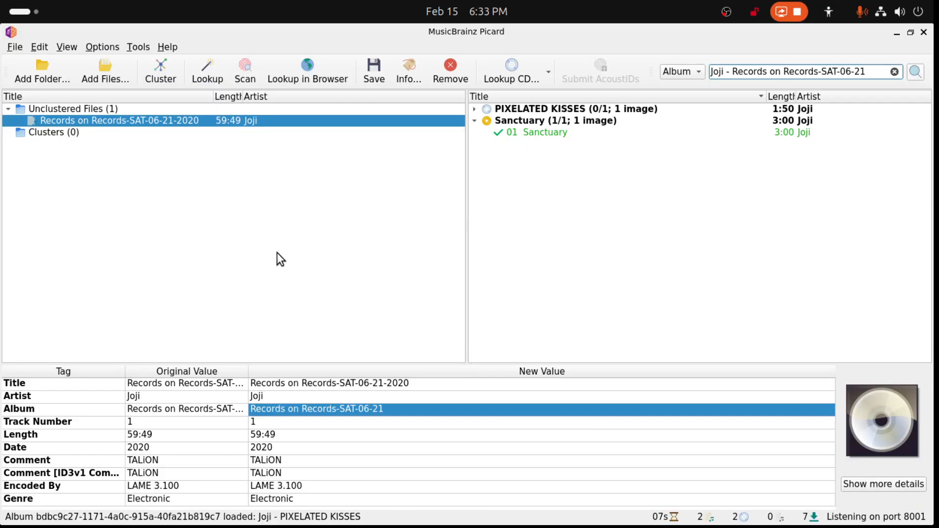
left_click(475, 108)
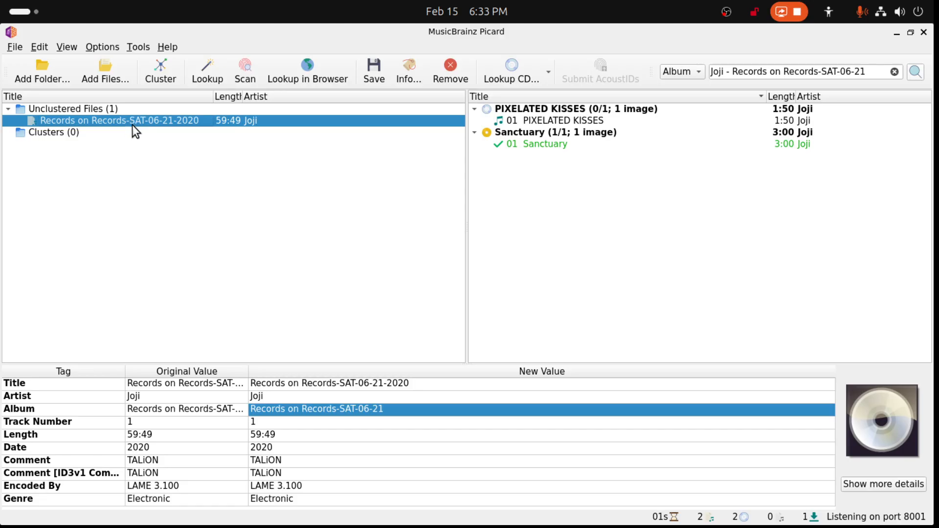
left_click(518, 110)
key("Delete")
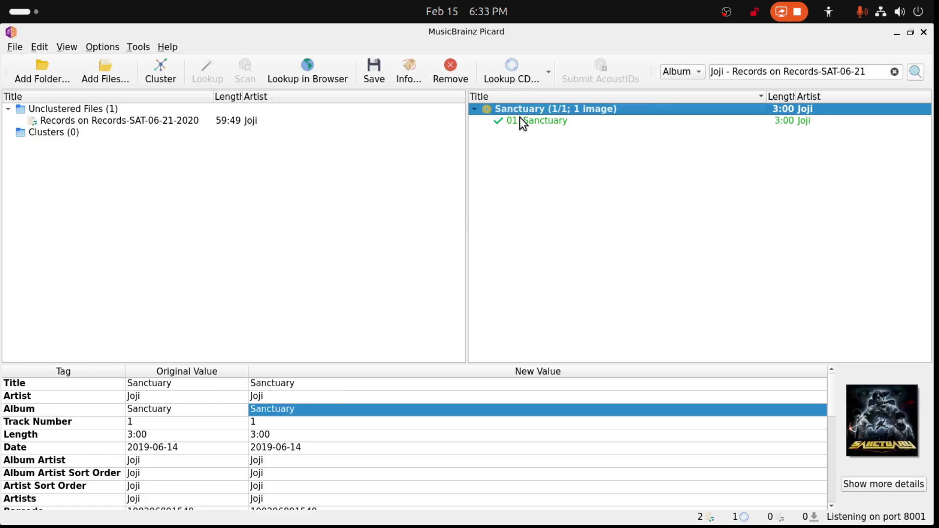
- Remove the Sanctuary release from Picard and review the title, artist and album tags of the Records on Records file
key("Delete")
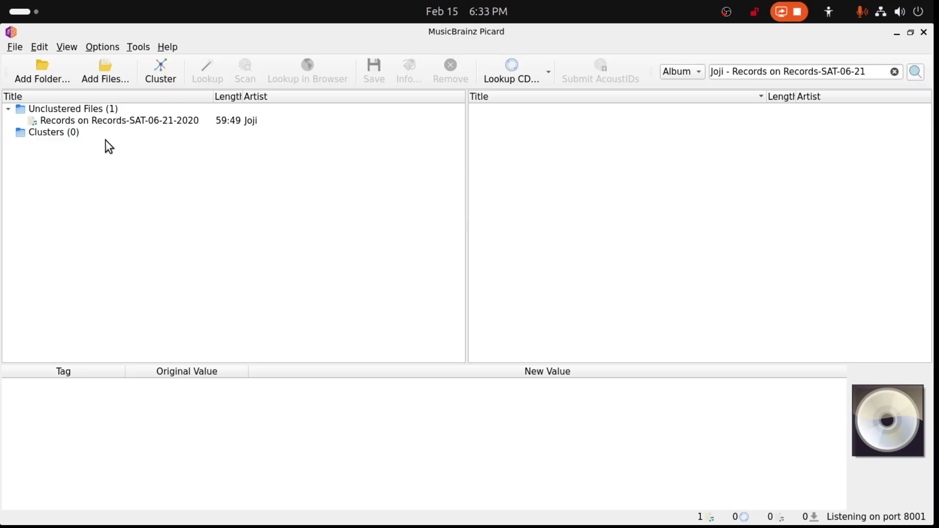
left_click(129, 122)
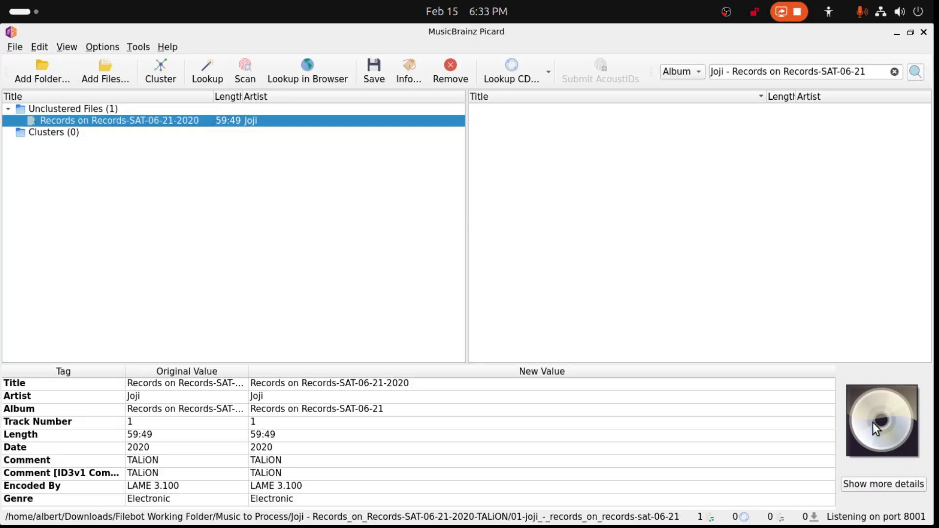
left_click(353, 386)
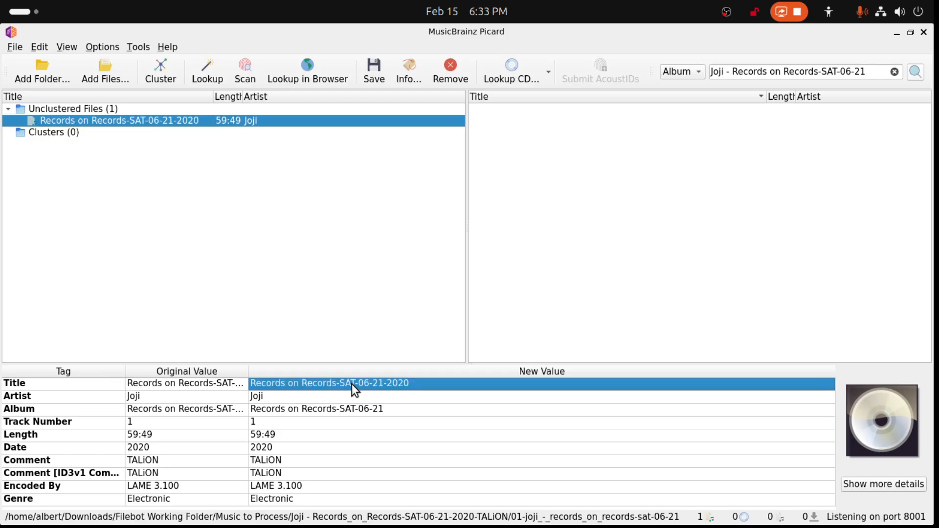
left_click(261, 401)
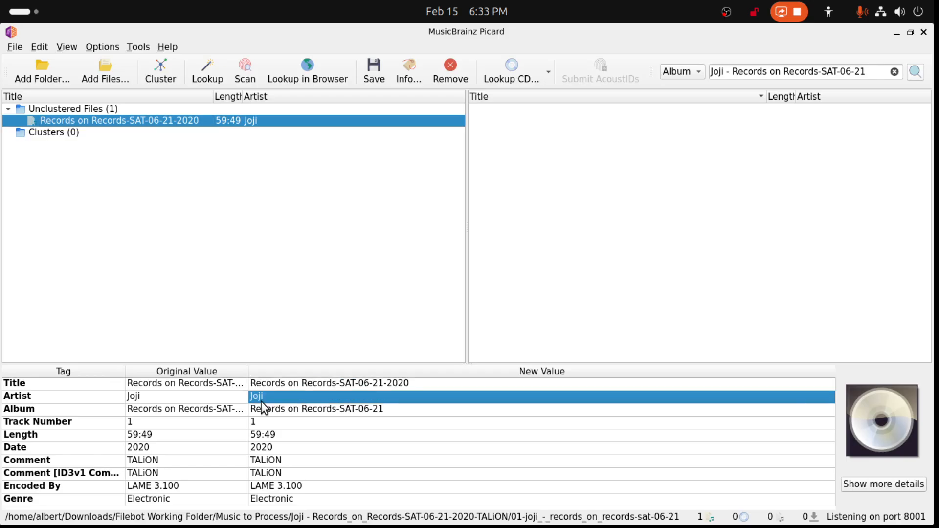
left_click(291, 413)
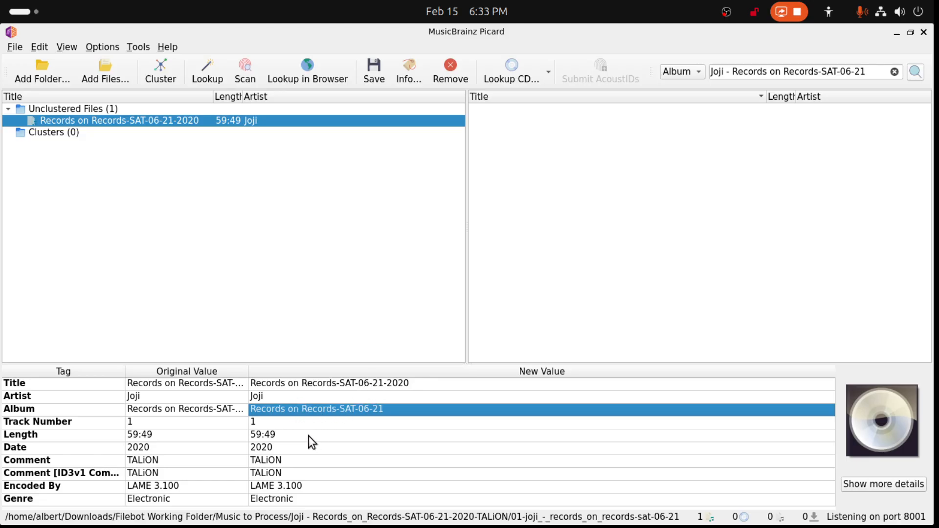
- Remove the Date tag from the Records on Records file
double_click(264, 450)
left_click(279, 449)
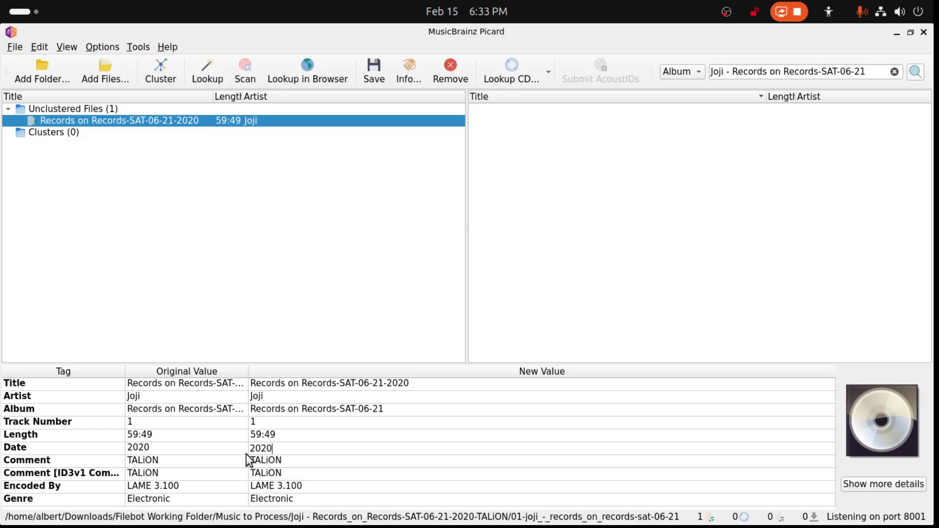
left_click(14, 450)
right_click(17, 450)
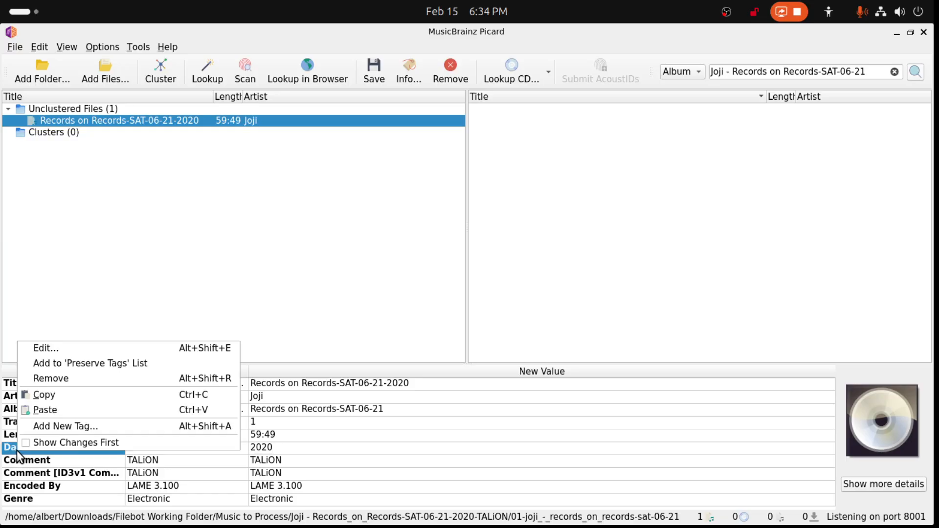
left_click(50, 380)
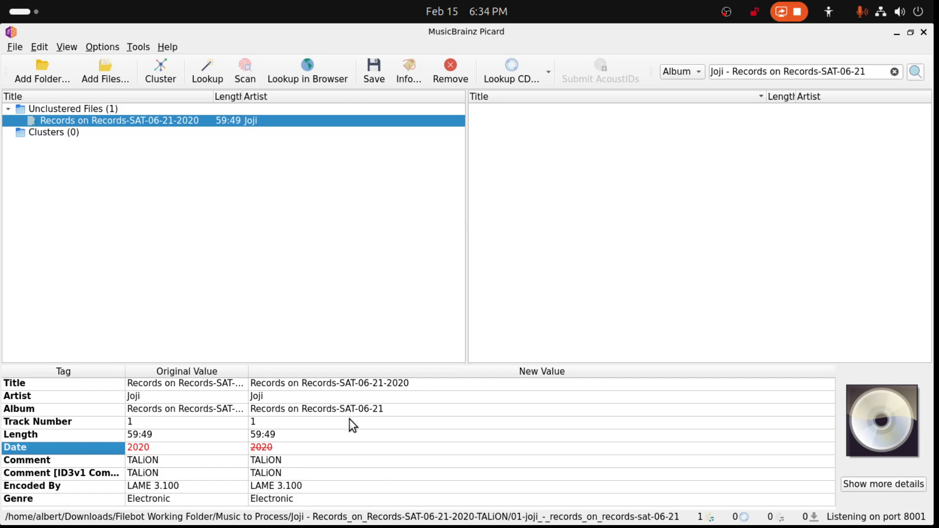
- Add the Artist tag to the Preserve Tags list and add a date value of 2020-06-21 alongside 2020 to the Records on Records file
right_click(107, 395)
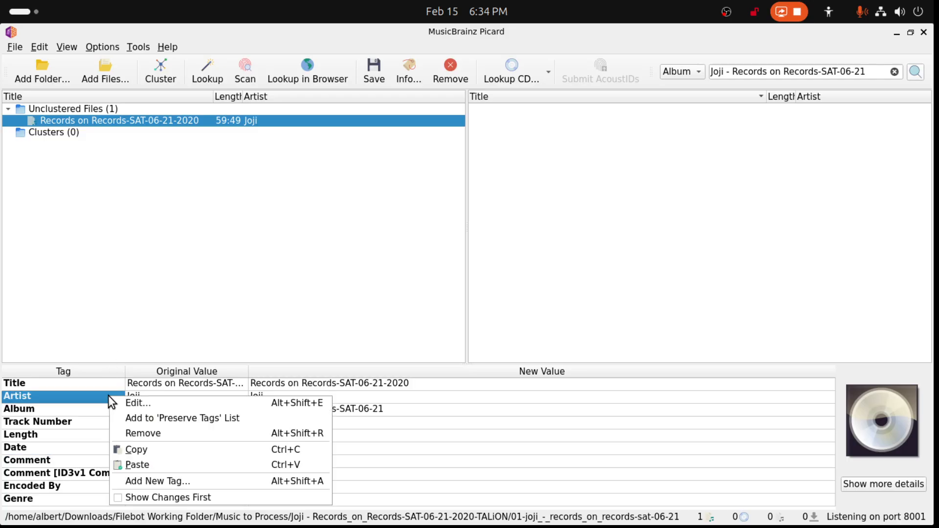
left_click(138, 417)
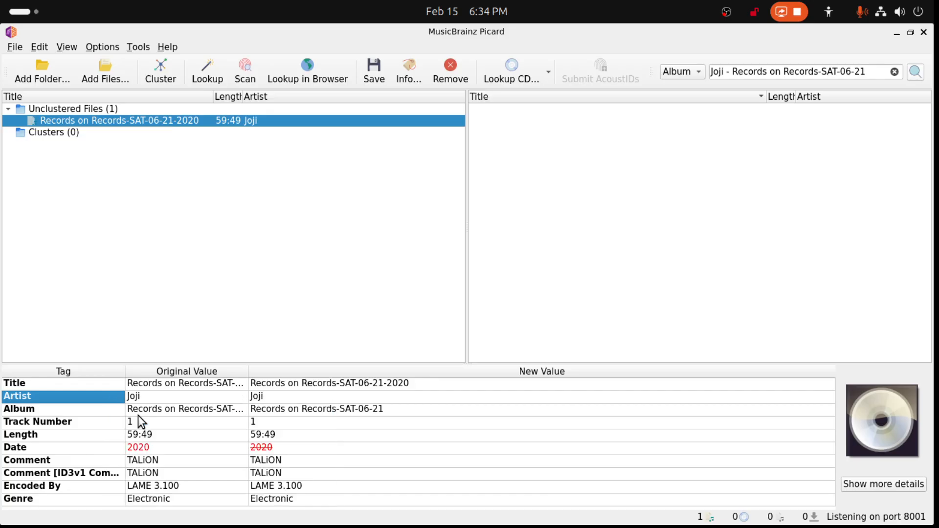
right_click(89, 382)
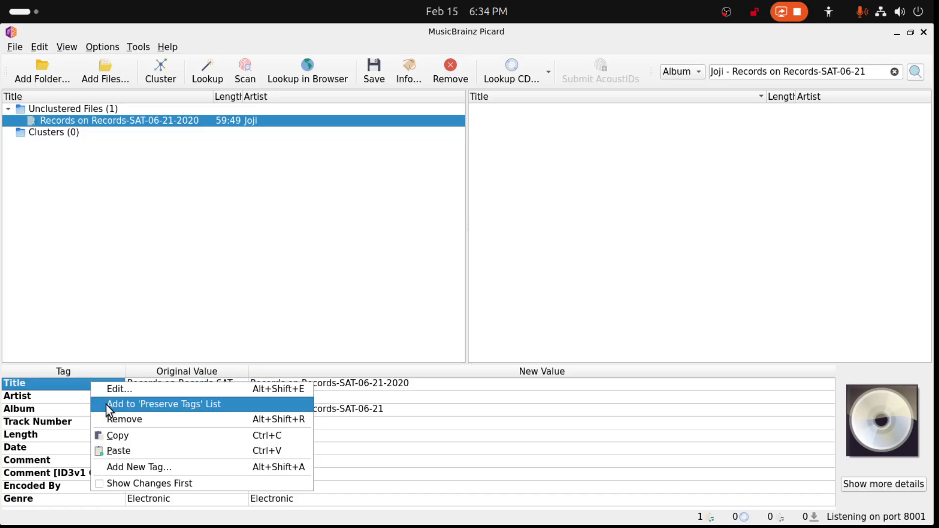
left_click(119, 466)
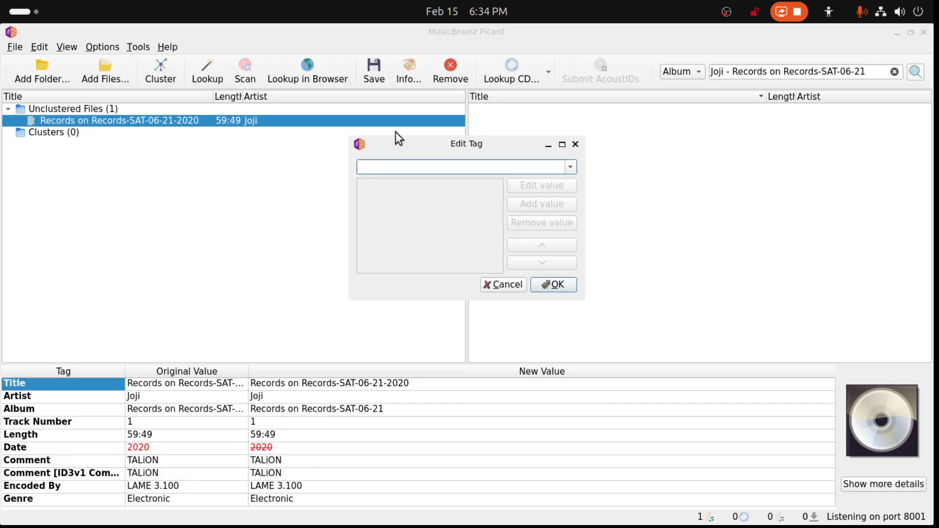
type("date")
left_click(383, 178)
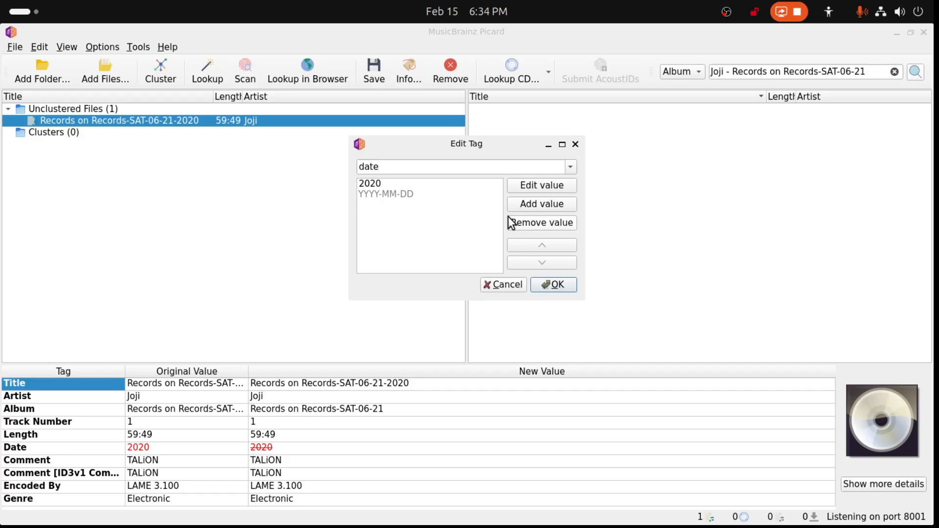
type("2020-06-21")
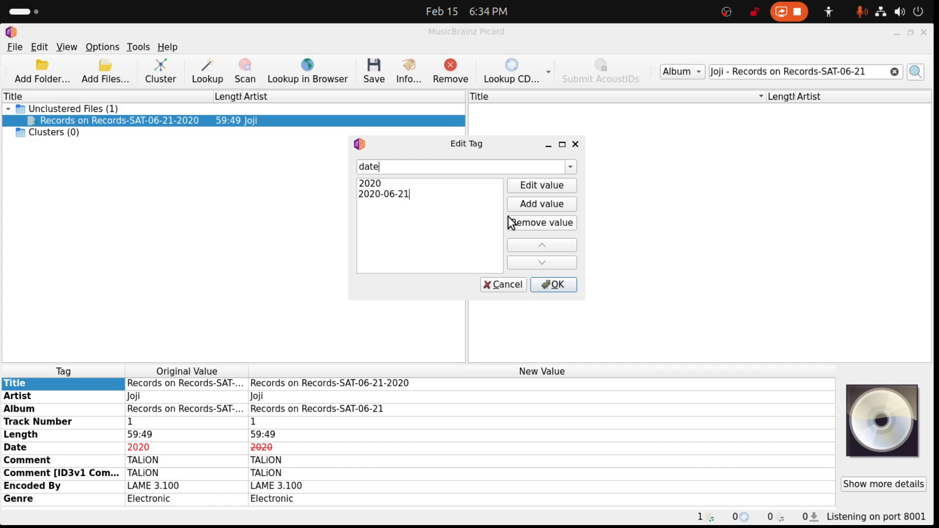
left_click(562, 286)
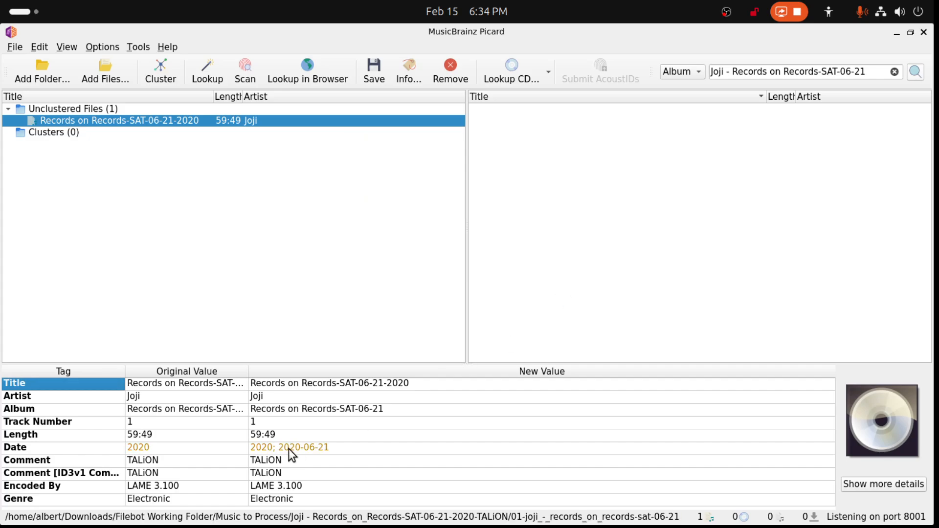
- Shorten both the title and album tags of the Joji mix file to "Records on Records"
double_click(322, 383)
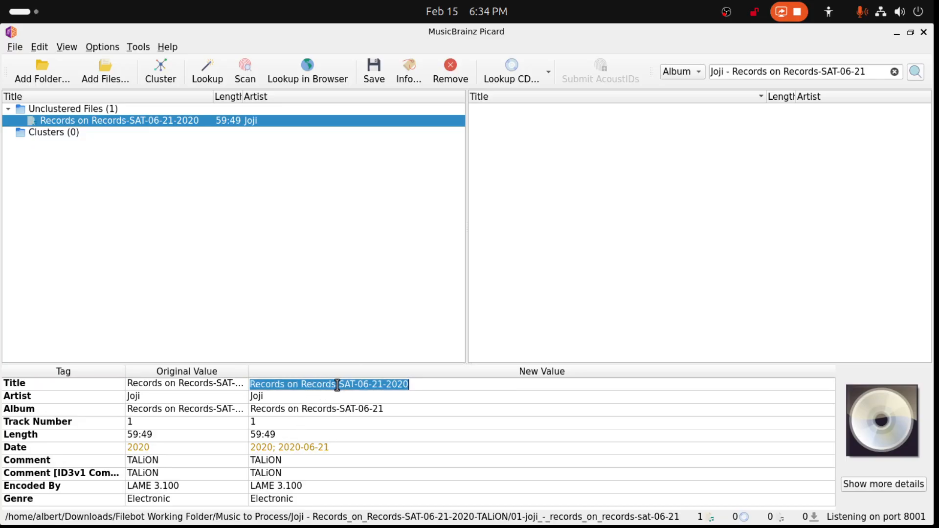
left_click_drag(337, 384, 469, 397)
key("BackSpace")
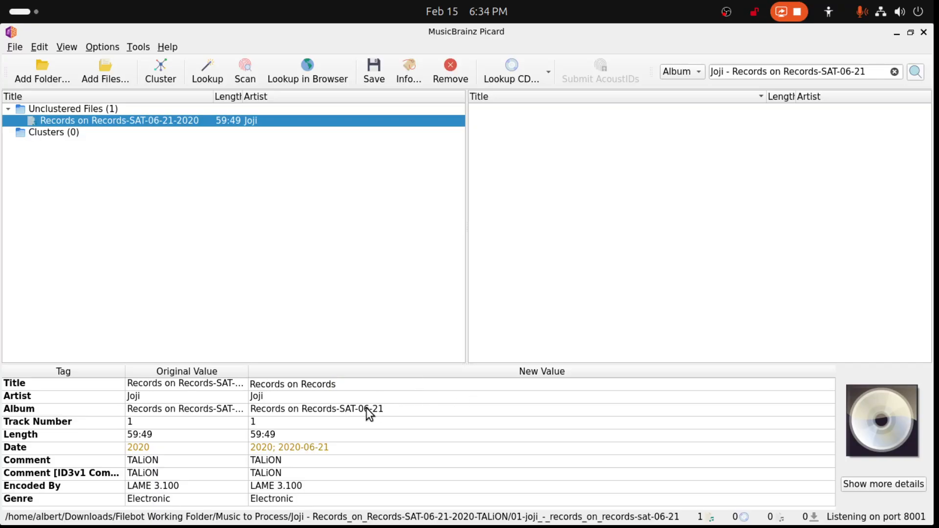
key("Return")
double_click(343, 409)
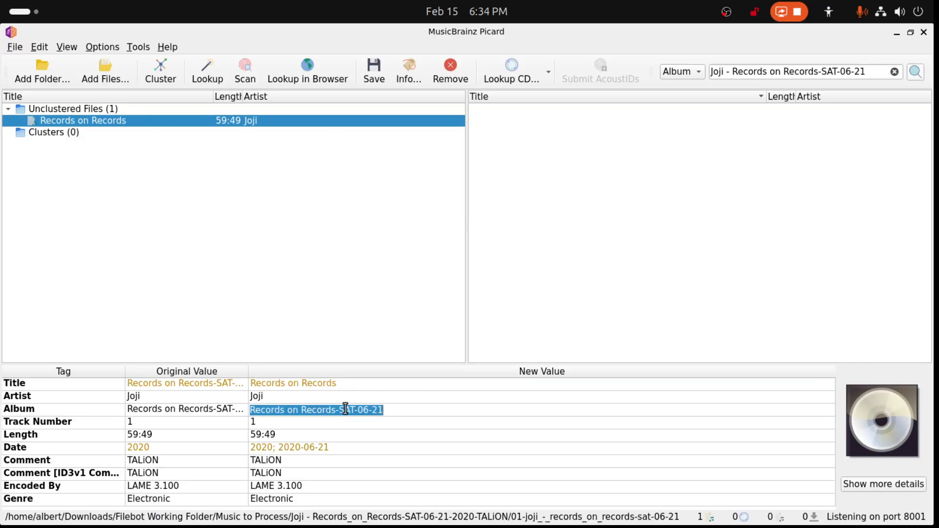
left_click_drag(337, 409, 414, 421)
key("BackSpace")
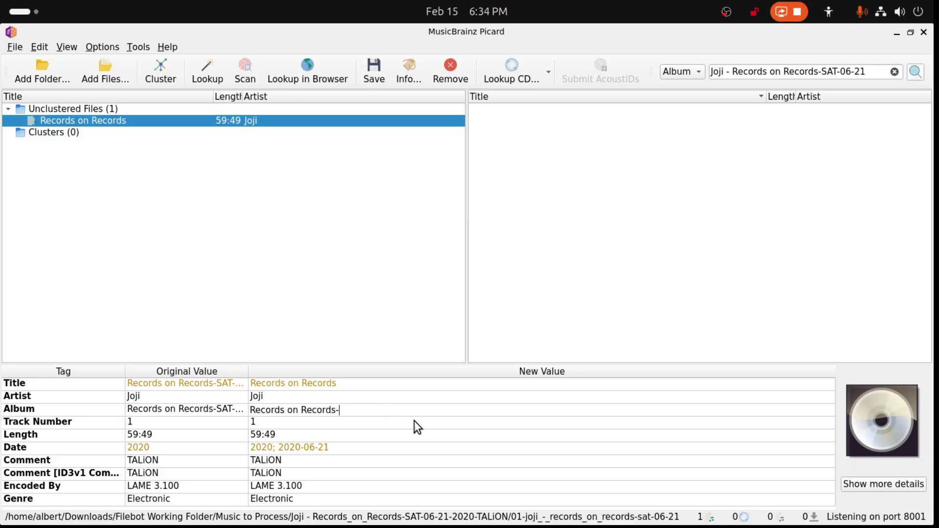
key("Return")
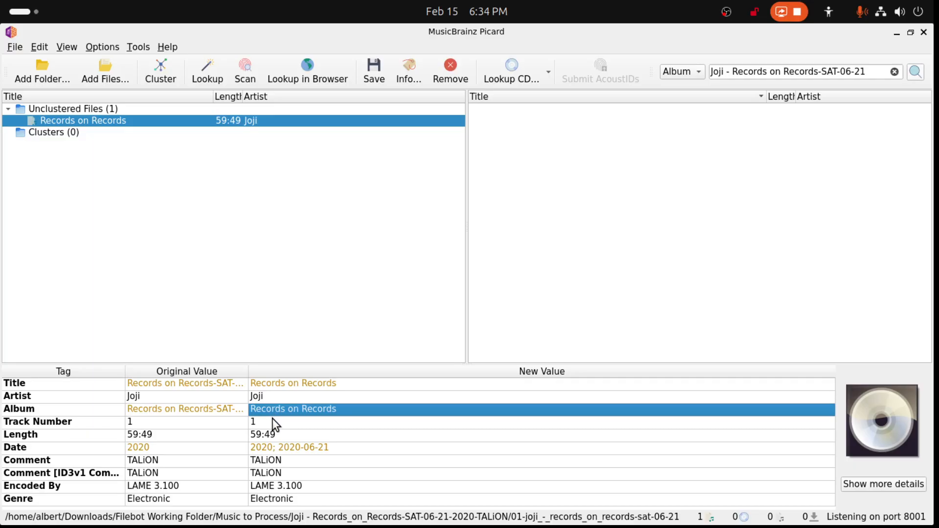
- Remove the 2020 value from the file's Date tag, keeping 2020-06-21 as the only date
double_click(281, 451)
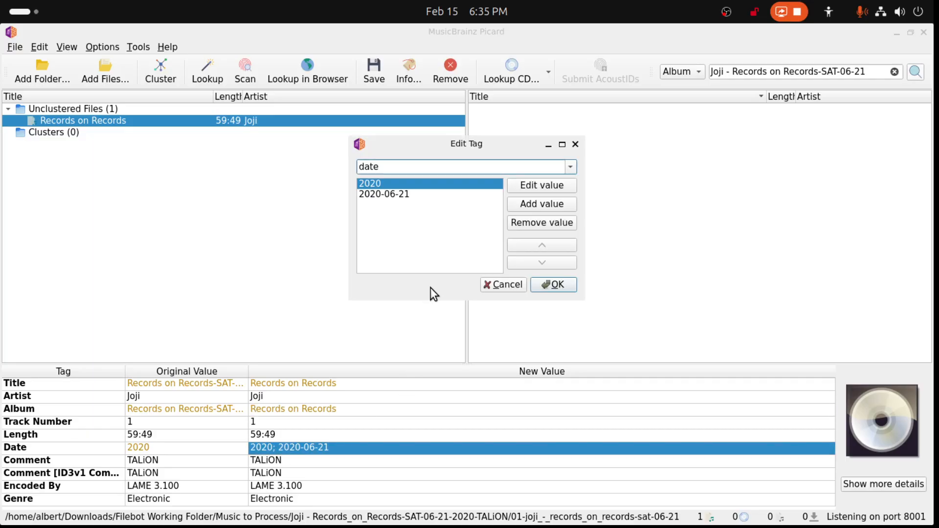
left_click(393, 198)
left_click(391, 184)
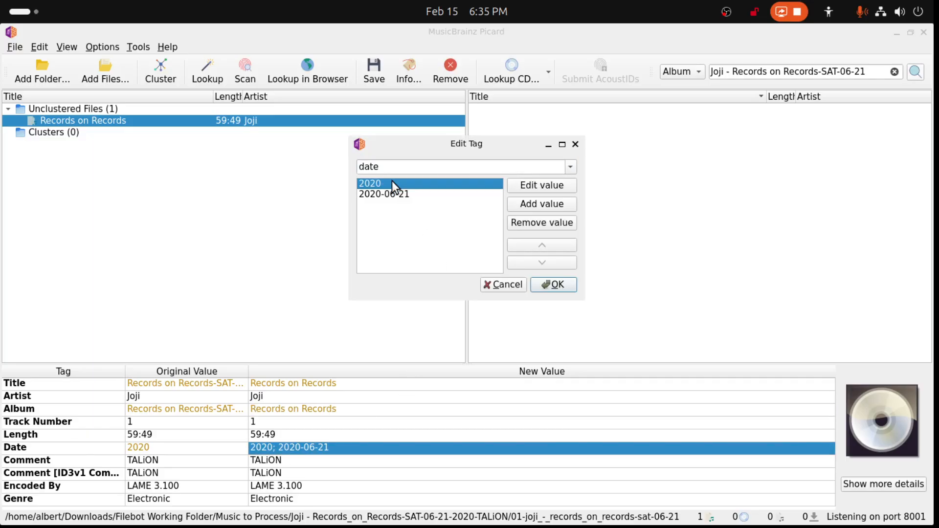
left_click(532, 226)
left_click(557, 286)
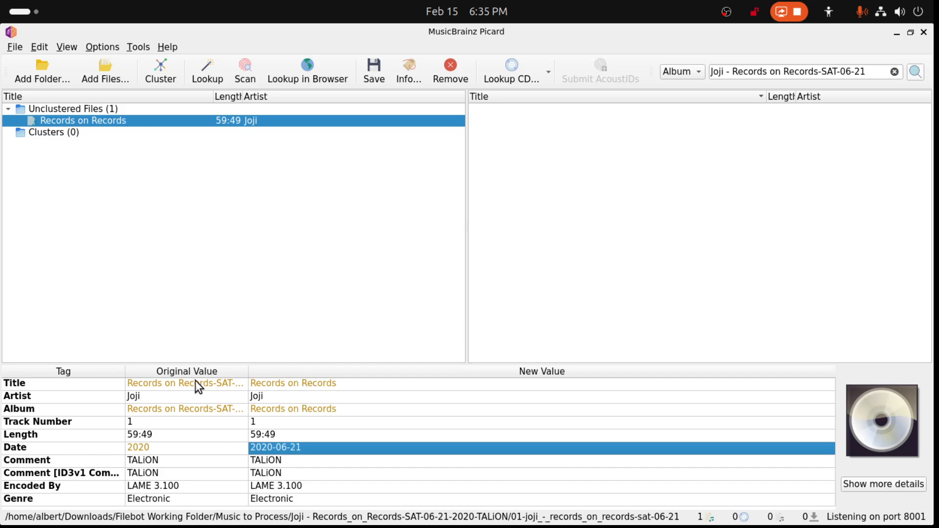
- Look through the available tag names for a new tag on the Records on Records file, then close the tag editor
right_click(101, 386)
left_click(140, 499)
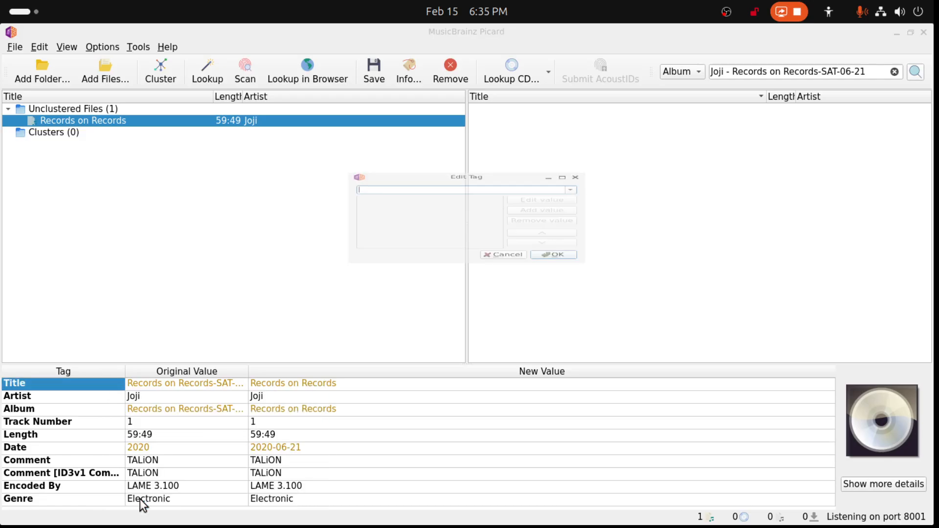
left_click(571, 167)
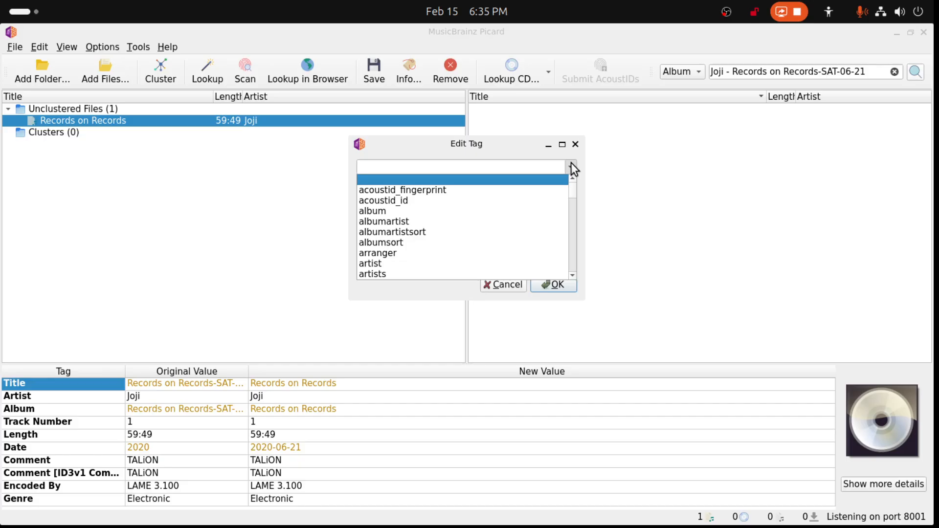
scroll(551, 189, "down", 1)
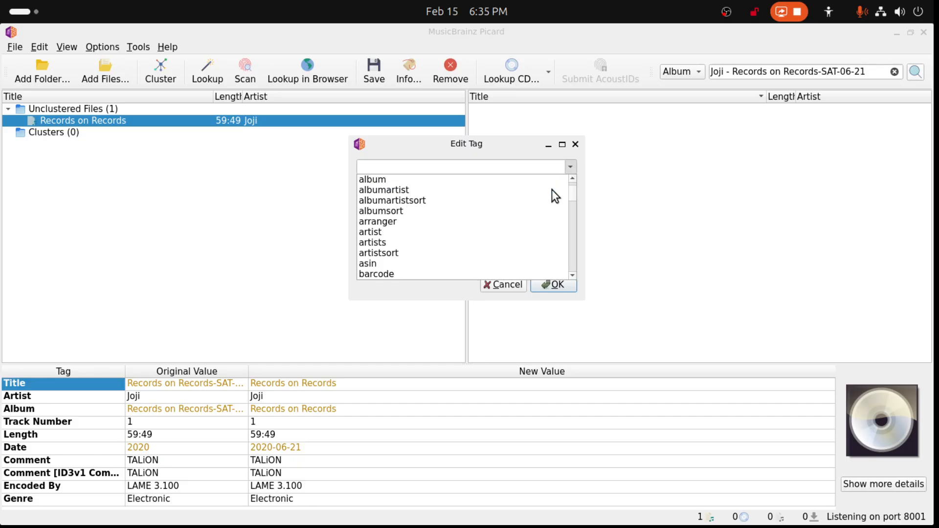
scroll(552, 190, "down", 1)
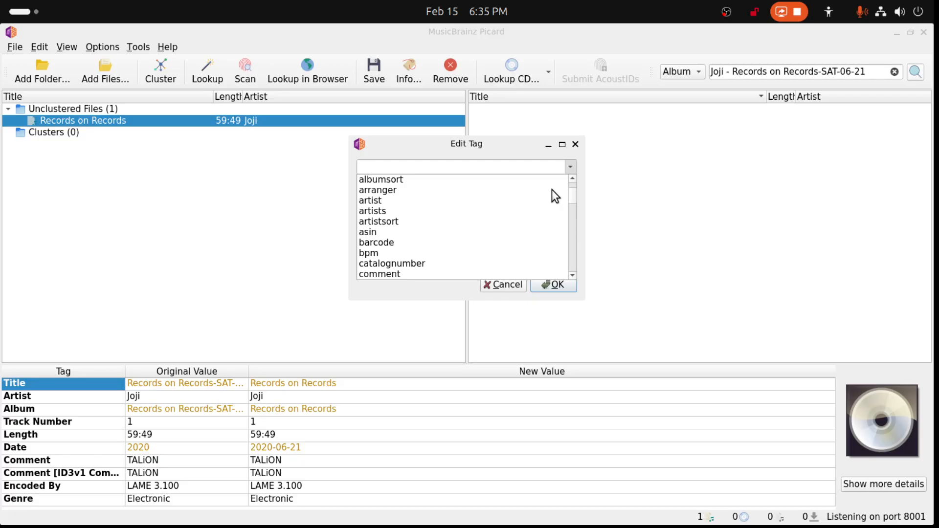
scroll(551, 190, "up", 1)
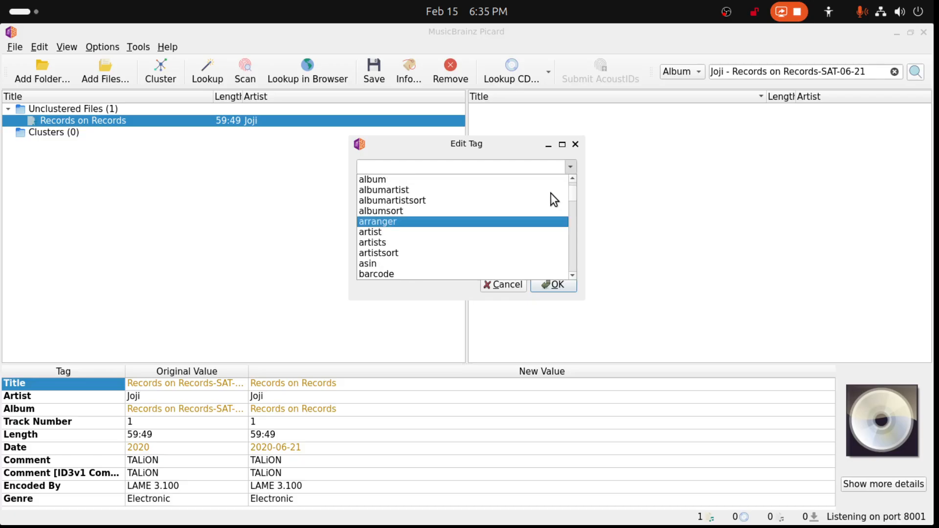
scroll(550, 193, "up", 1)
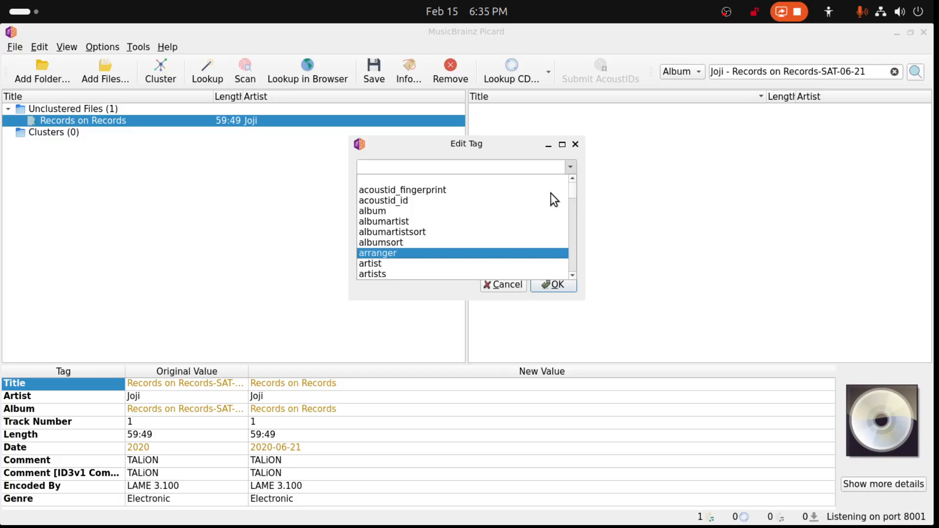
scroll(551, 193, "down", 2)
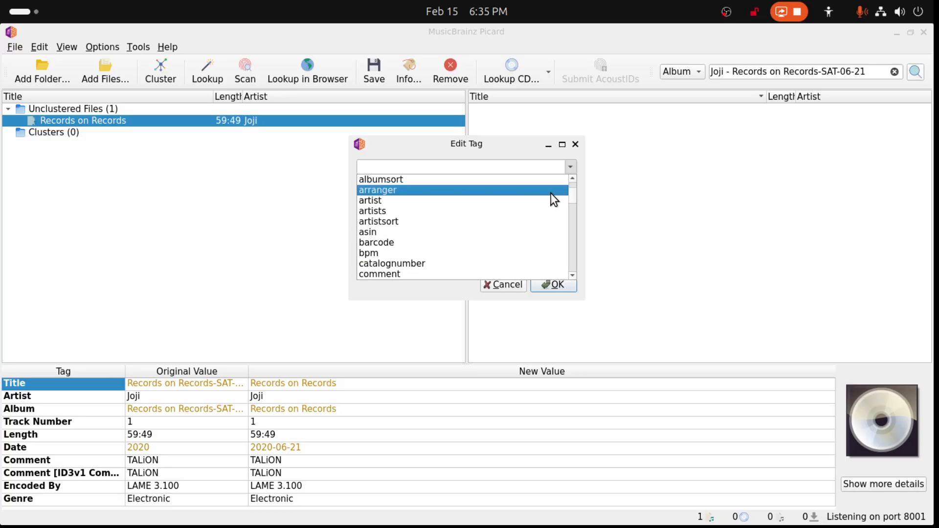
scroll(551, 192, "down", 1)
scroll(551, 193, "down", 9)
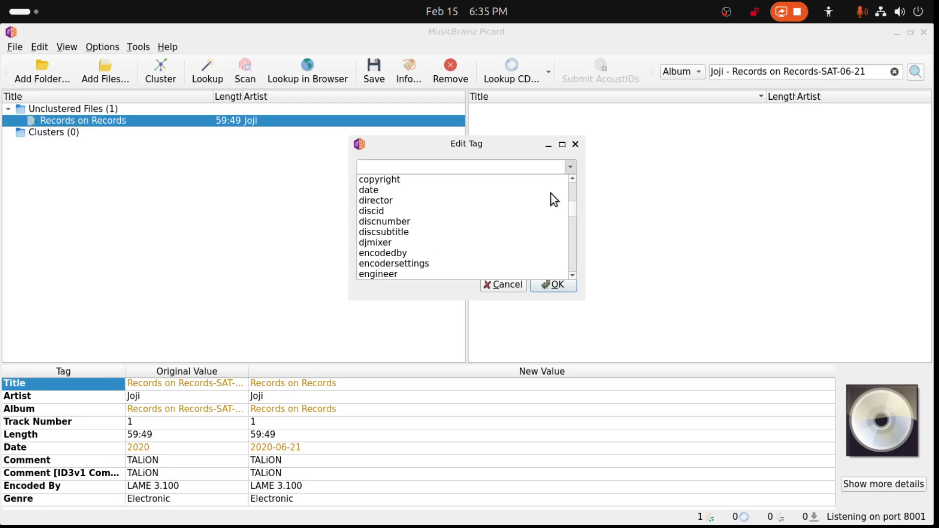
scroll(551, 193, "down", 4)
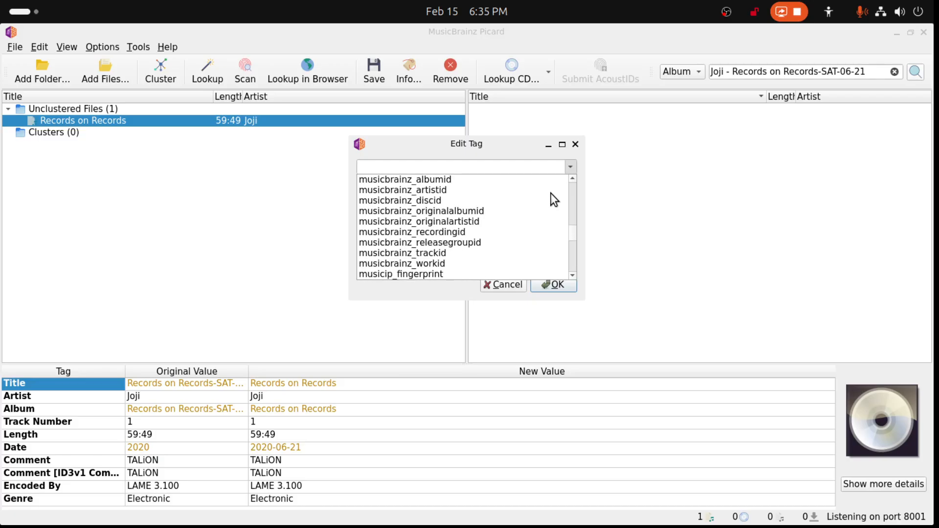
left_click(575, 144)
- Load the "2025 - PIXELATED KISSES (2025)" folder from the Joji music folder in Files into Picard and maximize Picard's window
left_click_drag(620, 31, 648, 257)
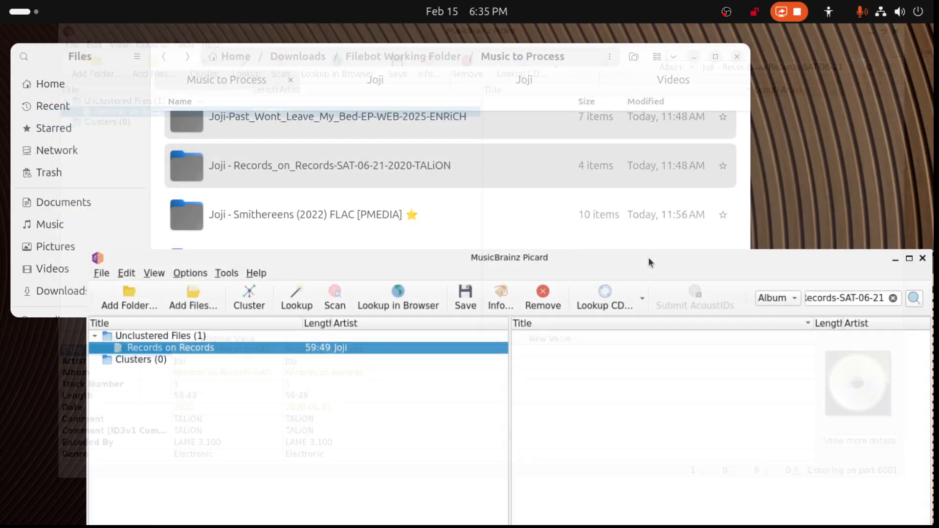
left_click(384, 81)
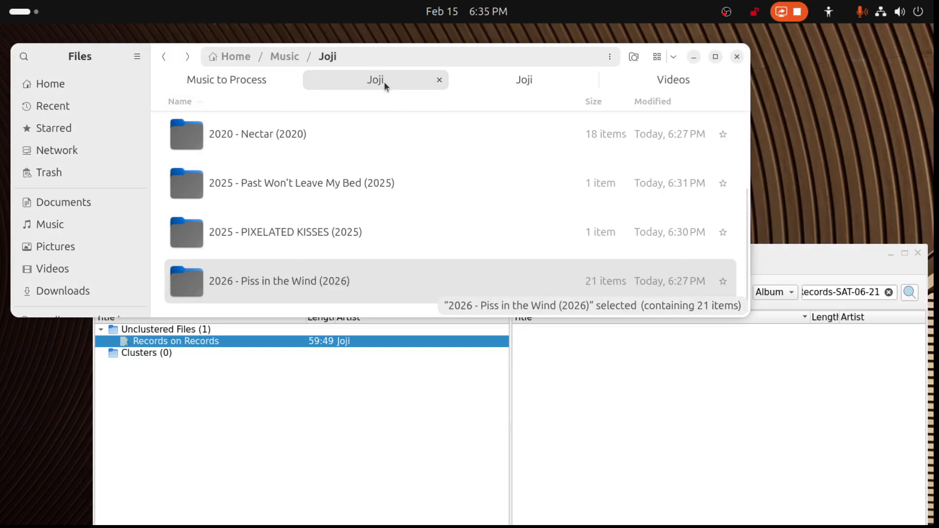
scroll(324, 174, "up", 3)
scroll(325, 175, "down", 3)
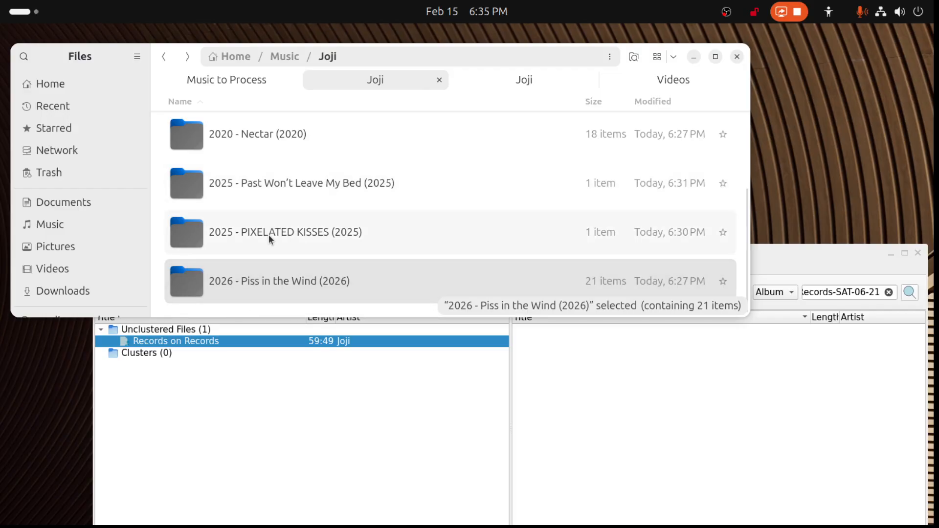
left_click_drag(268, 234, 636, 372)
left_click(781, 252)
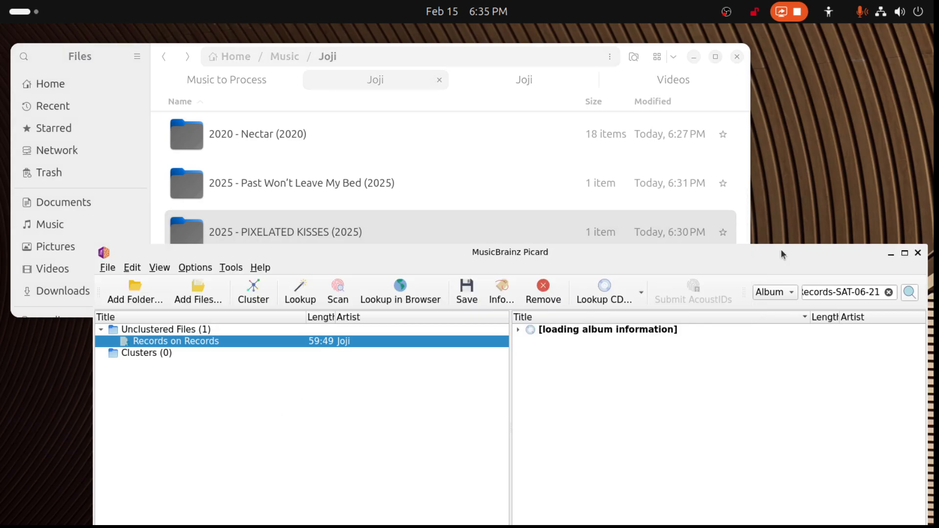
left_click_drag(779, 259, 759, 97)
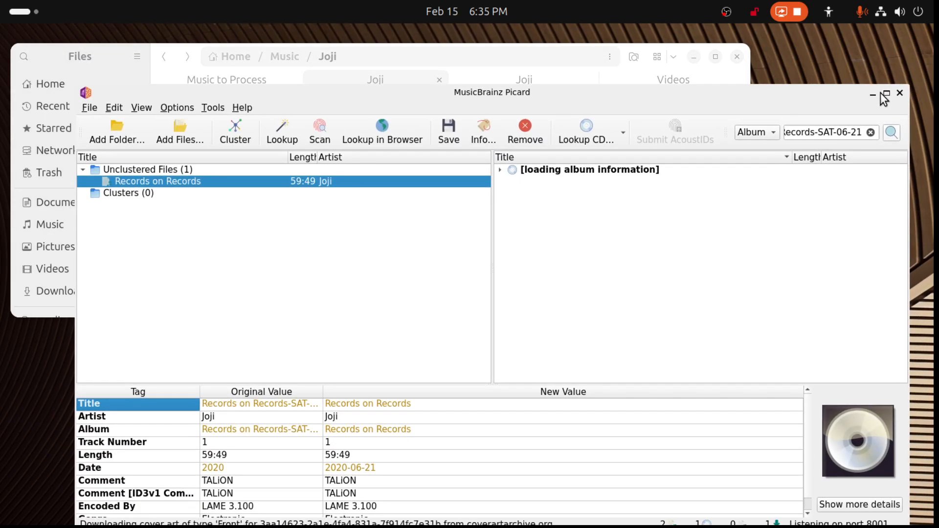
left_click(884, 97)
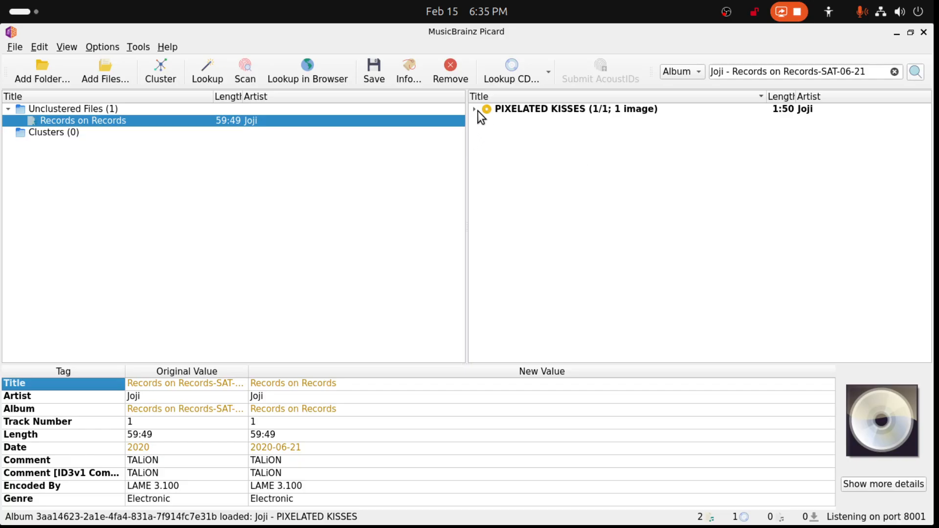
- Examine the tags of the PIXELATED KISSES release, including its genre, media, MusicBrainz IDs and album type, as a reference
left_click(503, 109)
scroll(272, 416, "down", 3)
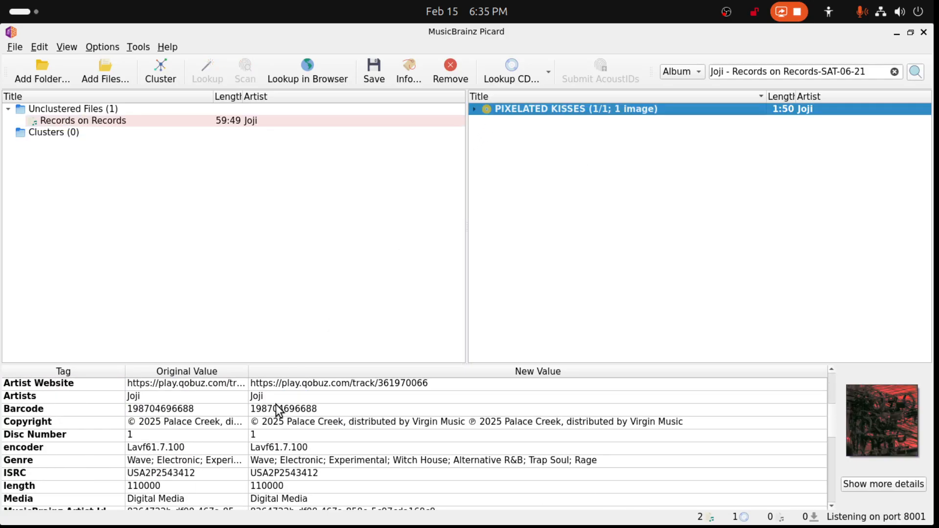
scroll(275, 424, "down", 1)
scroll(277, 418, "down", 1)
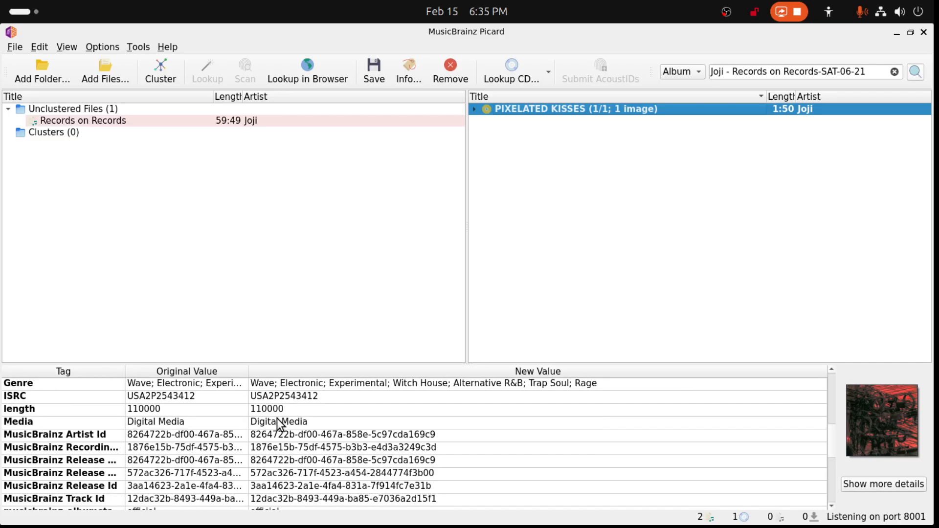
scroll(277, 425, "up", 5)
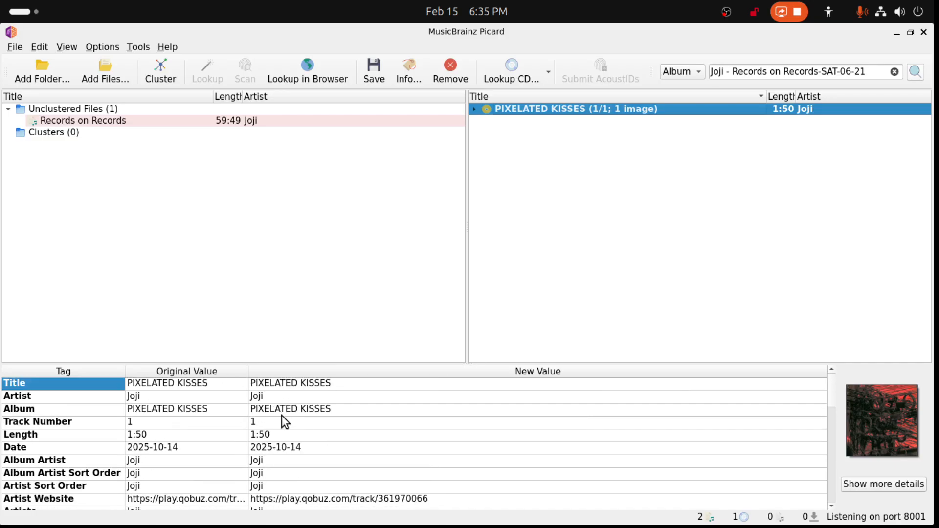
scroll(282, 455, "down", 2)
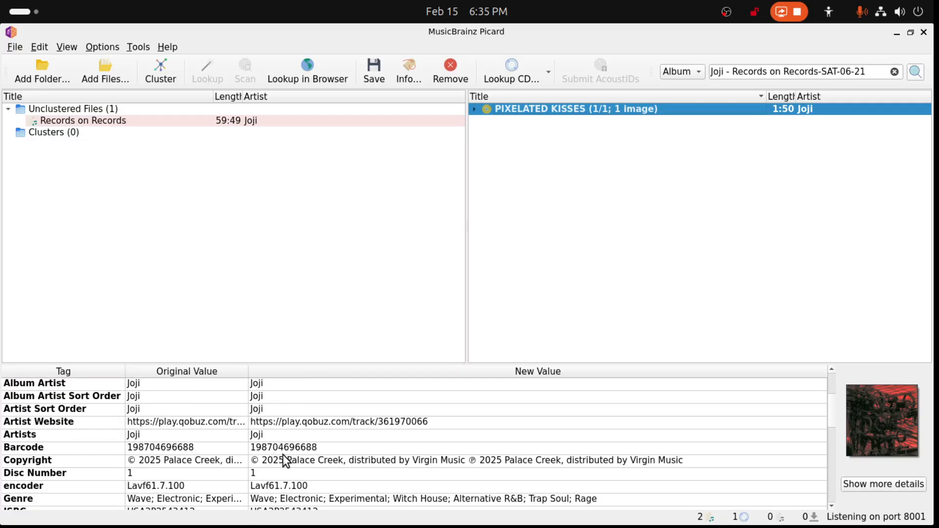
scroll(283, 454, "down", 1)
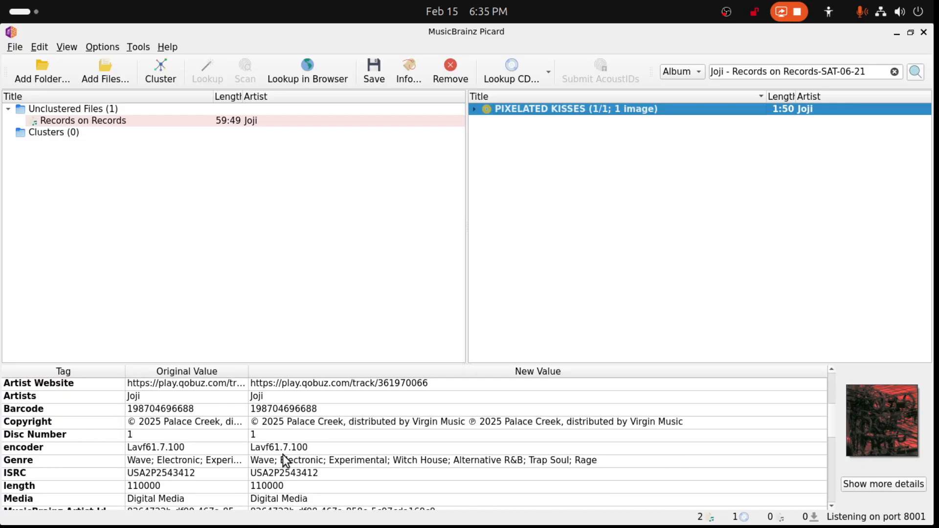
scroll(283, 454, "down", 1)
scroll(282, 454, "down", 1)
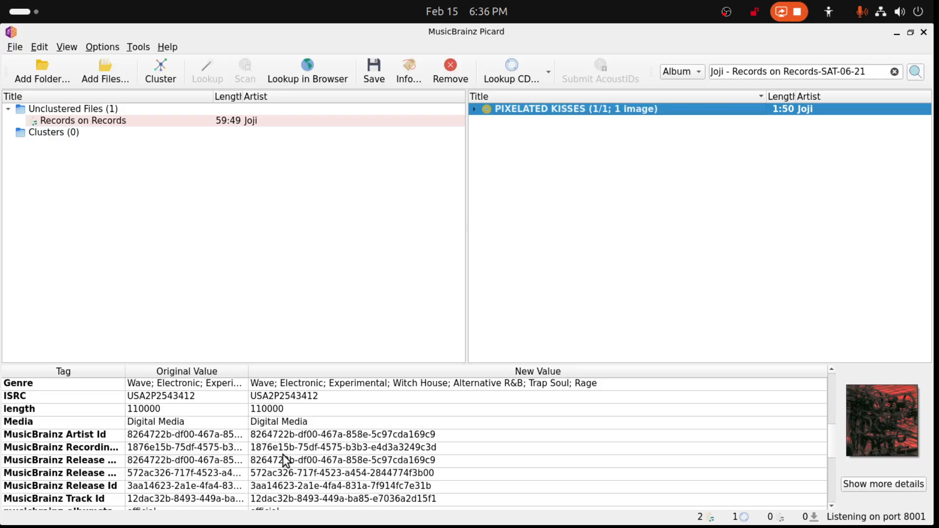
scroll(285, 460, "down", 1)
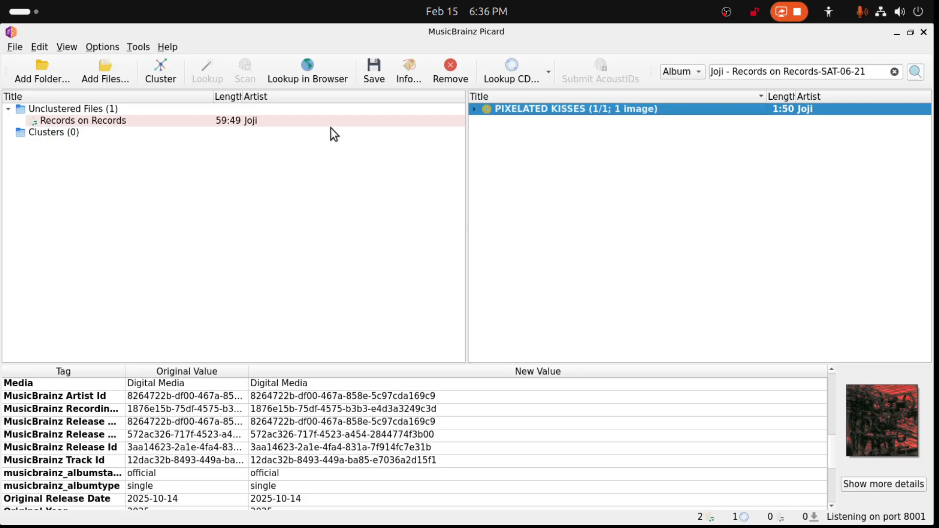
- Start a new tag on the Records on Records file and look through the available tag names beginning with "music"
left_click(82, 121)
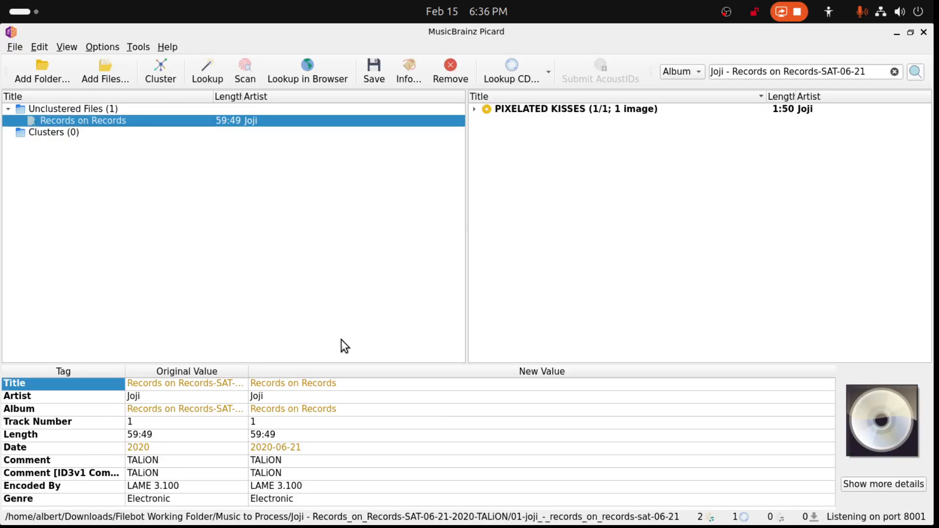
right_click(89, 385)
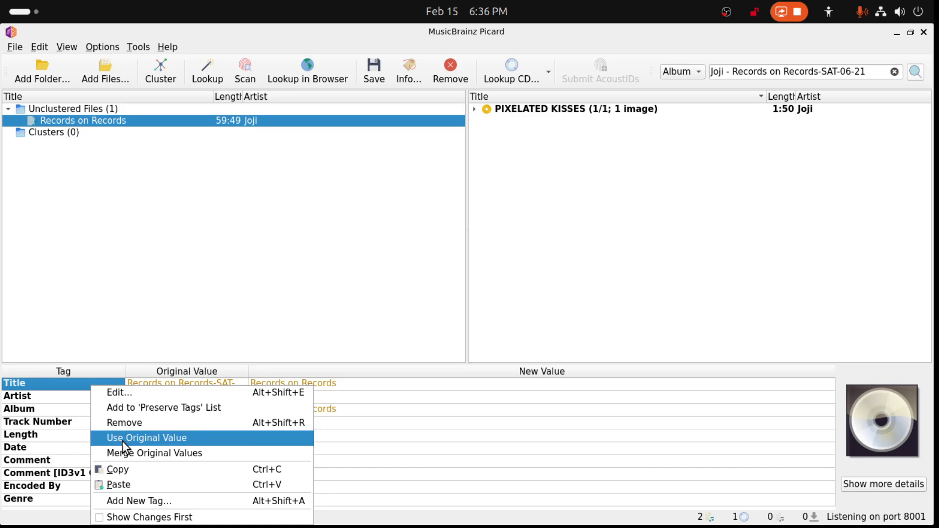
left_click(128, 500)
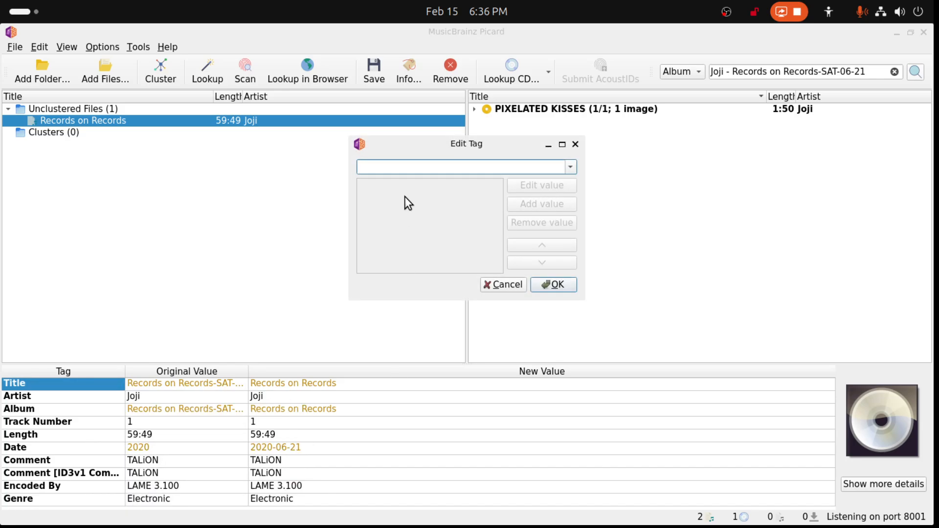
type("music")
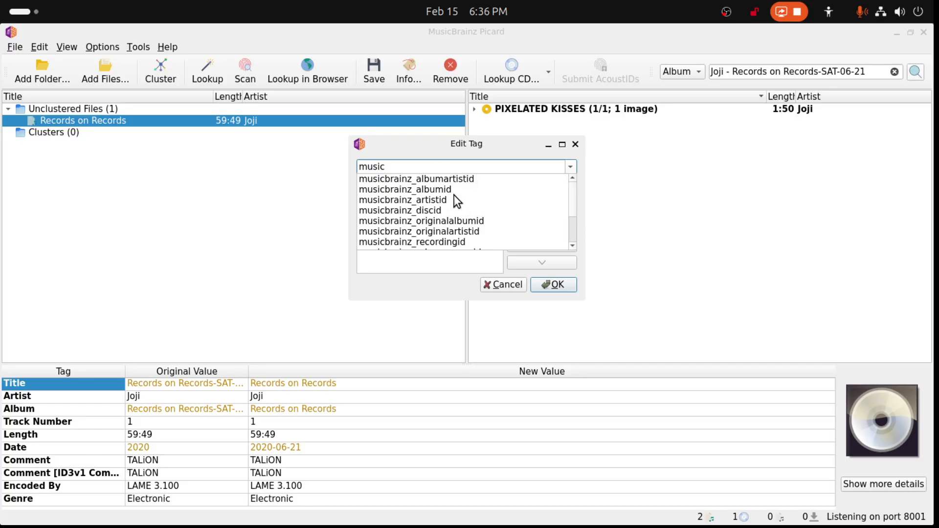
scroll(454, 199, "down", 1)
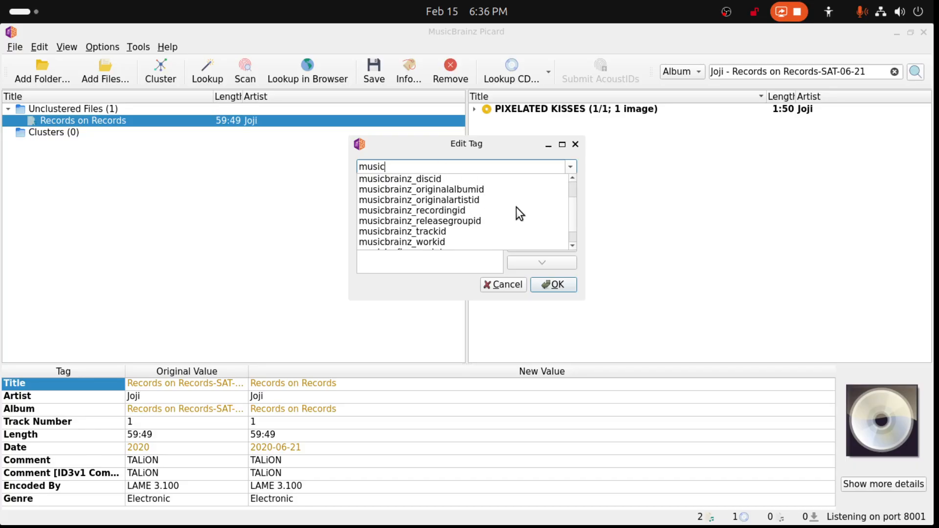
scroll(514, 207, "down", 1)
scroll(509, 203, "up", 2)
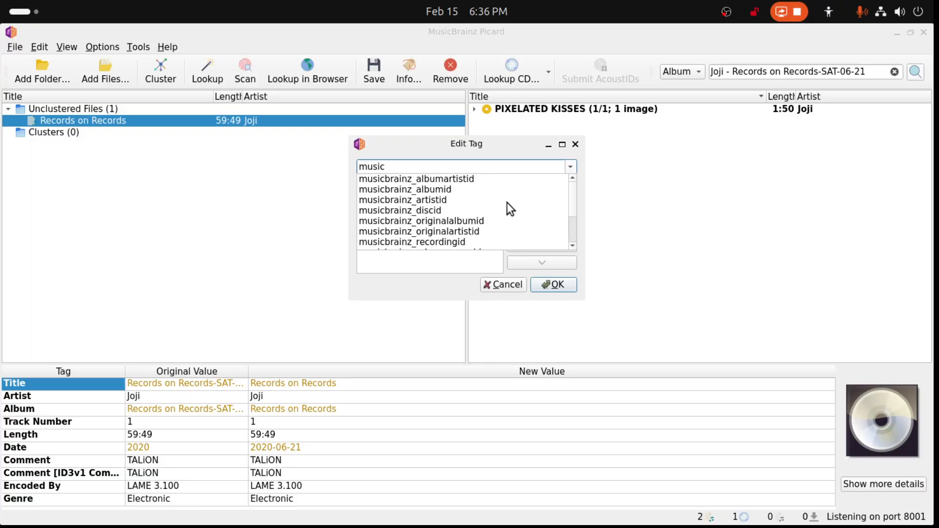
left_click(435, 166)
key("BackSpace")
key("BackSpace")
key("BackSpace")
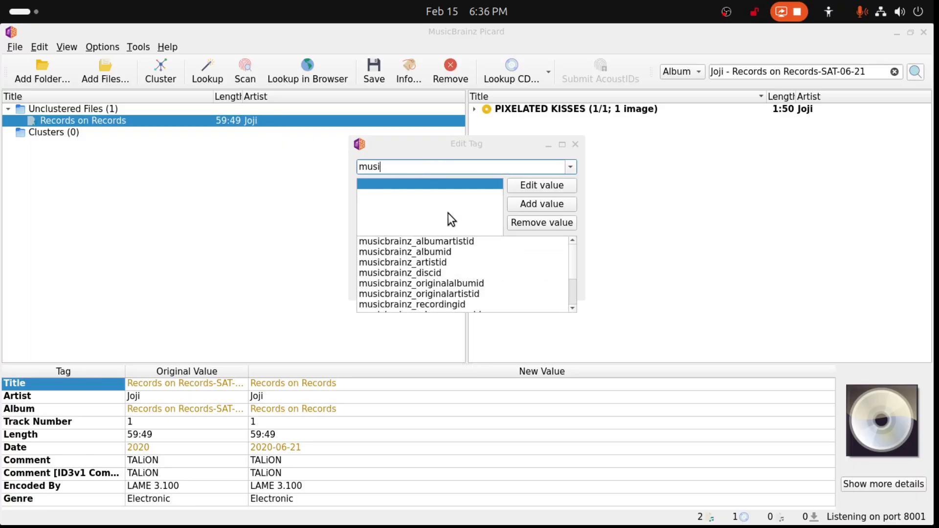
key("BackSpace")
key("BackSpace")
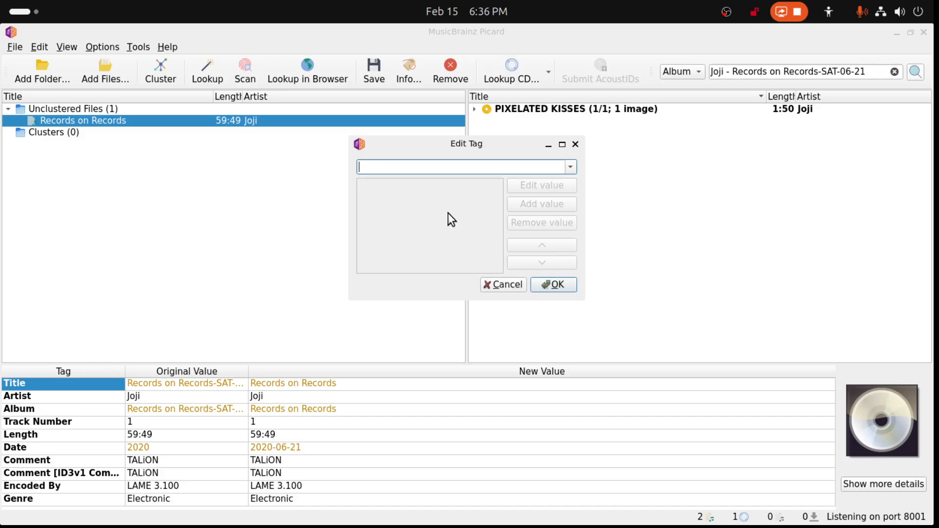
- Try to find an album type tag name by entering variations of "album", then cancel the new tag
type("album")
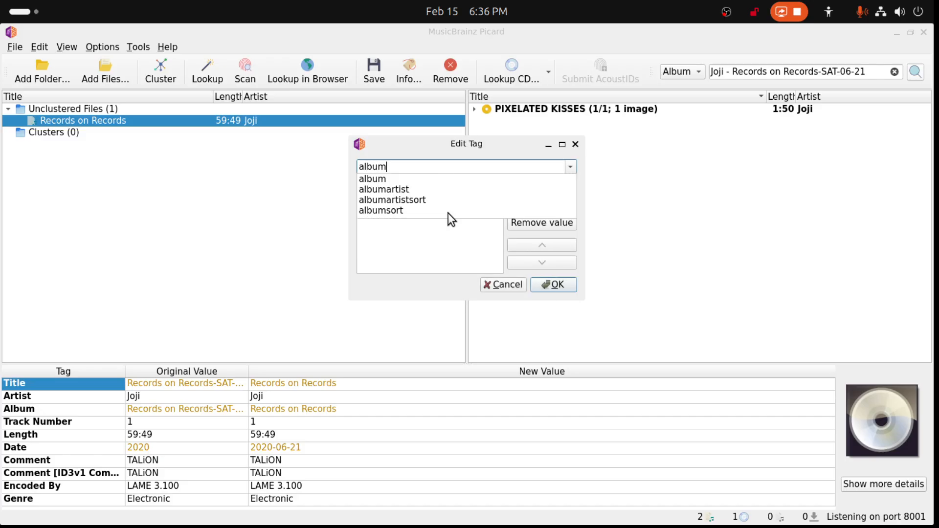
type("typ")
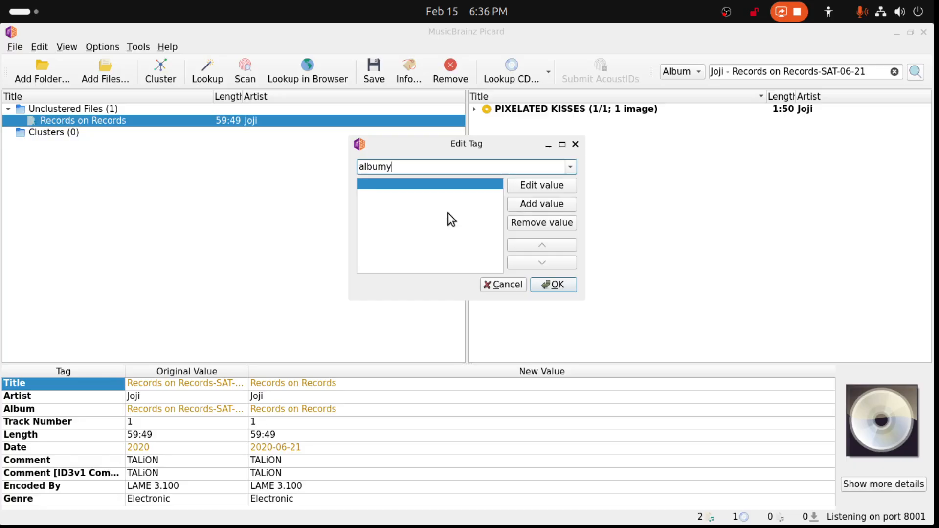
key("BackSpace")
key("BackSpace")
key("BackSpace")
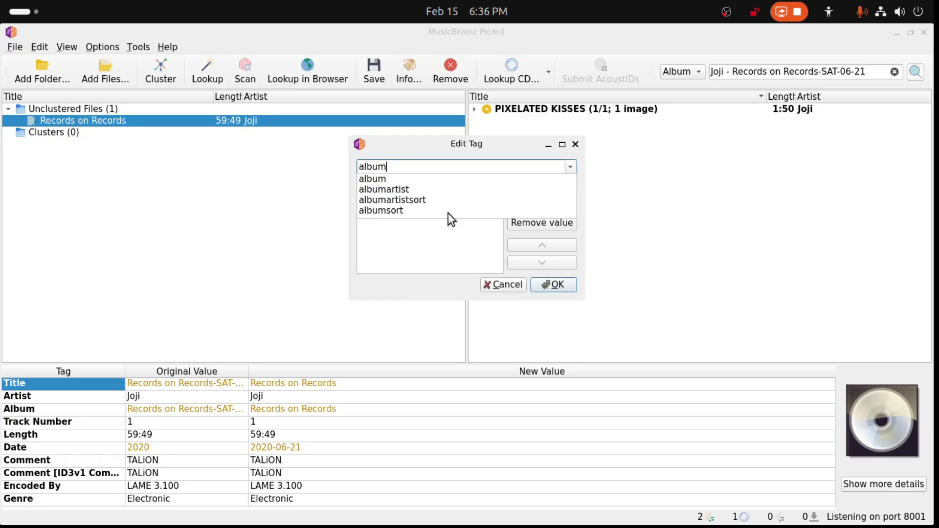
type("-ty")
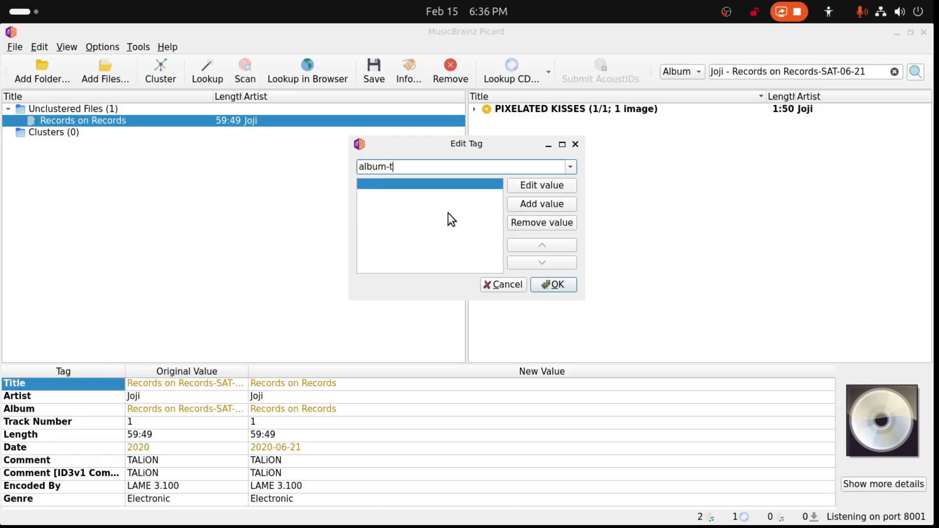
key("BackSpace")
key("BackSpace")
key("BackSpace")
key("BackSpace")
key("BackSpace")
key("BackSpace")
key("BackSpace")
key("BackSpace")
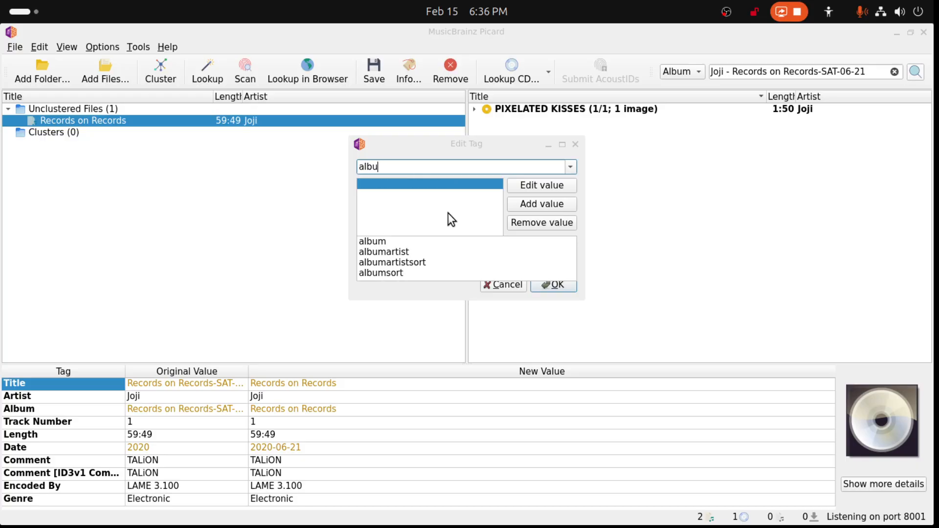
left_click(566, 113)
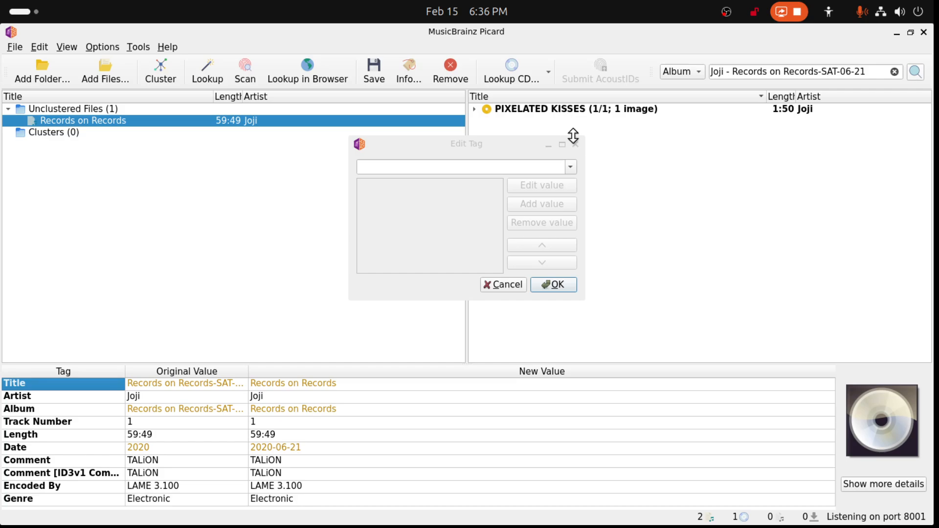
left_click(522, 285)
- Copy the musicbrainz_albumtype tag from the PIXELATED KISSES release
left_click(557, 111)
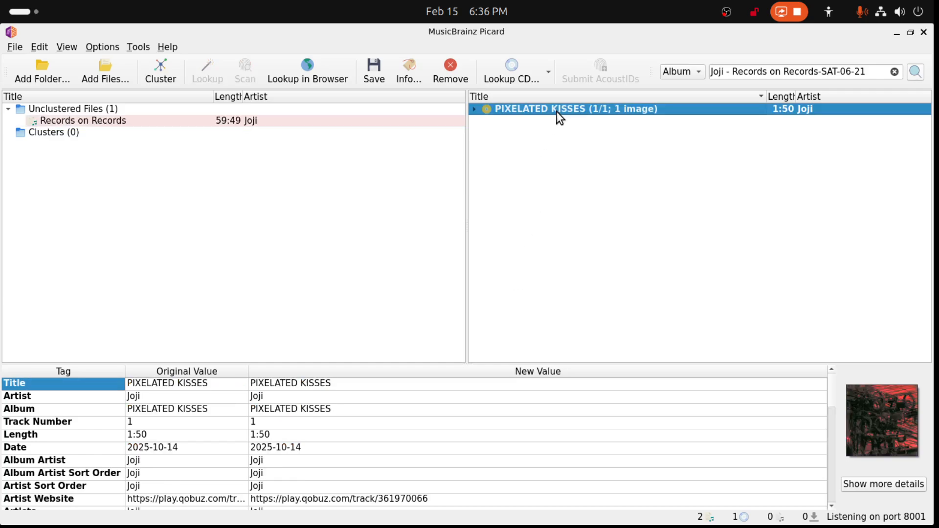
scroll(92, 473, "down", 5)
scroll(92, 473, "down", 2)
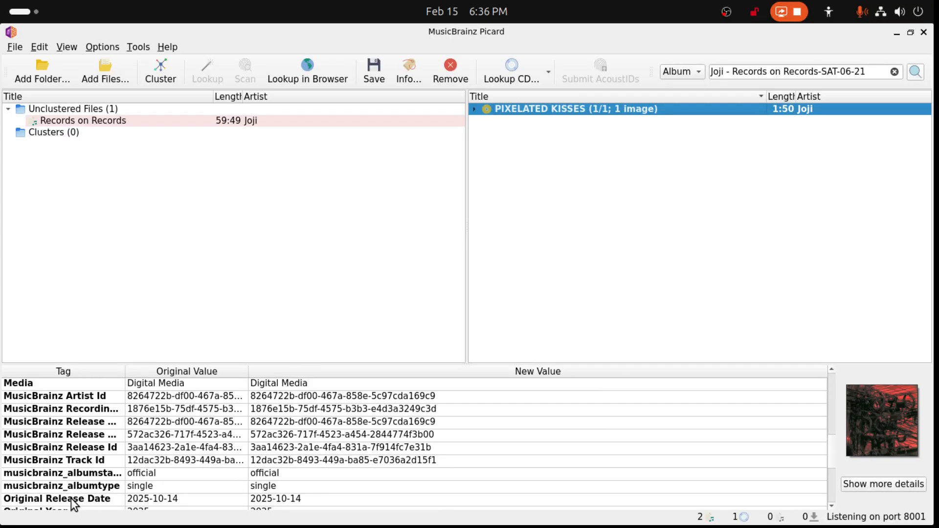
left_click(72, 485)
right_click(81, 486)
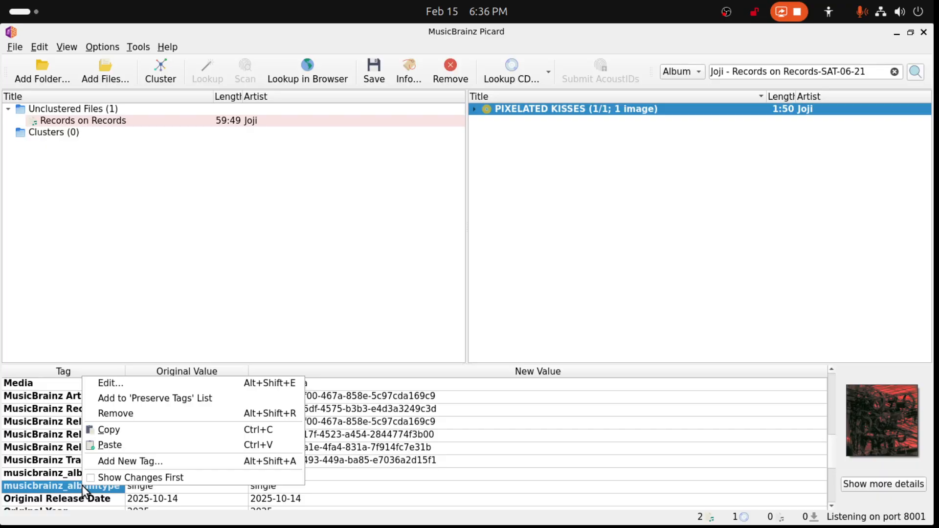
left_click(116, 434)
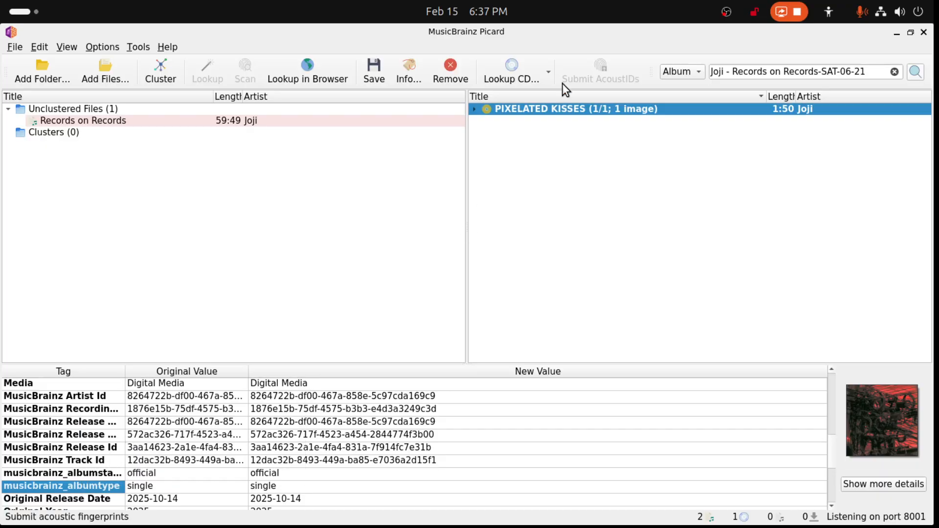
- Add a tag to the Records on Records file, pasting "Records on Records-SAT-06-21" as its name and entering "single" as its value
left_click(214, 120)
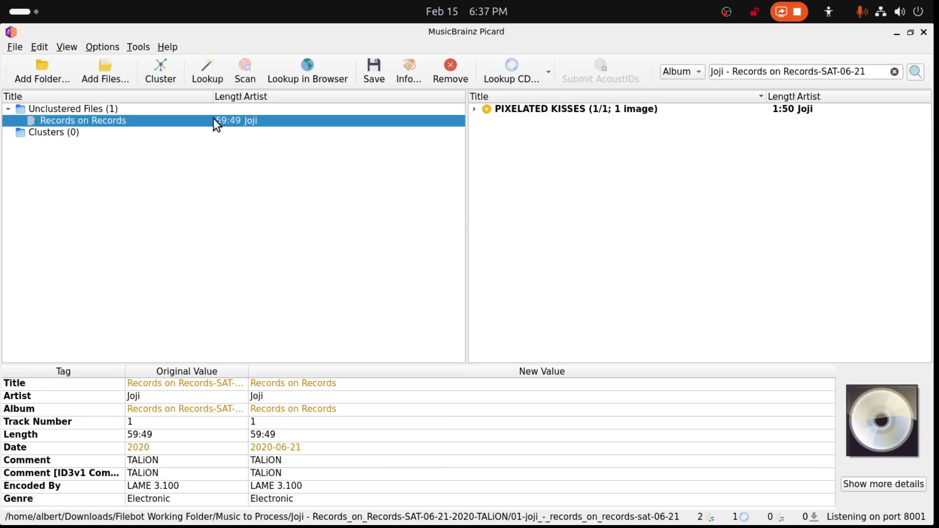
right_click(72, 385)
left_click(110, 501)
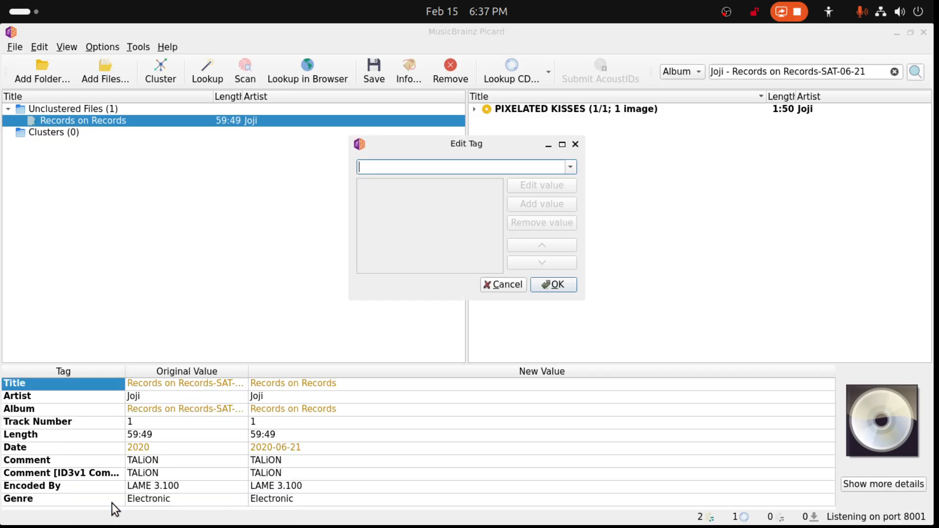
key("ctrl+v")
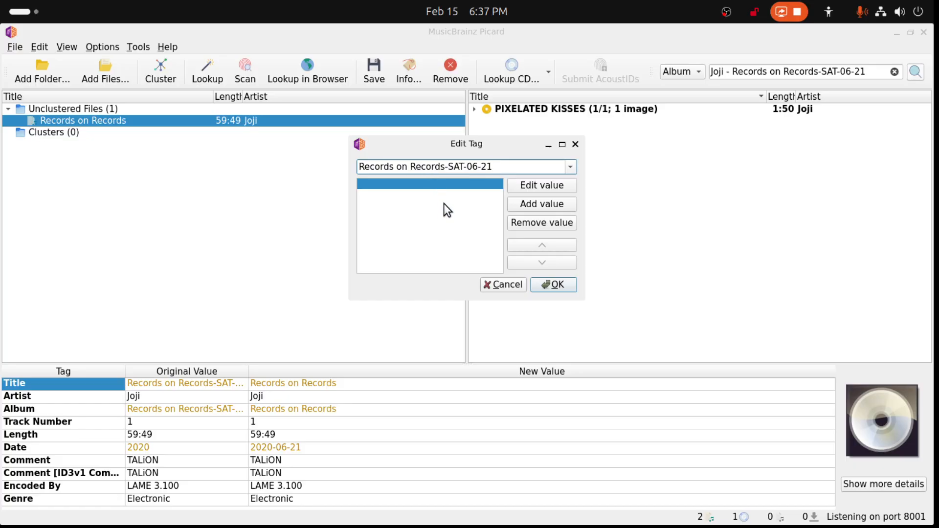
left_click(533, 188)
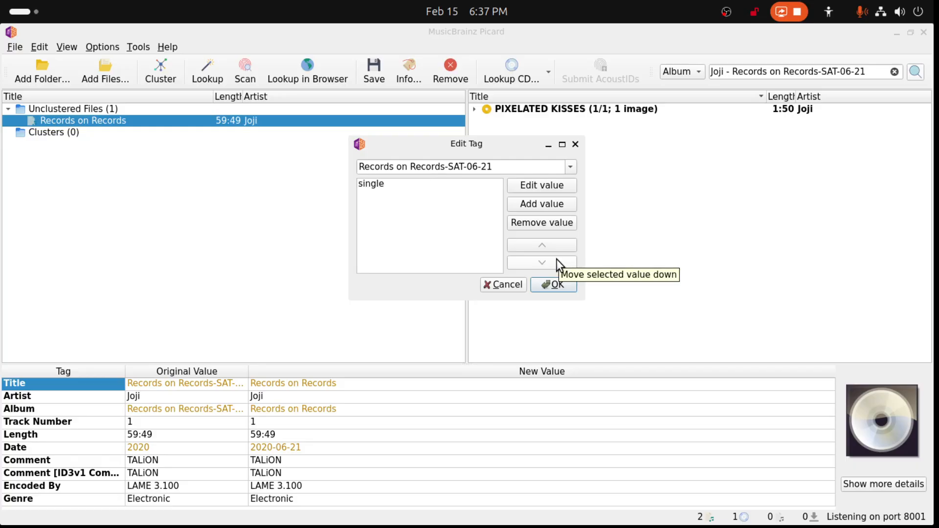
left_click(540, 285)
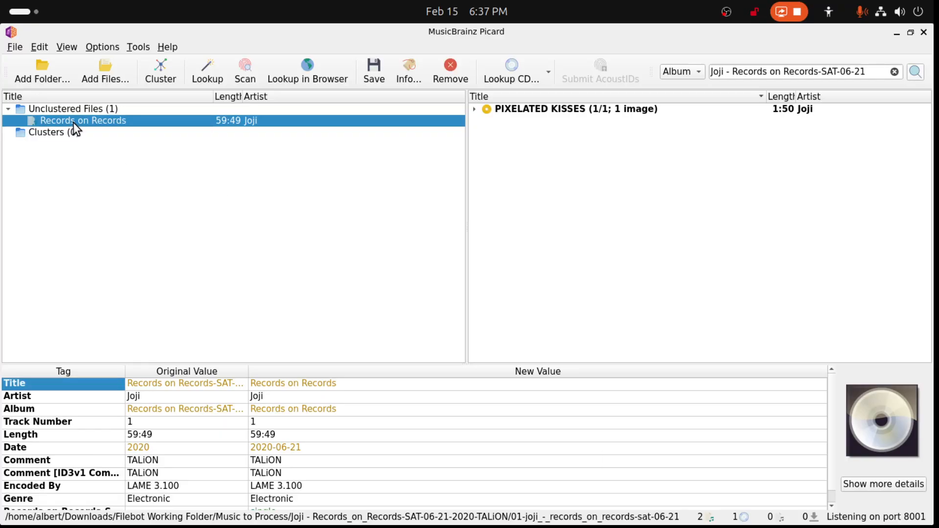
- Move Picard's window aside and open a new Google Chrome window
left_click_drag(200, 29, 938, 147)
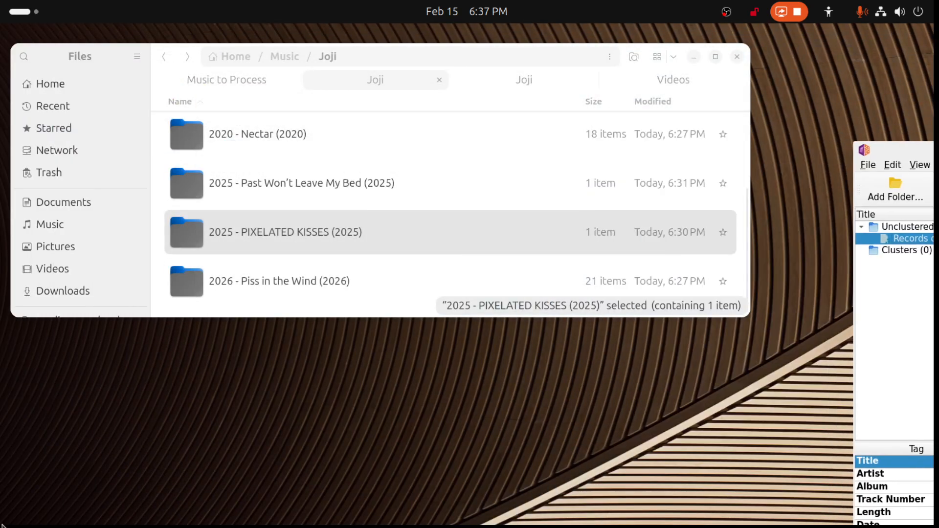
mouse_move(145, 526)
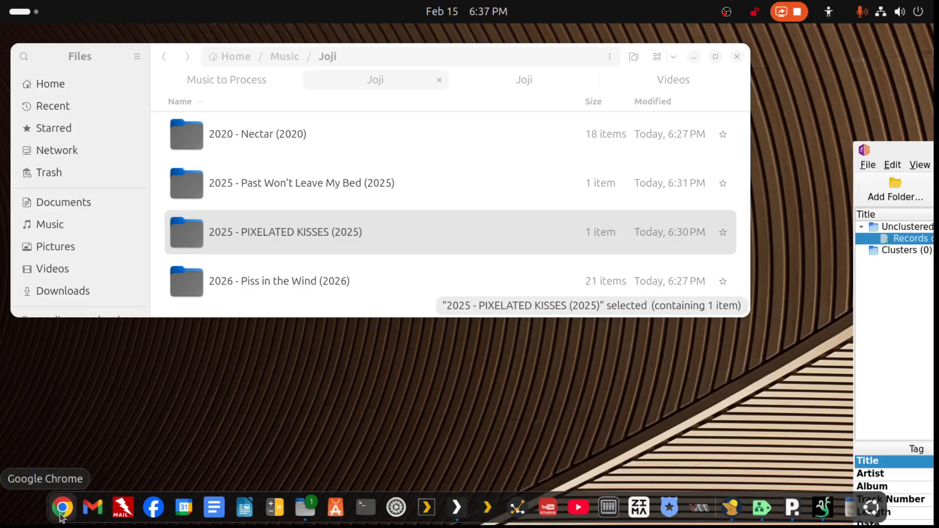
left_click(60, 516)
right_click(68, 512)
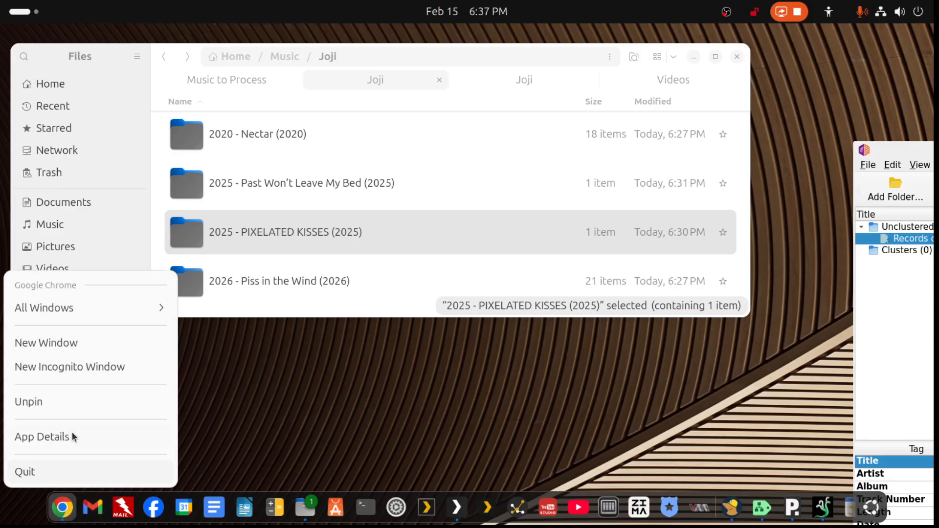
left_click(46, 342)
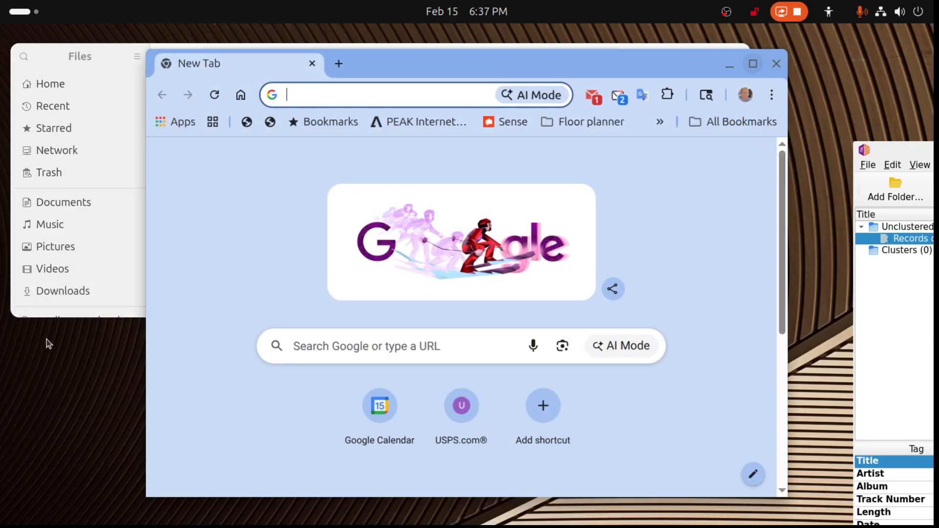
- Search Google for "Juji Records on Records-SAT-06-21", pasting the copied title and putting the artist name before it
left_click(340, 323)
key("ctrl+v")
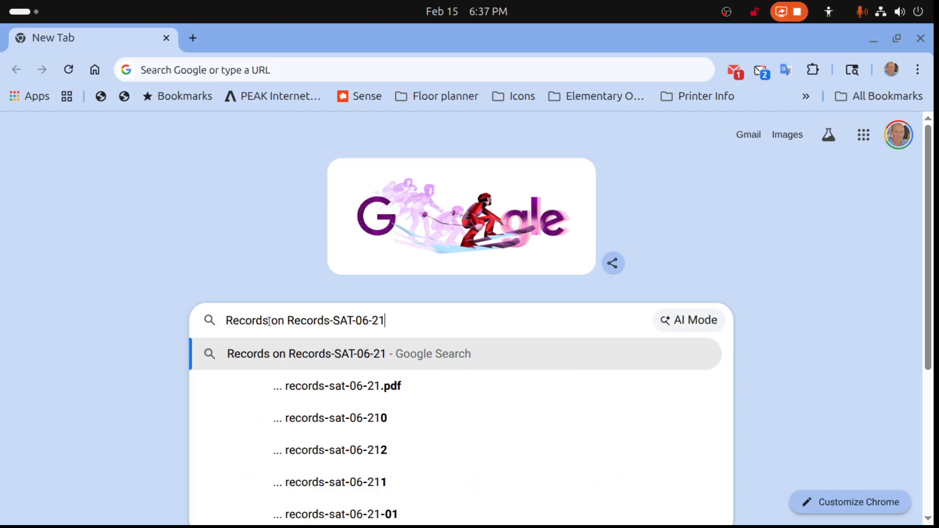
left_click(226, 320)
type("Ju")
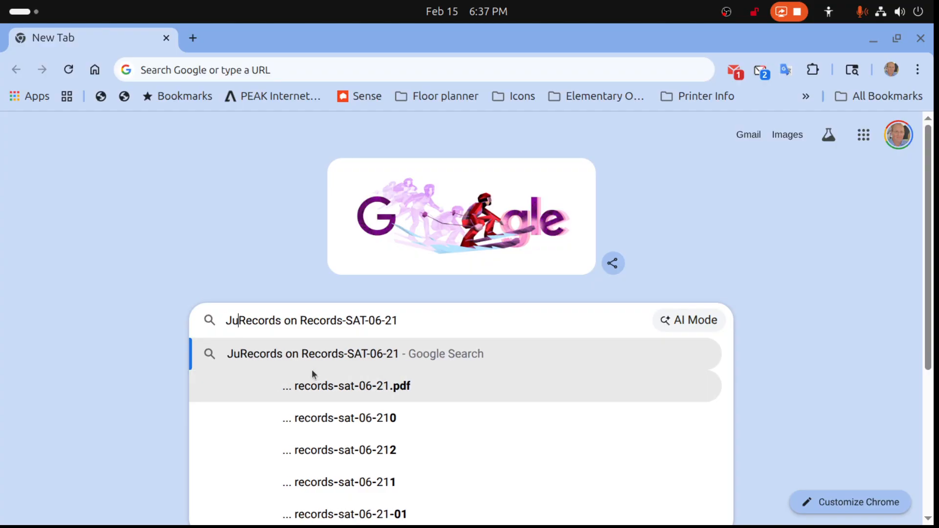
type("ji")
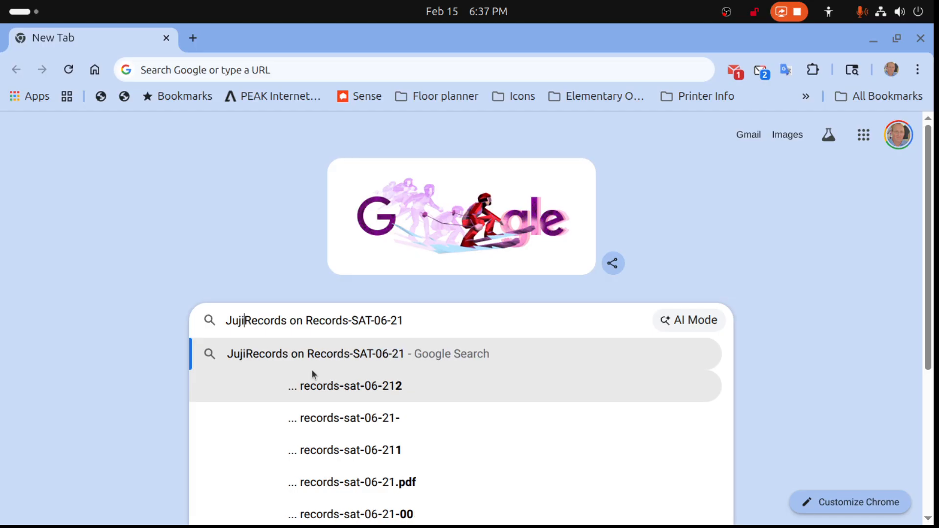
key("Return")
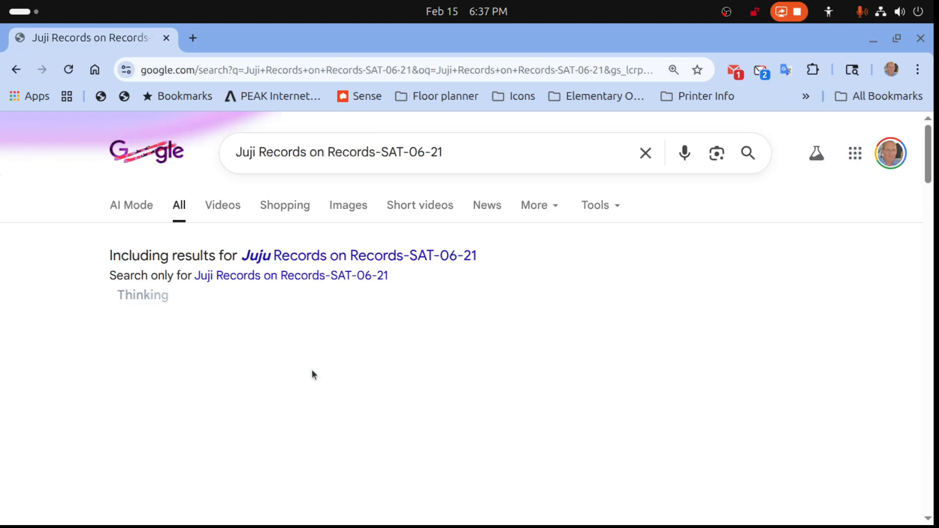
- Show the image results, shorten the search to "Juji Records on Records" and look through the images for a cover
left_click(356, 212)
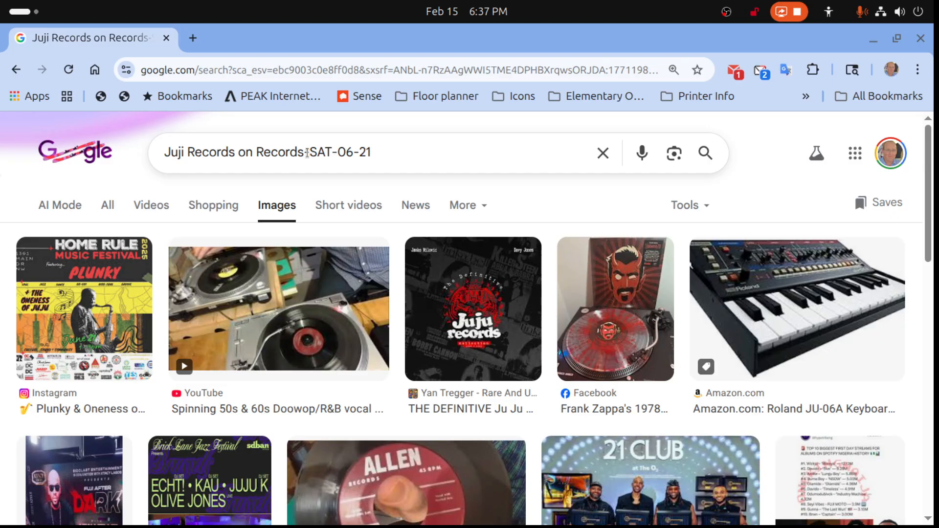
left_click_drag(304, 153, 419, 152)
key("BackSpace")
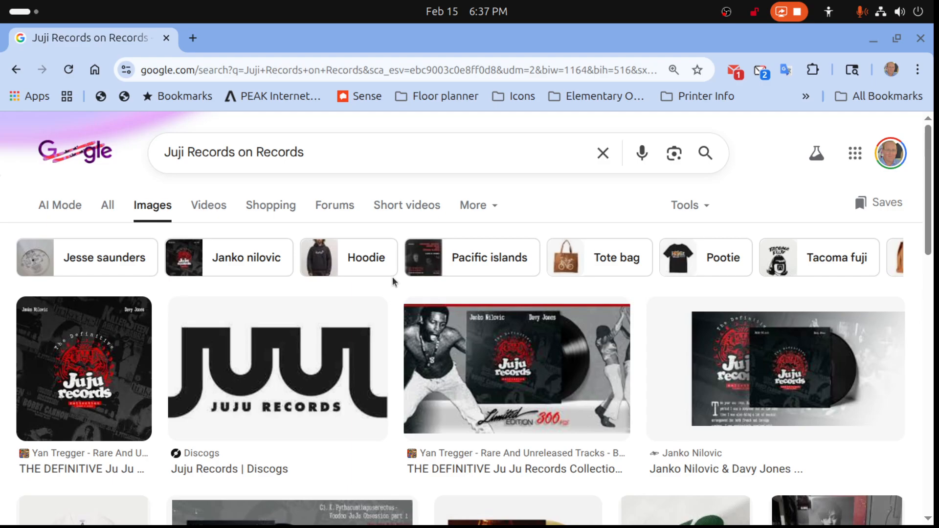
scroll(393, 282, "down", 5)
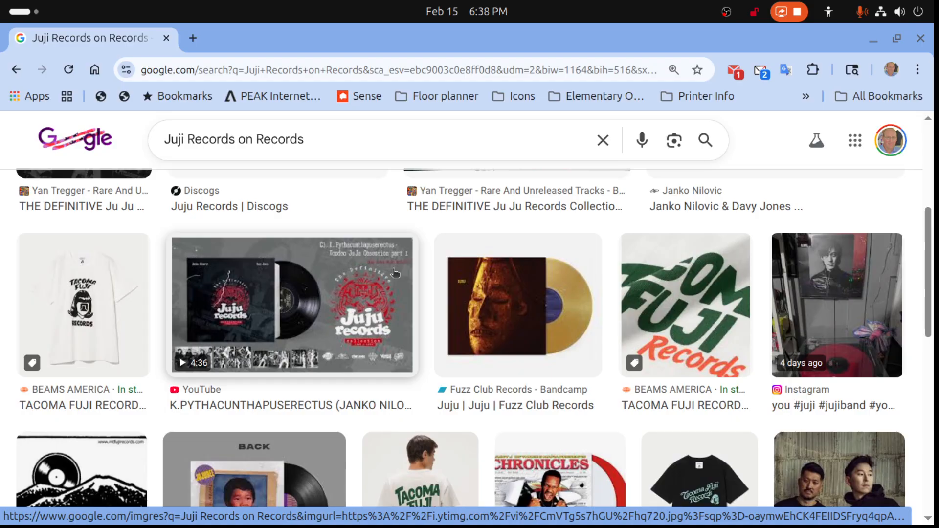
scroll(395, 273, "down", 3)
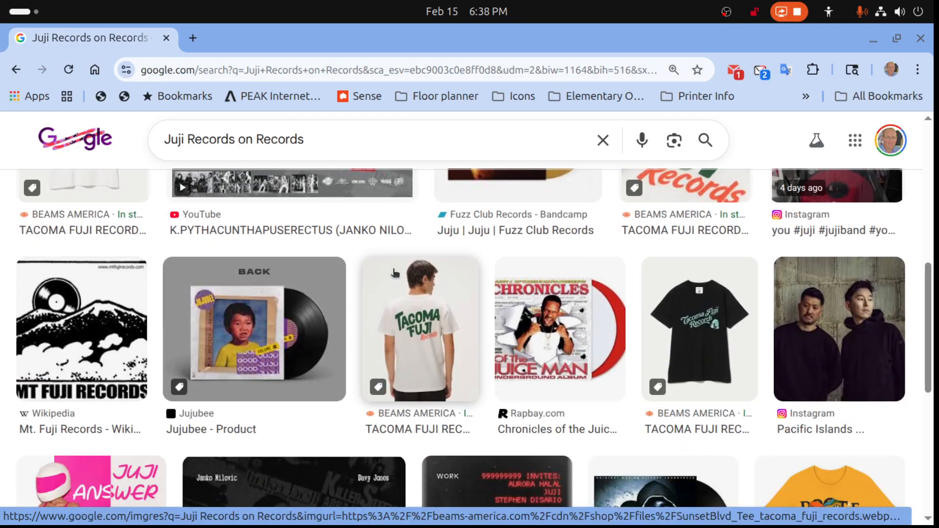
scroll(396, 273, "up", 10)
scroll(395, 272, "down", 7)
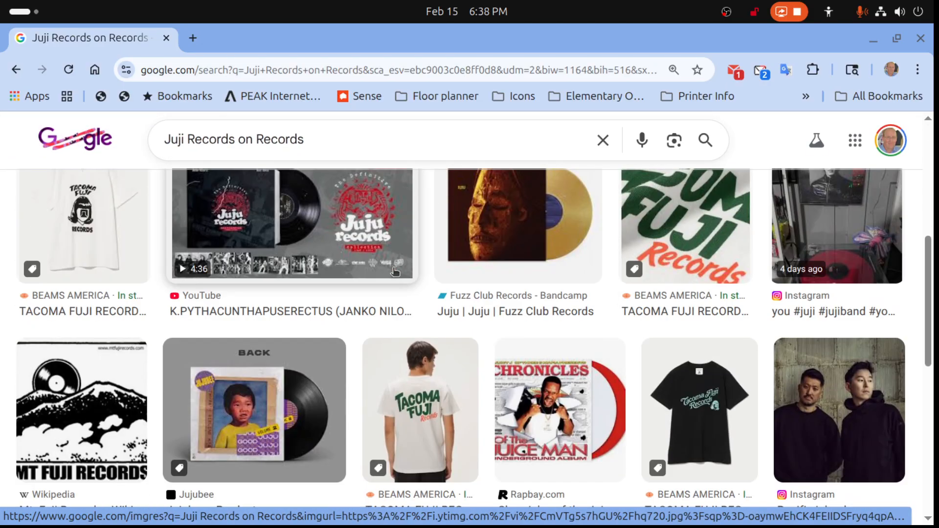
left_click(702, 236)
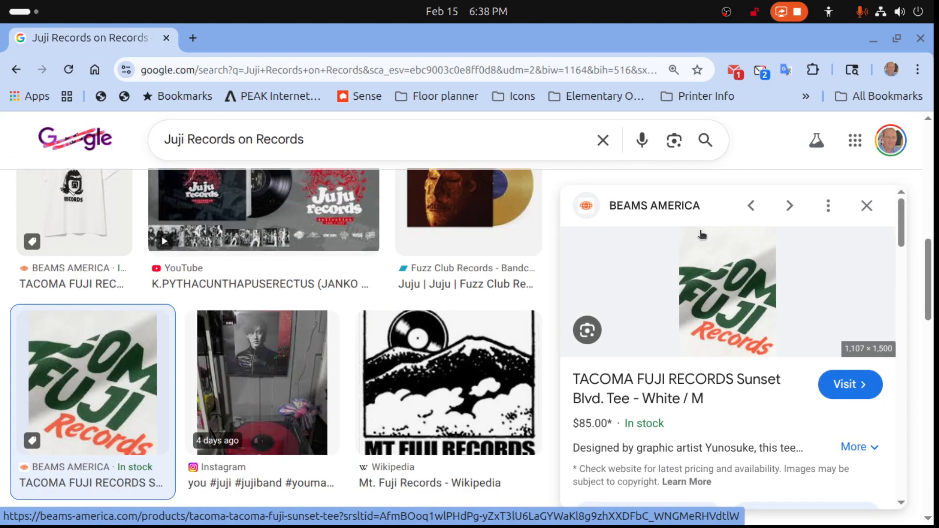
right_click(715, 305)
scroll(734, 245, "down", 1)
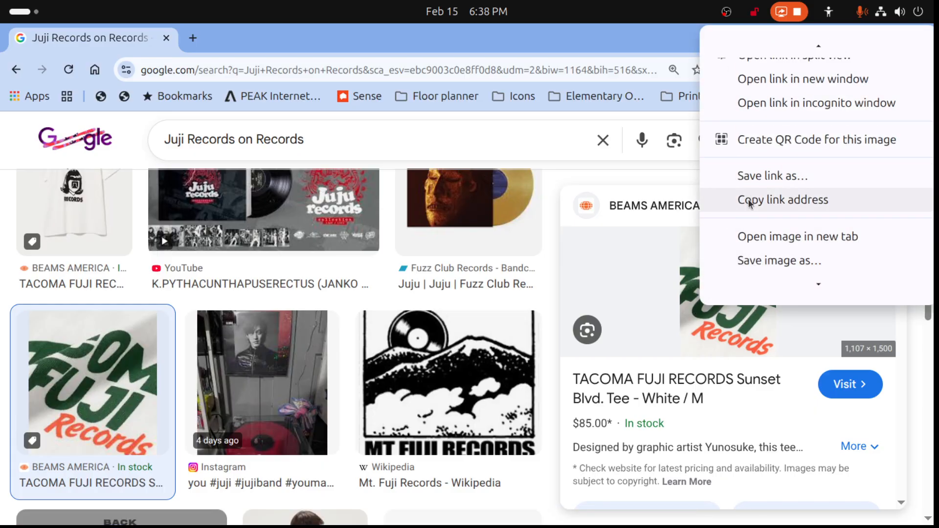
left_click(756, 259)
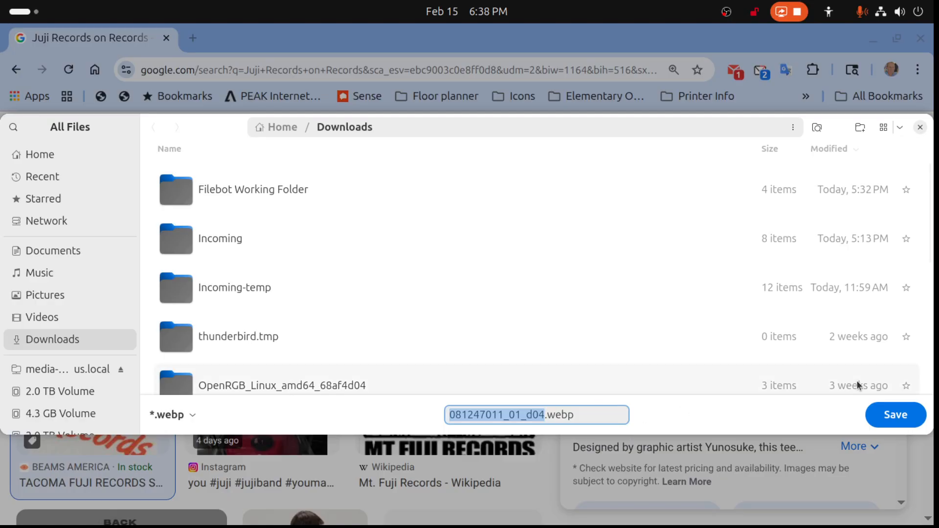
left_click(920, 128)
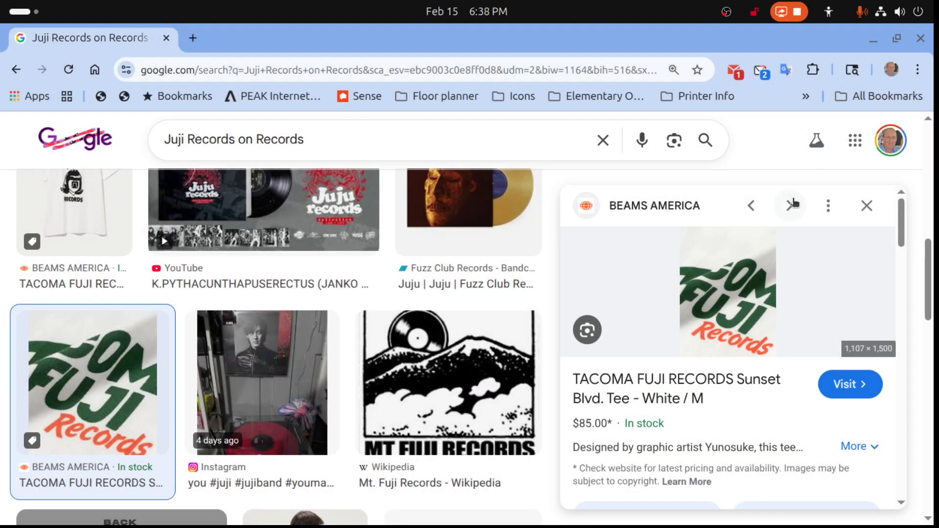
left_click(867, 206)
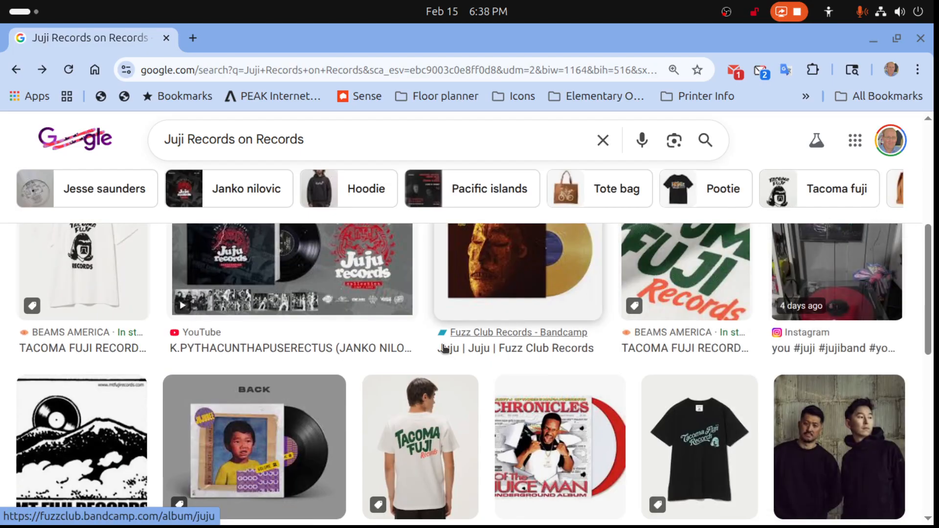
- Look further through the image results, then replace the image search with "red square jpg"
scroll(442, 345, "down", 3)
scroll(444, 349, "up", 3)
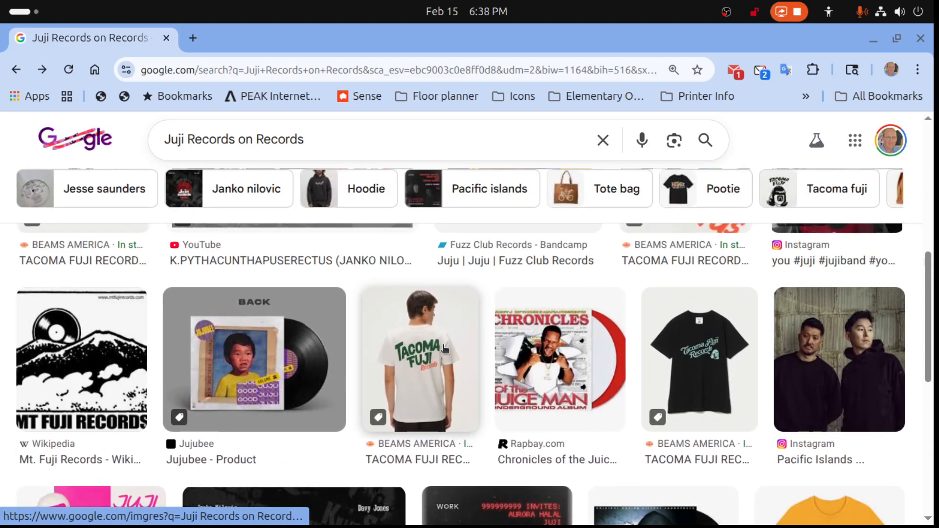
scroll(444, 349, "down", 5)
scroll(442, 350, "up", 10)
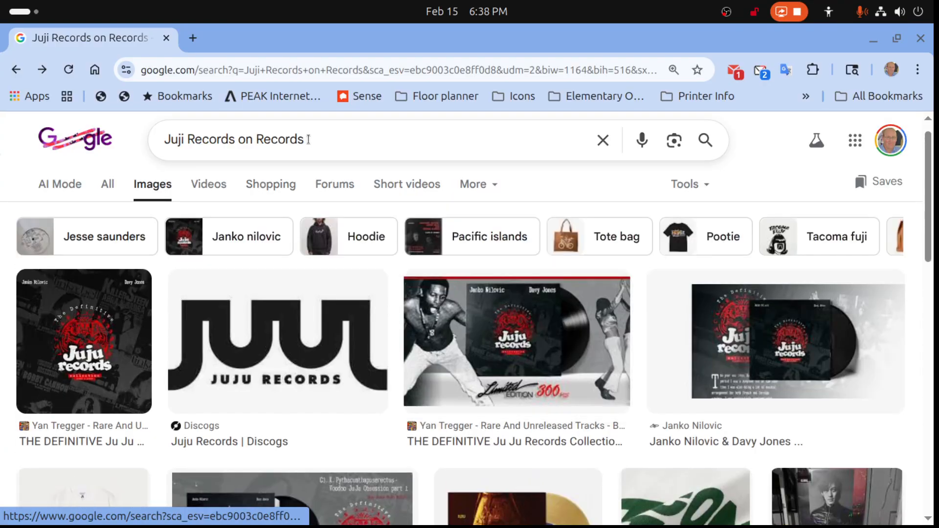
triple_click(308, 140)
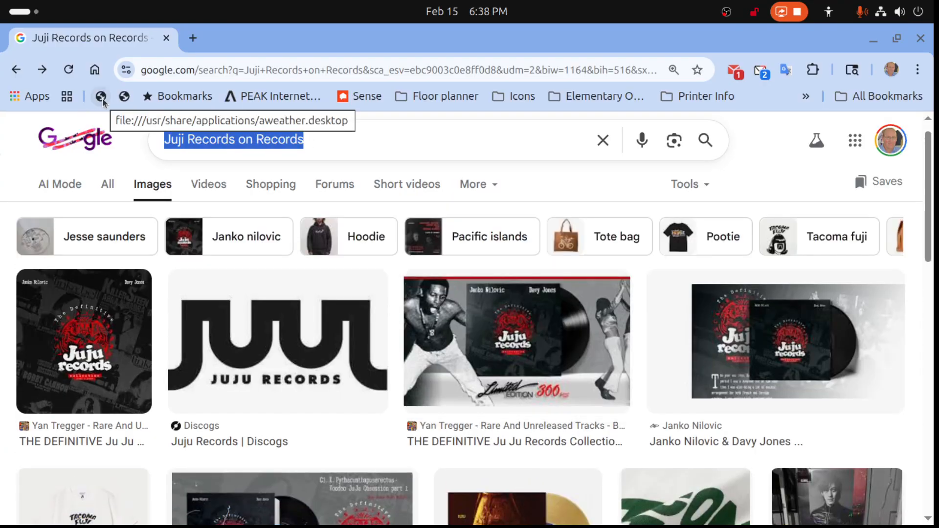
type("red square j")
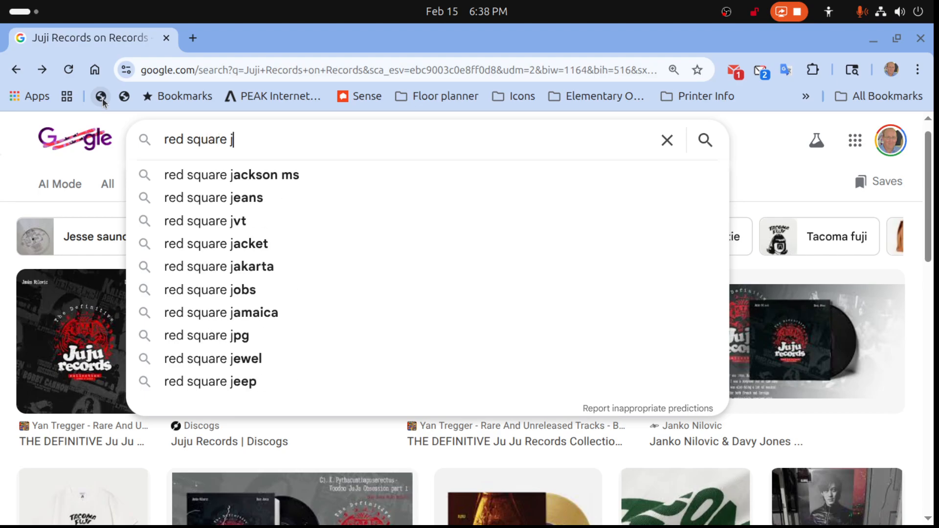
type("pg")
key("Return")
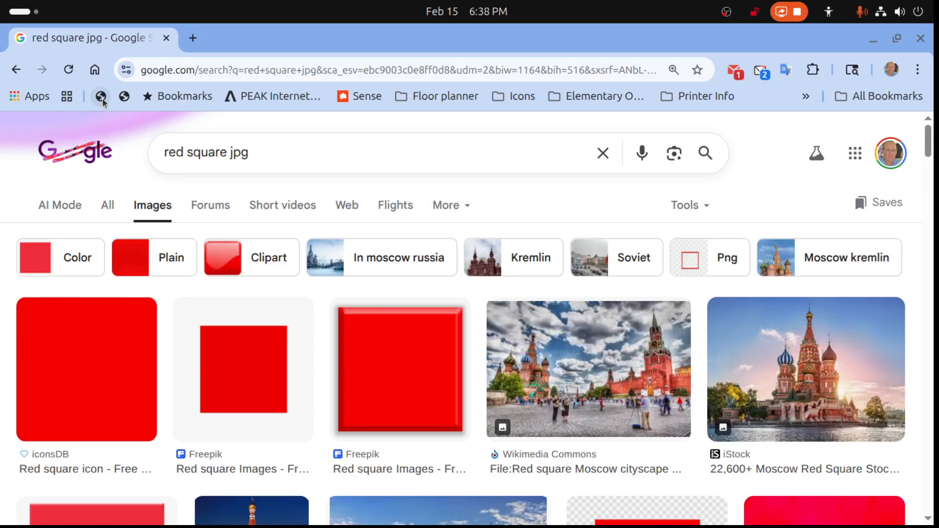
- Save the Freepik image of a red square on a white background to Downloads as "Test cover art"
left_click(250, 373)
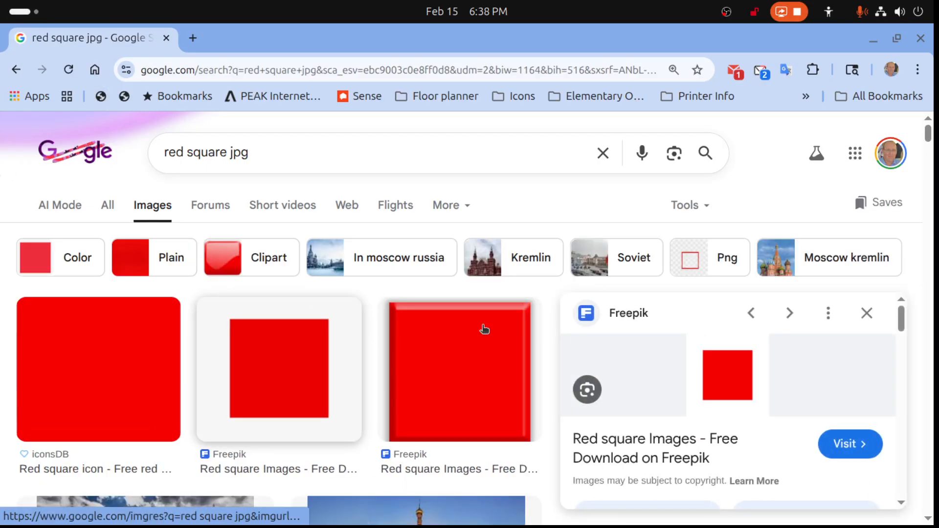
right_click(718, 383)
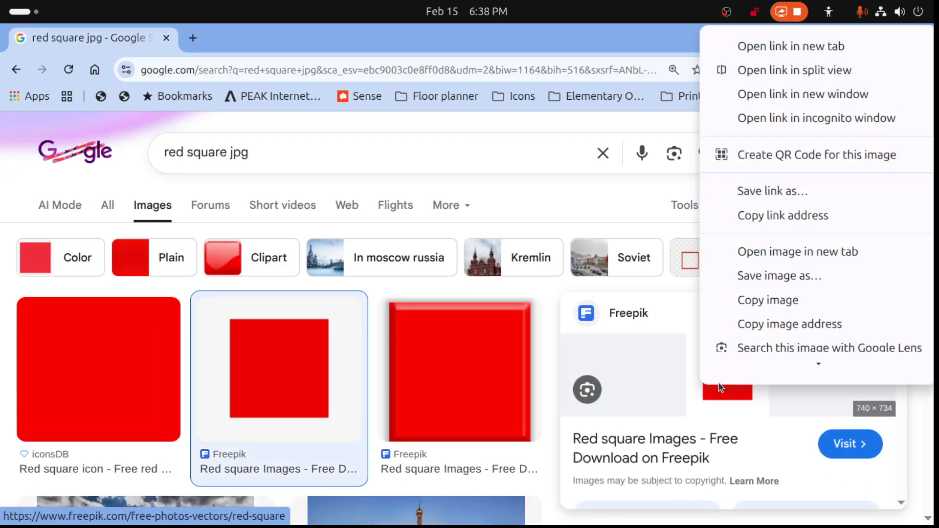
left_click(759, 272)
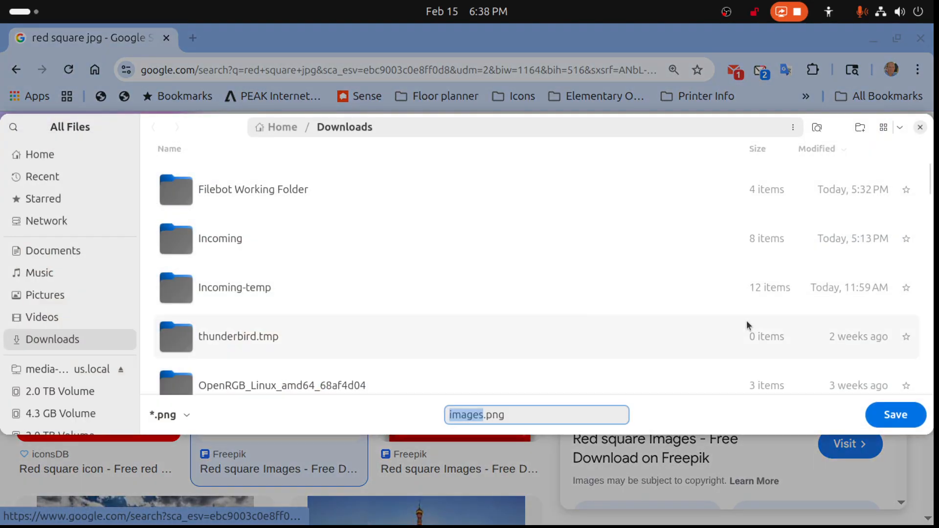
type("Test cover art")
key("Return")
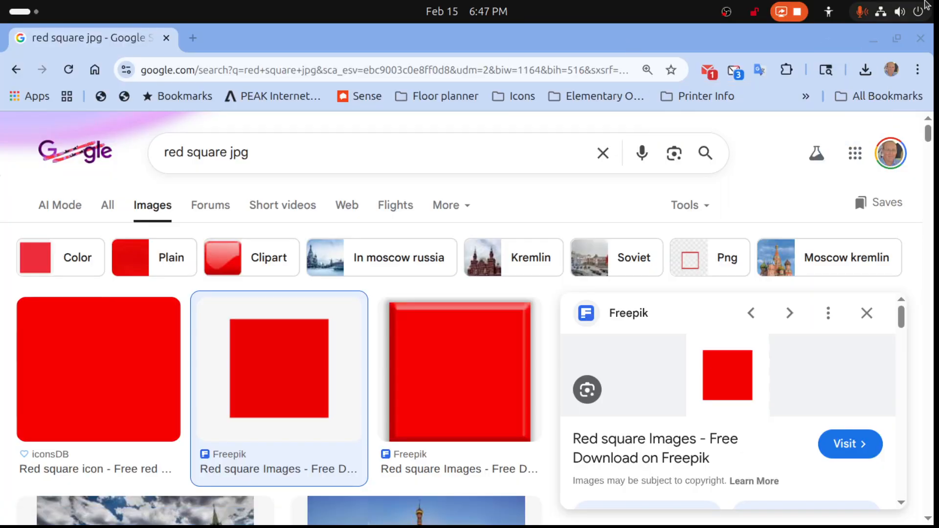
- Minimize Chrome and bring MusicBrainz Picard back into view as a maximized window
left_click(874, 39)
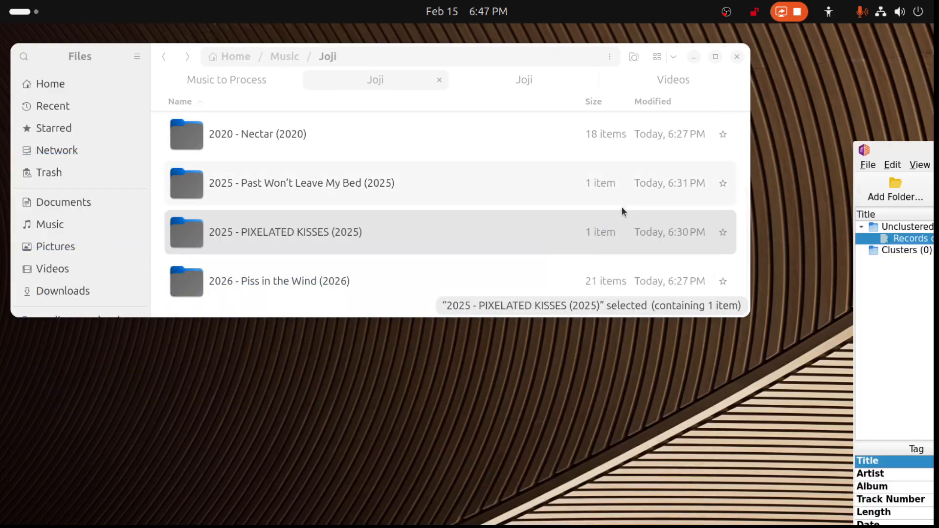
left_click_drag(911, 148, 286, 54)
double_click(446, 49)
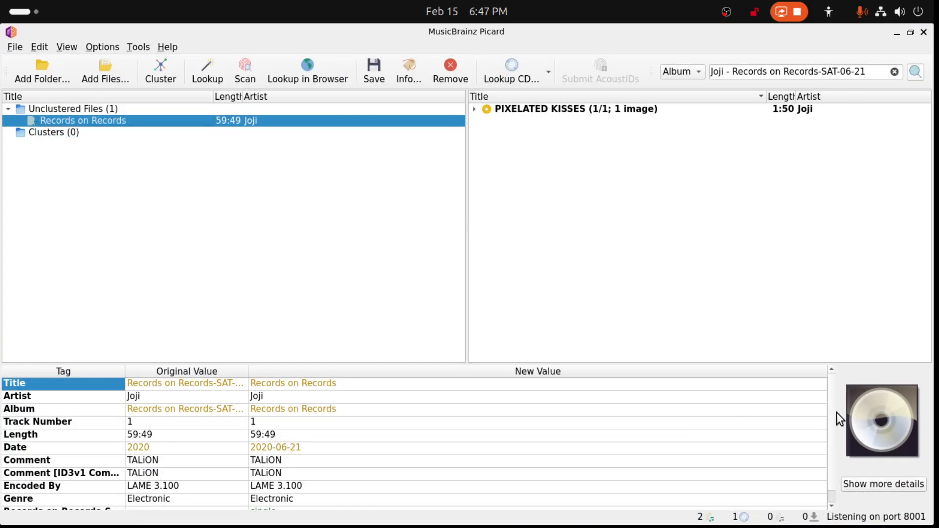
- Add the local image "Test cover art.png" from Downloads as cover art, sorting the files newest first to find it
right_click(859, 413)
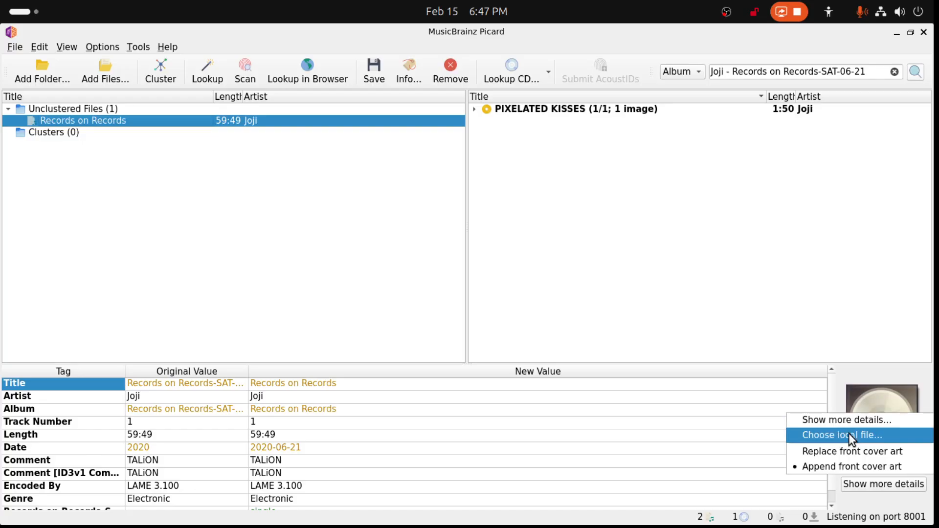
left_click(849, 433)
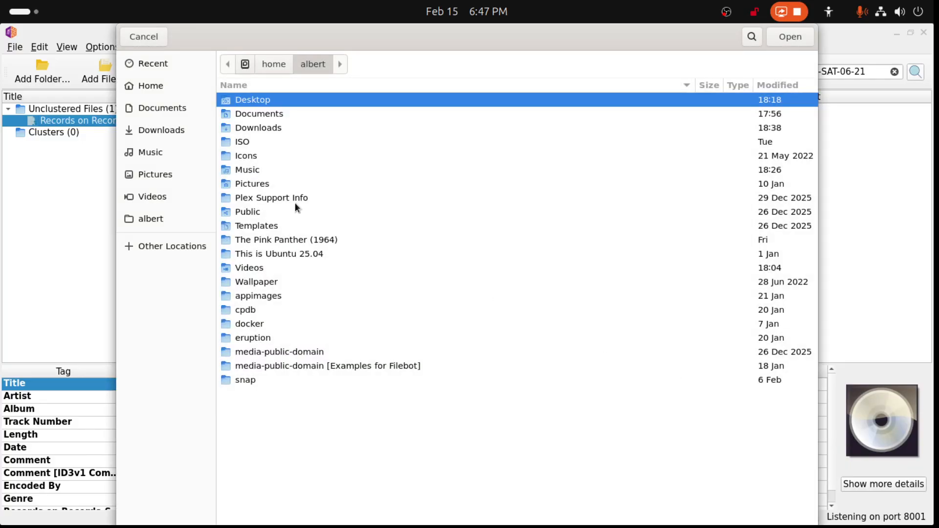
double_click(269, 128)
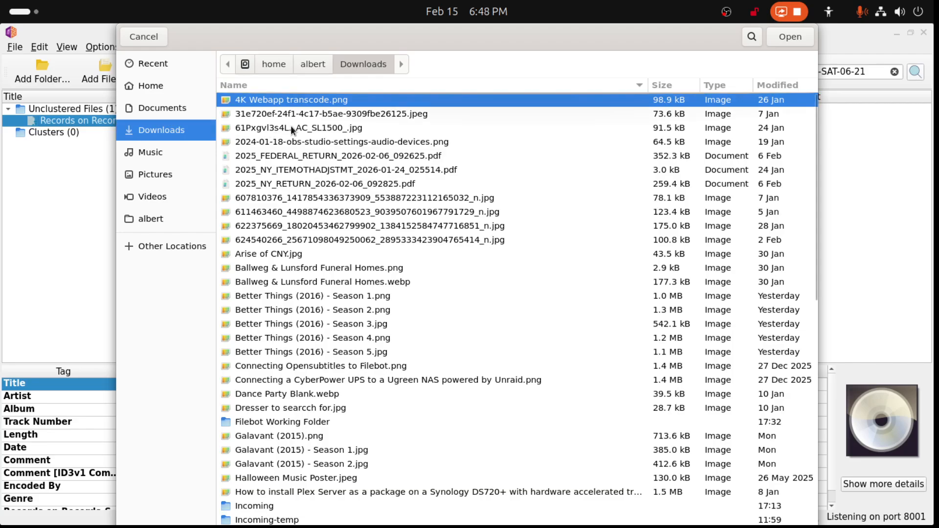
left_click(774, 83)
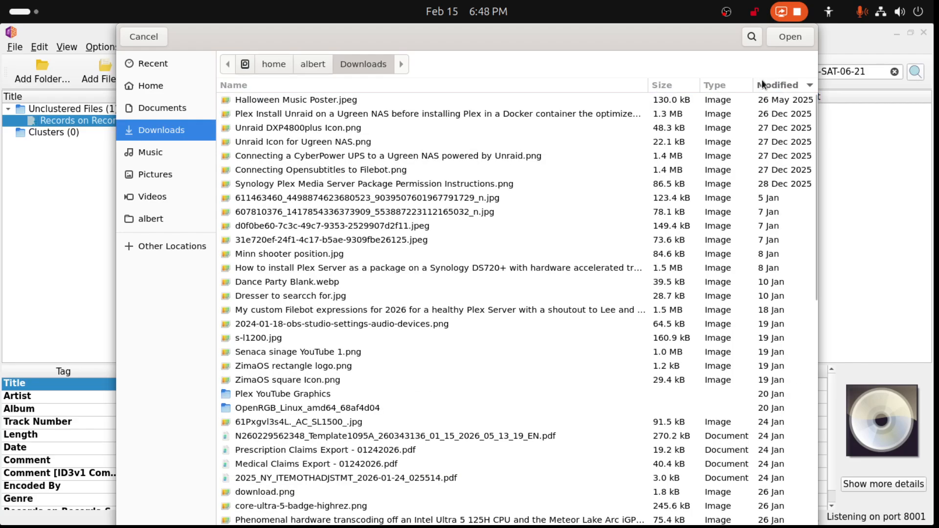
left_click(769, 86)
left_click(294, 99)
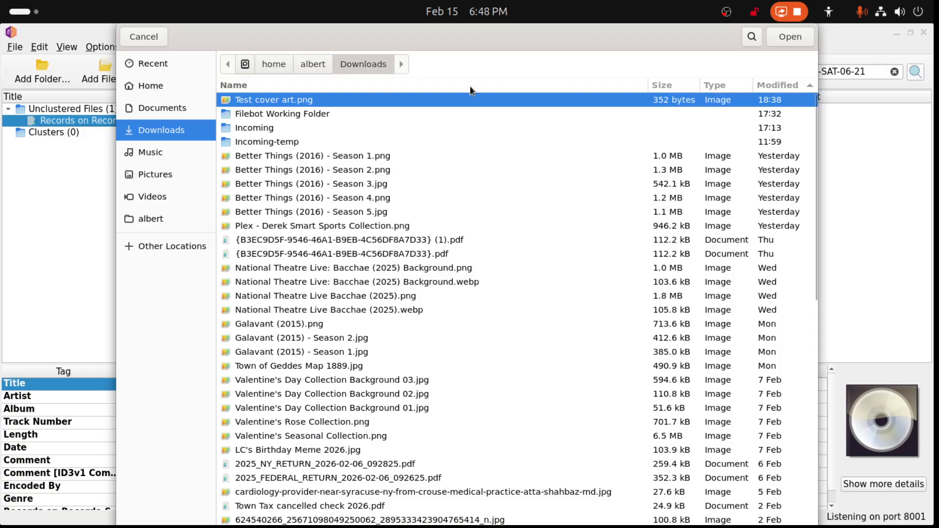
left_click(803, 37)
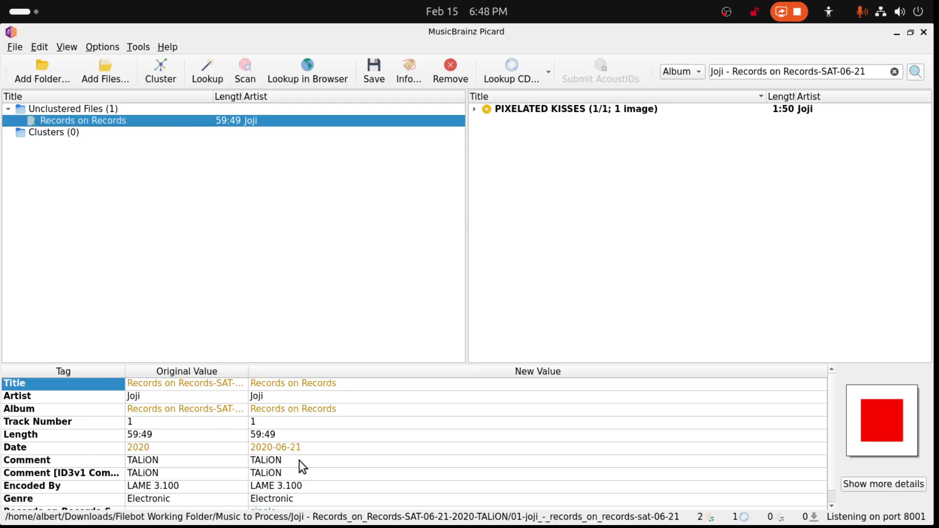
- Review the tags of the Records on Records file and save them with the new cover art
scroll(306, 451, "down", 1)
scroll(306, 460, "up", 1)
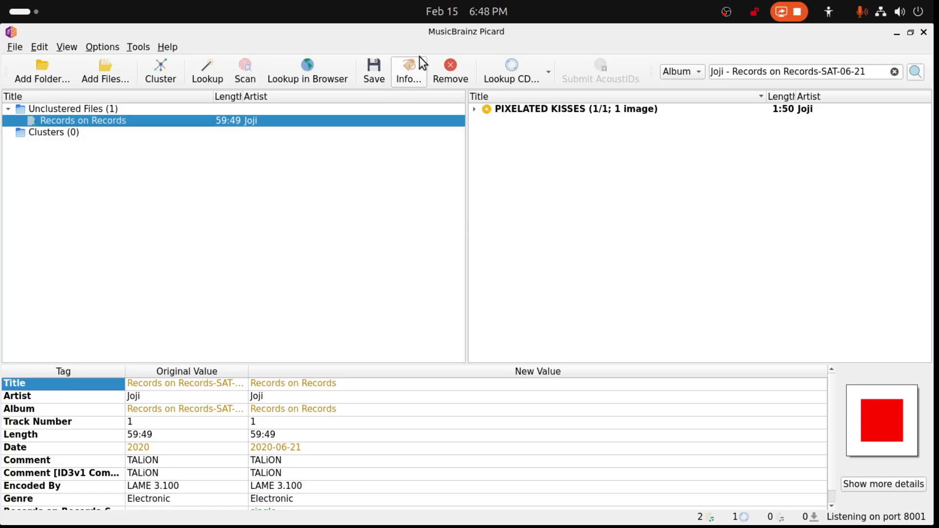
left_click(382, 70)
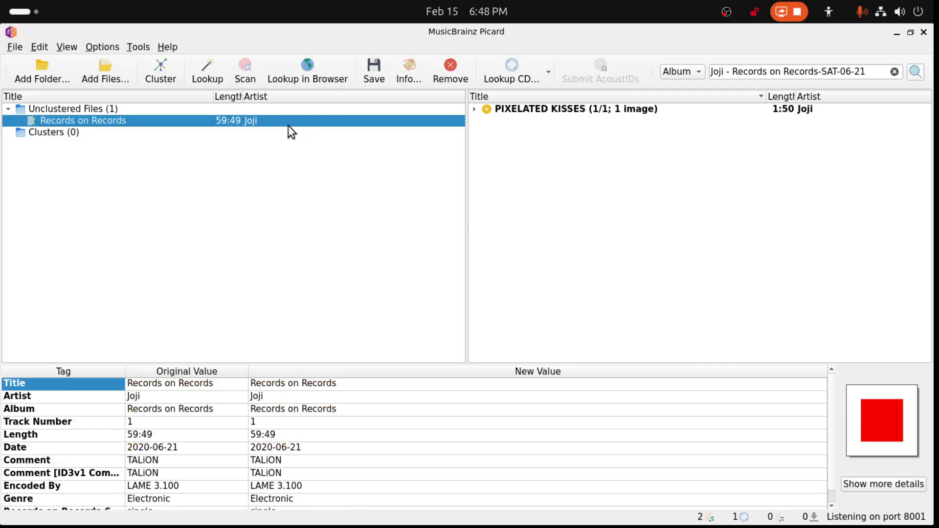
- Remove the PIXELATED KISSES album and the Records on Records file from Picard's lists
left_click(580, 112)
key("Delete")
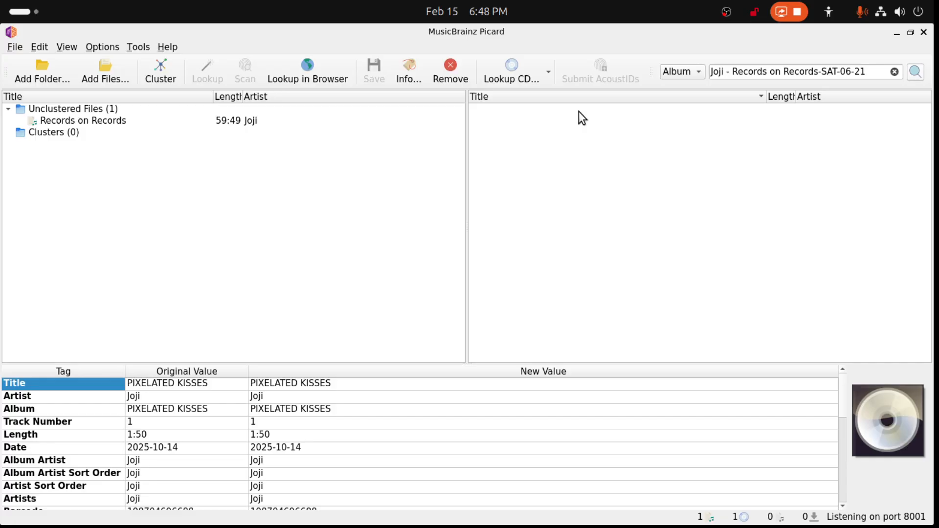
left_click(119, 122)
key("Delete")
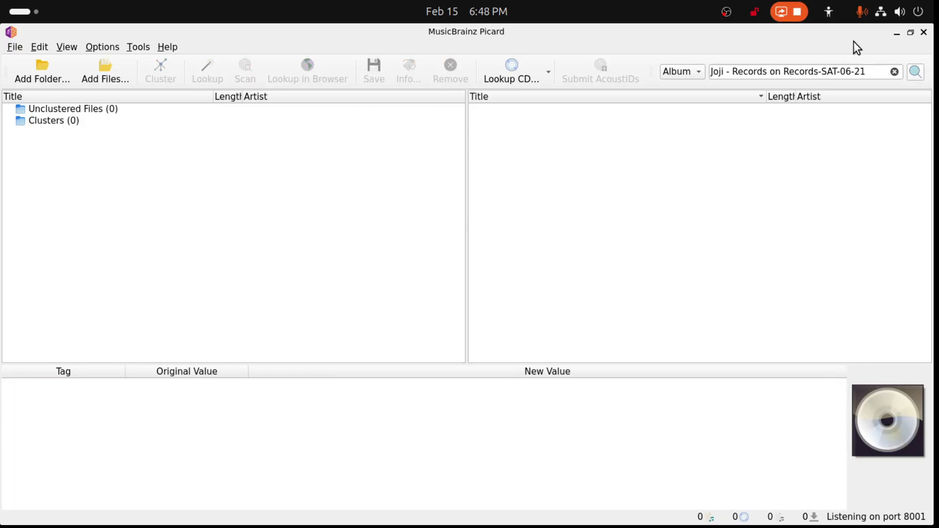
- Minimize Picard, check the saved file in the "2020 - Records on Records (2020)" folder, and return to the Joji folder
left_click(895, 33)
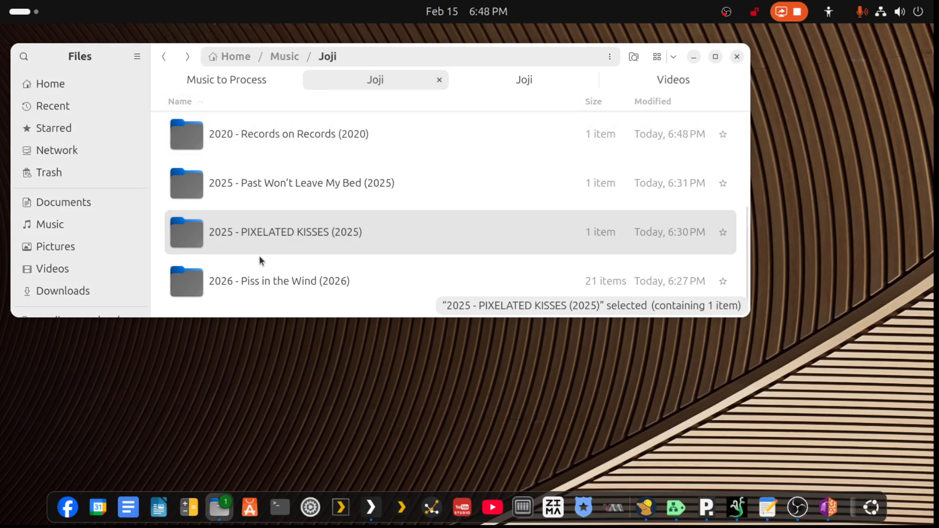
double_click(308, 139)
left_click(307, 139)
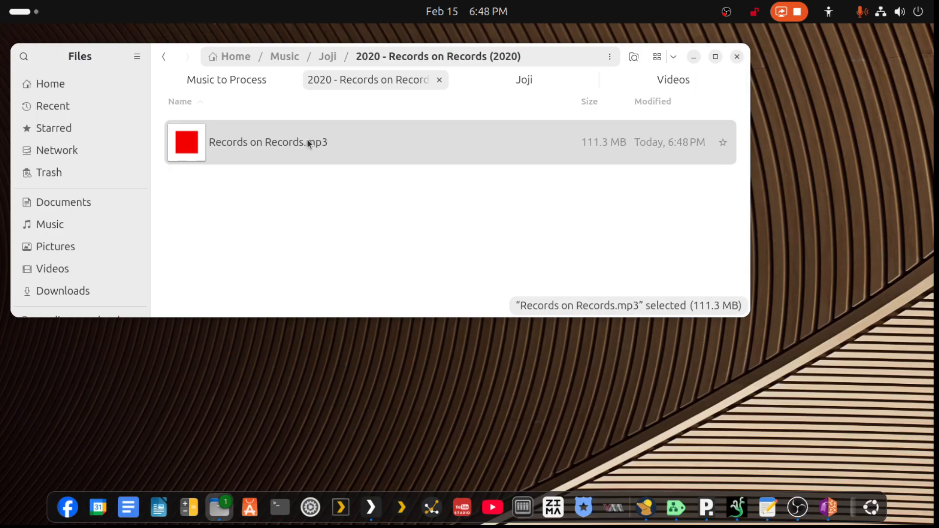
left_click(171, 64)
left_click(172, 63)
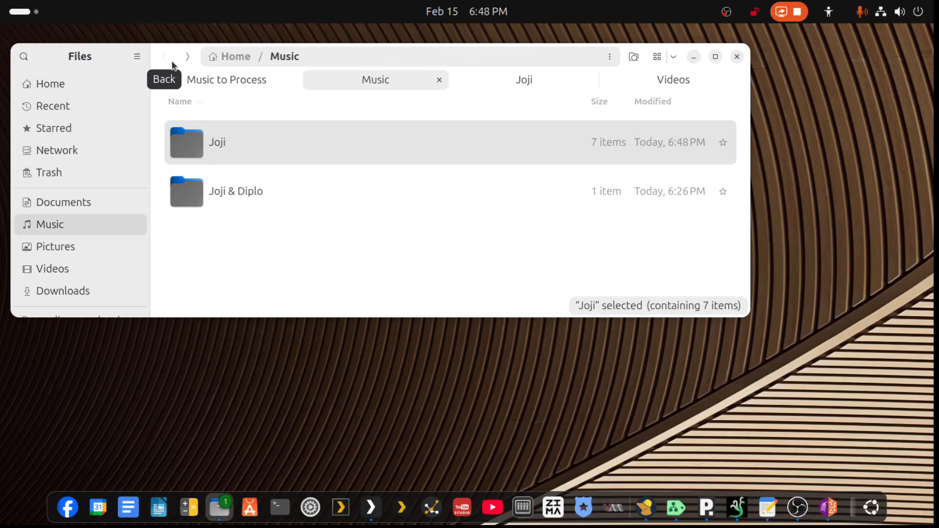
double_click(221, 145)
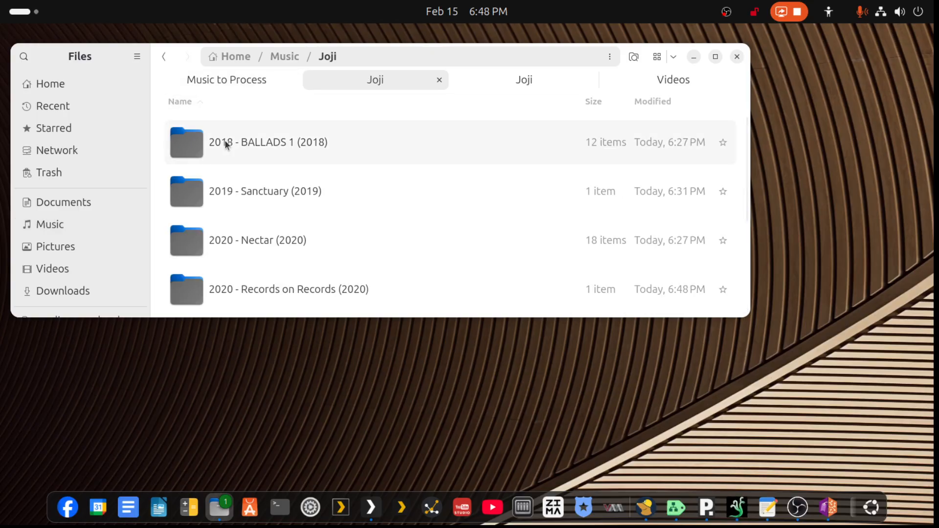
- Show the Music to Process folder and reopen Picard, moving its window so both are accessible
left_click(245, 80)
scroll(242, 223, "up", 1)
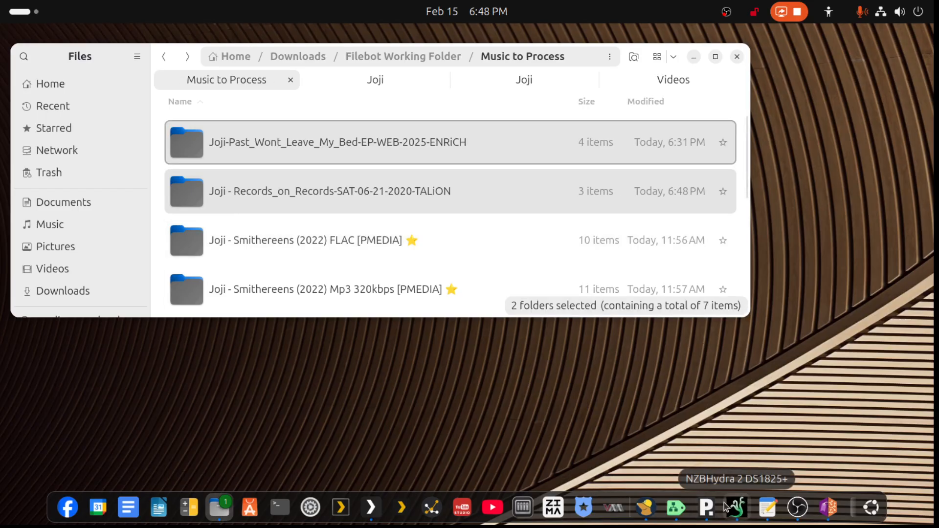
left_click(828, 508)
left_click_drag(356, 54, 691, 135)
- Add all folders from "Joji - Smithereens (2022) FLAC [PMEDIA]" through "Joji - Yeah_Right-SINGLE-WEB-2018-ENRAGED" to Picard
left_click(242, 244)
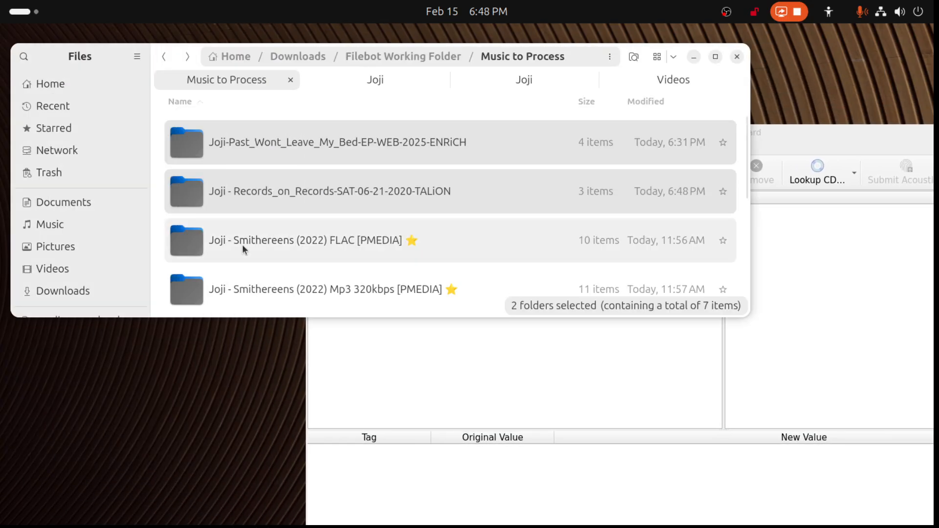
left_click(242, 245)
key("shift+Down")
key("shift+Down")
key("shift+Down")
key("shift+Down")
key("shift+Down")
key("shift+Down")
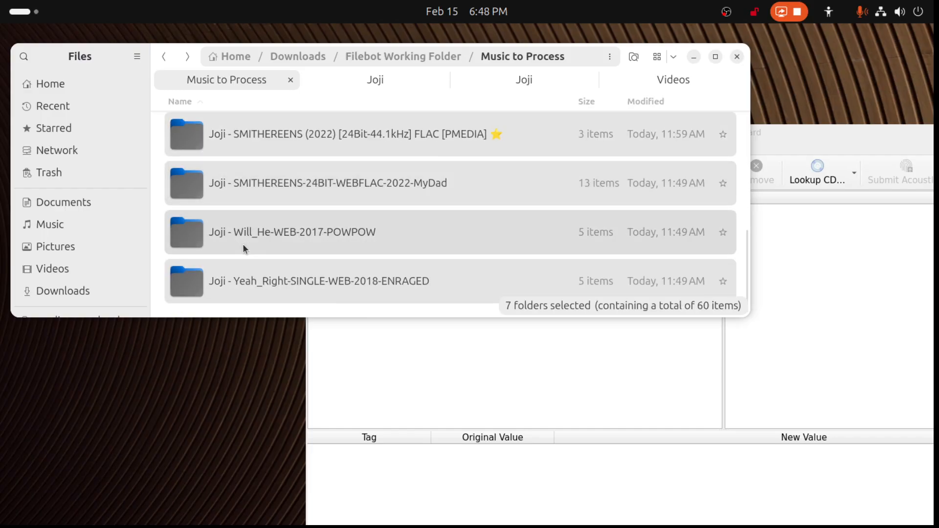
left_click_drag(248, 279, 563, 374)
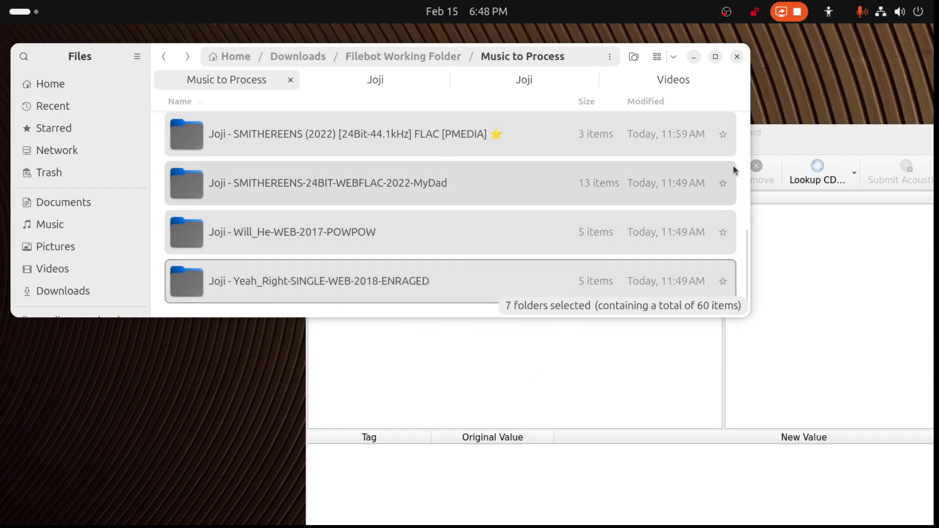
- Load the seven selected Joji folders into the maximized Picard window and cluster the unclustered files
left_click(786, 143)
left_click_drag(272, 239, 573, 395)
left_click_drag(825, 134, 584, 115)
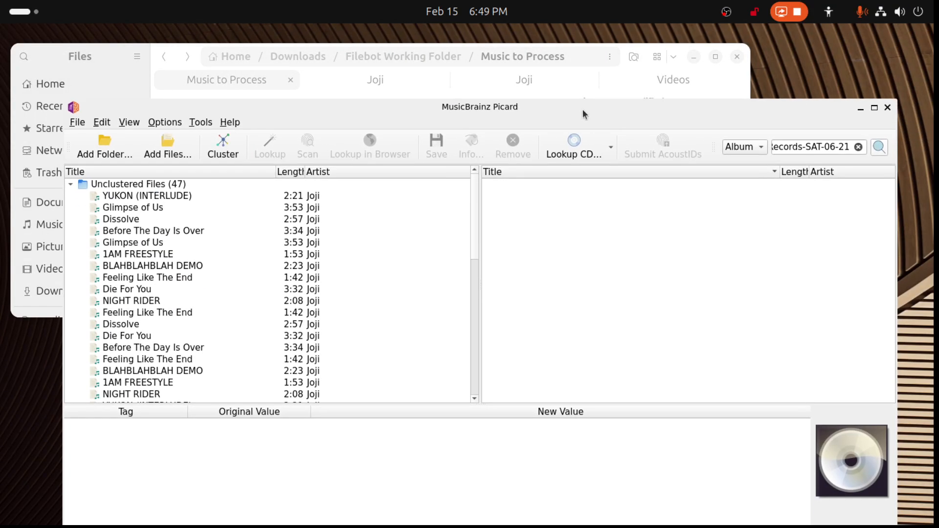
left_click(874, 109)
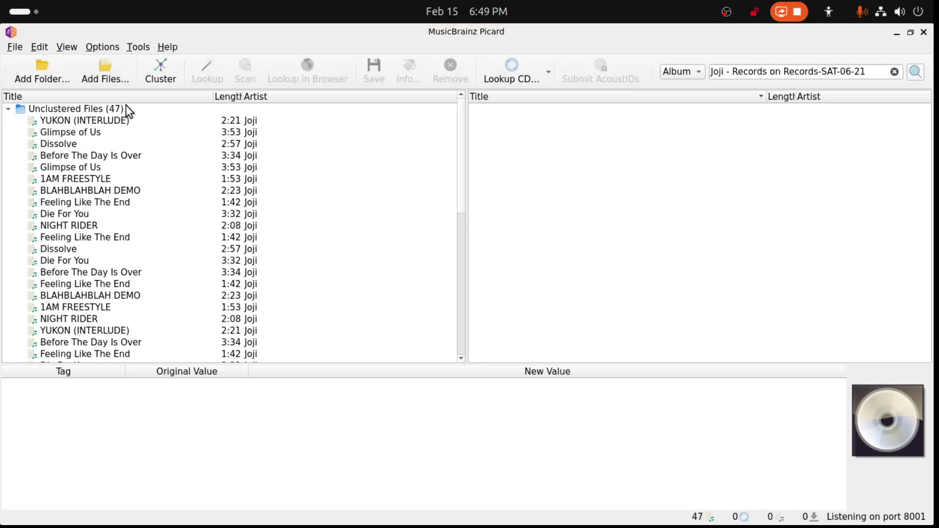
left_click(126, 106)
left_click(163, 73)
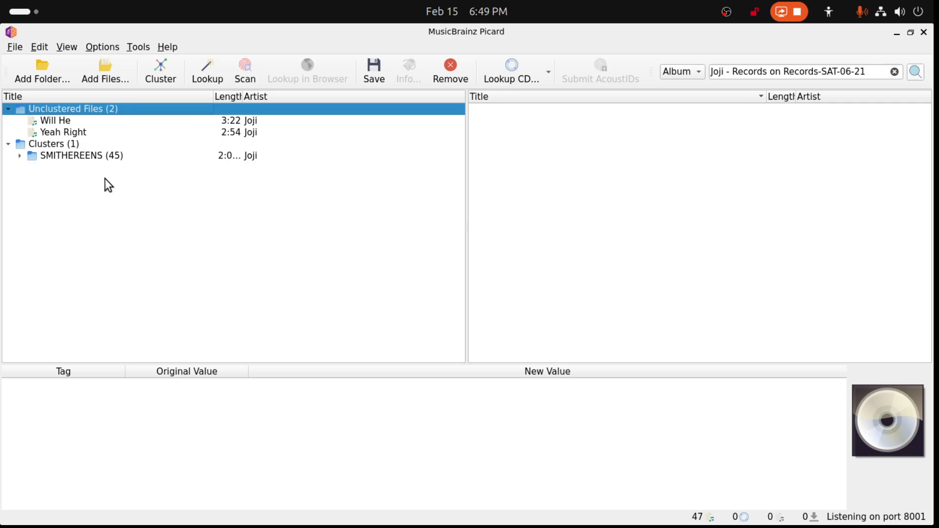
- Expand the combined SMITHEREENS cluster to check its tracks, and remove the whole cluster from Picard
left_click(19, 156)
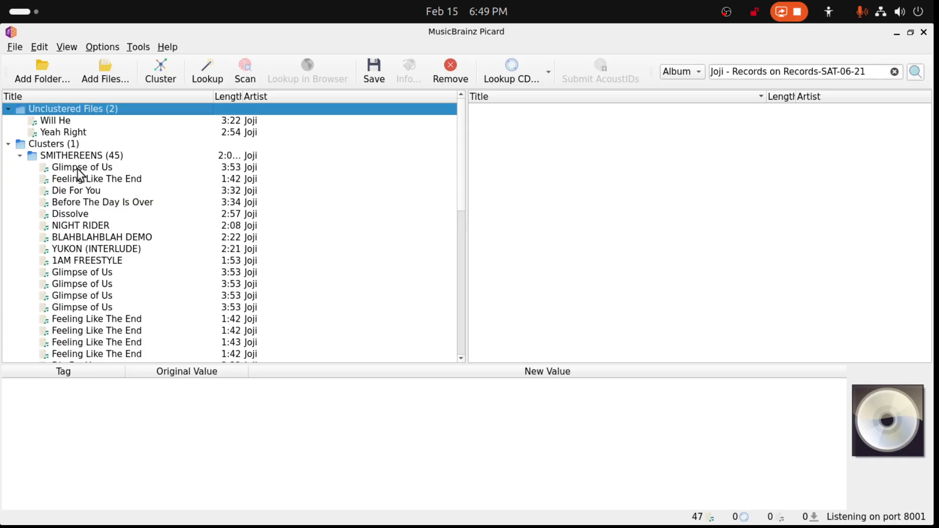
left_click(75, 156)
key("Delete")
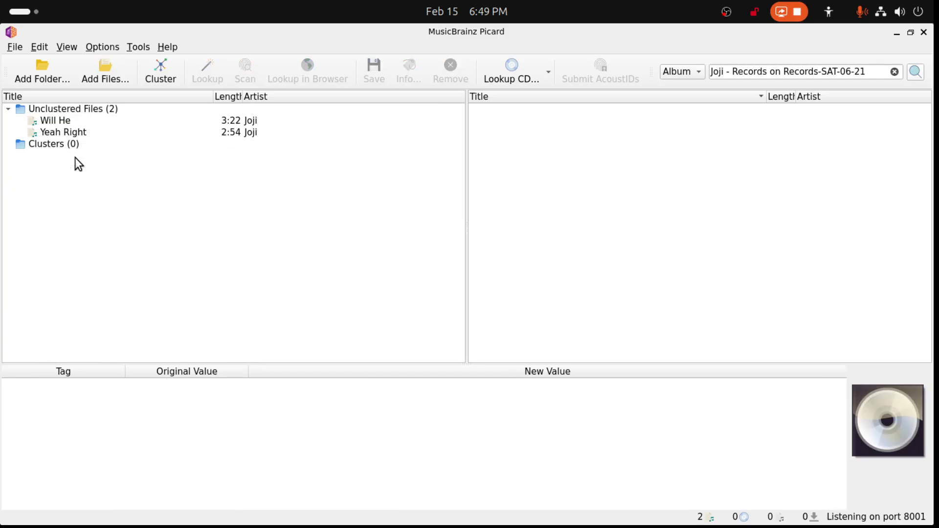
- Select the unclustered Will He and Yeah Right files and look them up in MusicBrainz
left_click(64, 130)
left_click(80, 111)
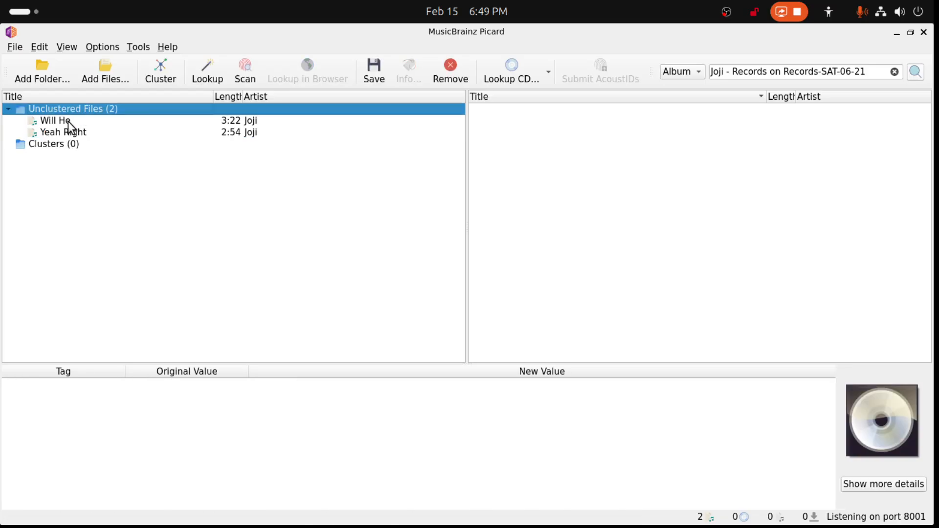
left_click(67, 122)
left_click(72, 132, "shift")
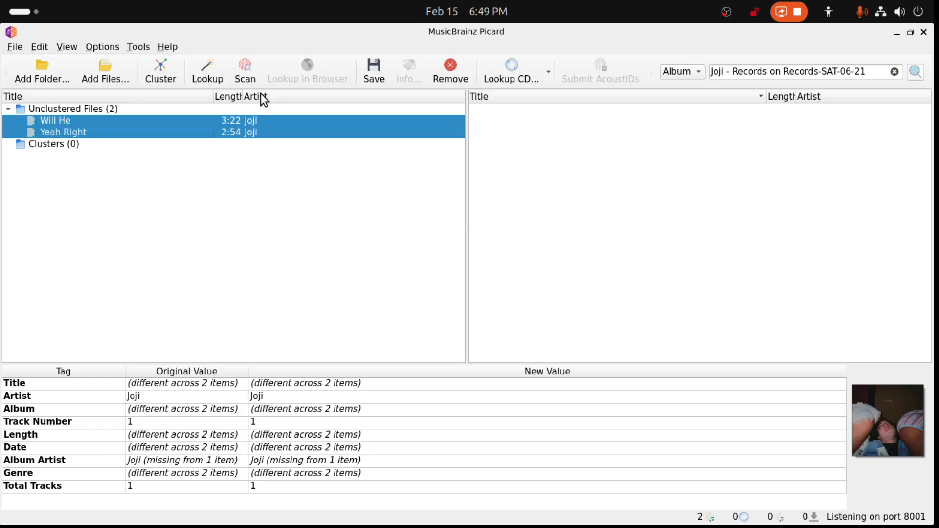
left_click(208, 73)
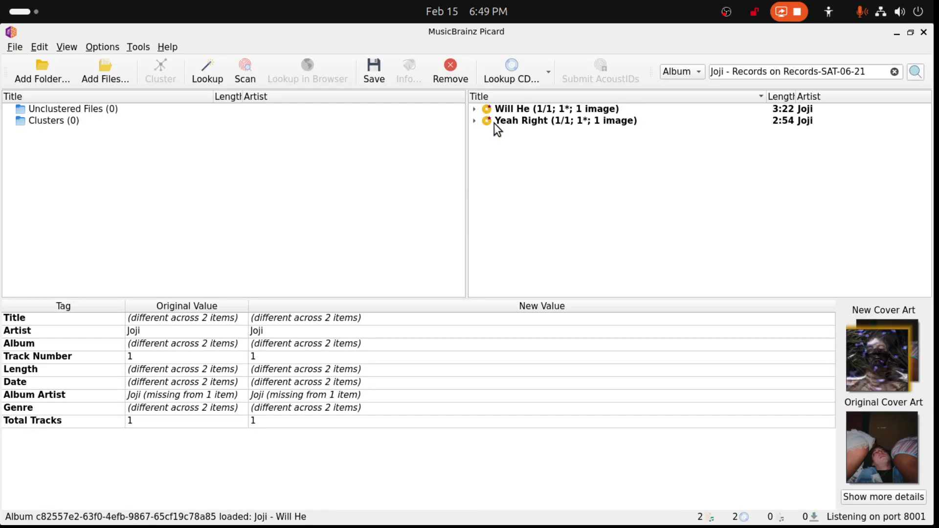
- Save the matched Will He and Yeah Right albums and remove both from Picard
left_click(490, 122)
left_click(476, 121)
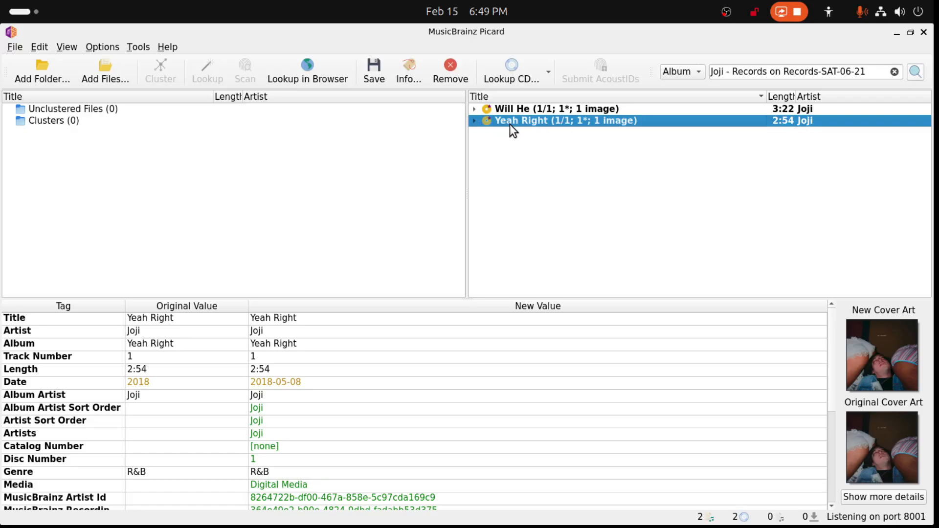
key("ctrl+a")
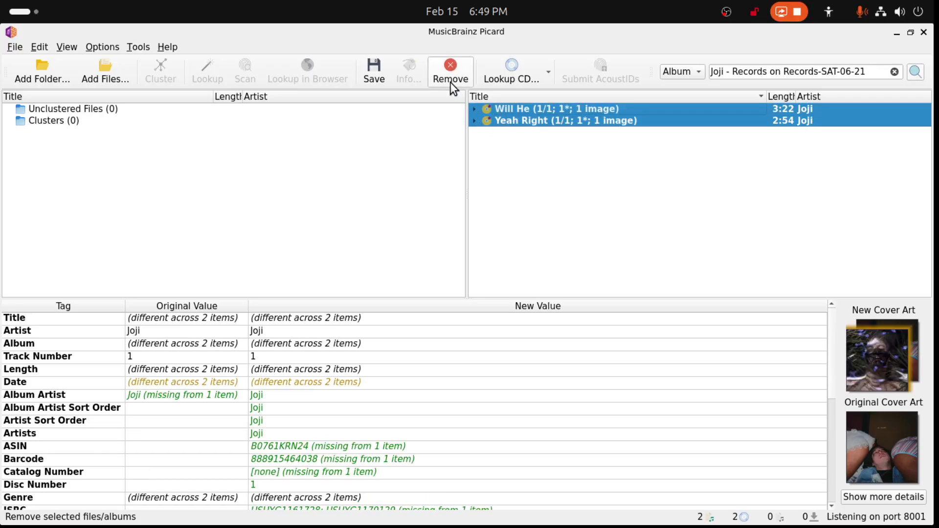
left_click(380, 73)
left_click(449, 75)
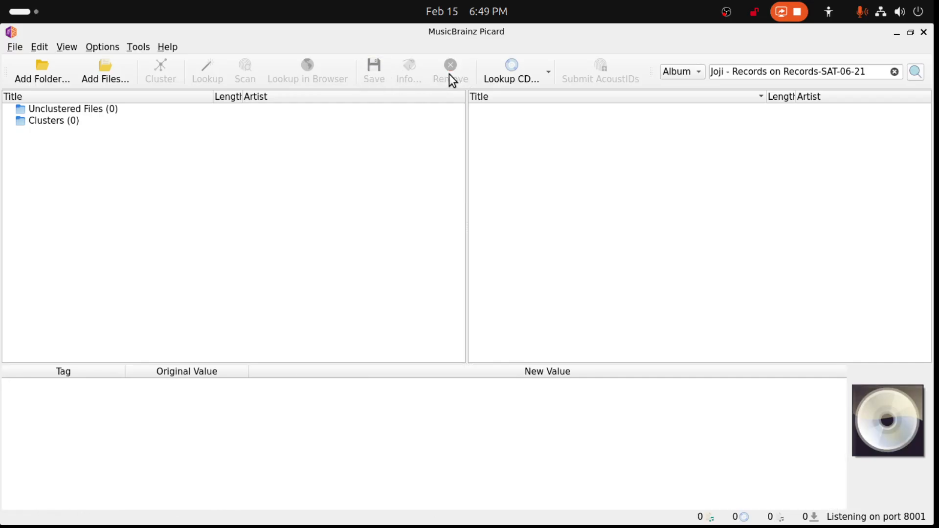
- Move Picard aside and examine the track files in the "Joji - SMITHEREENS-24BIT-WEBFLAC-2022-MyDad" folder, returning to Music to Process
double_click(449, 37)
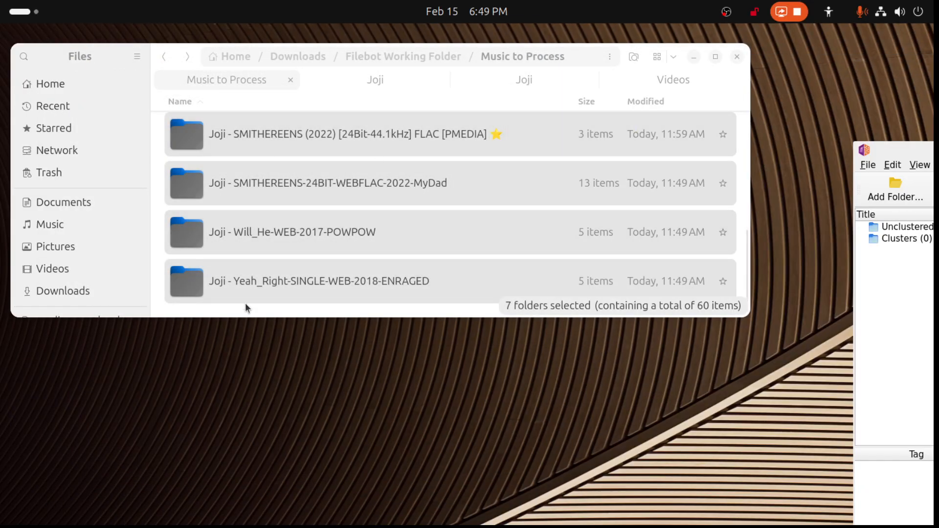
left_click(249, 289)
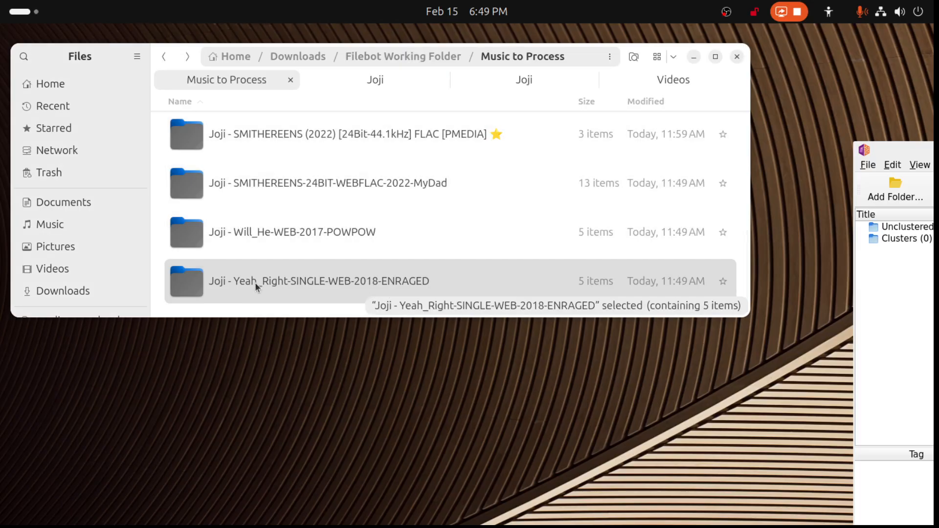
scroll(255, 283, "up", 1)
double_click(293, 211)
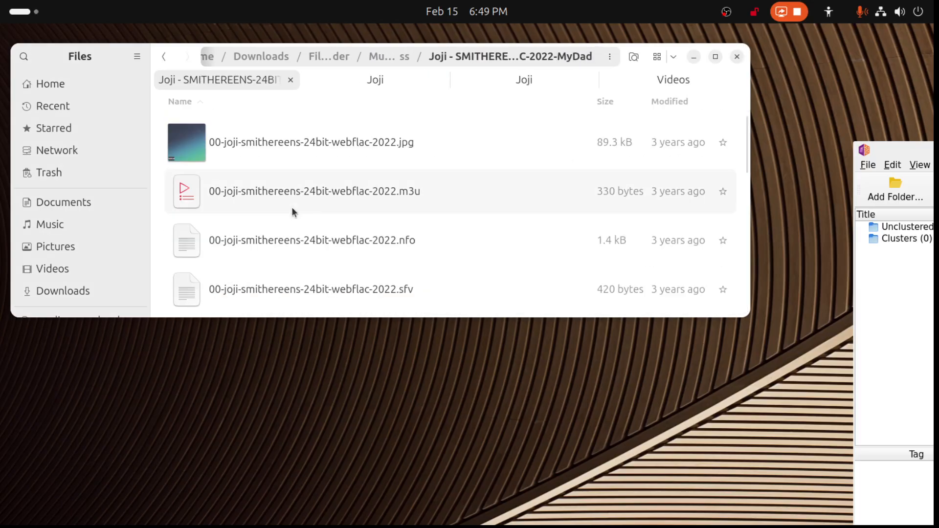
scroll(293, 211, "down", 5)
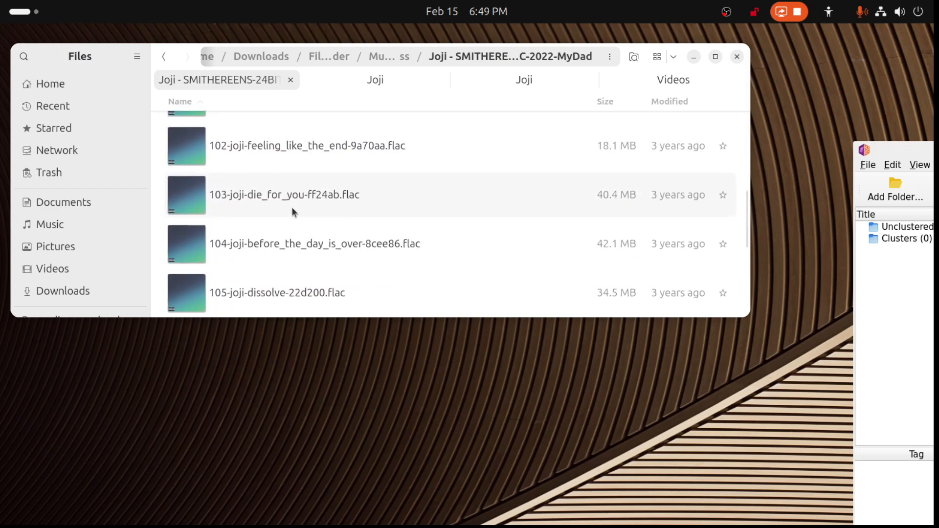
scroll(287, 211, "down", 2)
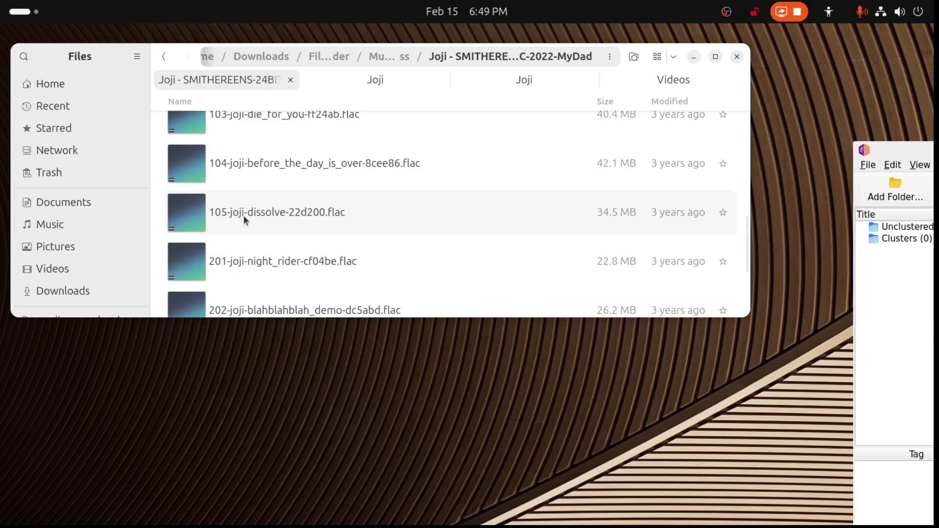
scroll(244, 219, "down", 2)
scroll(248, 263, "down", 1)
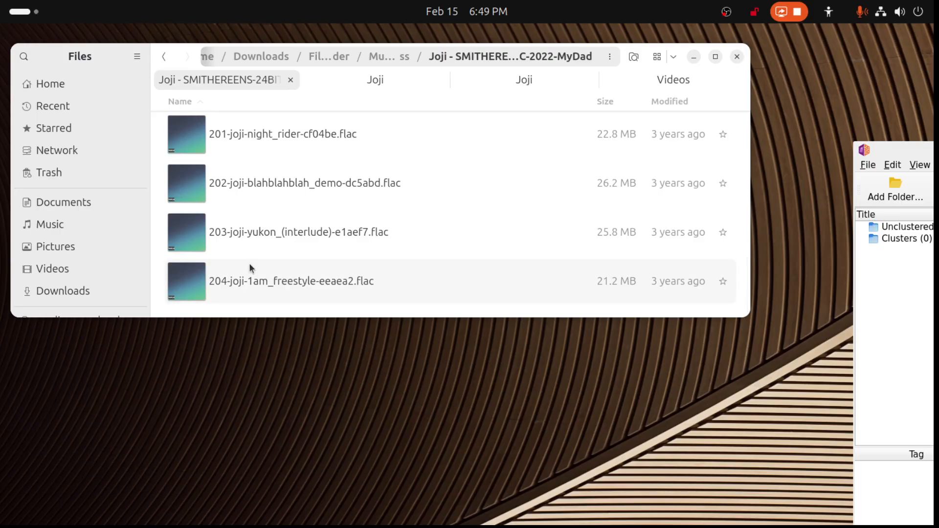
scroll(248, 263, "up", 3)
left_click(164, 55)
- Inspect the Disc 1 folder inside "Joji - SMITHEREENS (2022) [24Bit-44.1kHz] FLAC [PMEDIA]" and return to Music to Process
double_click(264, 171)
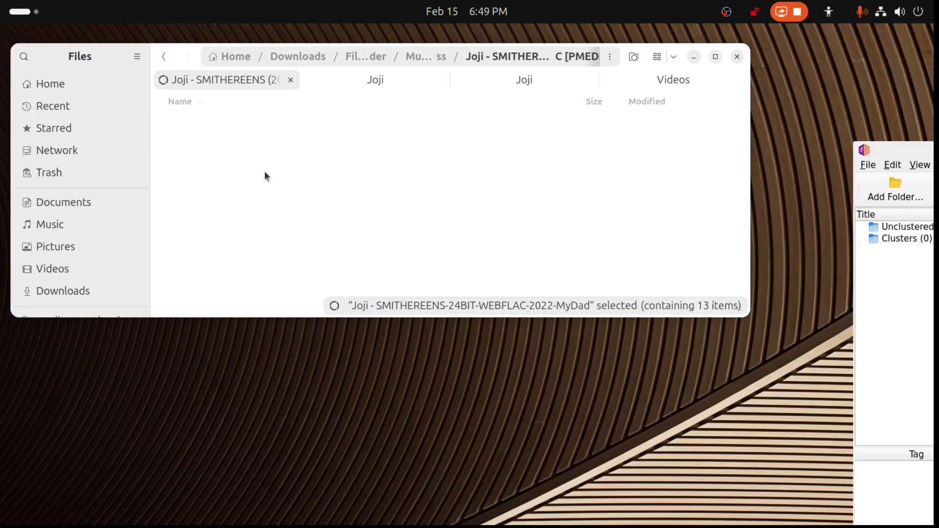
double_click(233, 144)
scroll(244, 166, "down", 3)
scroll(254, 185, "up", 3)
left_click(165, 59)
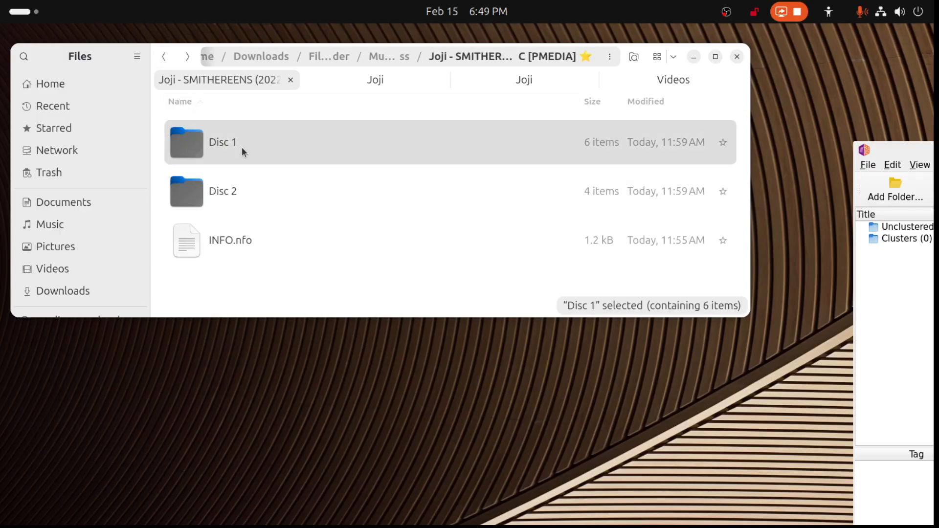
left_click(165, 57)
- Review the MP3 tracks in the "Joji-Smithereens-2022-MTD" folder and return to Music to Process
double_click(271, 191)
scroll(273, 192, "down", 10)
scroll(275, 195, "down", 2)
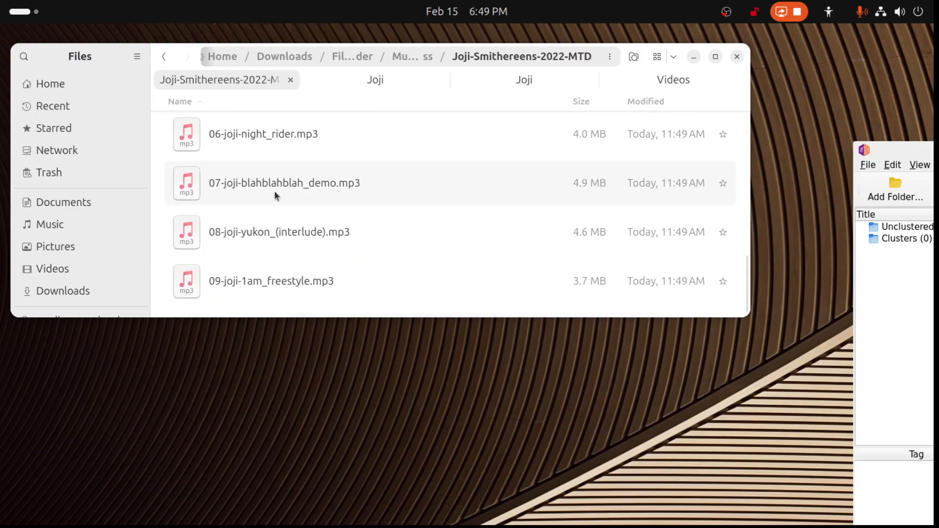
scroll(274, 194, "up", 4)
left_click(163, 57)
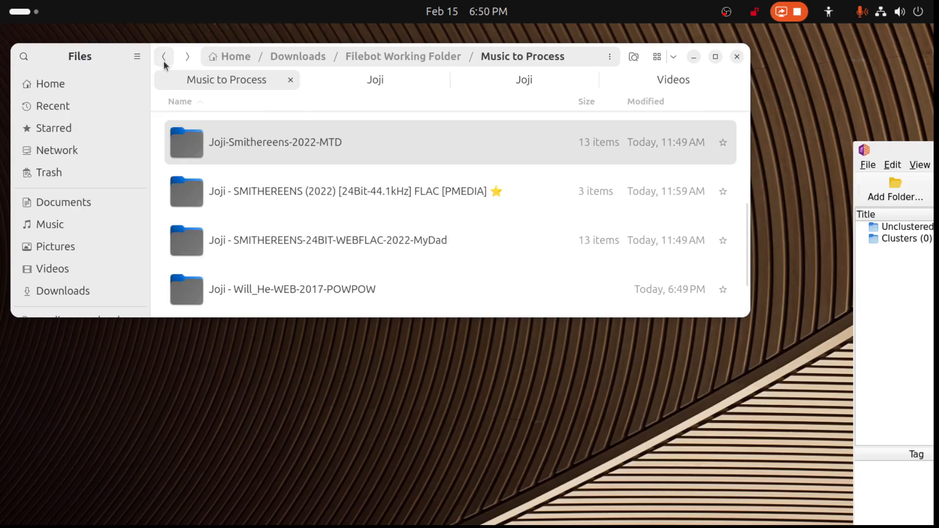
- Check the contents of "Joji - Smithereens (2022) Mp3 320kbps [PMEDIA]" and move that folder to the trash
scroll(280, 163, "up", 3)
double_click(278, 194)
scroll(279, 194, "down", 10)
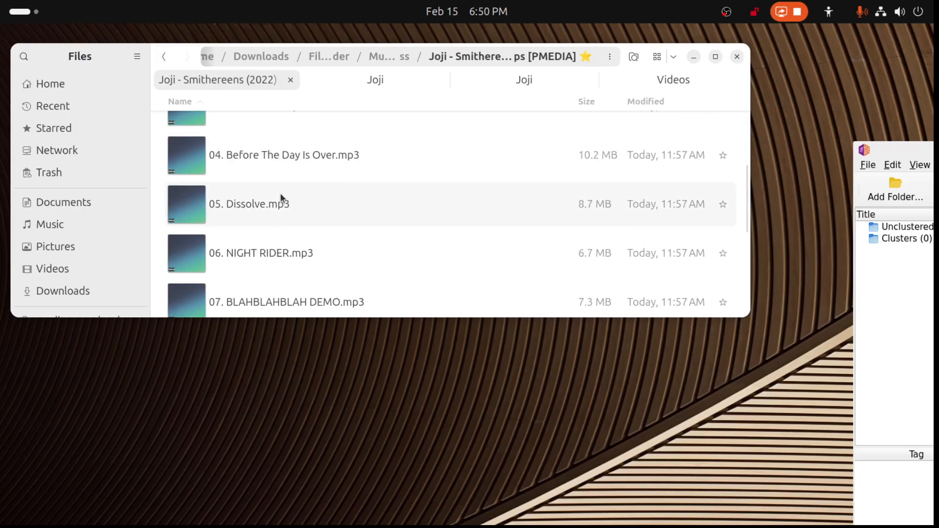
left_click(163, 57)
key("Delete")
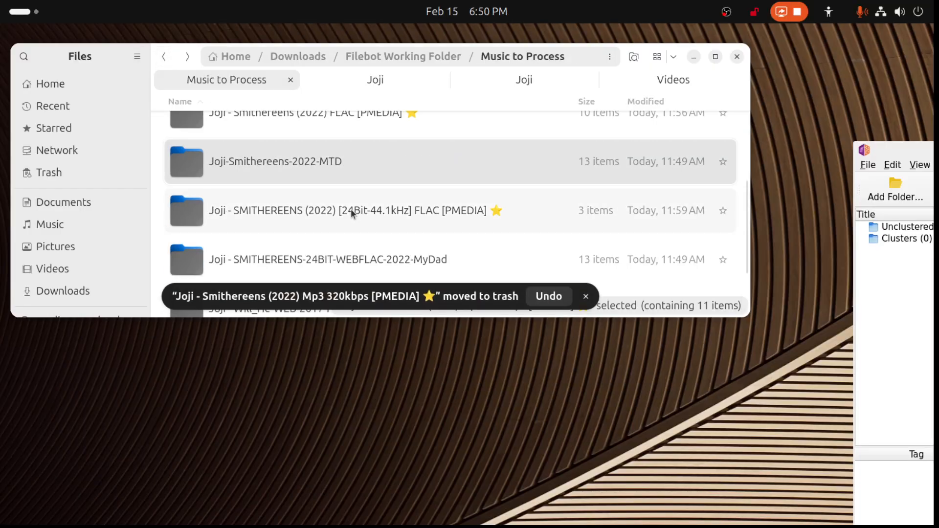
- Check the contents of "Joji - Smithereens (2022) FLAC [PMEDIA]" and move that folder to the trash
scroll(290, 166, "up", 1)
double_click(307, 153)
scroll(300, 171, "down", 6)
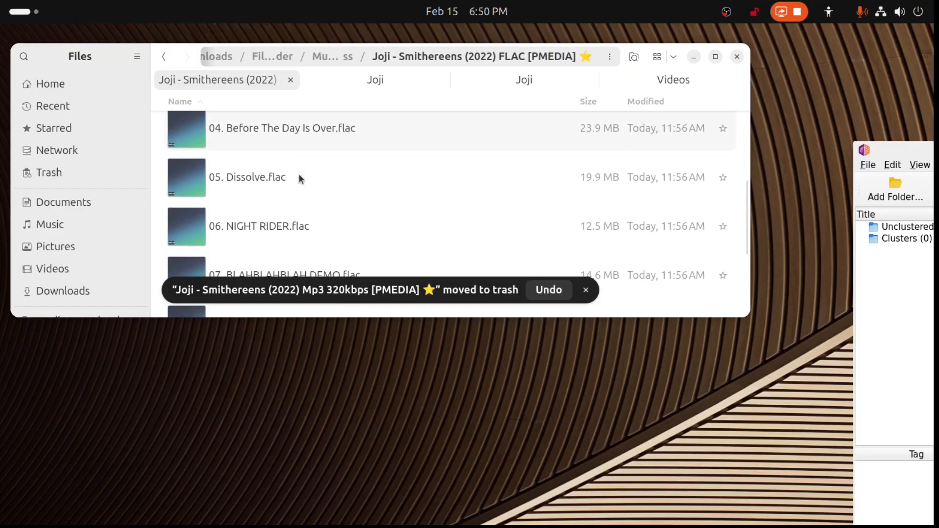
left_click(170, 61)
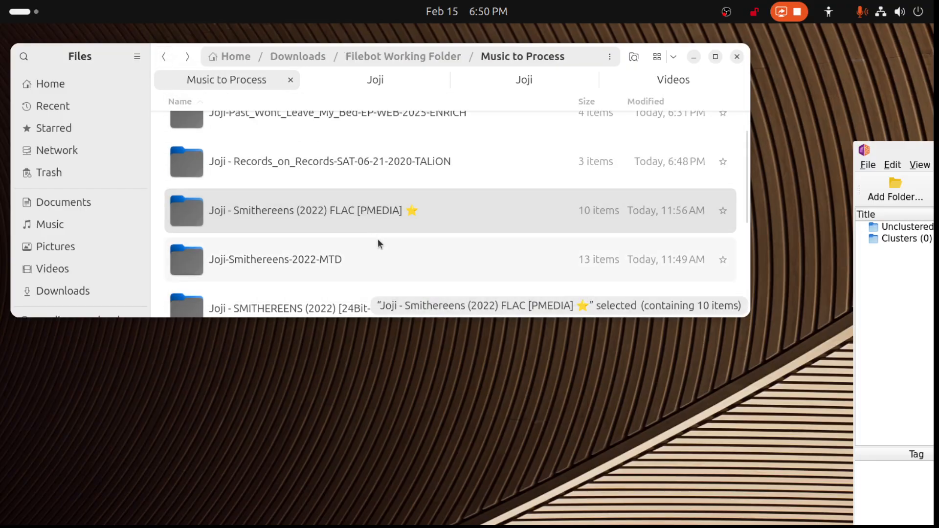
key("Delete")
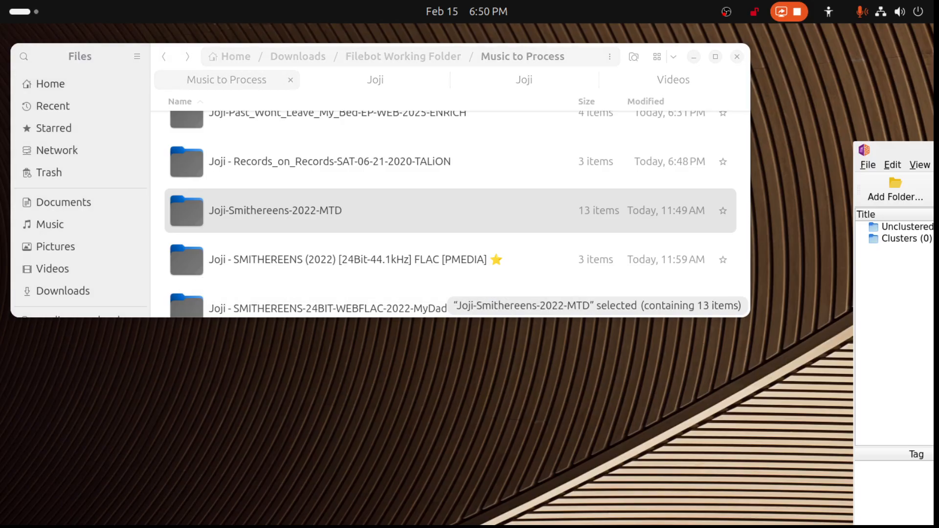
- Bring Picard beside the folder list, add the "Joji-Smithereens-2022-MTD" folder to it, and maximize Picard
left_click_drag(937, 150, 840, 116)
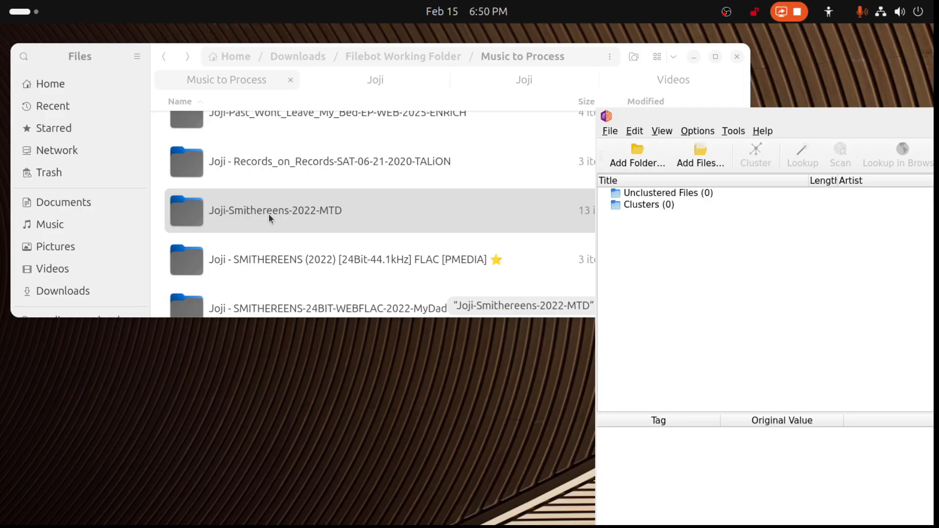
left_click_drag(287, 210, 785, 294)
left_click_drag(870, 122, 393, 78)
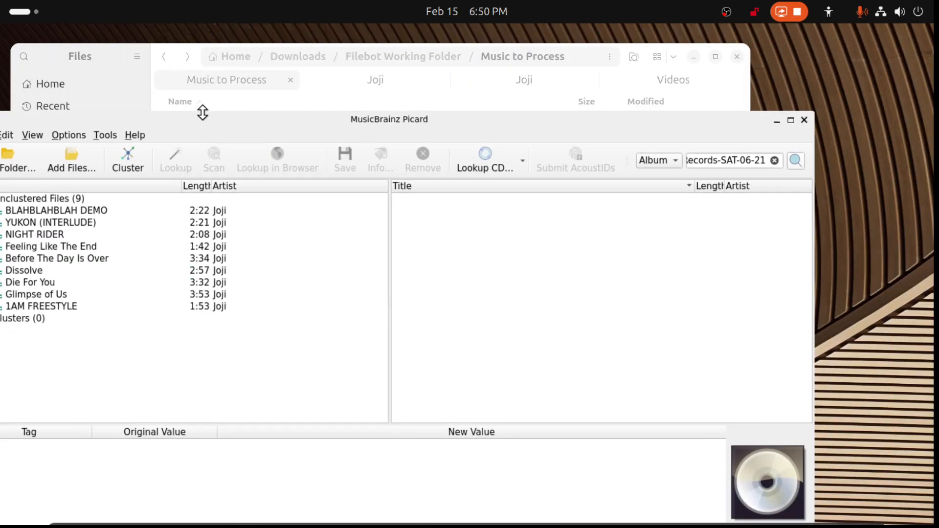
double_click(240, 117)
- Cluster the unclustered Smithereens files, look up the resulting cluster, and select the matched SMITHEREENS album
left_click(93, 109)
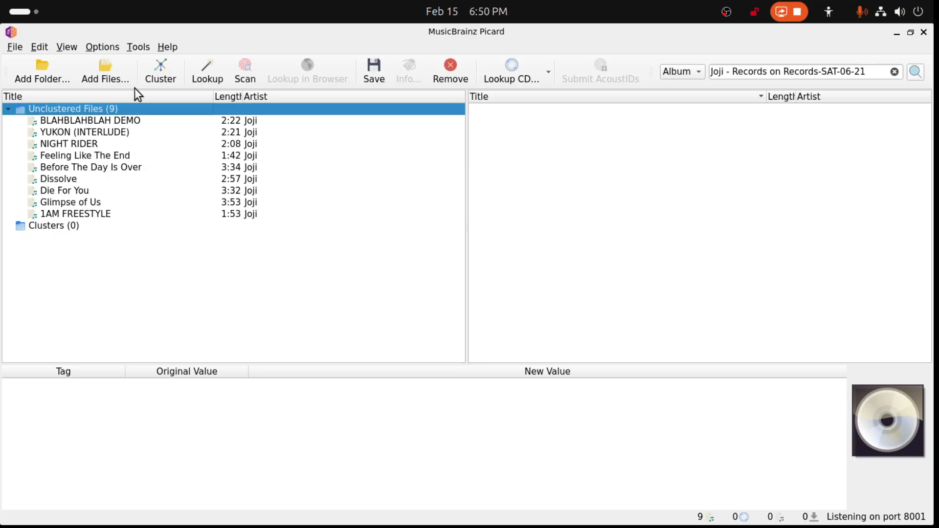
left_click(156, 74)
left_click(92, 130)
left_click(205, 74)
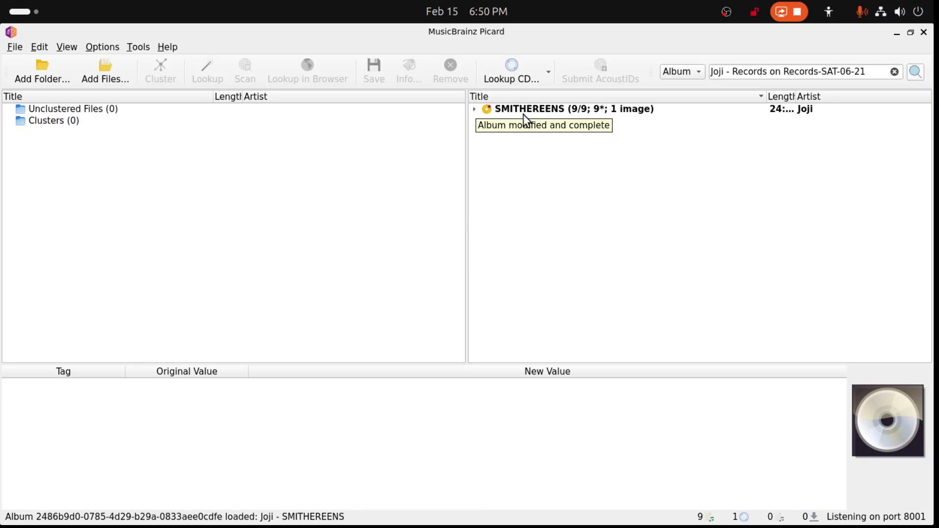
left_click(531, 114)
left_click(473, 110)
left_click(474, 110)
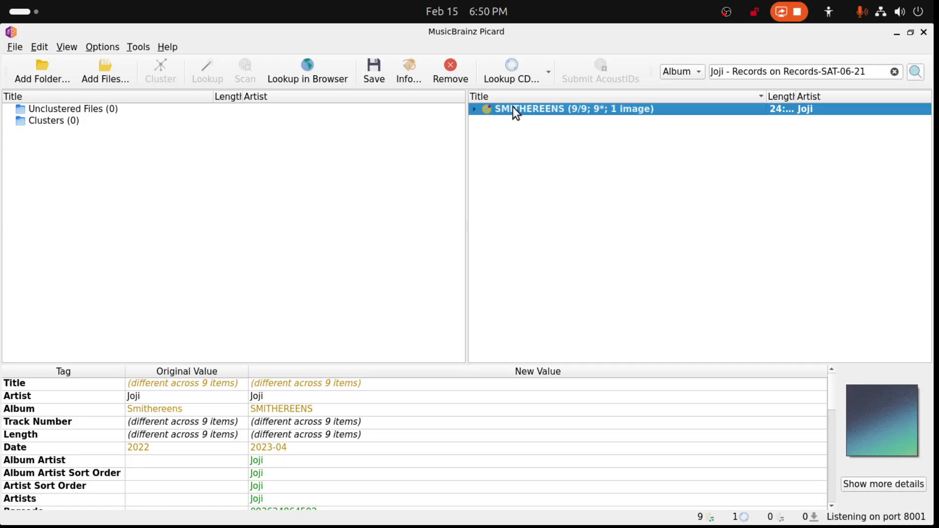
- Add the "Joji - SMITHEREENS (2022) [24Bit-44.1kHz] FLAC [PMEDIA]" folder to Picard and cluster its files, selecting the new cluster
left_click_drag(497, 35, 937, 79)
left_click_drag(333, 274, 837, 259)
double_click(879, 110)
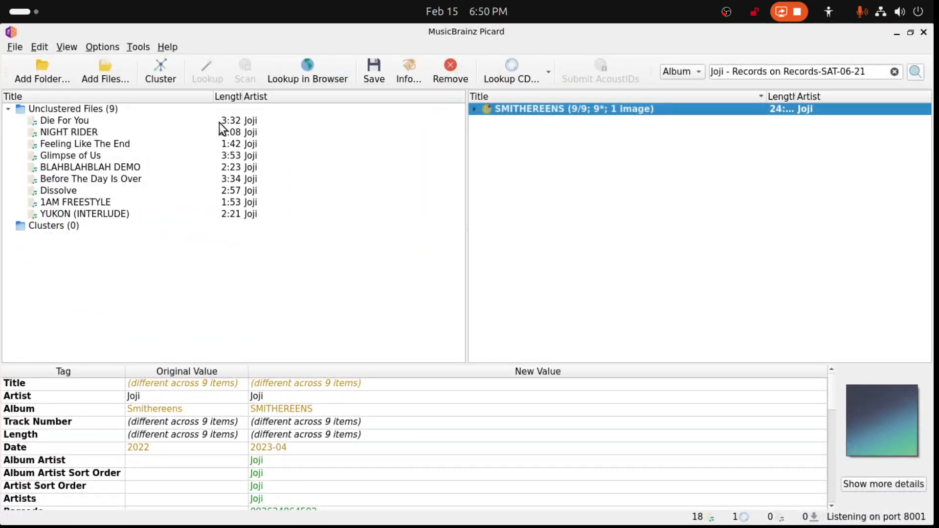
left_click(163, 84)
left_click(111, 132)
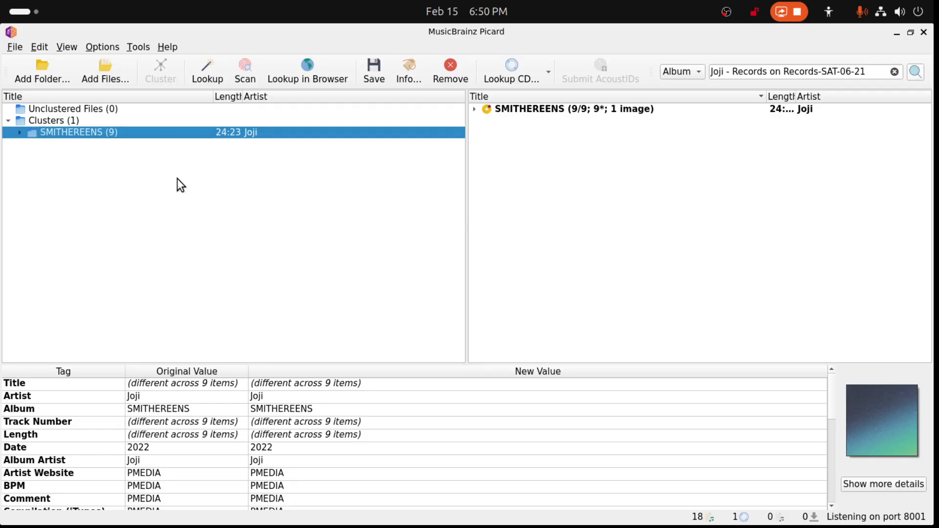
- Expand the matched SMITHEREENS album and examine the original date tag of its track Glimpse of Us
left_click(474, 109)
left_click(512, 120)
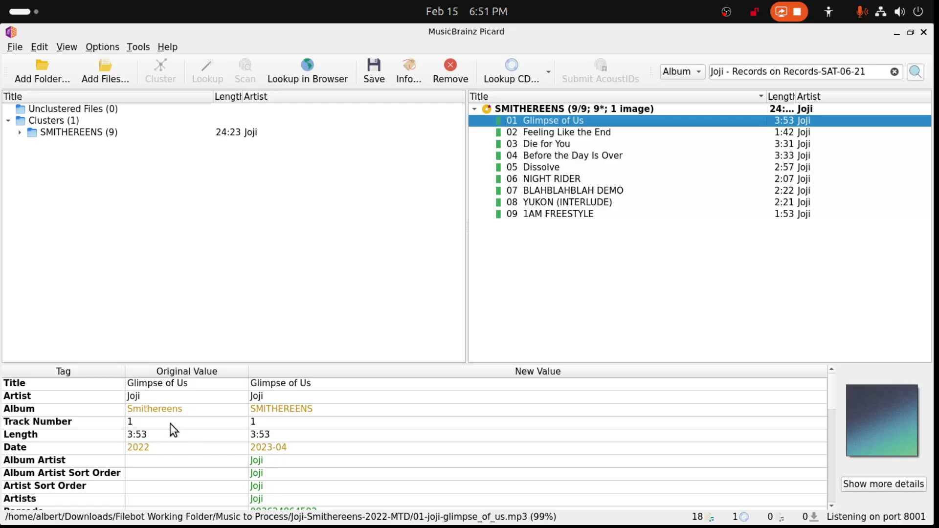
left_click(152, 448)
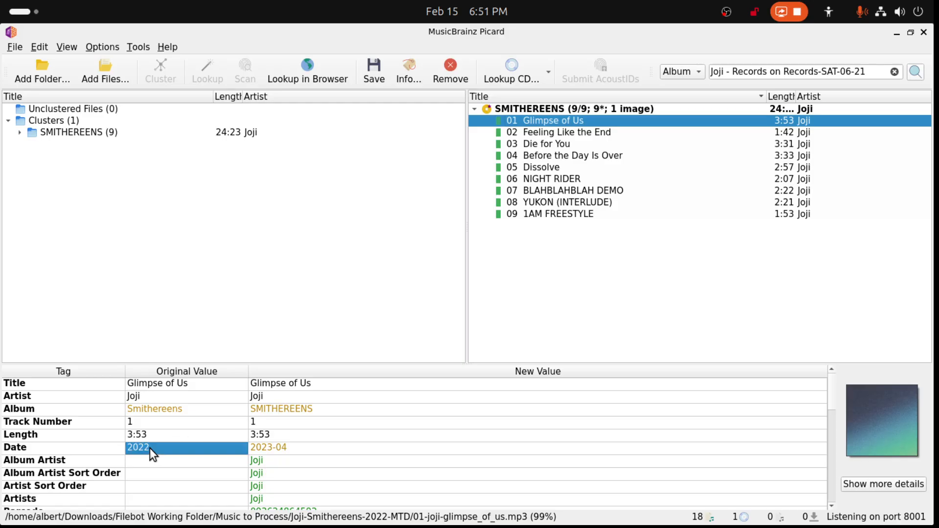
- Compare the new date tag and original album tag of Glimpse of Us, and copy its new album title SMITHEREENS
left_click(267, 448)
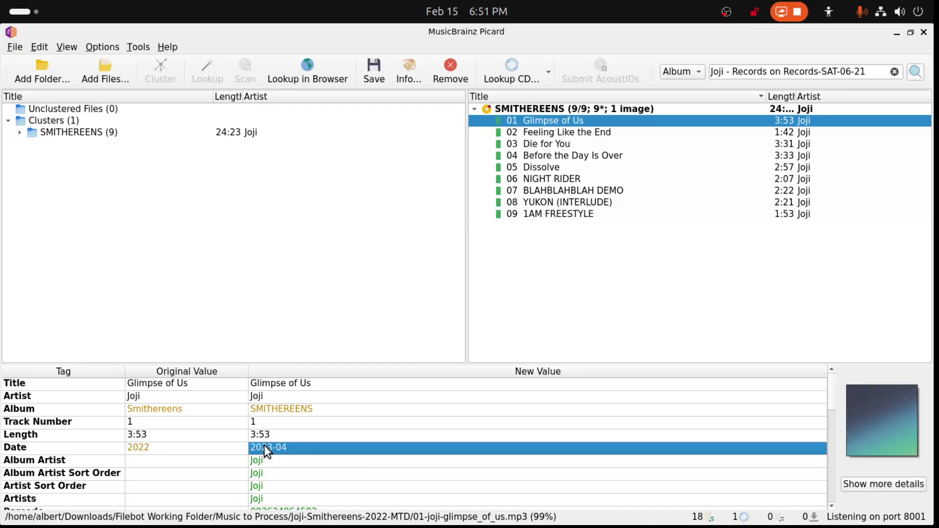
left_click(165, 417)
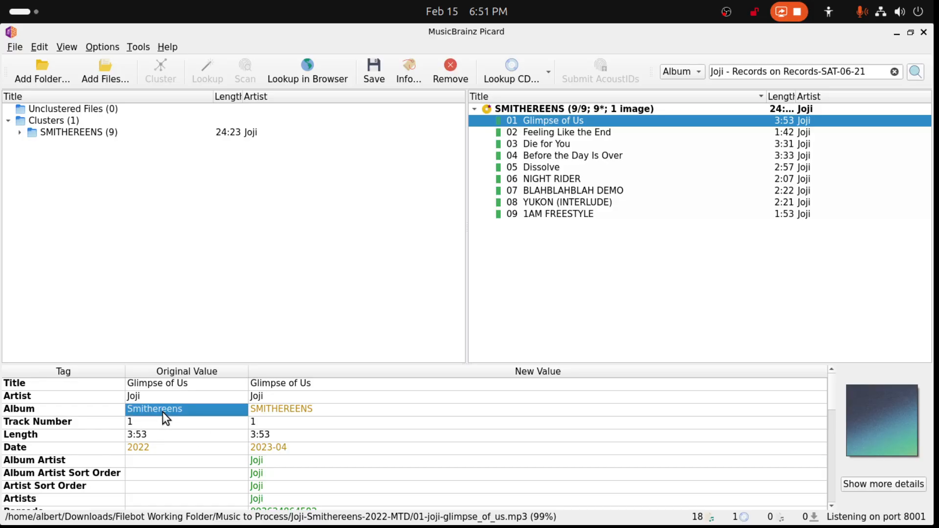
double_click(262, 409)
key("ctrl+c")
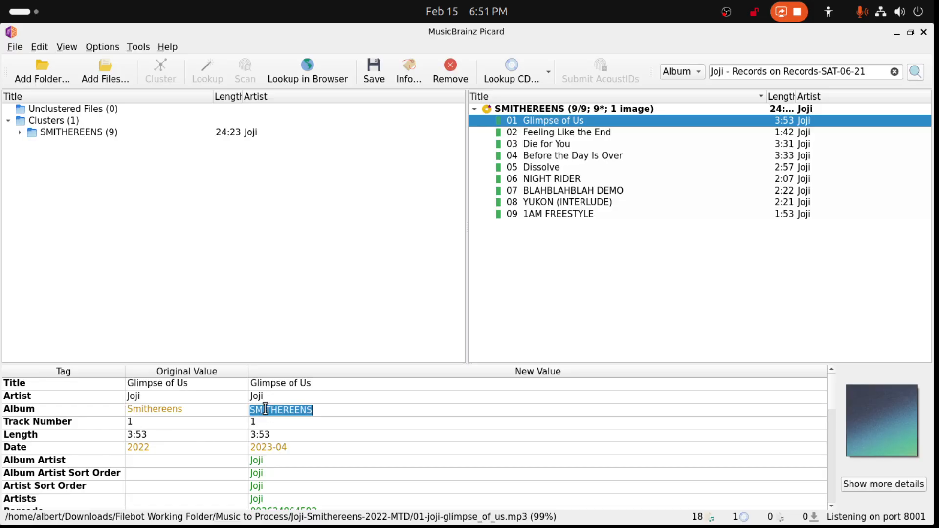
key("Escape")
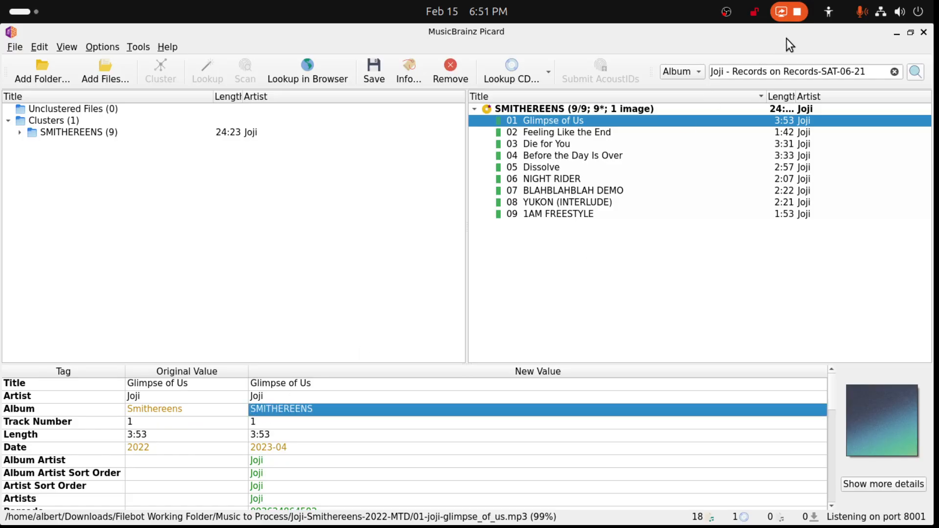
- Change the album search query to "Joji - SMITHEREENS" and run the search
left_click_drag(736, 73, 893, 78)
key("BackSpace")
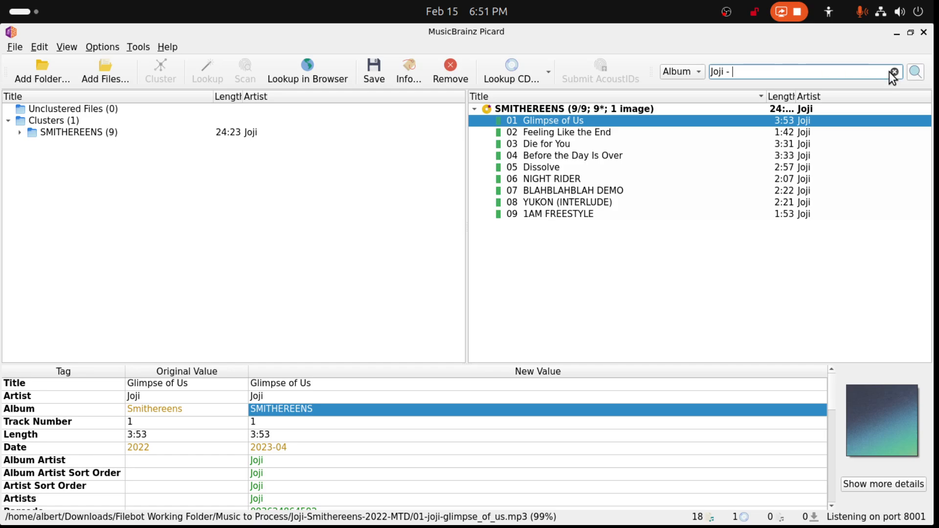
key("ctrl+v")
left_click(915, 72)
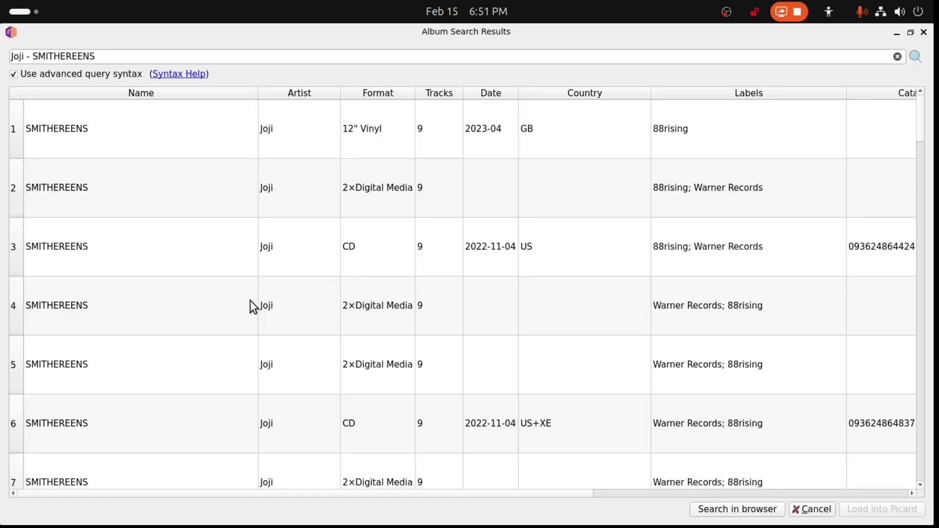
- Sort the album search results by track count and examine the formats and dates of the nine-track SMITHEREENS releases
left_click(430, 94)
scroll(386, 247, "down", 6)
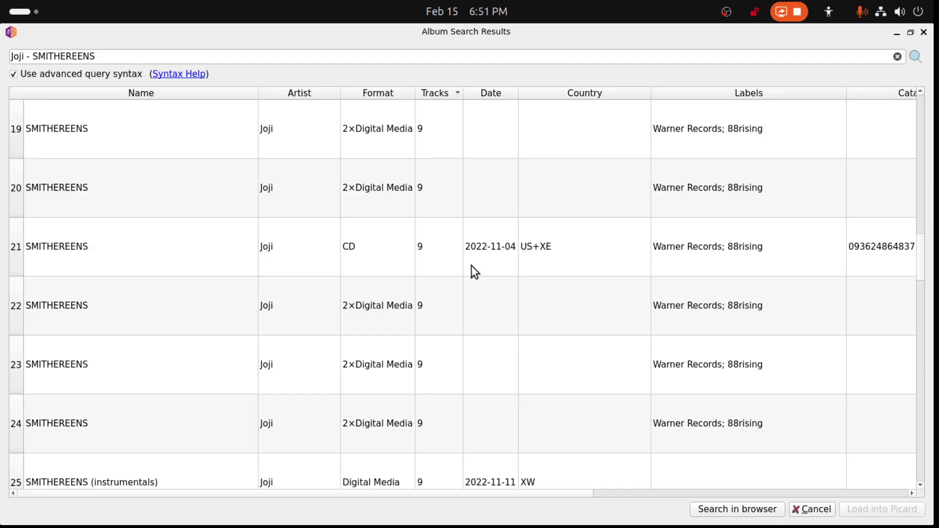
scroll(421, 367, "down", 3)
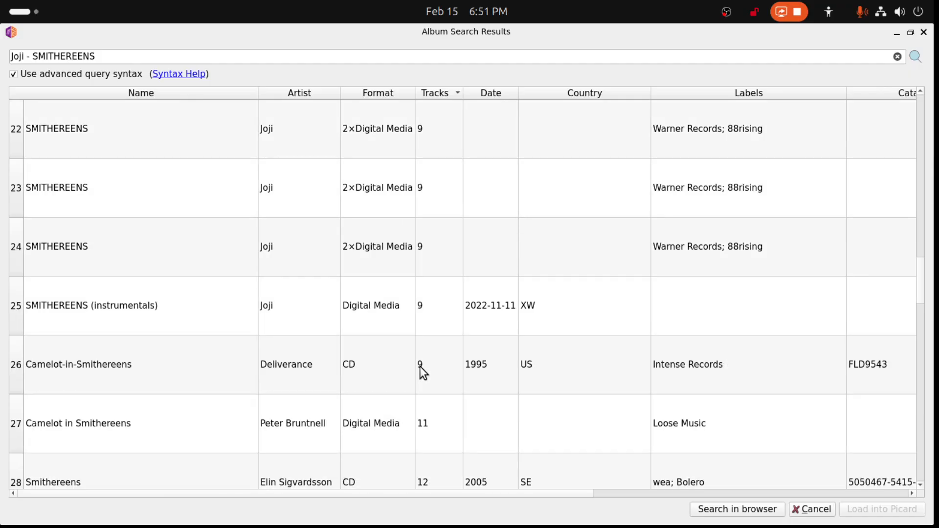
scroll(474, 334, "up", 3)
scroll(479, 332, "down", 3)
left_click_drag(234, 35, 927, 164)
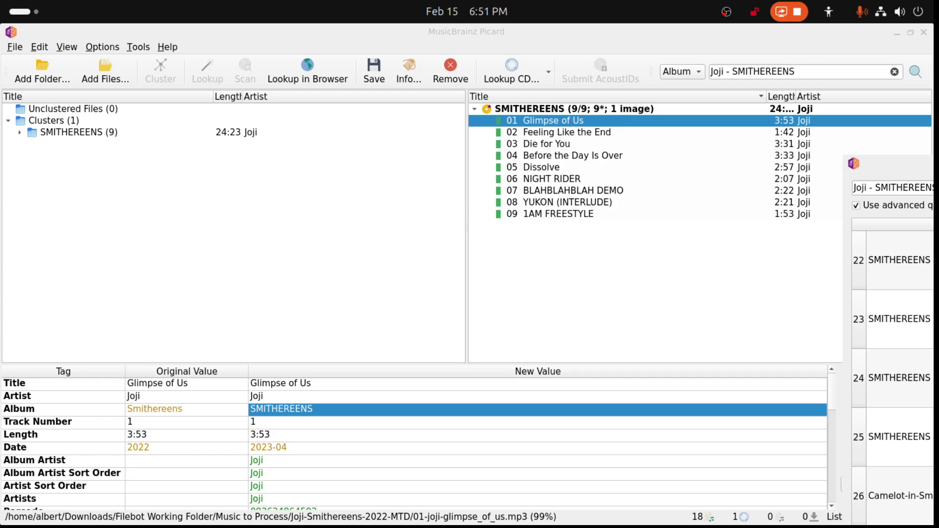
left_click_drag(927, 164, 393, 30)
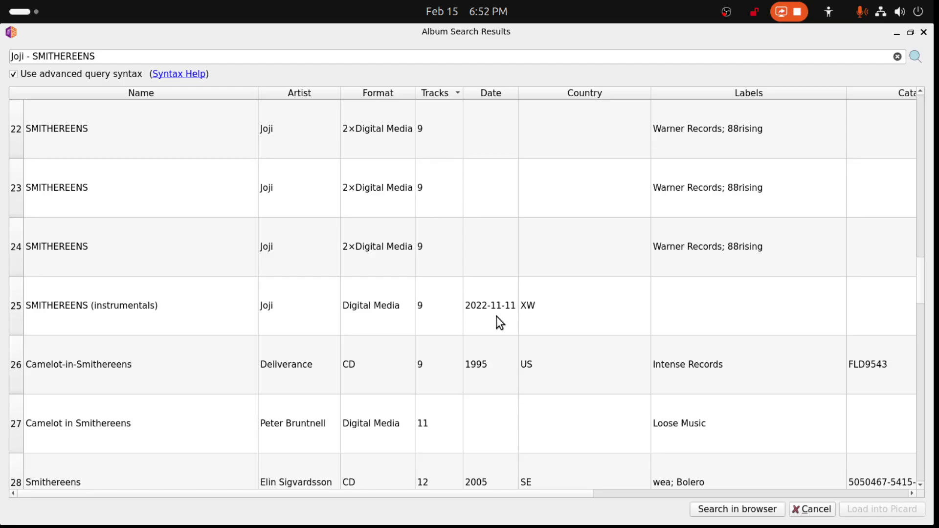
- Load the 2×Digital Media SMITHEREENS release listed directly below the US+XE CD release into Picard
scroll(497, 315, "up", 1)
scroll(497, 314, "down", 1)
scroll(497, 320, "up", 1)
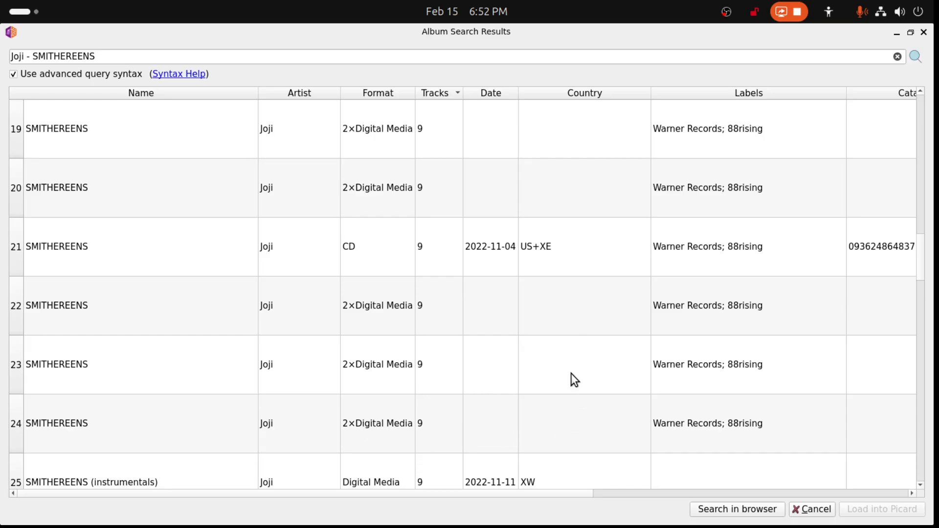
scroll(571, 373, "down", 1)
scroll(571, 379, "up", 1)
double_click(377, 307)
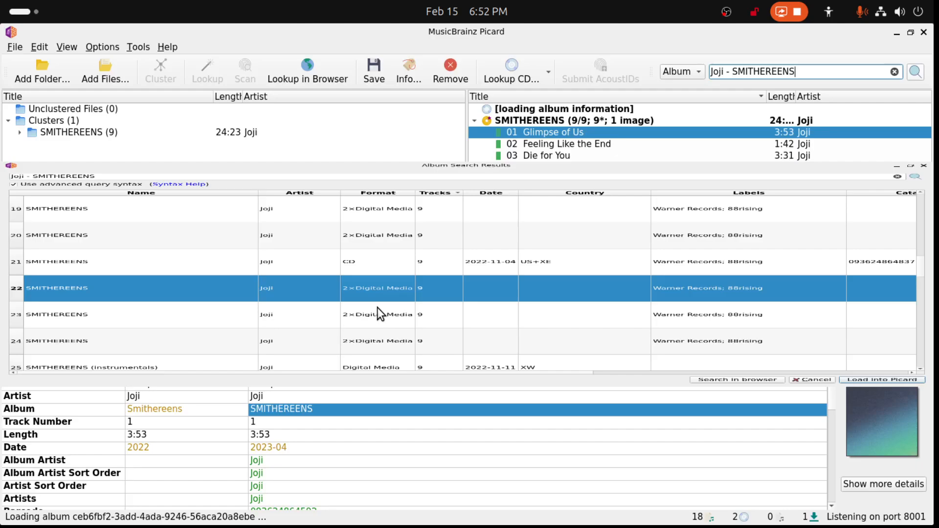
- Repeat the album search, sort by track count, and load the 2×Digital Media SMITHEREENS release just above the instrumentals release
left_click(915, 72)
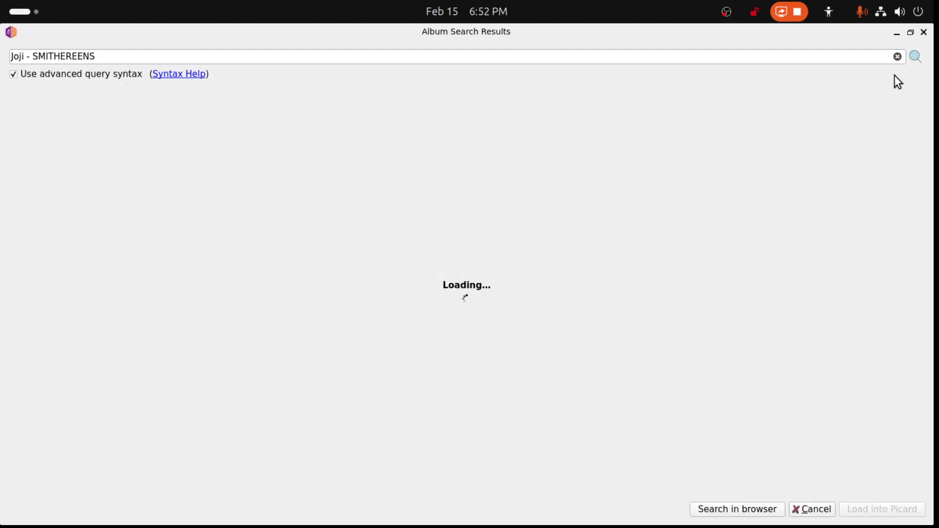
left_click(444, 96)
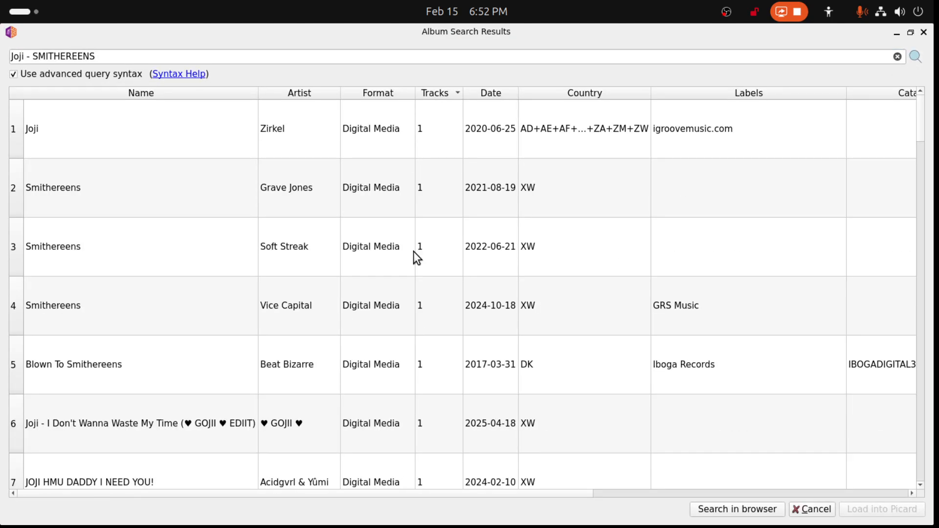
scroll(400, 300, "down", 8)
scroll(400, 301, "up", 2)
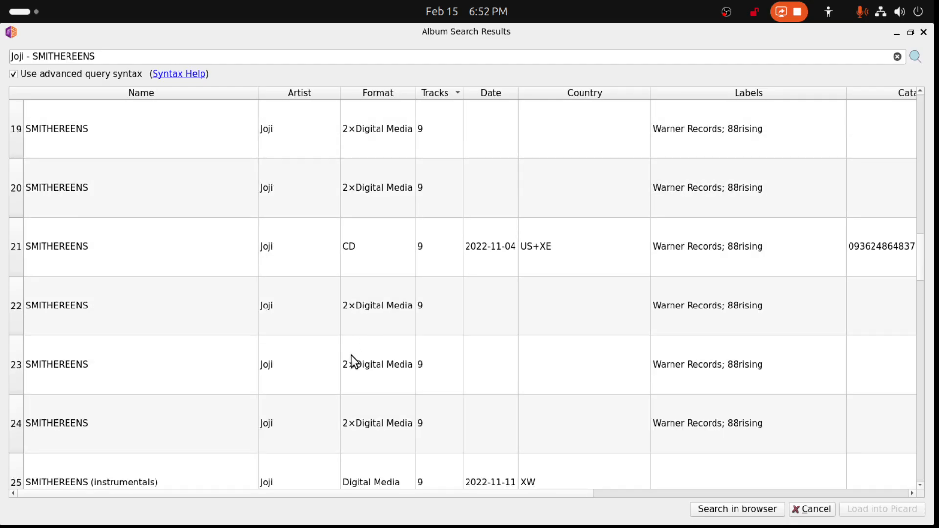
double_click(350, 427)
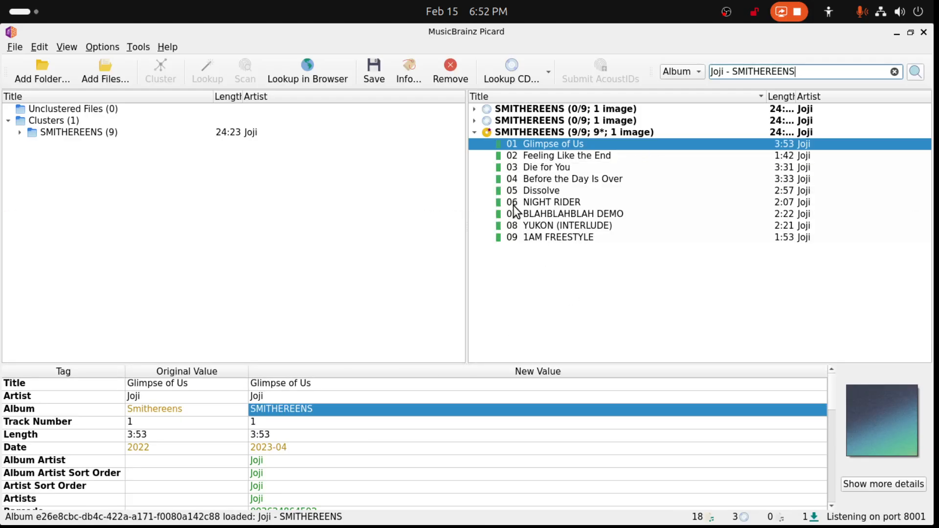
- Compare the date, barcode, media, record label and cover art of the two newly loaded two-disc SMITHEREENS releases
left_click(474, 121)
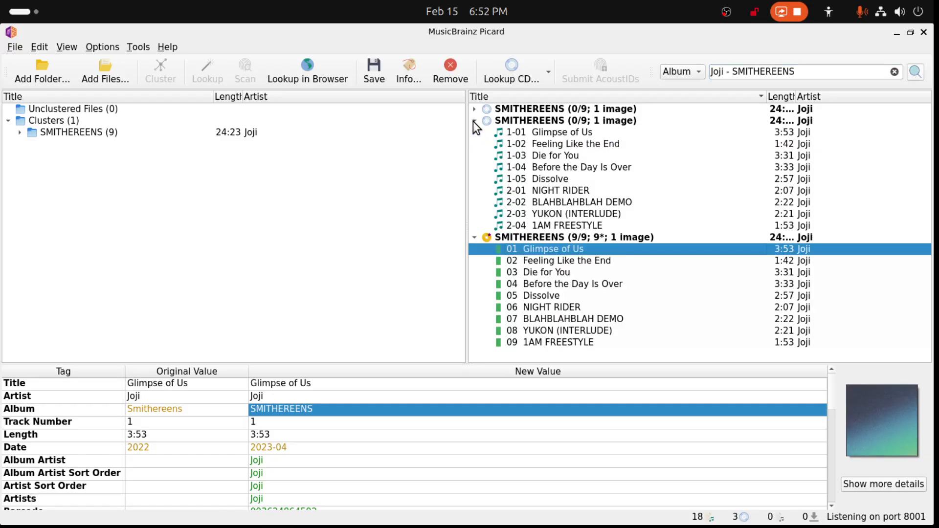
left_click(527, 129)
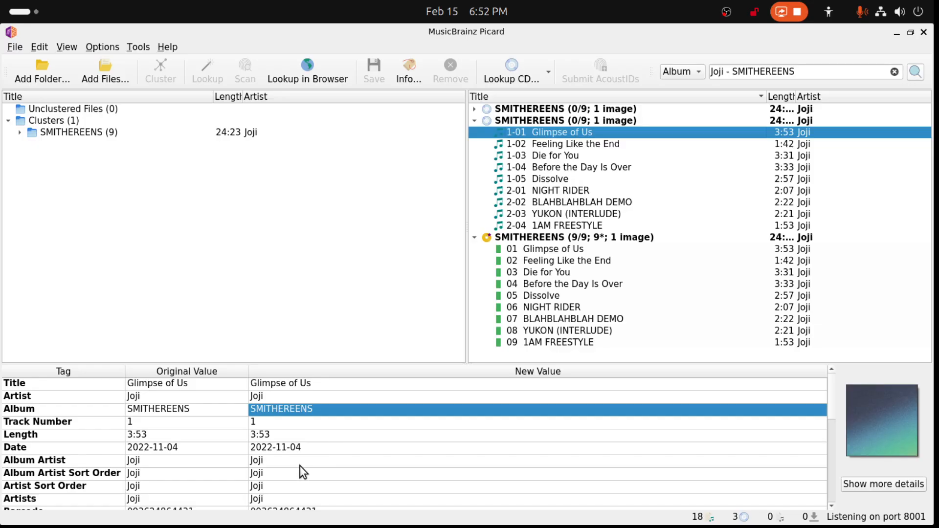
left_click(517, 108)
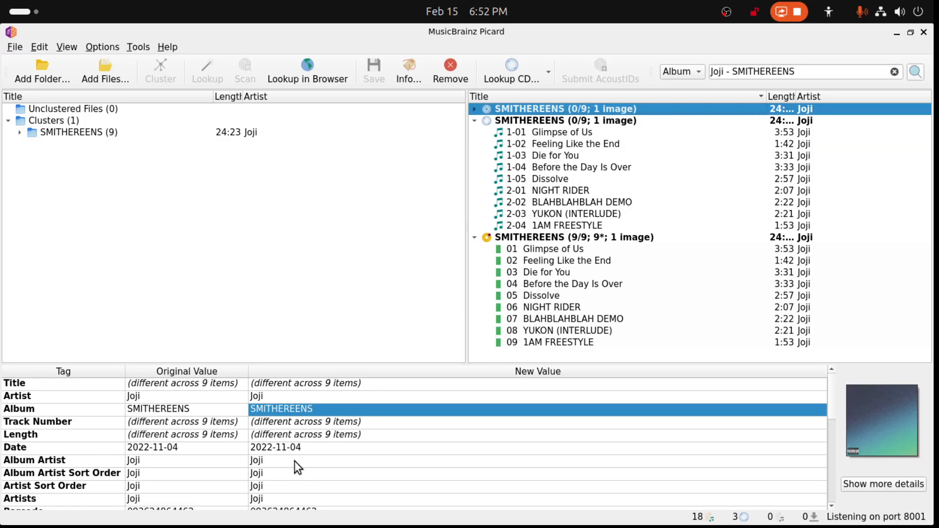
left_click(559, 132)
scroll(419, 377, "down", 2)
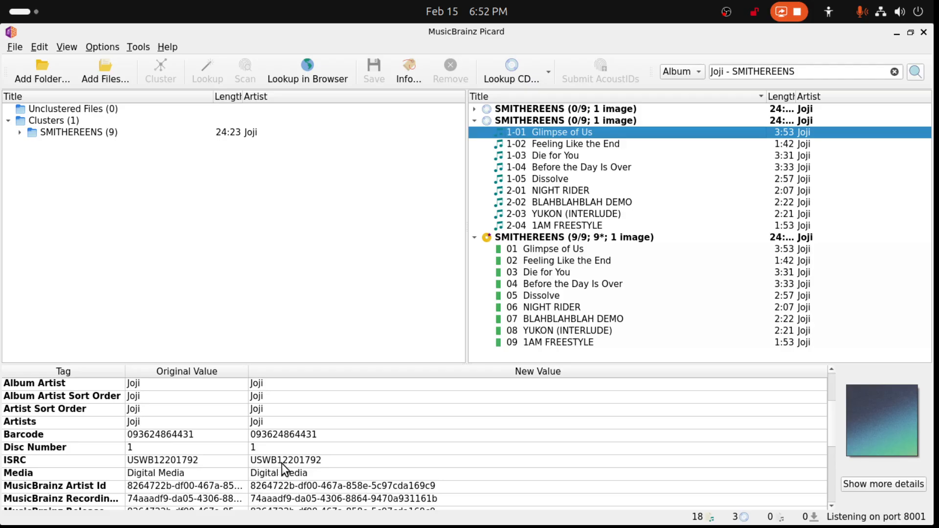
left_click(547, 112)
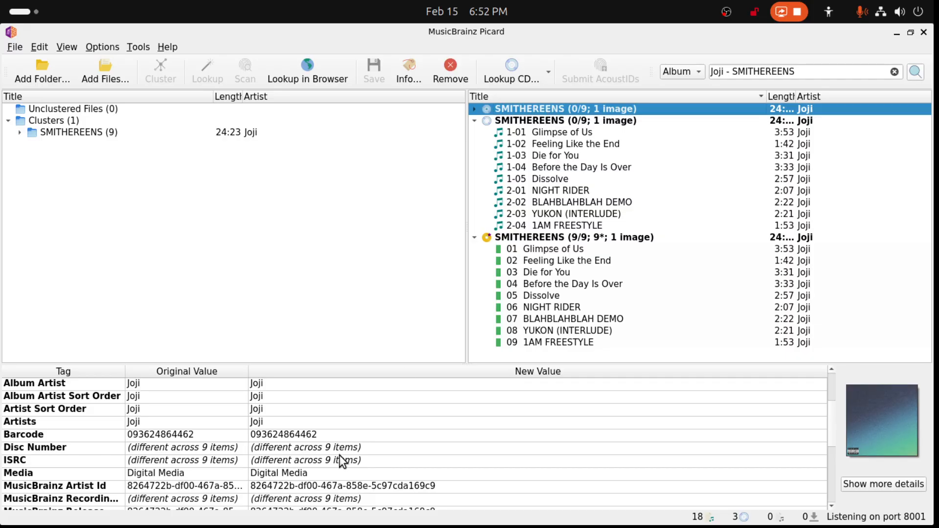
scroll(340, 456, "down", 2)
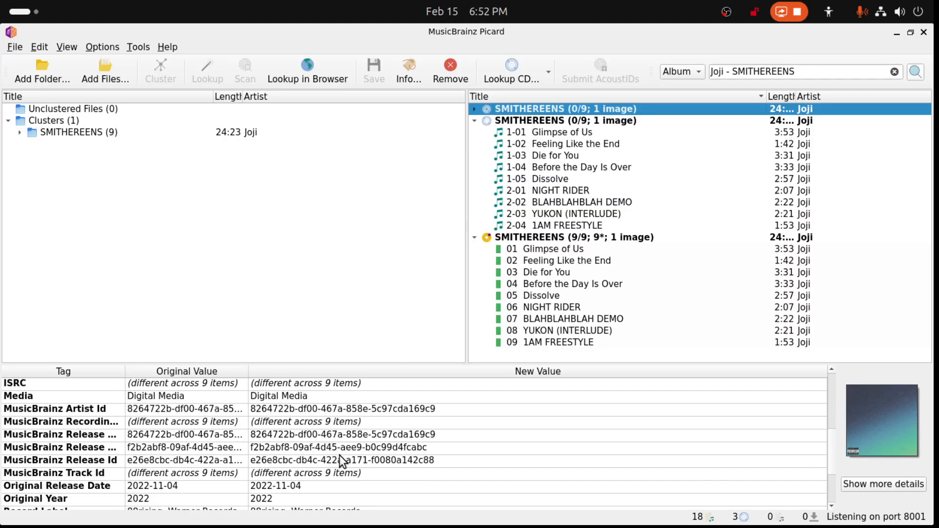
scroll(339, 456, "down", 2)
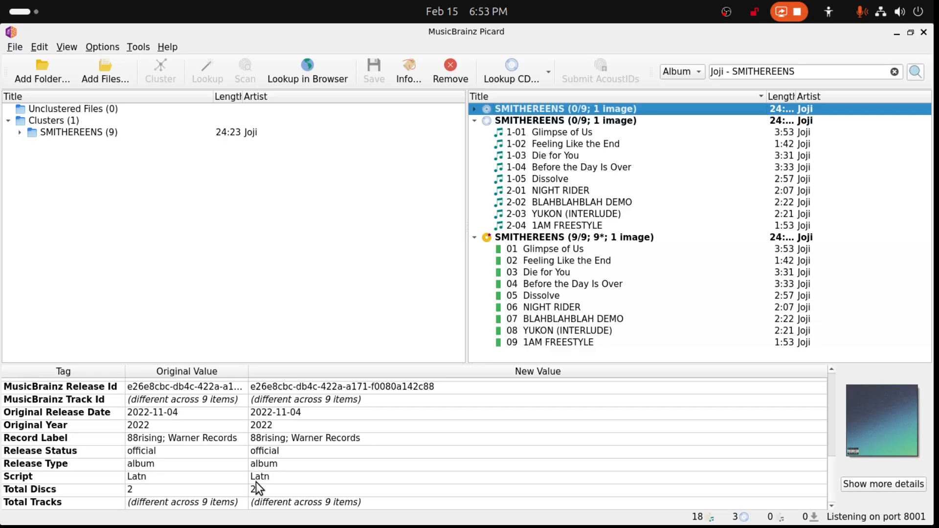
left_click(567, 120)
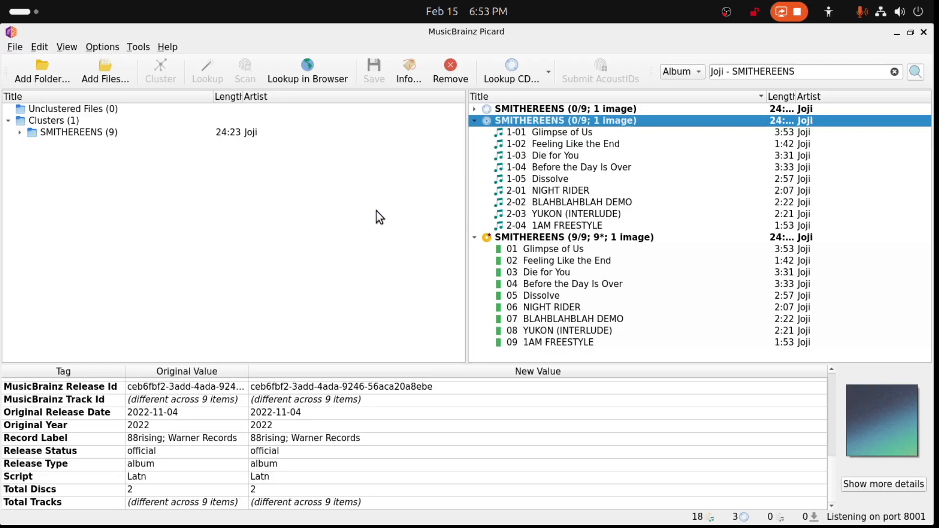
- Move the matched files of the single-disc SMITHEREENS release back to unclustered, and remove the second two-disc SMITHEREENS release
left_click_drag(541, 237, 117, 169)
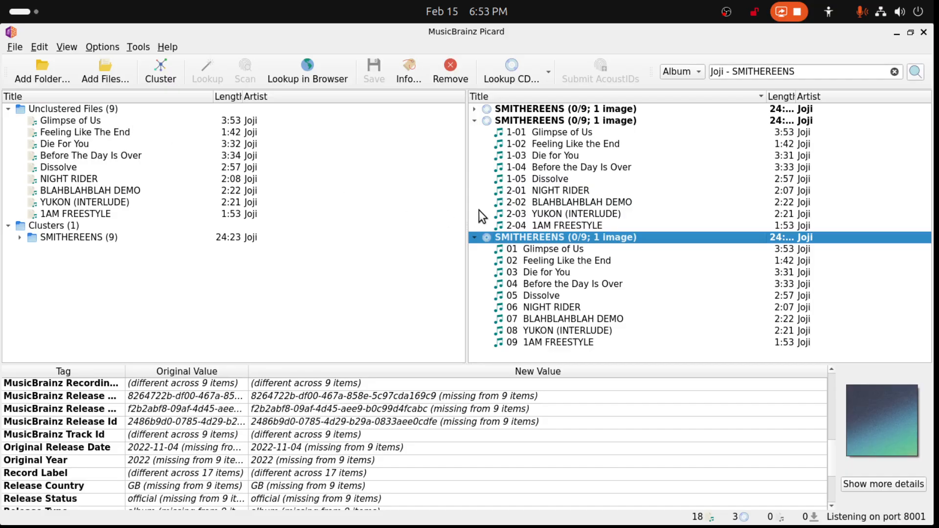
left_click(521, 122)
key("Delete")
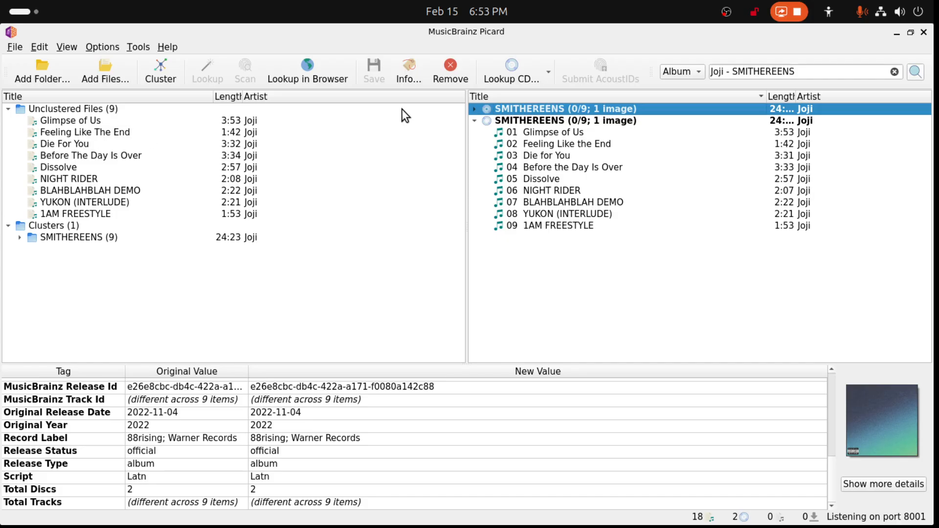
- Expand the remaining two-disc SMITHEREENS release, and remove all unclustered files and the SMITHEREENS cluster from Picard
left_click(474, 109)
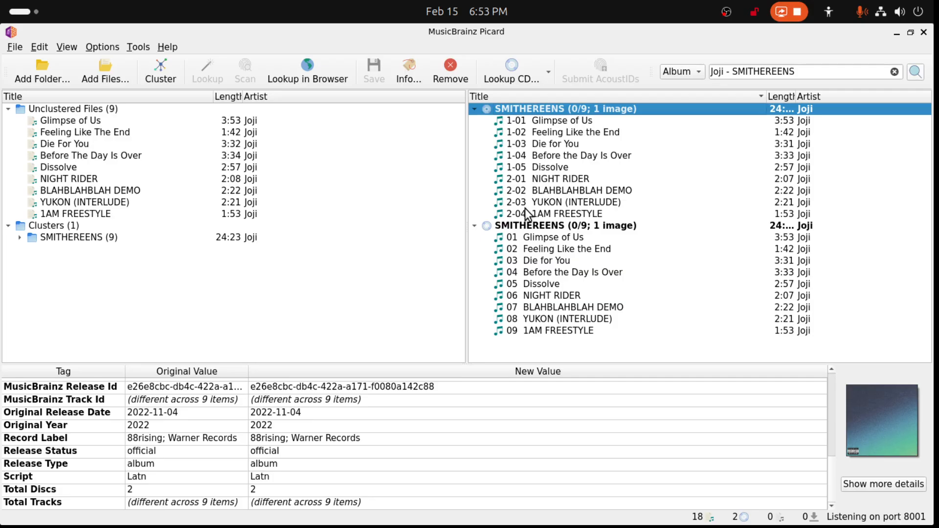
left_click(78, 121)
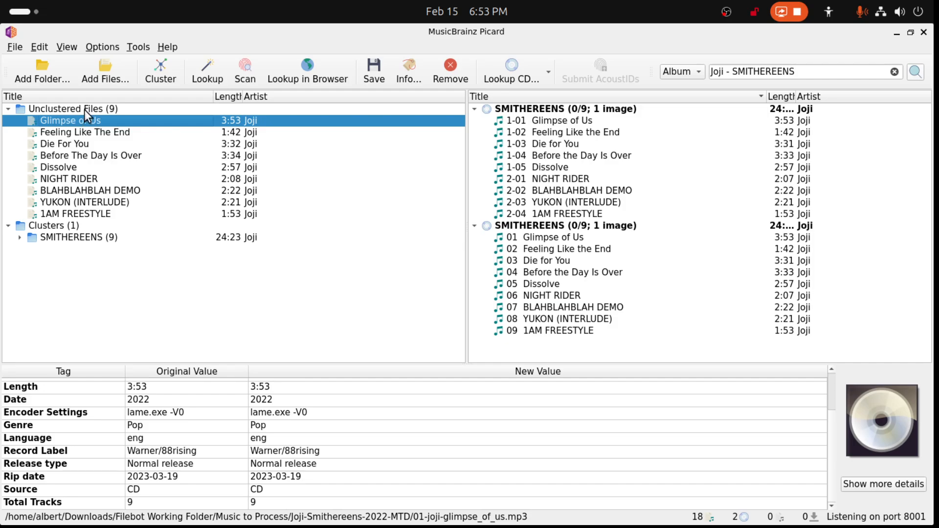
left_click(84, 109)
key("Delete")
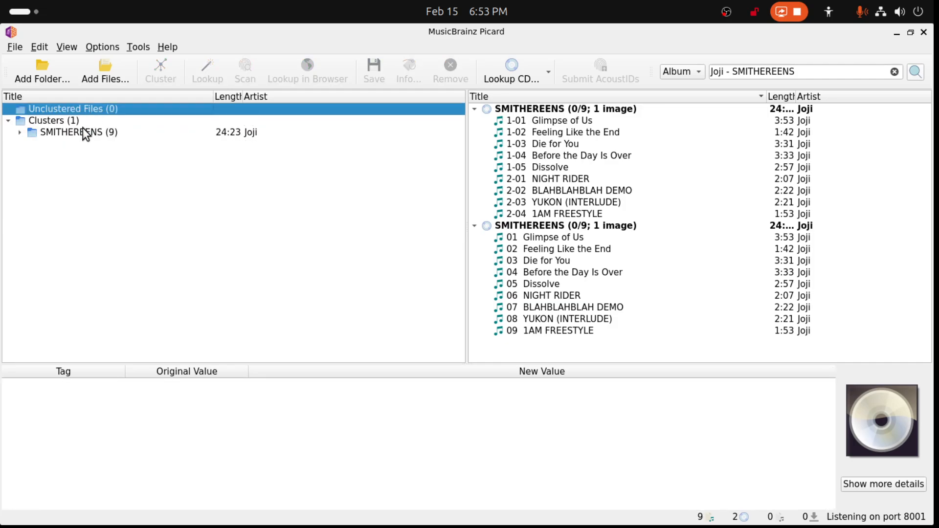
left_click(84, 132)
key("Delete")
- Check the contents of the "Joji - SMITHEREENS (2022) [24Bit-44.1kHz] FLAC [PMEDIA]" folder, return to its parent, and maximize Picard again
left_click_drag(262, 33, 935, 43)
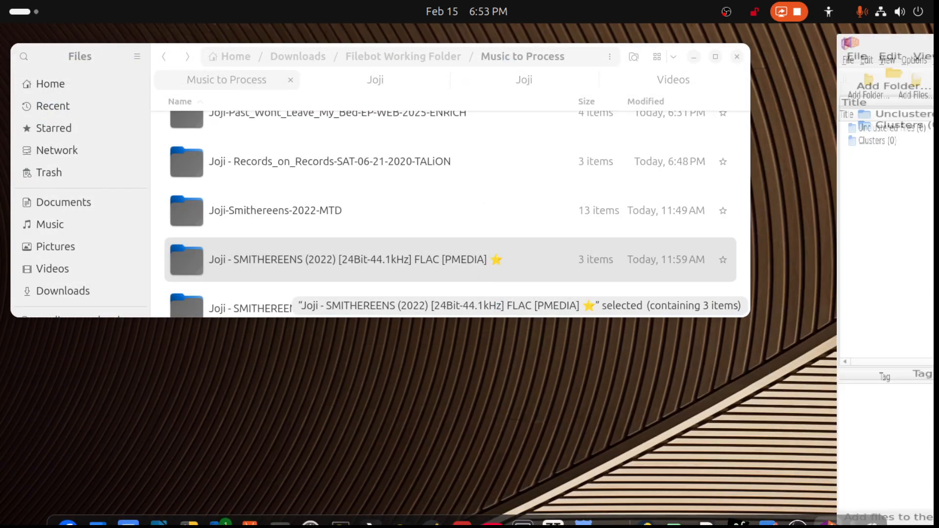
double_click(365, 259)
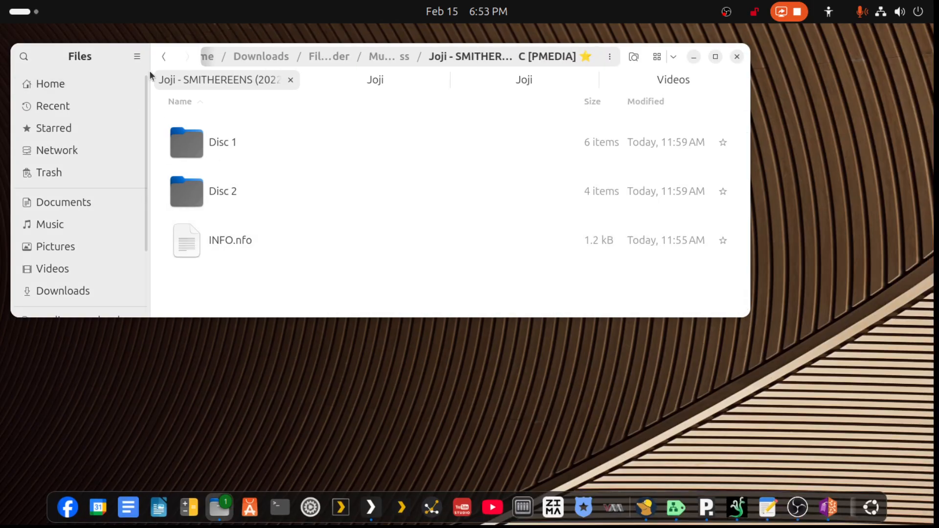
left_click(164, 56)
left_click_drag(934, 52, 803, 78)
key("super+Up")
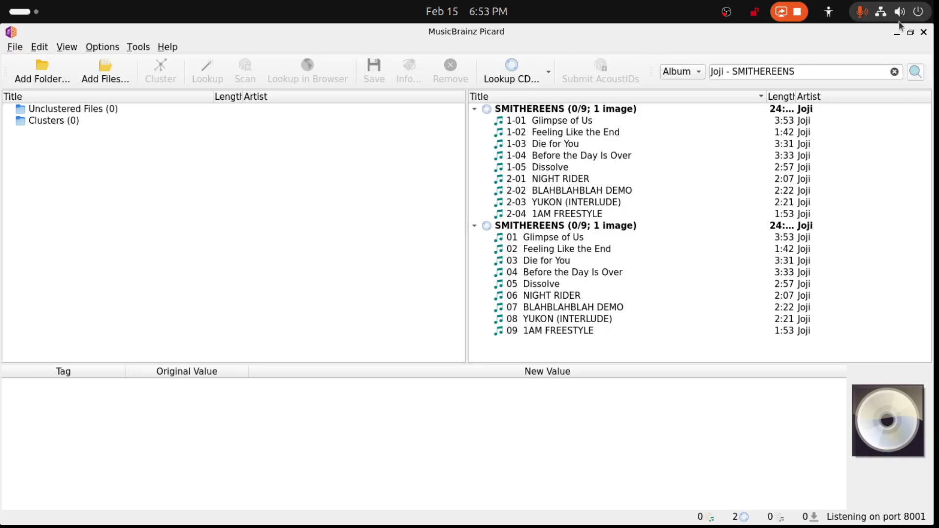
- Place Picard beside the folder list, add the "Joji - SMITHEREENS (2022) [24Bit-44.1kHz] FLAC [PMEDIA]" folder, and cluster its files
left_click(911, 32)
left_click_drag(629, 42, 906, 54)
left_click_drag(261, 133, 584, 334)
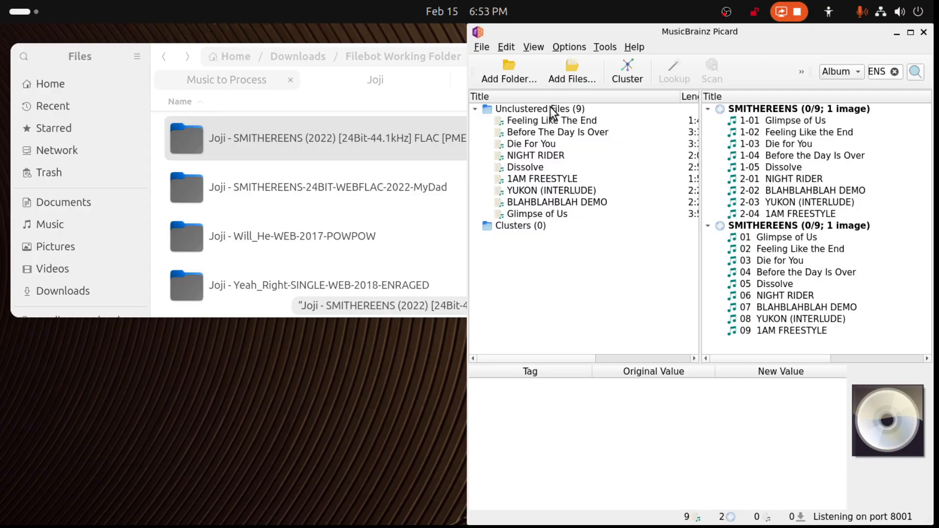
left_click(551, 108)
left_click(618, 75)
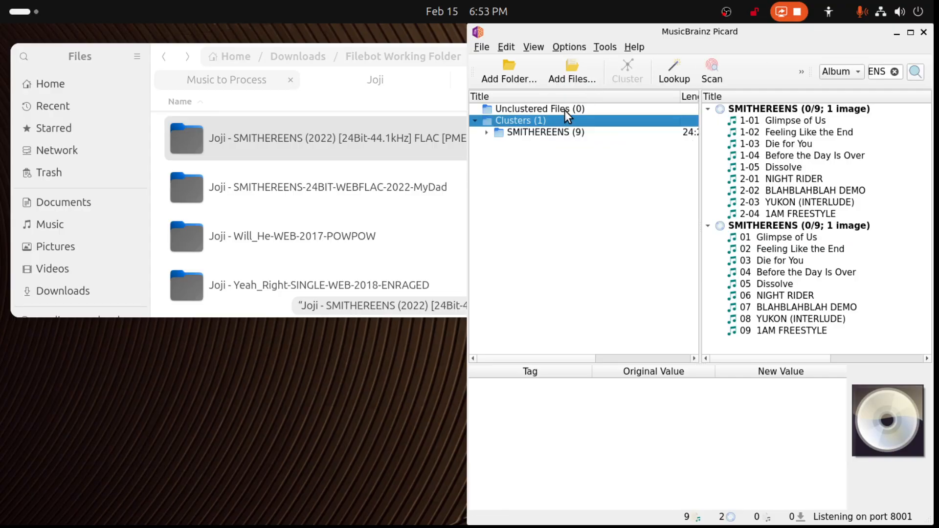
- Match the SMITHEREENS cluster to the two-disc SMITHEREENS release, and remove that release with its files from Picard
left_click_drag(553, 131, 750, 108)
left_click(752, 109)
left_click(751, 226)
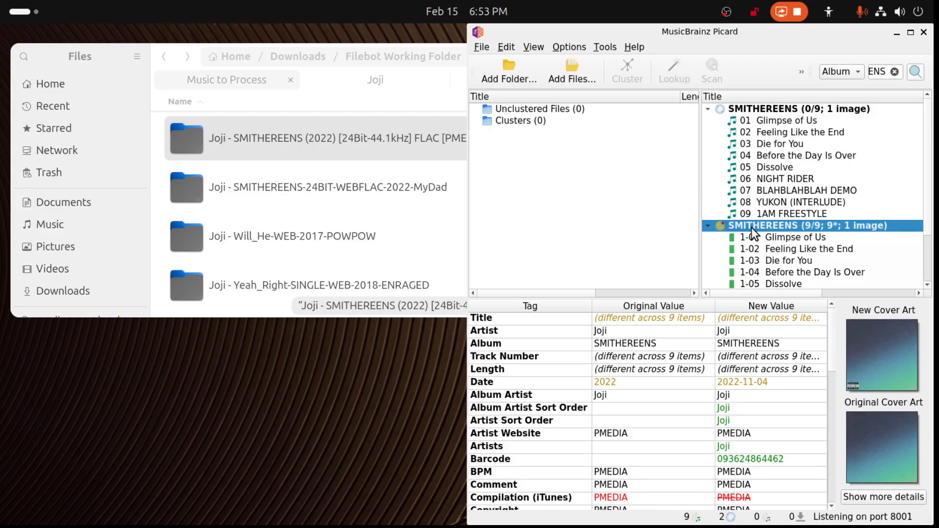
left_click_drag(835, 41, 690, 67)
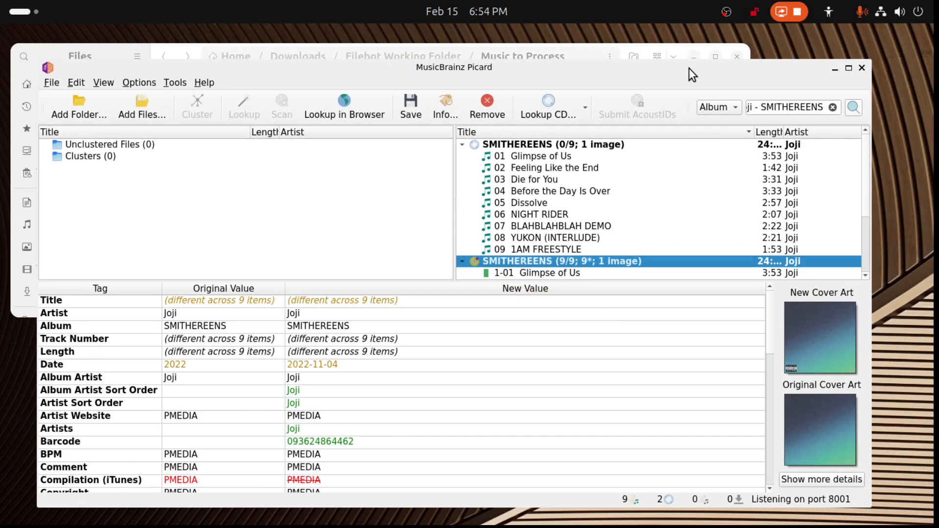
left_click(487, 105)
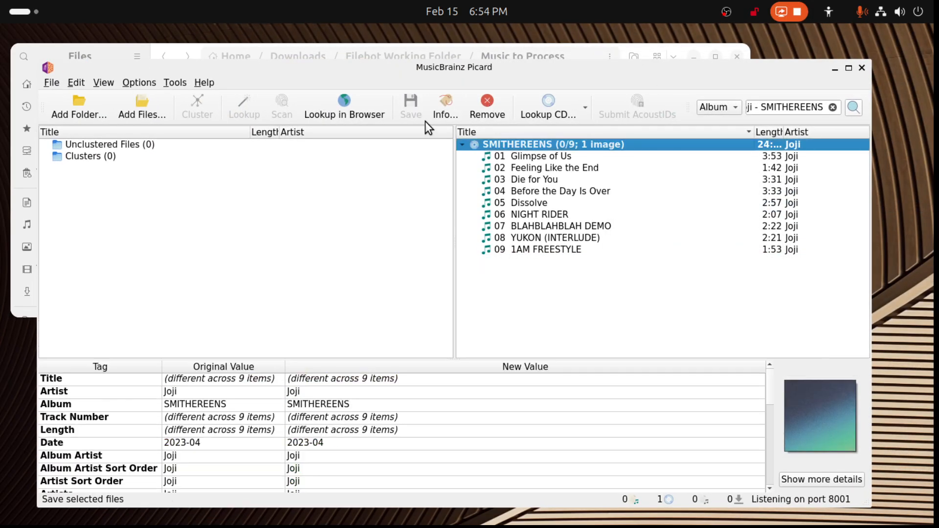
- Add the "Joji - SMITHEREENS (2022) [24Bit-44.1kHz] FLAC [PMEDIA]" folder to Picard's unclustered files again
left_click_drag(468, 66, 871, 72)
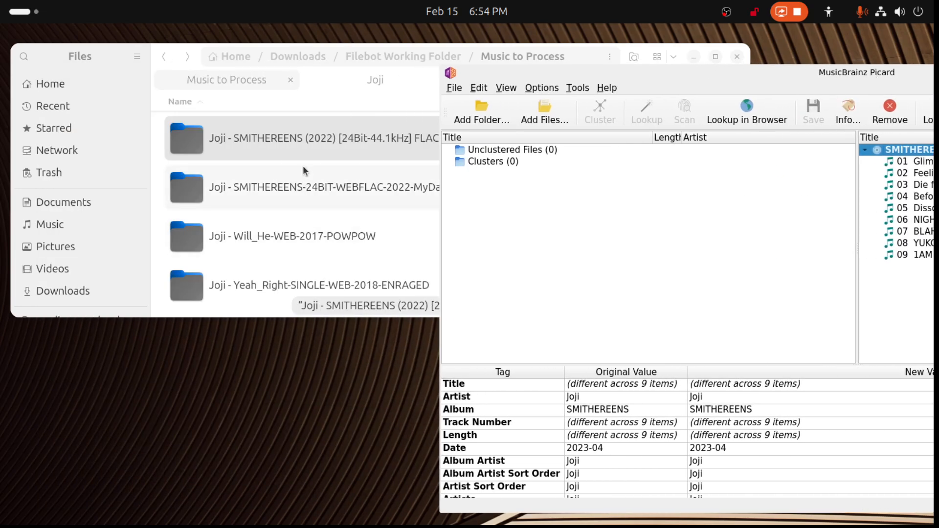
left_click_drag(304, 136, 806, 202)
left_click_drag(848, 77, 447, 88)
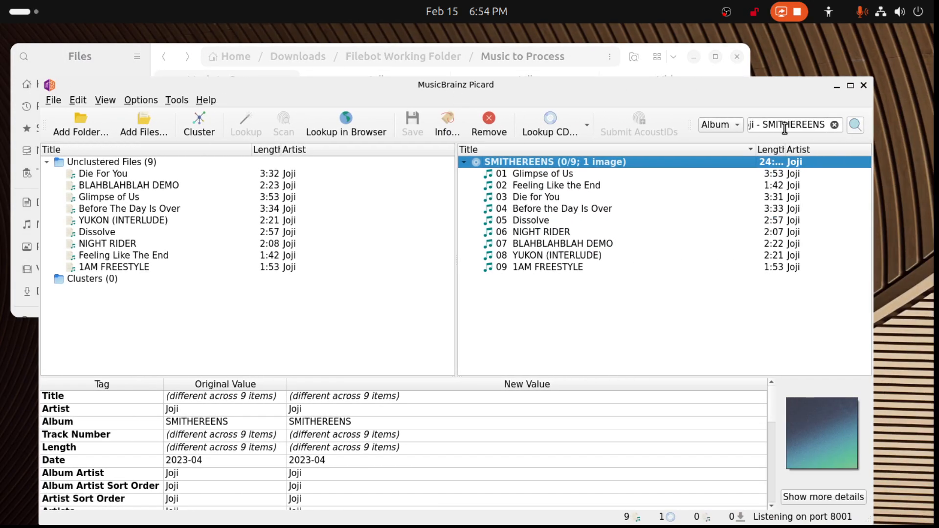
- Load the fifth "Joji - SMITHEREENS" album search result, a 2×Digital Media release, and match the clustered FLAC files to it
left_click(855, 125)
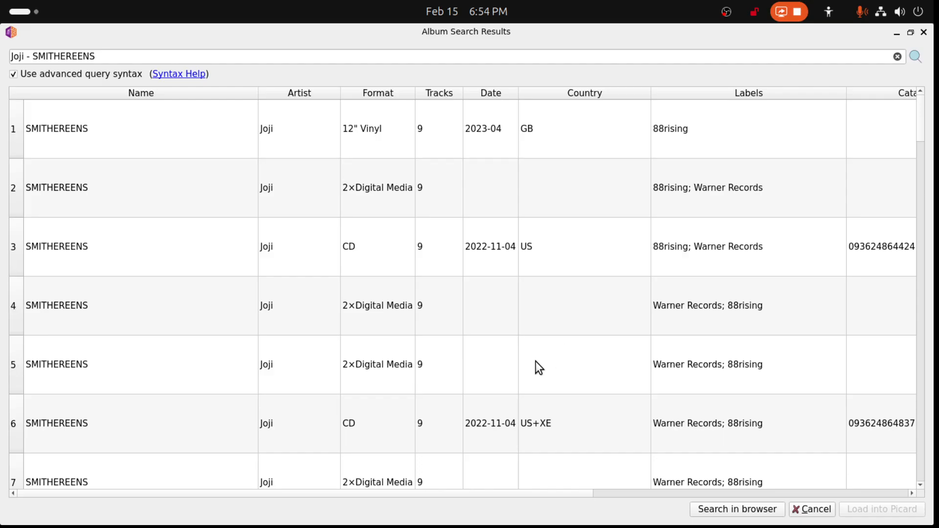
double_click(330, 373)
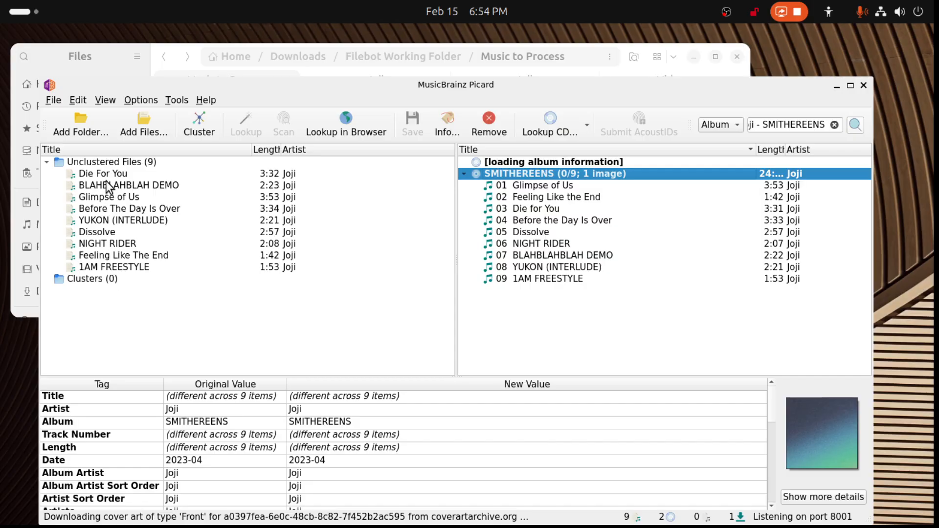
left_click(114, 163)
left_click(209, 133)
left_click_drag(120, 185, 489, 173)
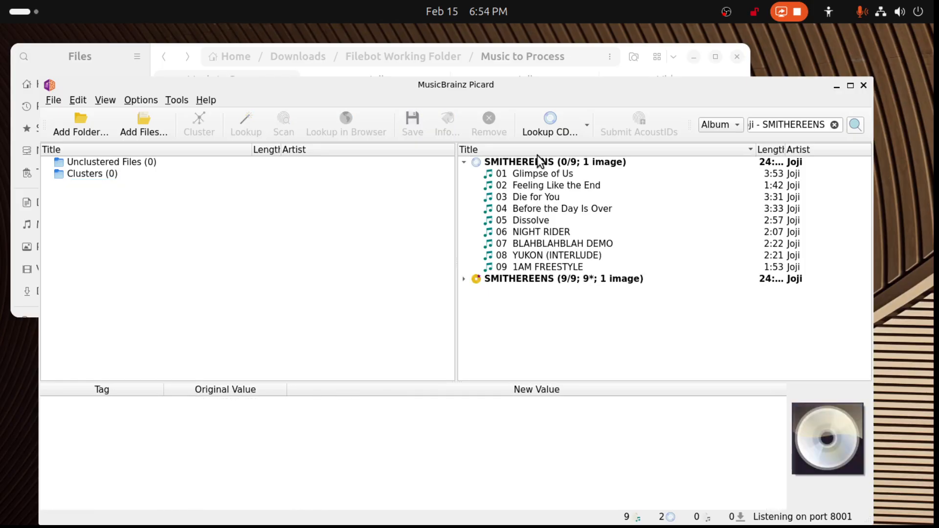
- Expand the matched two-disc SMITHEREENS release and save its files
left_click(464, 279)
scroll(525, 310, "down", 1)
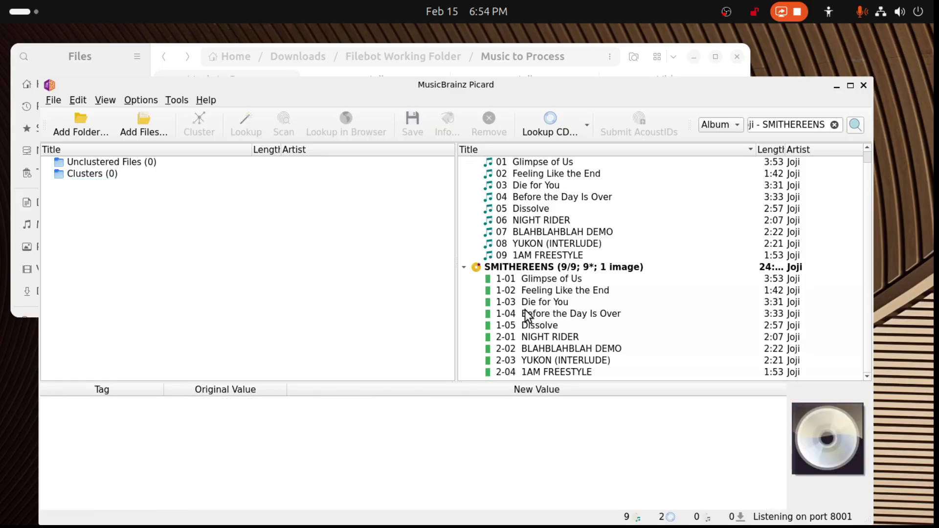
left_click(519, 268)
left_click(413, 126)
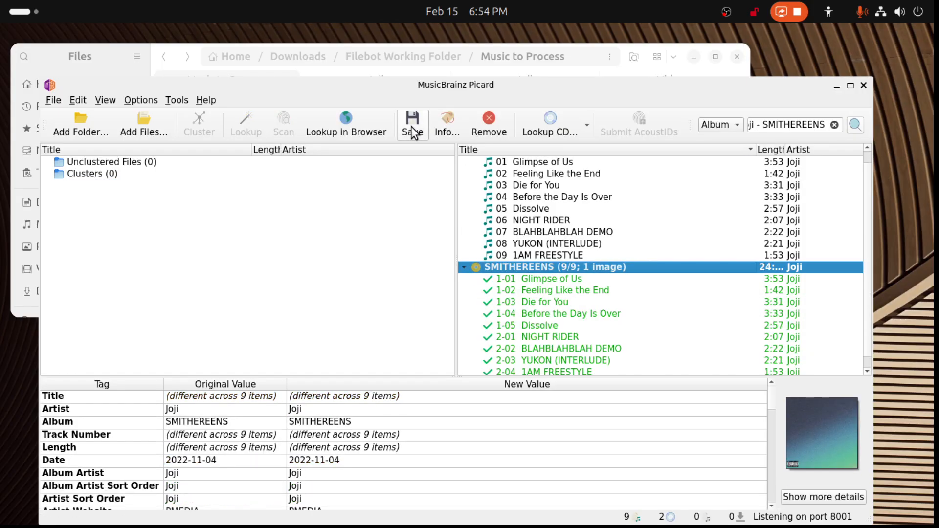
- Examine the contents of the "Joji - SMITHEREENS-24BIT-WEBFLAC-2022-MyDad" and "Joji-Smithereens-2022-MTD" folders in Files, and return to their parent folder
left_click_drag(472, 93, 908, 165)
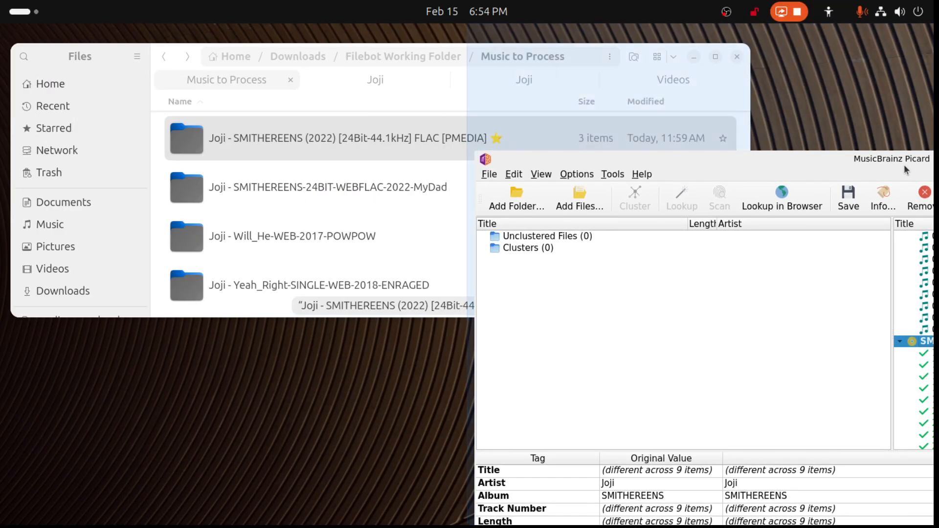
double_click(336, 193)
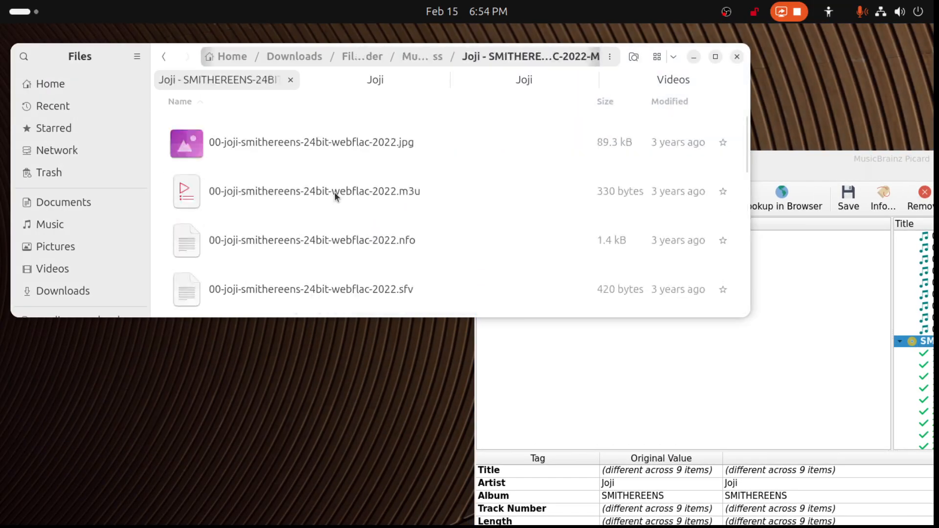
scroll(335, 251, "down", 5)
scroll(334, 252, "up", 3)
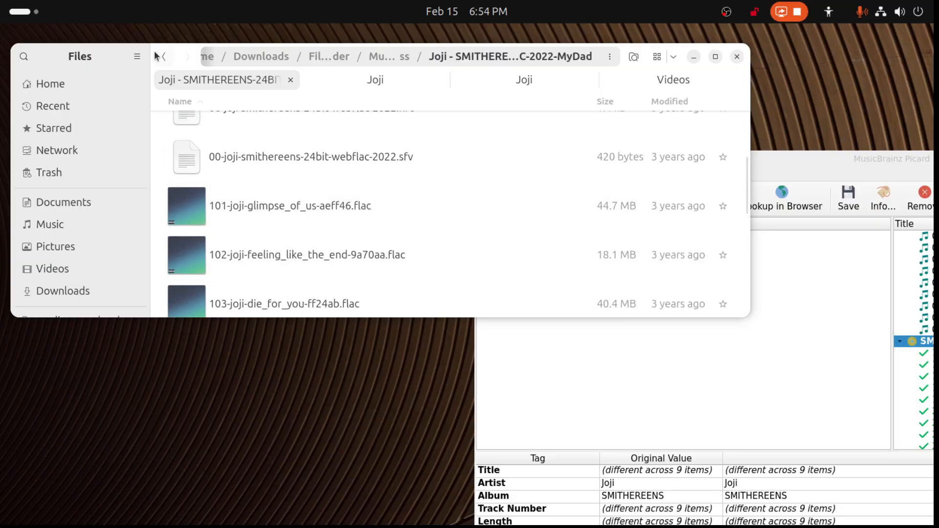
left_click(164, 57)
double_click(264, 162)
scroll(264, 177, "down", 5)
scroll(265, 177, "down", 3)
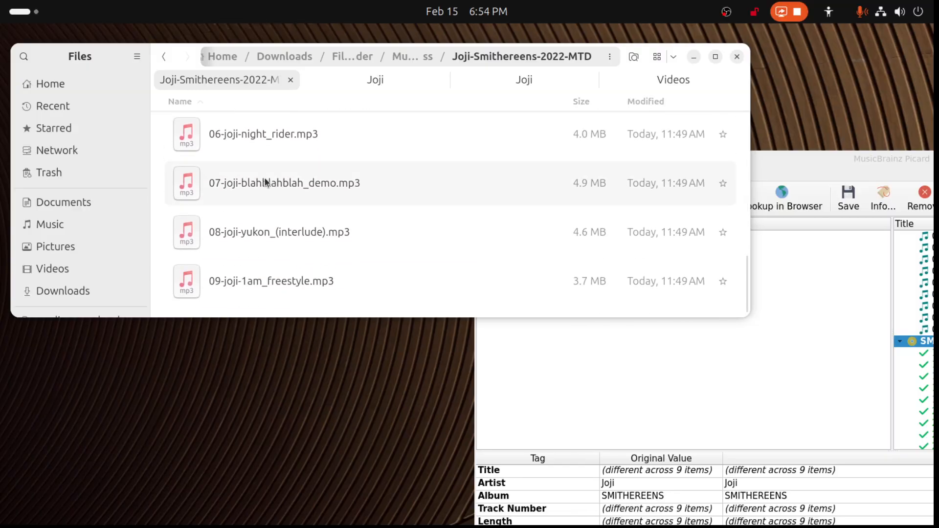
scroll(264, 177, "up", 3)
left_click(164, 56)
- Add the "Joji-Smithereens-2022-MTD" folder to Picard and cluster its files
left_click_drag(259, 241, 636, 386)
left_click_drag(873, 159, 446, 82)
left_click(125, 157)
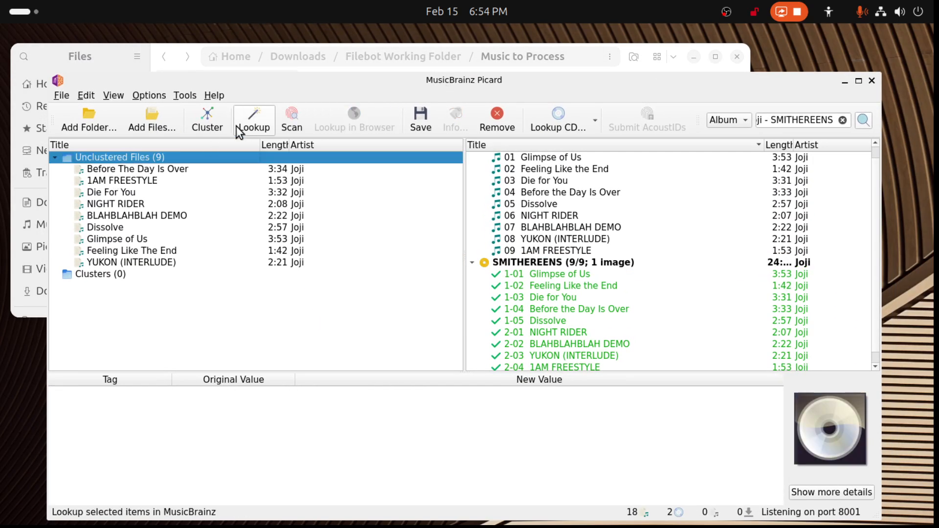
left_click(210, 128)
- Match the Smithereens cluster to the single-disc SMITHEREENS release
scroll(484, 295, "up", 1)
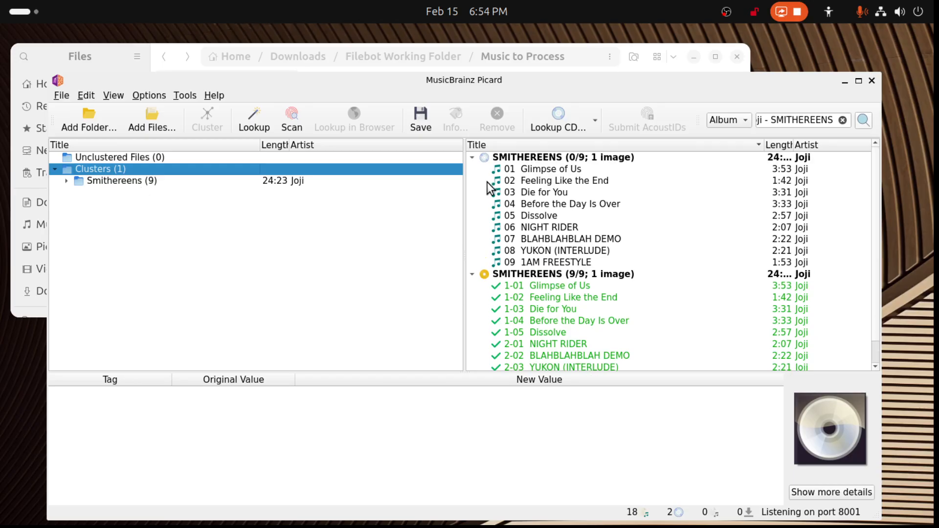
left_click_drag(137, 181, 570, 160)
left_click_drag(171, 182, 537, 159)
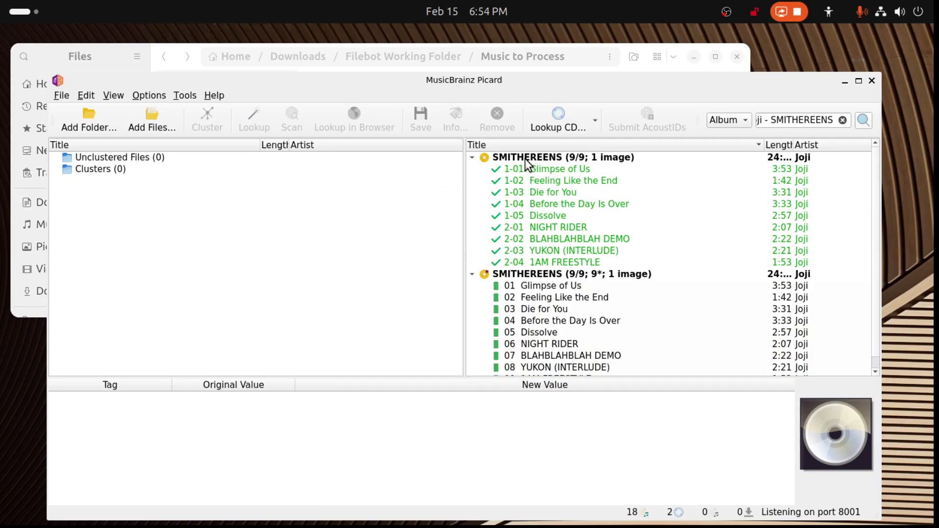
- Compare the tags and release dates of the two matched SMITHEREENS releases
left_click(530, 161)
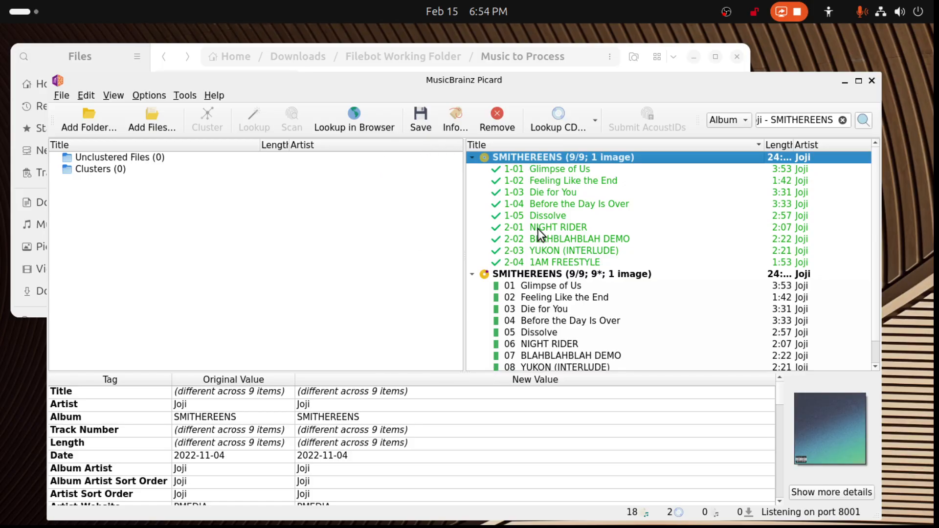
left_click(534, 267)
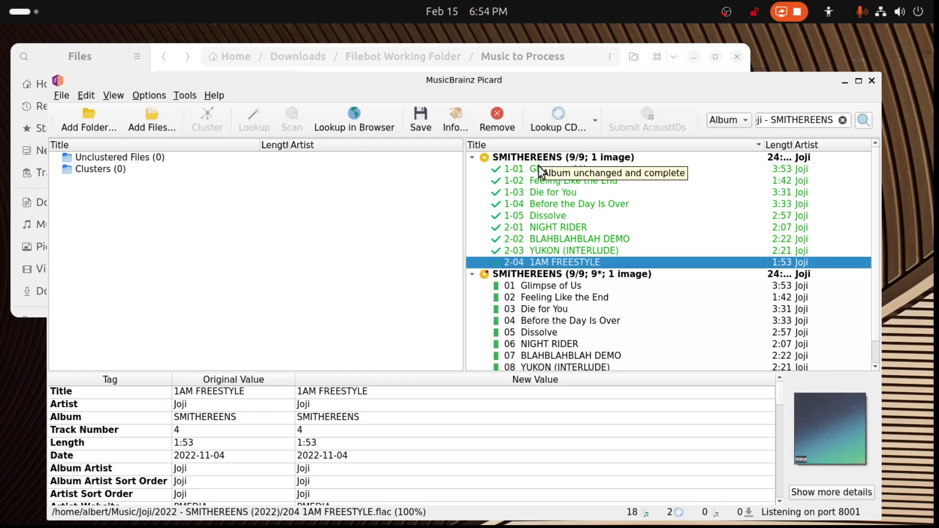
left_click(530, 273)
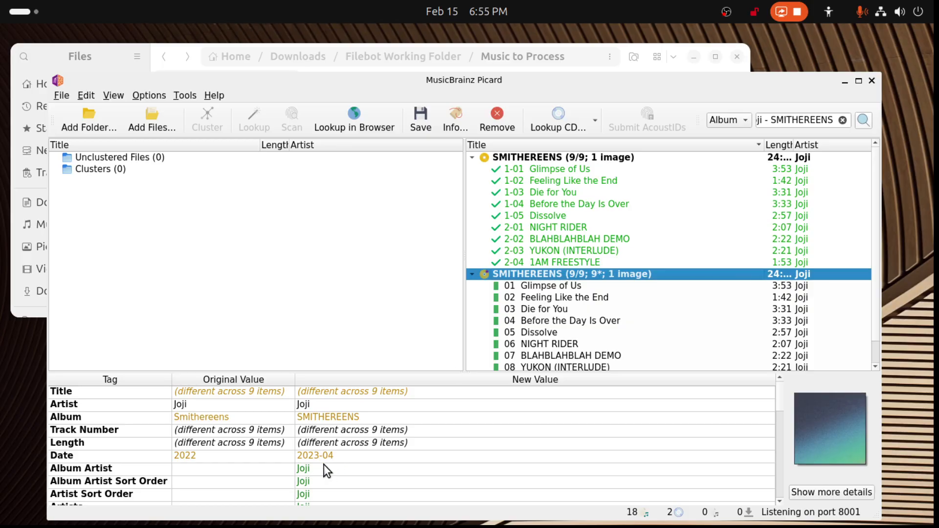
left_click(511, 156)
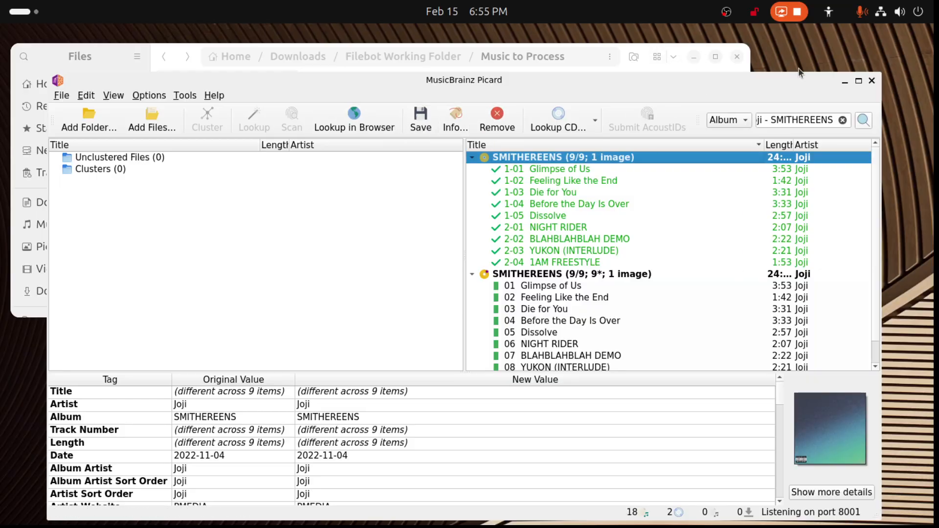
- Switch to Files and check the album folders in Music/Joji, including the contents of "2022 - SMITHEREENS (2022)"
left_click(842, 83)
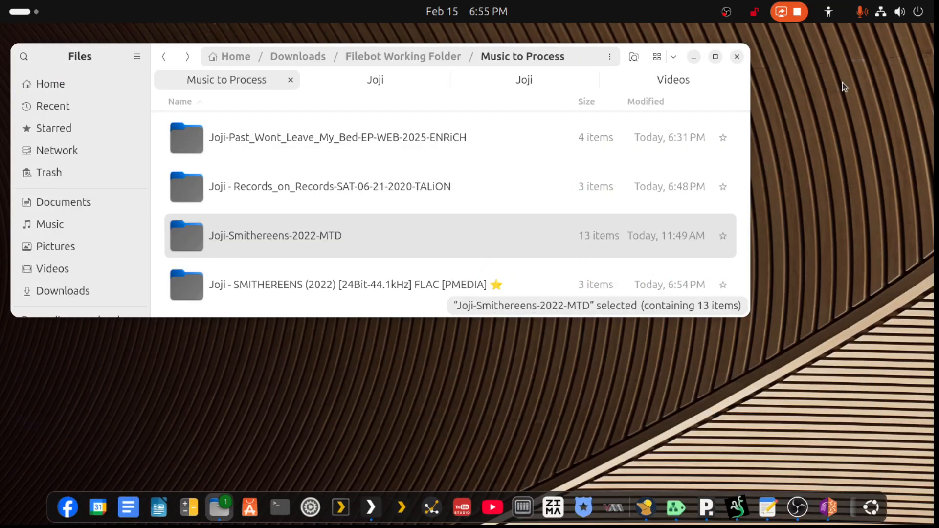
left_click(386, 87)
scroll(300, 251, "down", 3)
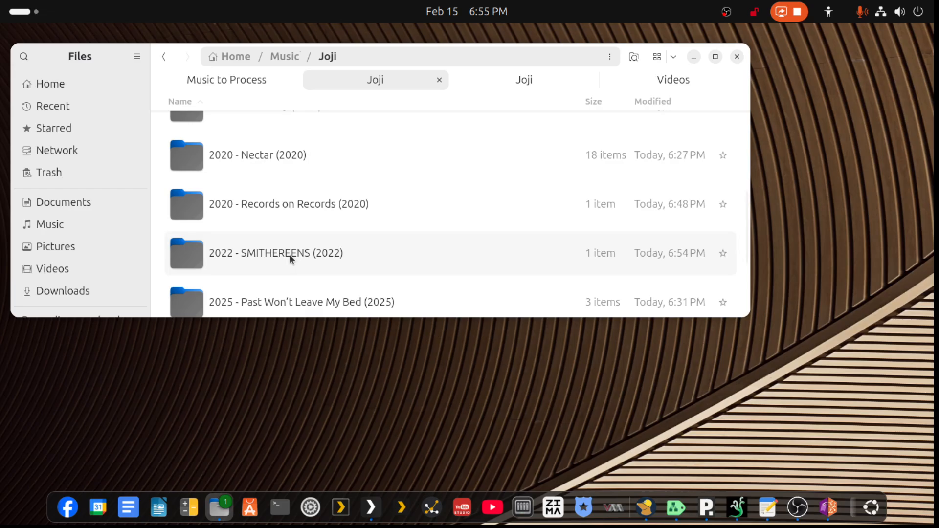
scroll(290, 255, "down", 3)
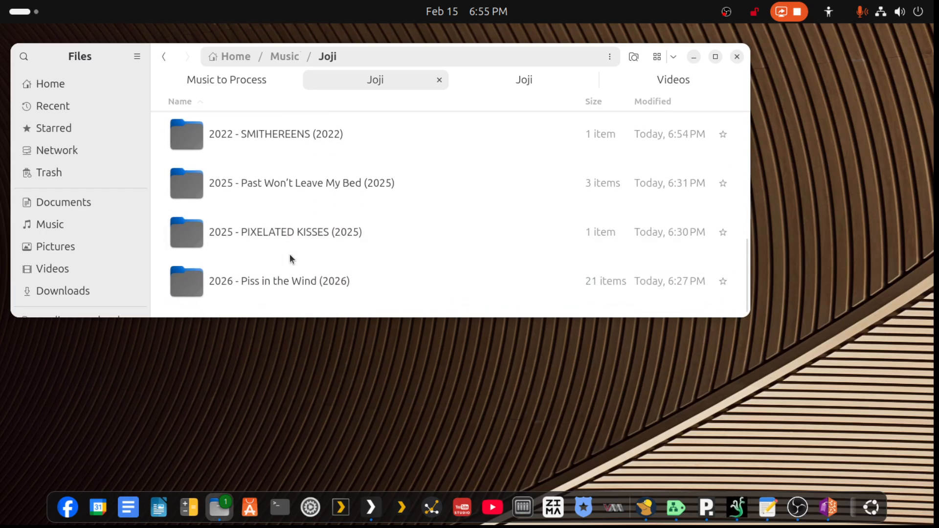
scroll(289, 254, "up", 1)
scroll(289, 254, "up", 1)
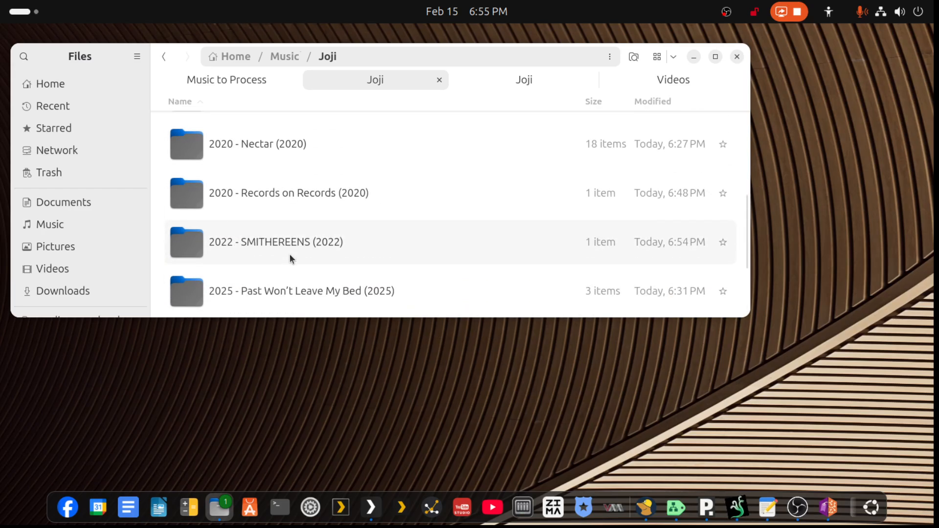
double_click(291, 248)
scroll(290, 248, "down", 5)
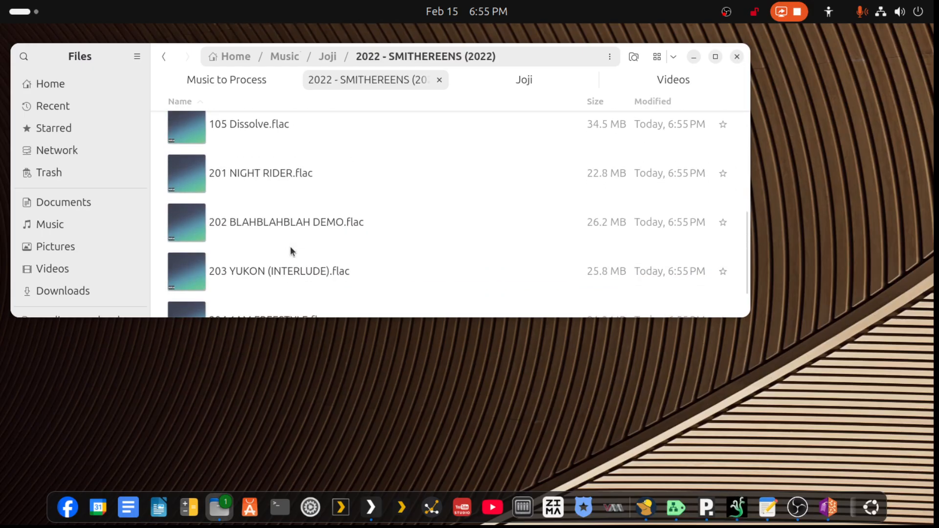
left_click(165, 57)
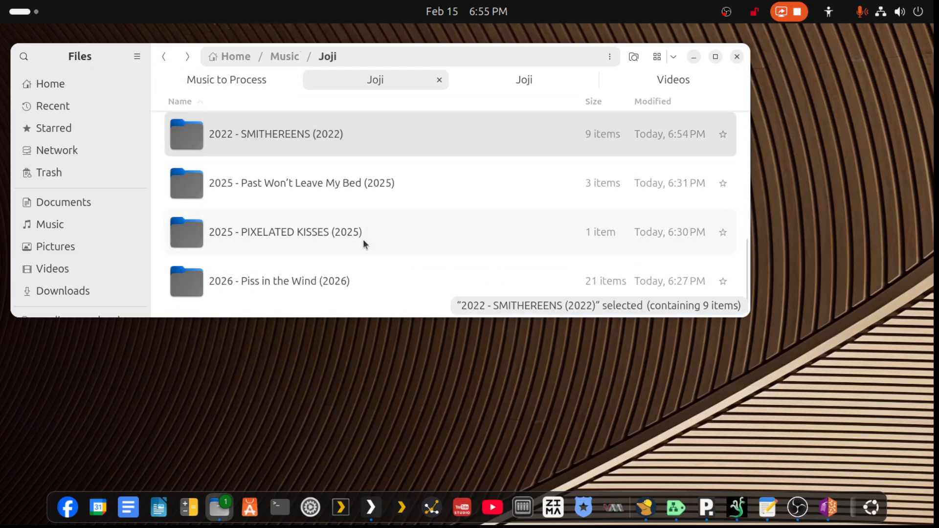
scroll(364, 239, "up", 1)
scroll(365, 237, "up", 1)
scroll(365, 237, "down", 1)
scroll(365, 238, "down", 2)
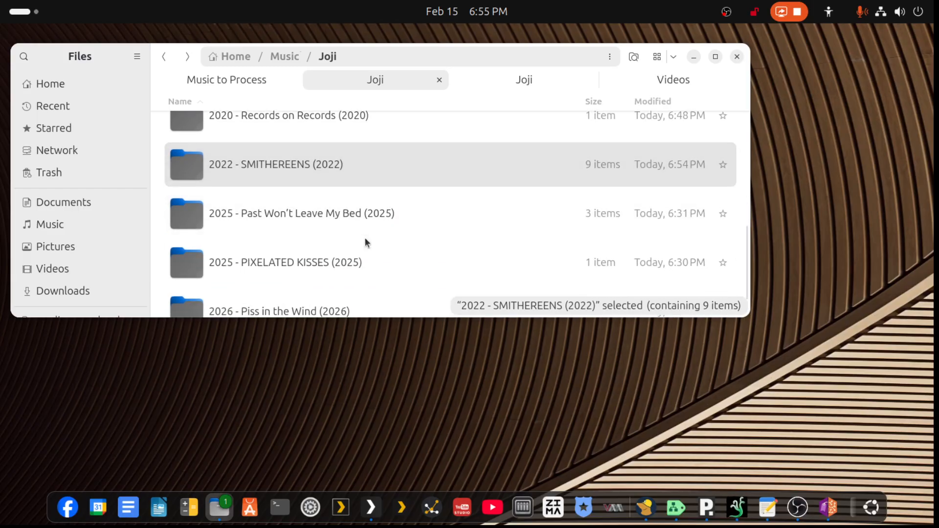
scroll(366, 237, "up", 4)
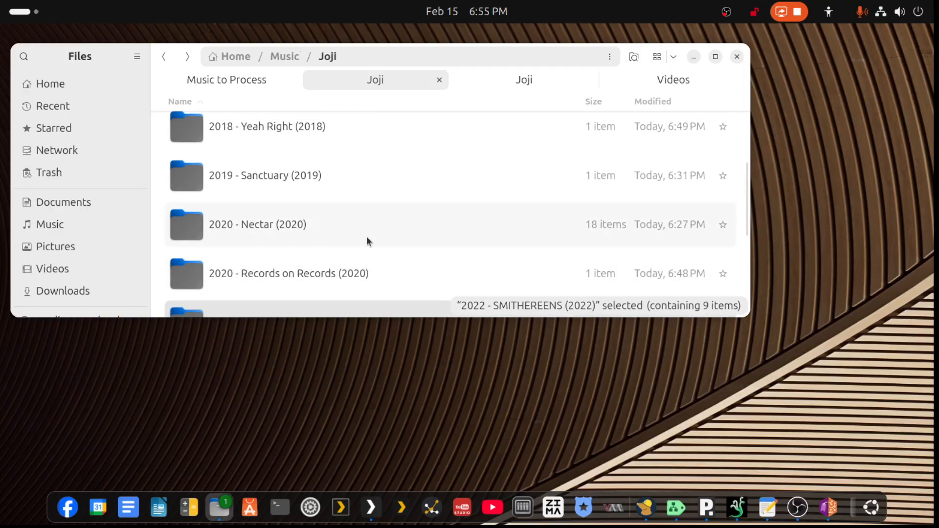
- Return to Picard and save the files of the single-disc SMITHEREENS release
left_click(828, 507)
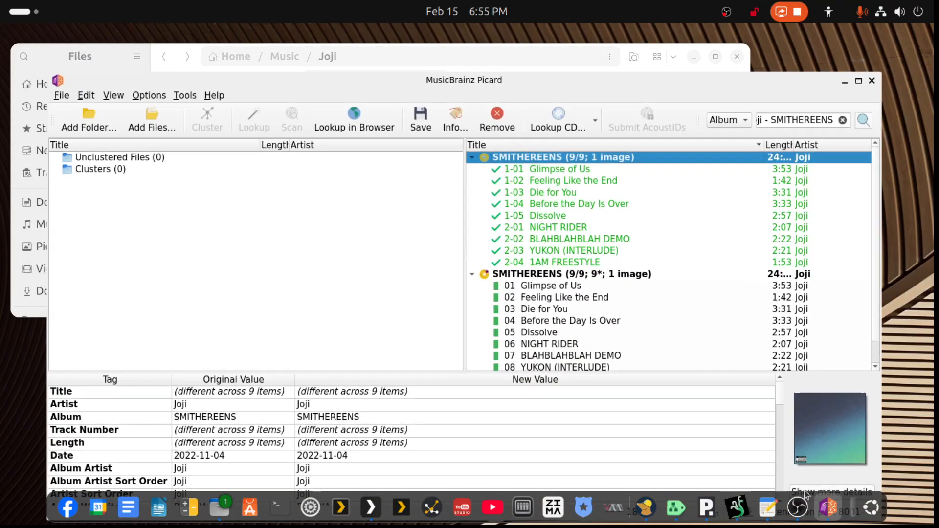
left_click(546, 275)
left_click(414, 122)
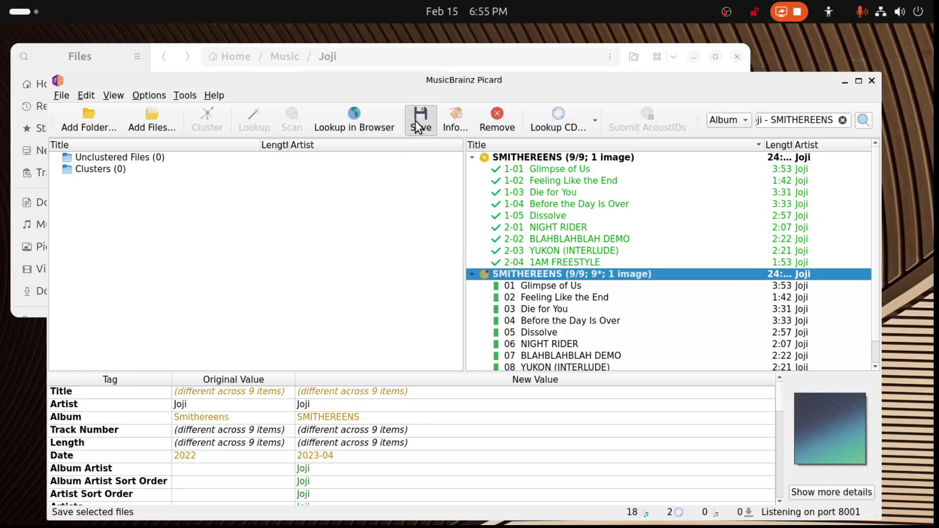
- In Files, select the Joji album folders from "2017 - Will He (2017)" through "2026 - Piss in the Wind (2026)" and cut them
left_click(644, 47)
scroll(416, 196, "down", 2)
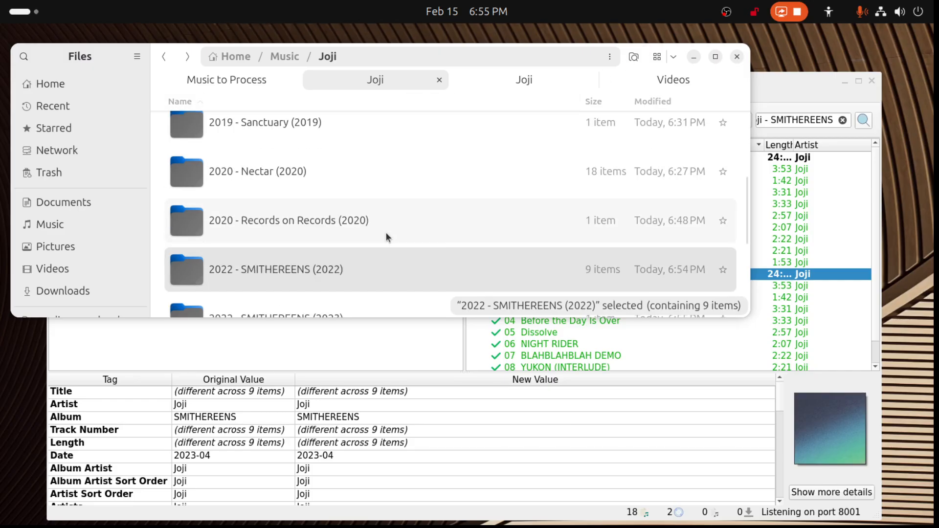
scroll(385, 231, "down", 1)
scroll(287, 280, "up", 4)
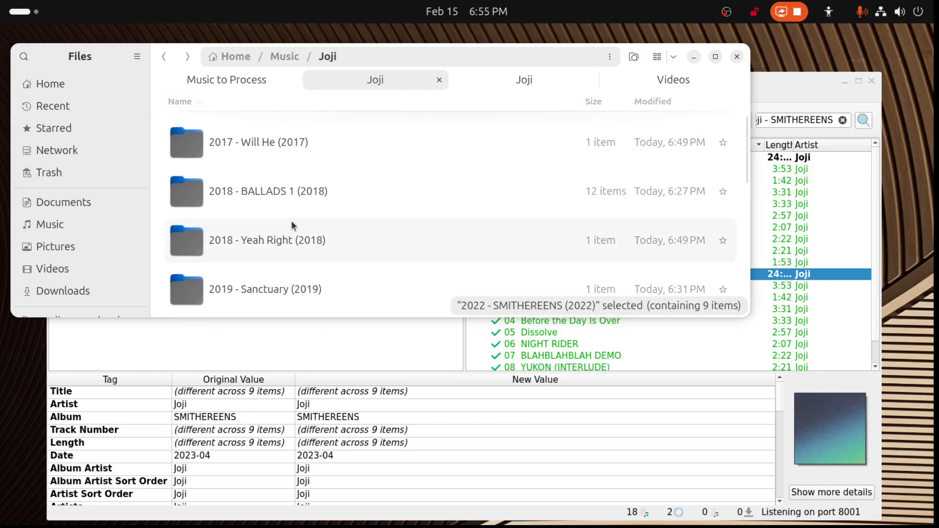
left_click(245, 148)
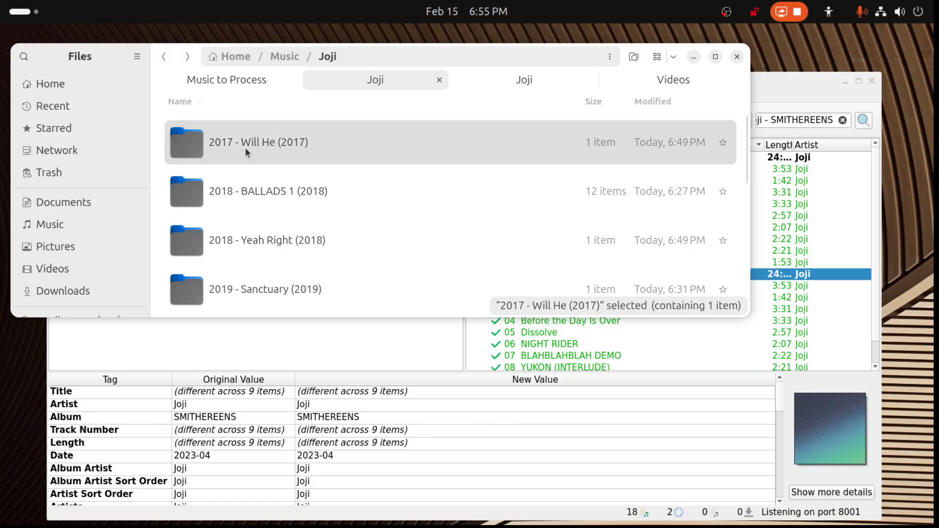
key("shift+Down")
key("shift+End")
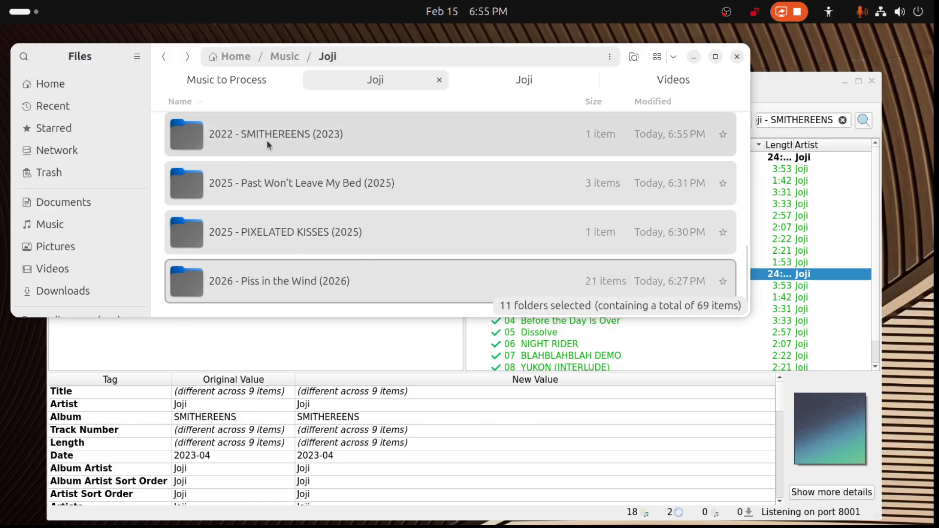
right_click(266, 140)
left_click(286, 206)
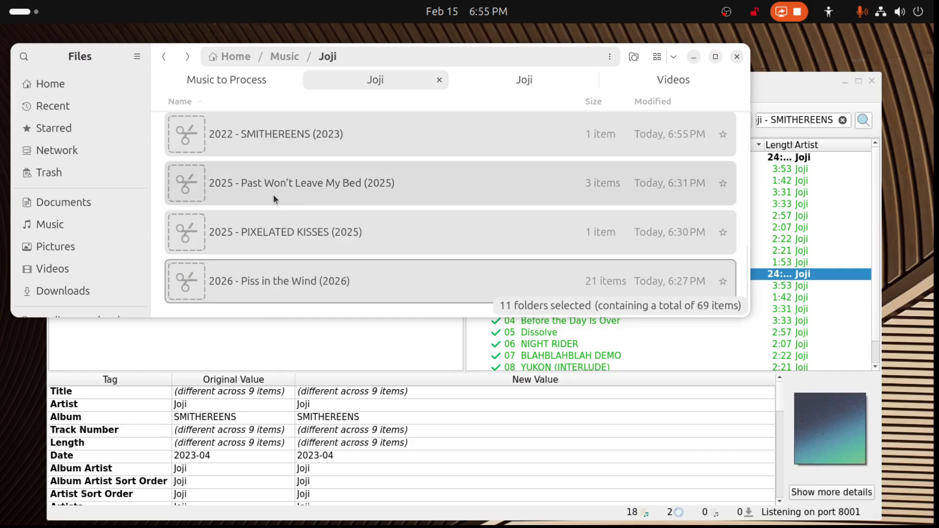
- Paste the cut album folders into music/music-main/Joji on the media-plex share and check the progress of the move
left_click(547, 83)
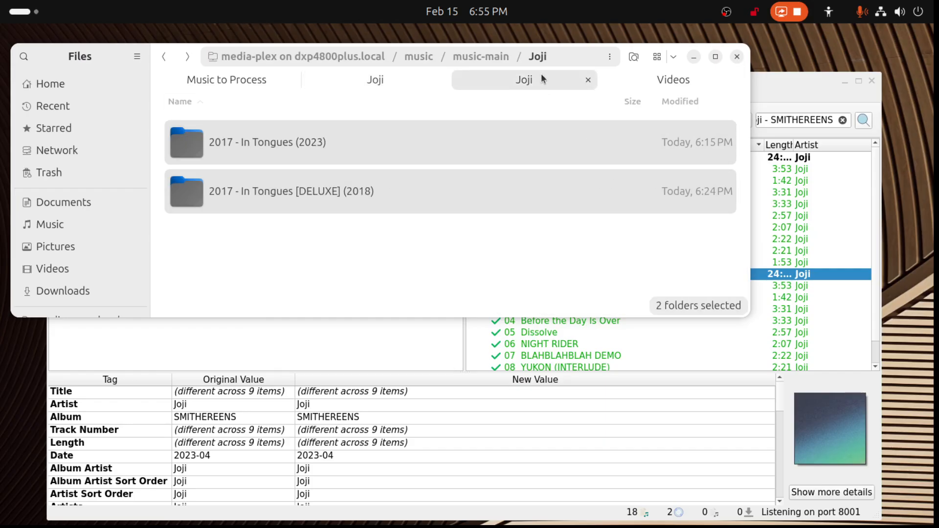
left_click(290, 271)
right_click(289, 270)
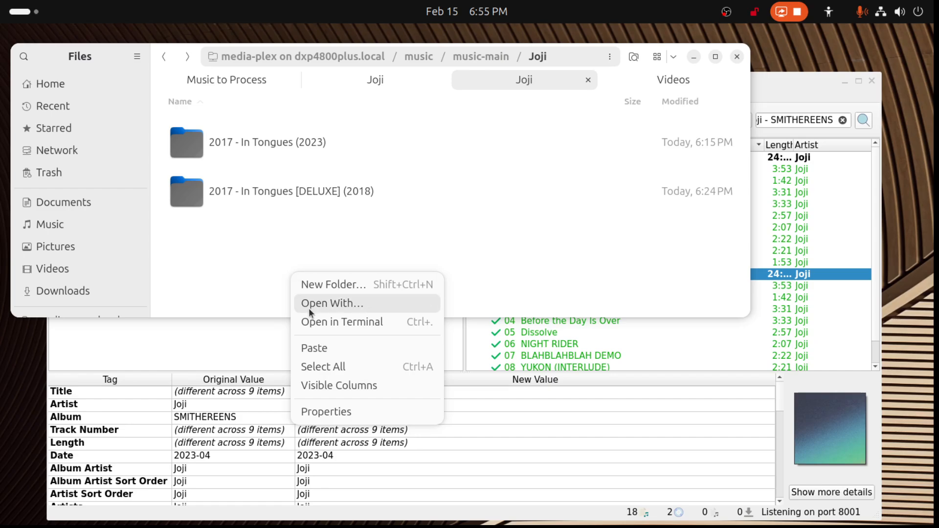
left_click(317, 348)
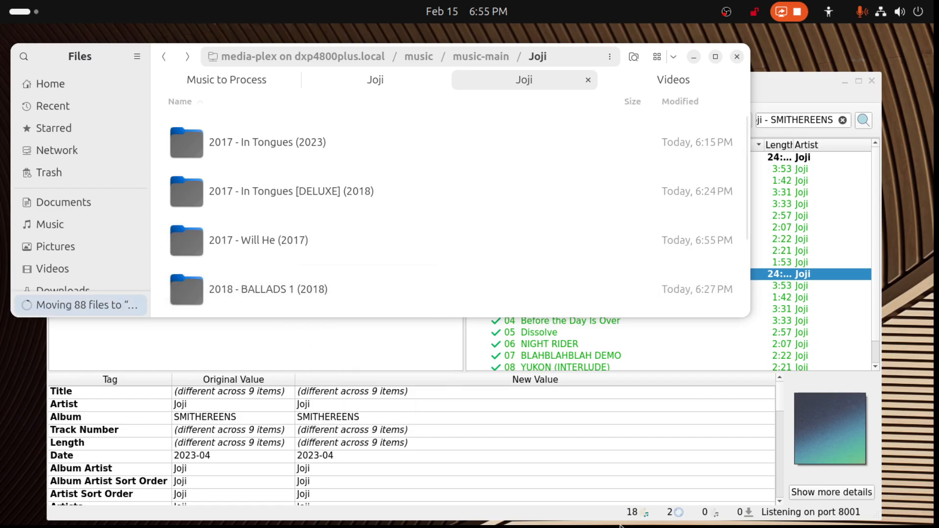
mouse_move(614, 526)
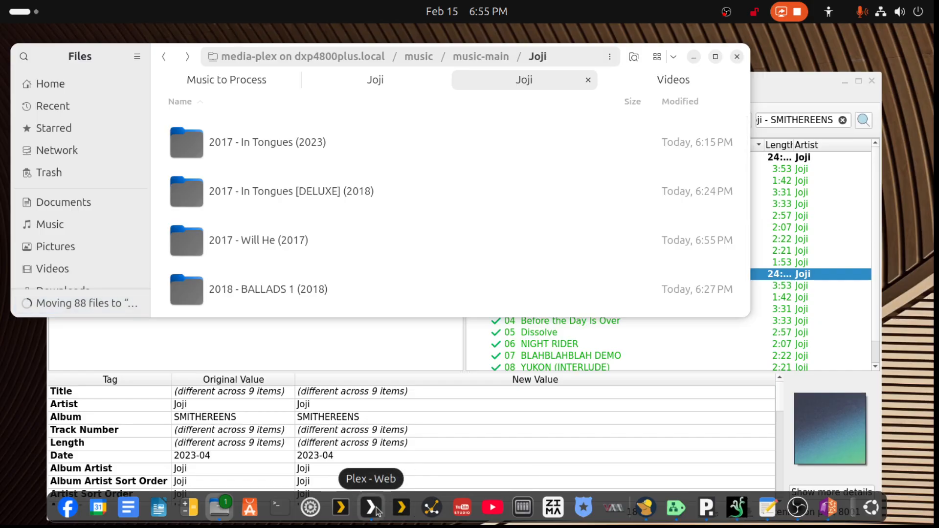
left_click(36, 306)
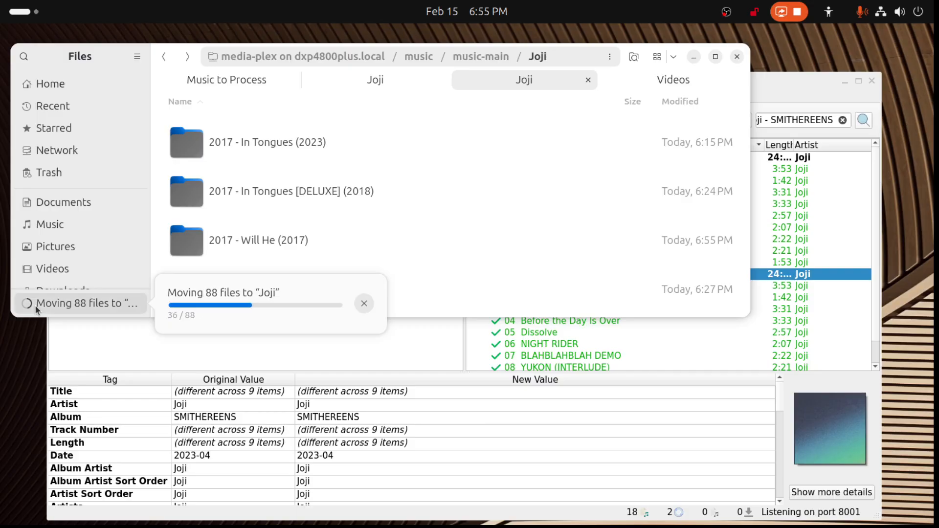
left_click(36, 306)
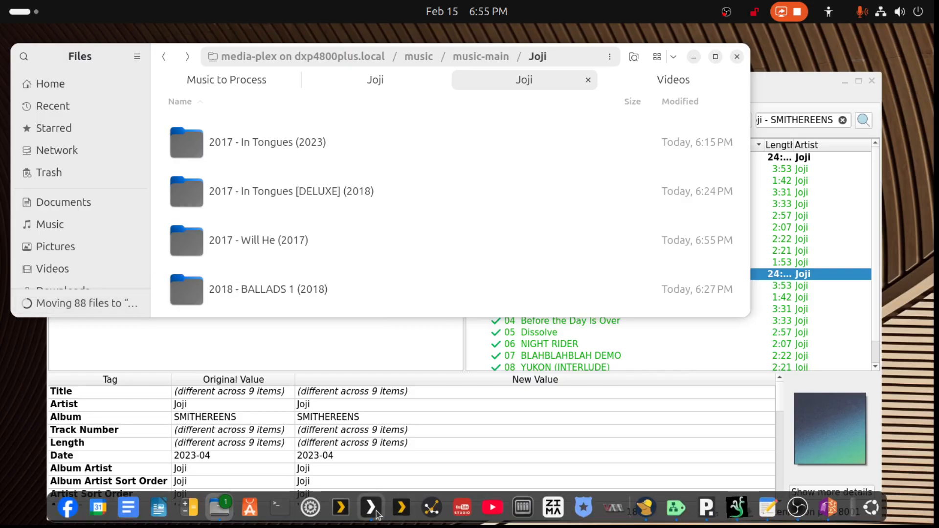
- Switch to Plex and check the albums and singles on Joji's artist page, dismissing the file operations notification
left_click(376, 506)
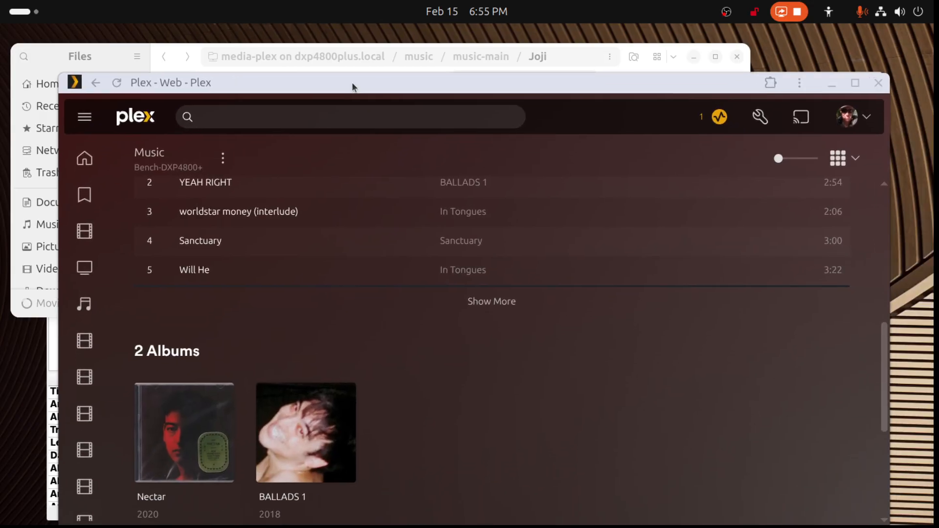
left_click_drag(352, 84, 340, 59)
left_click(340, 58)
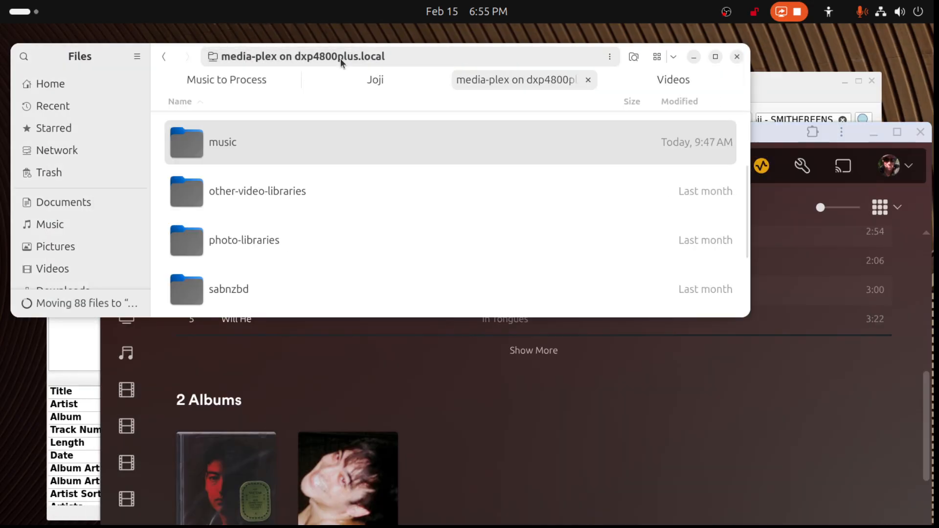
left_click(340, 59)
left_click(897, 132)
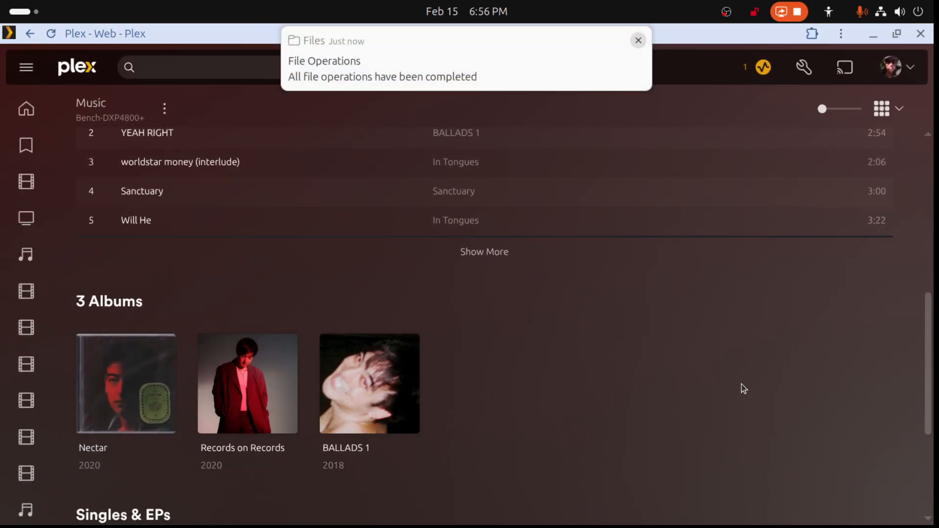
scroll(732, 385, "down", 4)
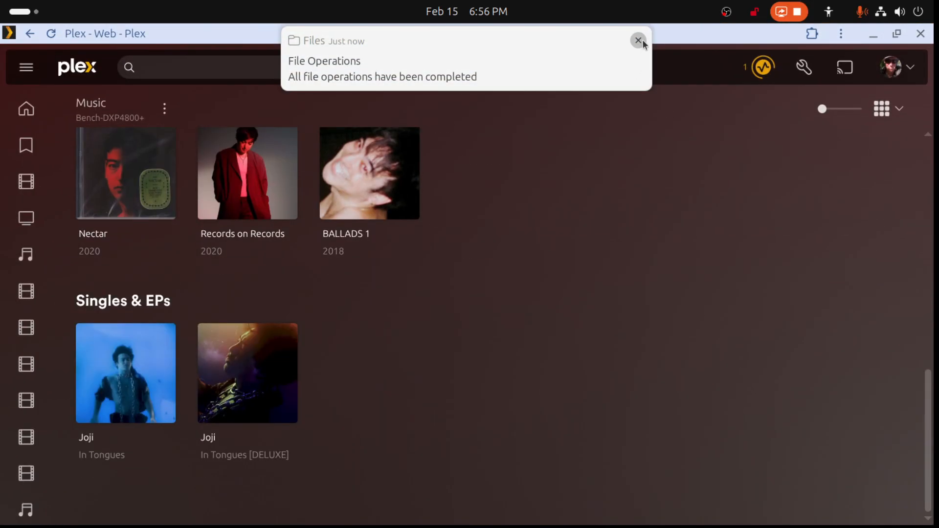
left_click(638, 40)
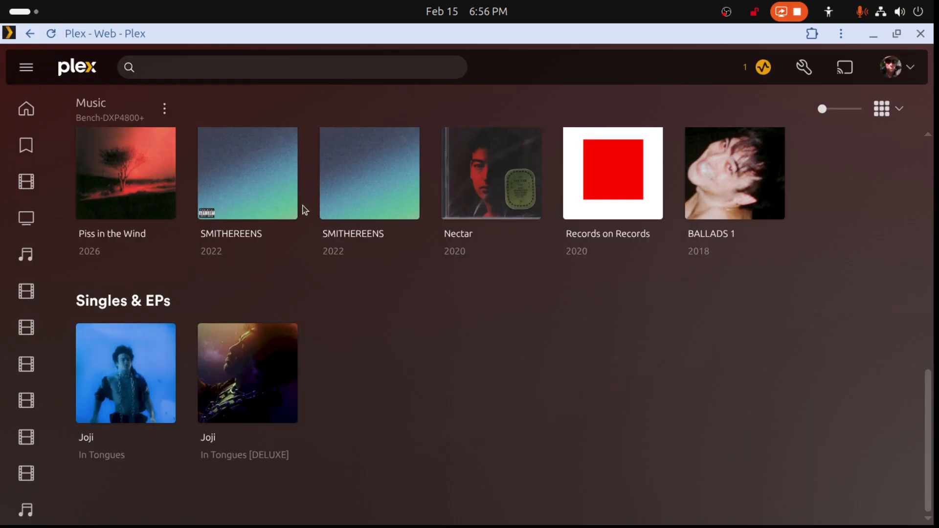
- Check the file paths of the SMITHEREENS album without the advisory label, then set its Originally Available date to 2023-11-04 and save
left_click(327, 210)
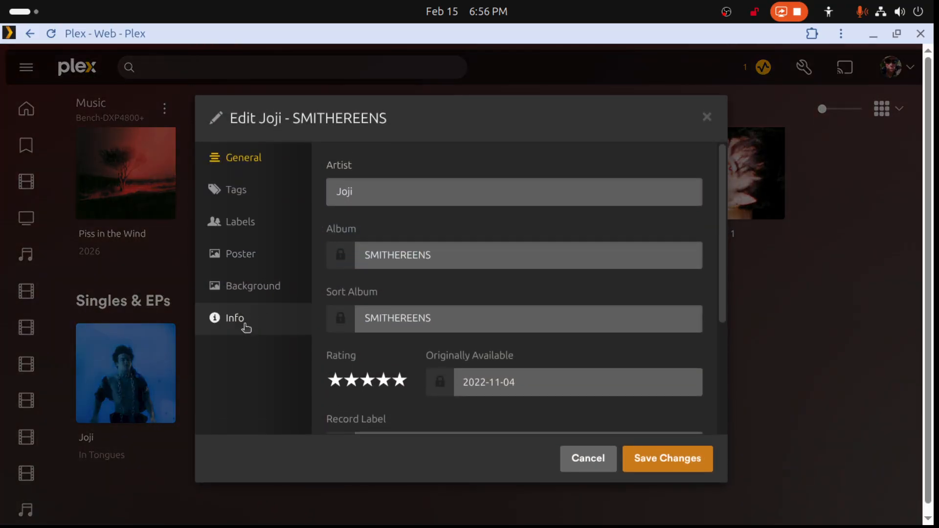
left_click(247, 326)
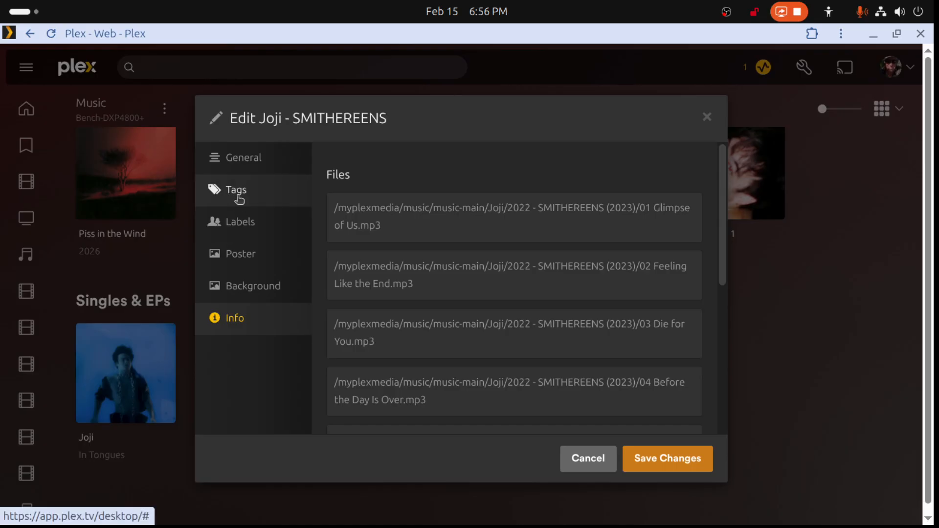
left_click(242, 166)
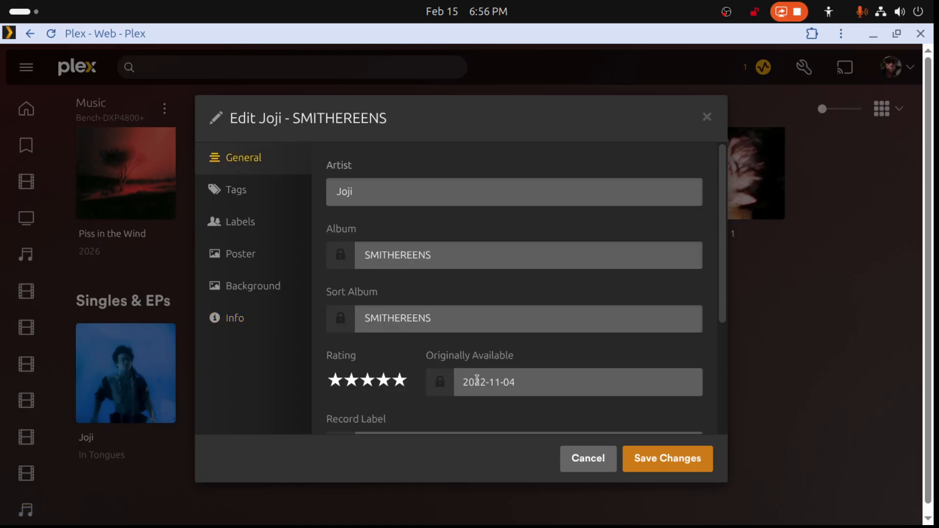
left_click(481, 385)
left_click_drag(481, 385, 484, 384)
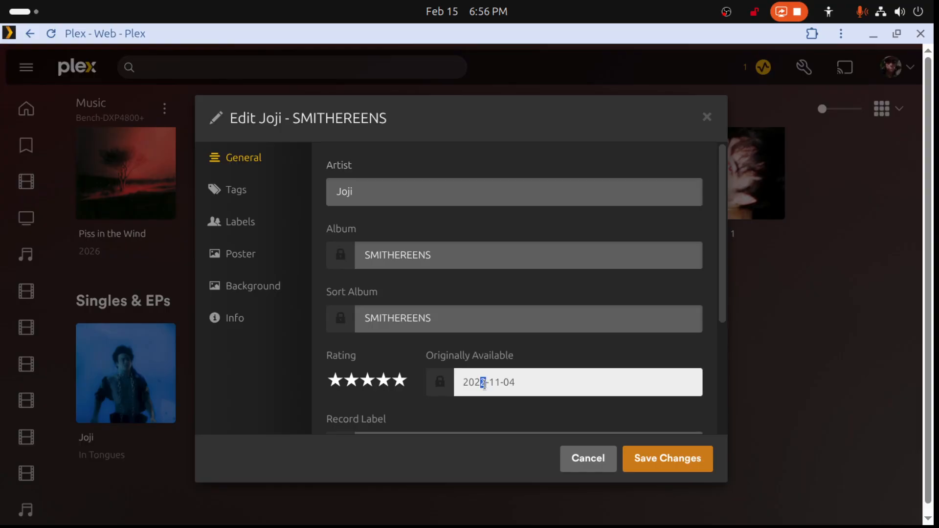
type("3")
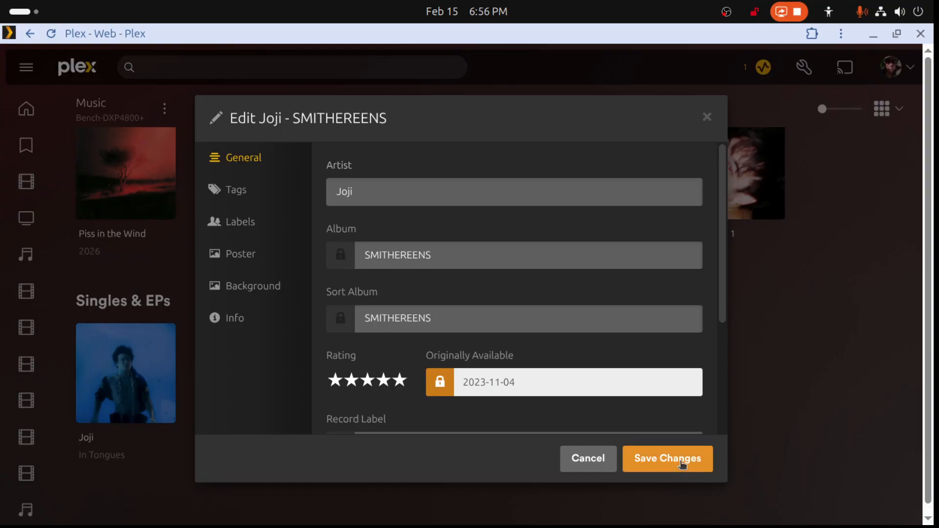
left_click(681, 459)
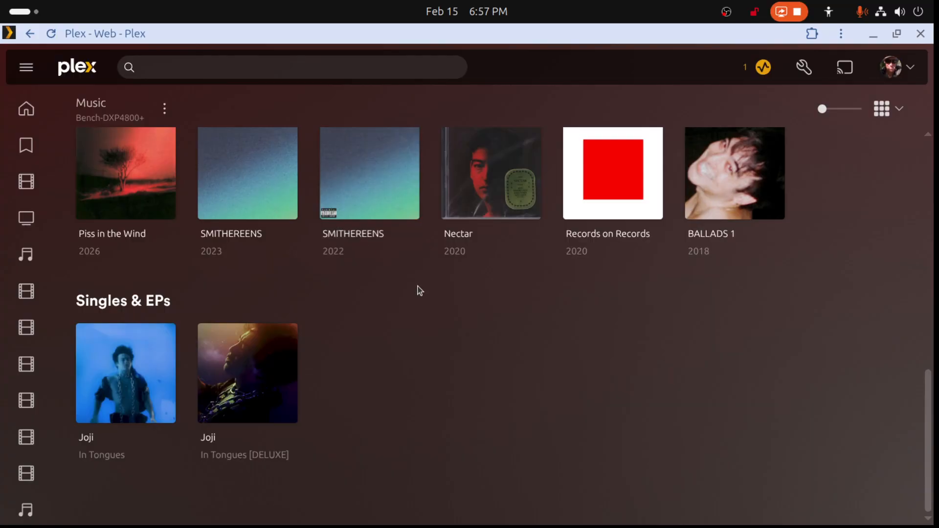
- Reload Joji's artist page from the Music library and review its albums, Singles & EPs and artist details
scroll(404, 278, "up", 10)
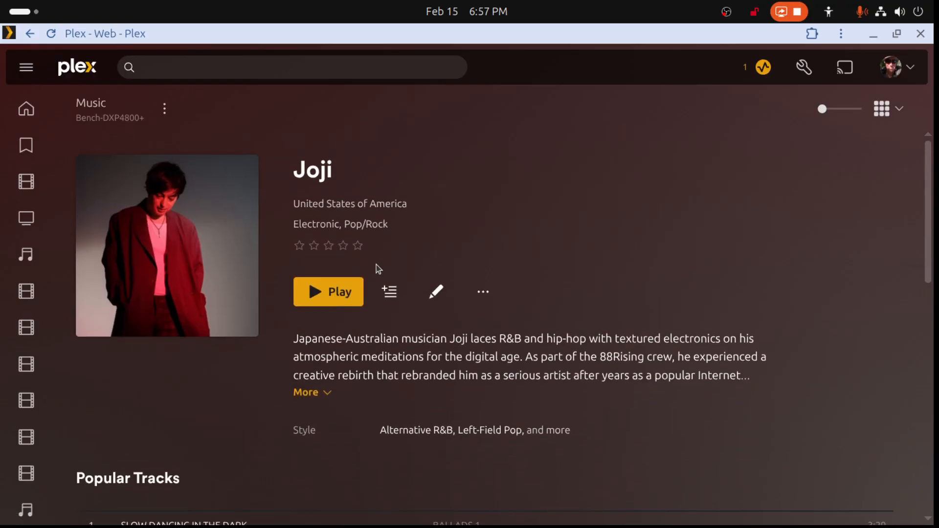
left_click(30, 33)
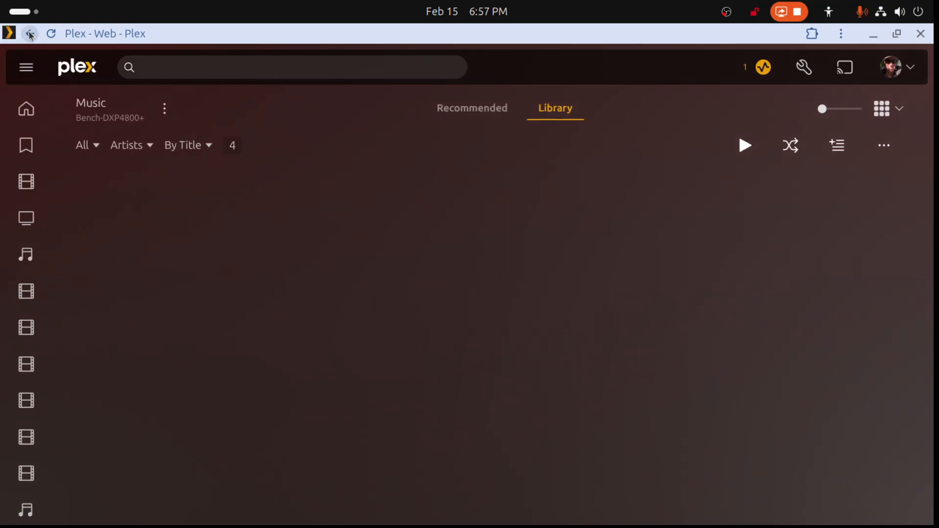
left_click(168, 201)
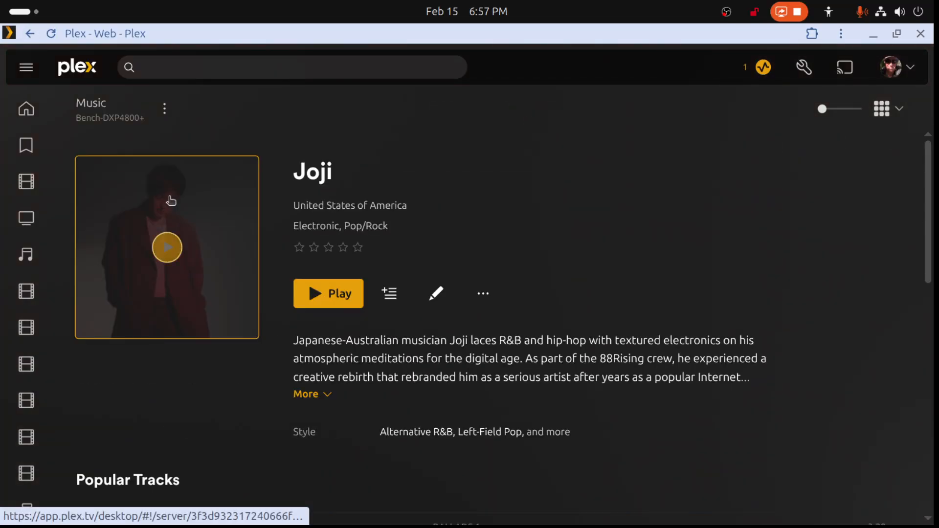
scroll(486, 337, "down", 10)
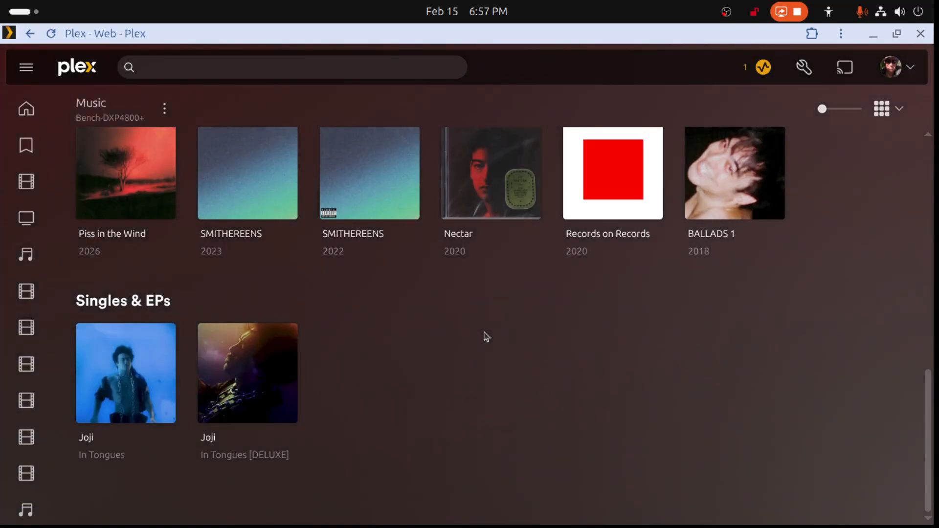
scroll(484, 335, "up", 5)
scroll(484, 333, "down", 4)
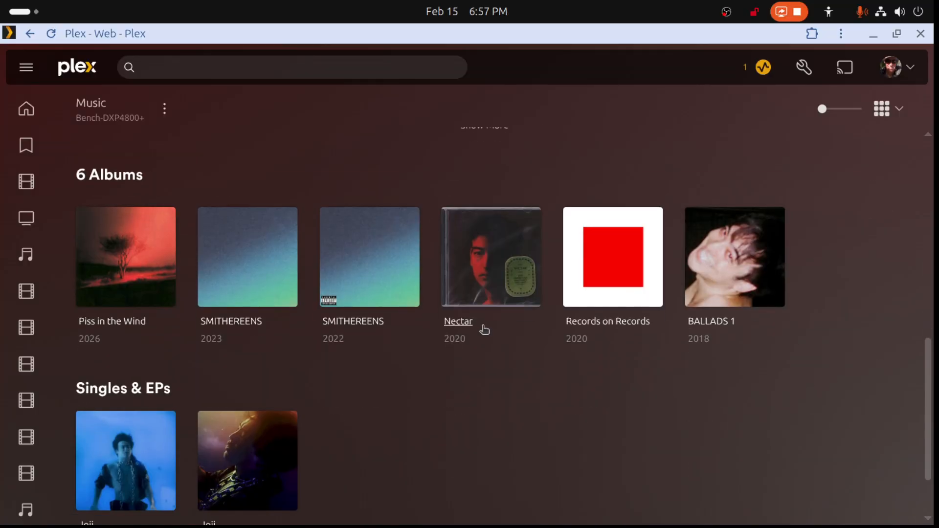
scroll(484, 329, "down", 2)
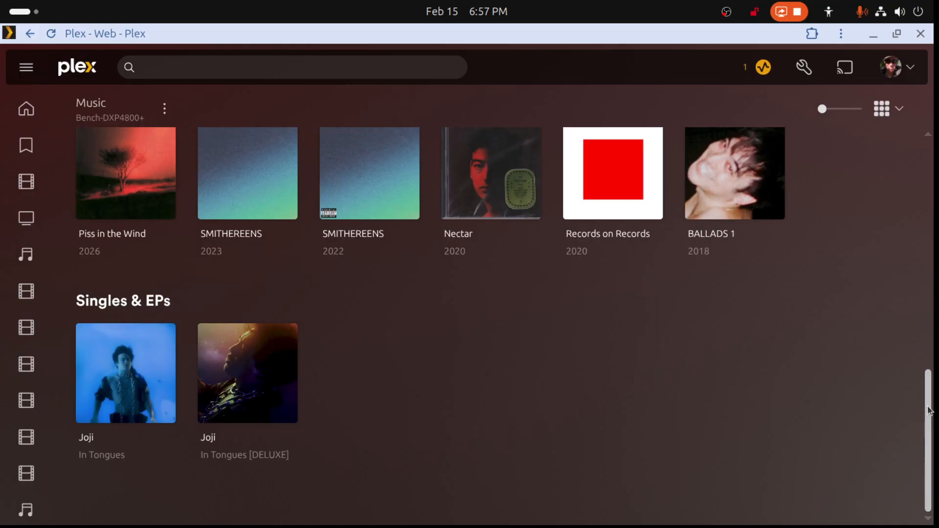
left_click_drag(928, 407, 926, 406)
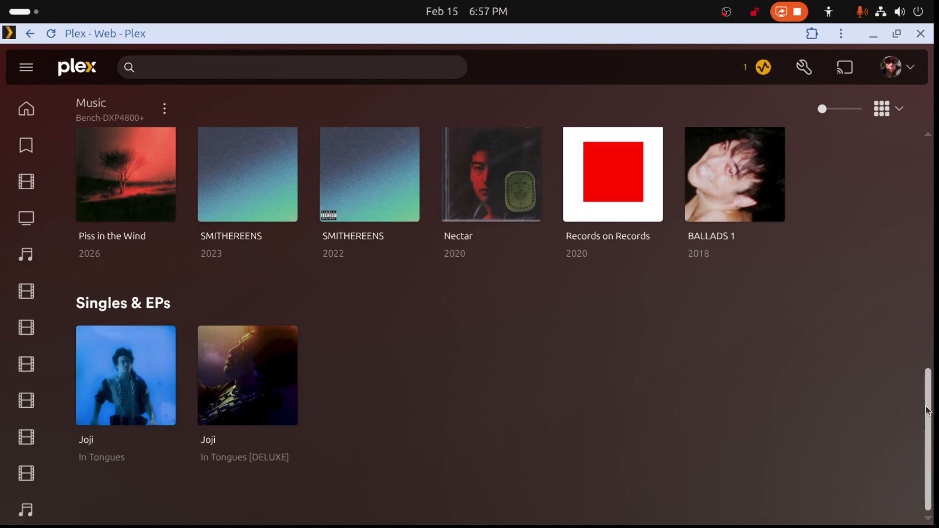
left_click_drag(928, 410, 903, 180)
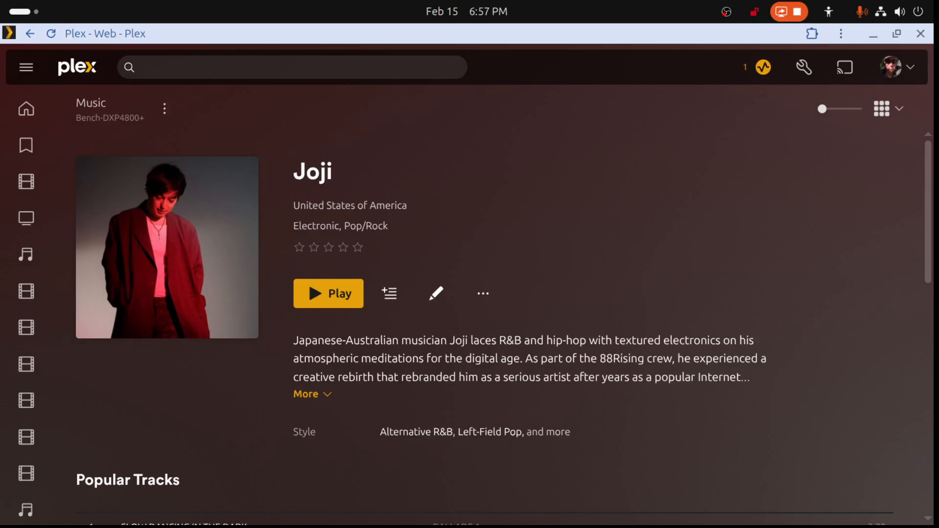
- Open Facebook and move its window off the current screen
mouse_move(68, 515)
left_click(67, 509)
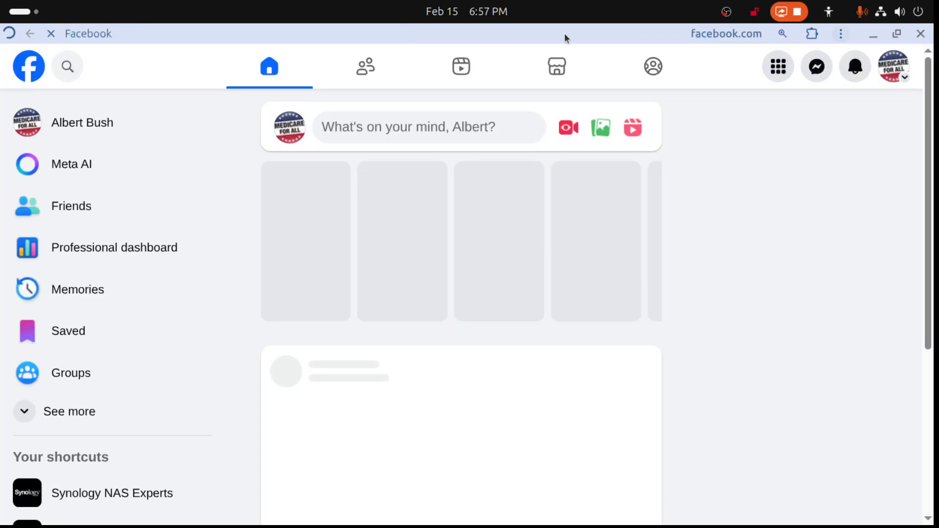
left_click_drag(565, 38, 938, 19)
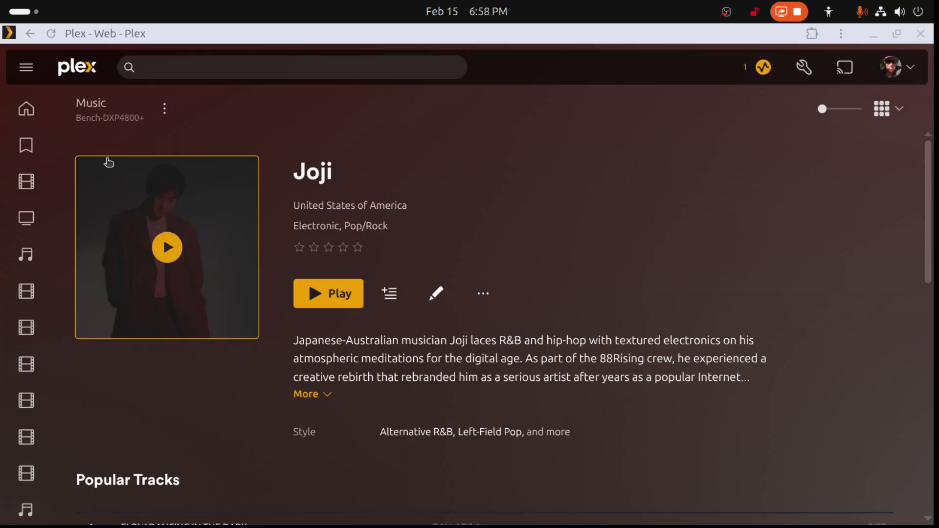
- Expand the navigation sidebar in Plex and look through the libraries of the different servers
left_click(26, 67)
scroll(161, 342, "down", 15)
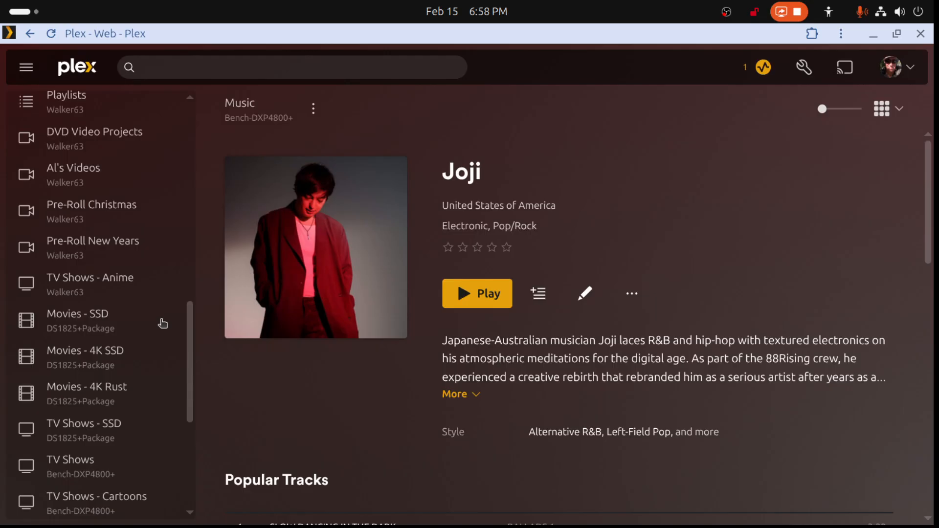
scroll(163, 321, "down", 1)
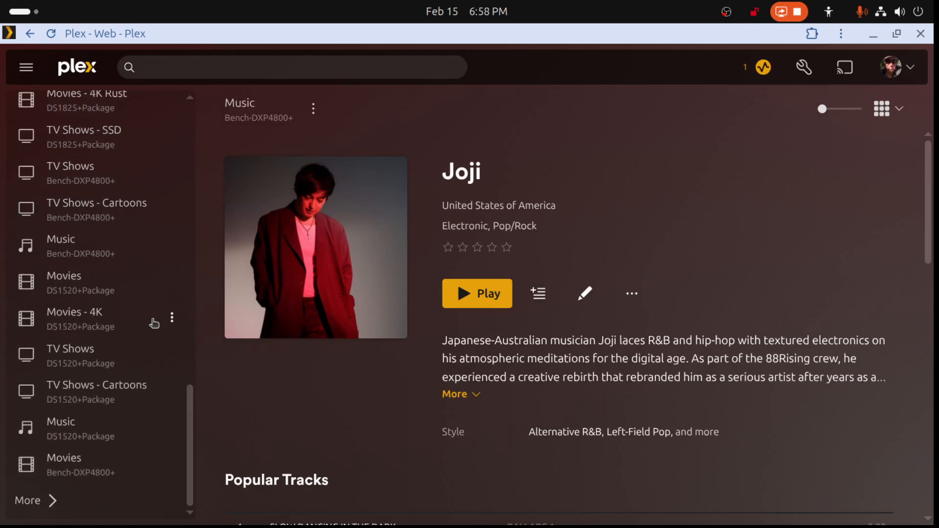
scroll(122, 347, "up", 10)
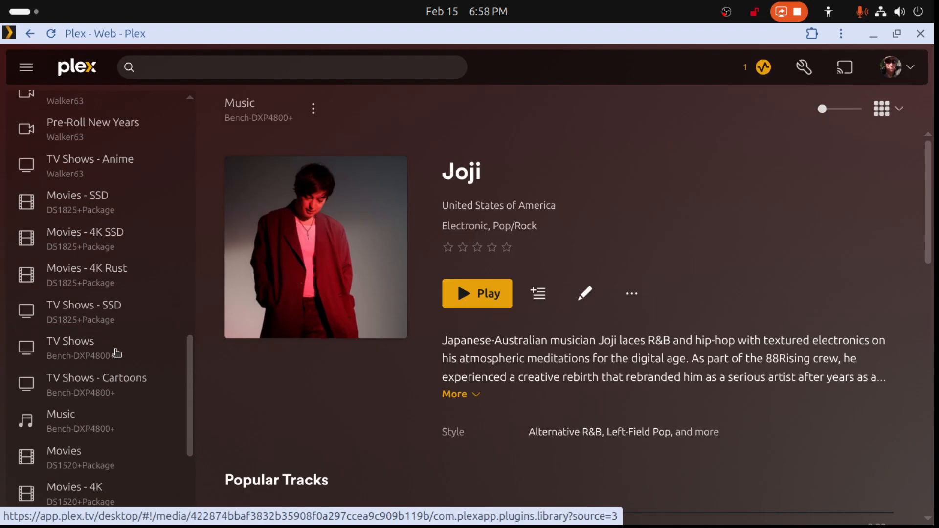
scroll(117, 352, "up", 12)
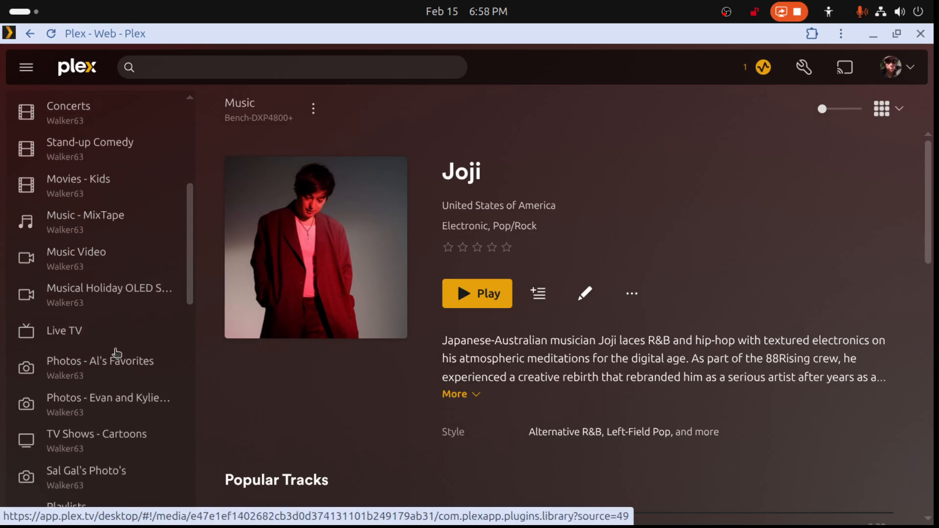
- Minimize Plex and look through the SUSE Linux Parodies folder inside mymusicvideos in the file manager
left_click(873, 36)
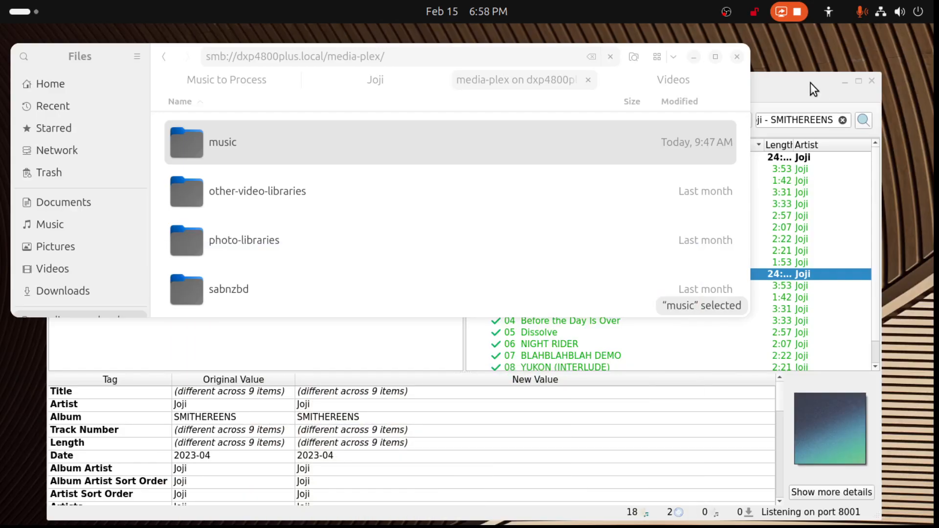
left_click(673, 81)
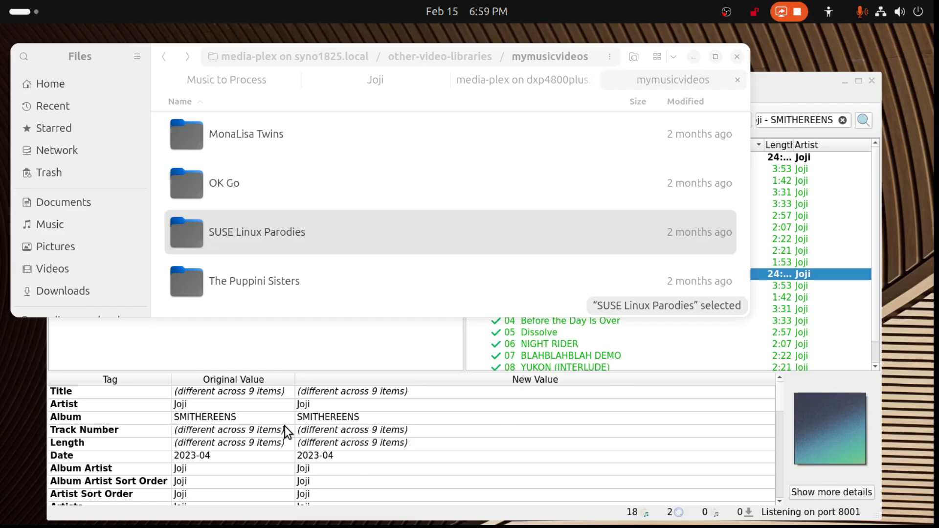
double_click(241, 236)
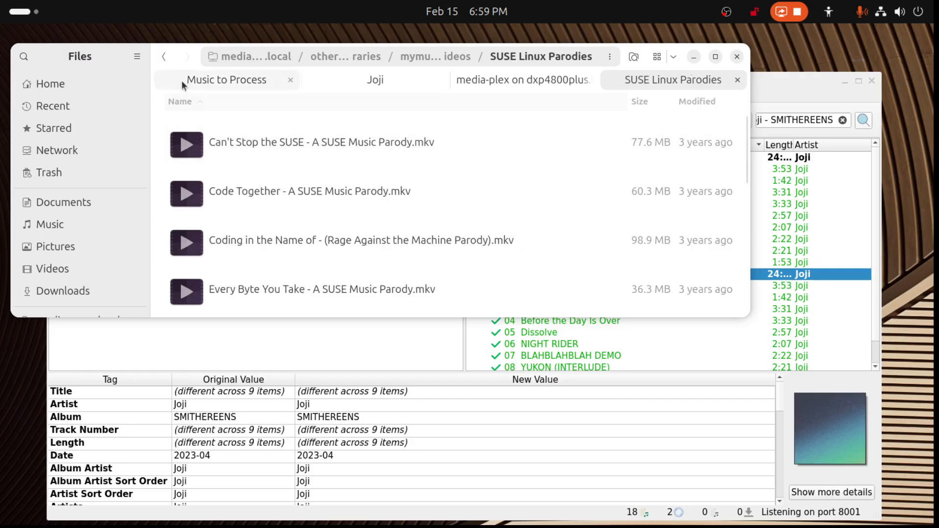
left_click(166, 57)
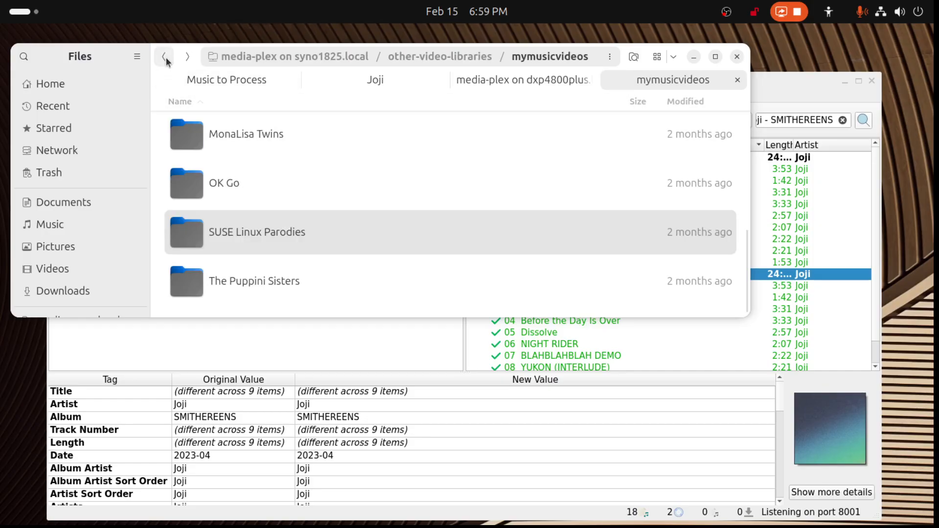
right_click(239, 233)
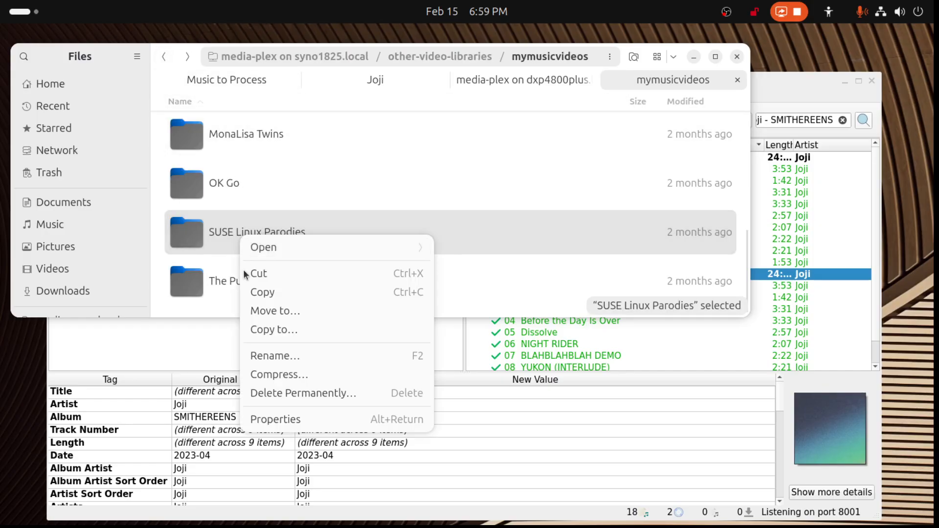
left_click(255, 355)
key("Escape")
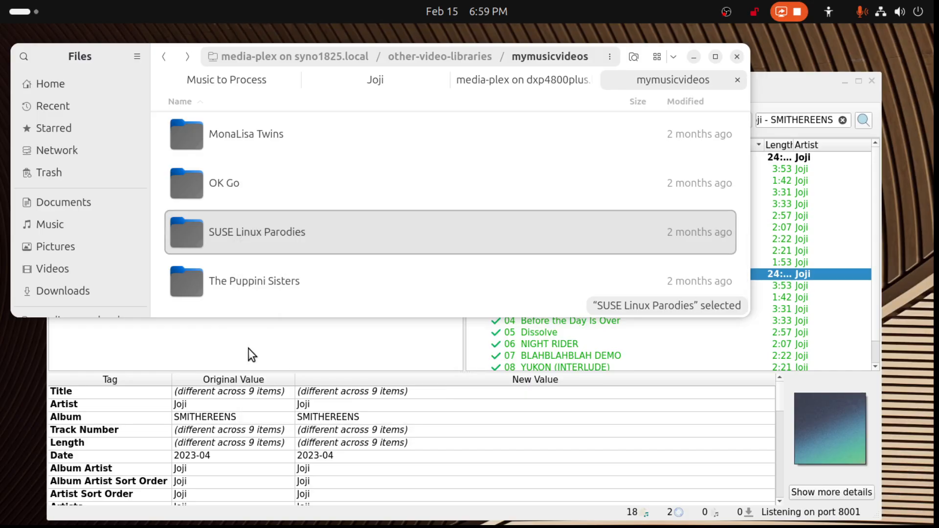
- Look through The Puppini Sisters and OK Go video folders, then select the SUSE Linux Parodies folder
double_click(246, 283)
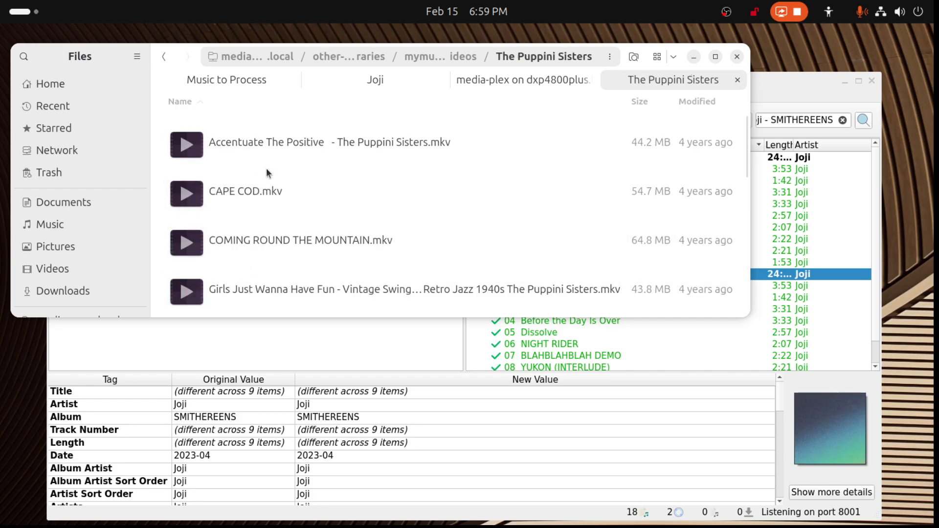
left_click(166, 58)
scroll(286, 249, "up", 2)
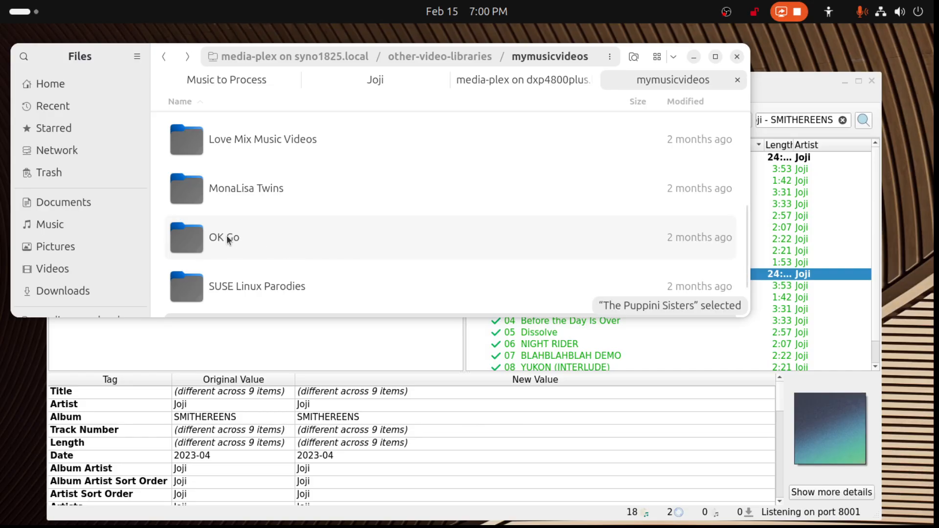
scroll(227, 236, "down", 1)
double_click(219, 211)
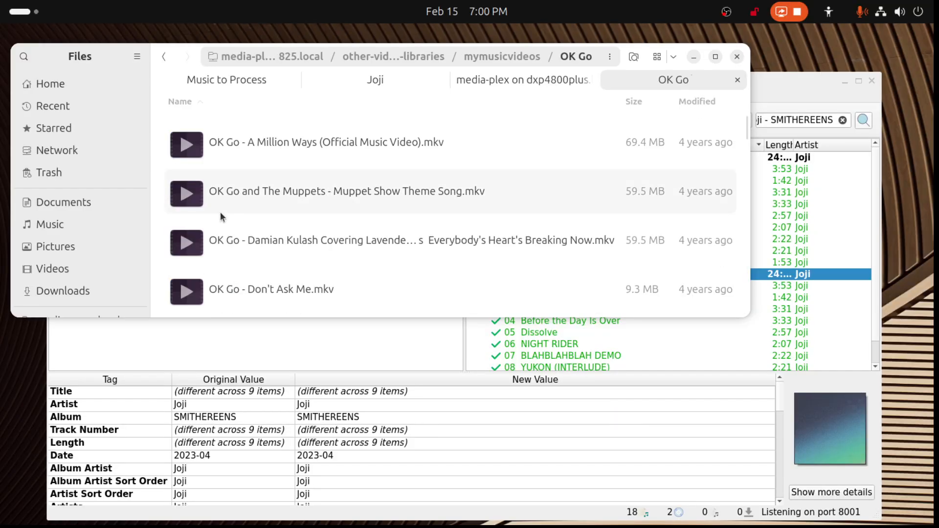
scroll(284, 181, "down", 3)
scroll(285, 194, "down", 6)
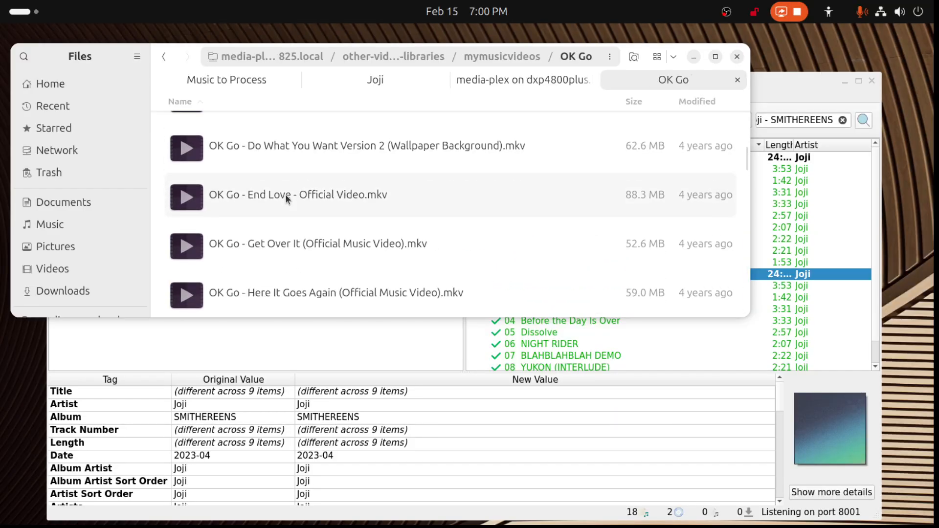
scroll(286, 194, "up", 3)
left_click(167, 59)
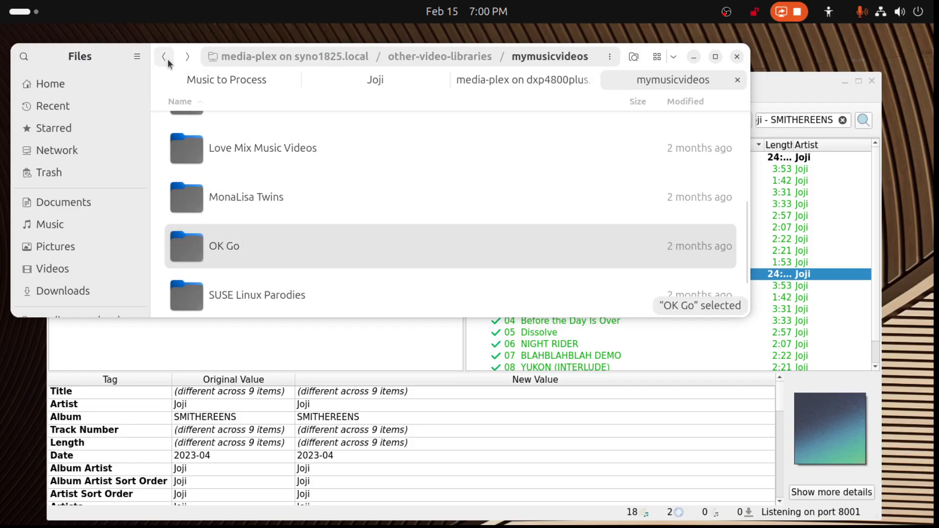
scroll(228, 227, "down", 2)
left_click(230, 247)
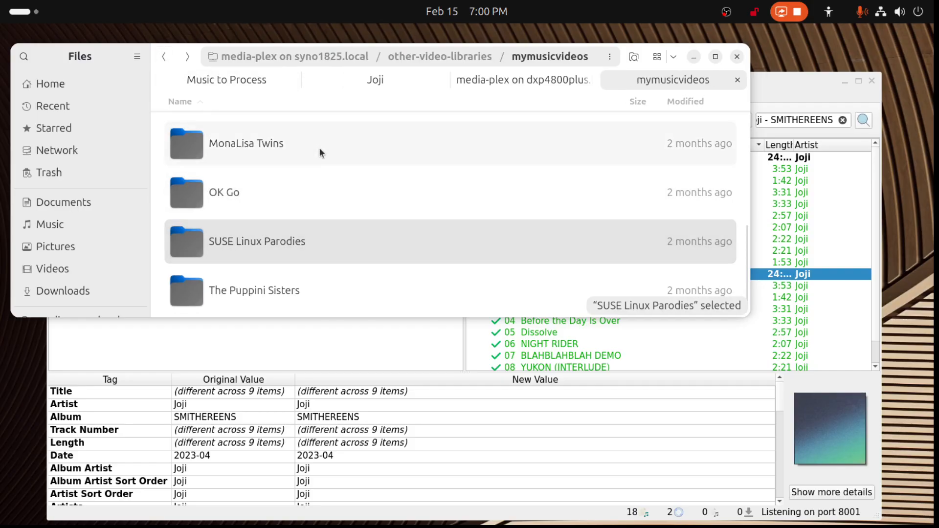
- Move the file manager window off the current screen, close MusicBrainz Picard, and switch back to Plex
left_click_drag(194, 54, 938, 108)
left_click(873, 82)
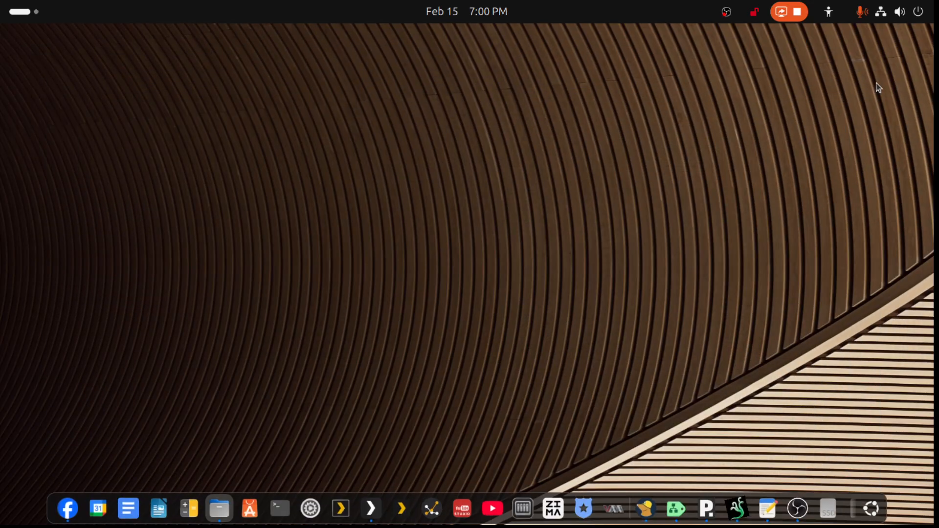
left_click(372, 513)
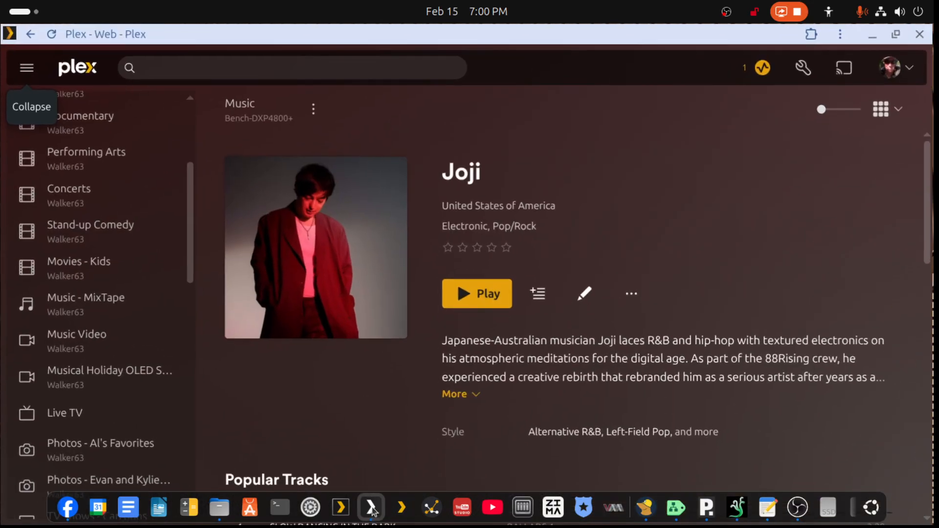
- Open the Plex settings and bring up library management for the Walker63 server
left_click(804, 67)
scroll(37, 314, "up", 8)
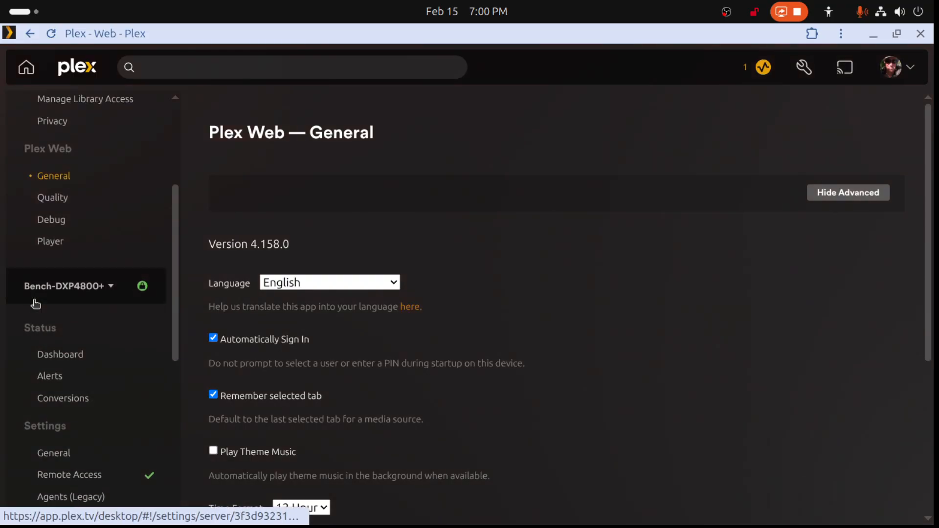
left_click(57, 290)
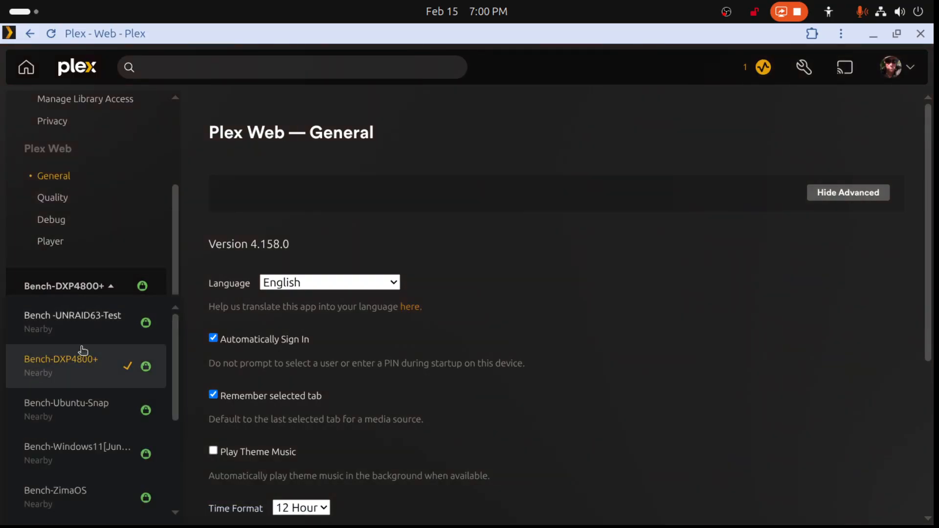
scroll(54, 348, "down", 3)
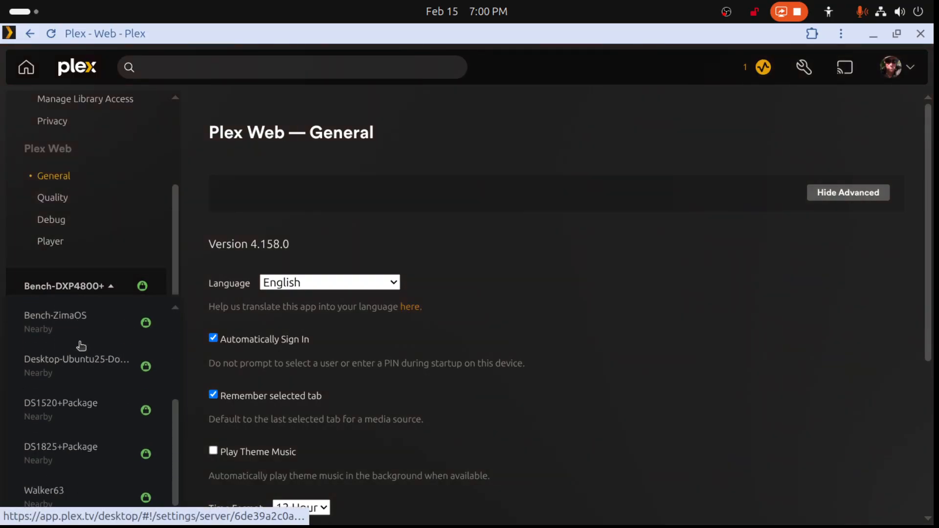
left_click(44, 497)
scroll(78, 372, "down", 8)
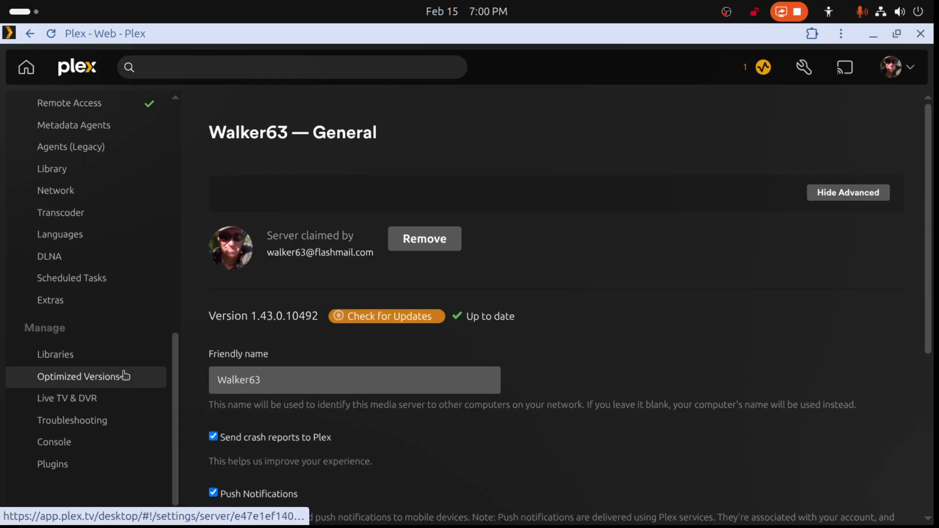
left_click(78, 357)
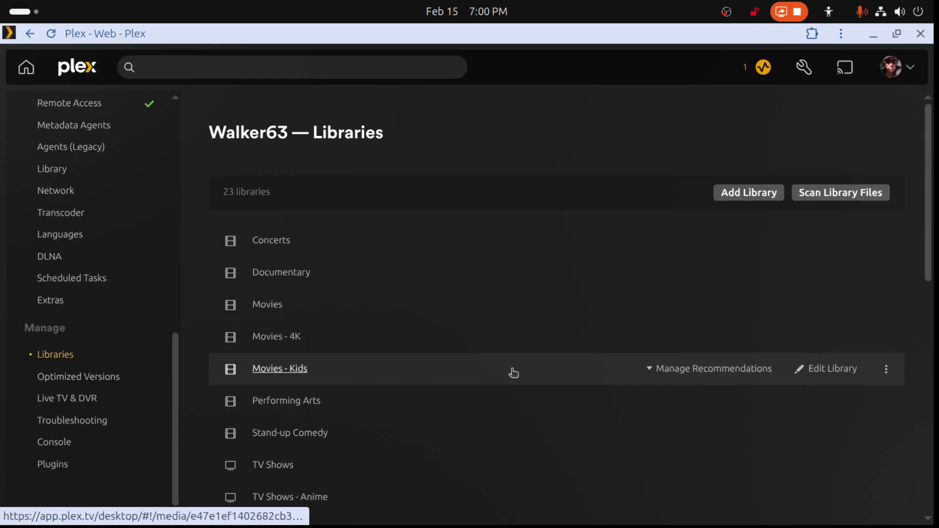
- Start a new library of type Other Videos, name it SUSE Linux Parodies, and continue to the folder selection
left_click(755, 199)
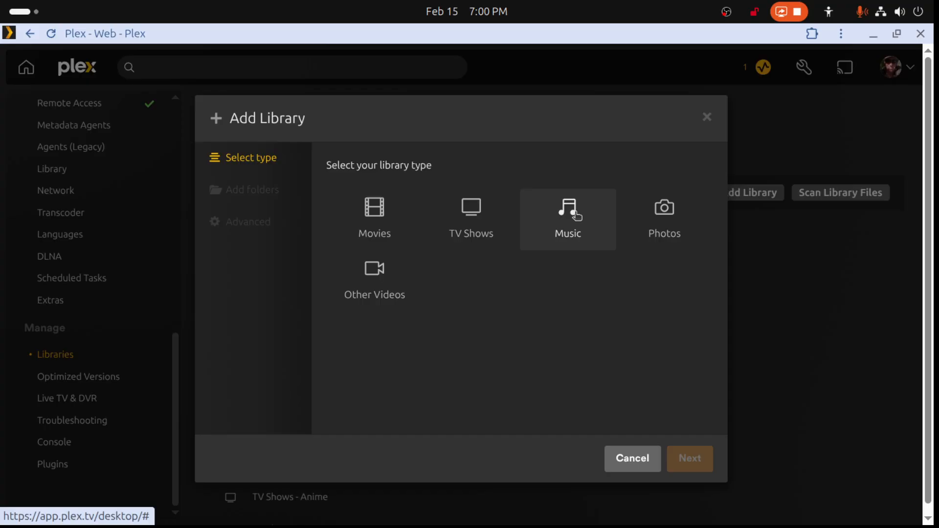
left_click(389, 290)
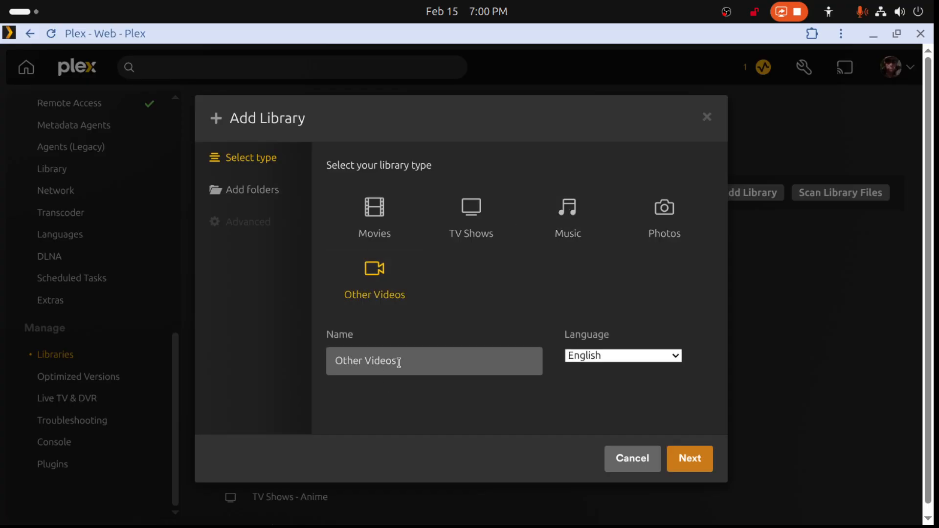
left_click_drag(398, 363, 275, 363)
type("SUSE Linux Parodies")
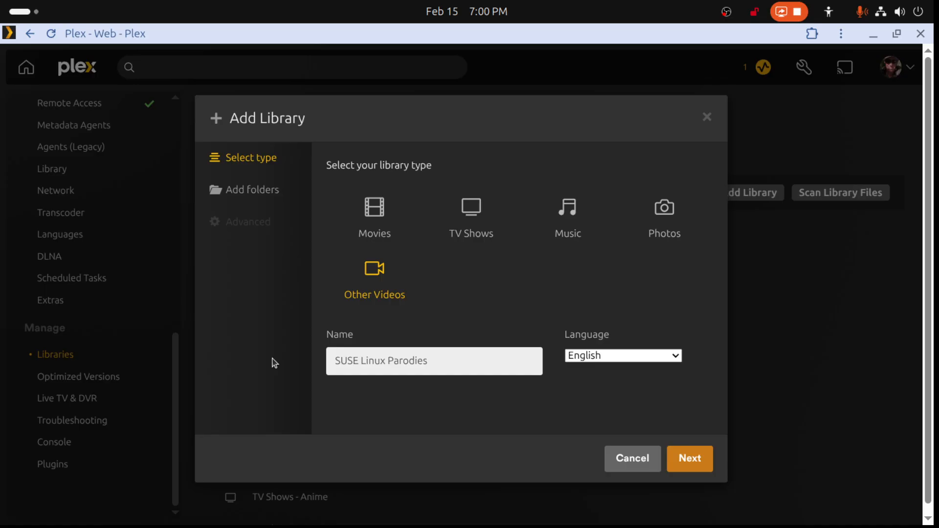
left_click(688, 458)
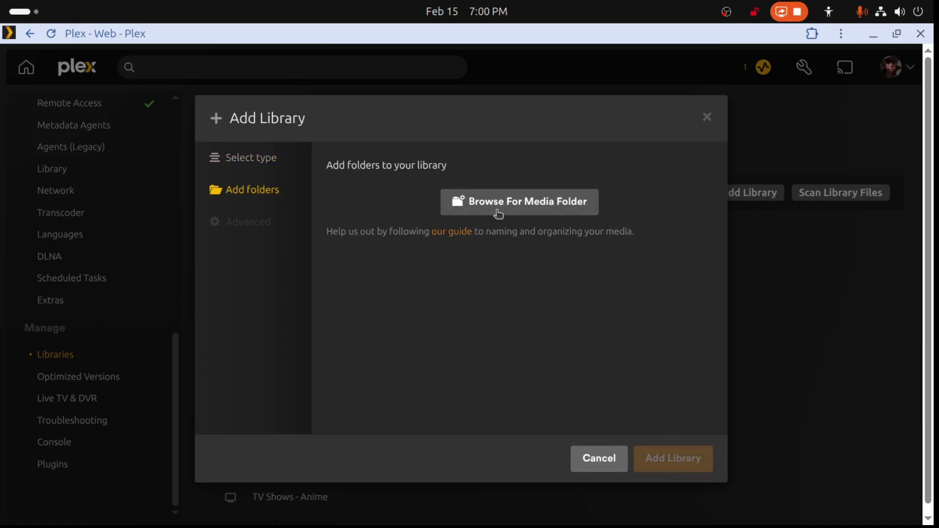
- Add the media folder /ds1825+media/other-video-libraries/mymusicvideos/SUSE Linux Parodies to the new library
left_click(499, 214)
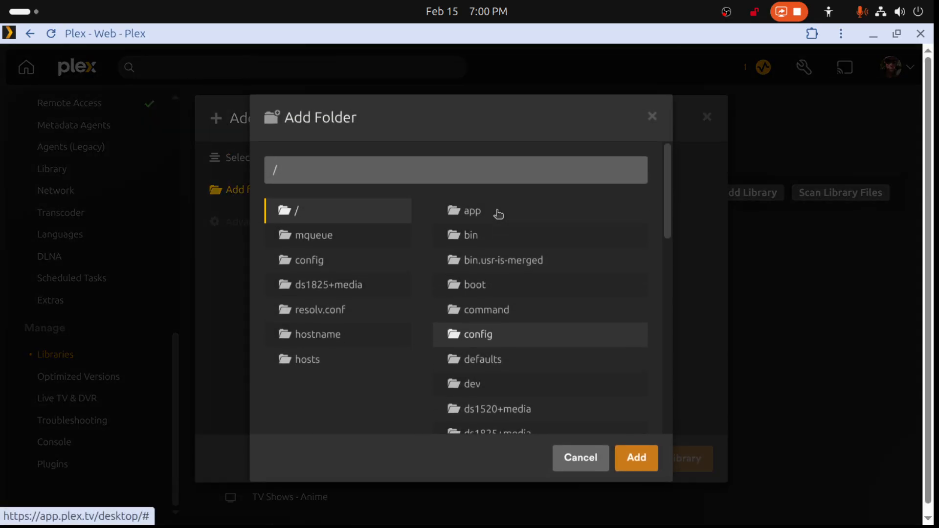
left_click(314, 289)
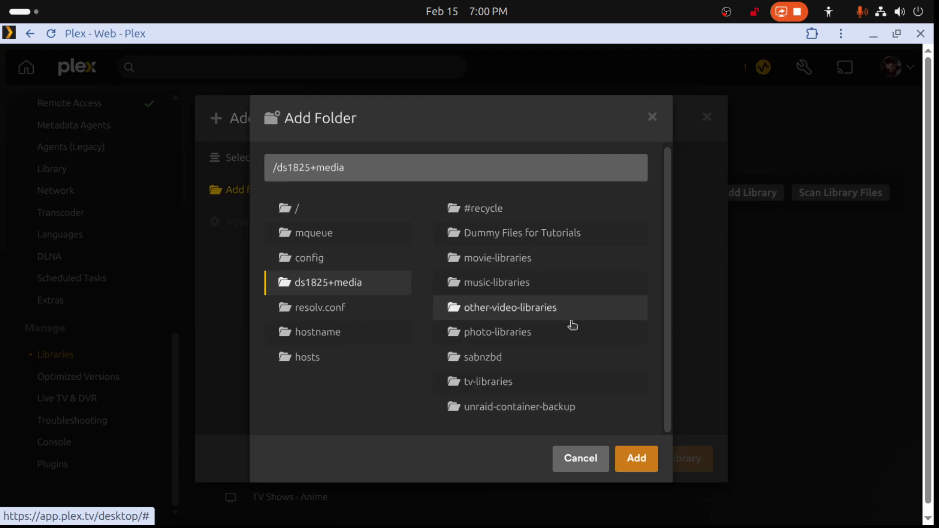
scroll(565, 329, "down", 1)
left_click(485, 301)
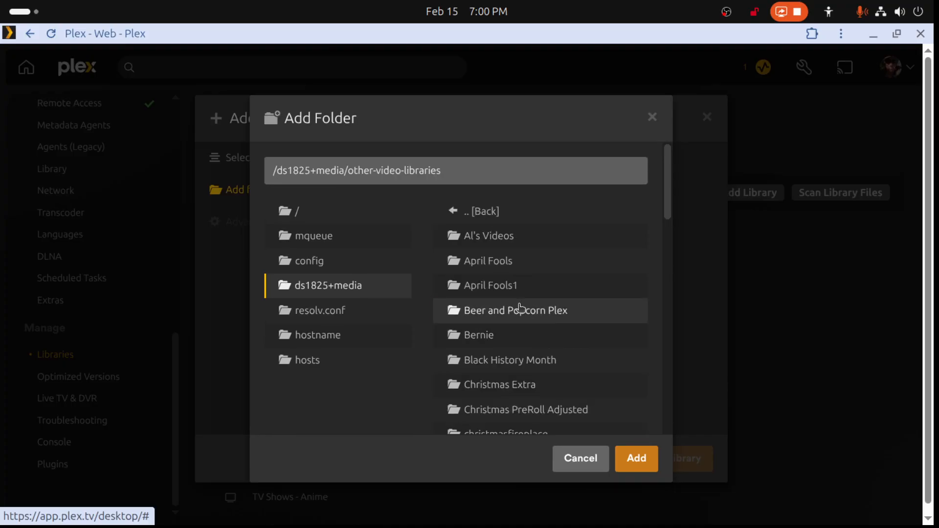
scroll(520, 310, "down", 9)
scroll(521, 309, "down", 5)
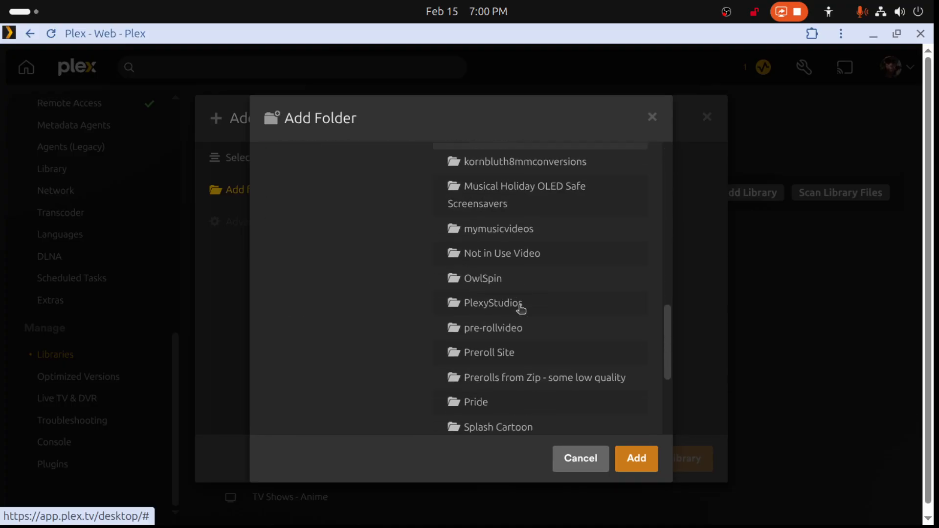
scroll(521, 309, "down", 1)
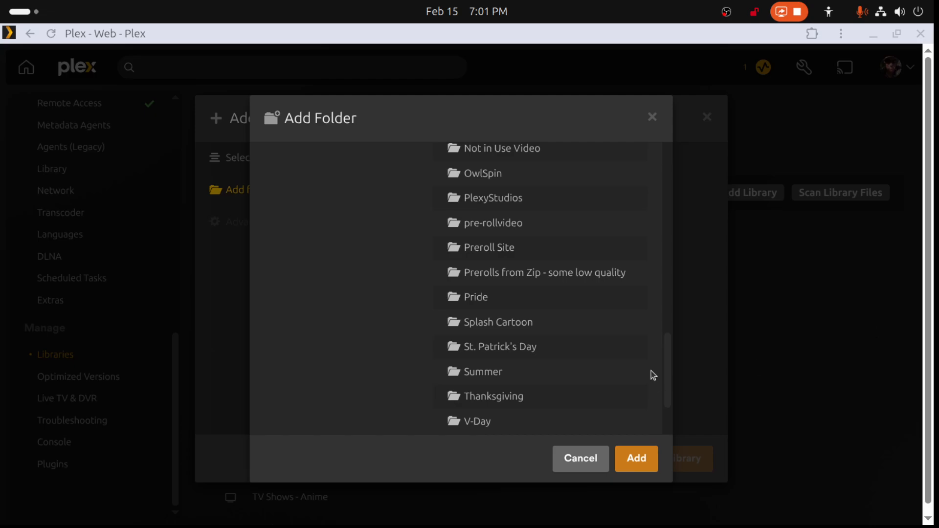
scroll(578, 355, "up", 3)
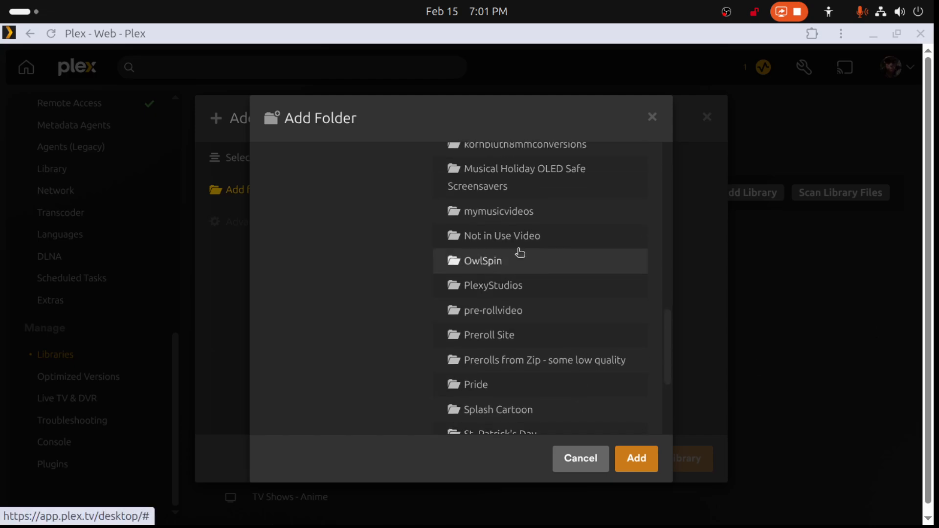
left_click(522, 213)
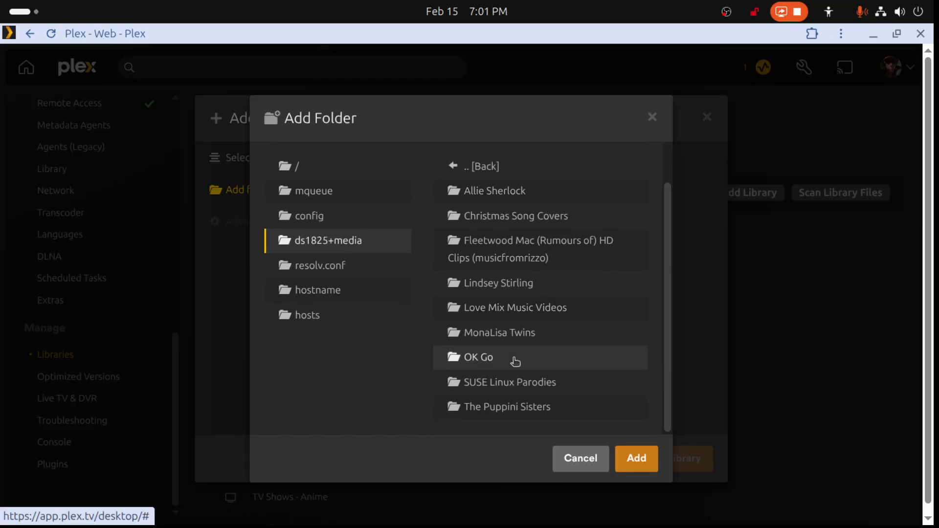
left_click(510, 383)
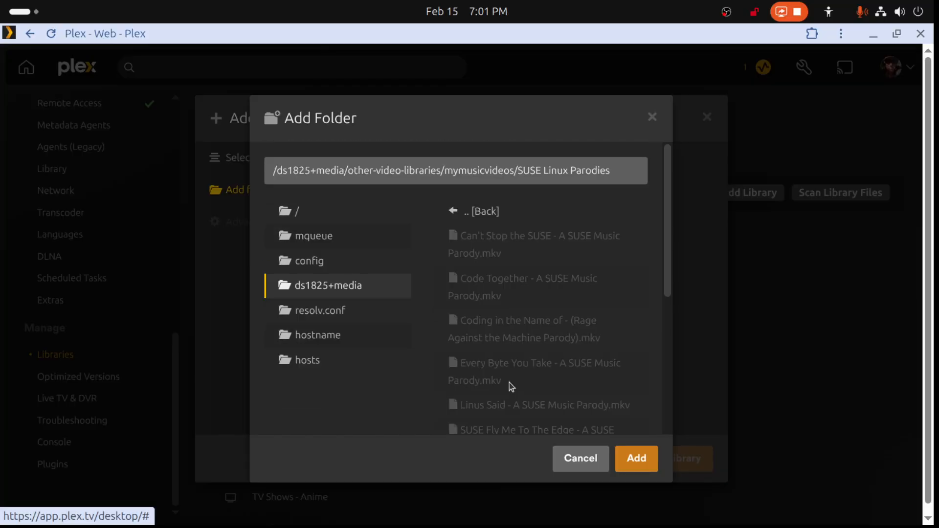
left_click(653, 458)
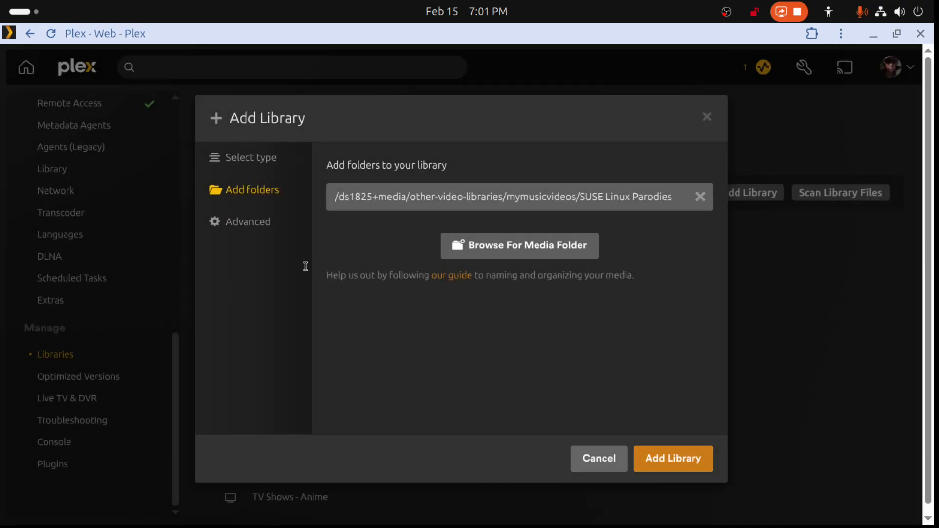
- Review the new library's advanced settings and create the library with the defaults
left_click(264, 232)
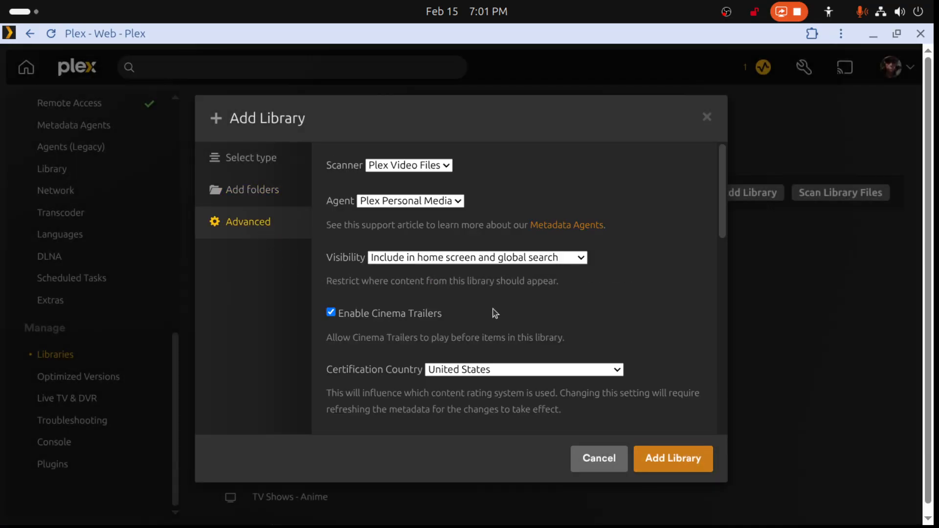
scroll(494, 313, "down", 10)
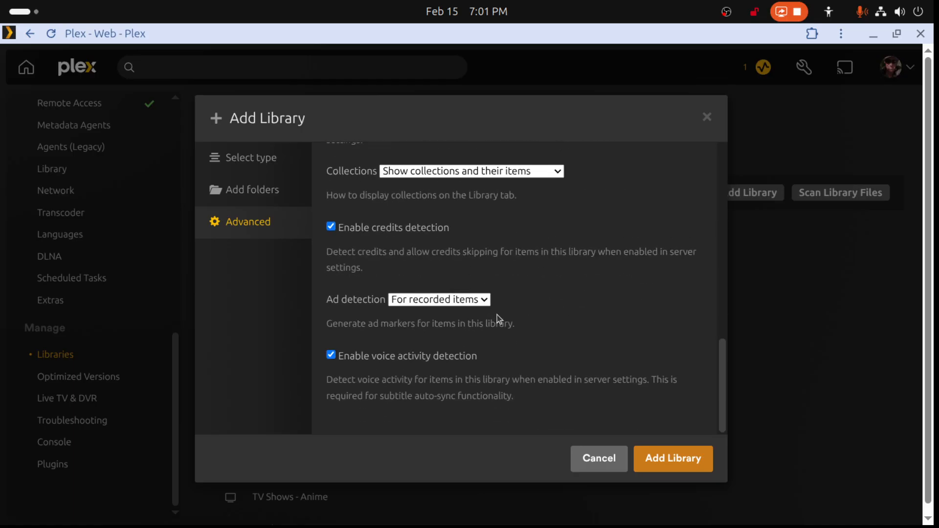
left_click(656, 464)
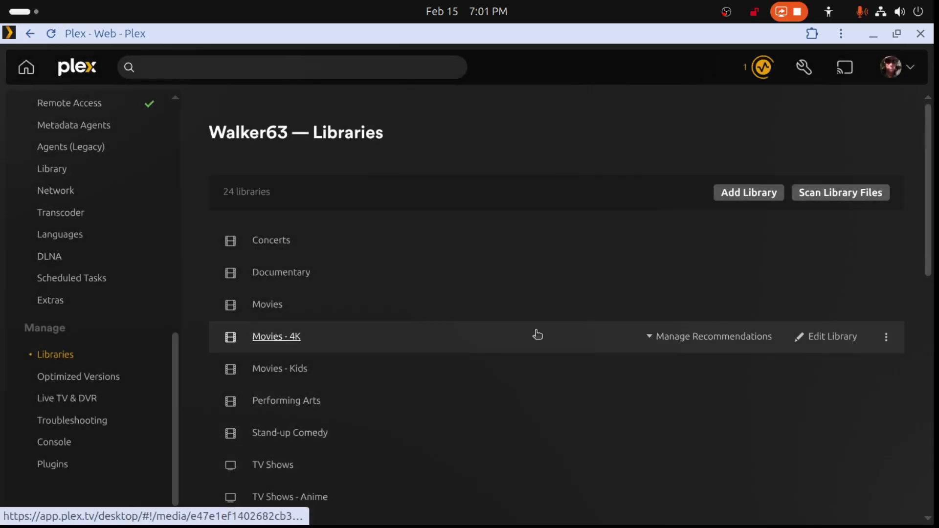
- Open the new SUSE Linux Parodies library from the server's library list and show all of its videos
scroll(538, 335, "down", 9)
scroll(538, 334, "down", 3)
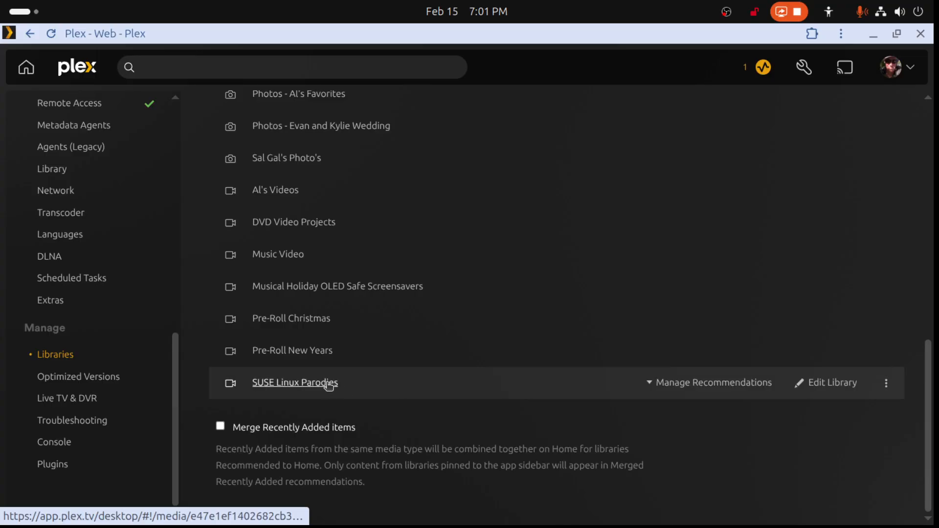
left_click(329, 384)
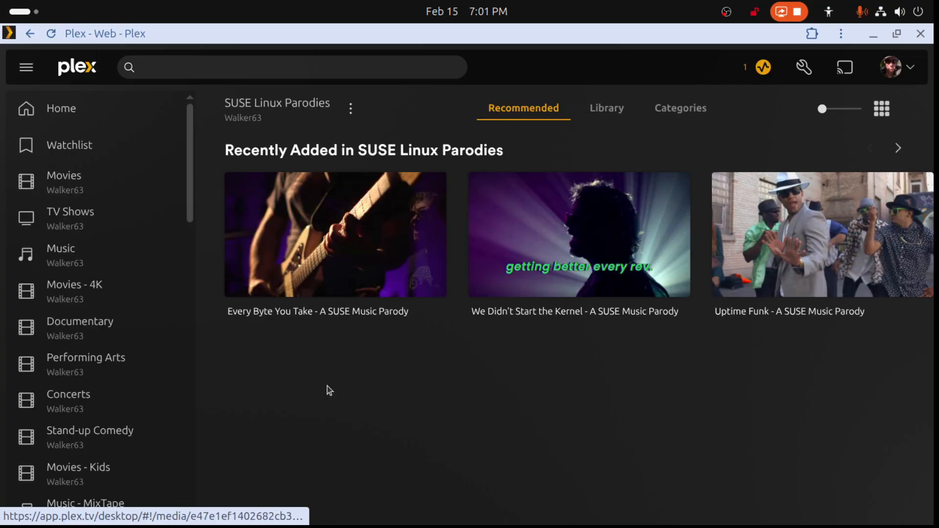
left_click(620, 112)
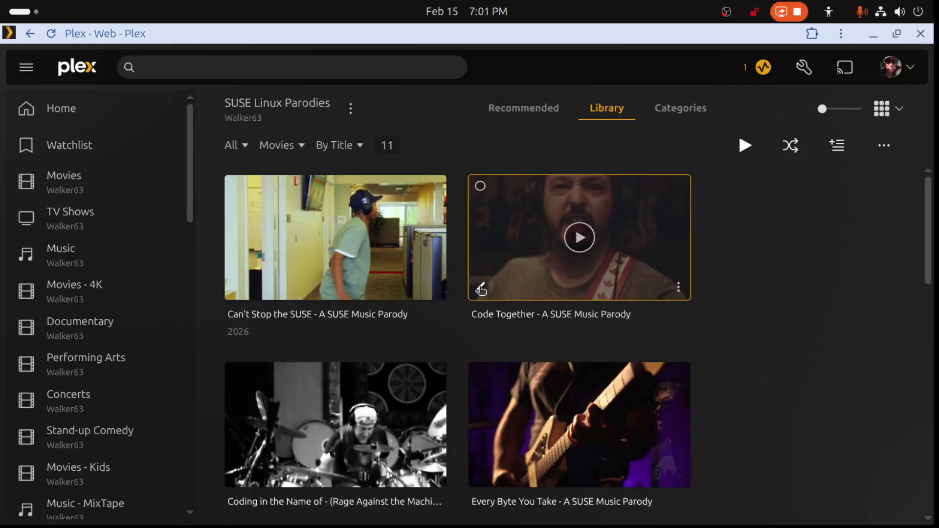
- Check the title and details of Code Together - A SUSE Music Parody, and return to browse the library's other videos
left_click(673, 237)
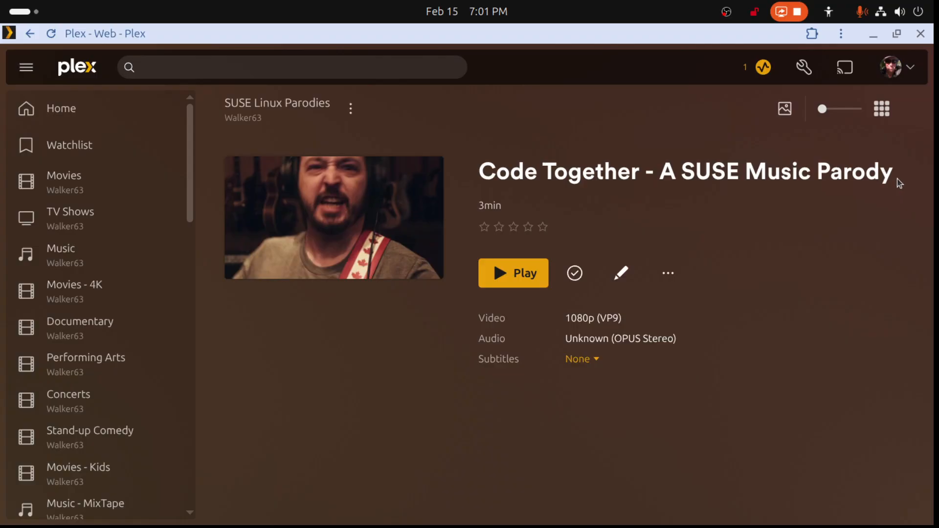
left_click_drag(892, 174, 479, 173)
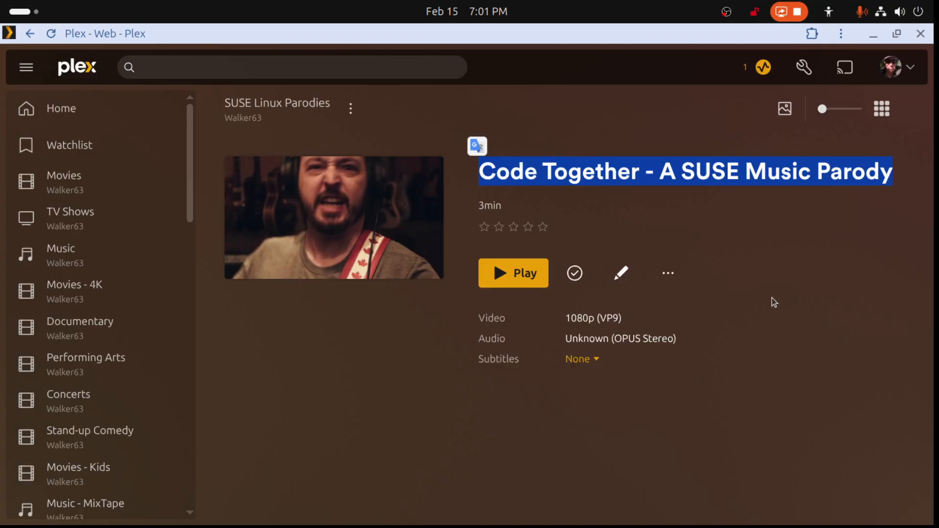
left_click(29, 36)
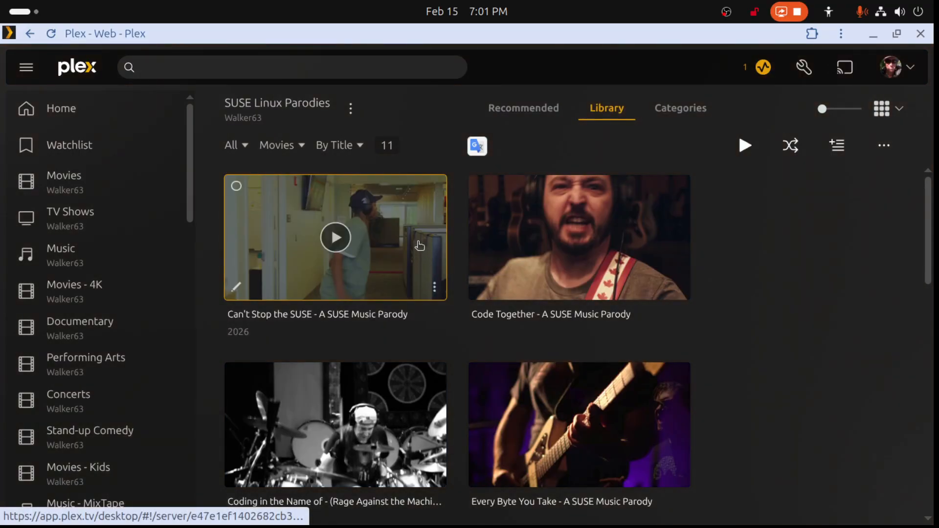
scroll(422, 249, "down", 15)
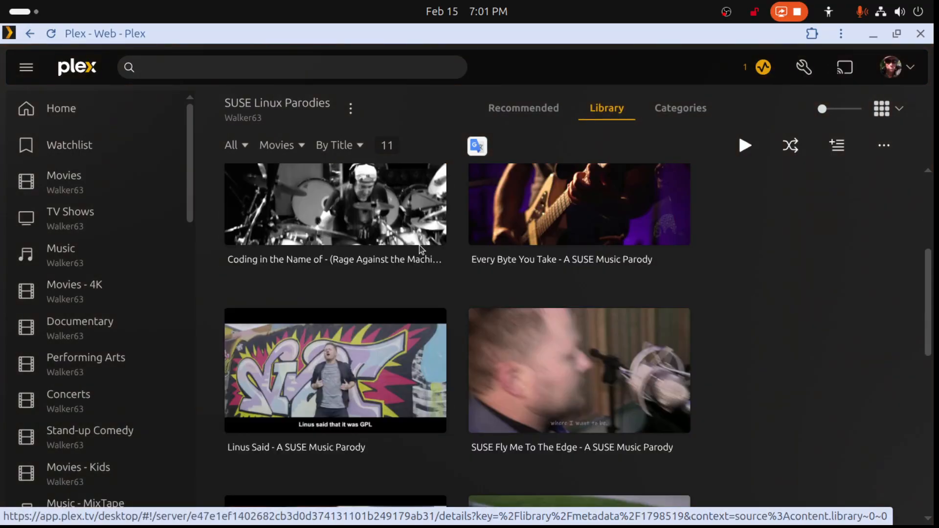
scroll(686, 462, "up", 15)
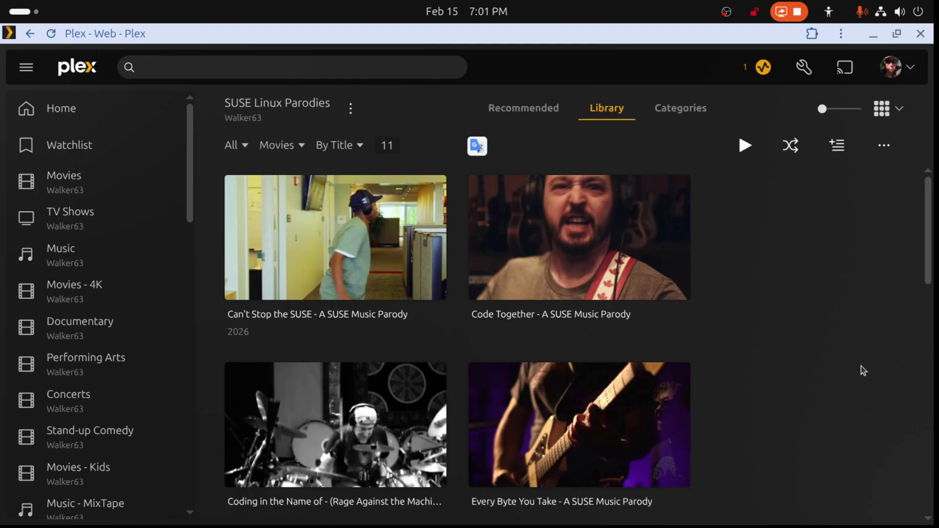
mouse_move(611, 267)
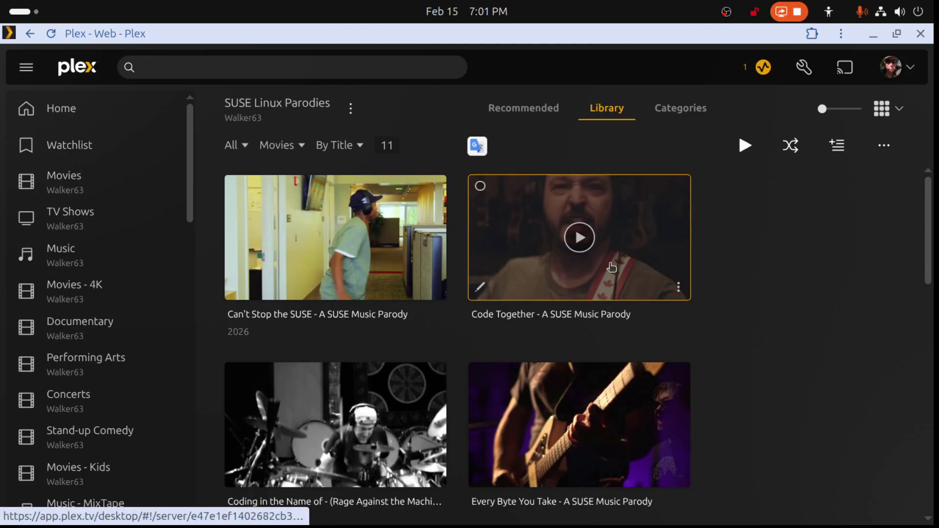